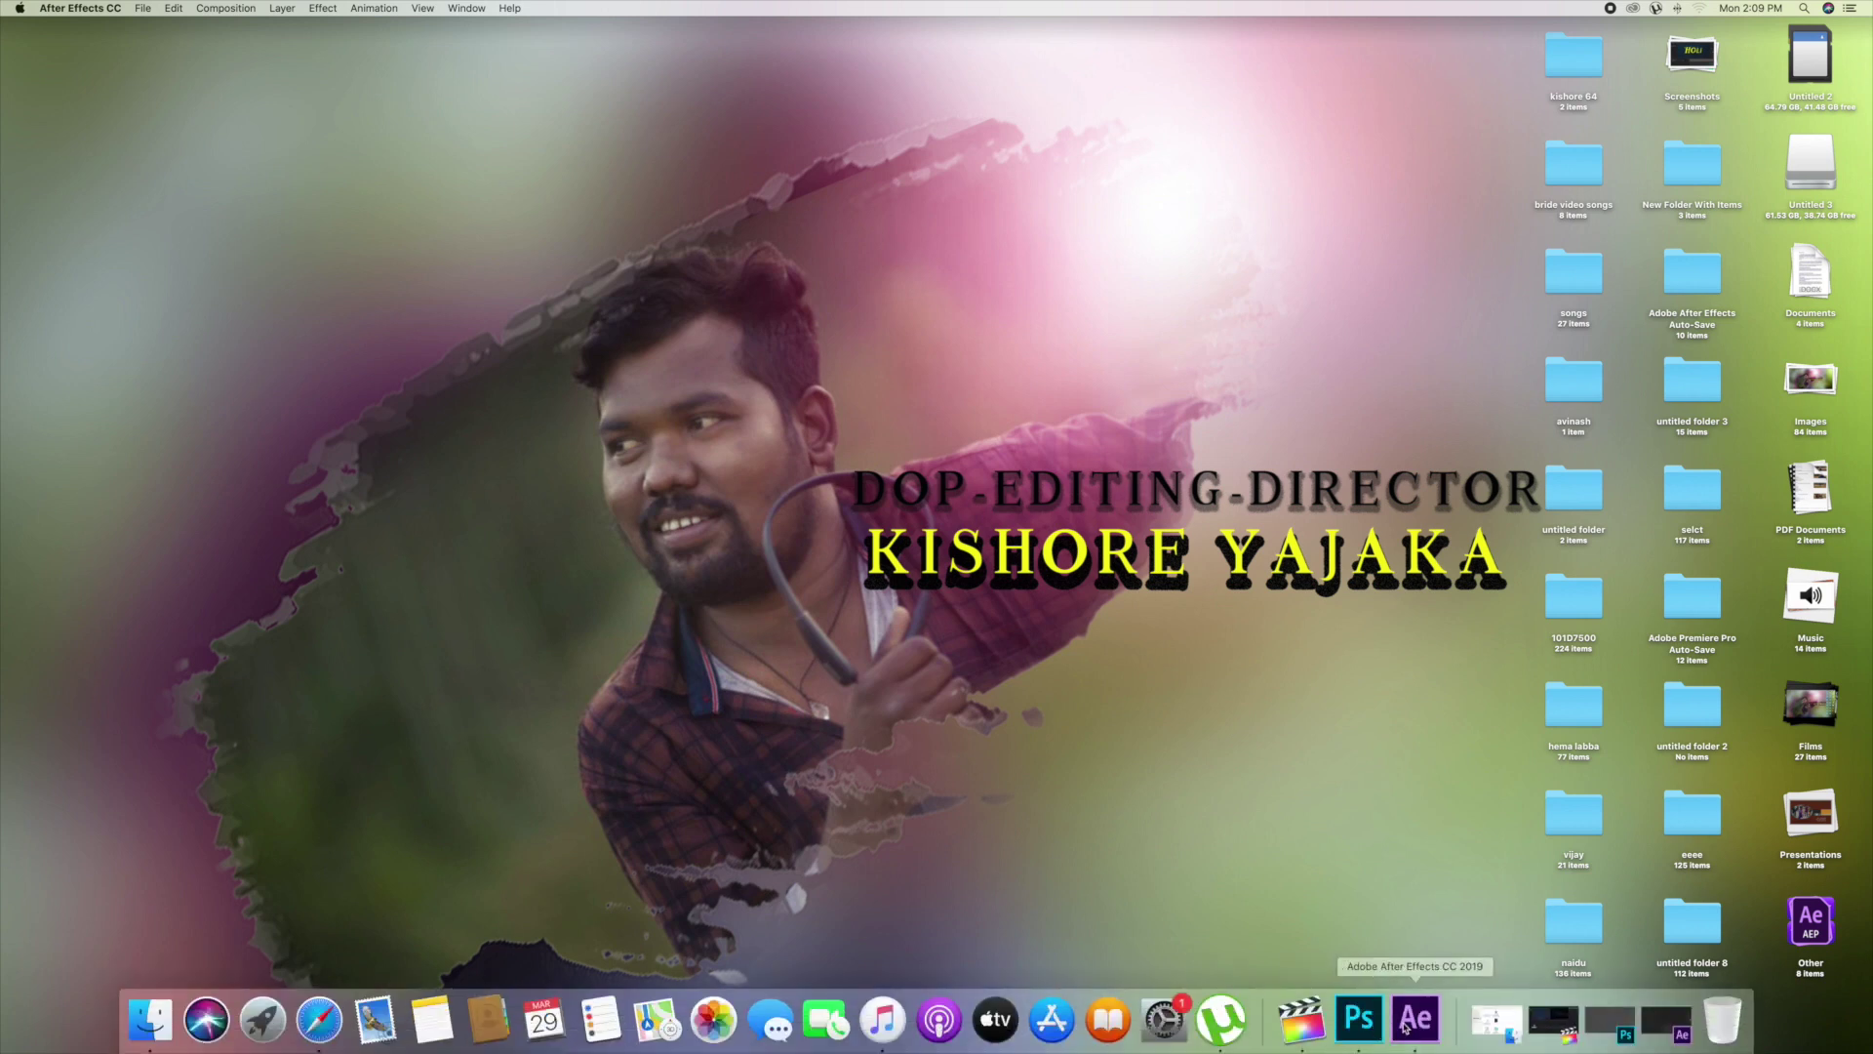
Bring the After Effects window back in front of the desktop.
left_click(1416, 1019)
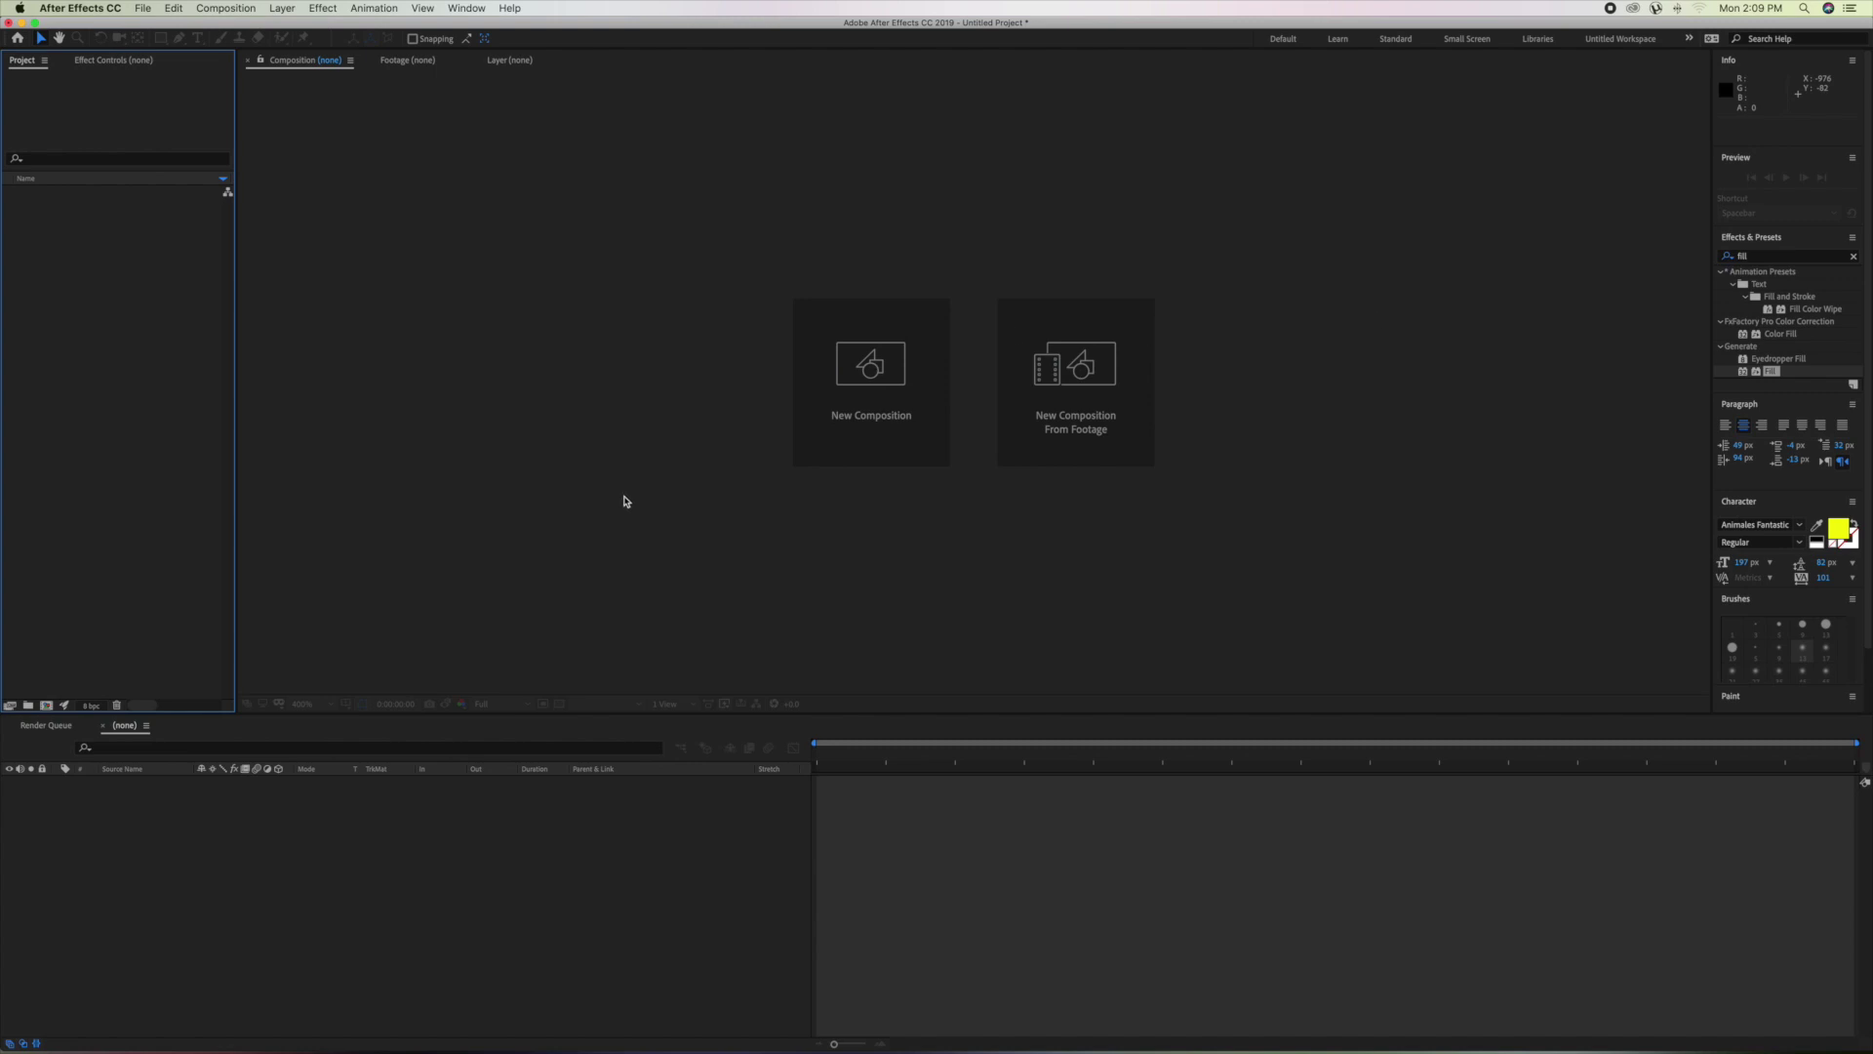
Create a 1920×1080, 30 fps, 10-second composition named 'main'.
left_click(851, 392)
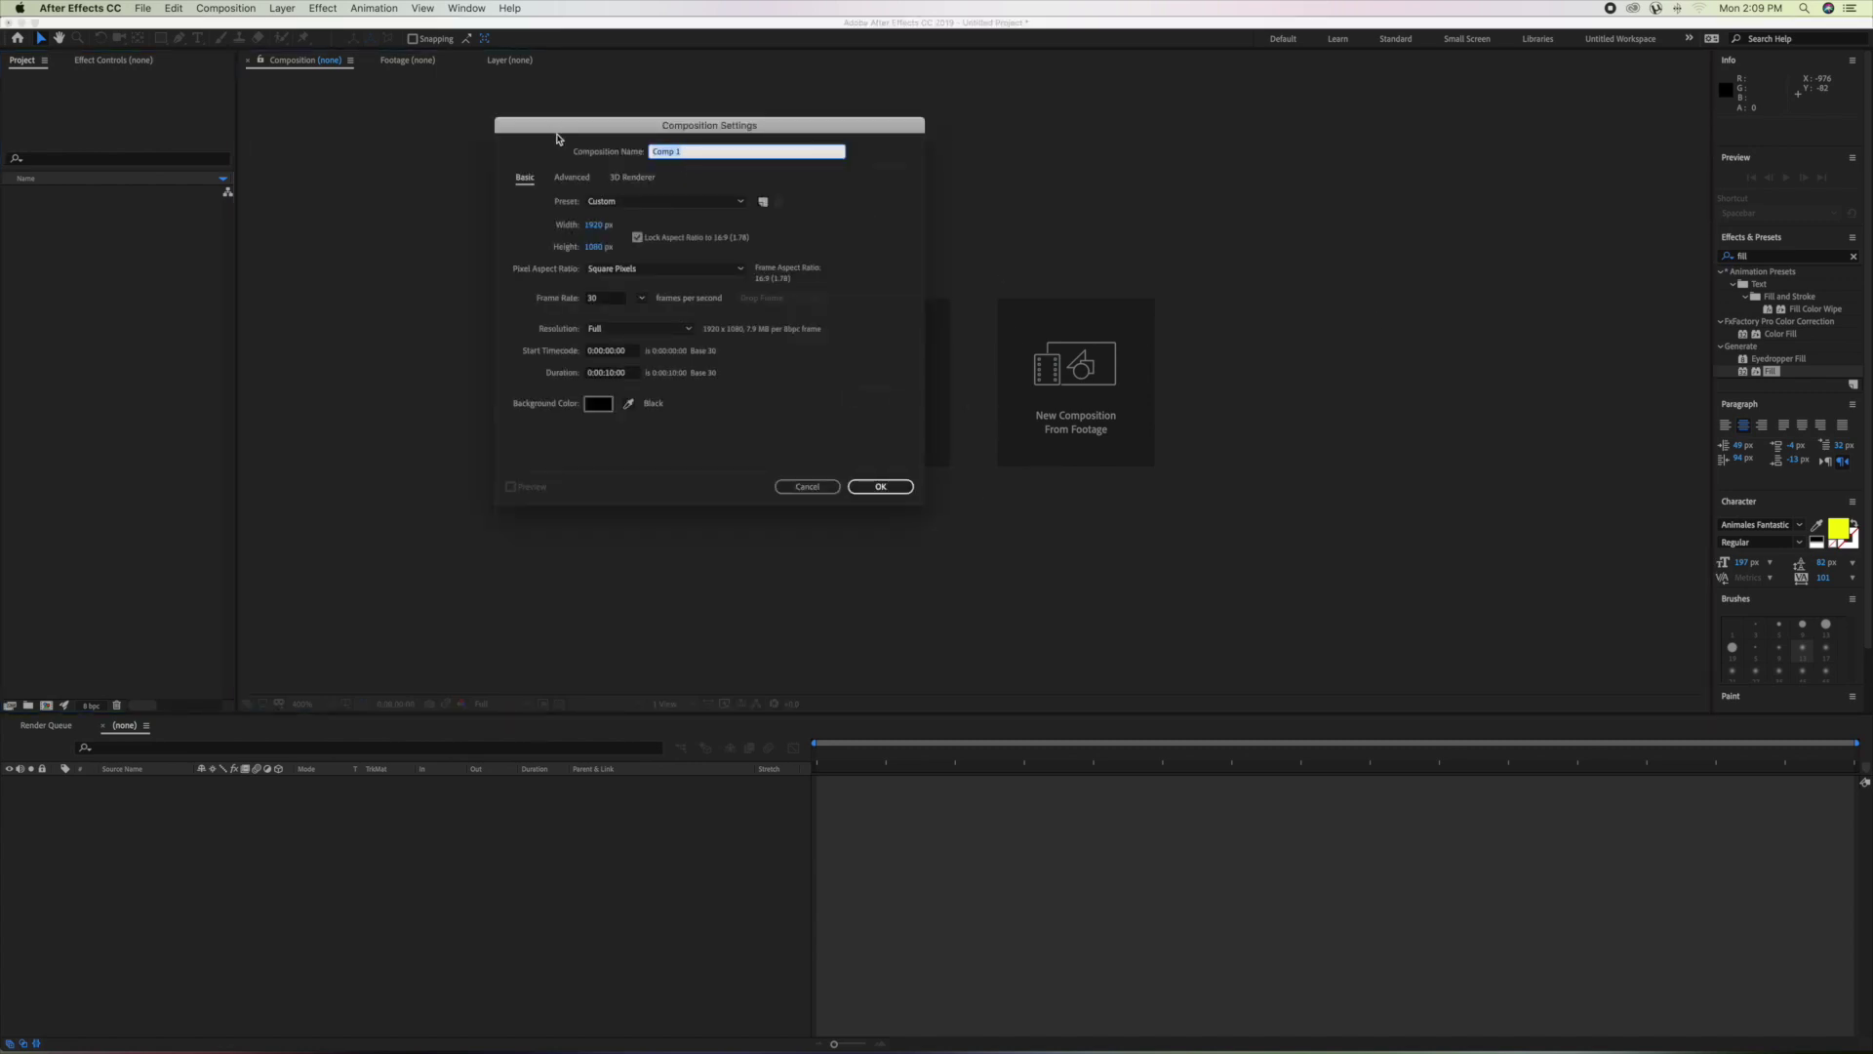
type("main")
left_click(878, 486)
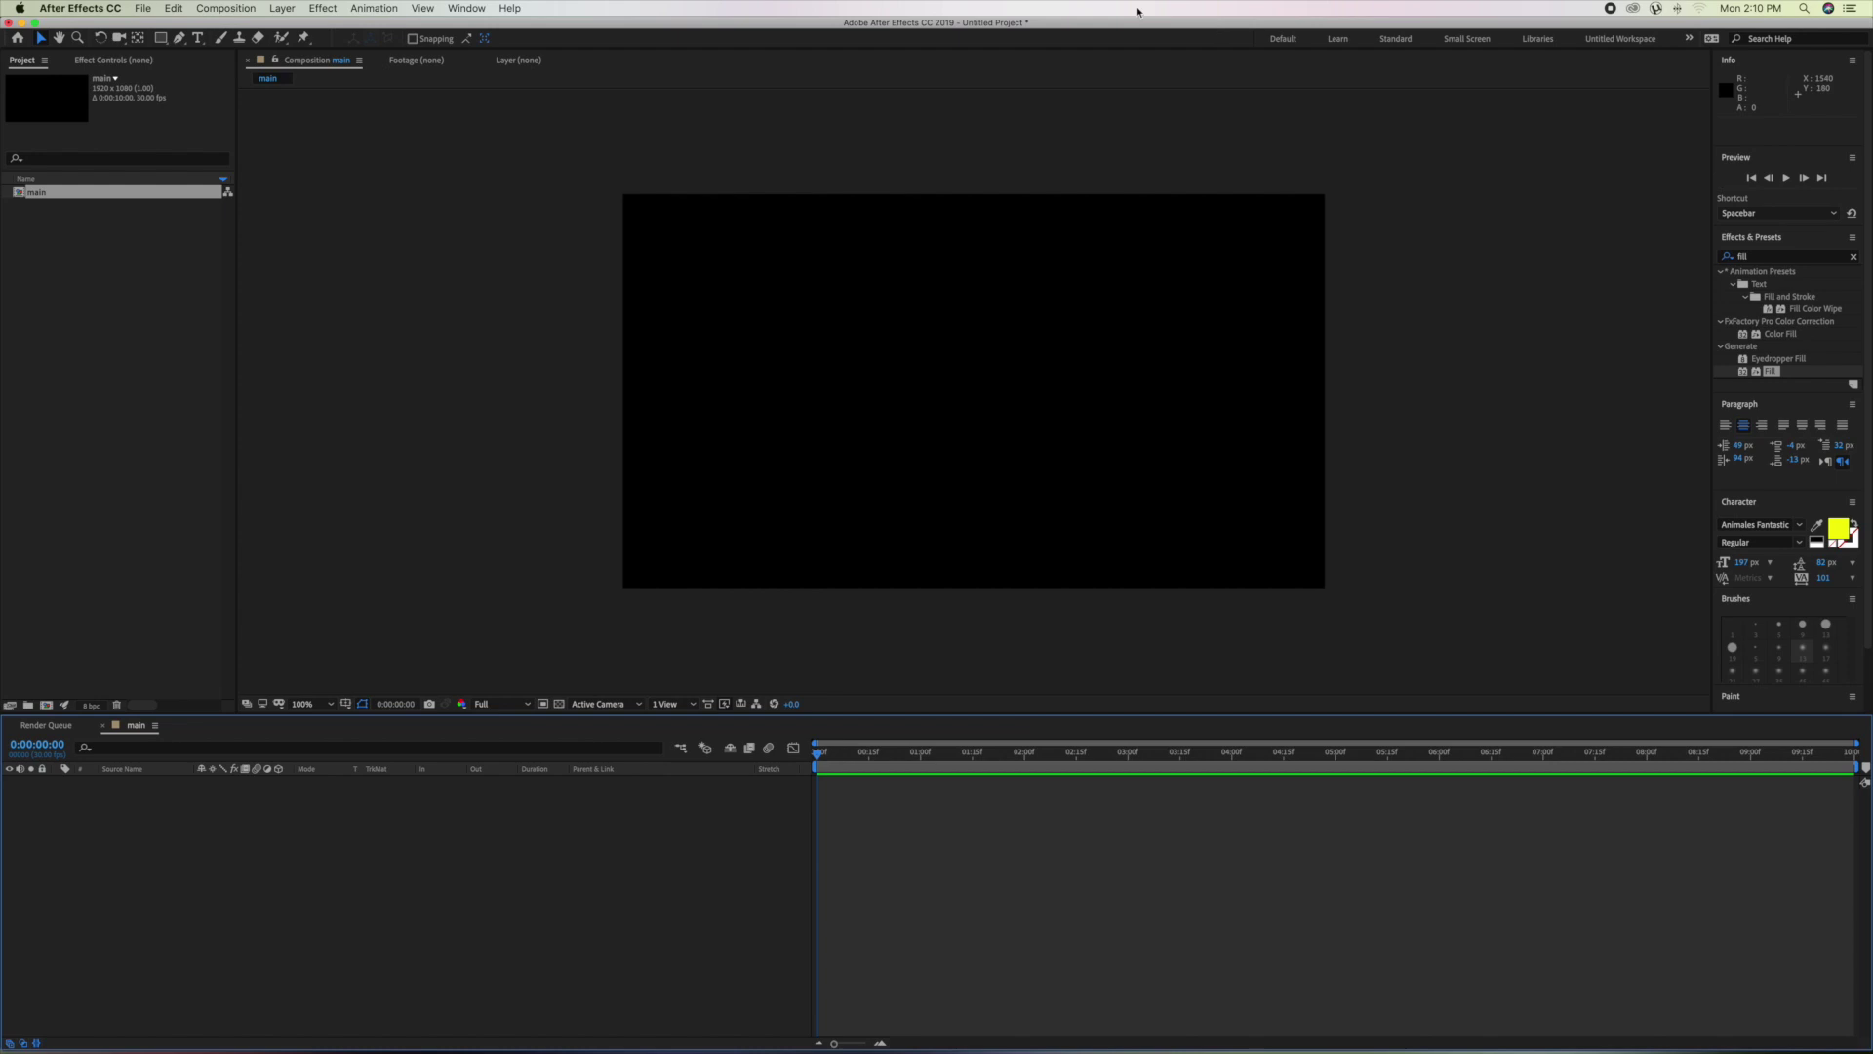
Add a new text layer to the main composition reading 'holi'.
right_click(290, 870)
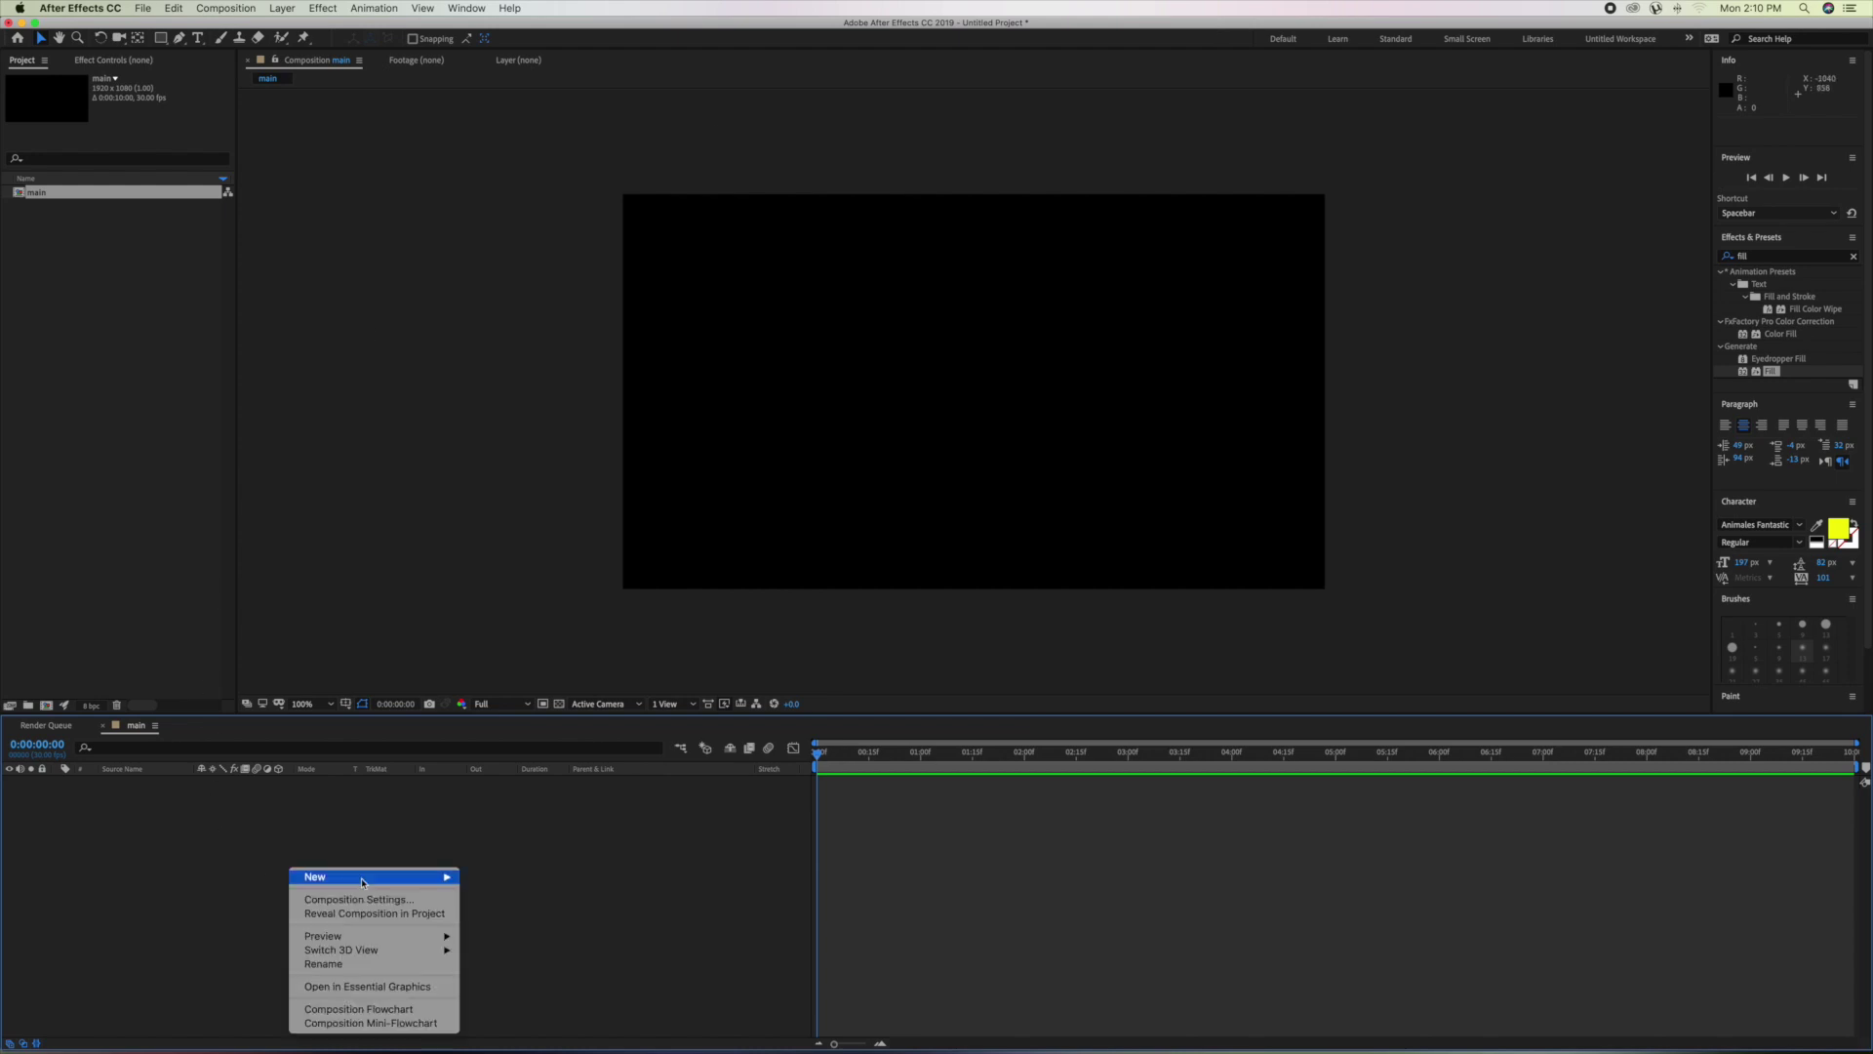
mouse_move(362, 883)
left_click(353, 825)
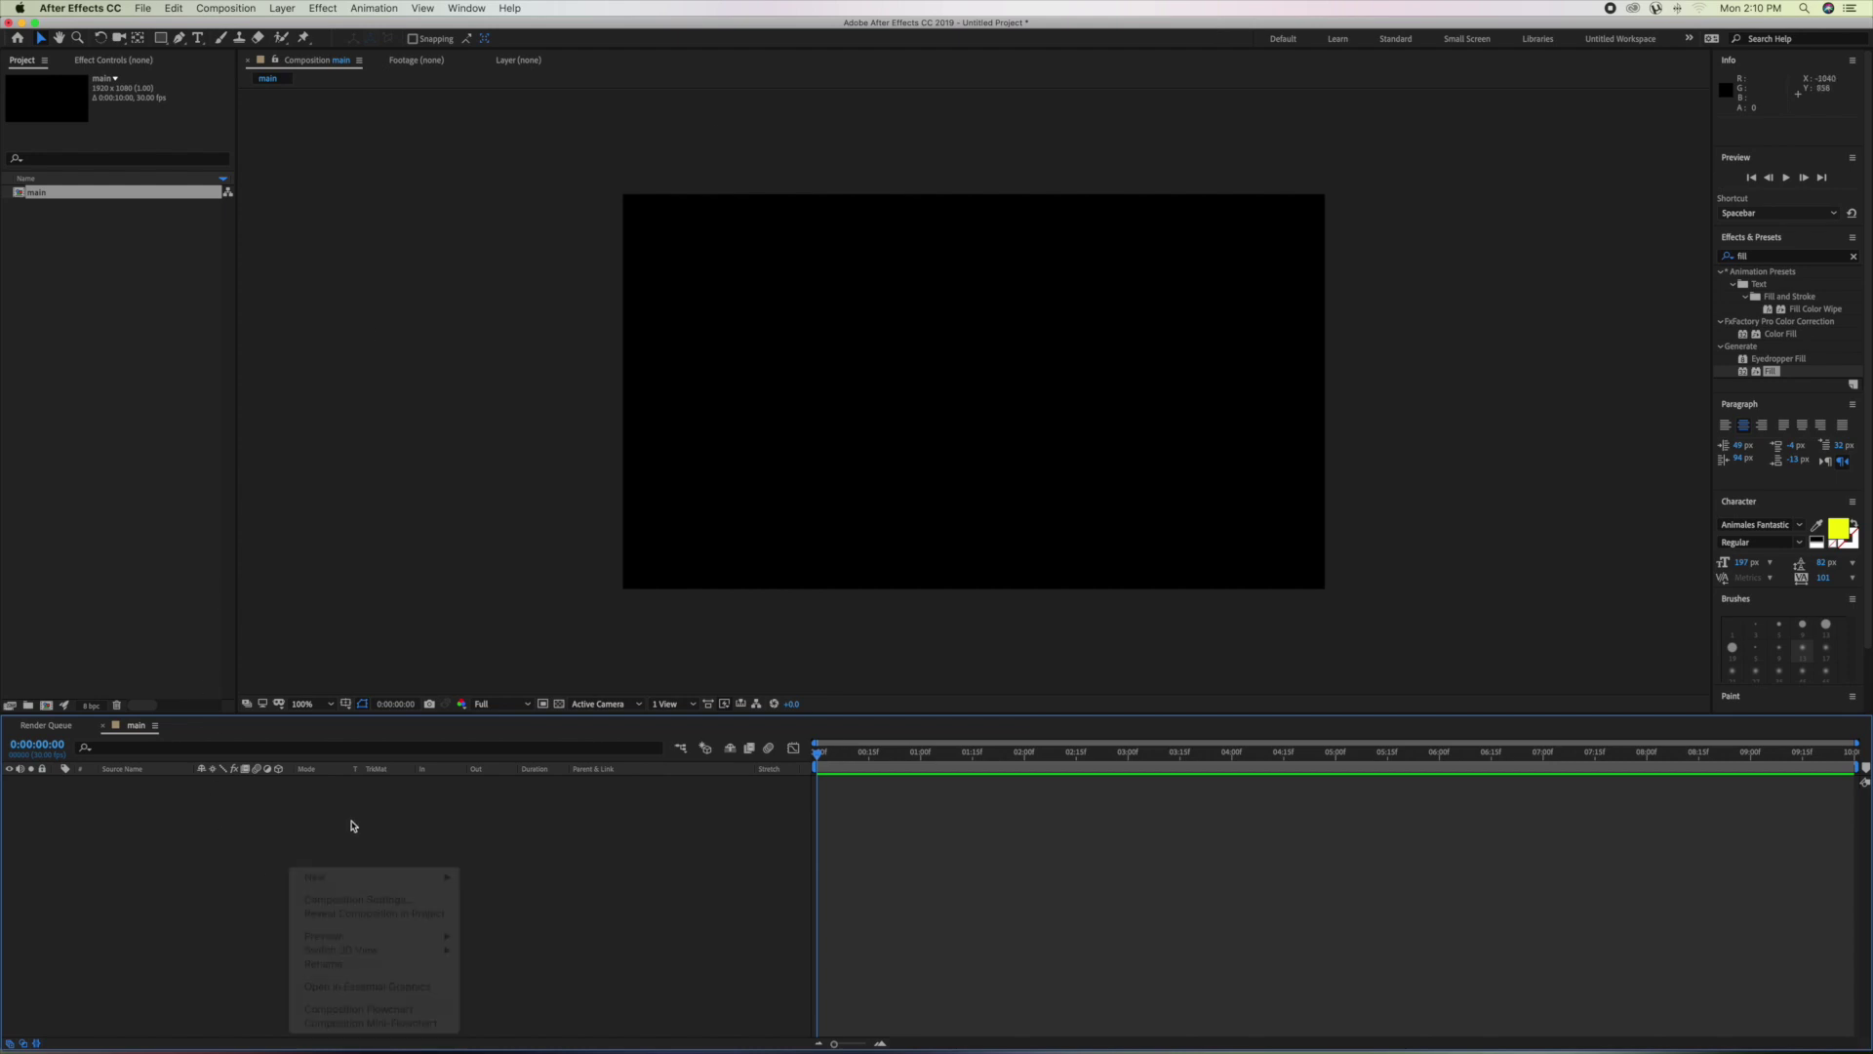
right_click(425, 854)
mouse_move(492, 863)
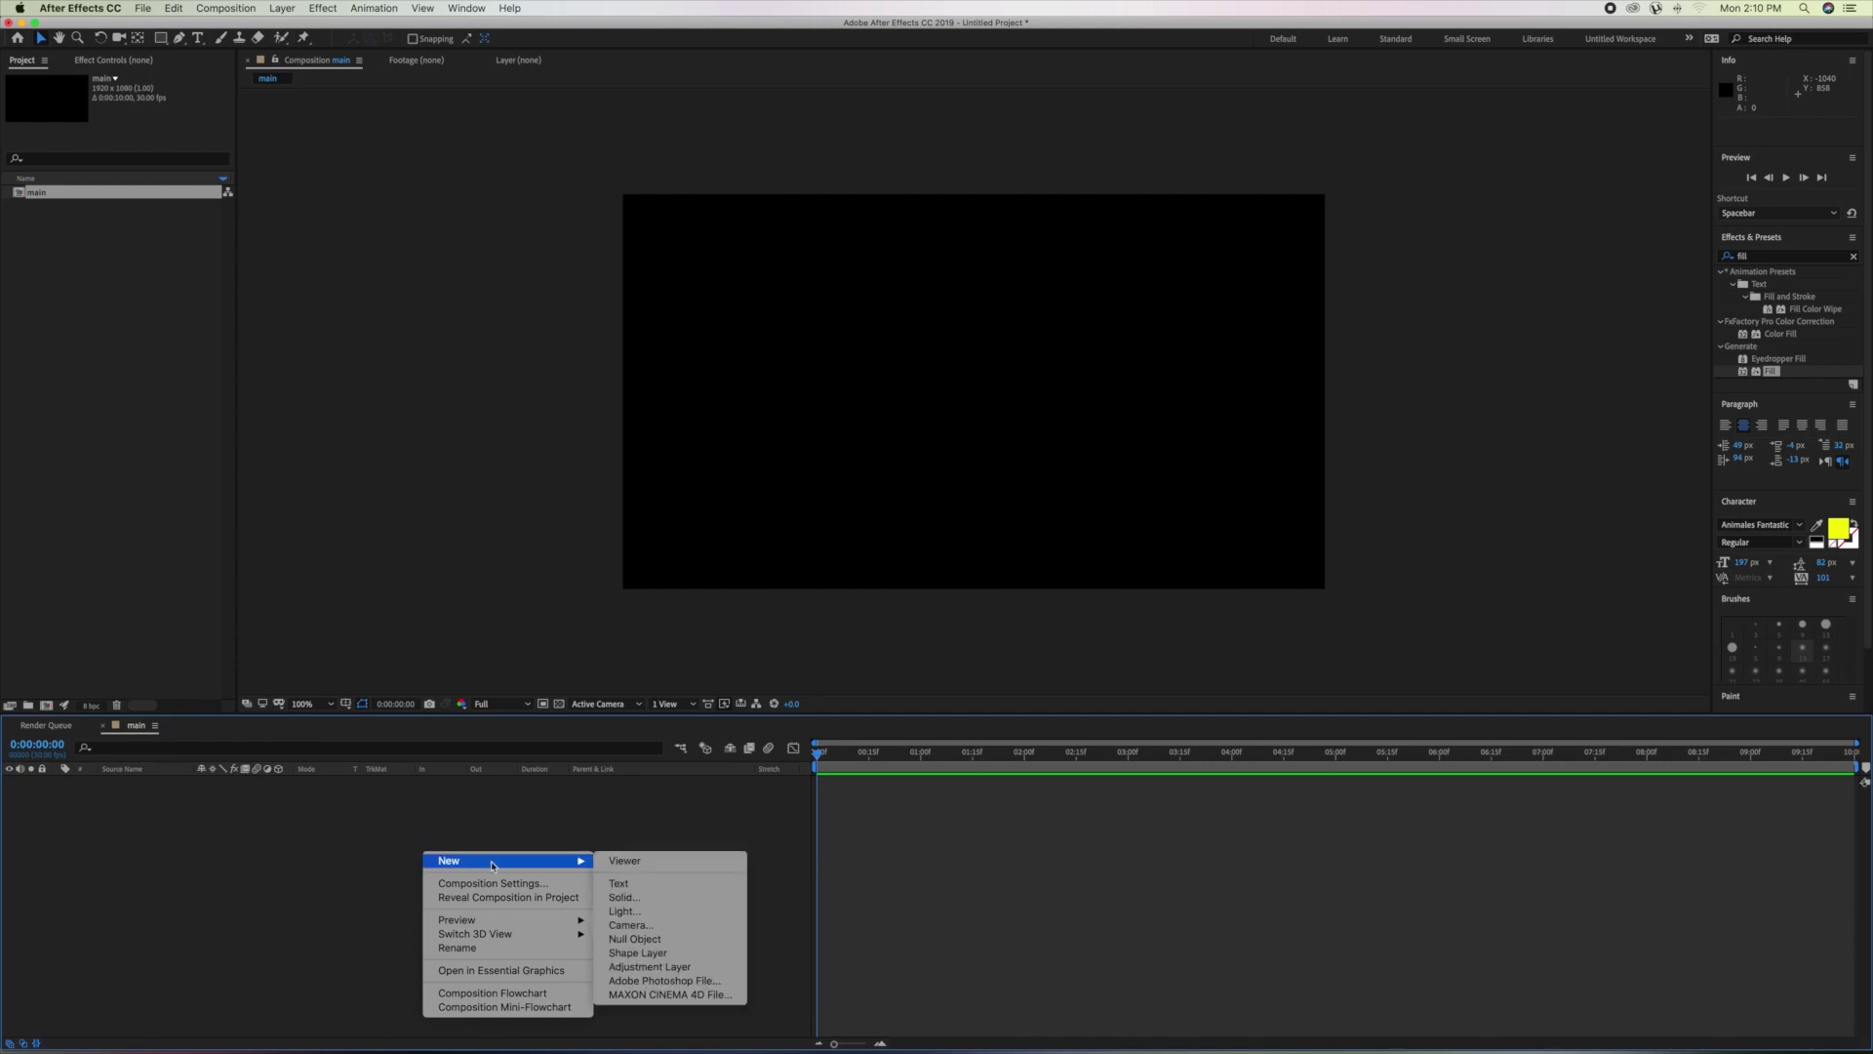
left_click(662, 888)
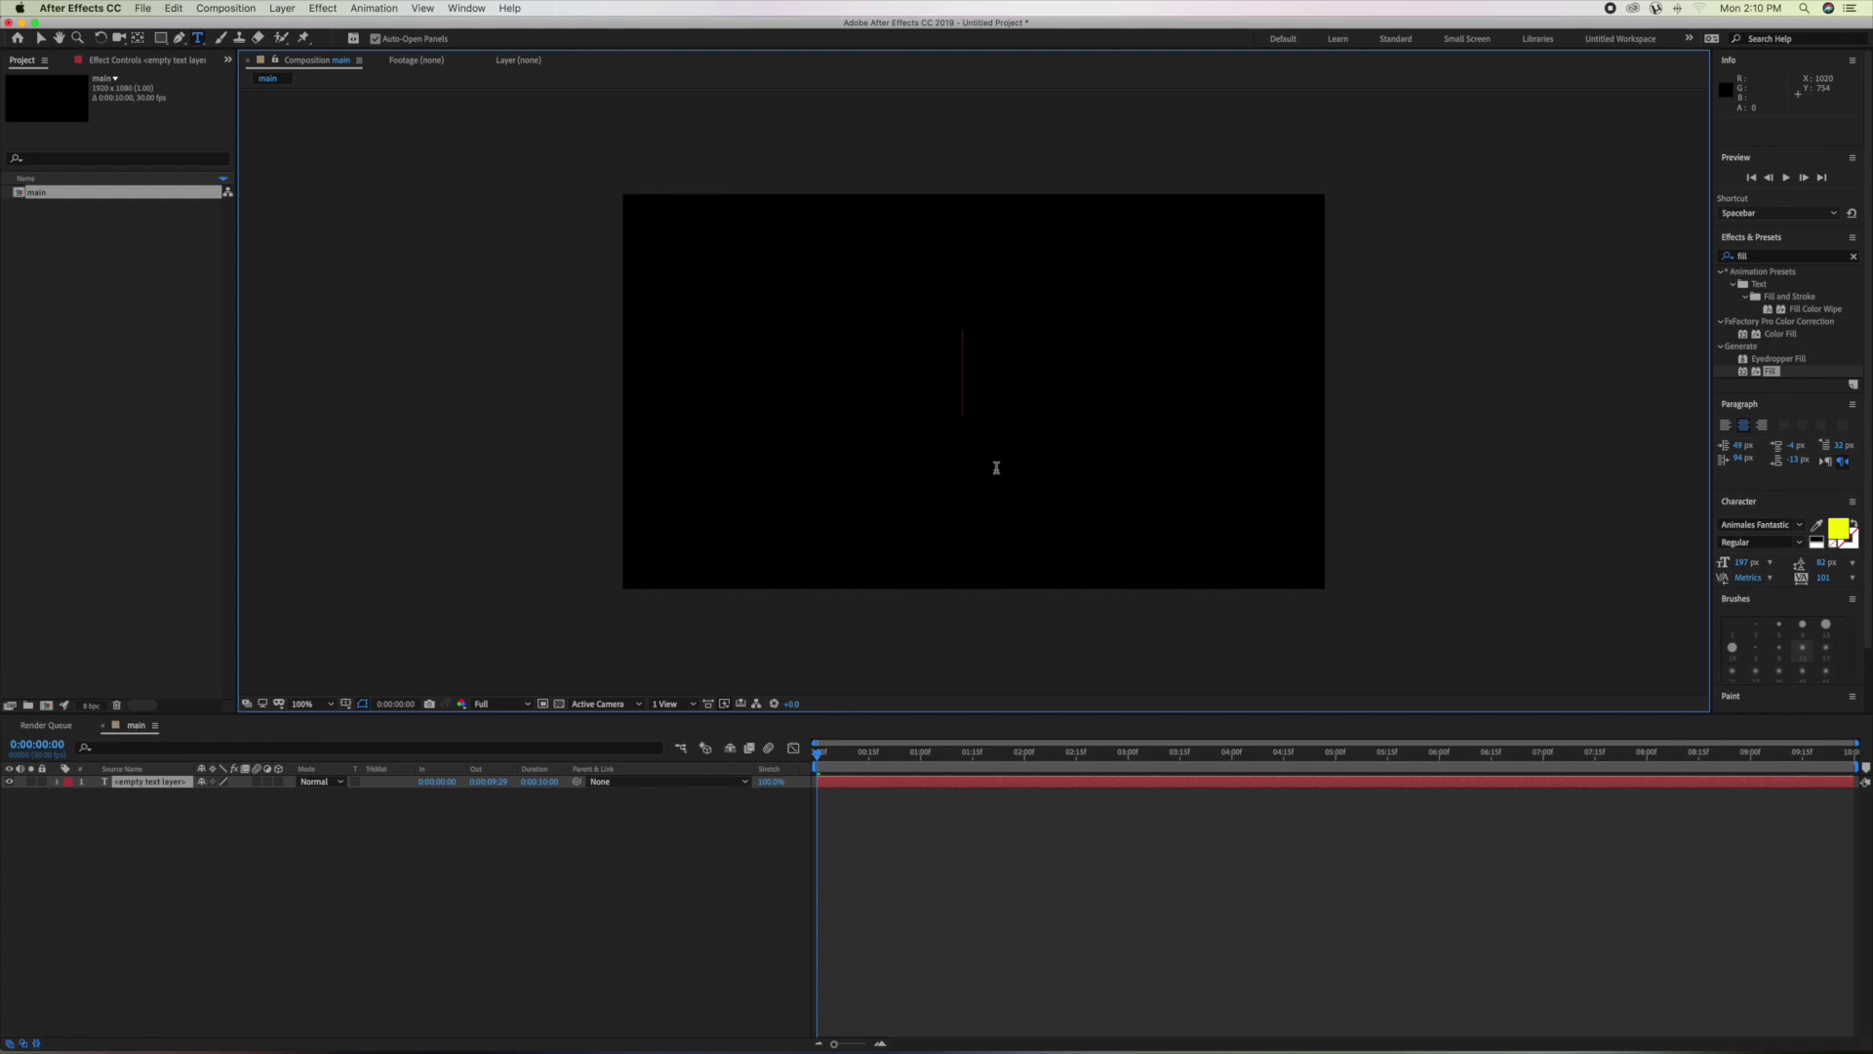
type("holi")
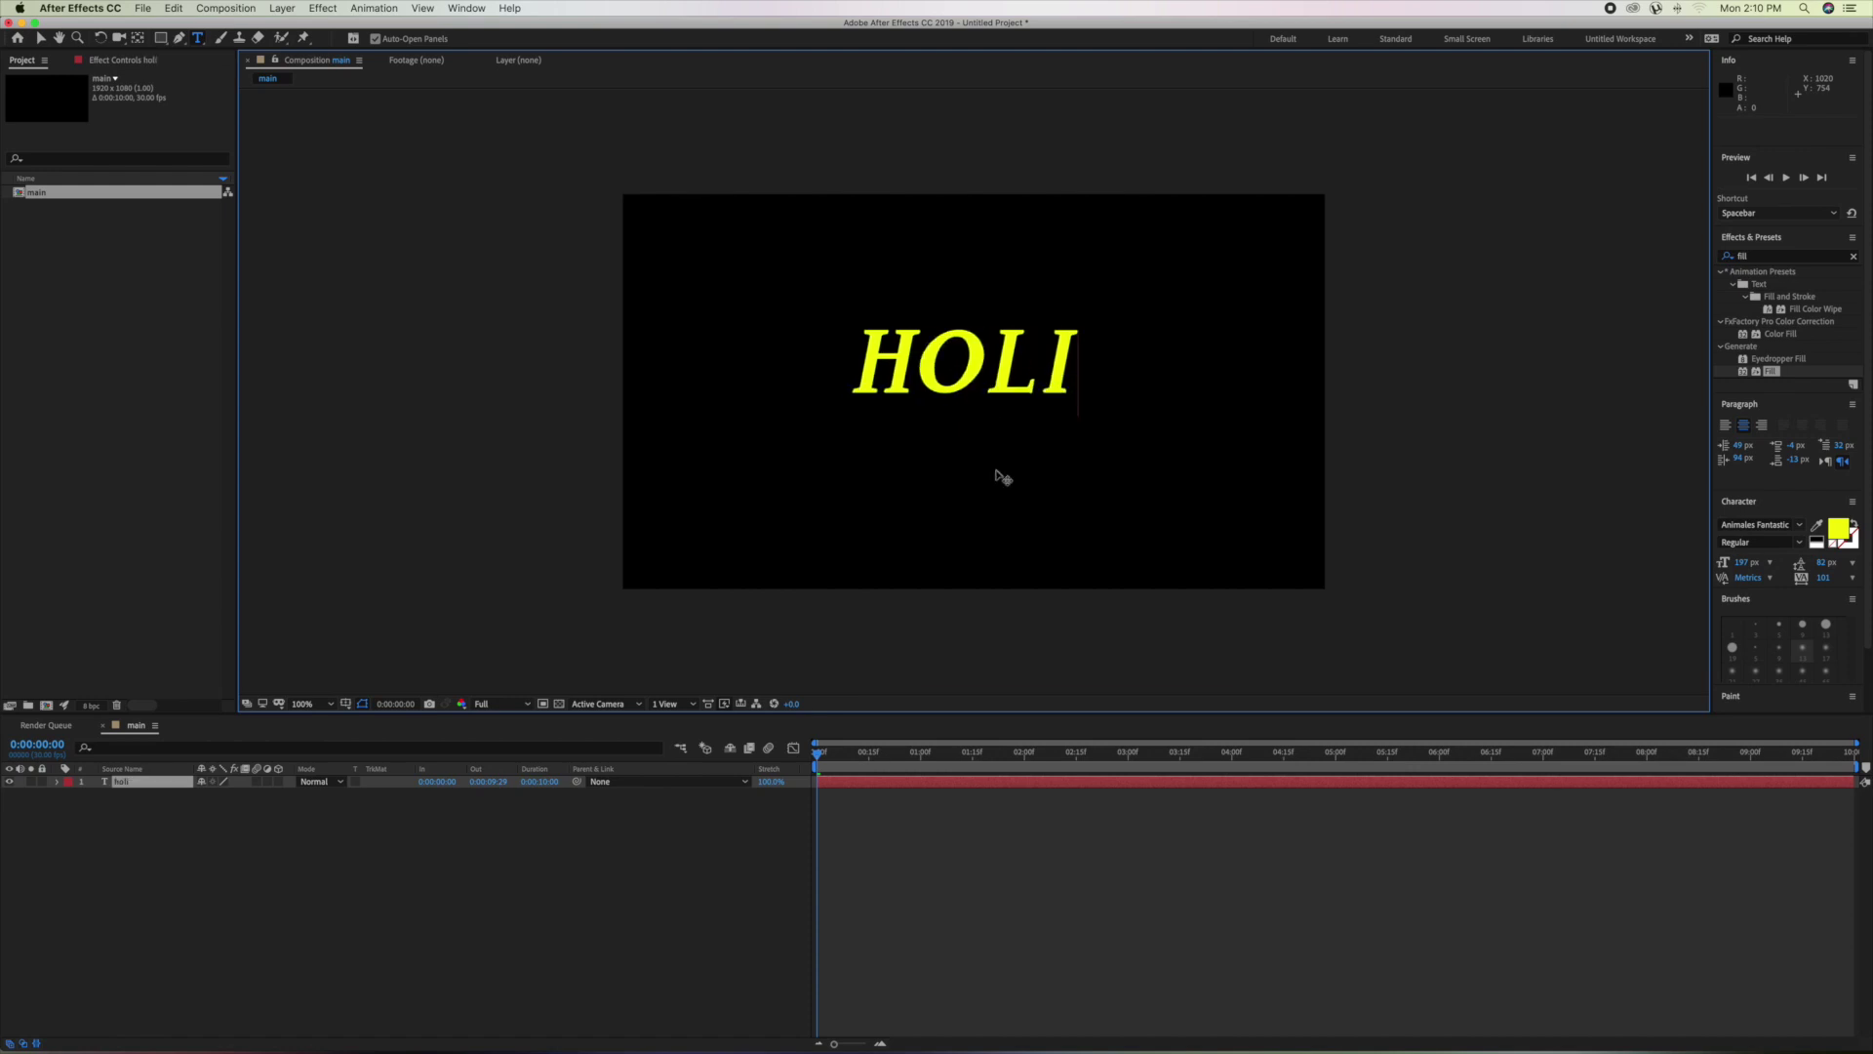
Centre-align the HOLI text and position it near 1002, 612.
left_click(41, 39)
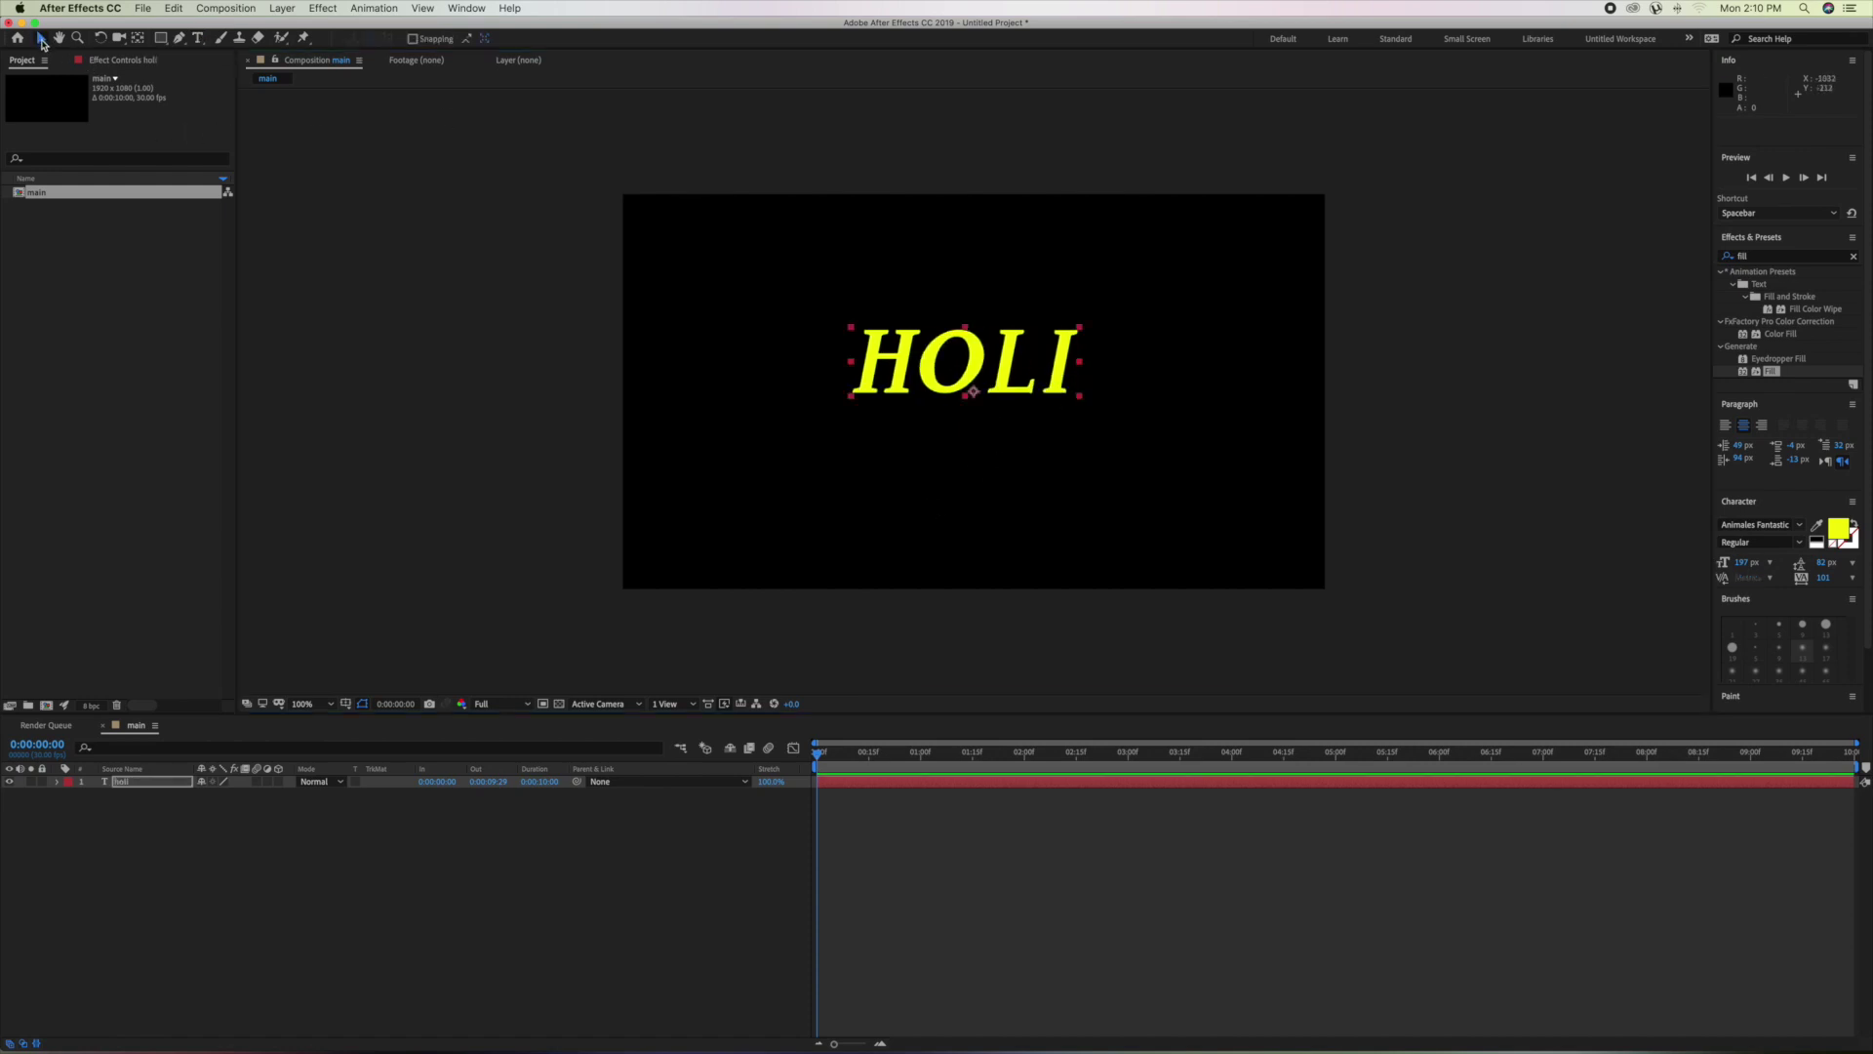
mouse_move(908, 361)
left_mouse_down()
mouse_move(1130, 404)
mouse_move(932, 380)
left_mouse_up()
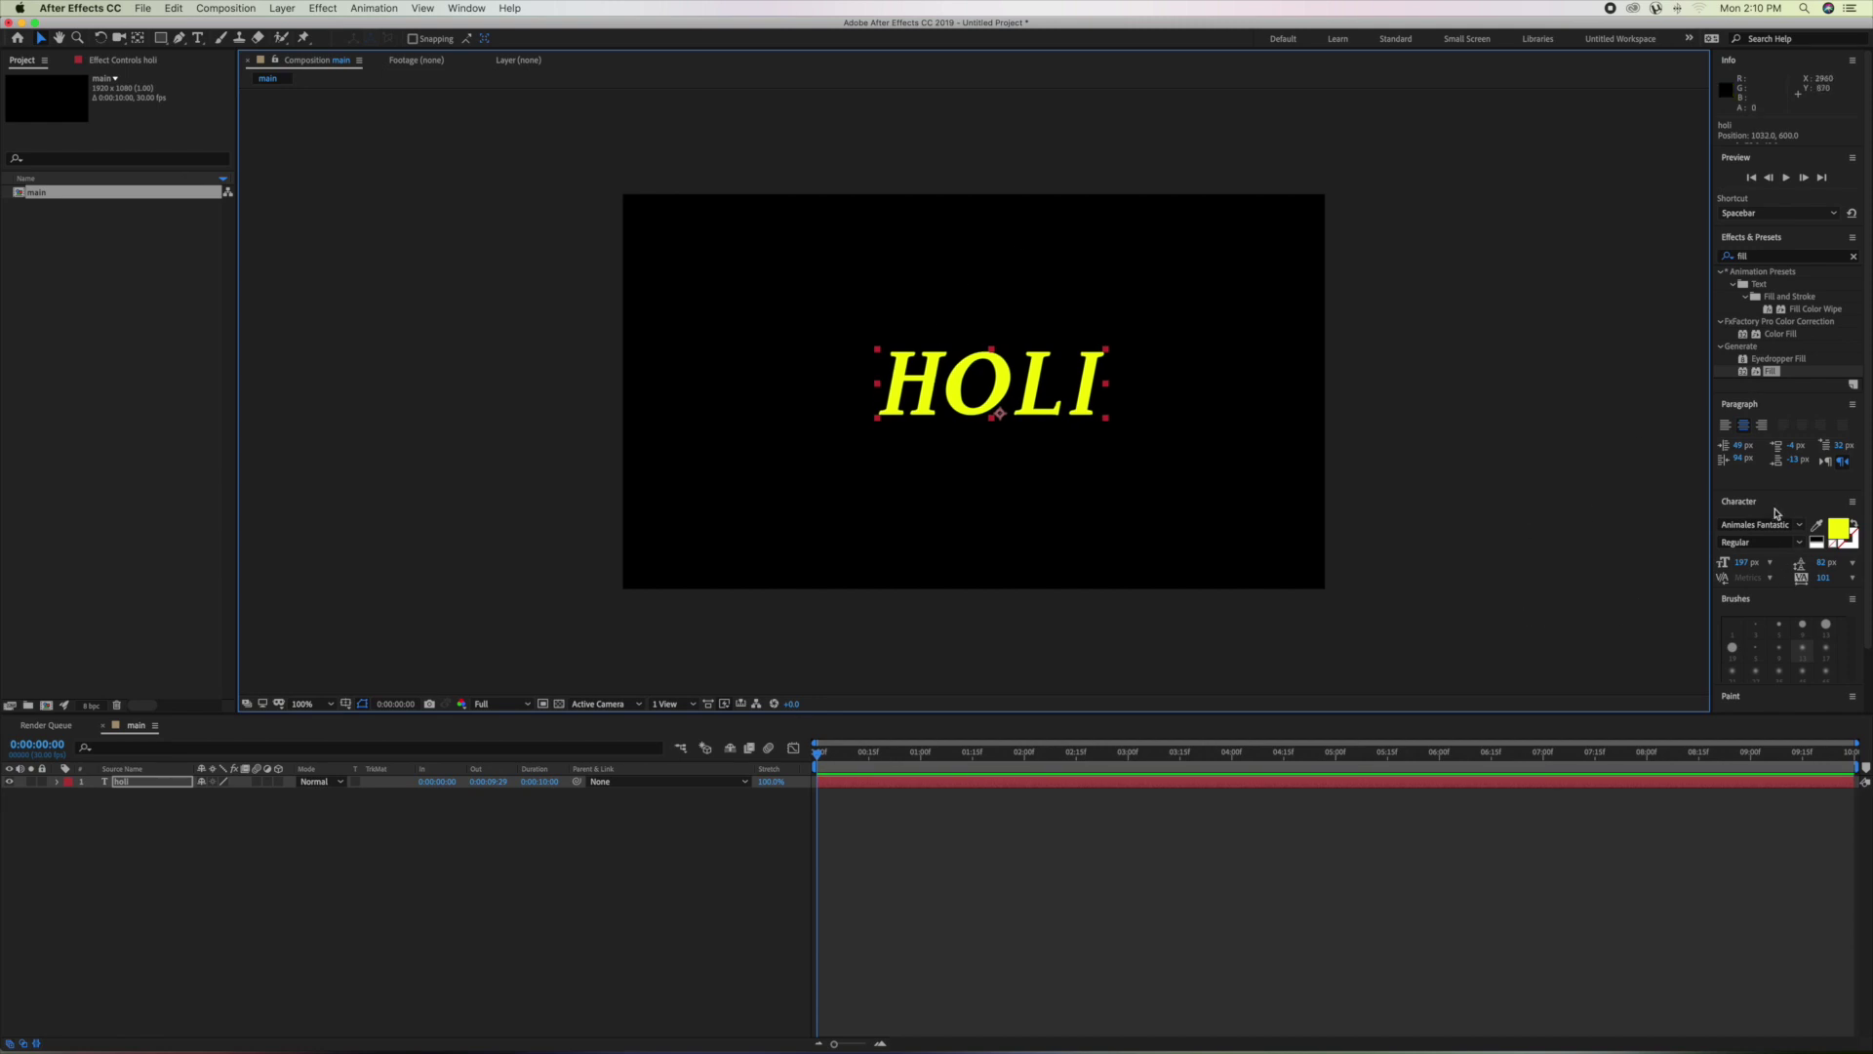
left_click(1725, 425)
left_click(1761, 425)
left_click(1743, 426)
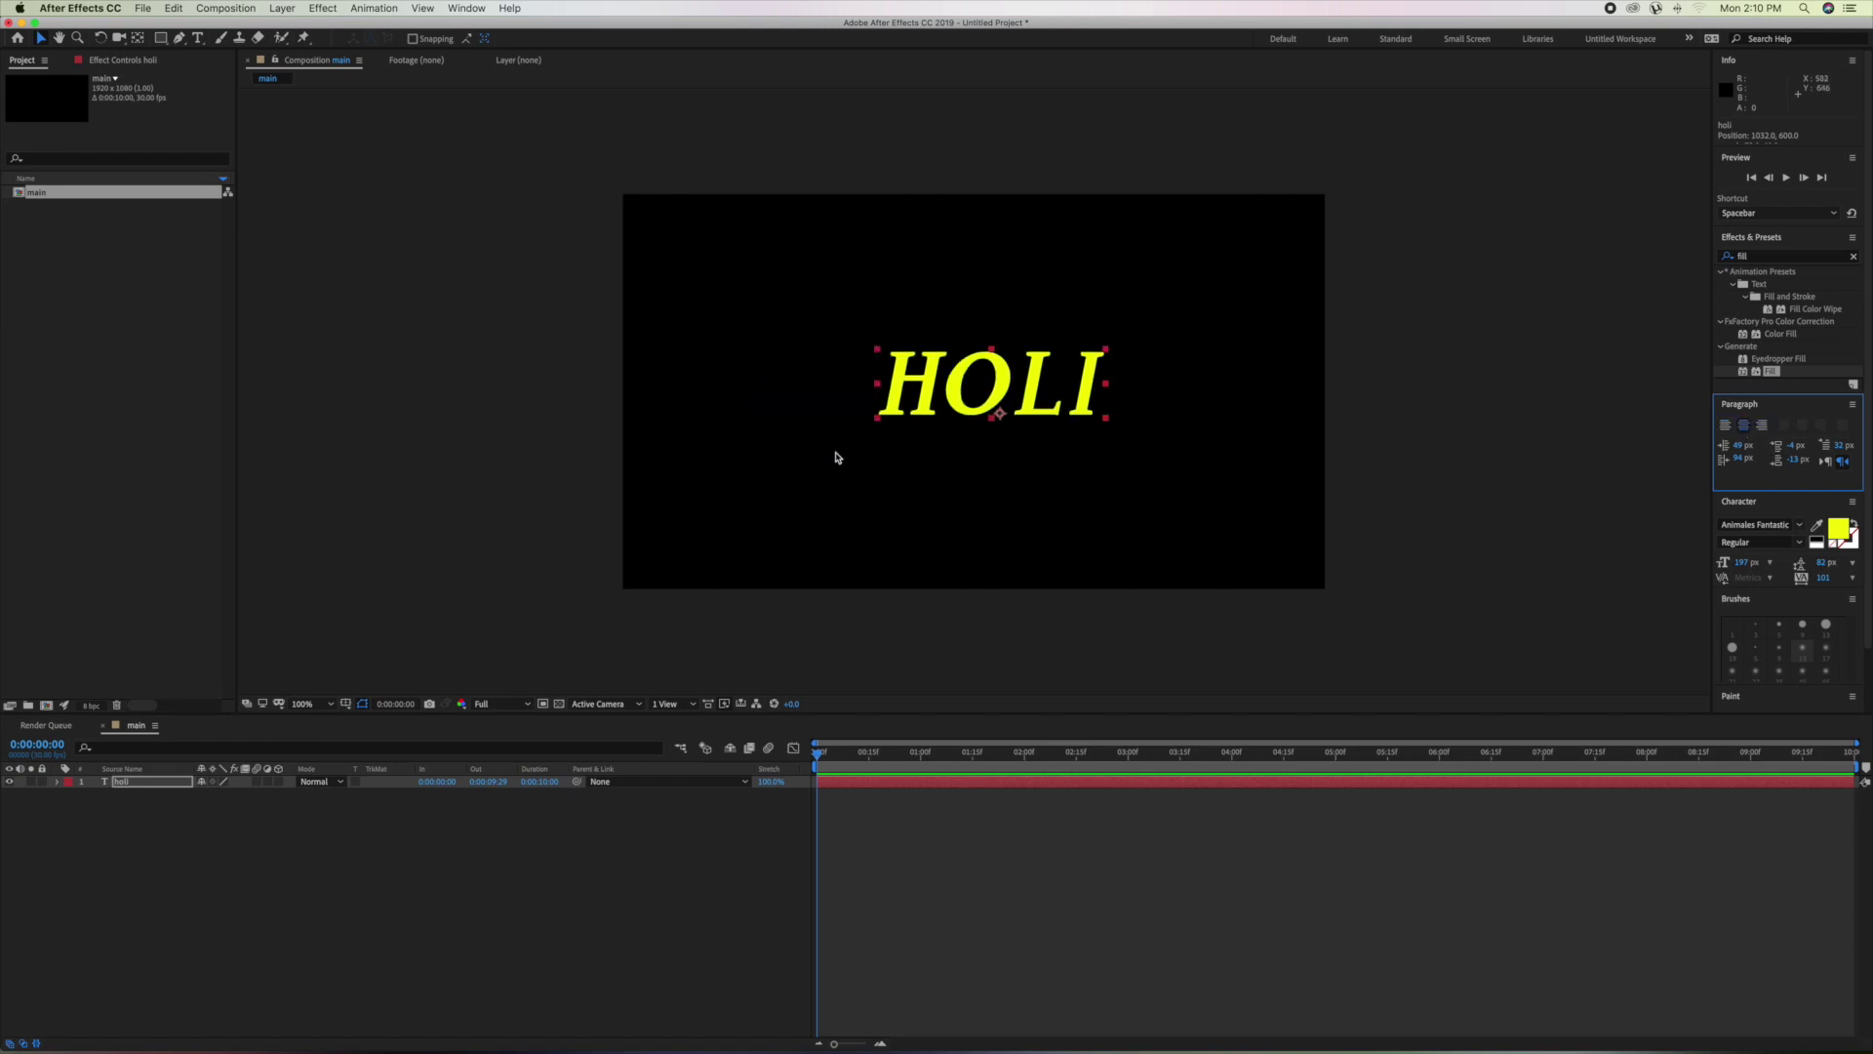
mouse_move(930, 386)
left_mouse_down()
mouse_move(915, 395)
mouse_move(925, 381)
left_mouse_up()
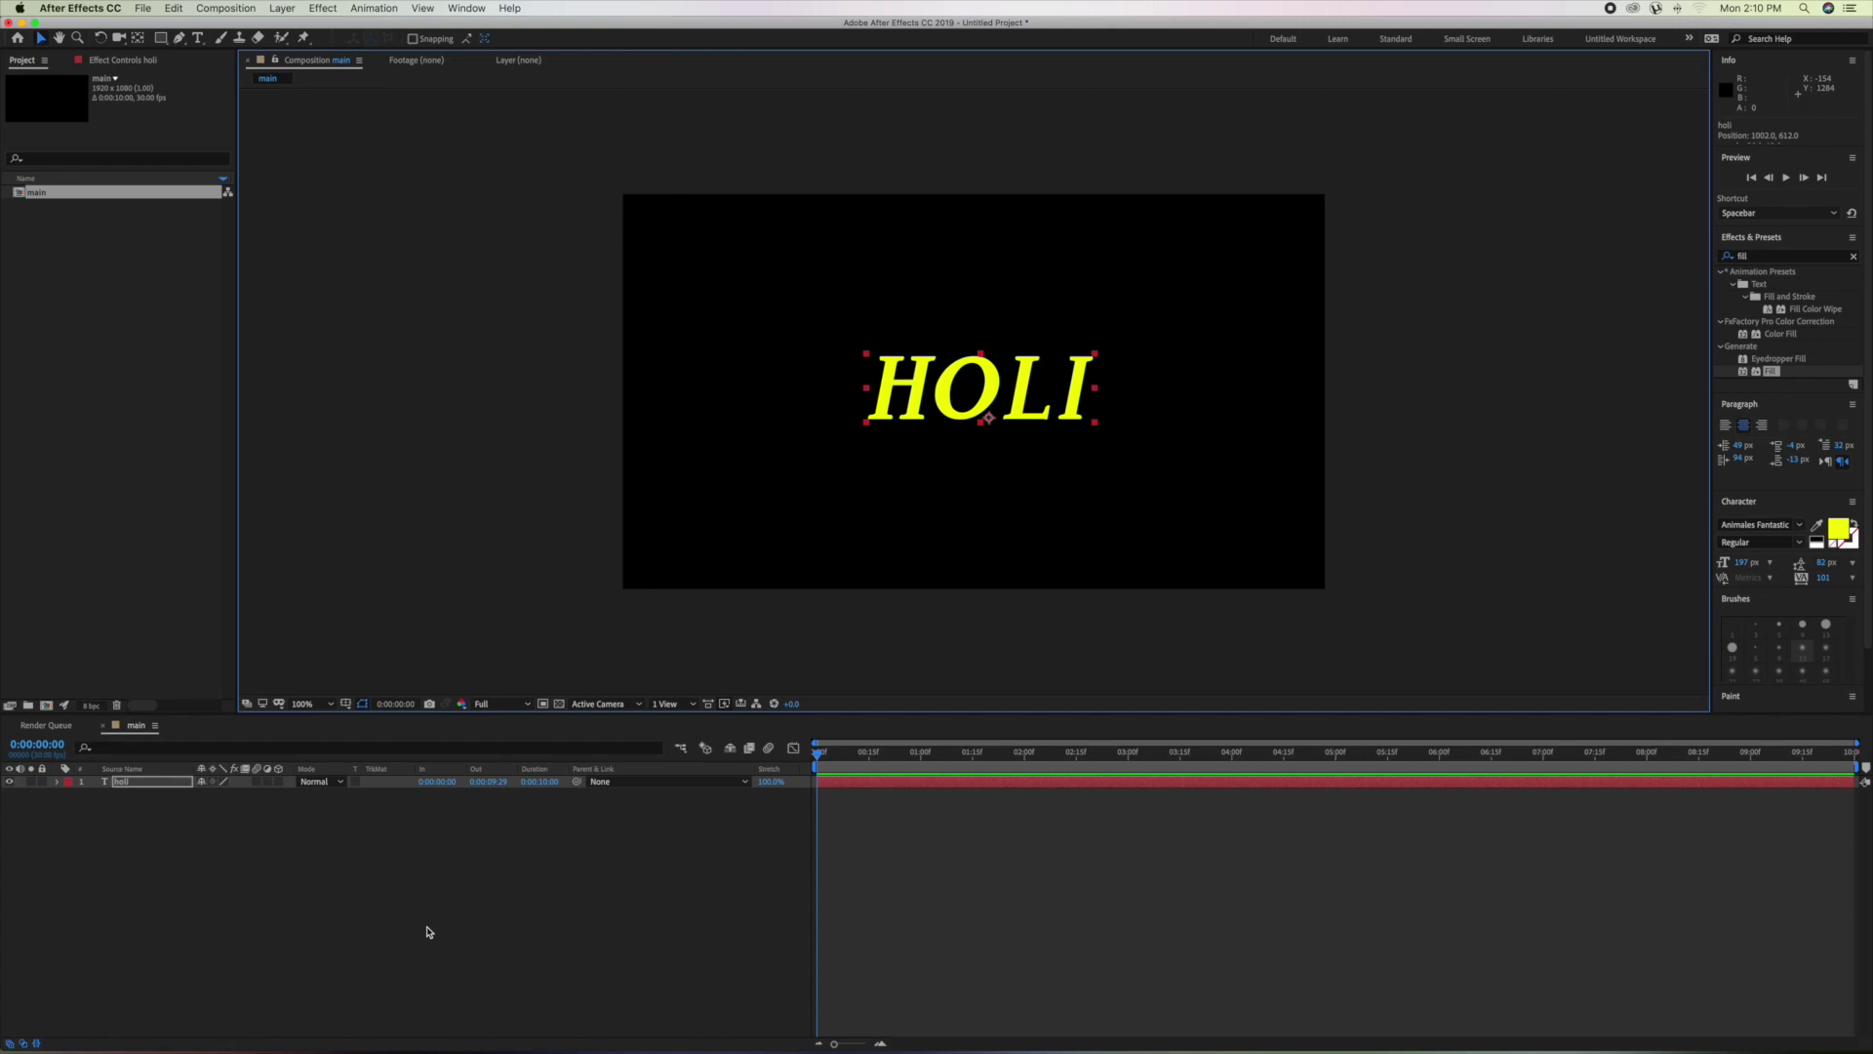
left_click(426, 931)
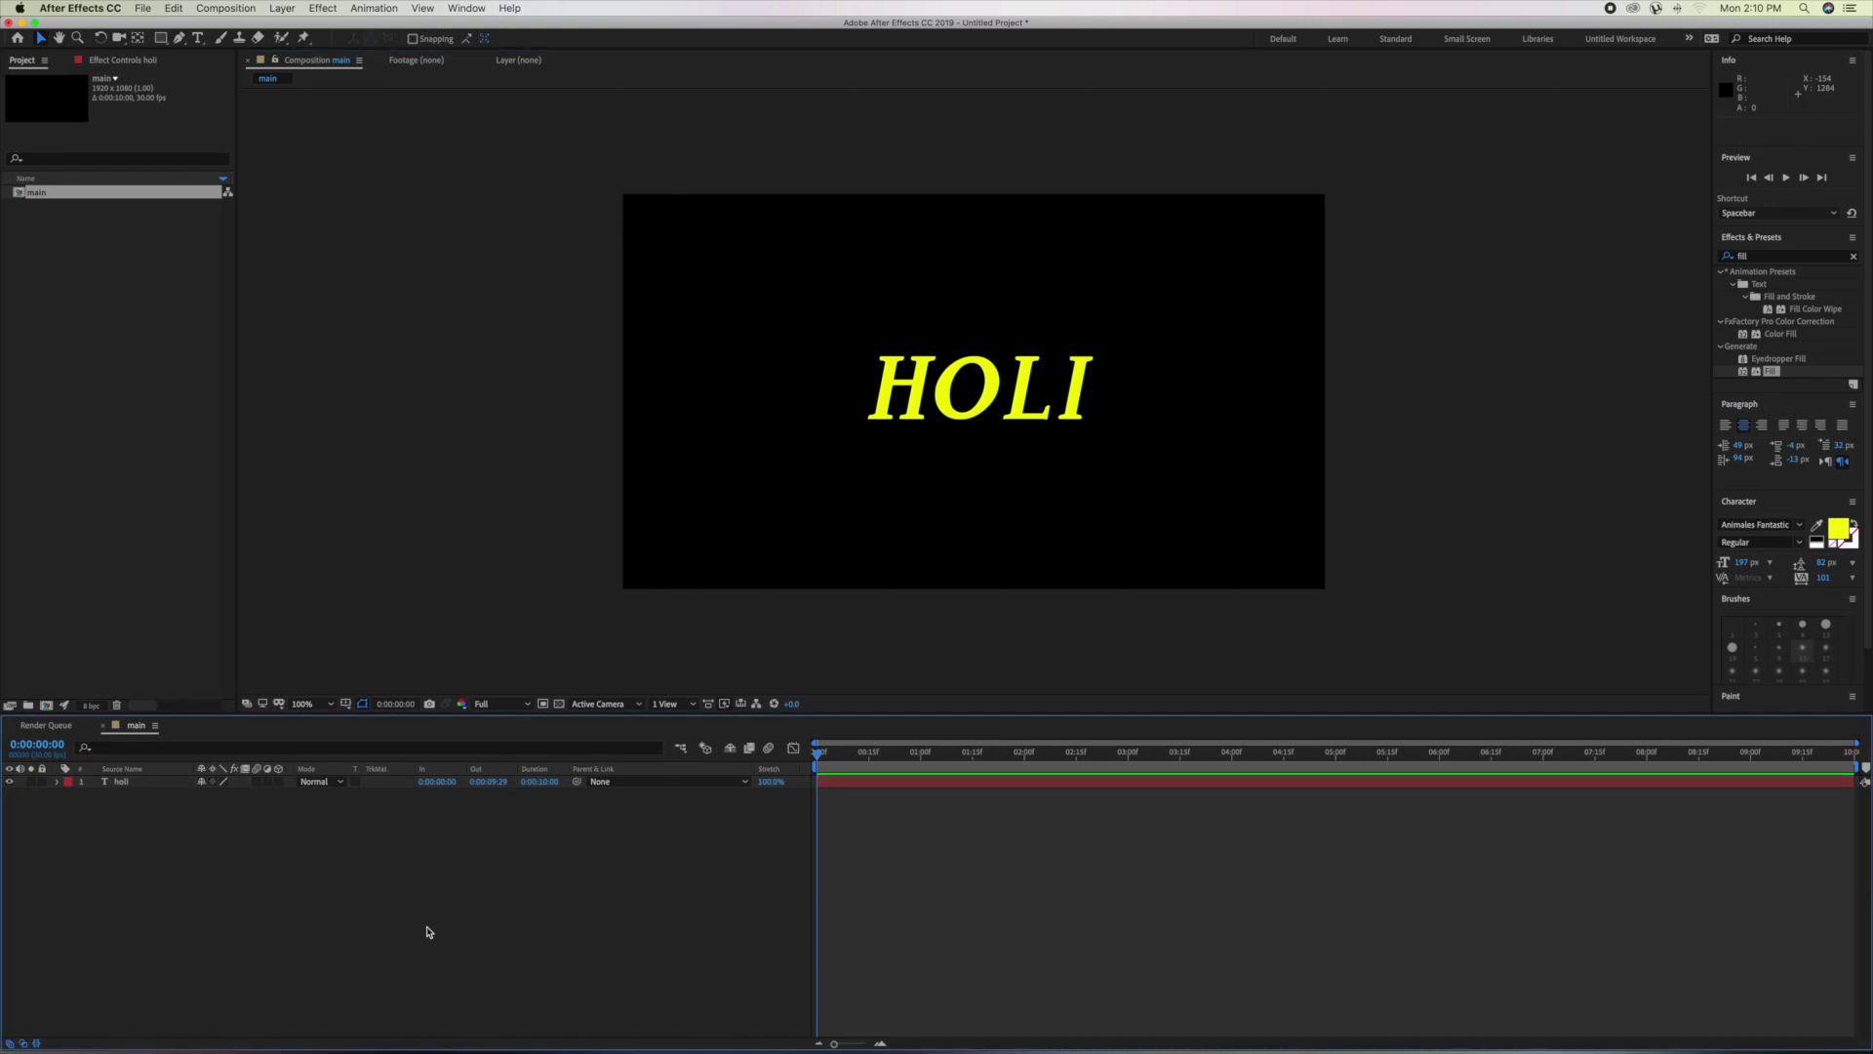
Duplicate the holi layer as holi 2 and zoom the viewer to 400%.
left_click(130, 784)
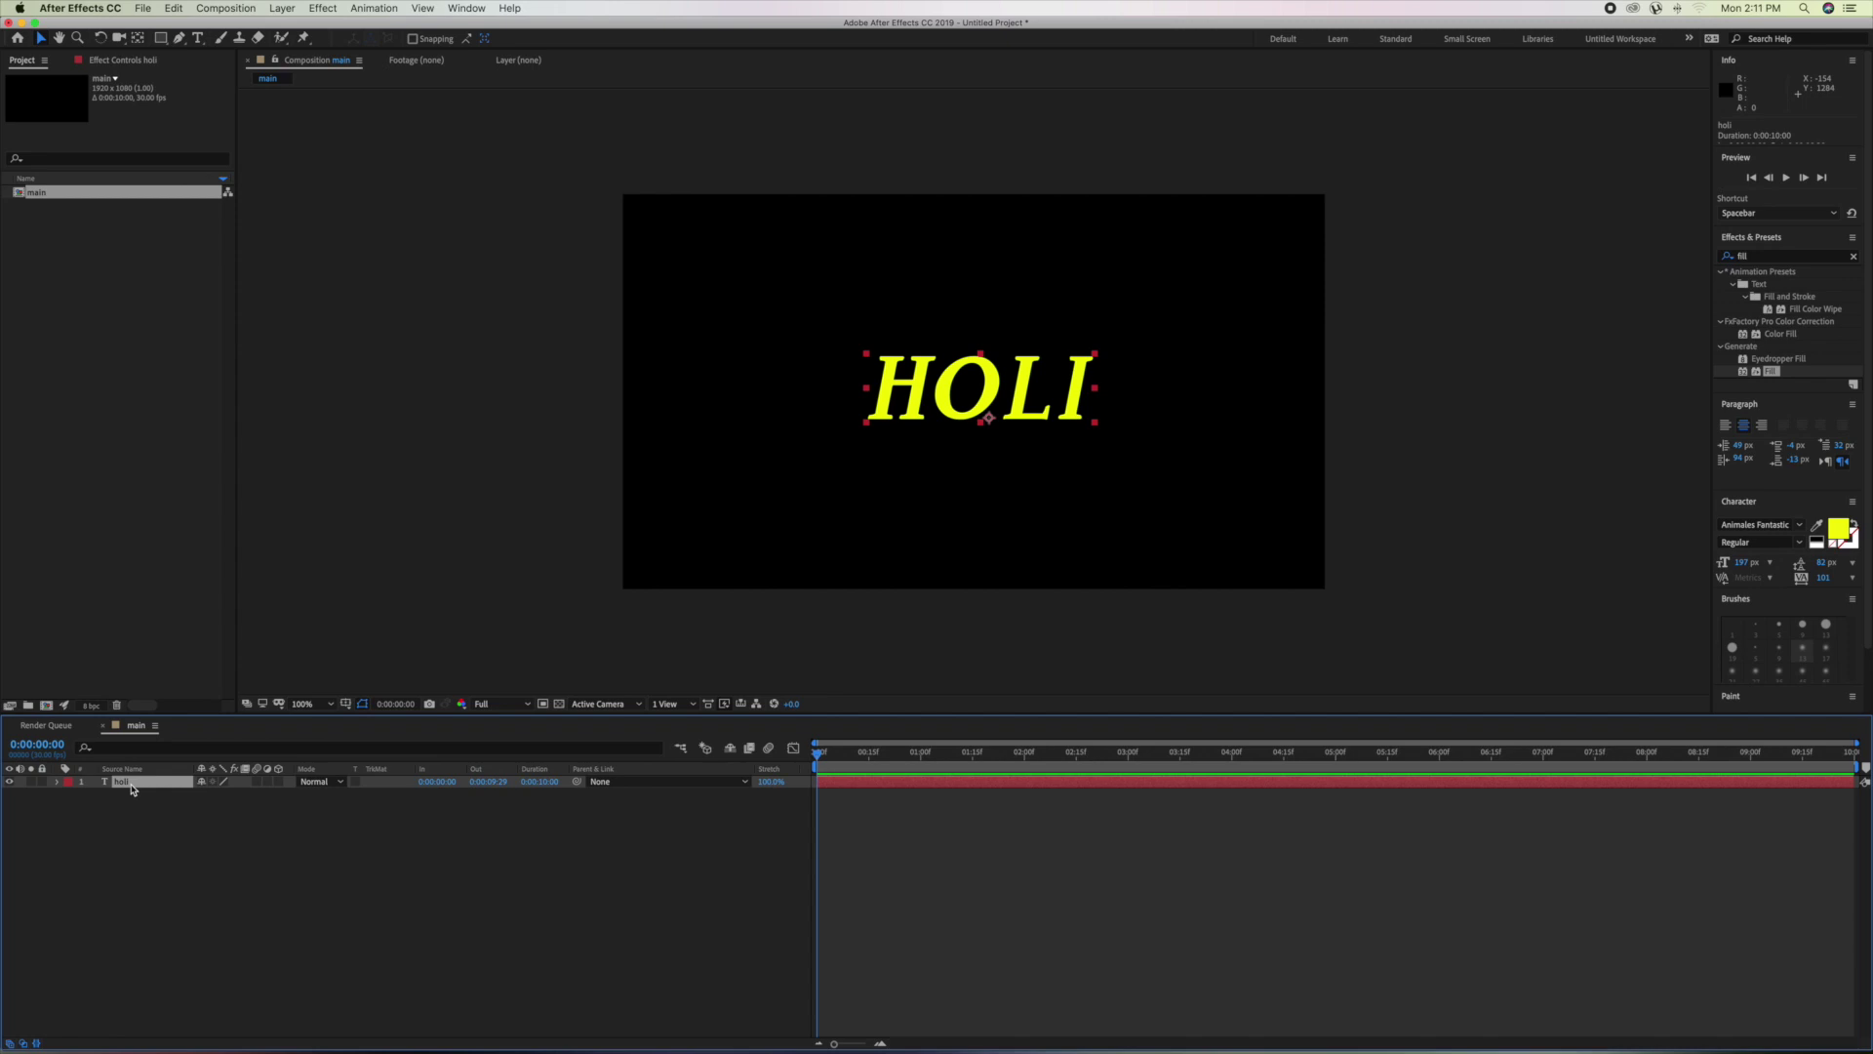
key("ctrl+d")
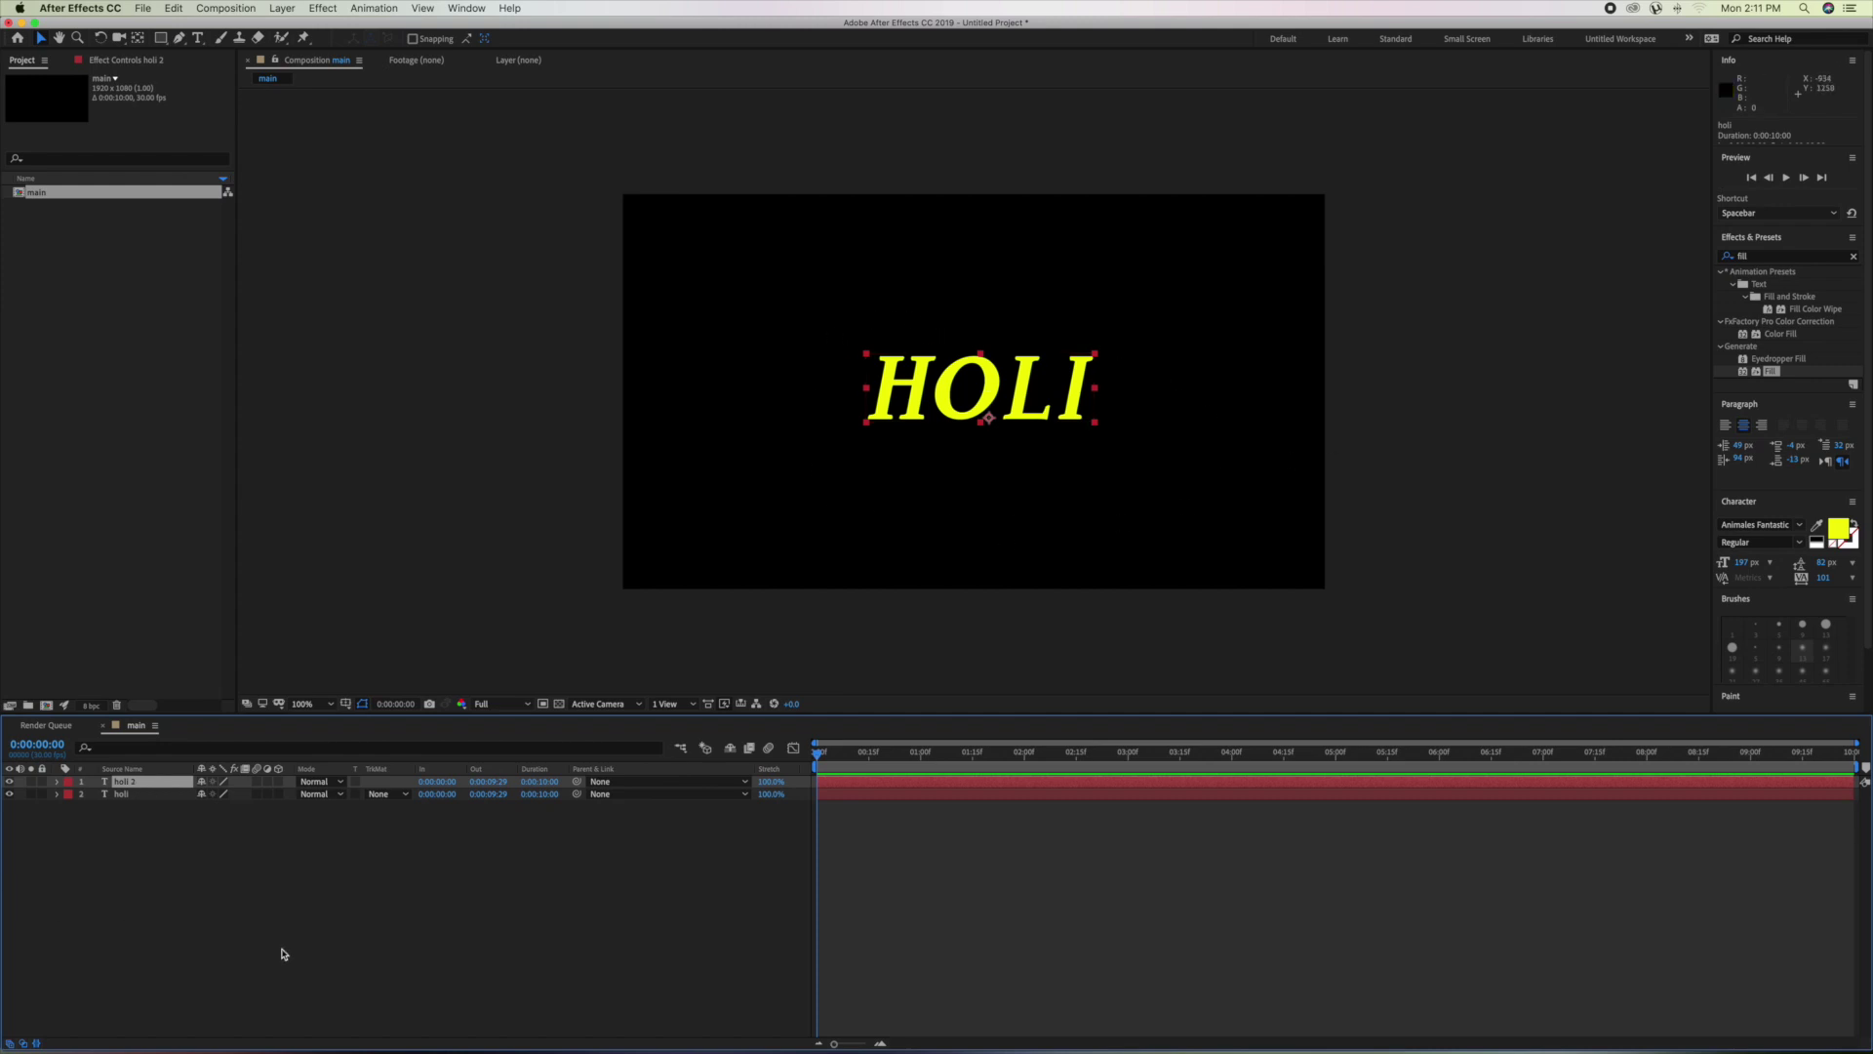
left_click(284, 953)
left_click(140, 786)
key("period")
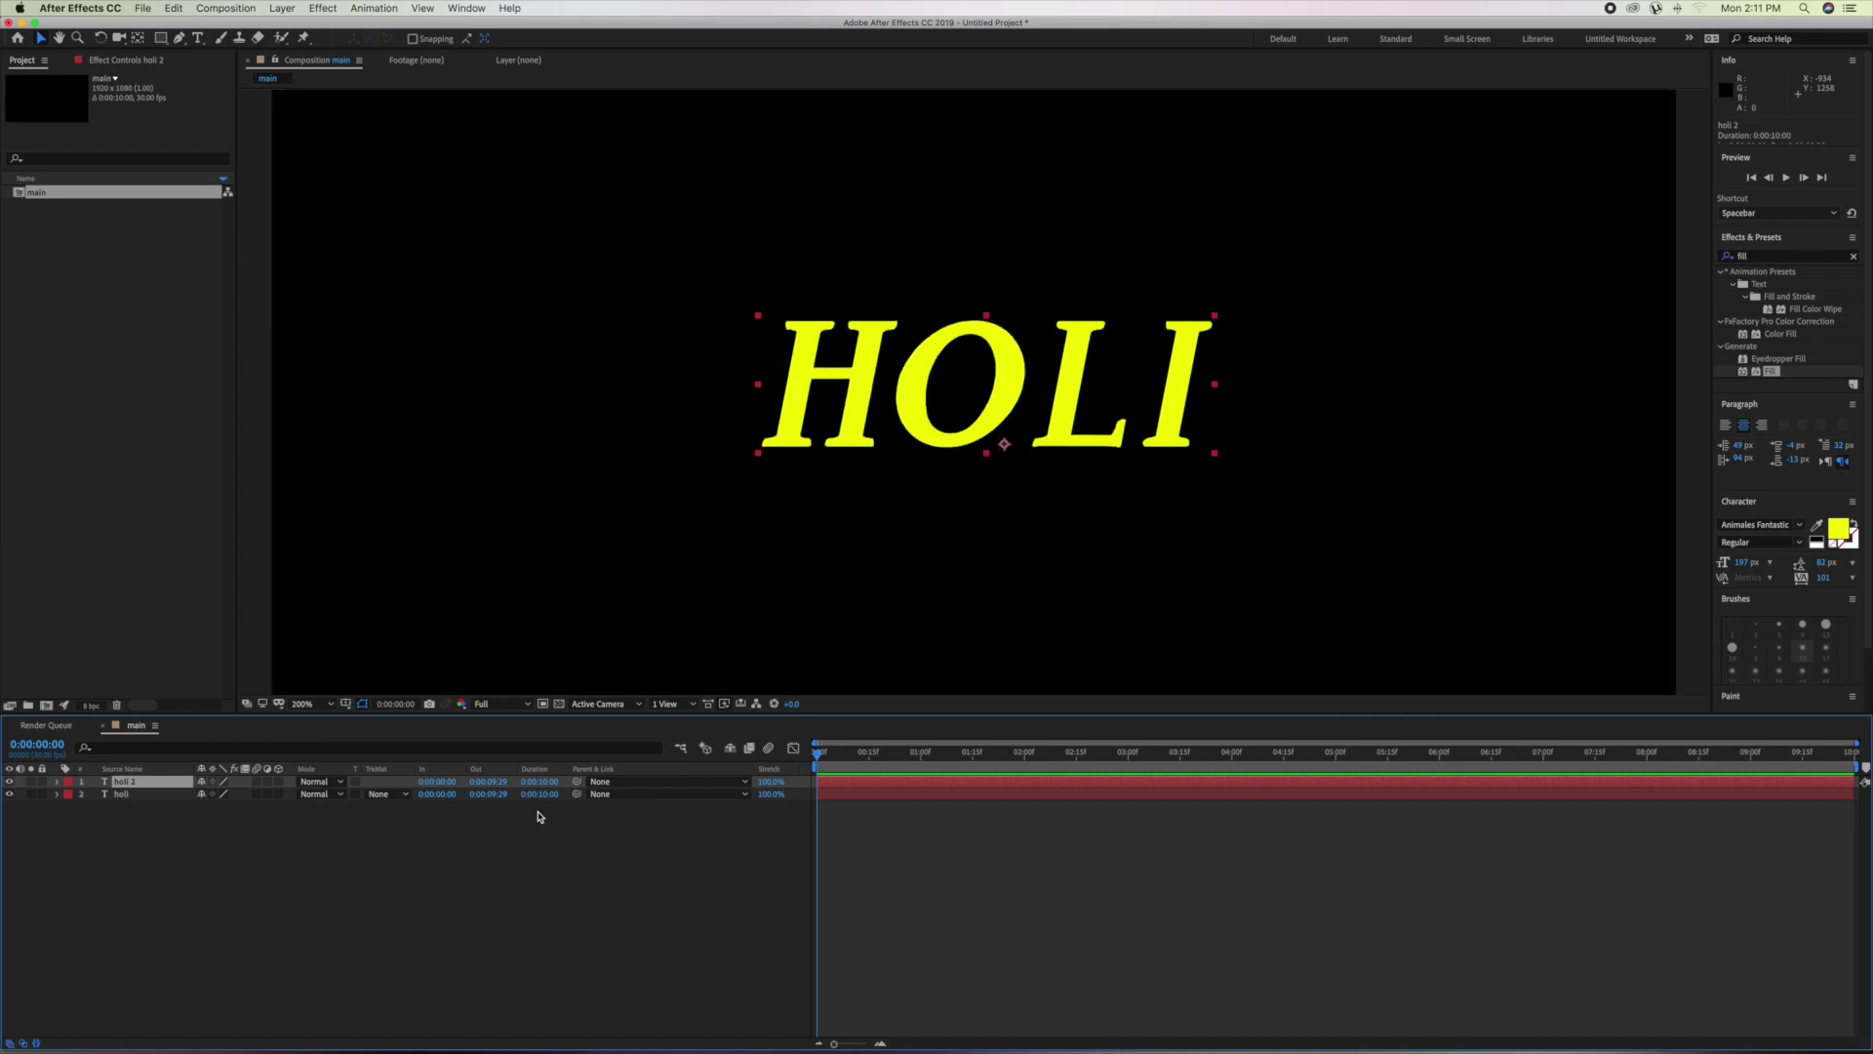
key("period")
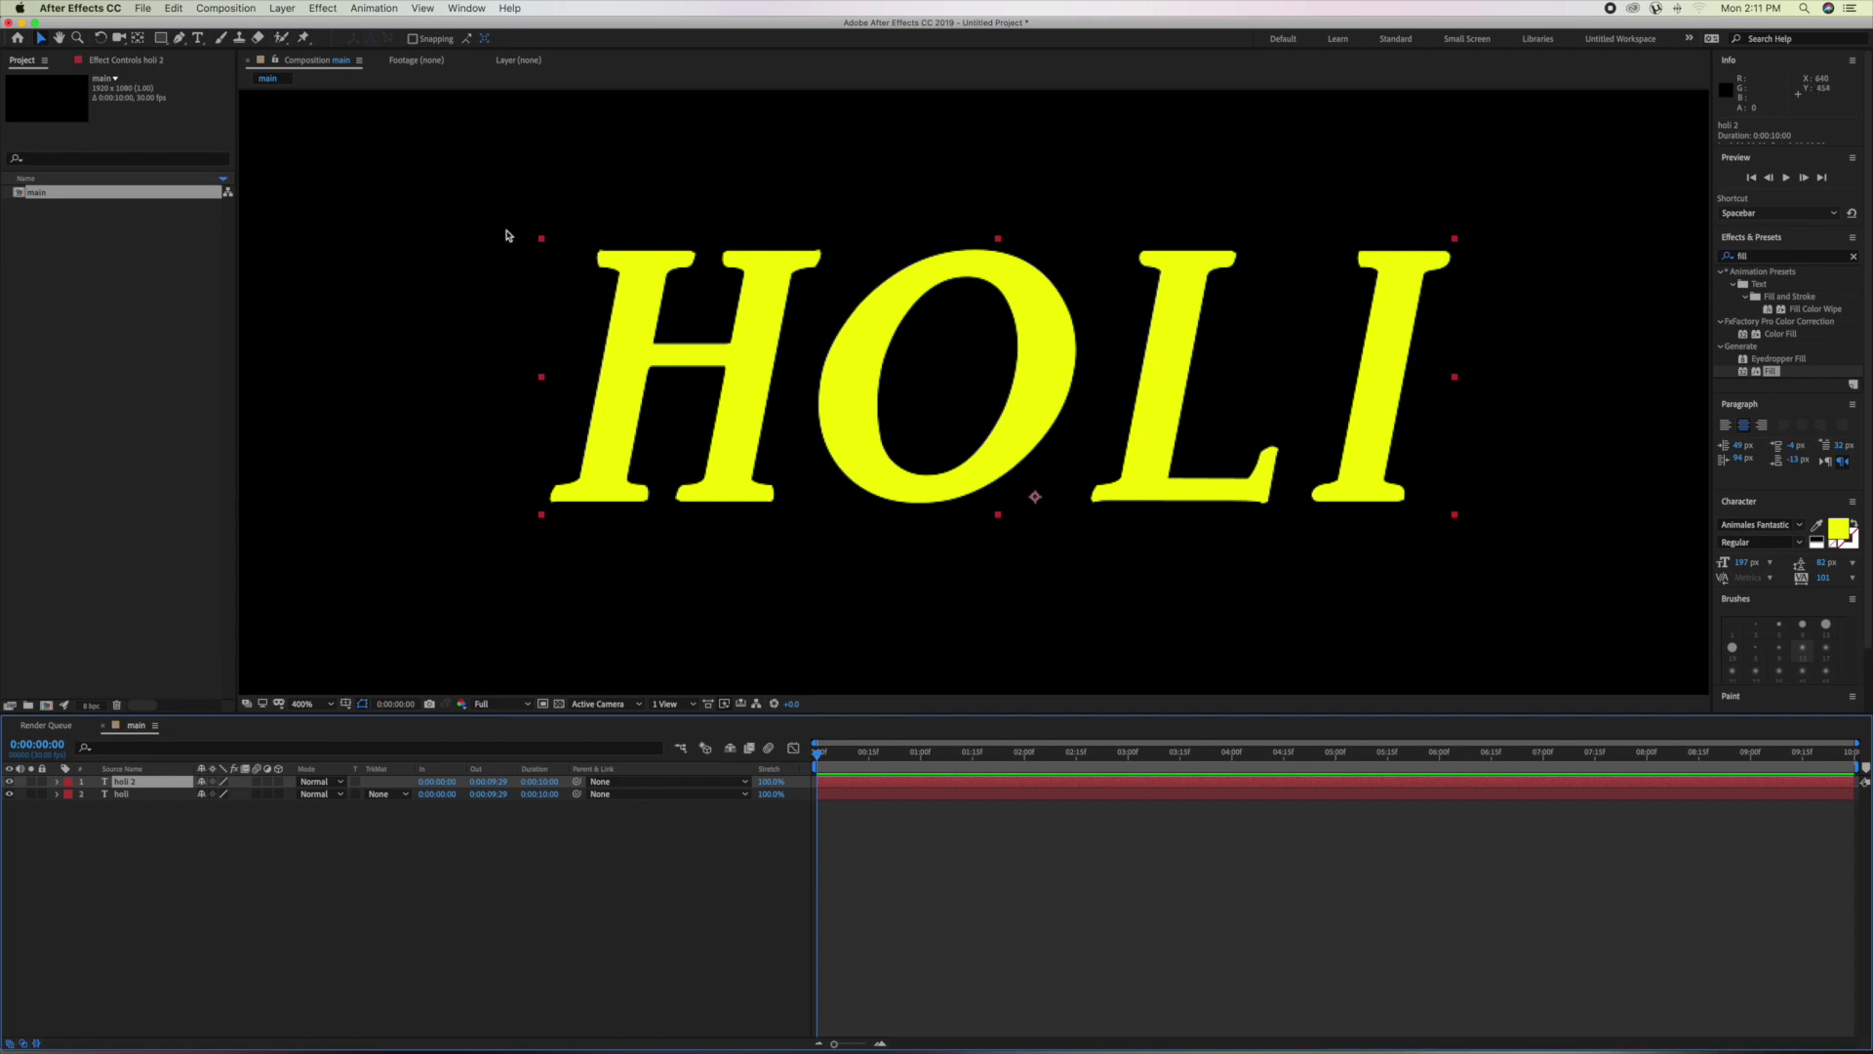
With the Pen tool, draw two closed jagged masks across the letter H.
left_click(181, 39)
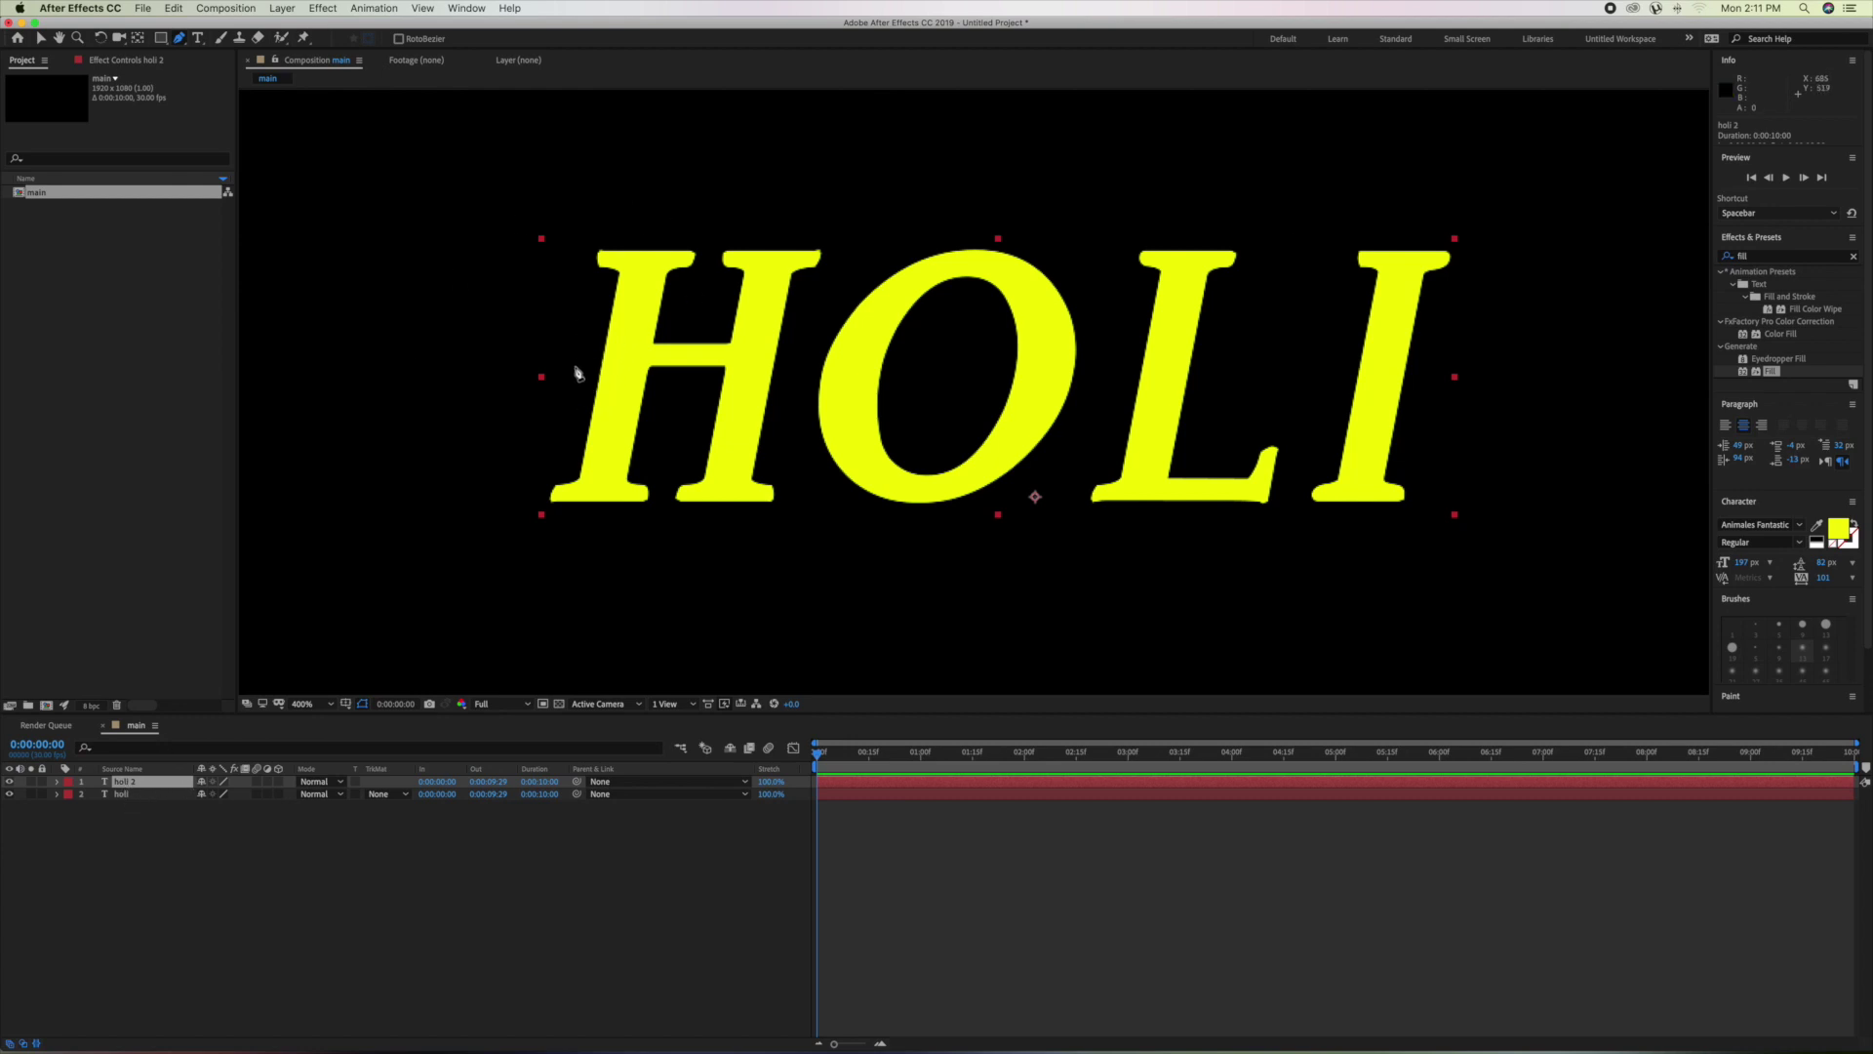
left_click(568, 355)
left_click(621, 360)
left_click(612, 329)
left_click(634, 305)
left_click(635, 261)
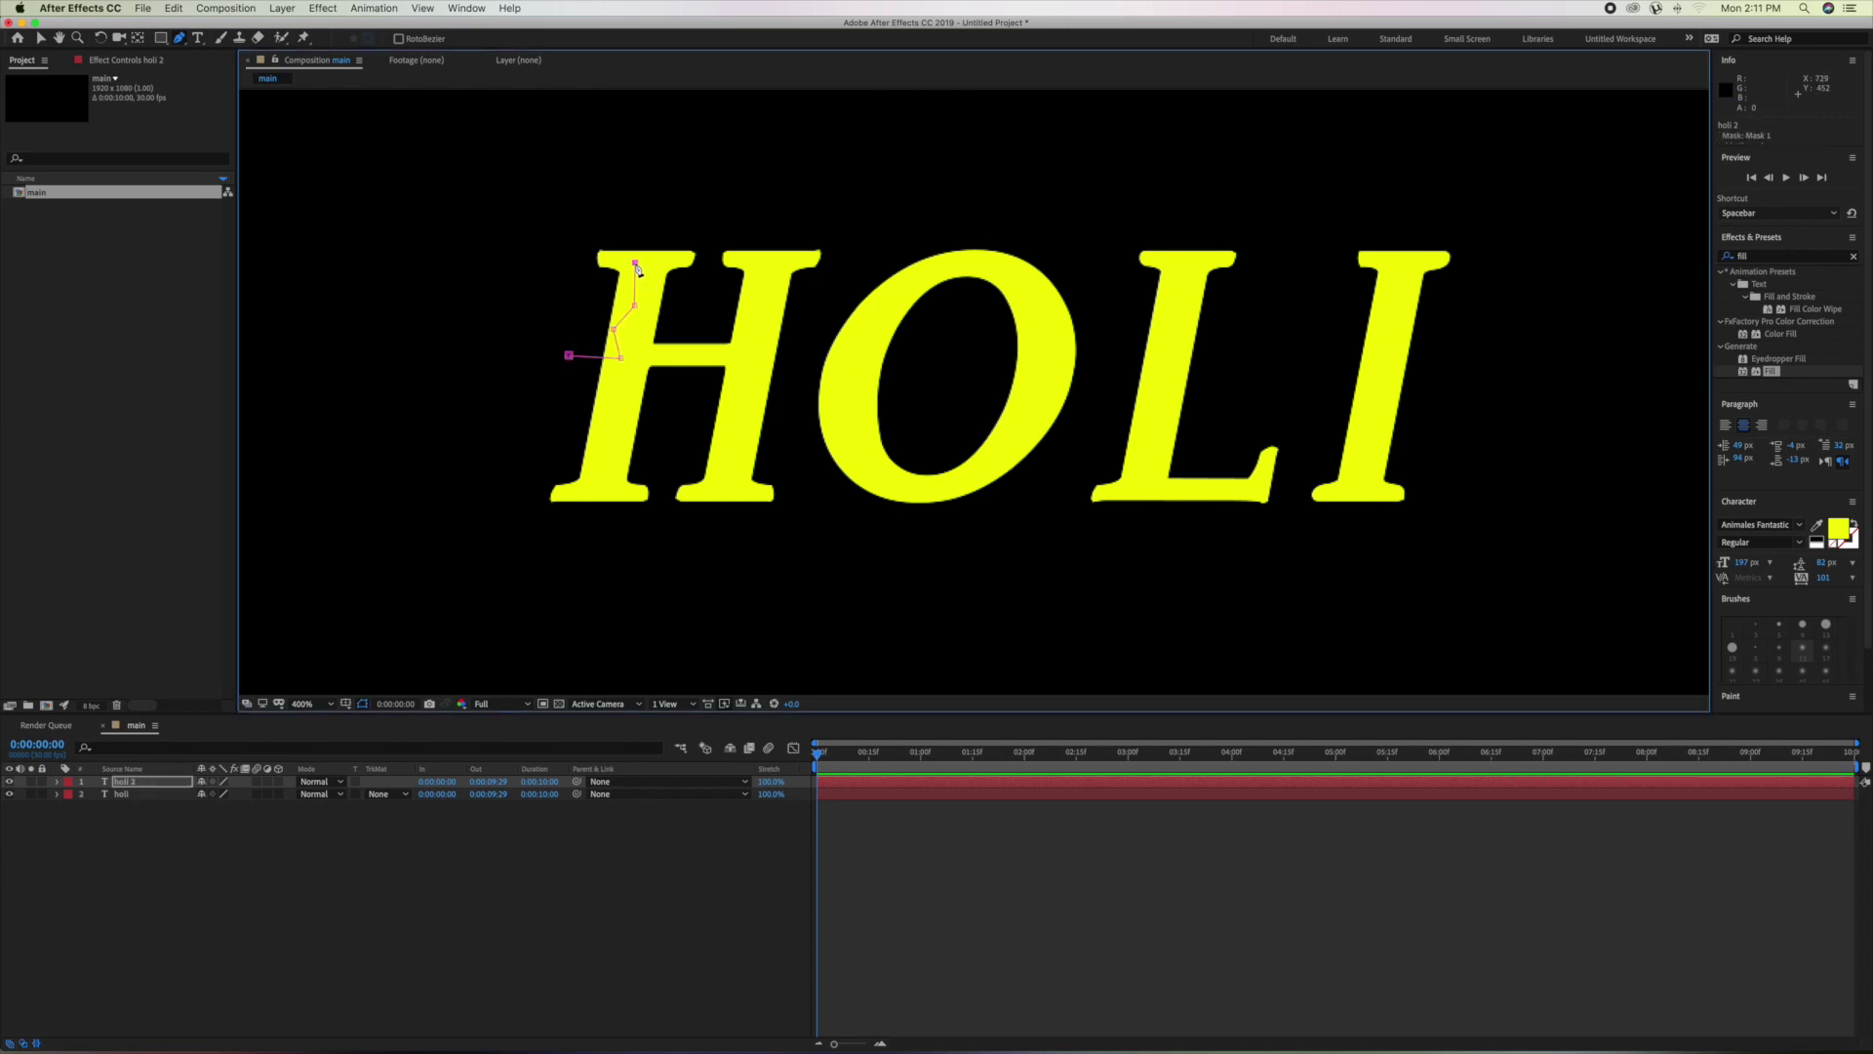
left_click(581, 215)
left_click(569, 356)
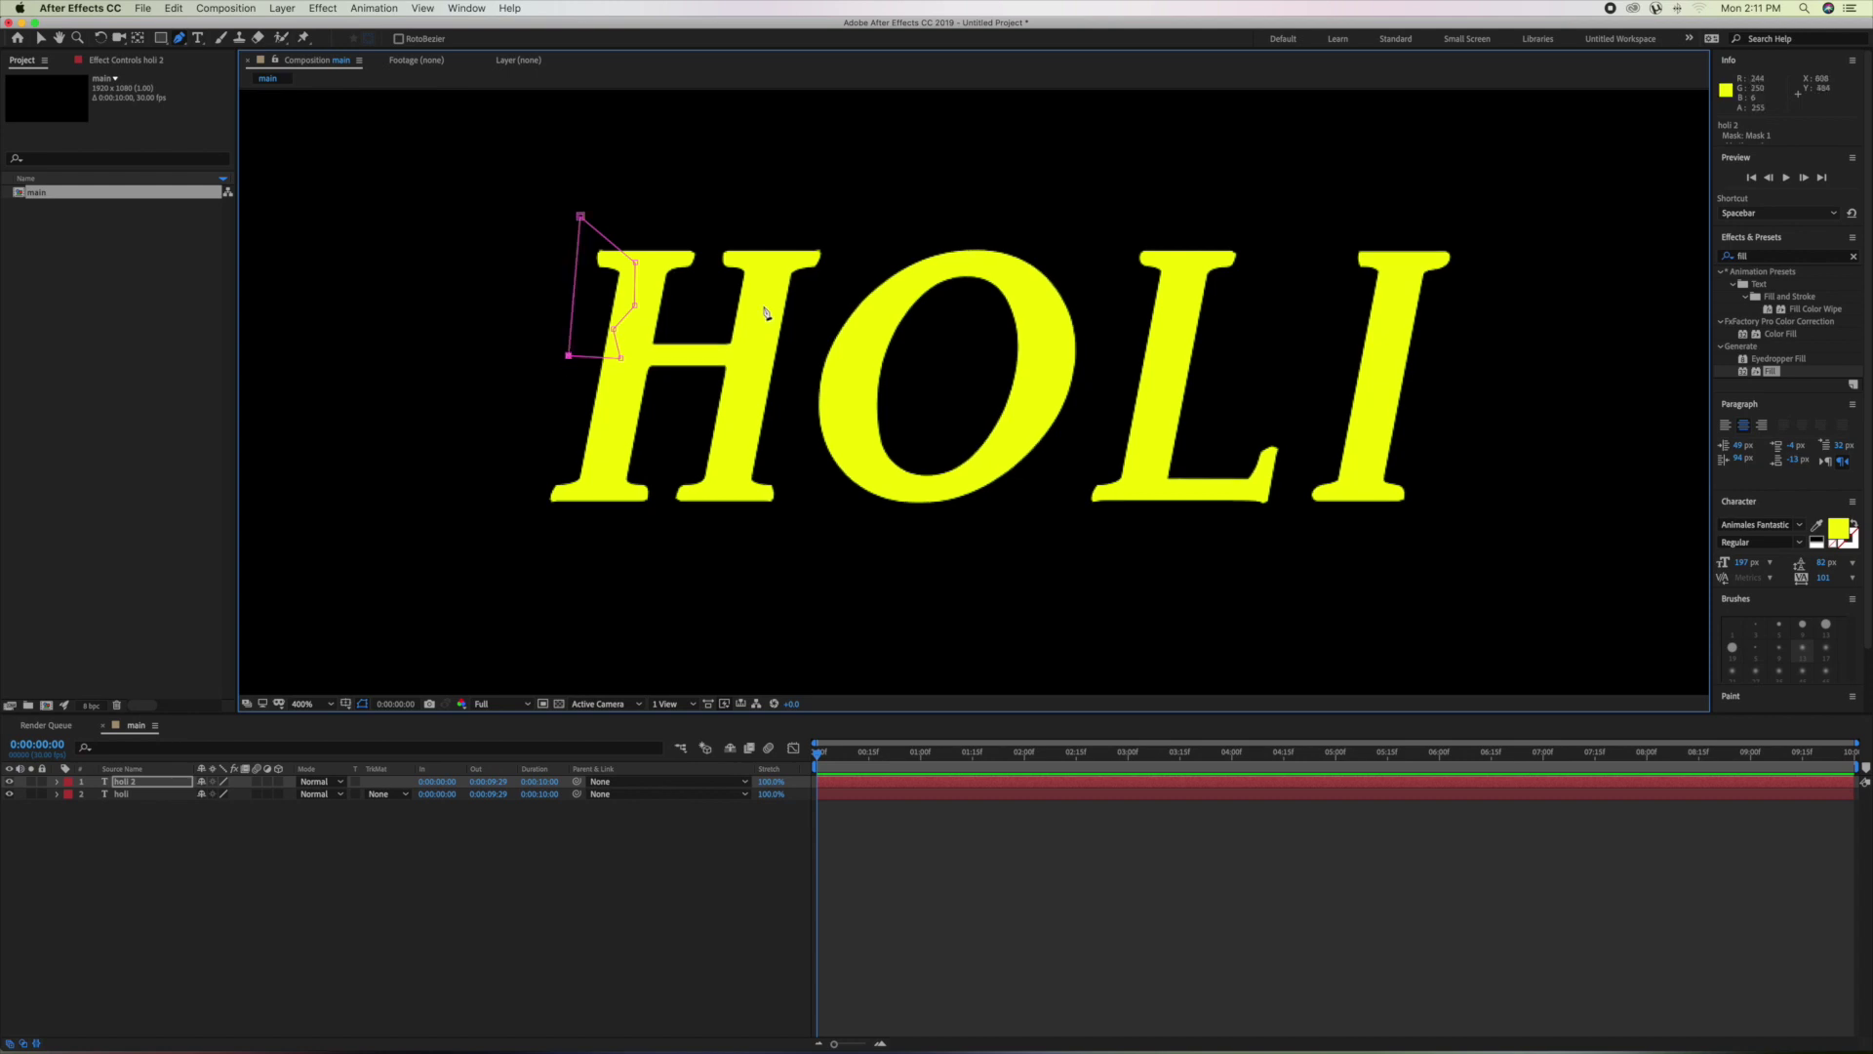
left_click(813, 205)
left_click(735, 427)
left_click(846, 276)
left_click(813, 205)
Draw a closed mask across the O and a triangular mask over the L.
left_click(1039, 209)
left_click(956, 320)
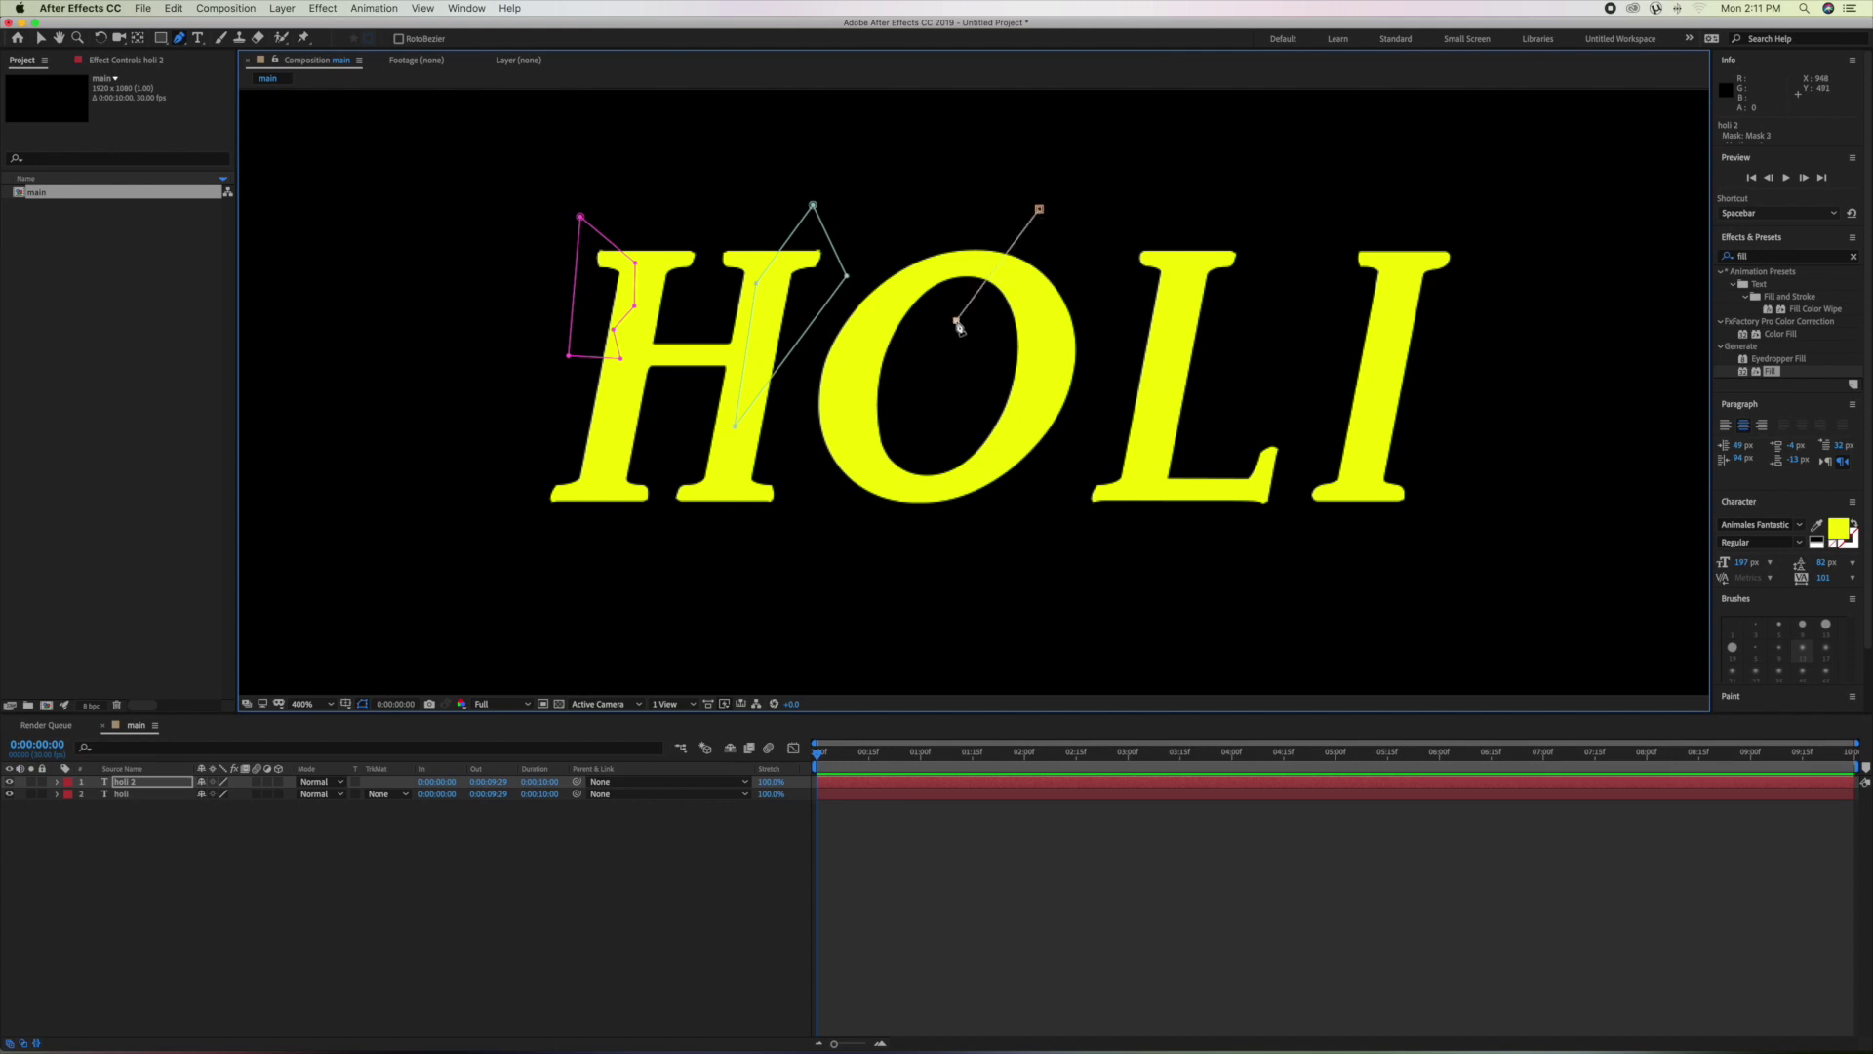
left_click(1051, 324)
left_click(936, 427)
left_click(1065, 487)
left_click(1093, 248)
left_click(1039, 209)
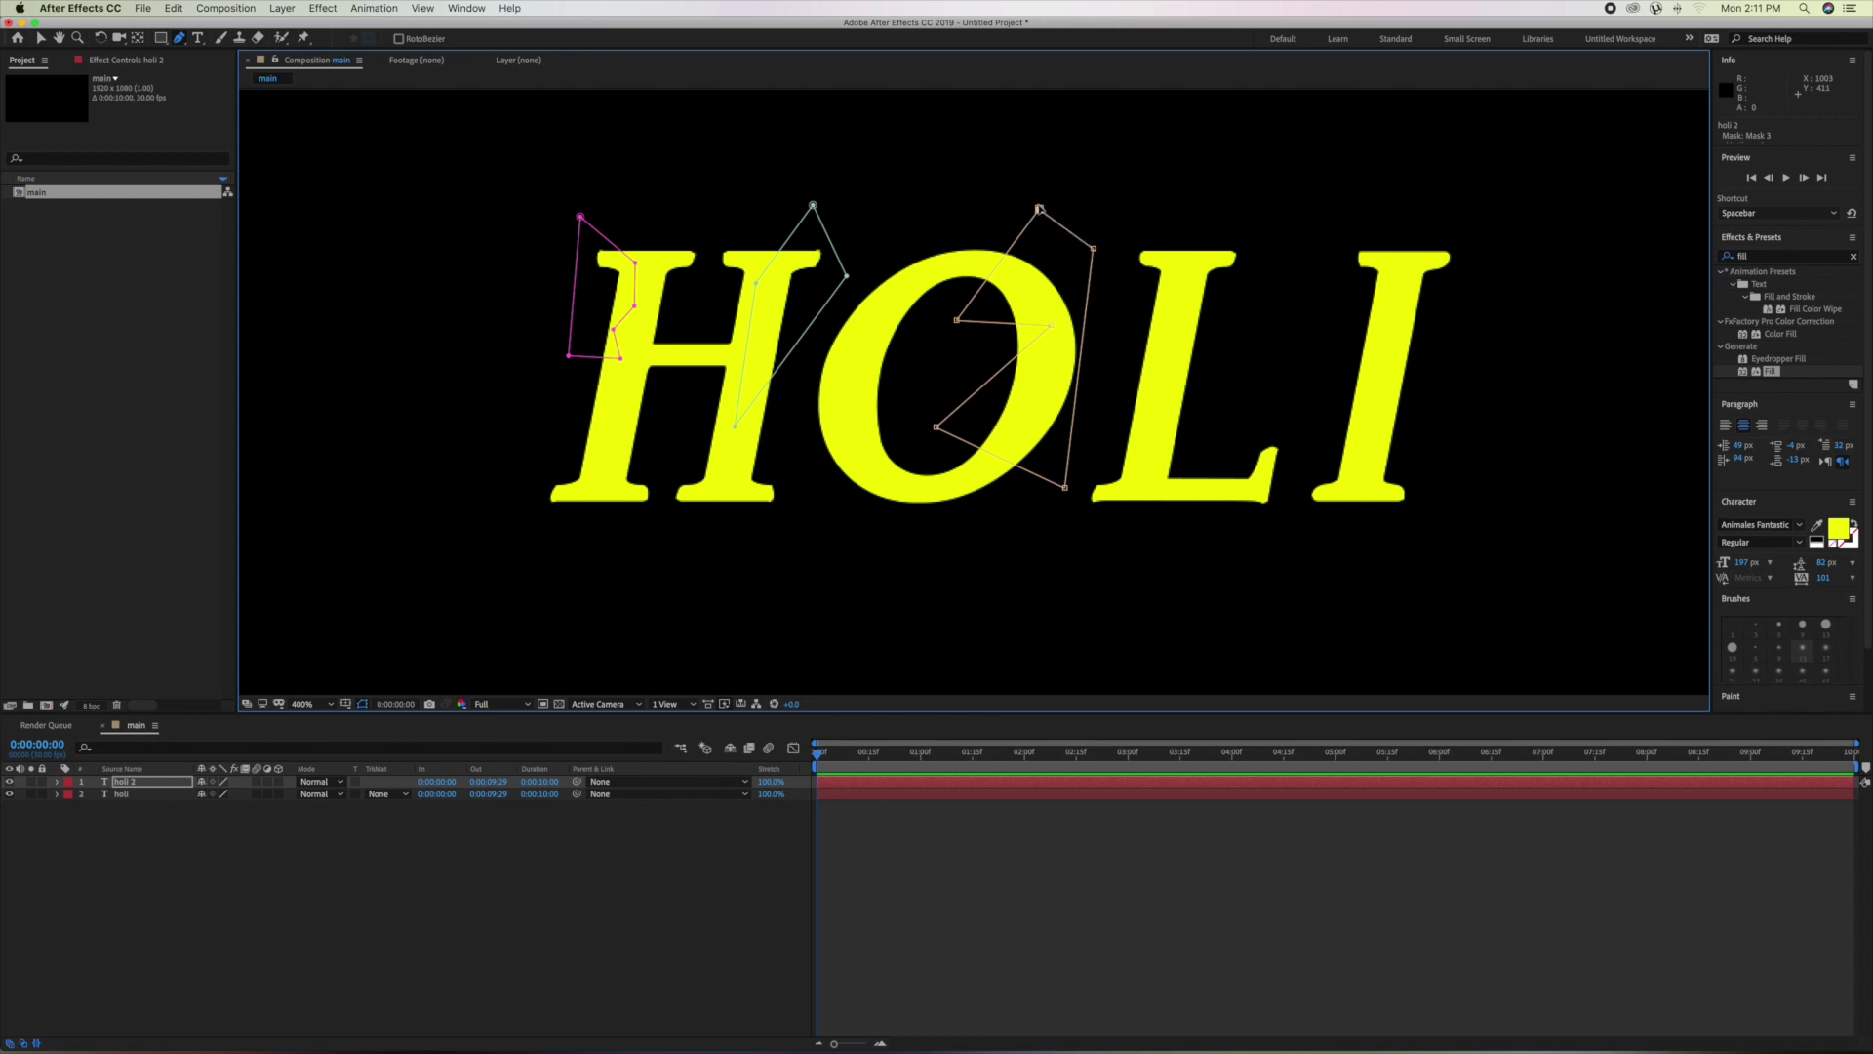
left_click(1154, 219)
left_click(1174, 313)
left_click(1226, 210)
left_click(1154, 219)
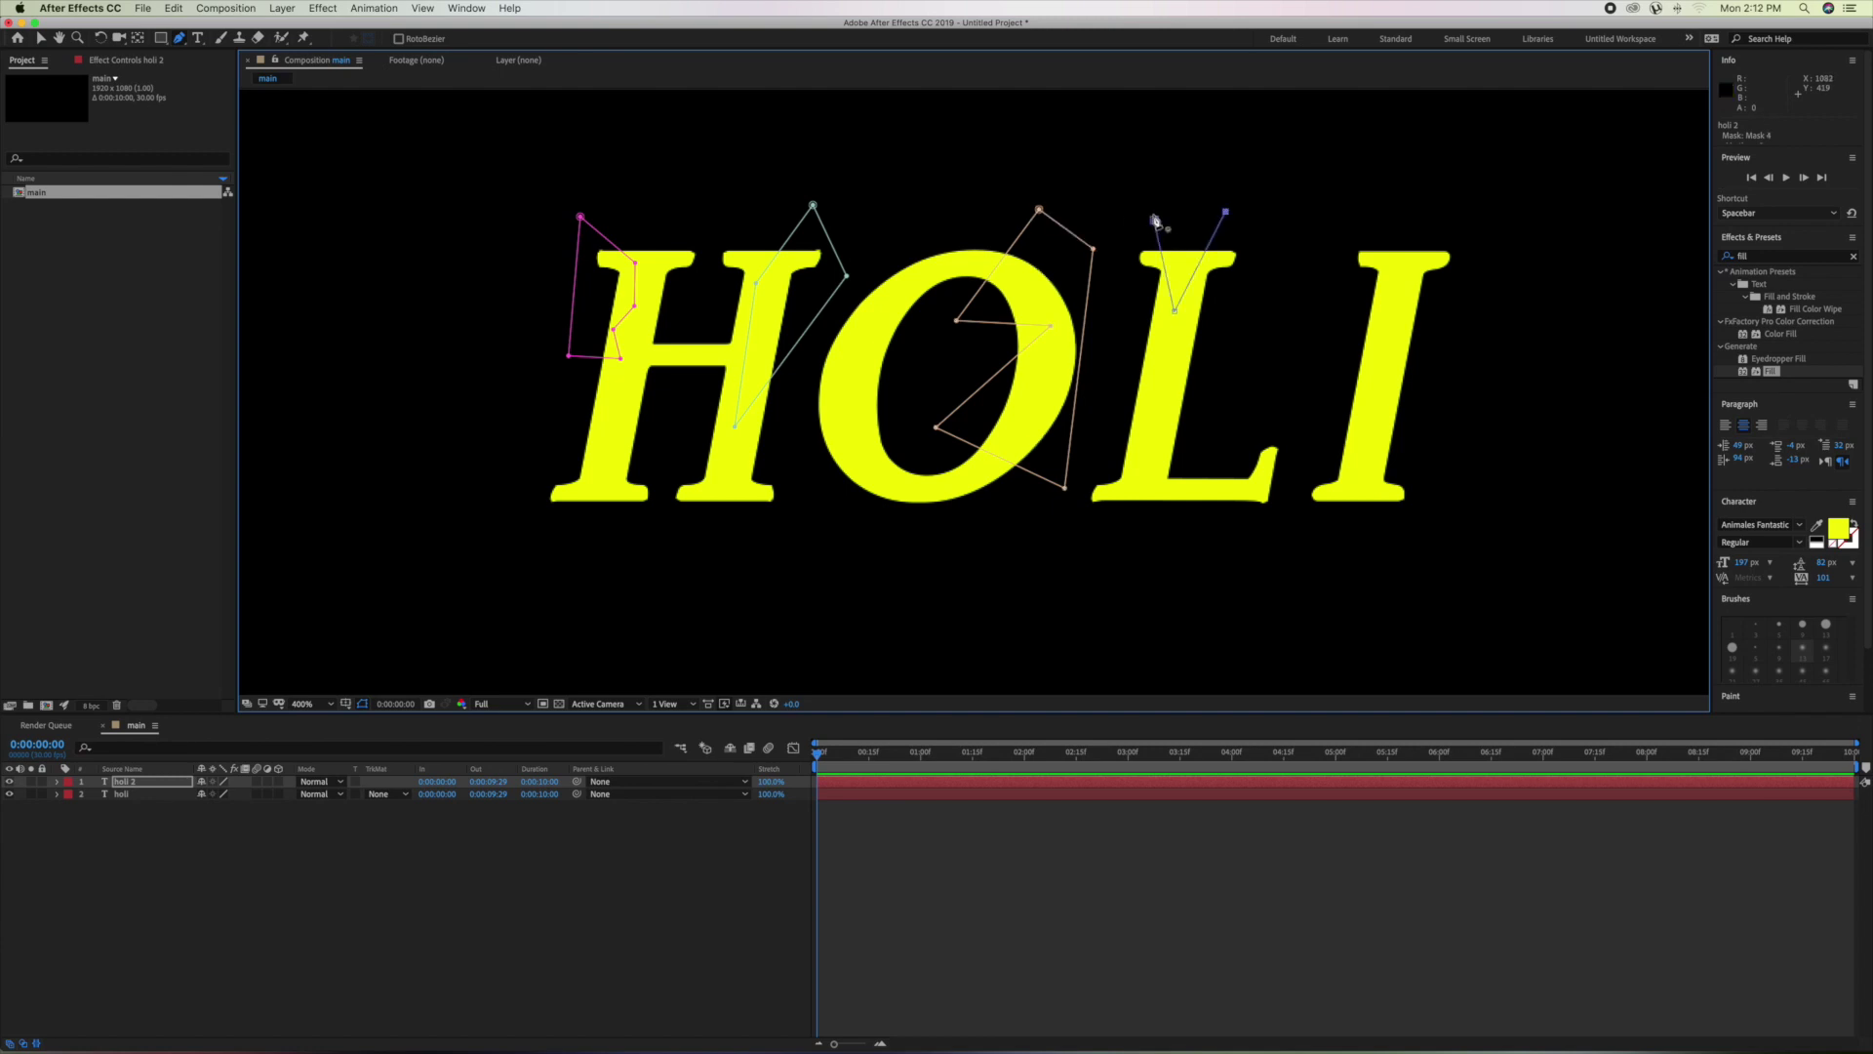
Draw a fifth closed mask down the letter I, then return to 100% zoom.
left_click(1473, 272)
left_click(1391, 311)
left_click(1408, 324)
left_click(1380, 355)
left_click(1369, 404)
left_click(1332, 423)
left_click(1434, 453)
left_click(1472, 273)
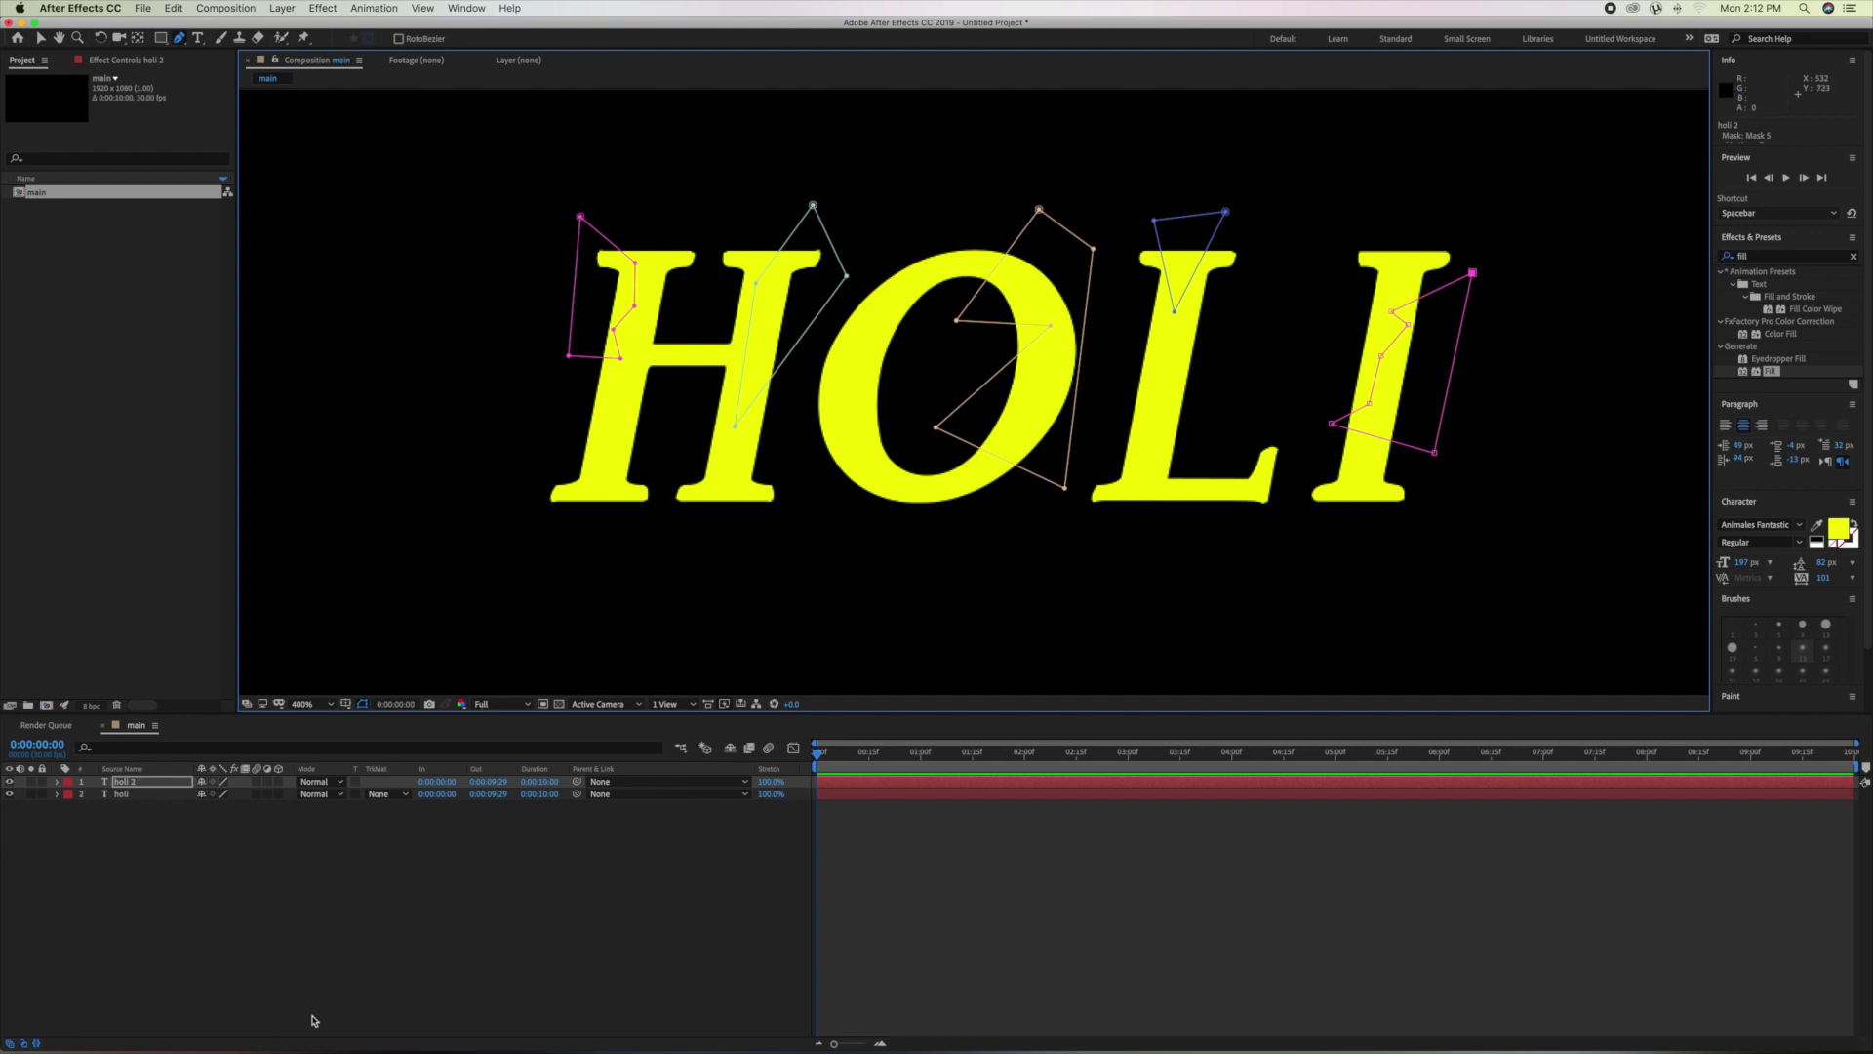
key("slash")
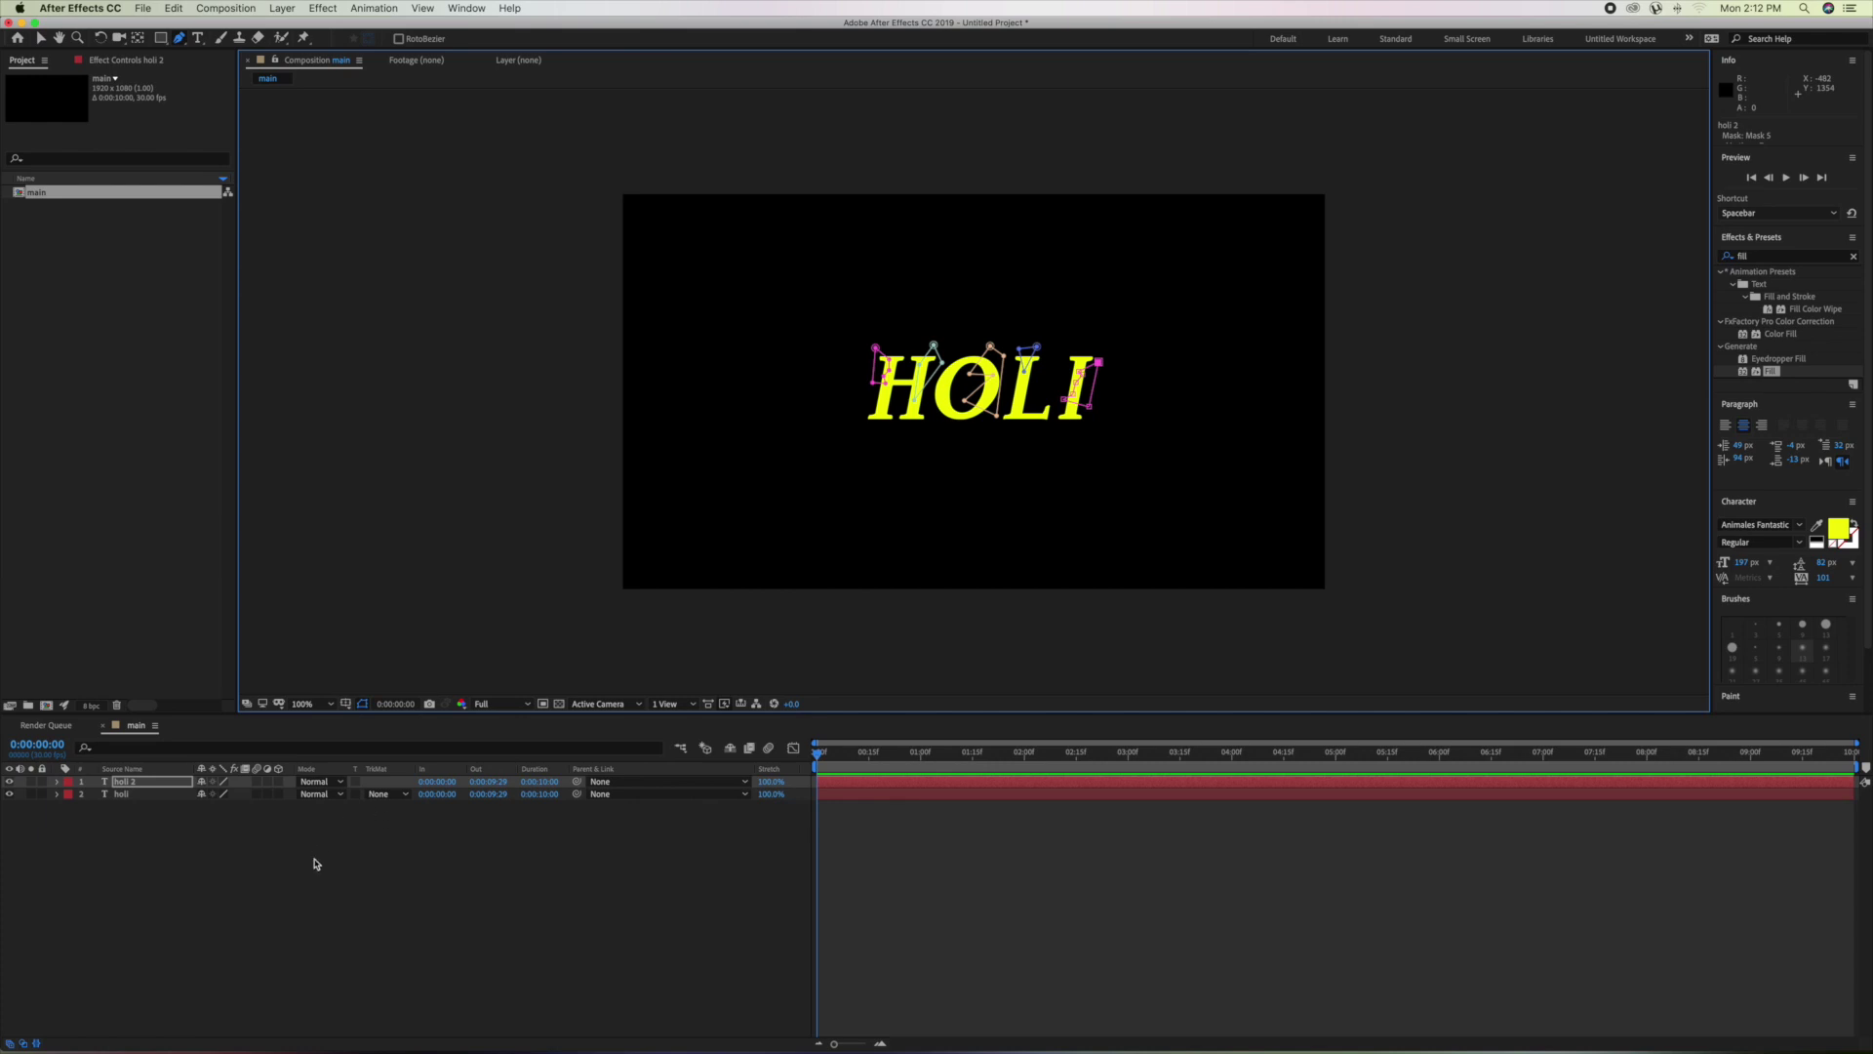
Show the holi 2 layer's mask list and click through Mask 5 up to Mask 1.
left_click(154, 844)
left_click(138, 783)
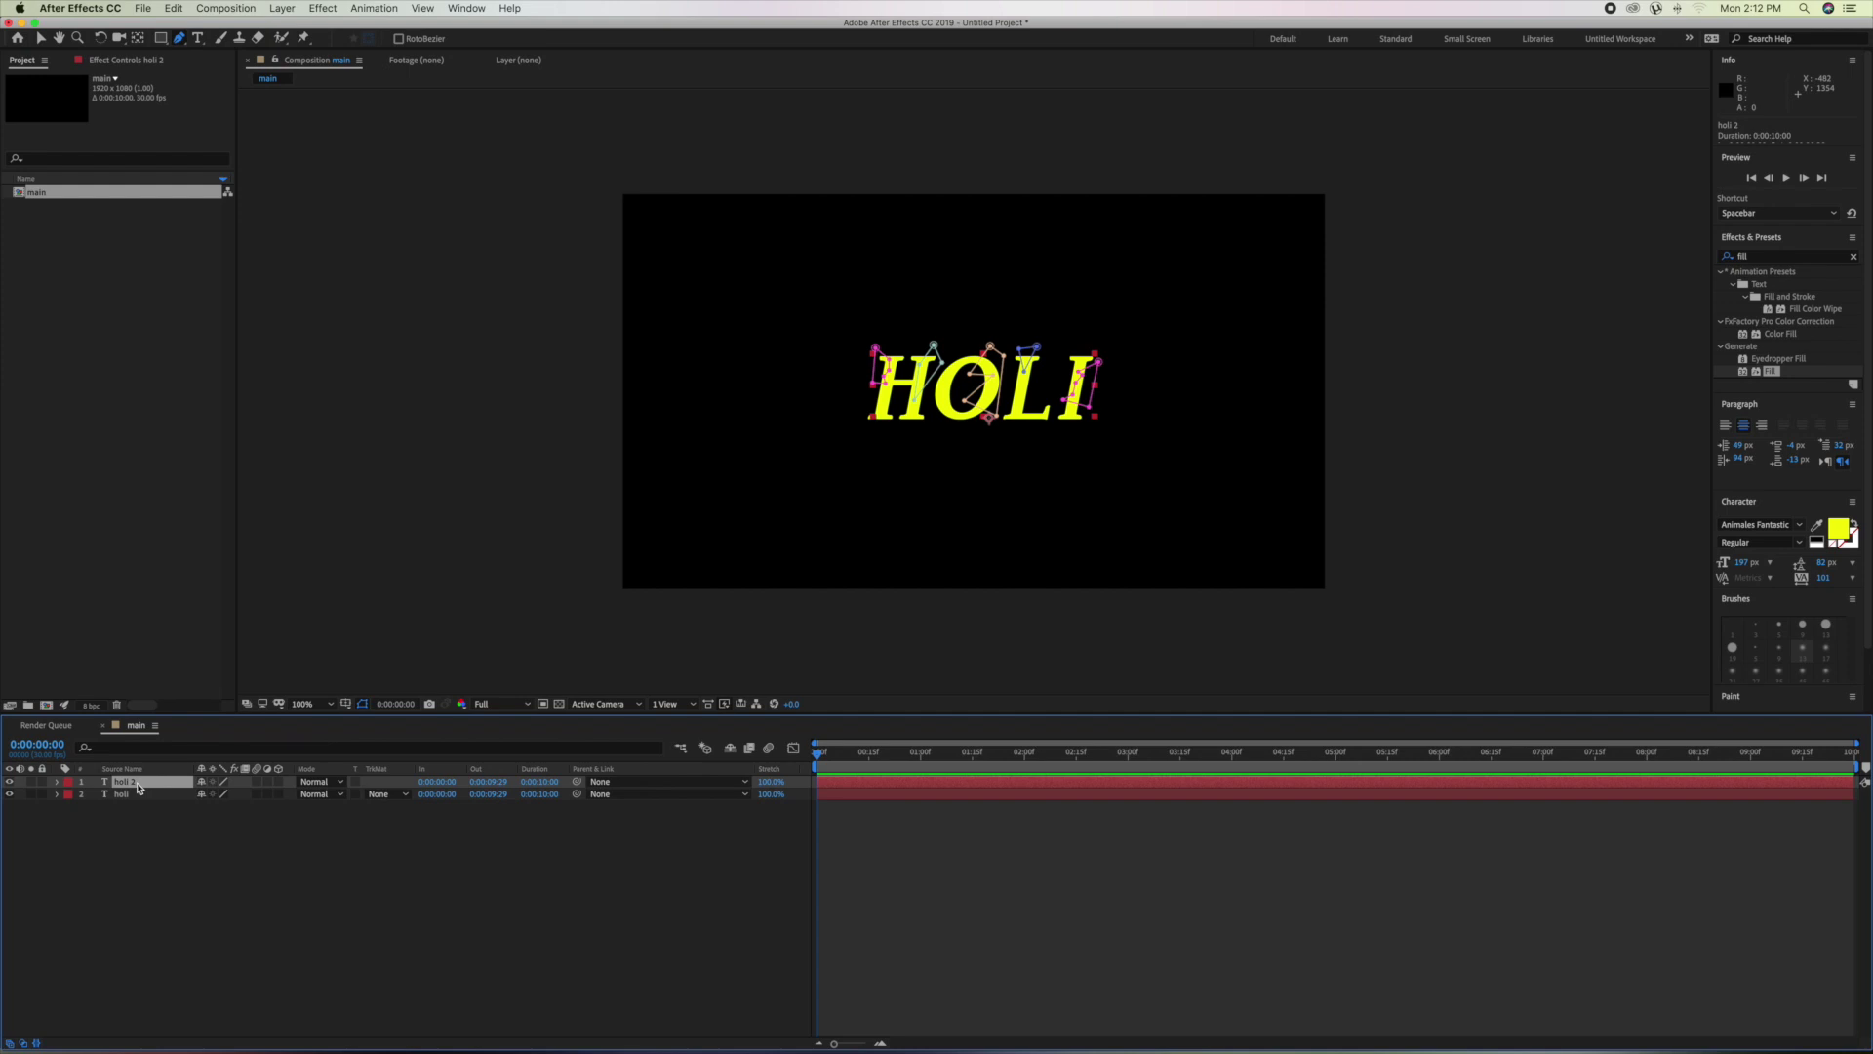
key("m")
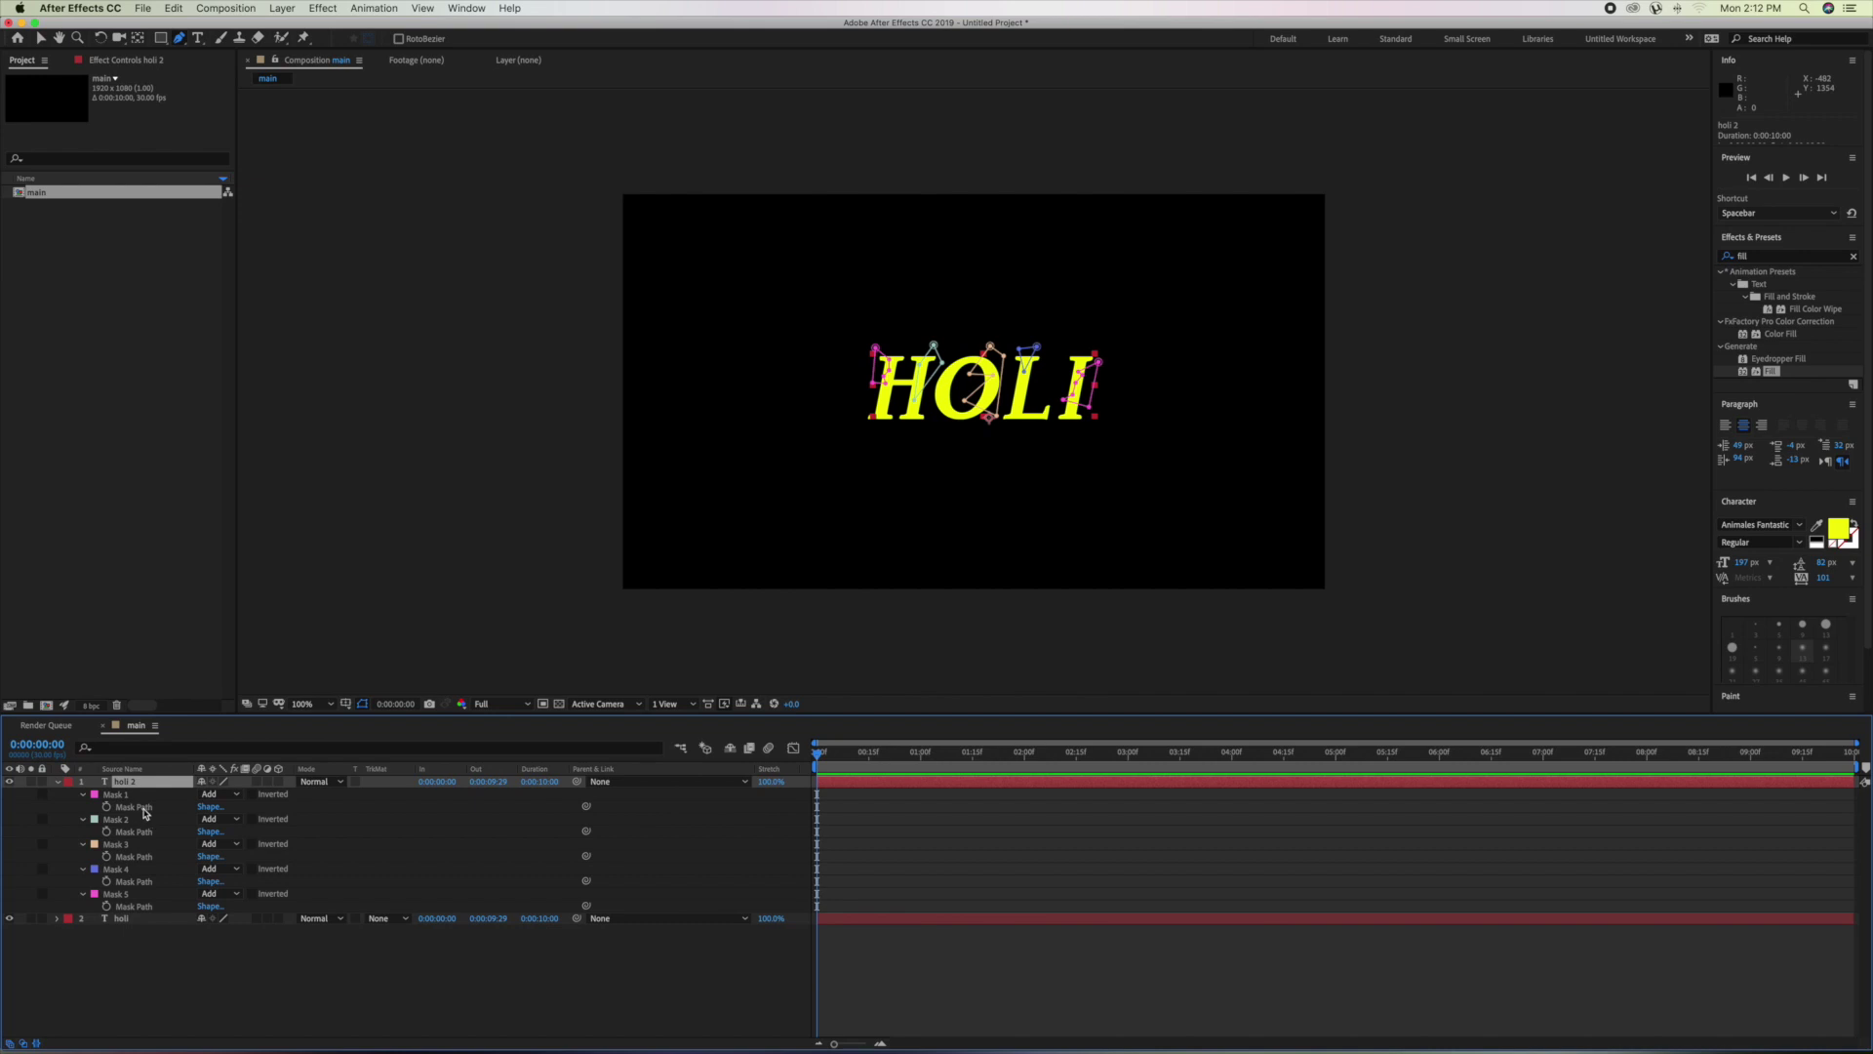
left_click(119, 894)
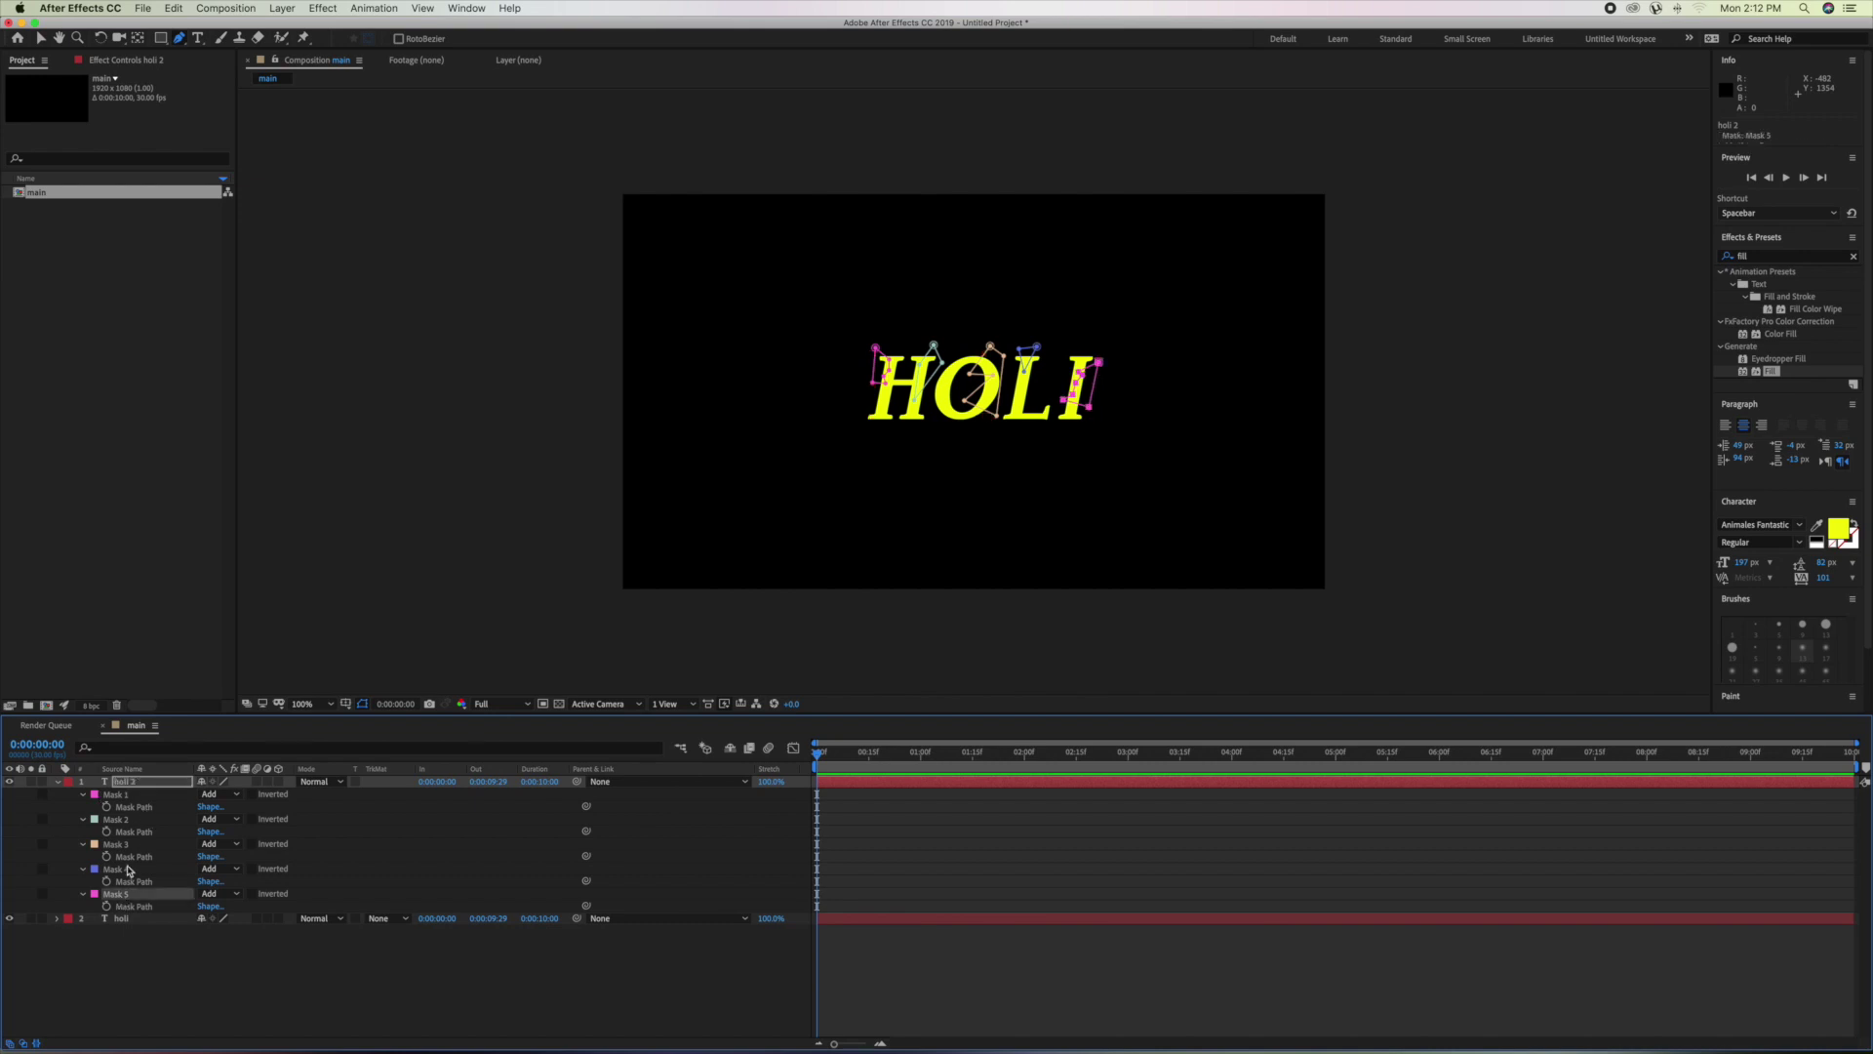
left_click(126, 869)
left_click(127, 845)
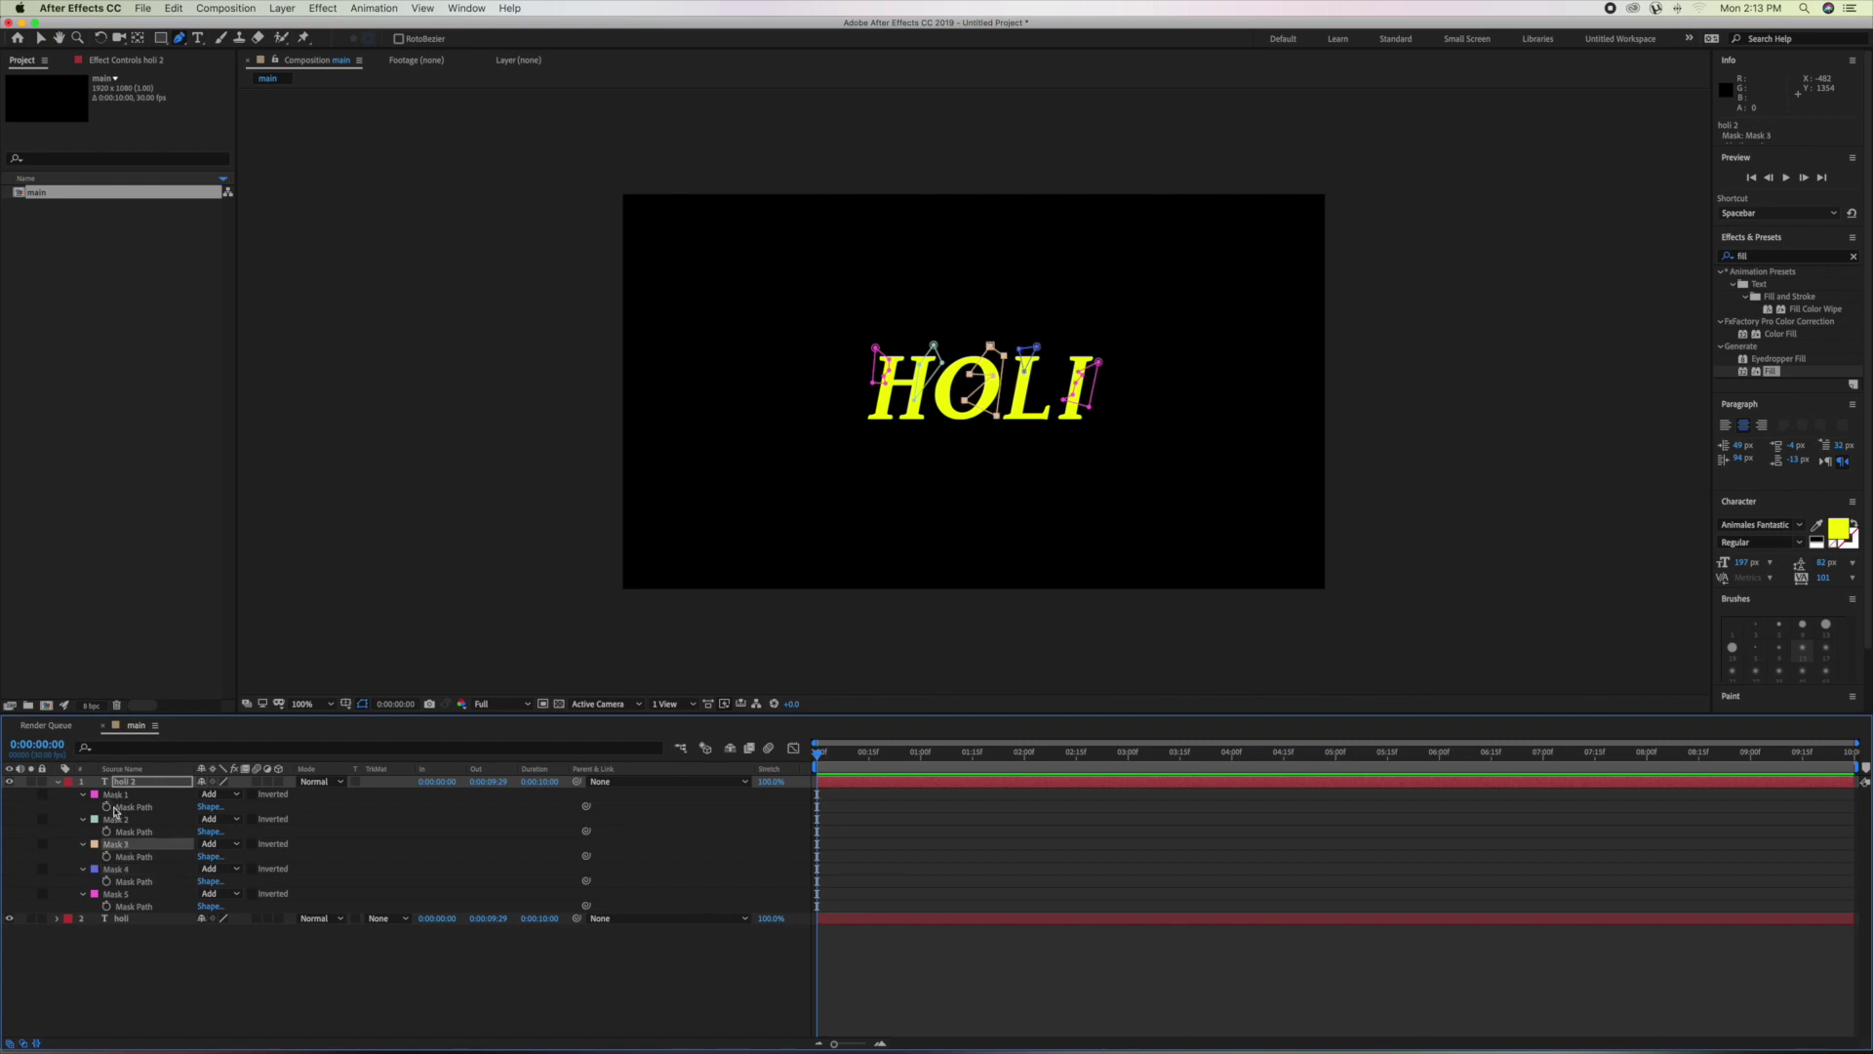
left_click(118, 820)
left_click(117, 795)
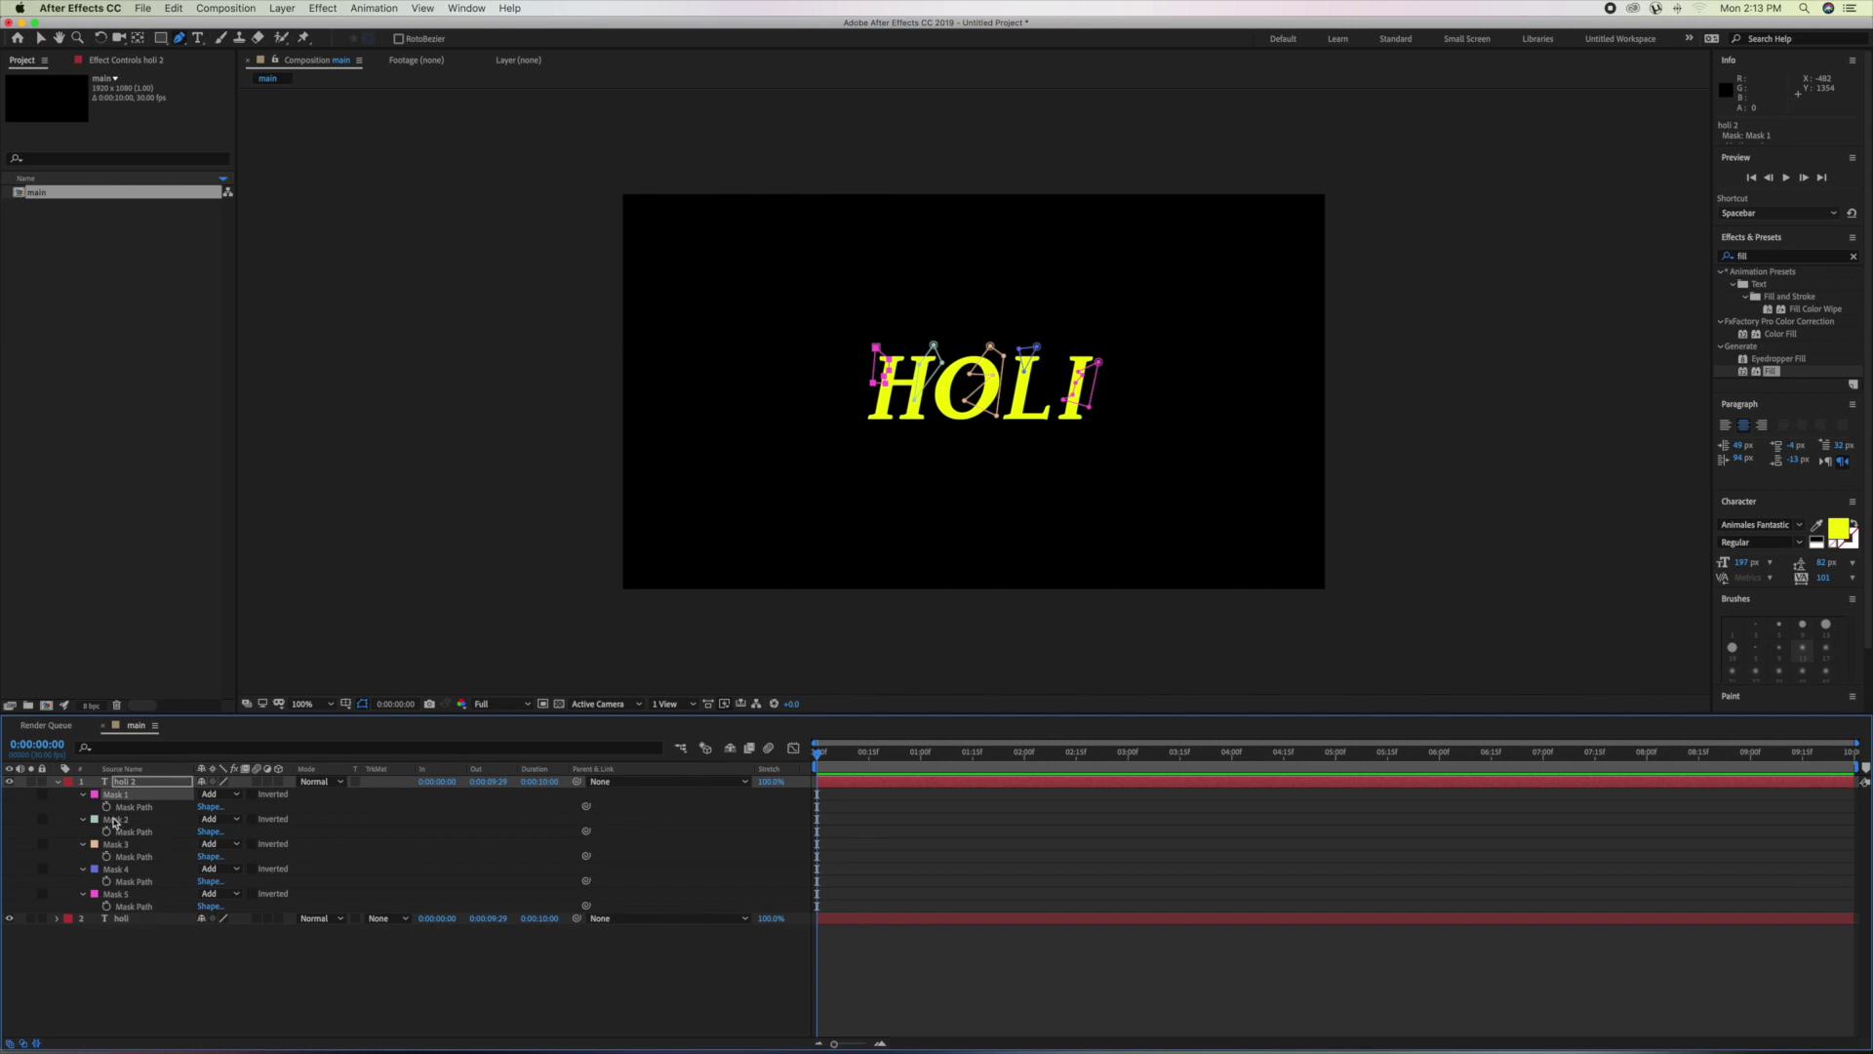
Select Masks 1–5 together for copying, then select the holi layer.
left_click(114, 822, "shift")
left_click(125, 847, "shift")
left_click(125, 870, "shift")
left_click(129, 894, "shift")
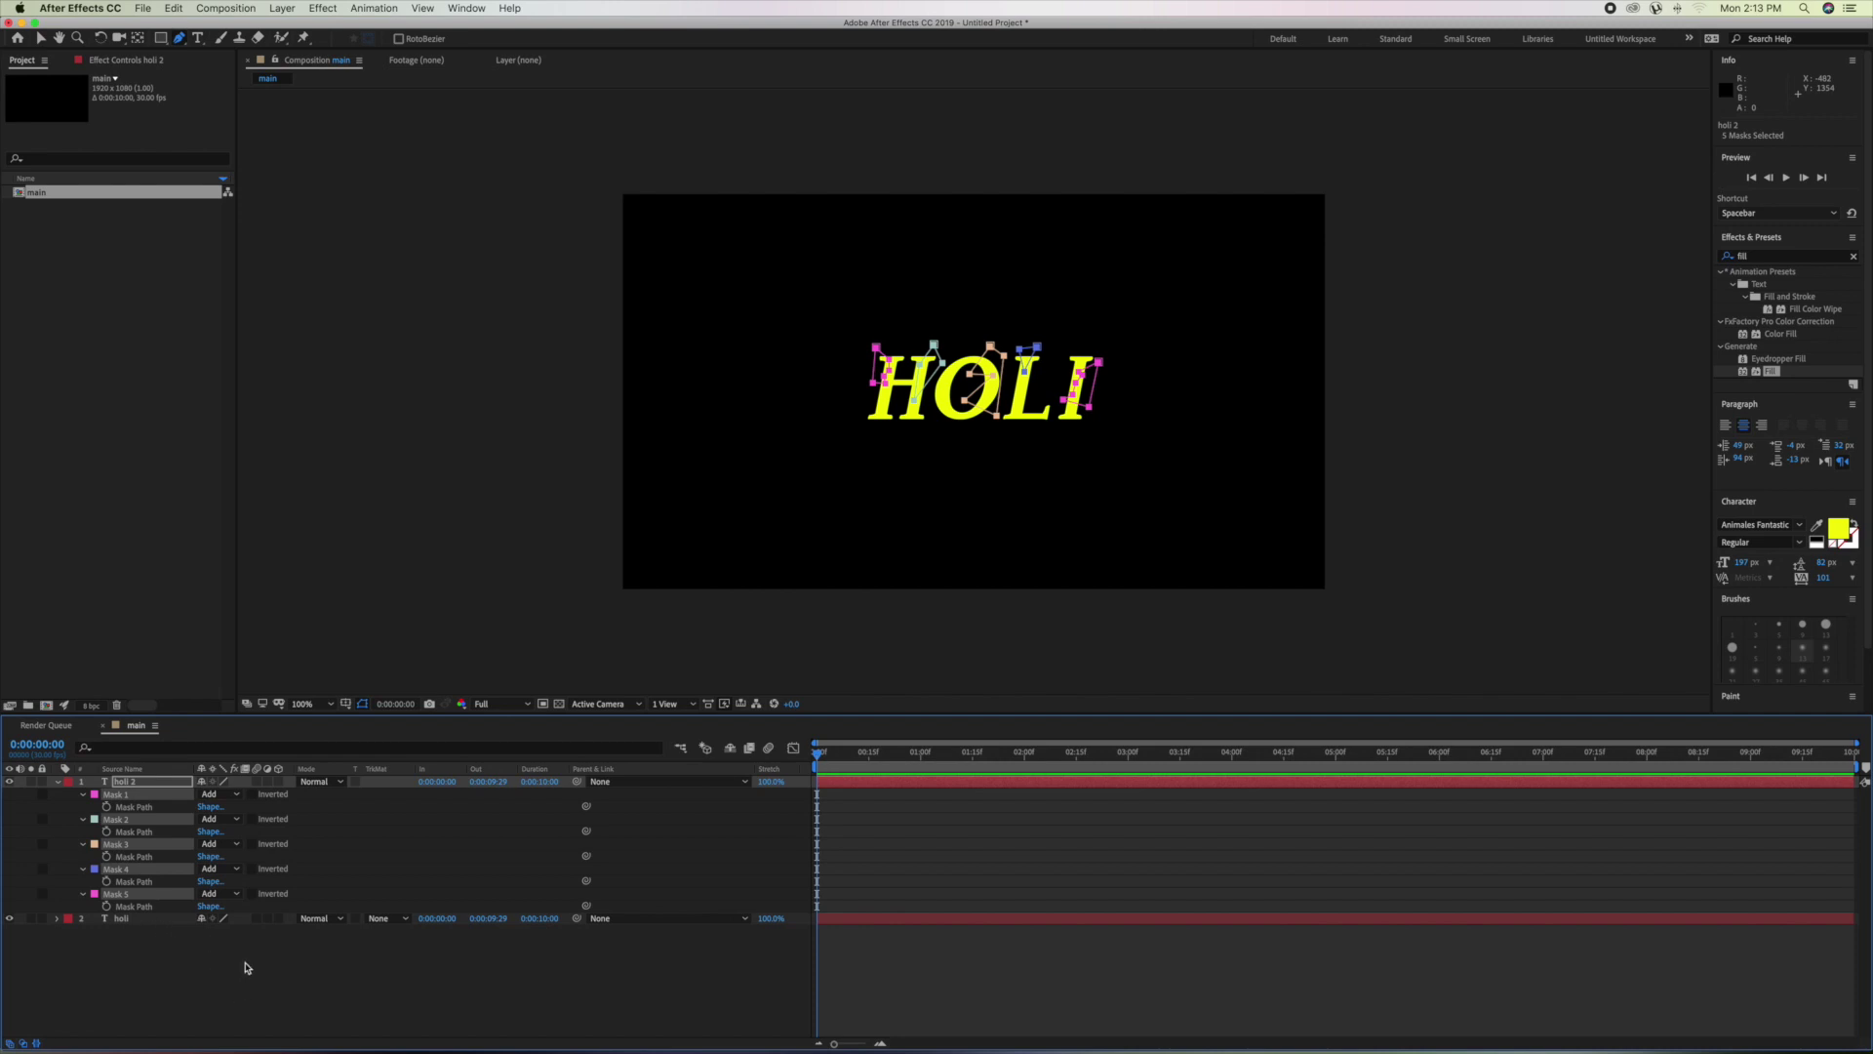
left_click(142, 969)
left_click(138, 921)
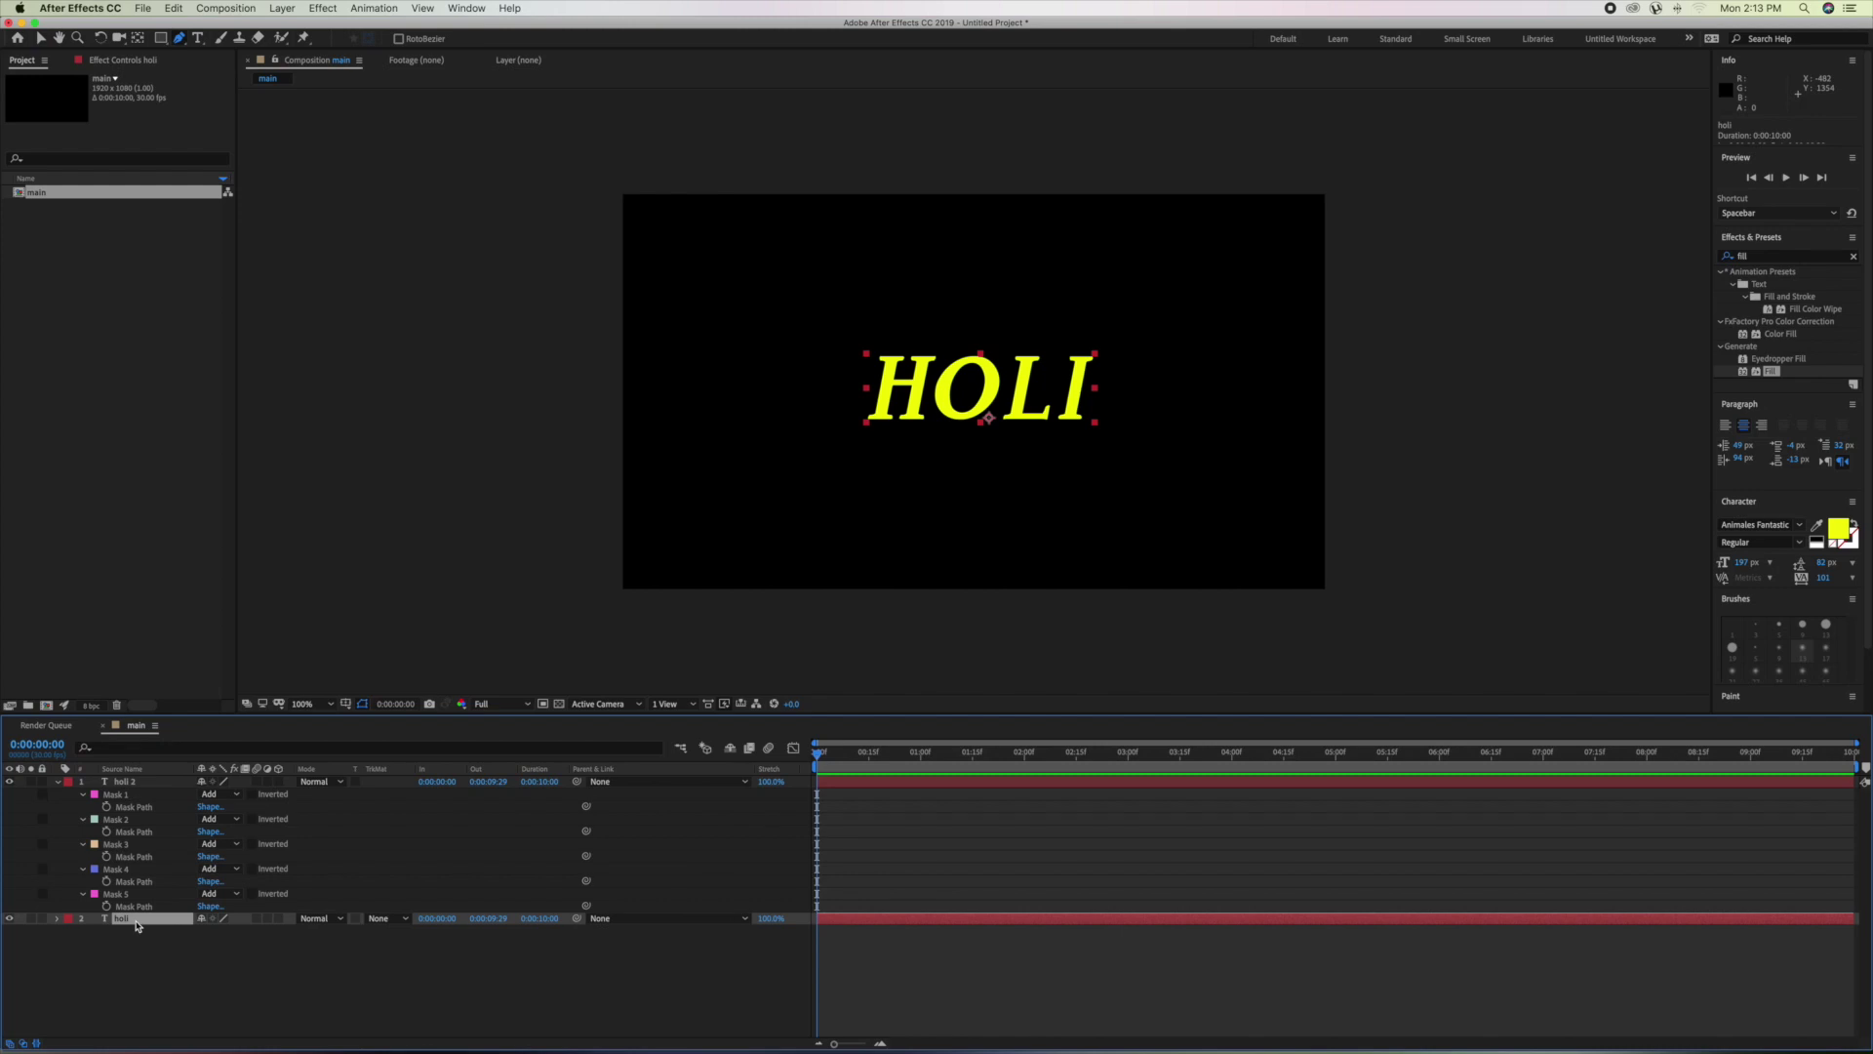
Paste the five masks onto the holi layer and reveal its mask list.
key("Return")
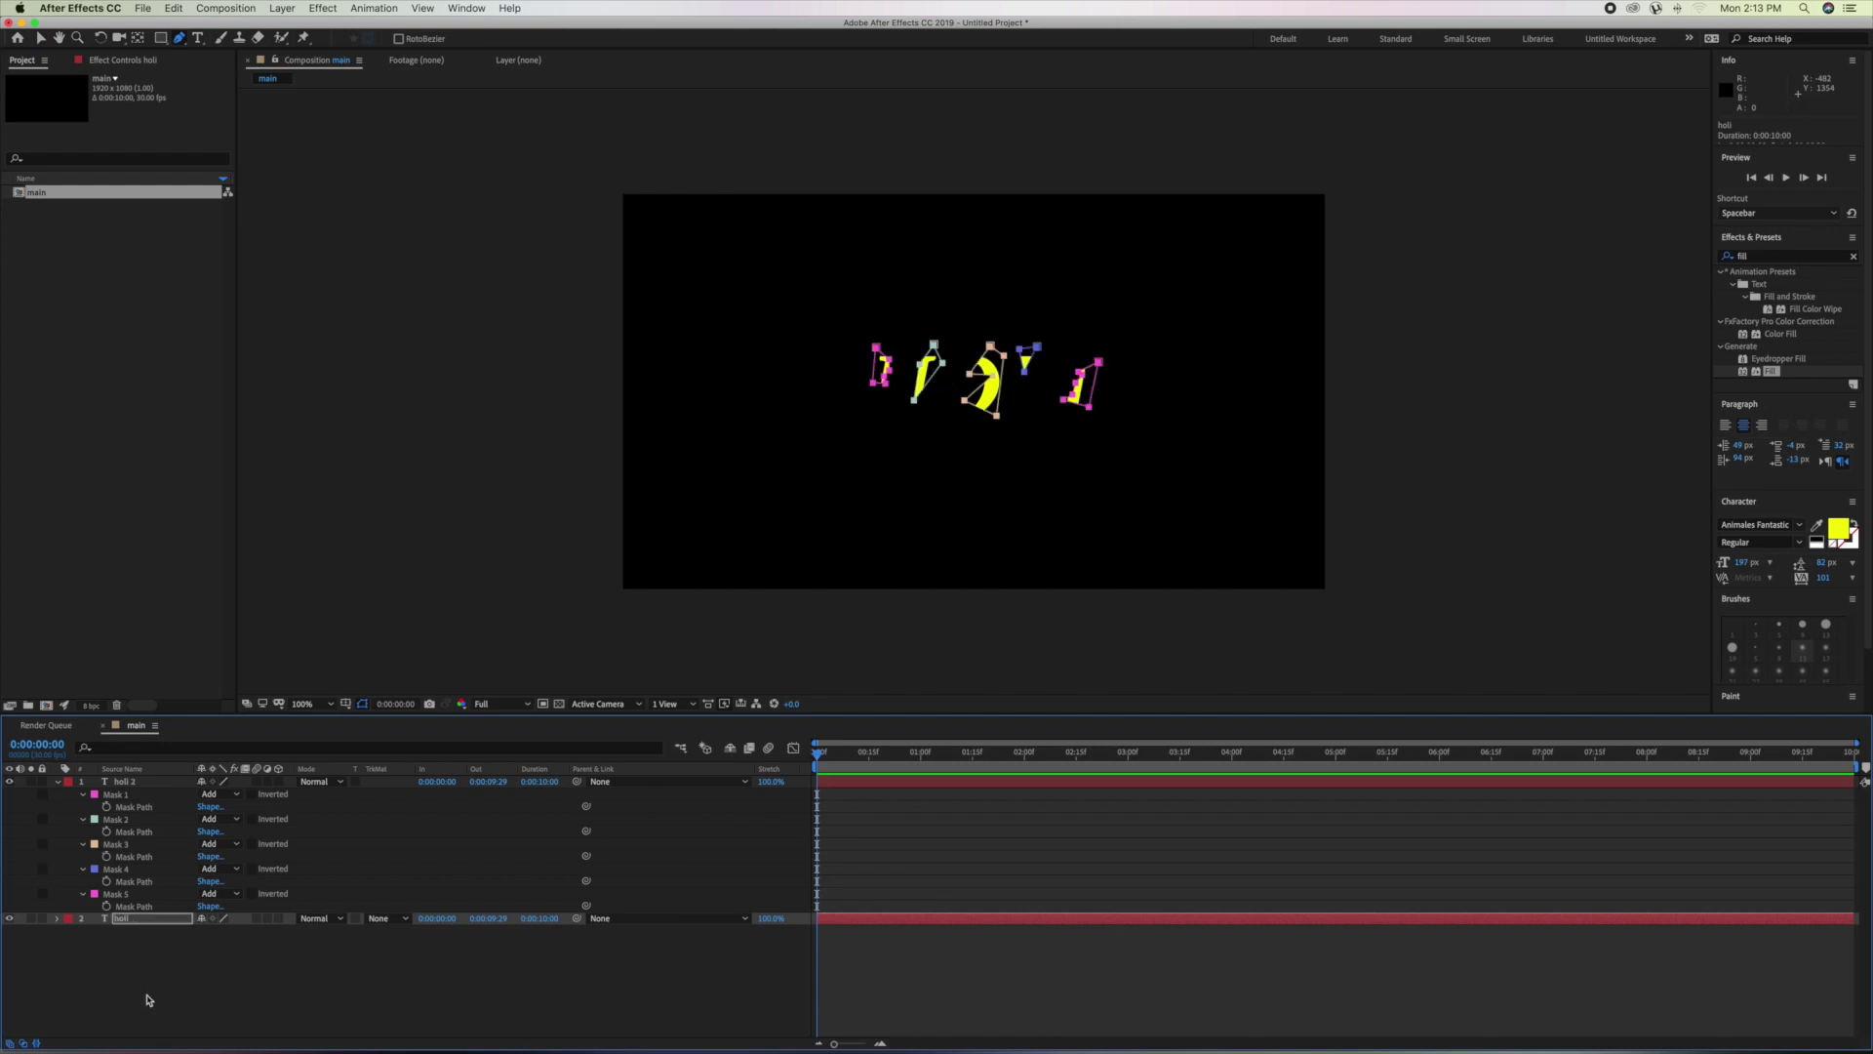
left_click(147, 998)
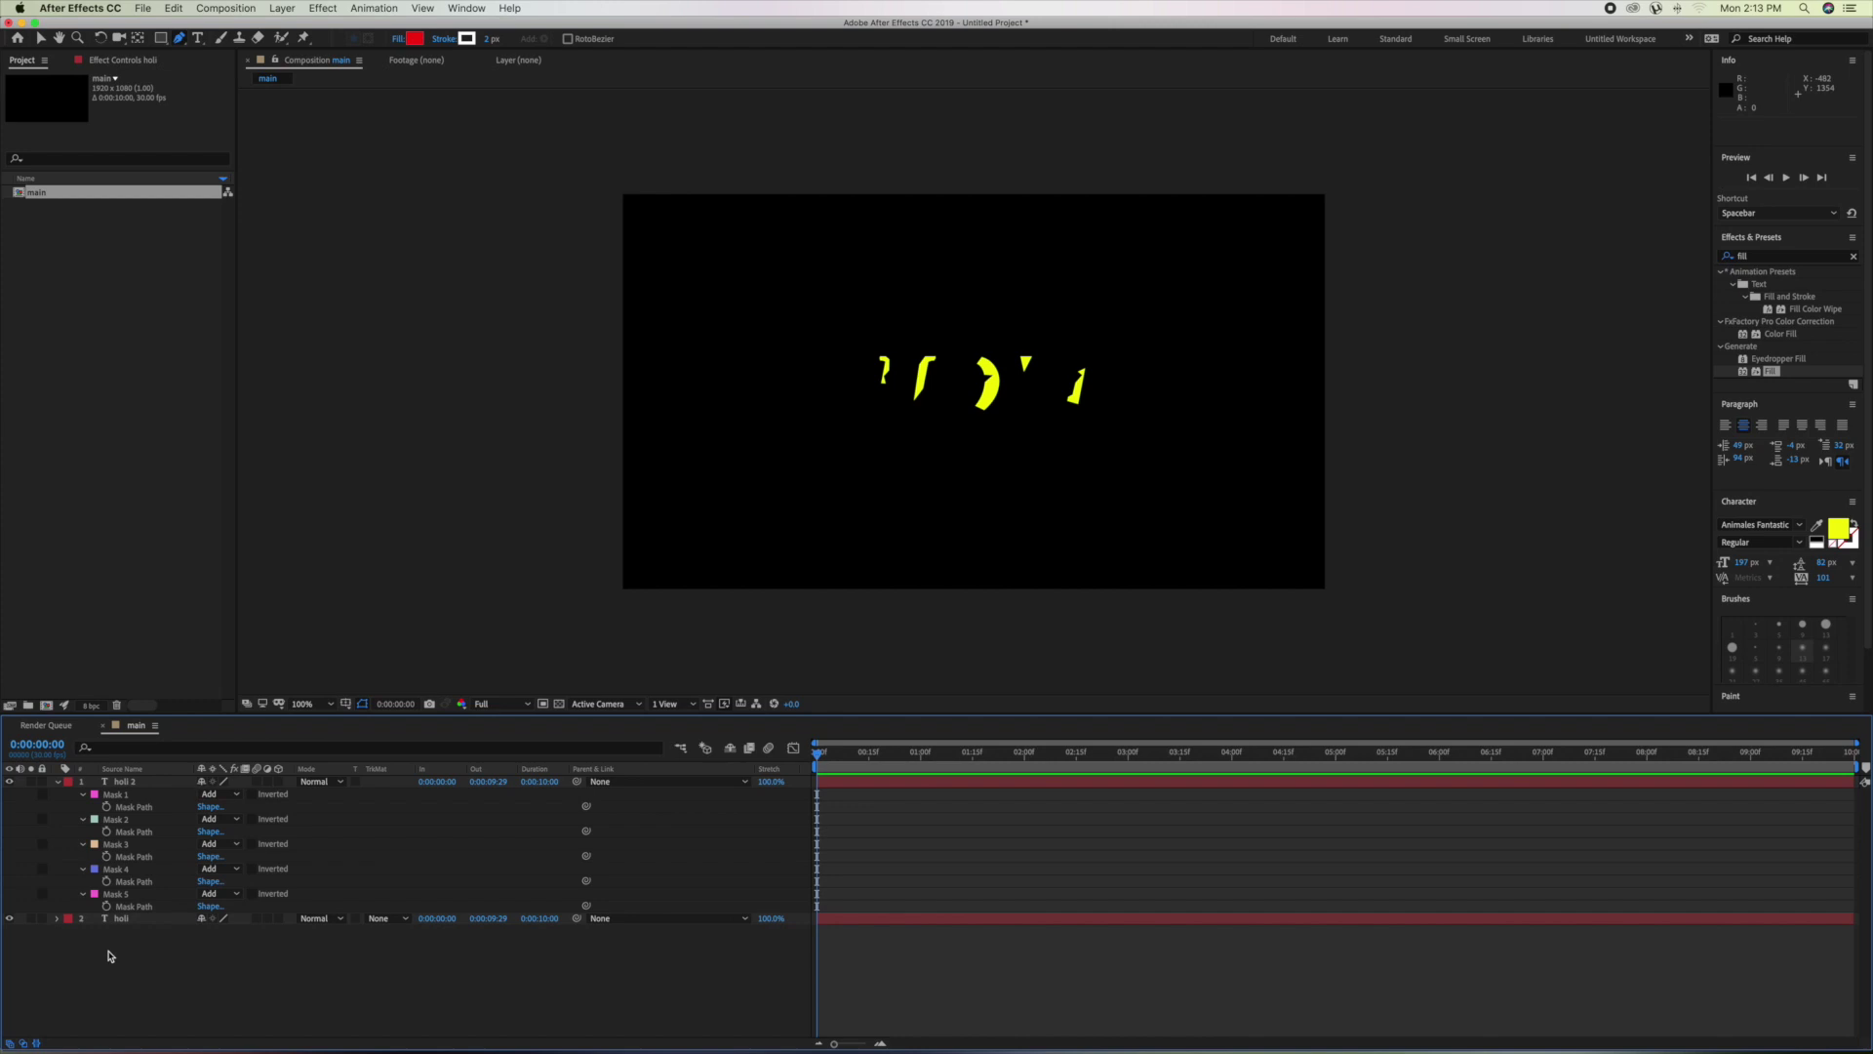
key("m")
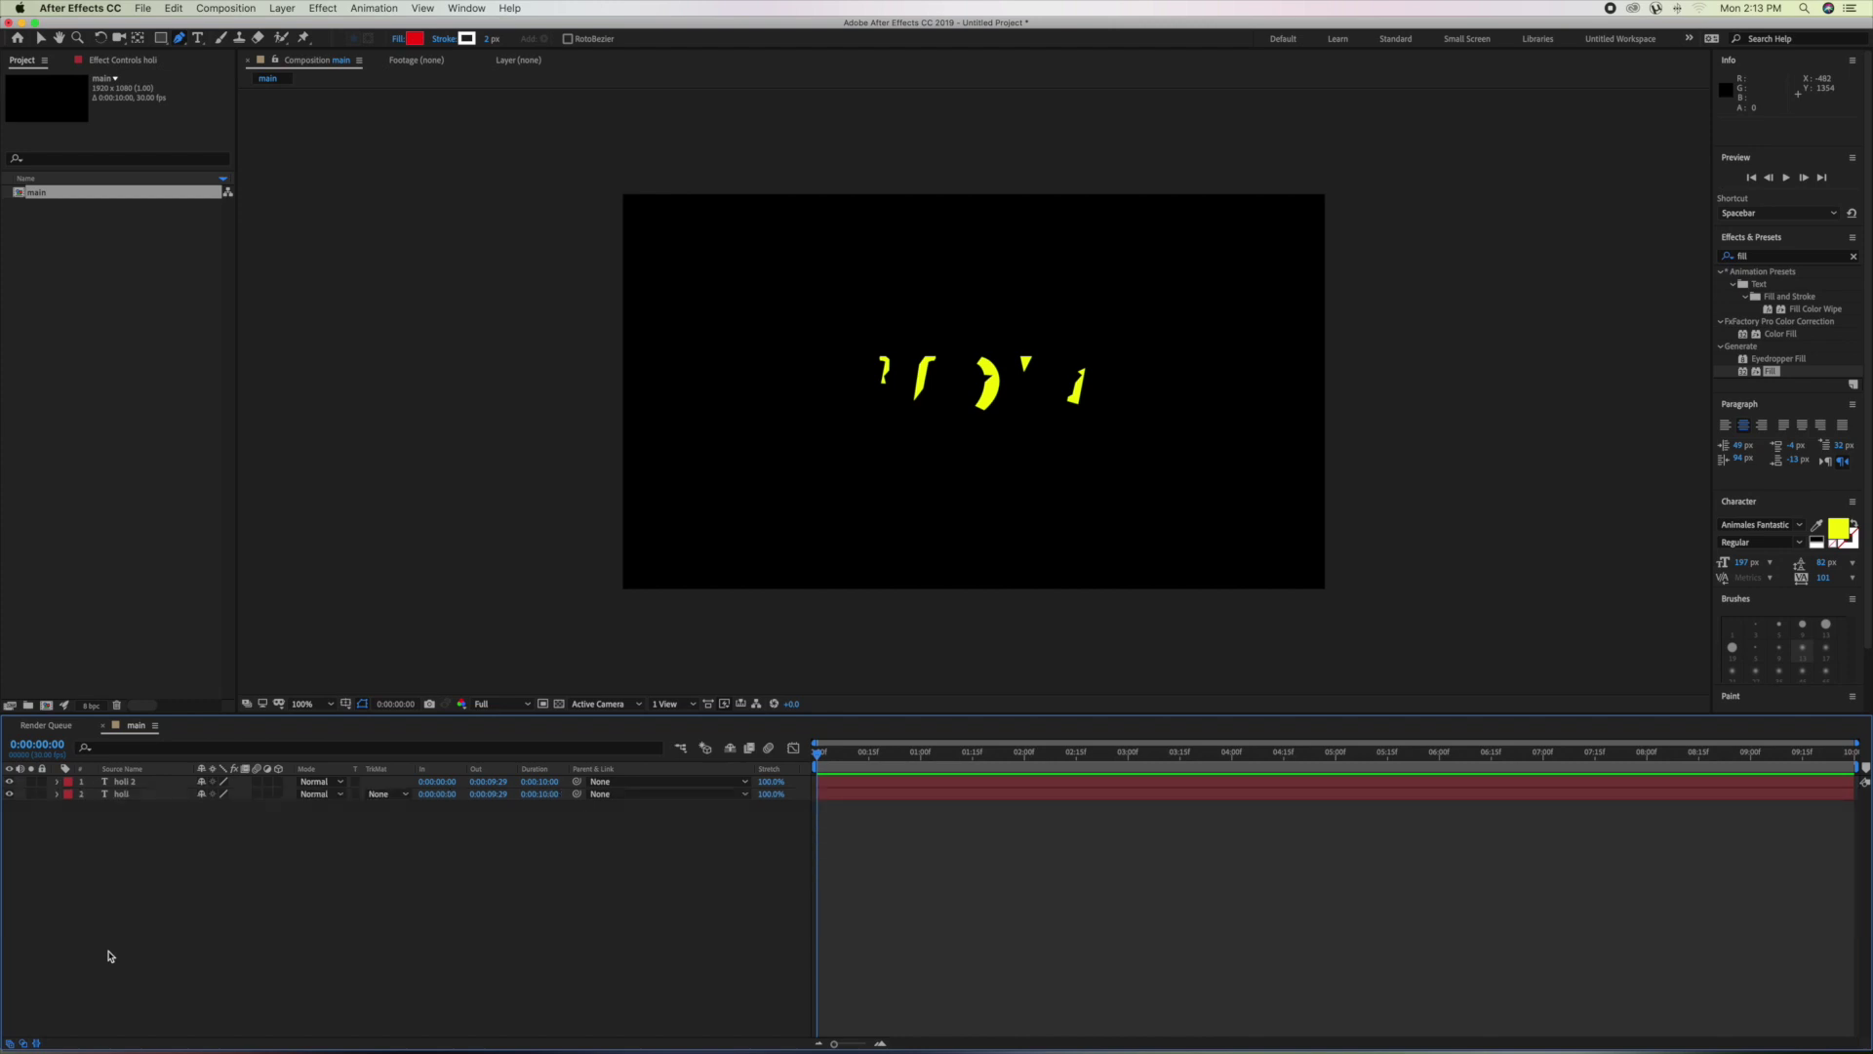
left_click(122, 795)
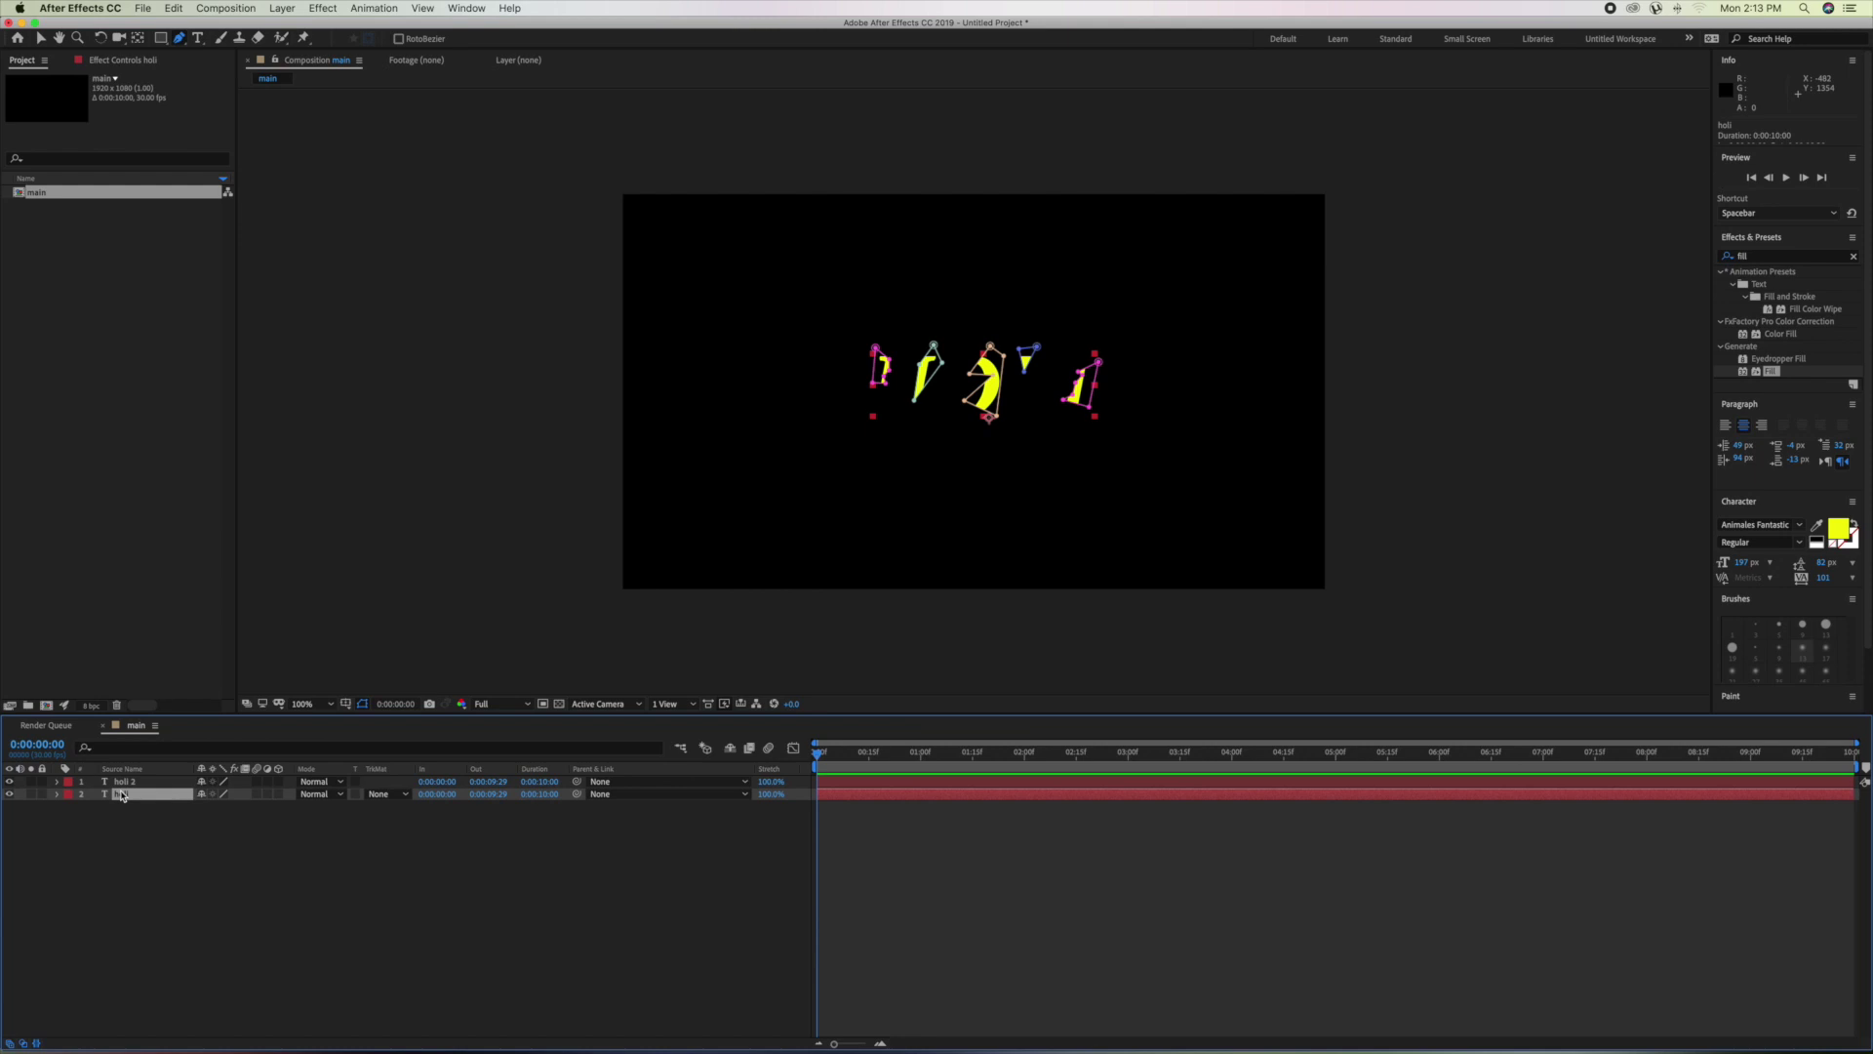
key("m")
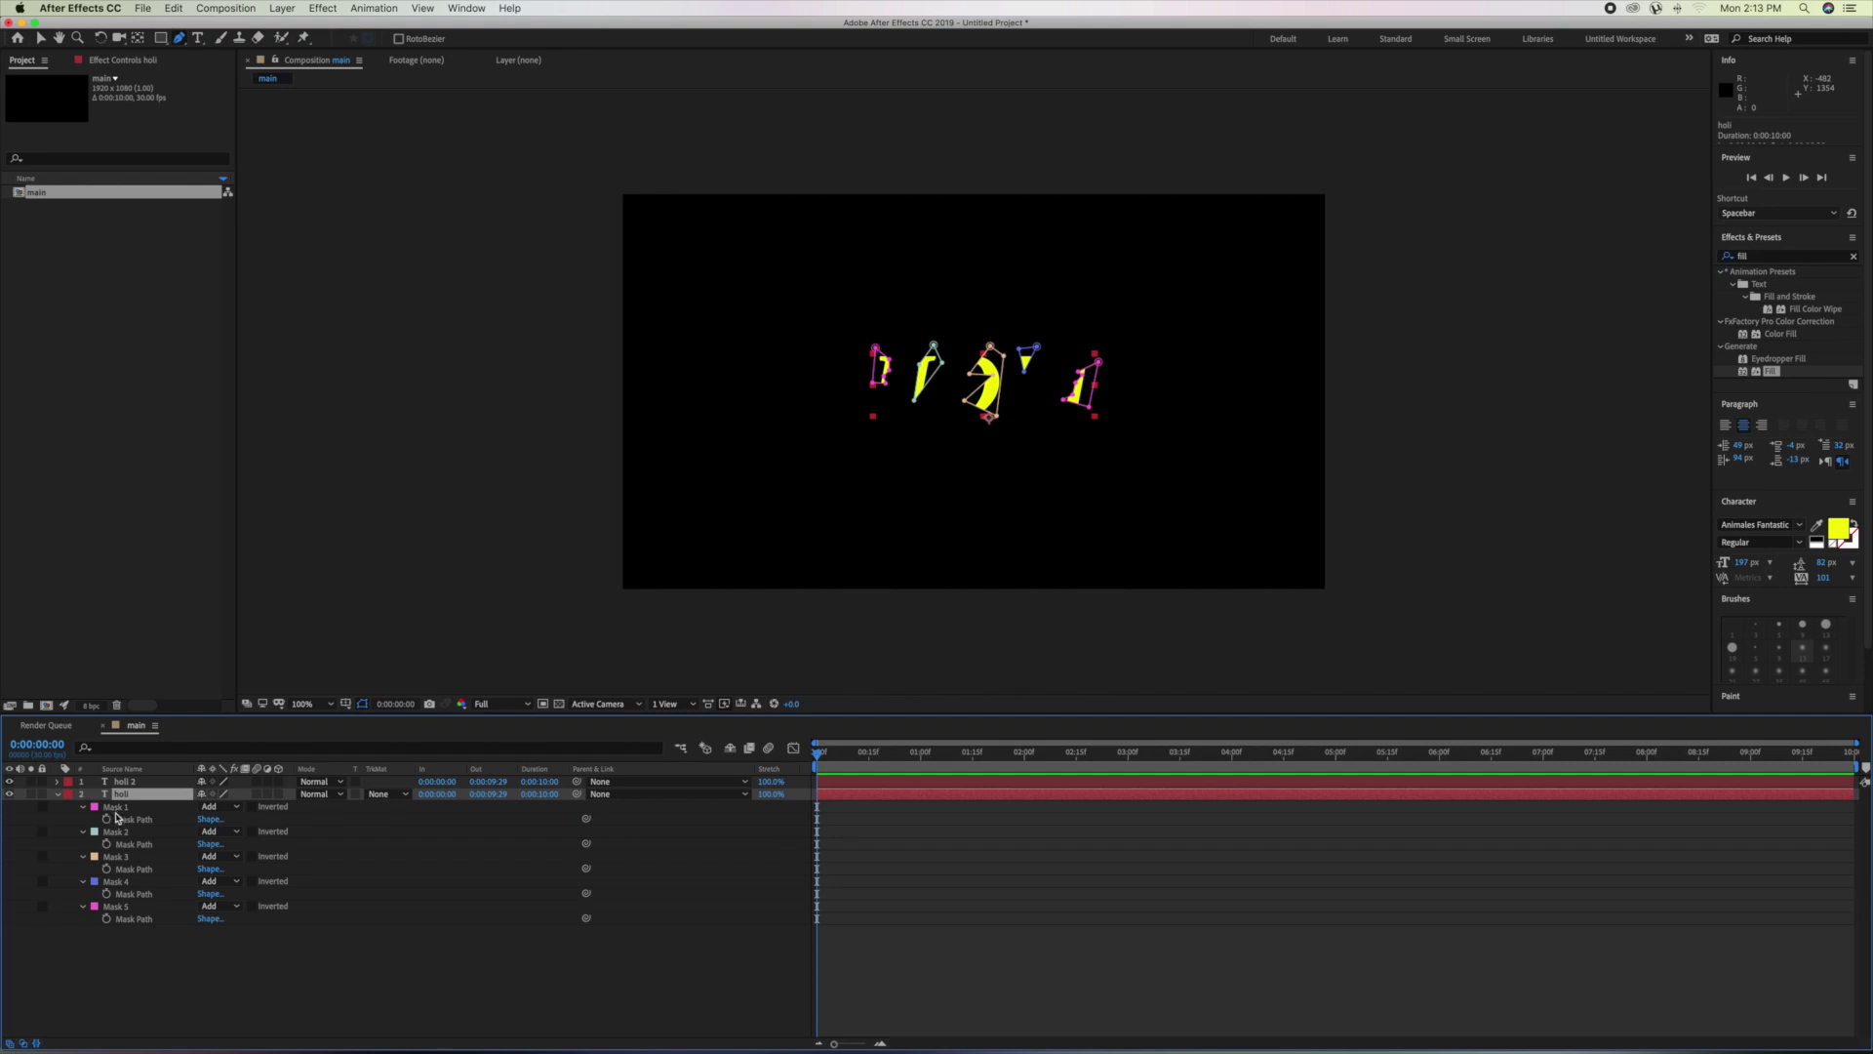
Select Masks 1–5 on the holi layer and set their mode to Subtract.
left_click(117, 808)
left_click(124, 836, "shift")
left_click(125, 858, "shift")
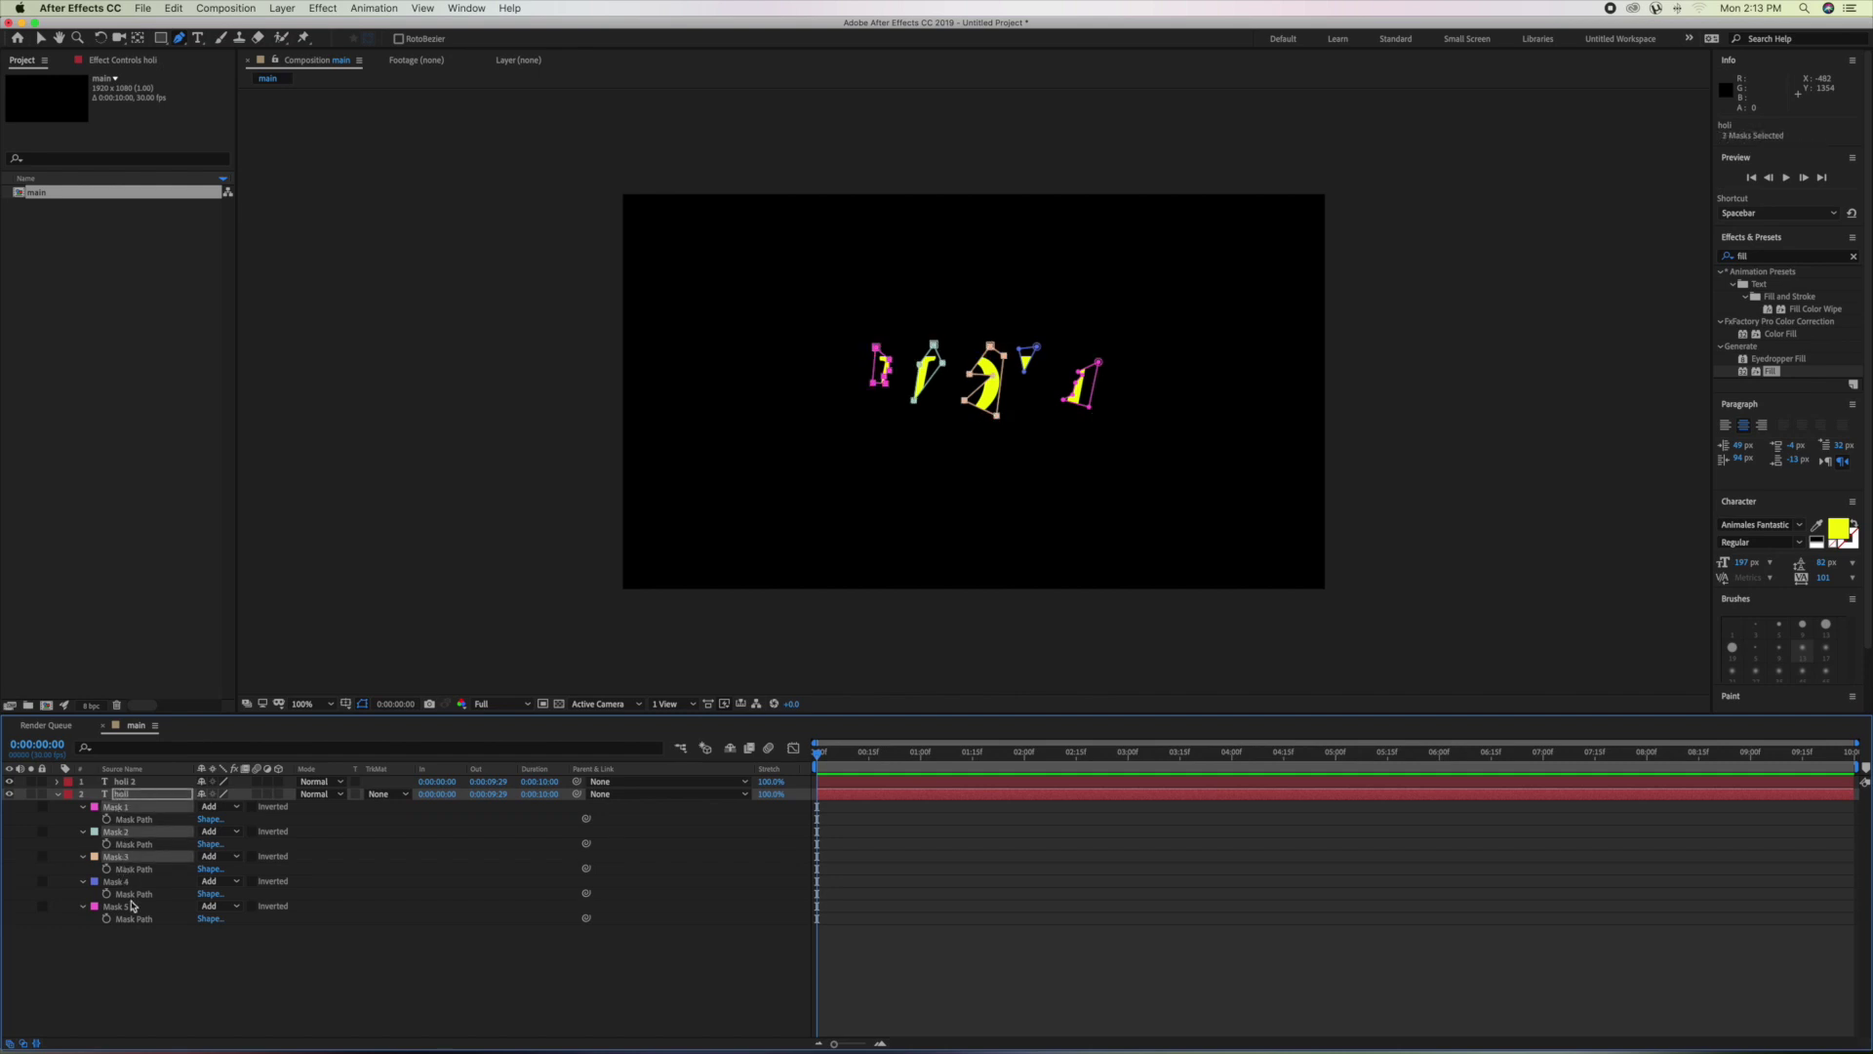
left_click(125, 883, "shift")
left_click(129, 909, "shift")
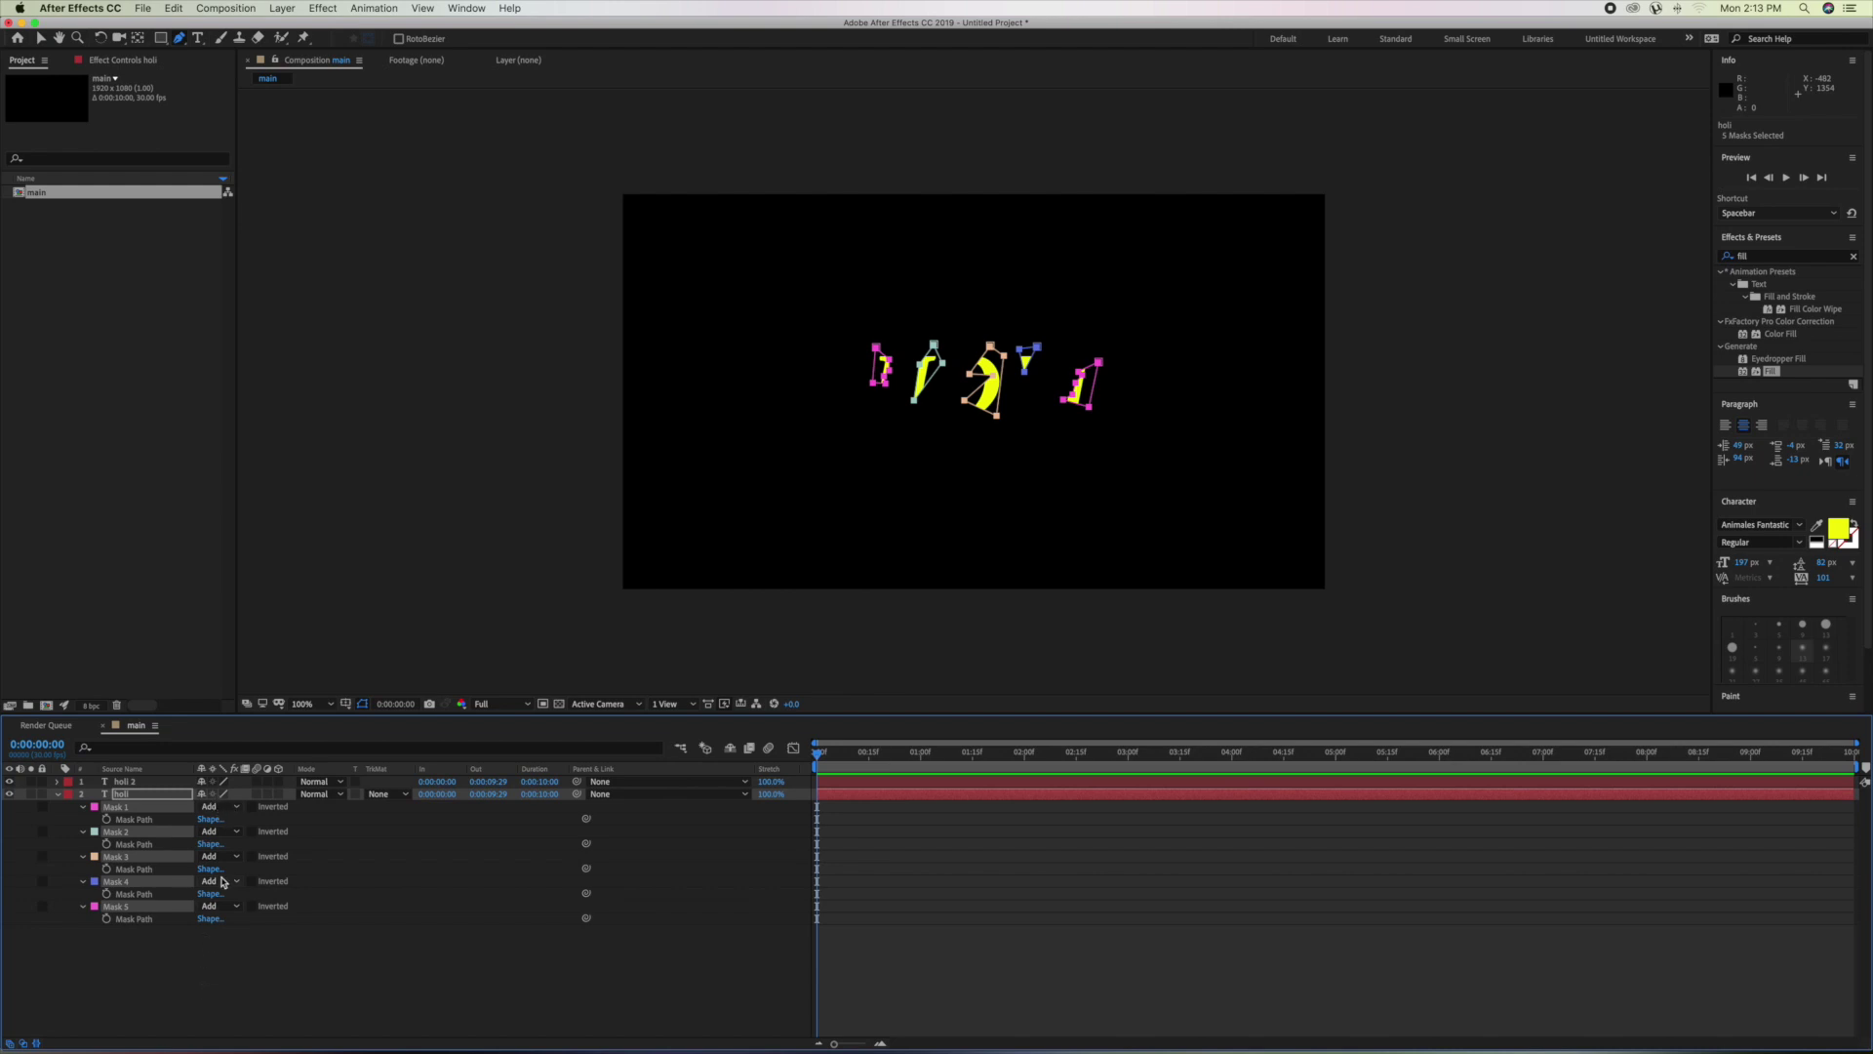
left_click(238, 810)
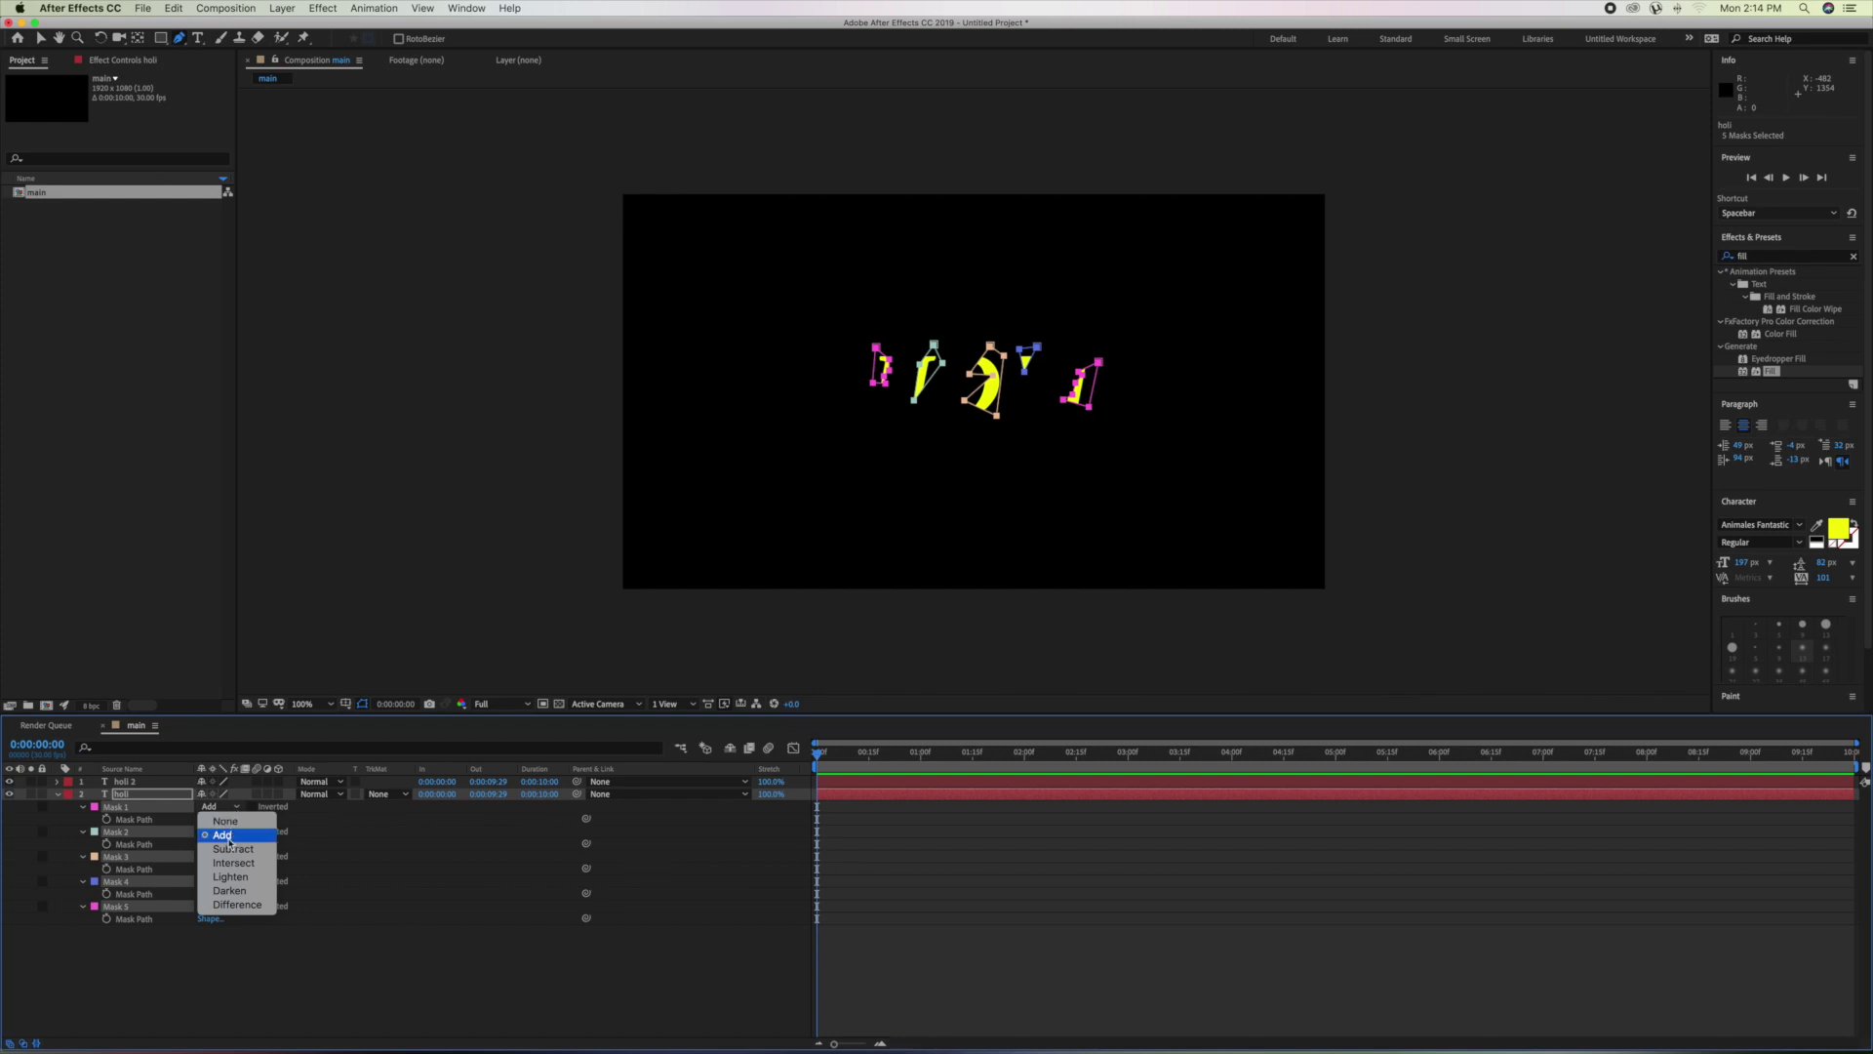
left_click(233, 849)
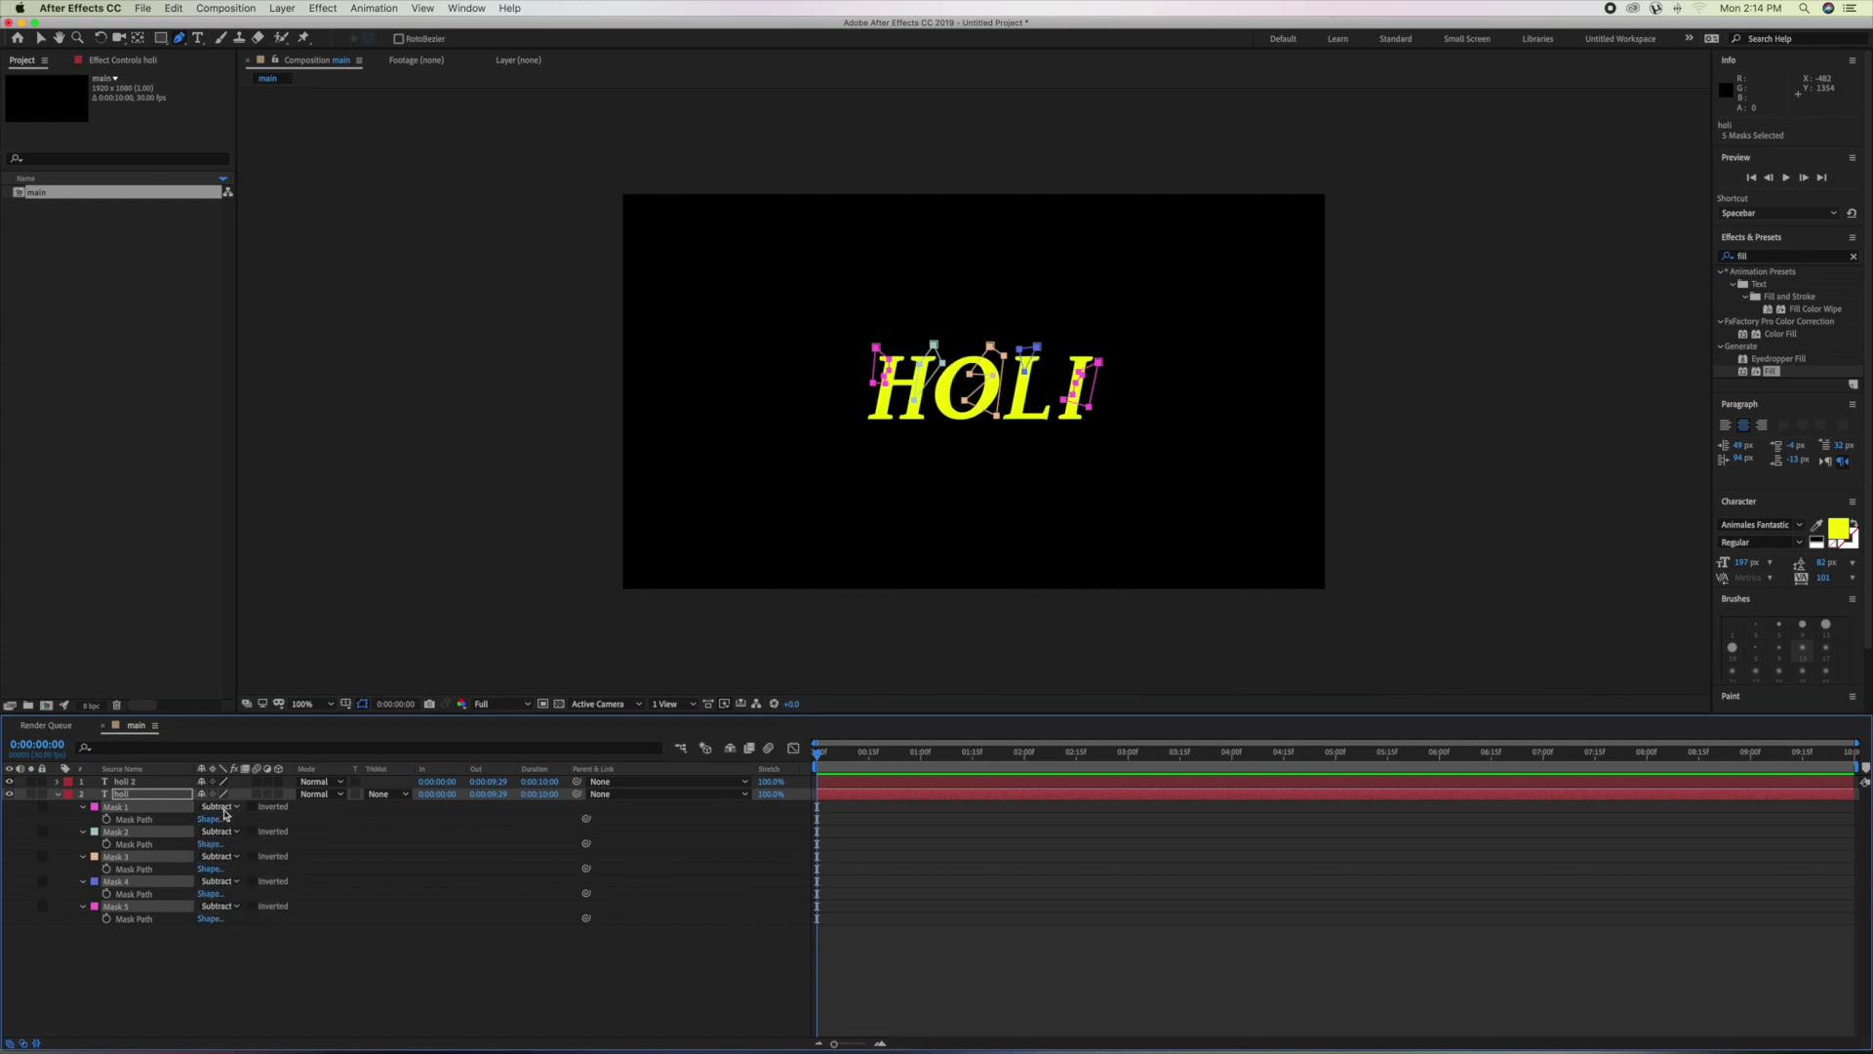
left_click(207, 1030)
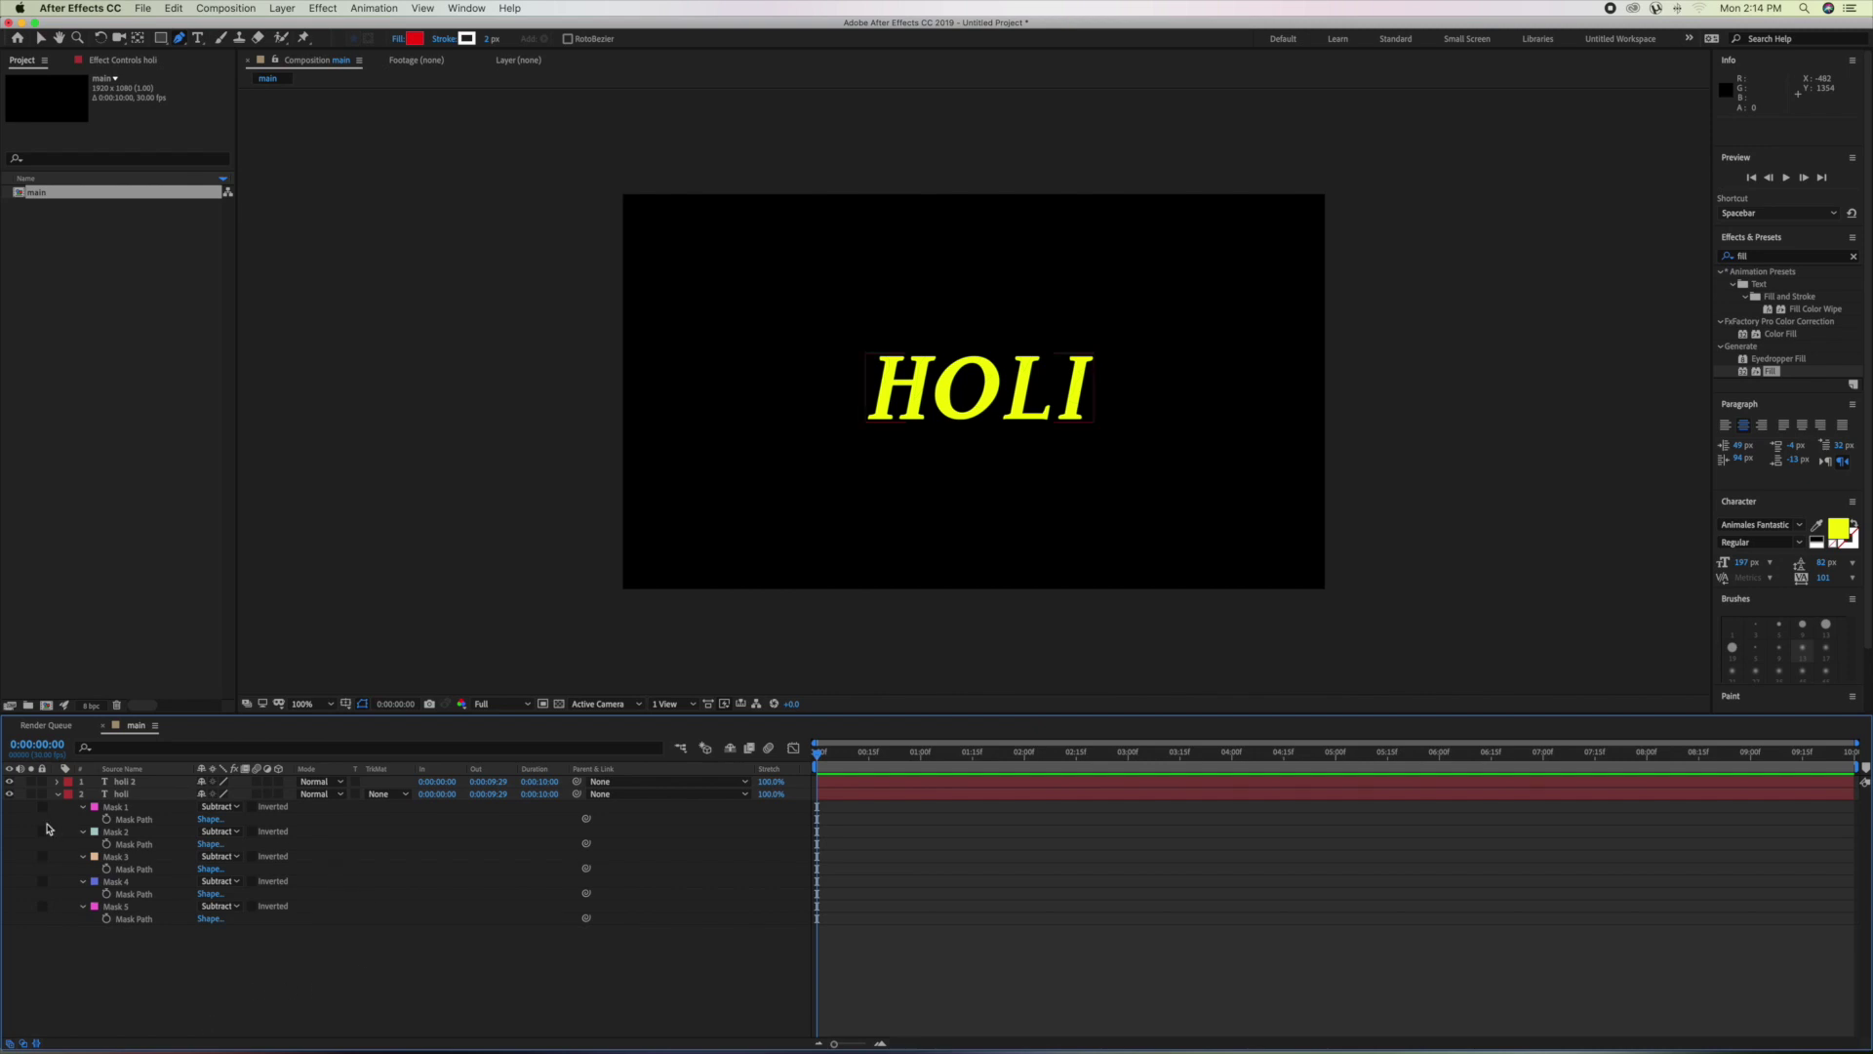
Reveal the holi layer's five masks in the timeline.
left_click(56, 794)
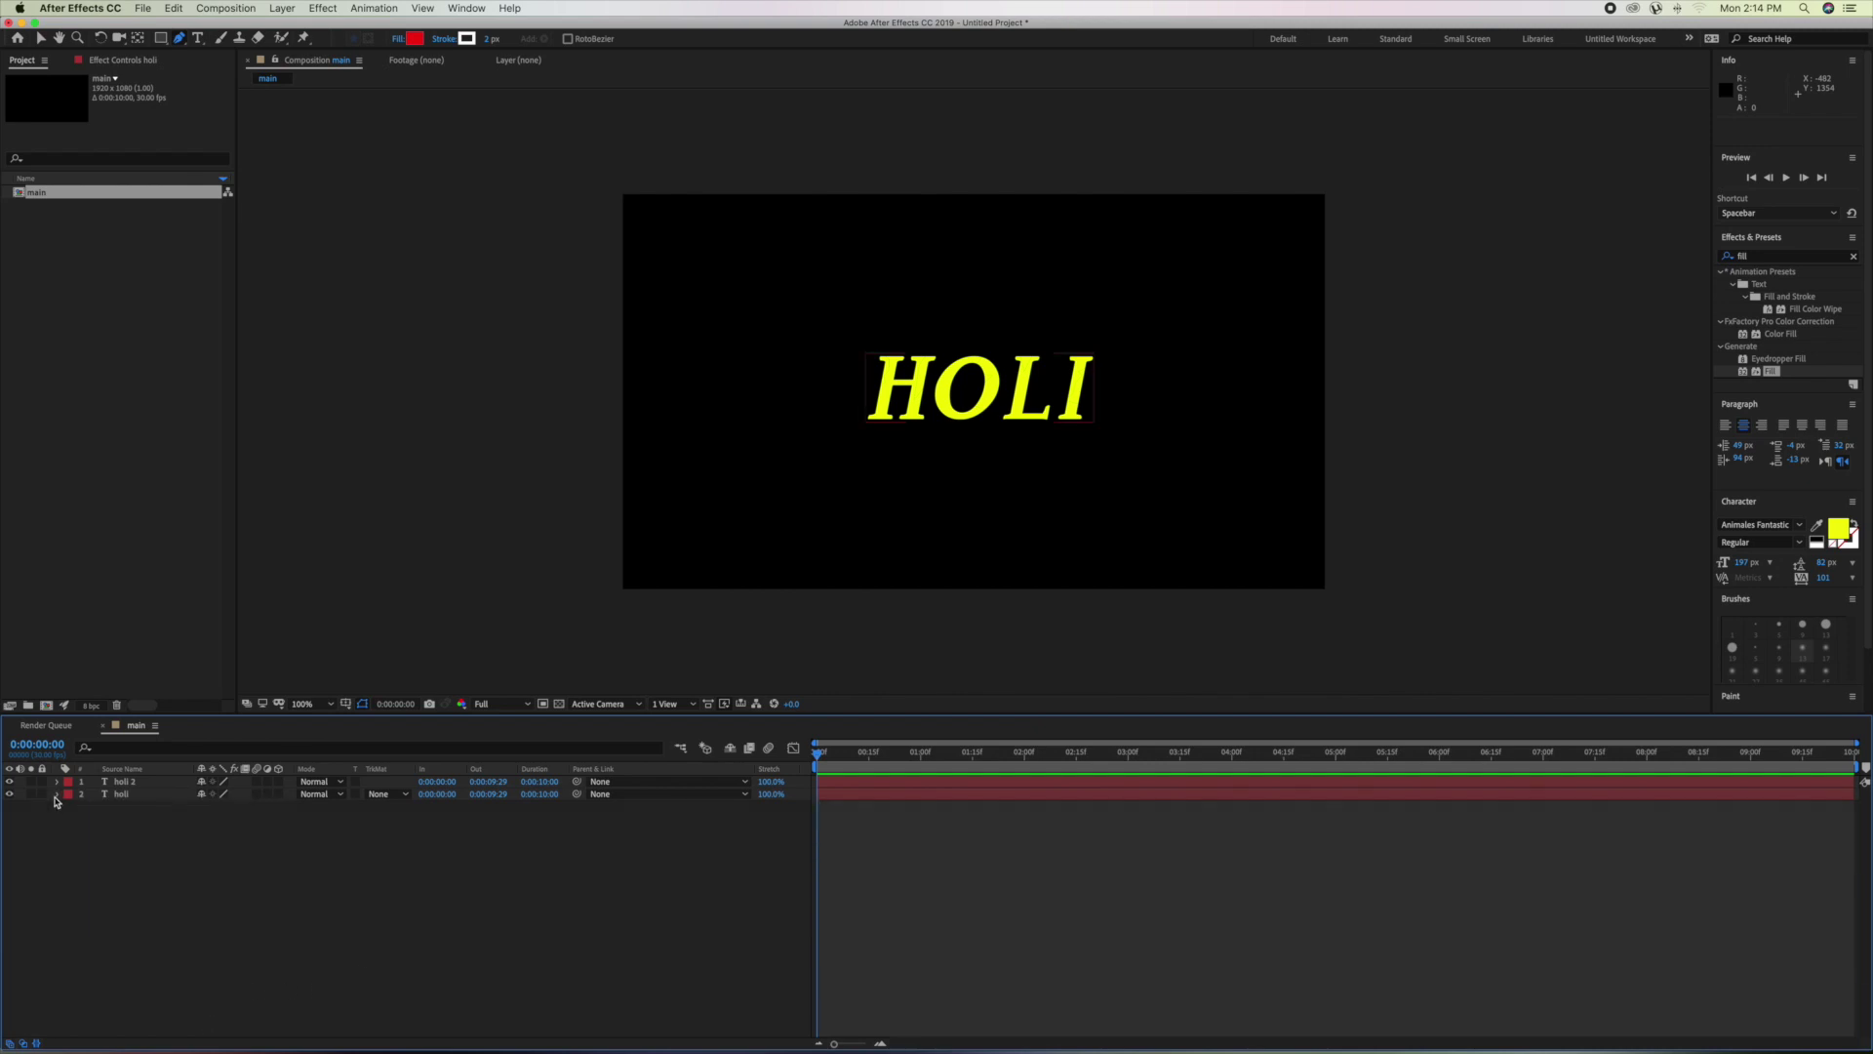
left_click(121, 795)
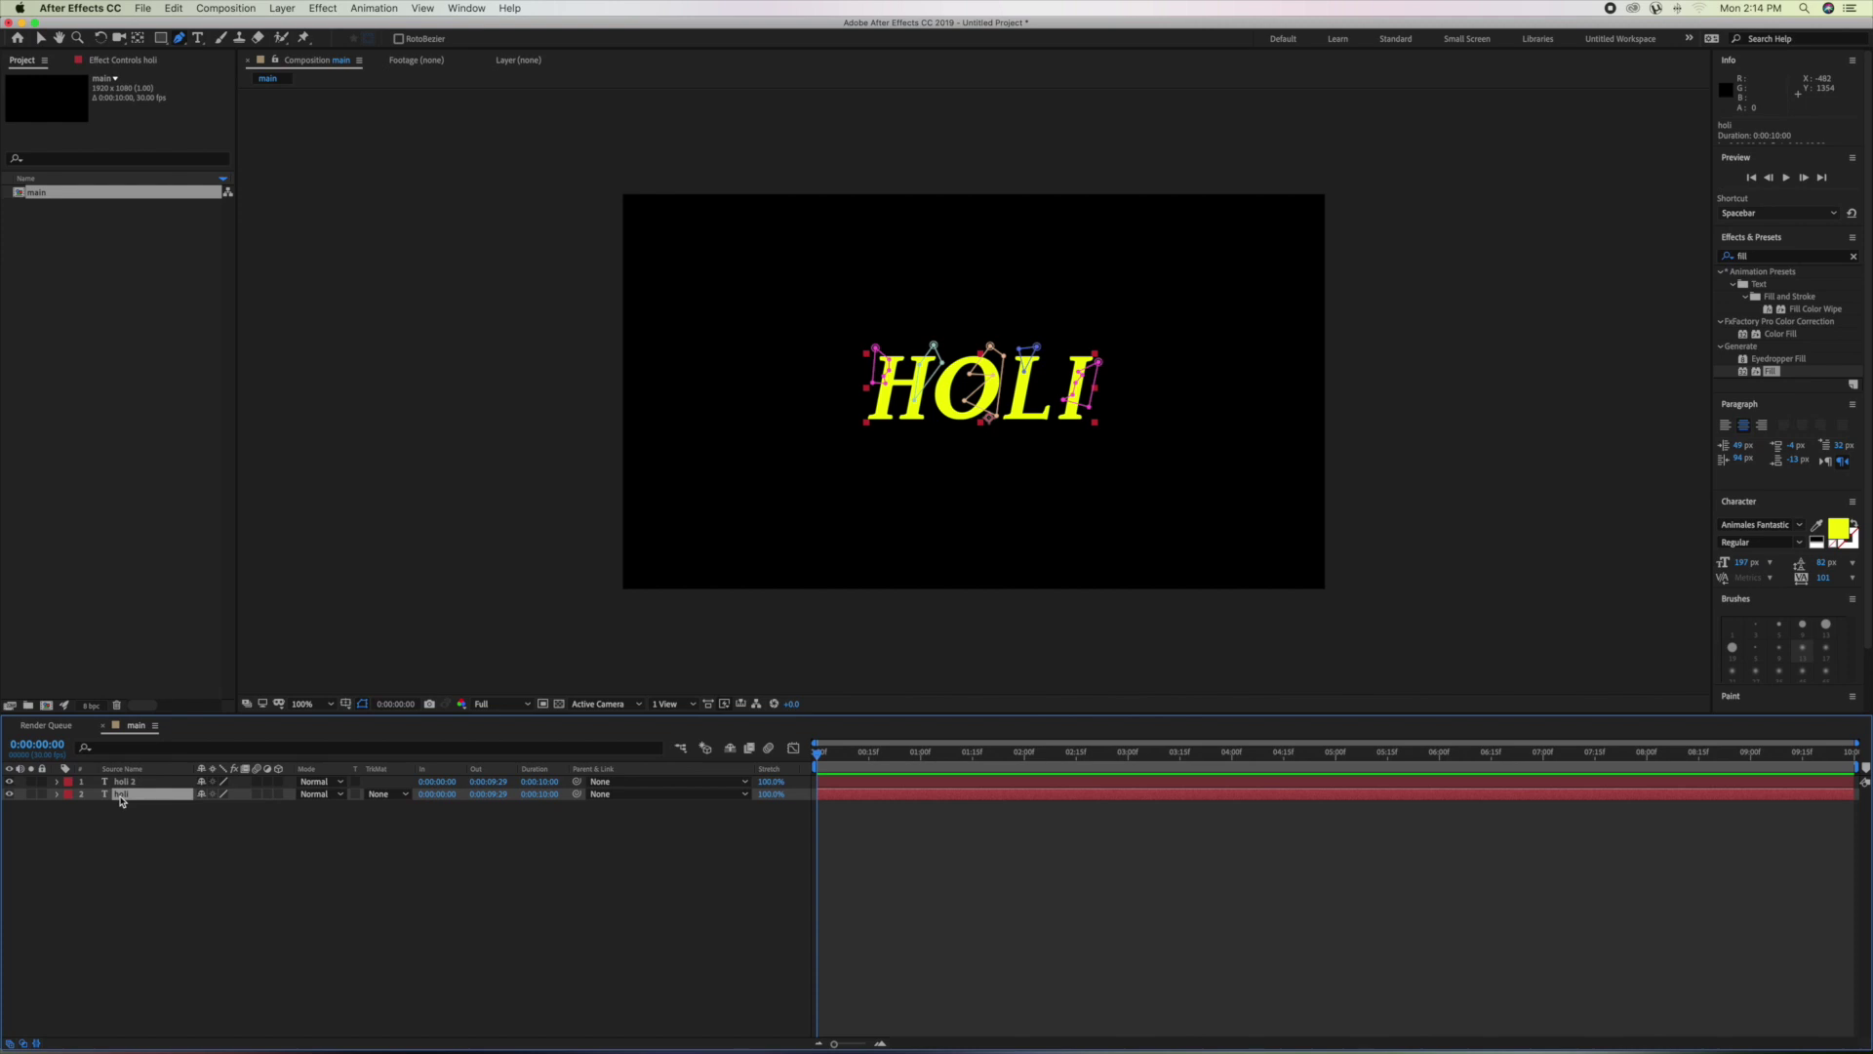
key("m")
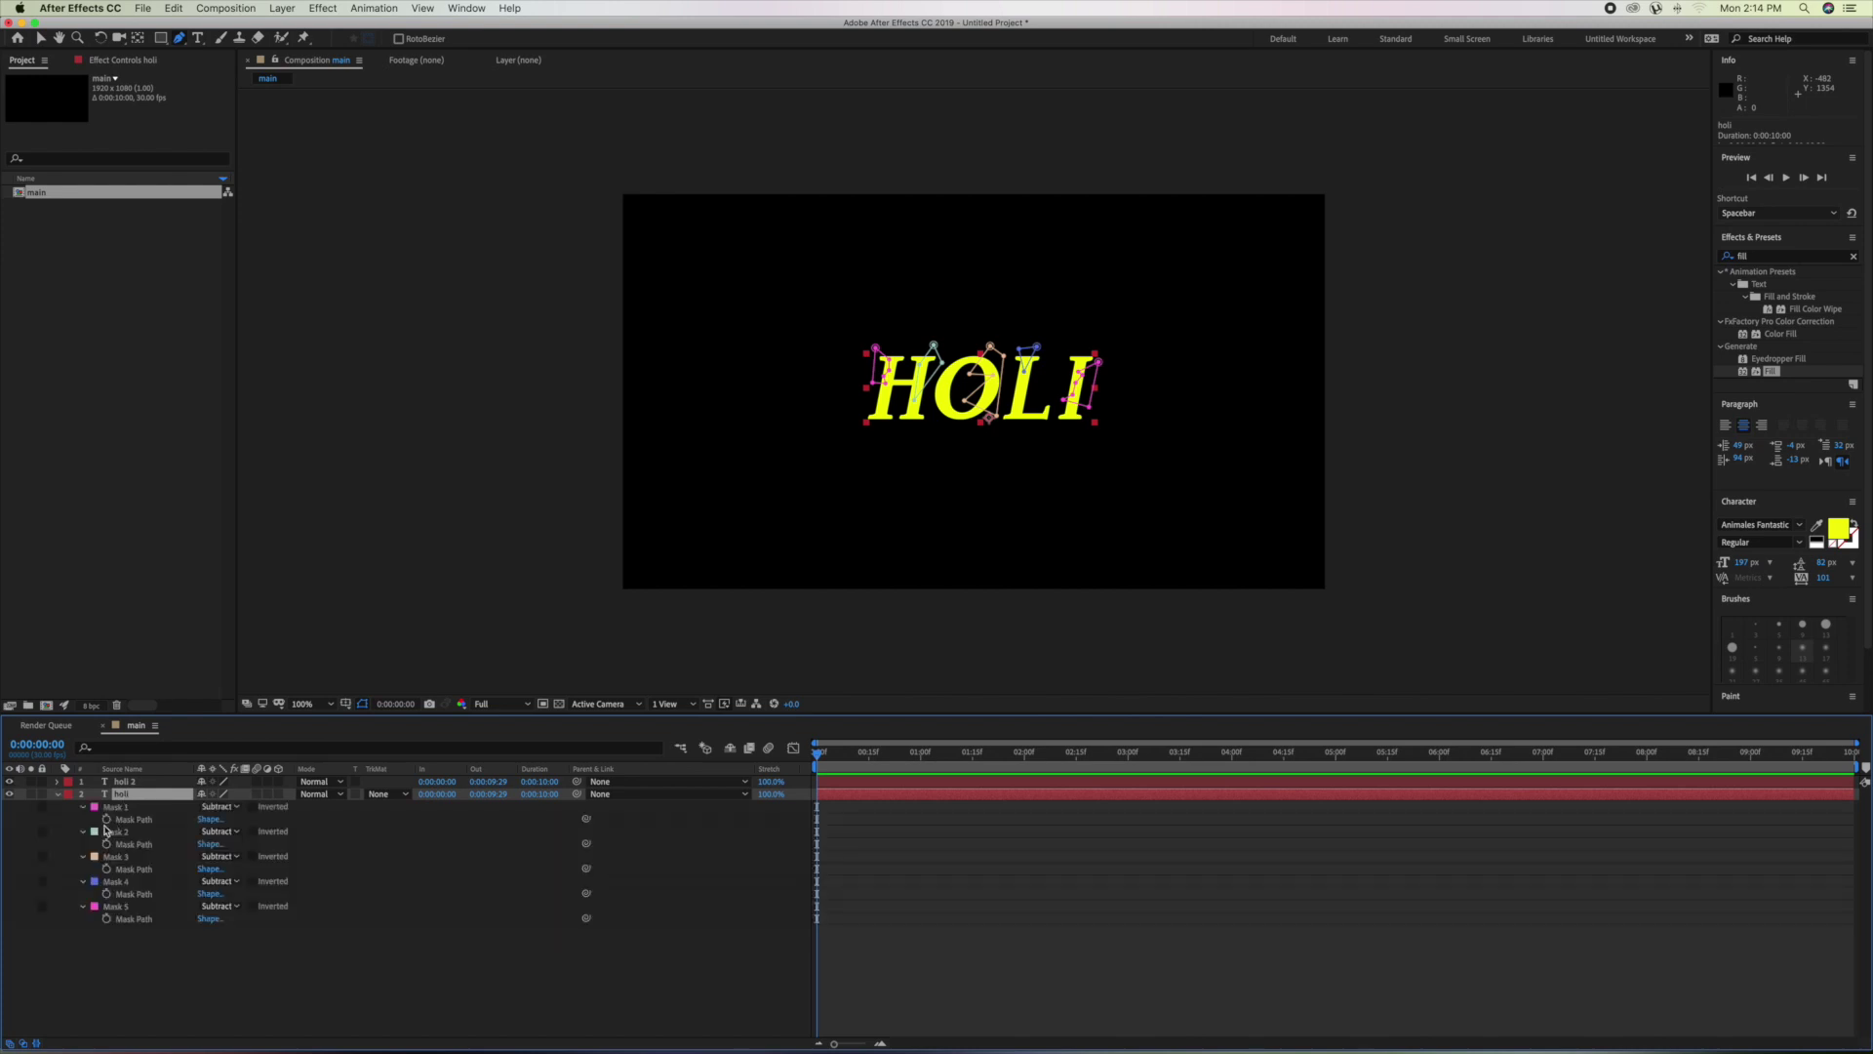
key("m")
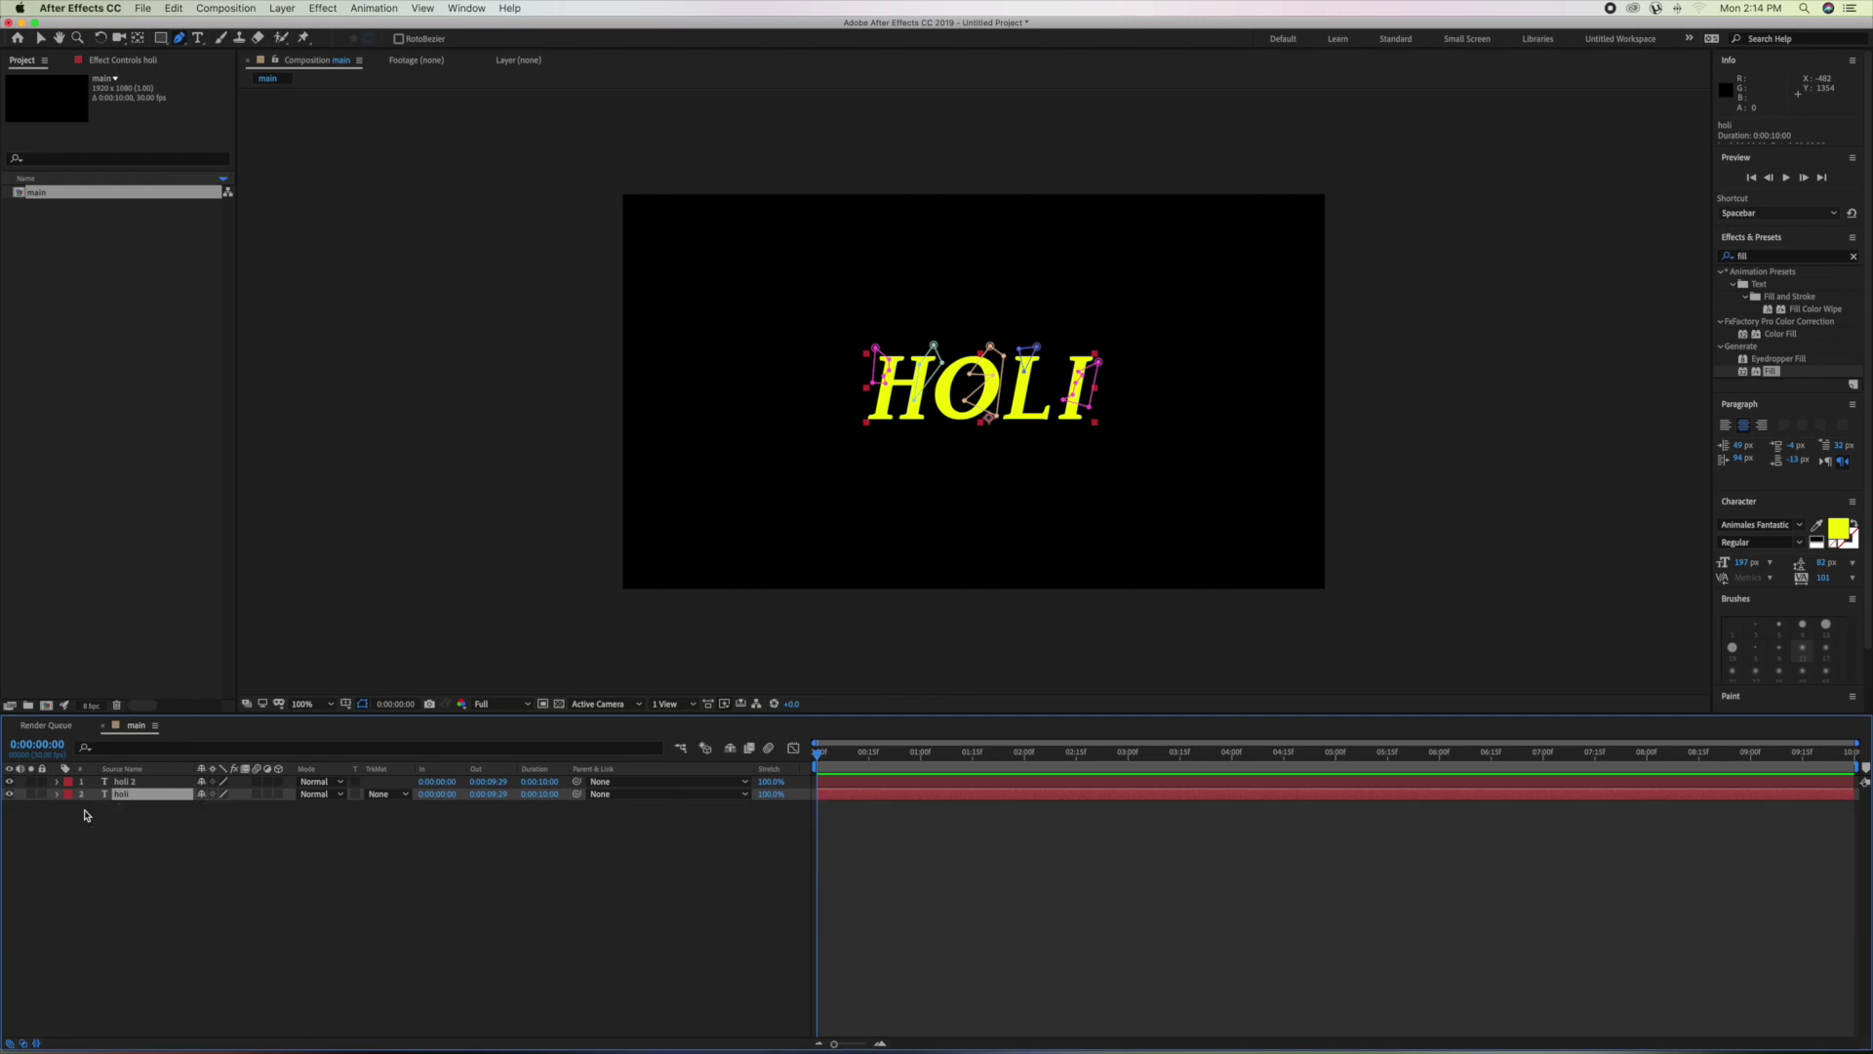
key("m")
Expand Masks 1 through 5 to show their feather, opacity and expansion properties.
left_click(83, 809)
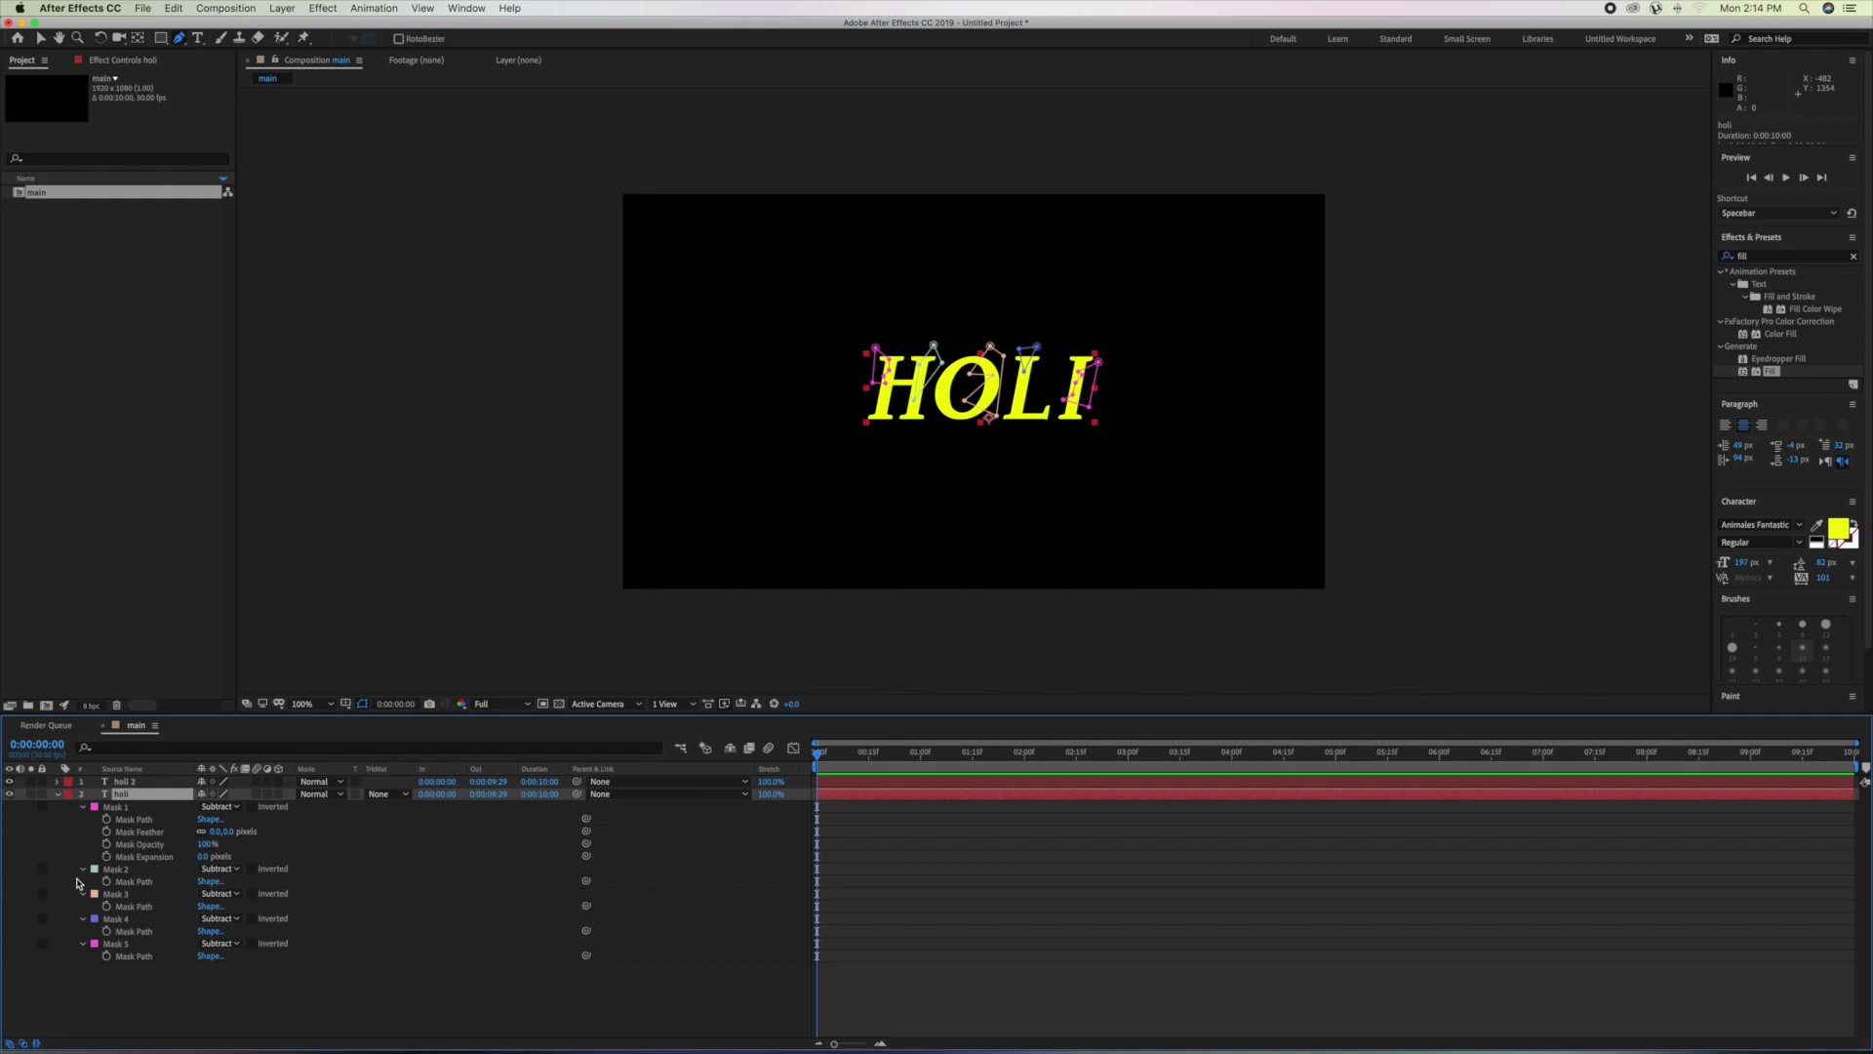
left_click(83, 868)
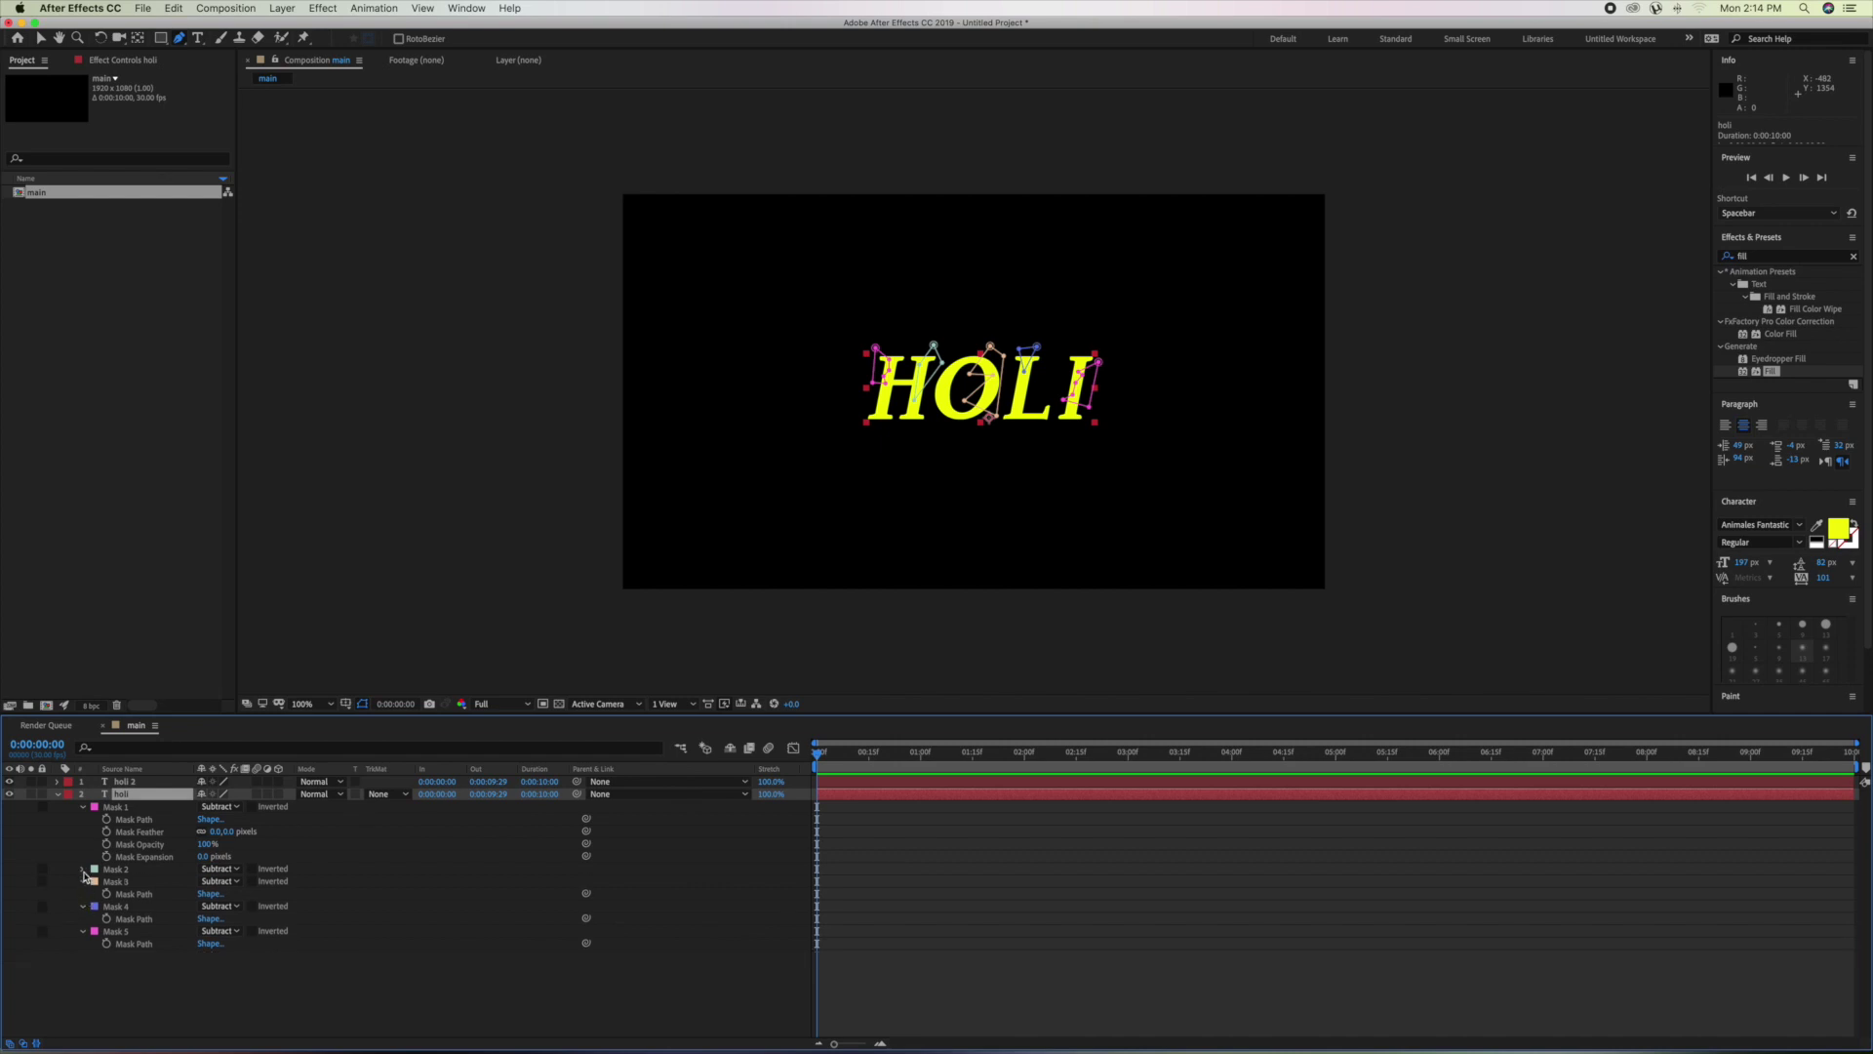
left_click(83, 868)
left_click(84, 932)
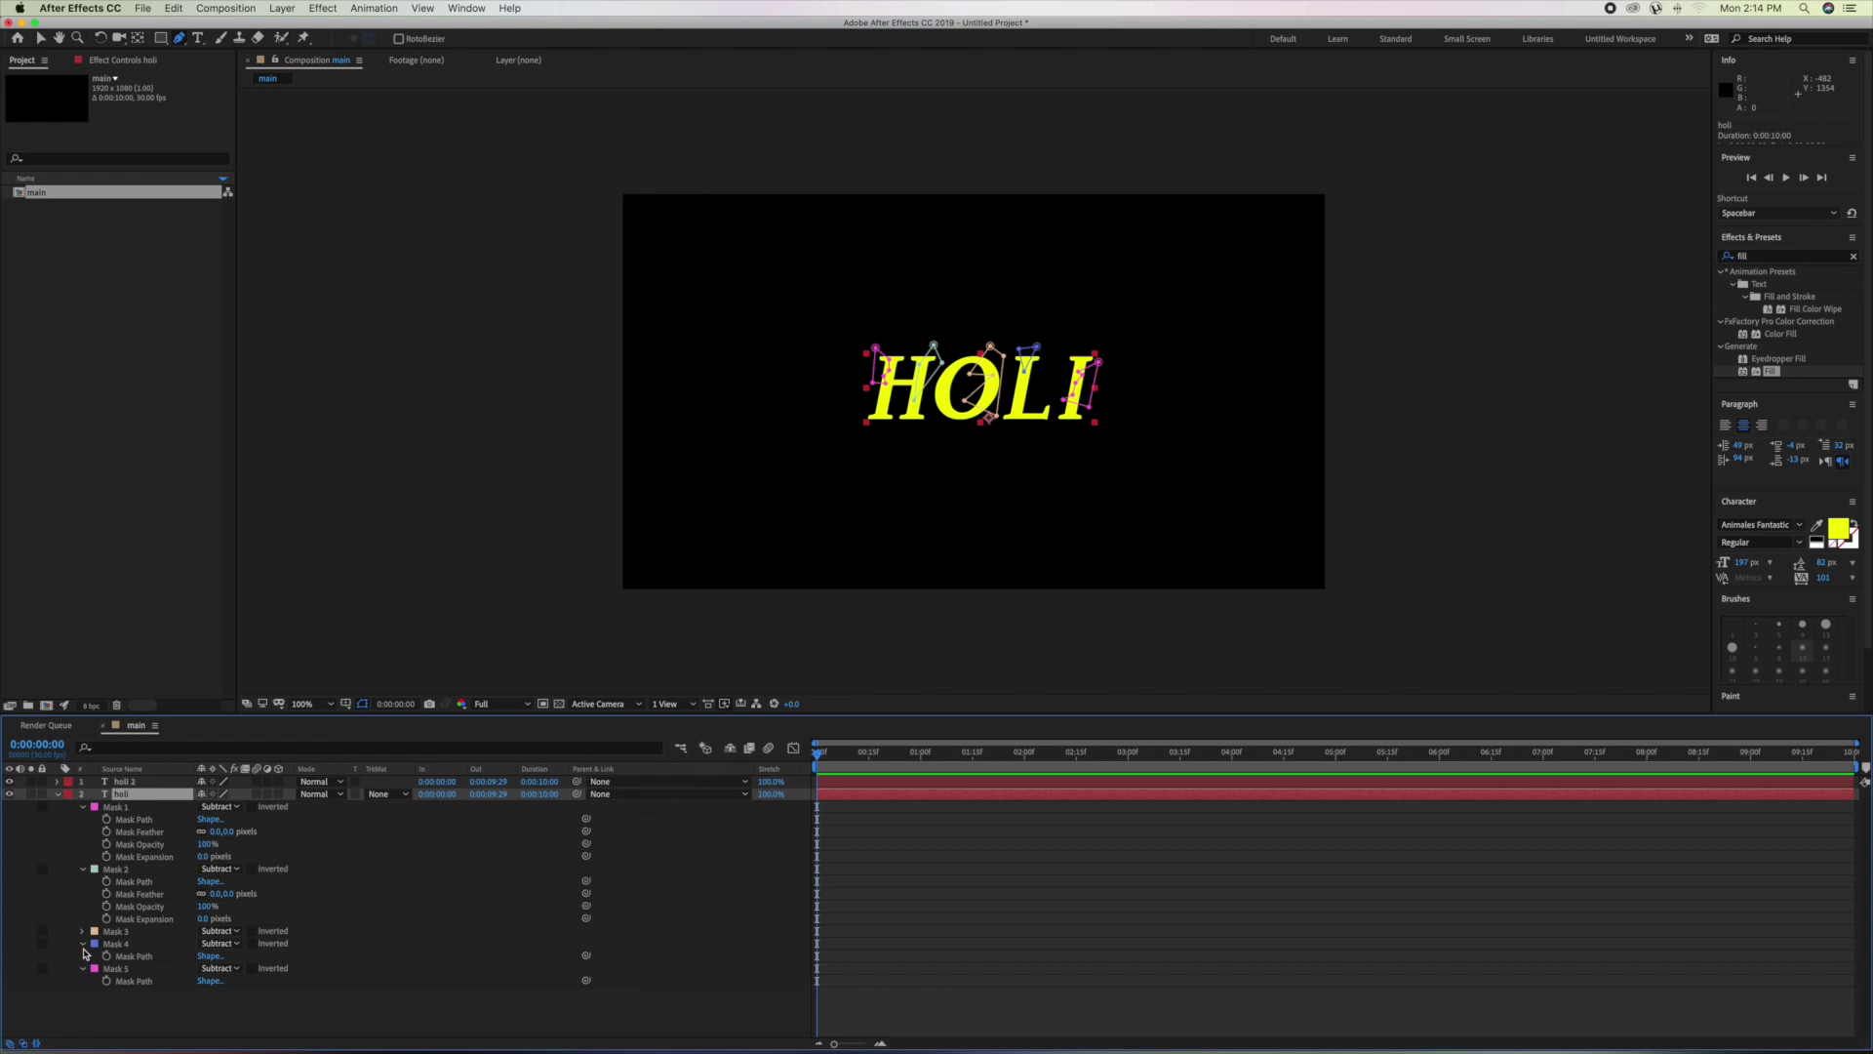
left_click(83, 932)
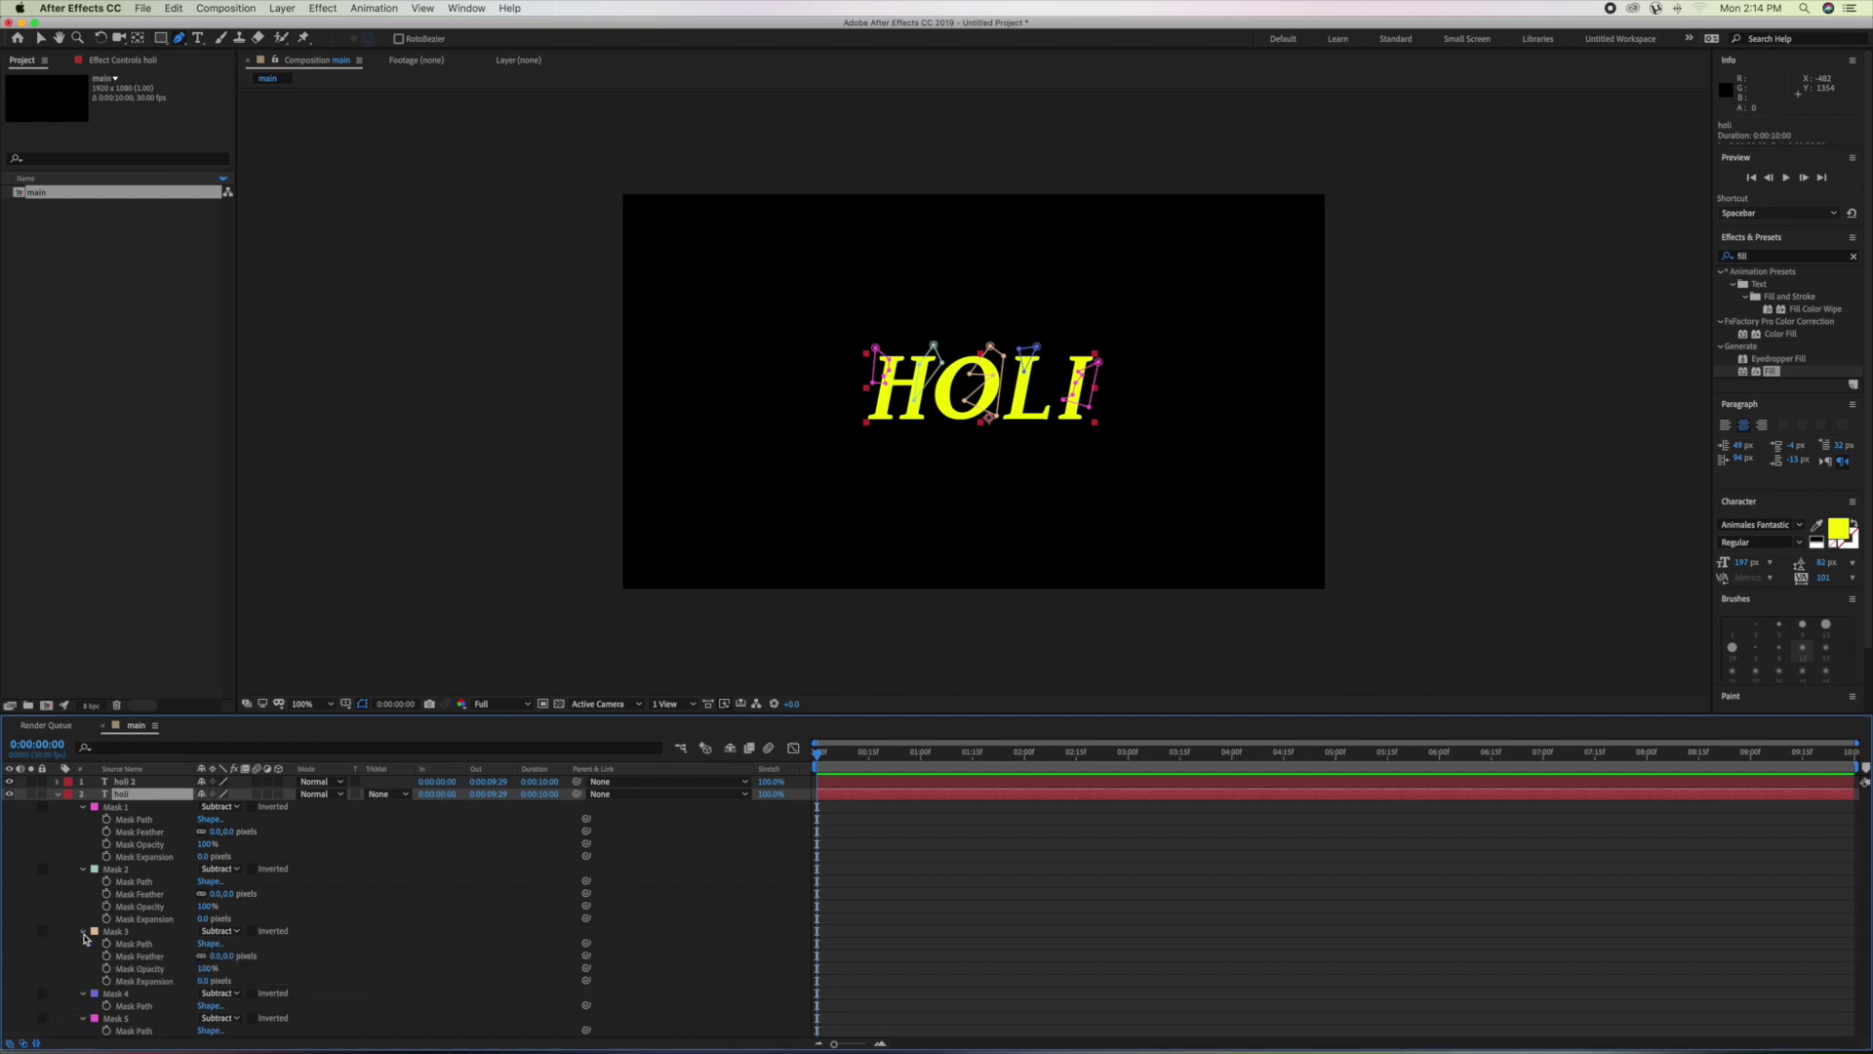
left_click(82, 994)
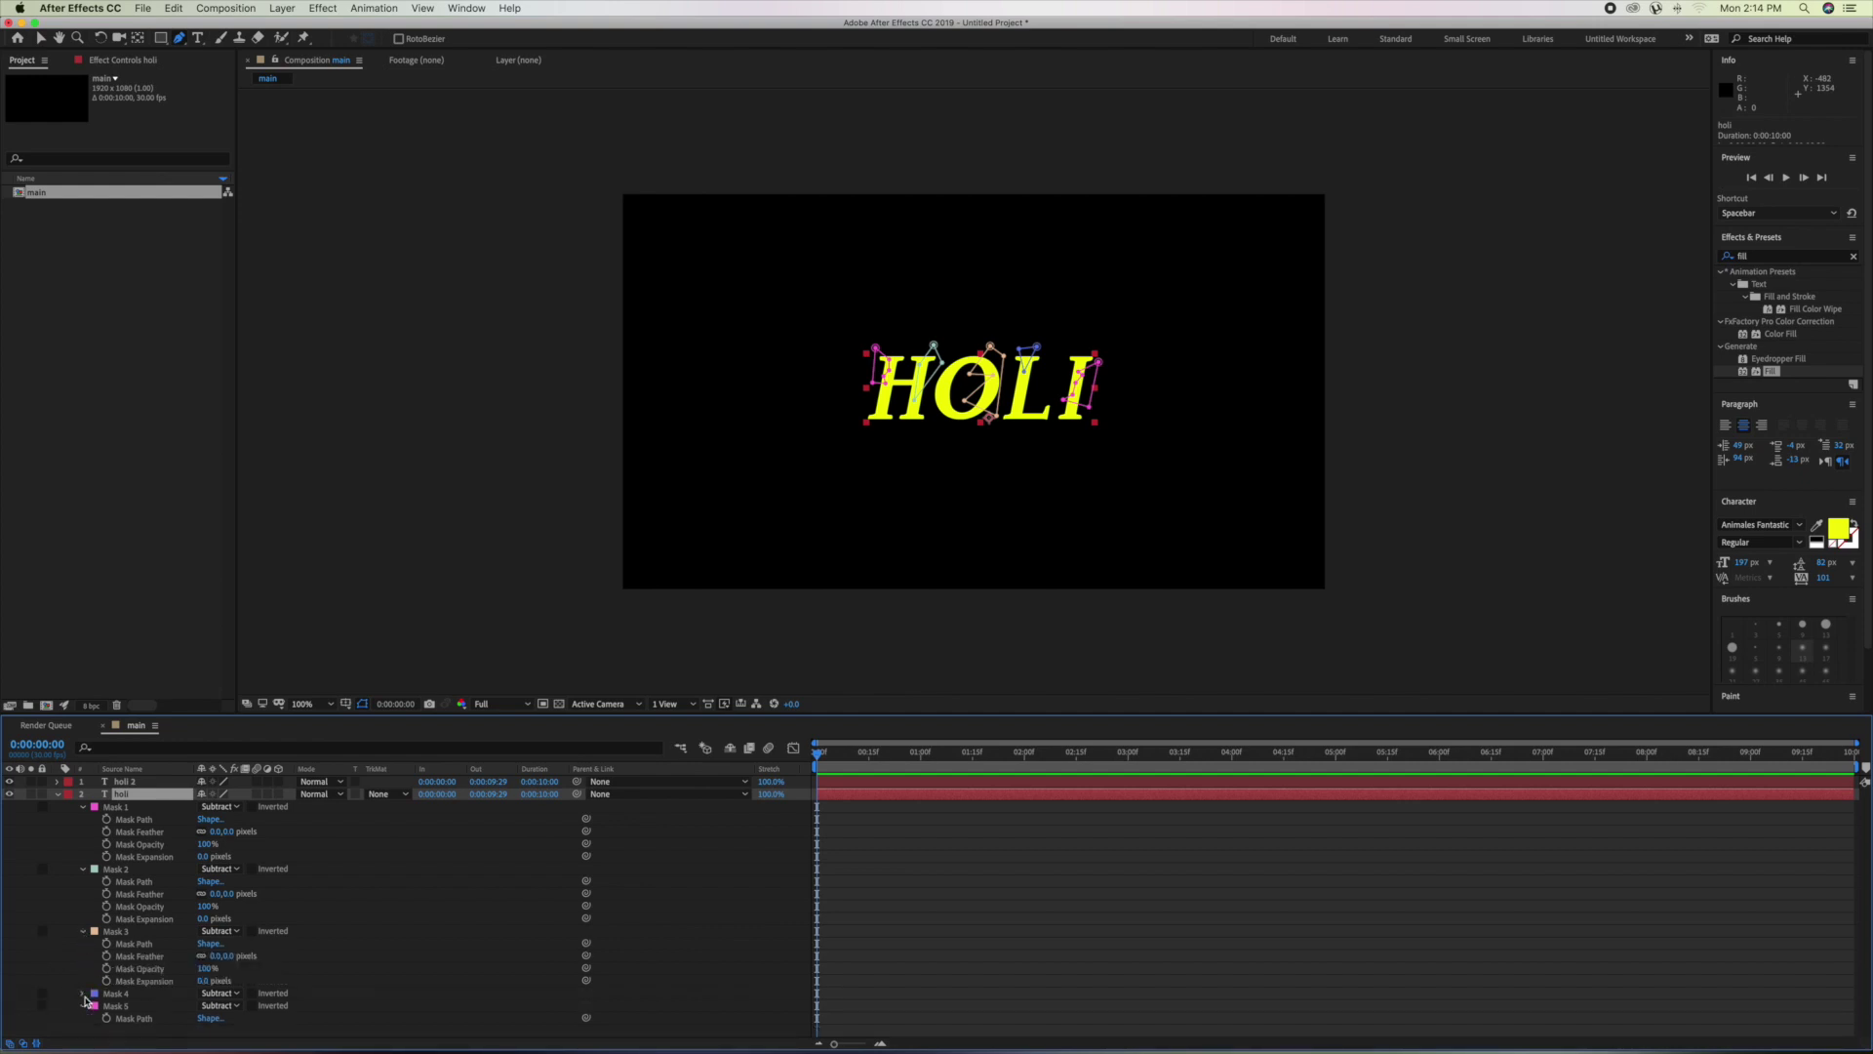
left_click(83, 993)
scroll(86, 1000, "down", 1)
scroll(86, 1004, "down", 1)
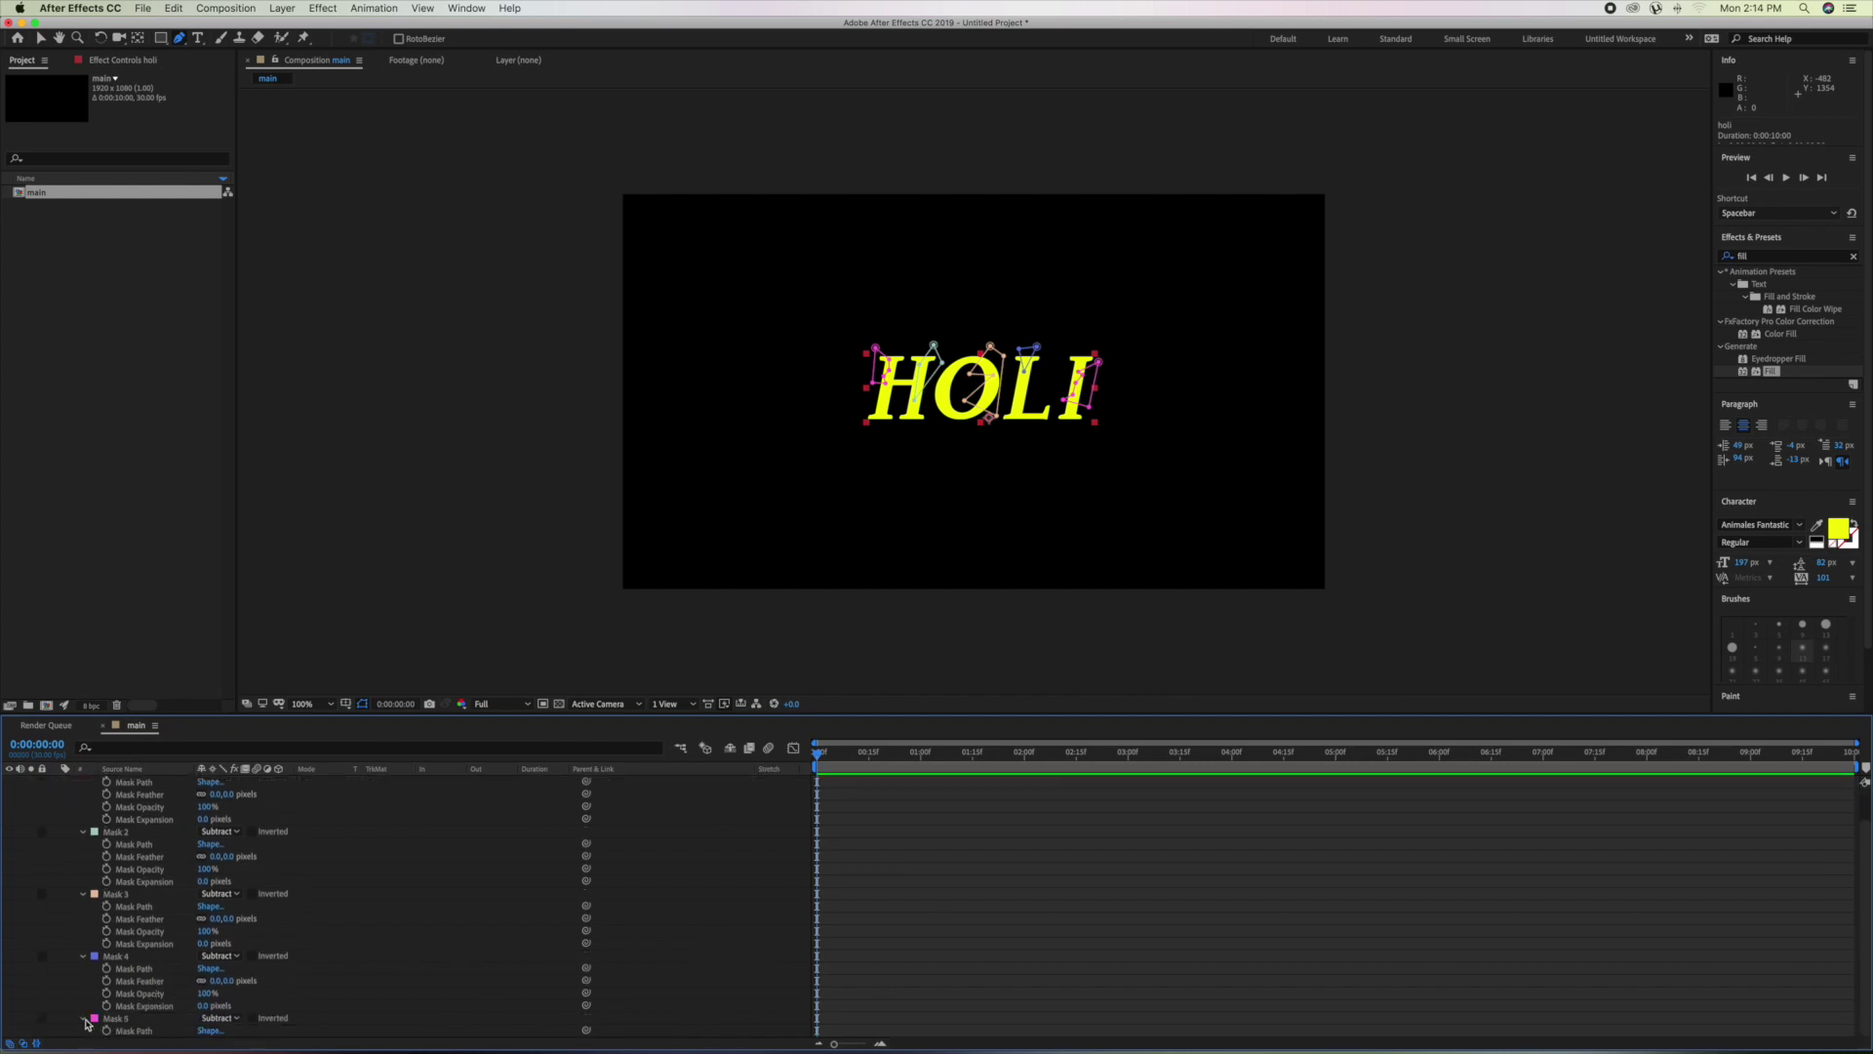
left_click(83, 1018)
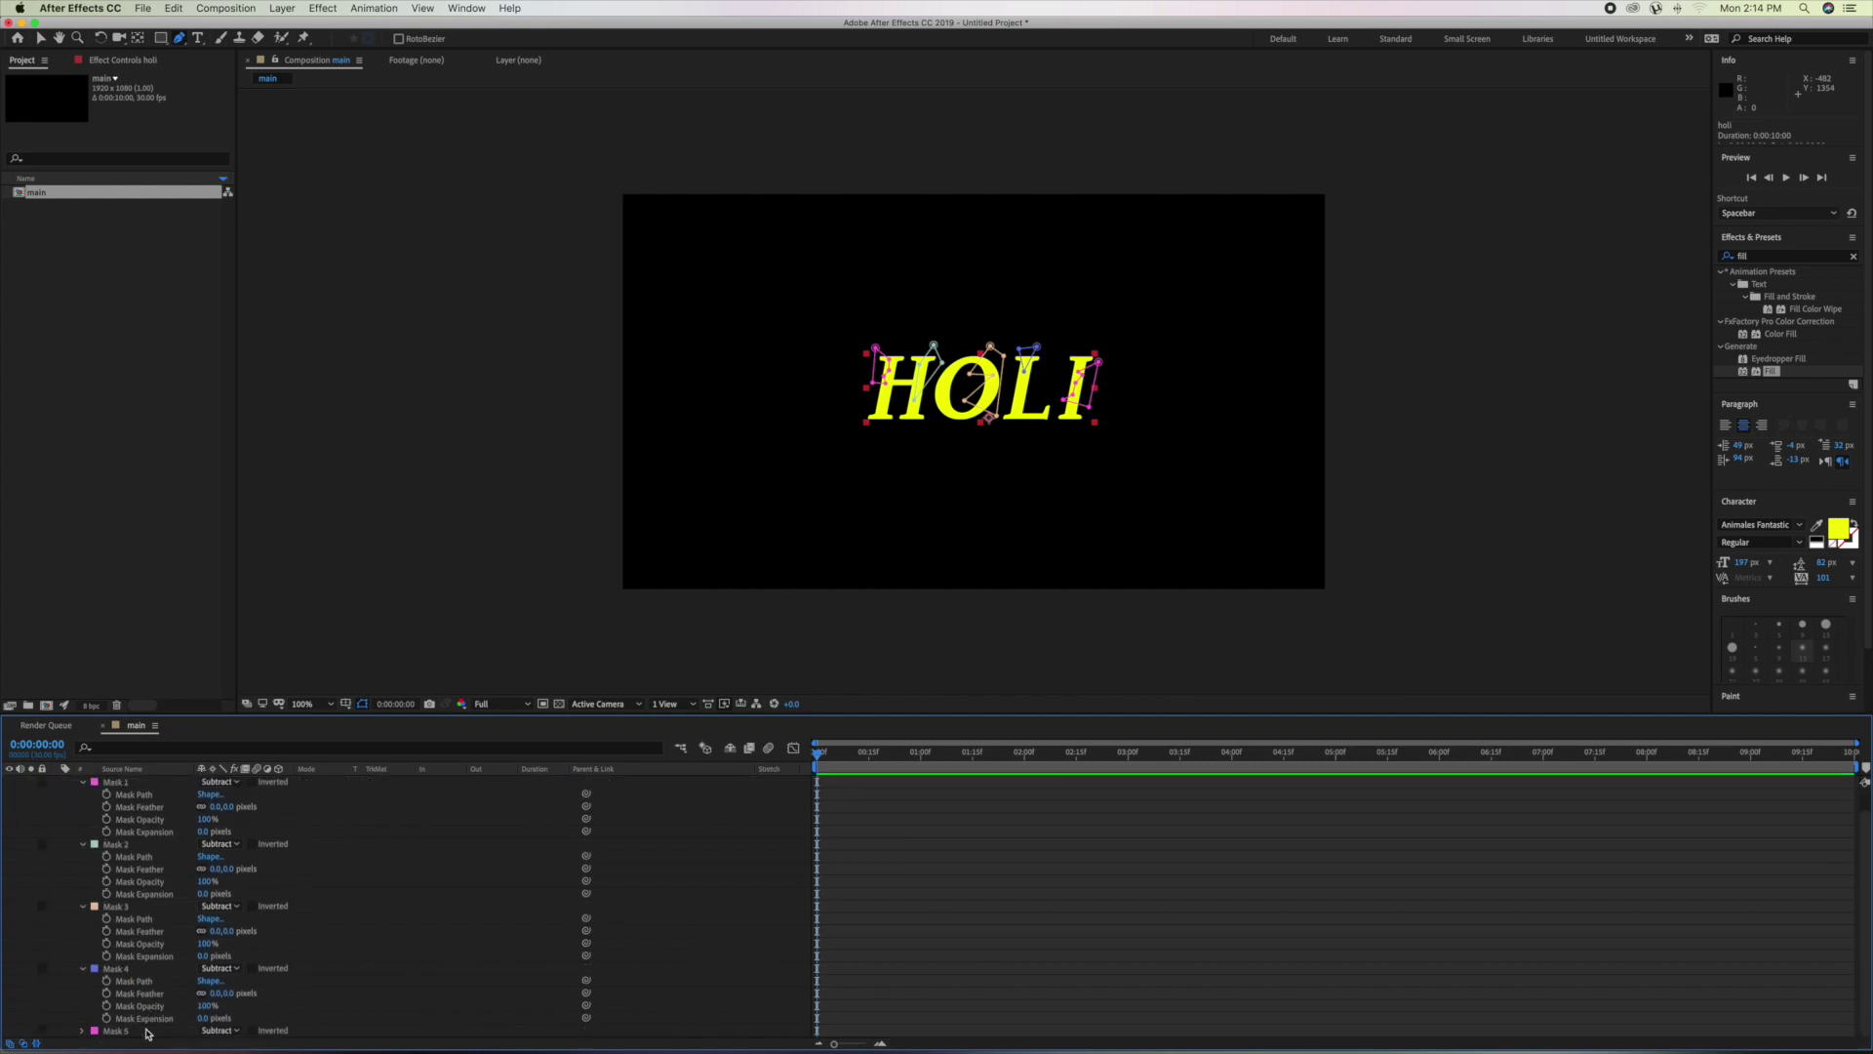
left_click(82, 1030)
scroll(83, 1036, "down", 2)
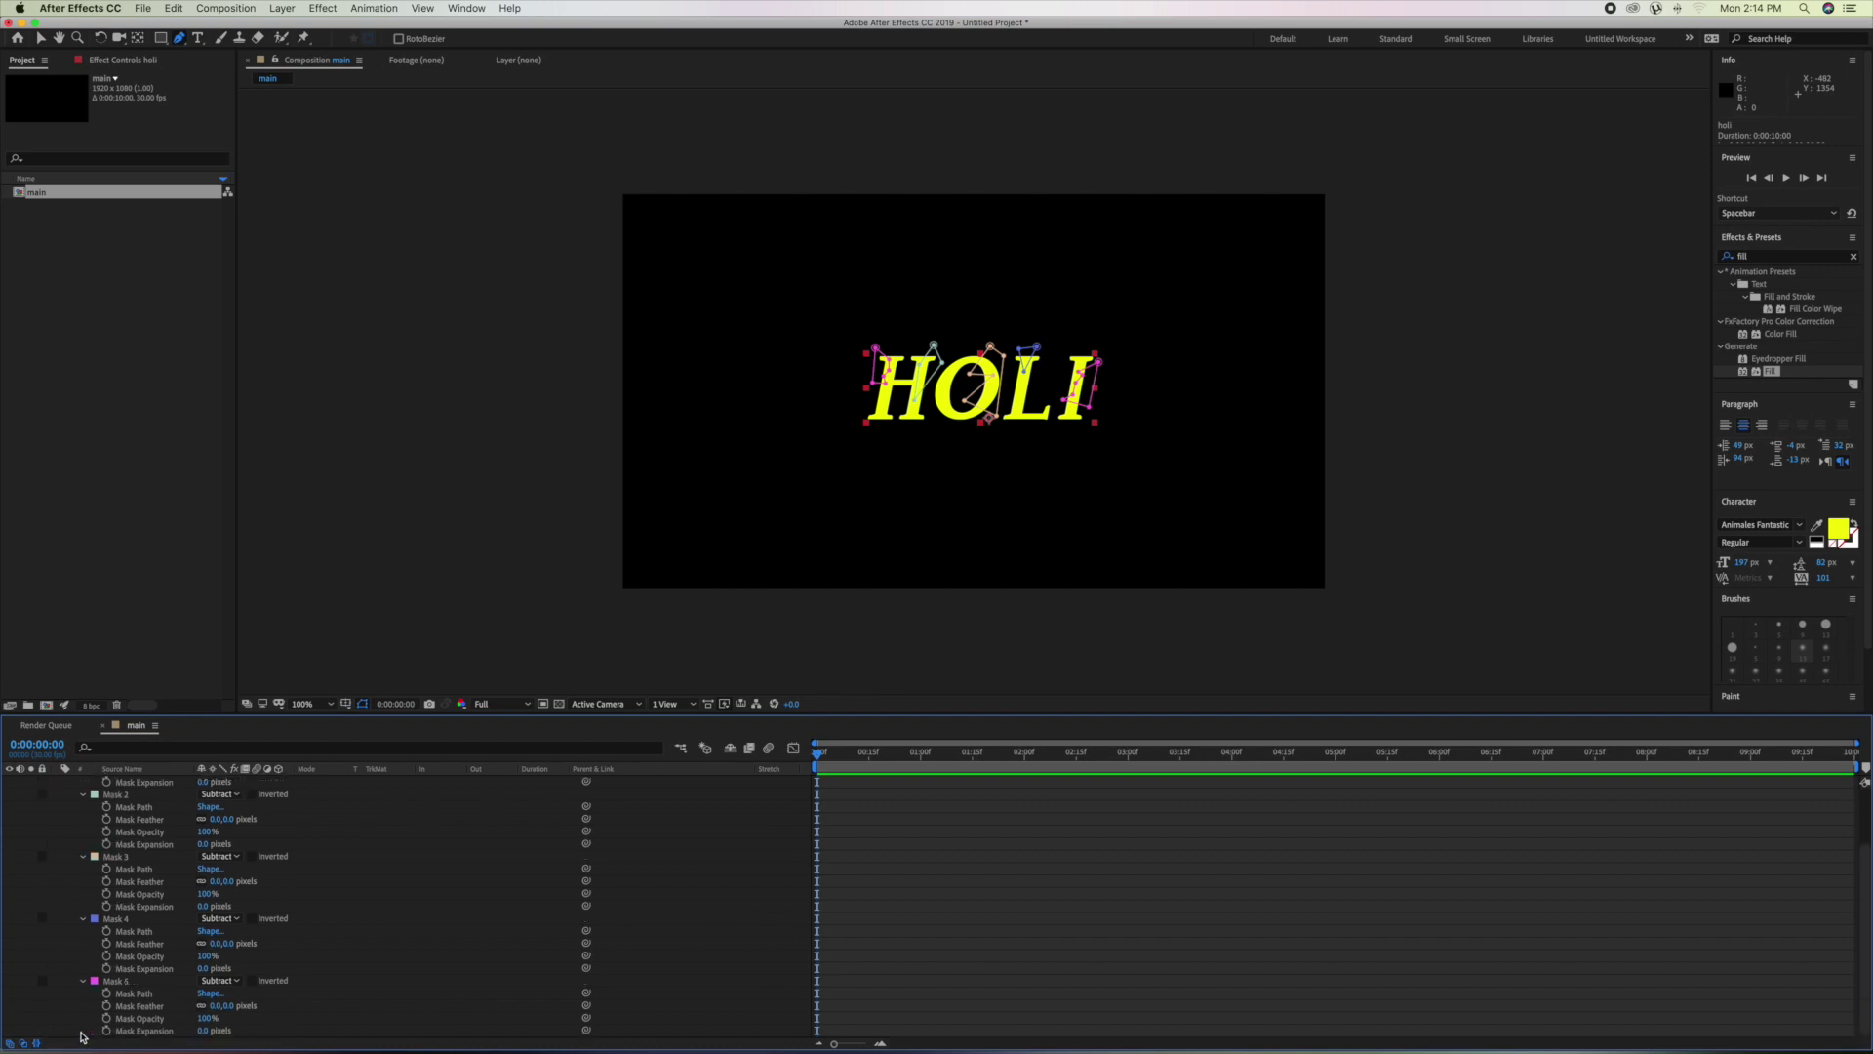
Select all five Mask Expansion properties and start editing their shared value.
left_click(134, 1032)
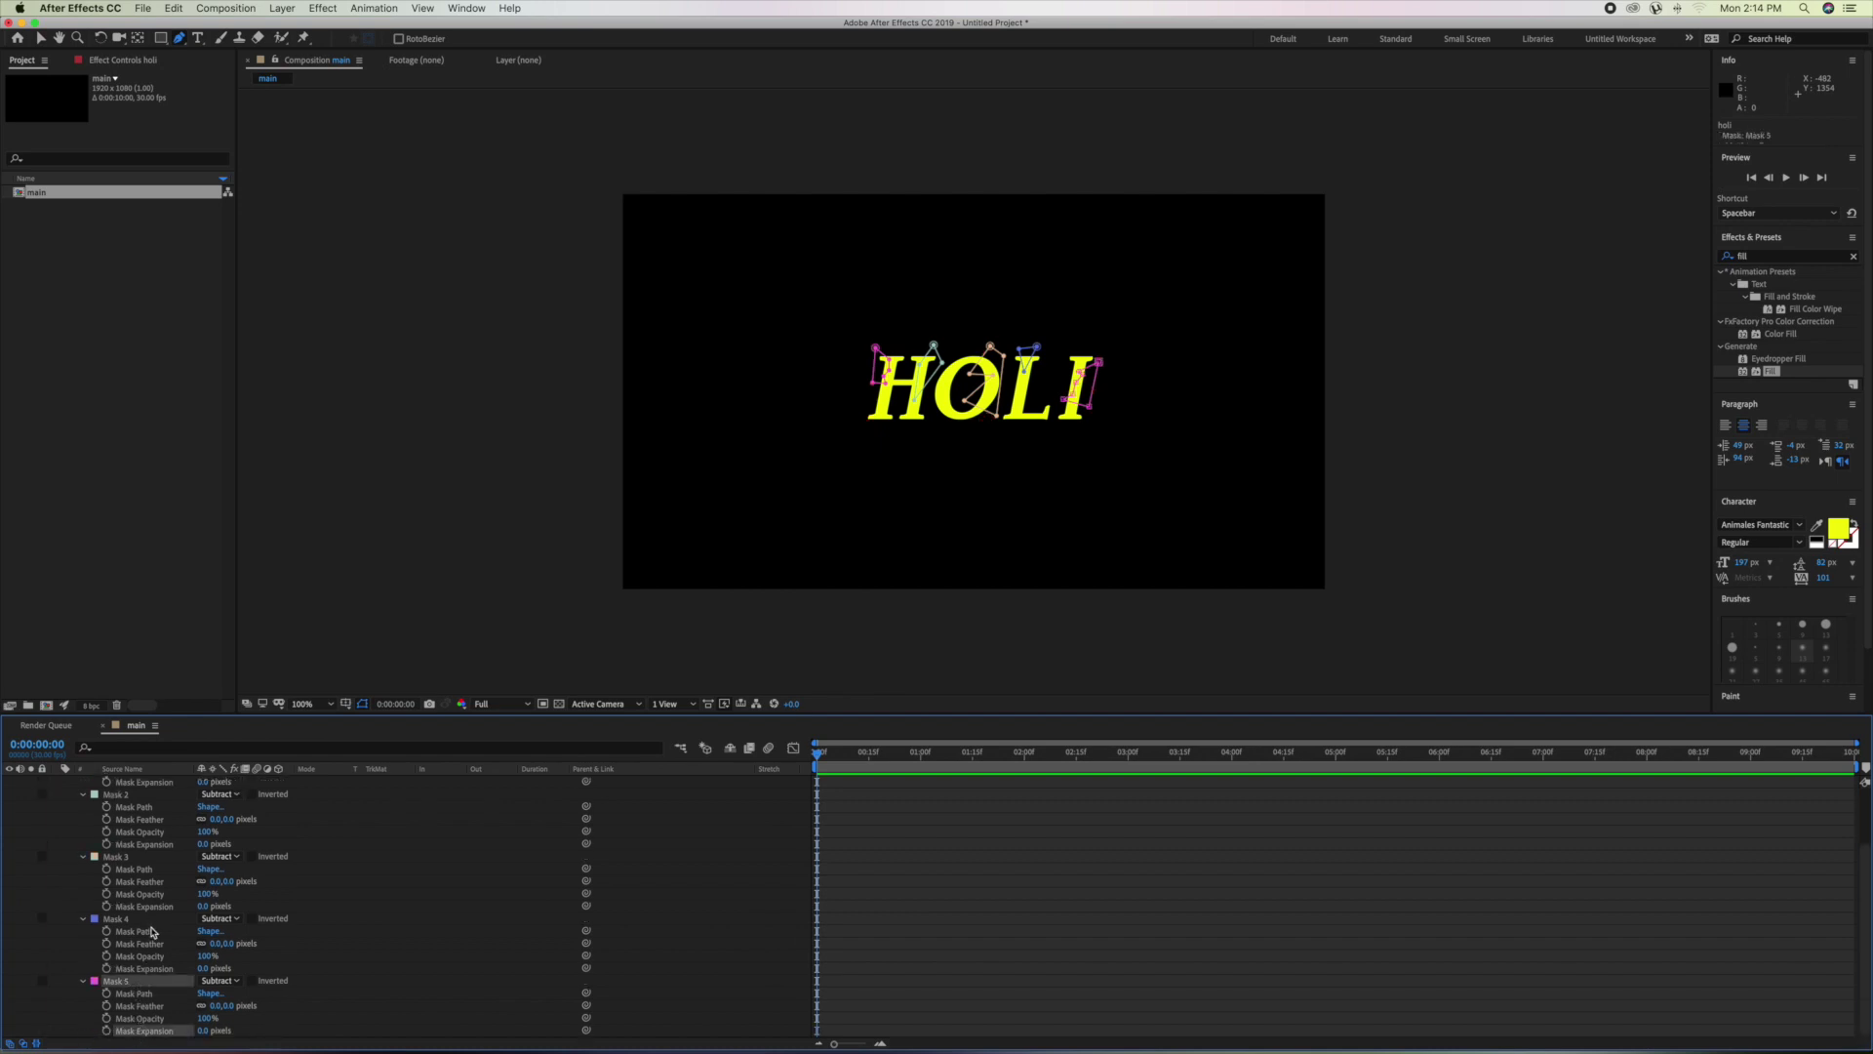
left_click(144, 968, "shift")
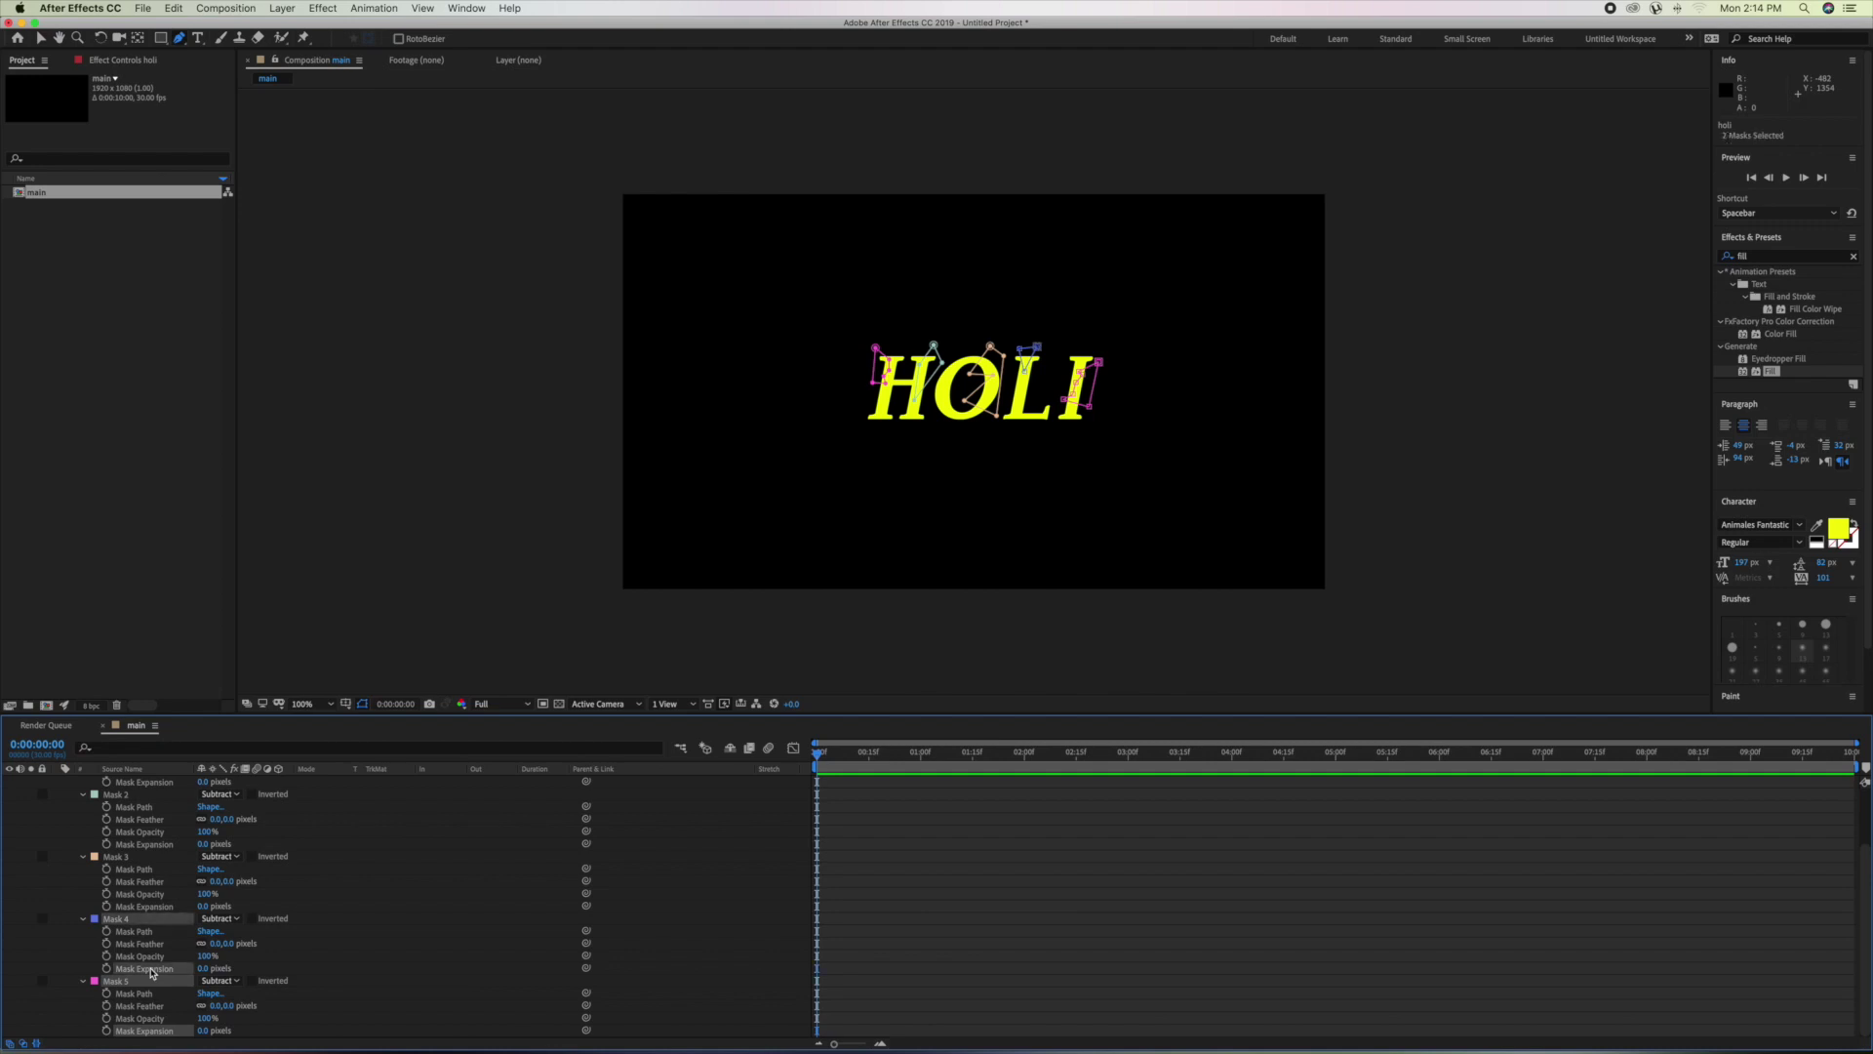
left_click(159, 906, "shift")
left_click(149, 845, "shift")
scroll(156, 849, "up", 3)
left_click(159, 858, "shift")
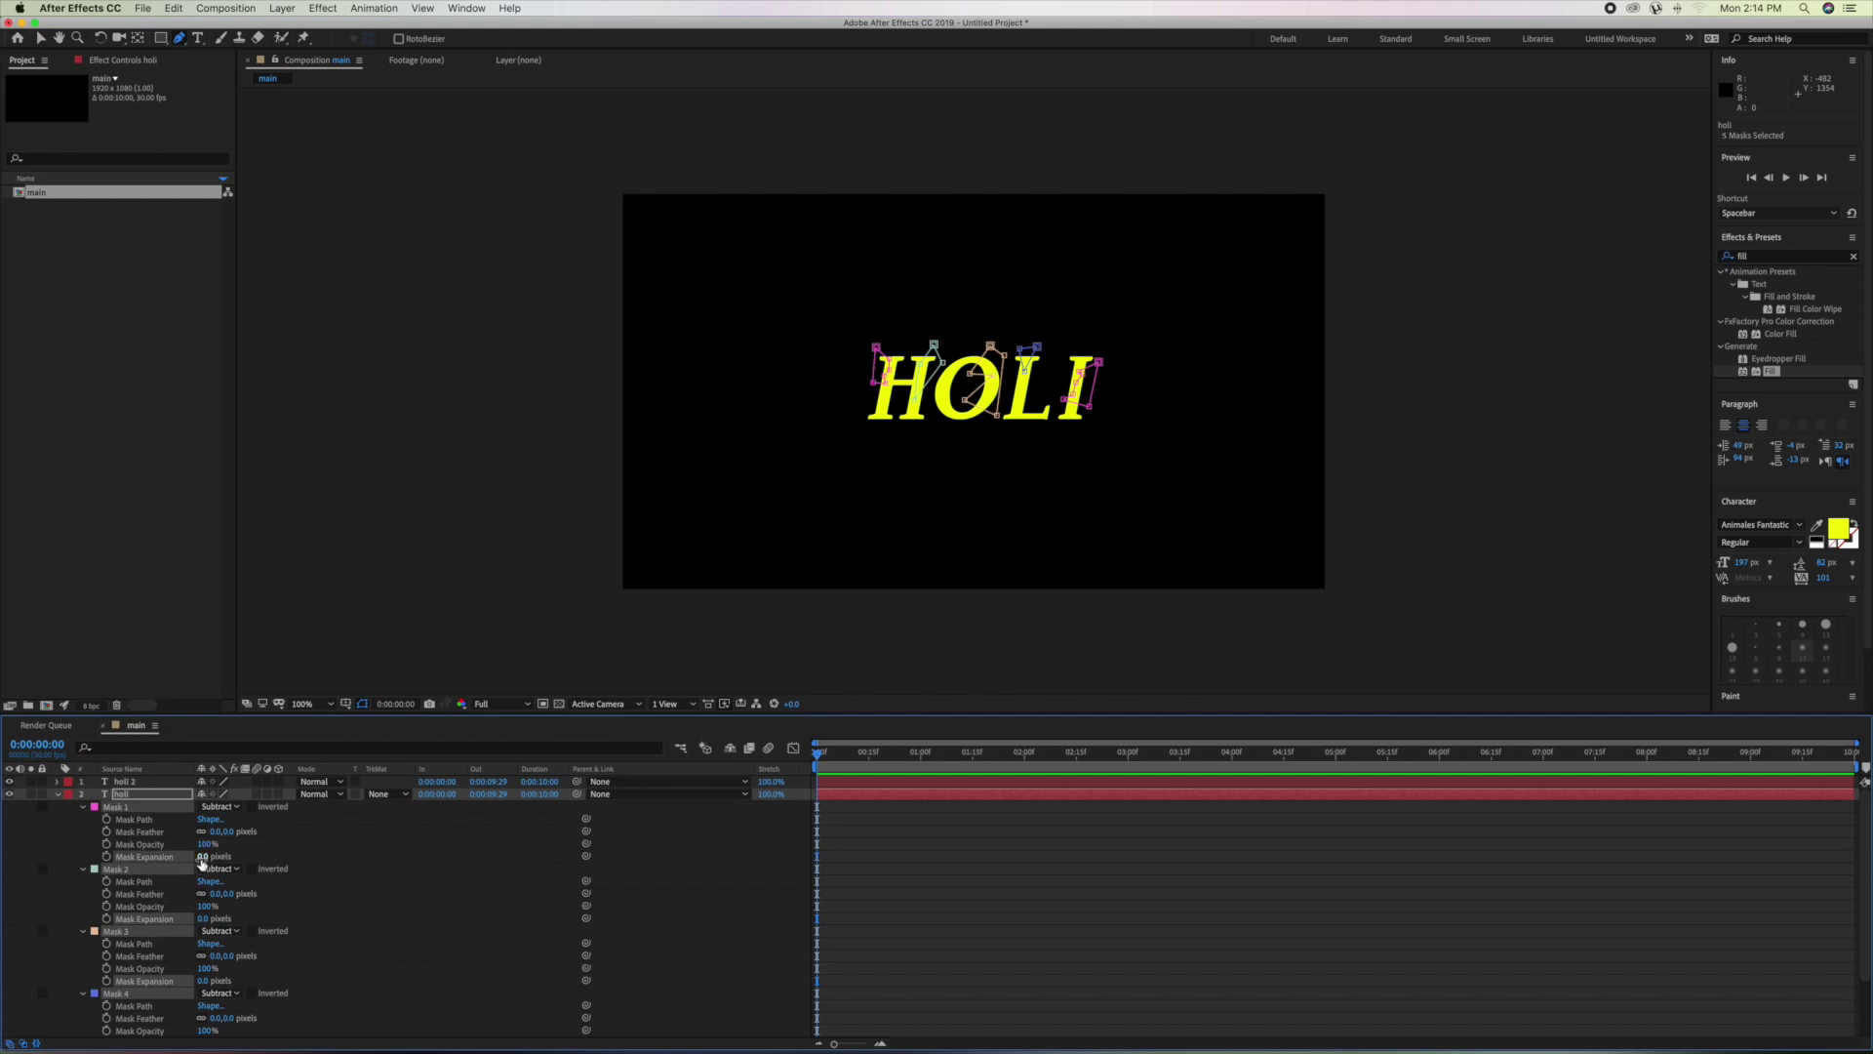
left_click(202, 857)
Set Mask Expansion on all five holi masks to -10 pixels.
type("-10")
left_click(454, 922)
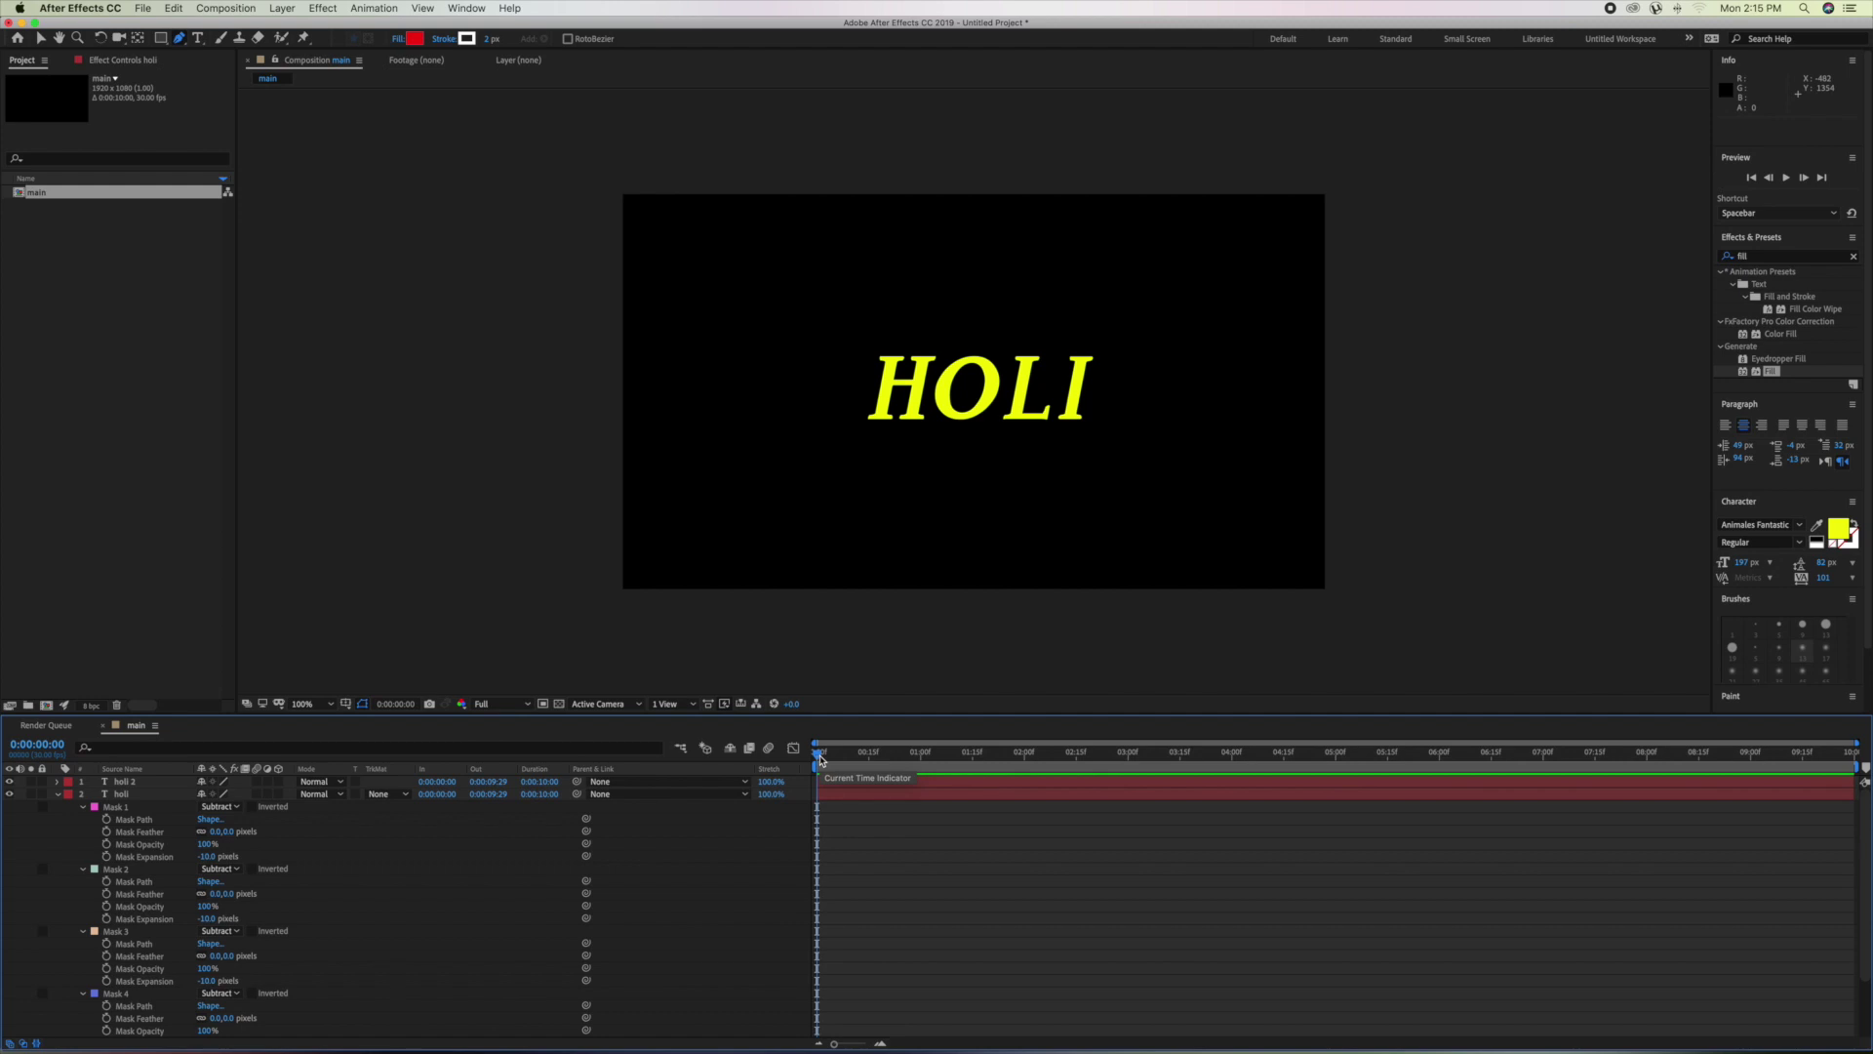
left_click(58, 793)
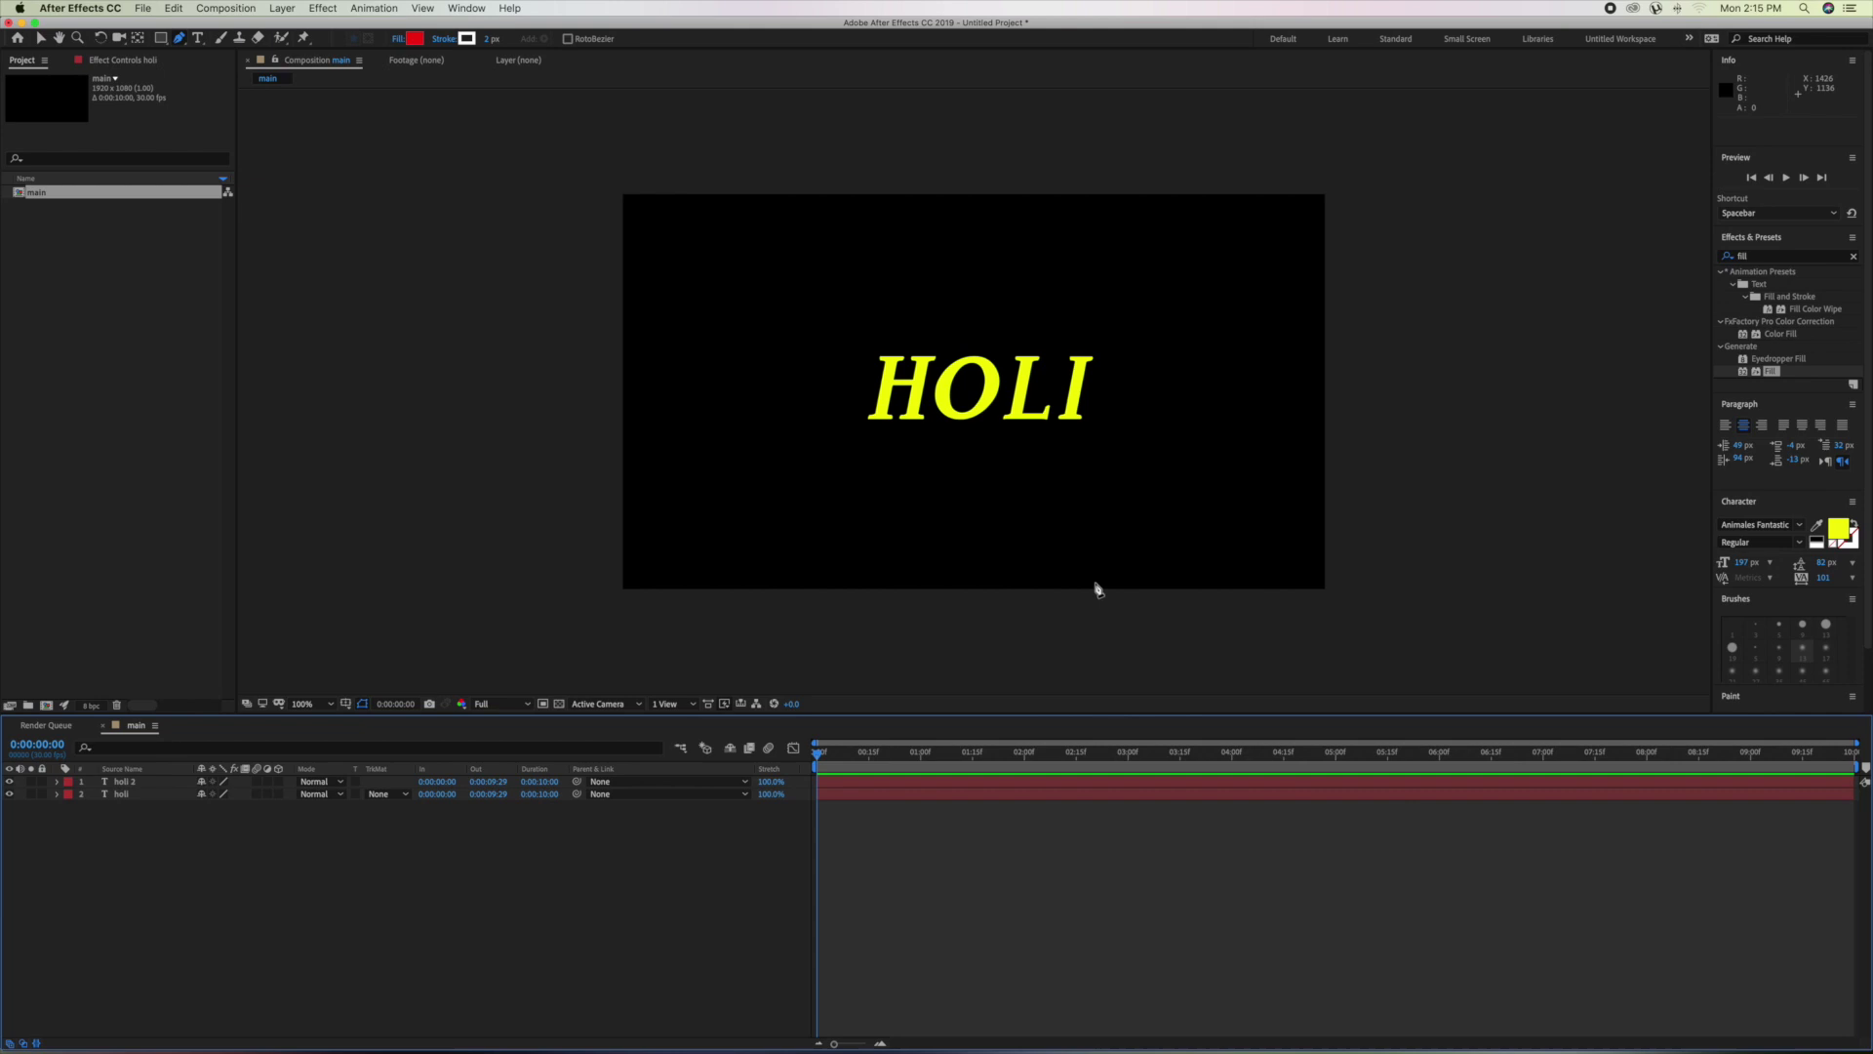
Search 'cc pi' and apply CC Pixel Polly to the holi 2 layer.
left_click(1719, 255)
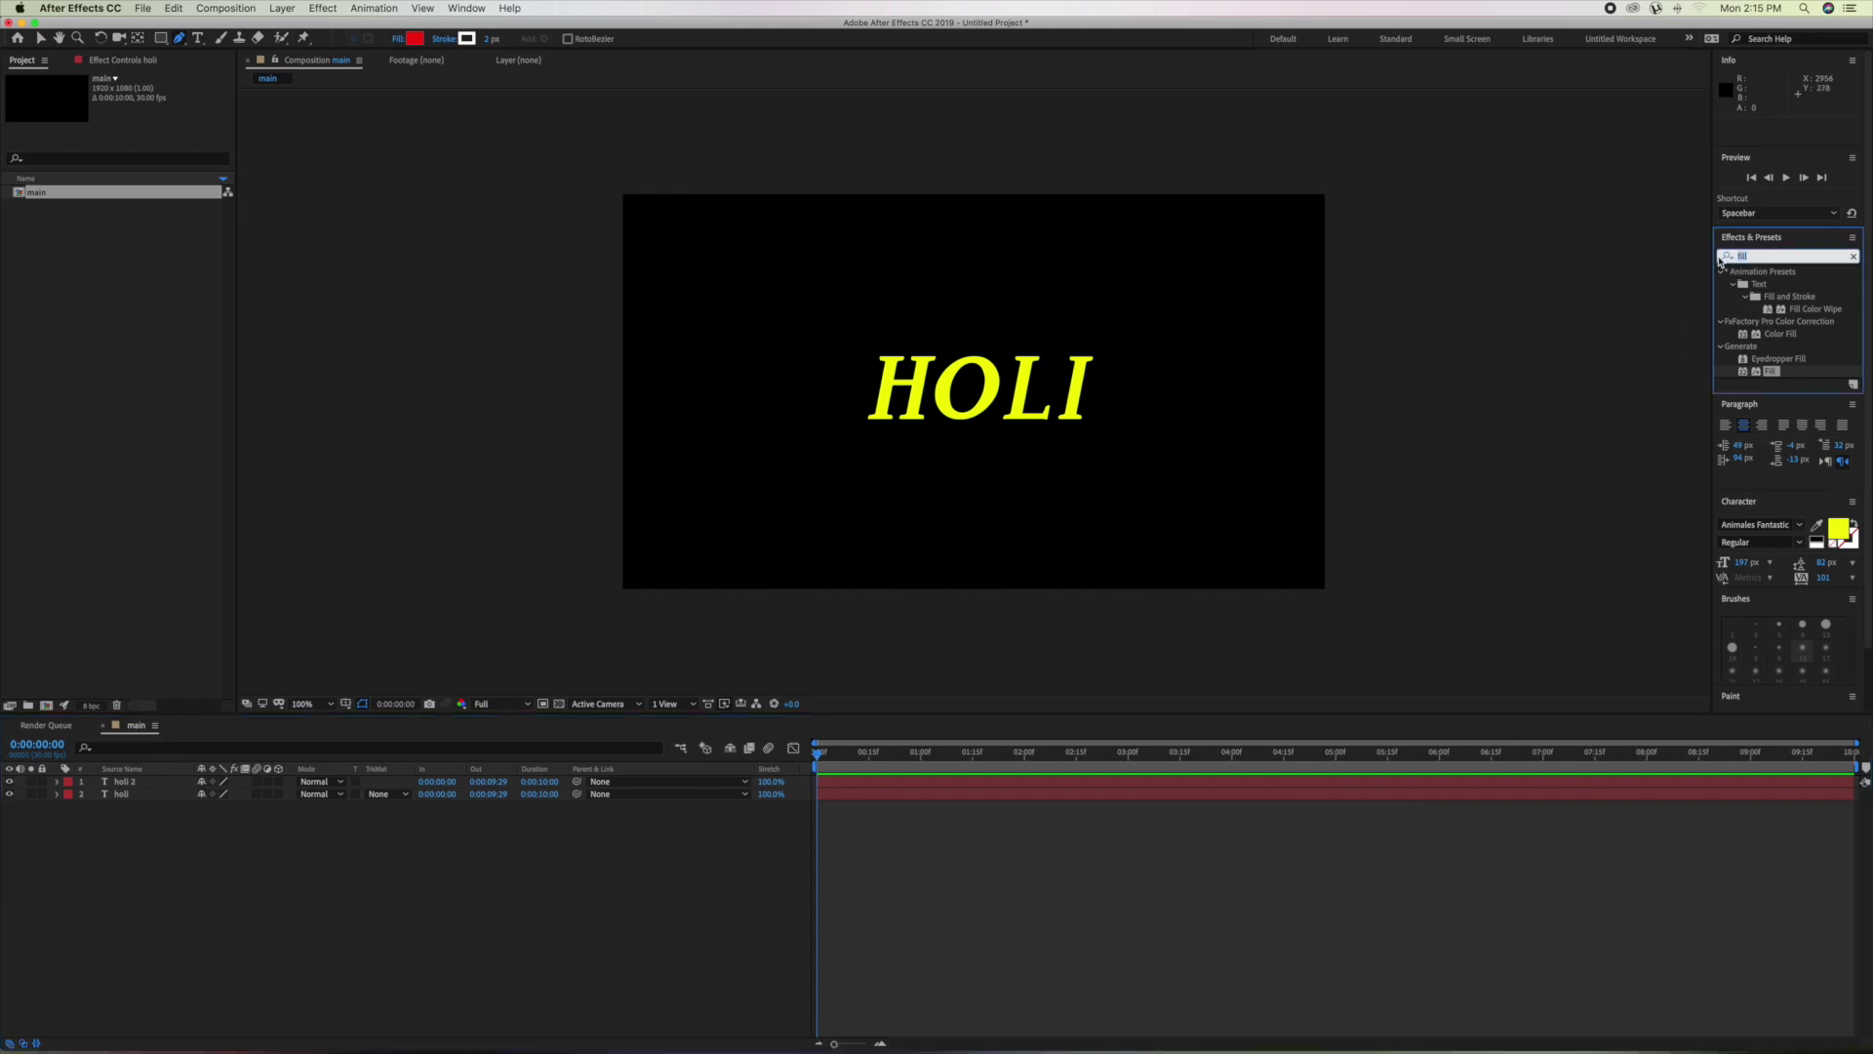
left_click(1719, 256)
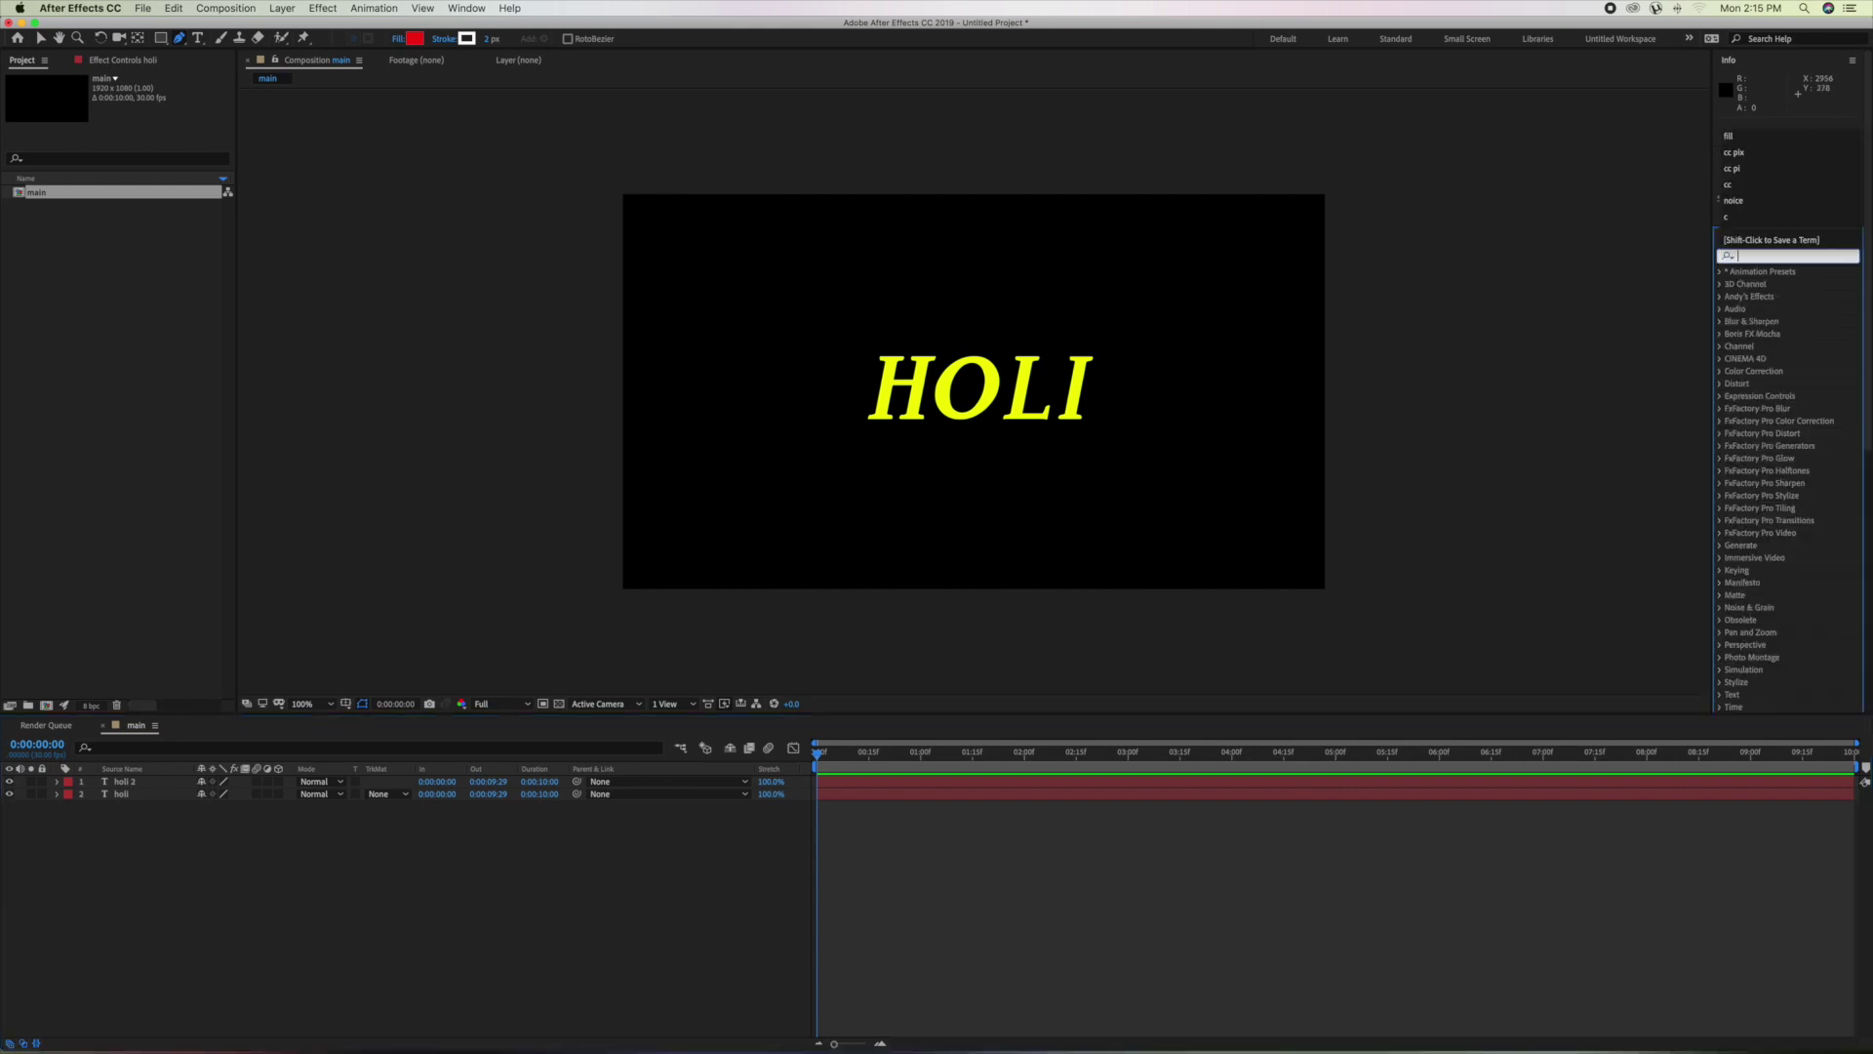
type("cc pi")
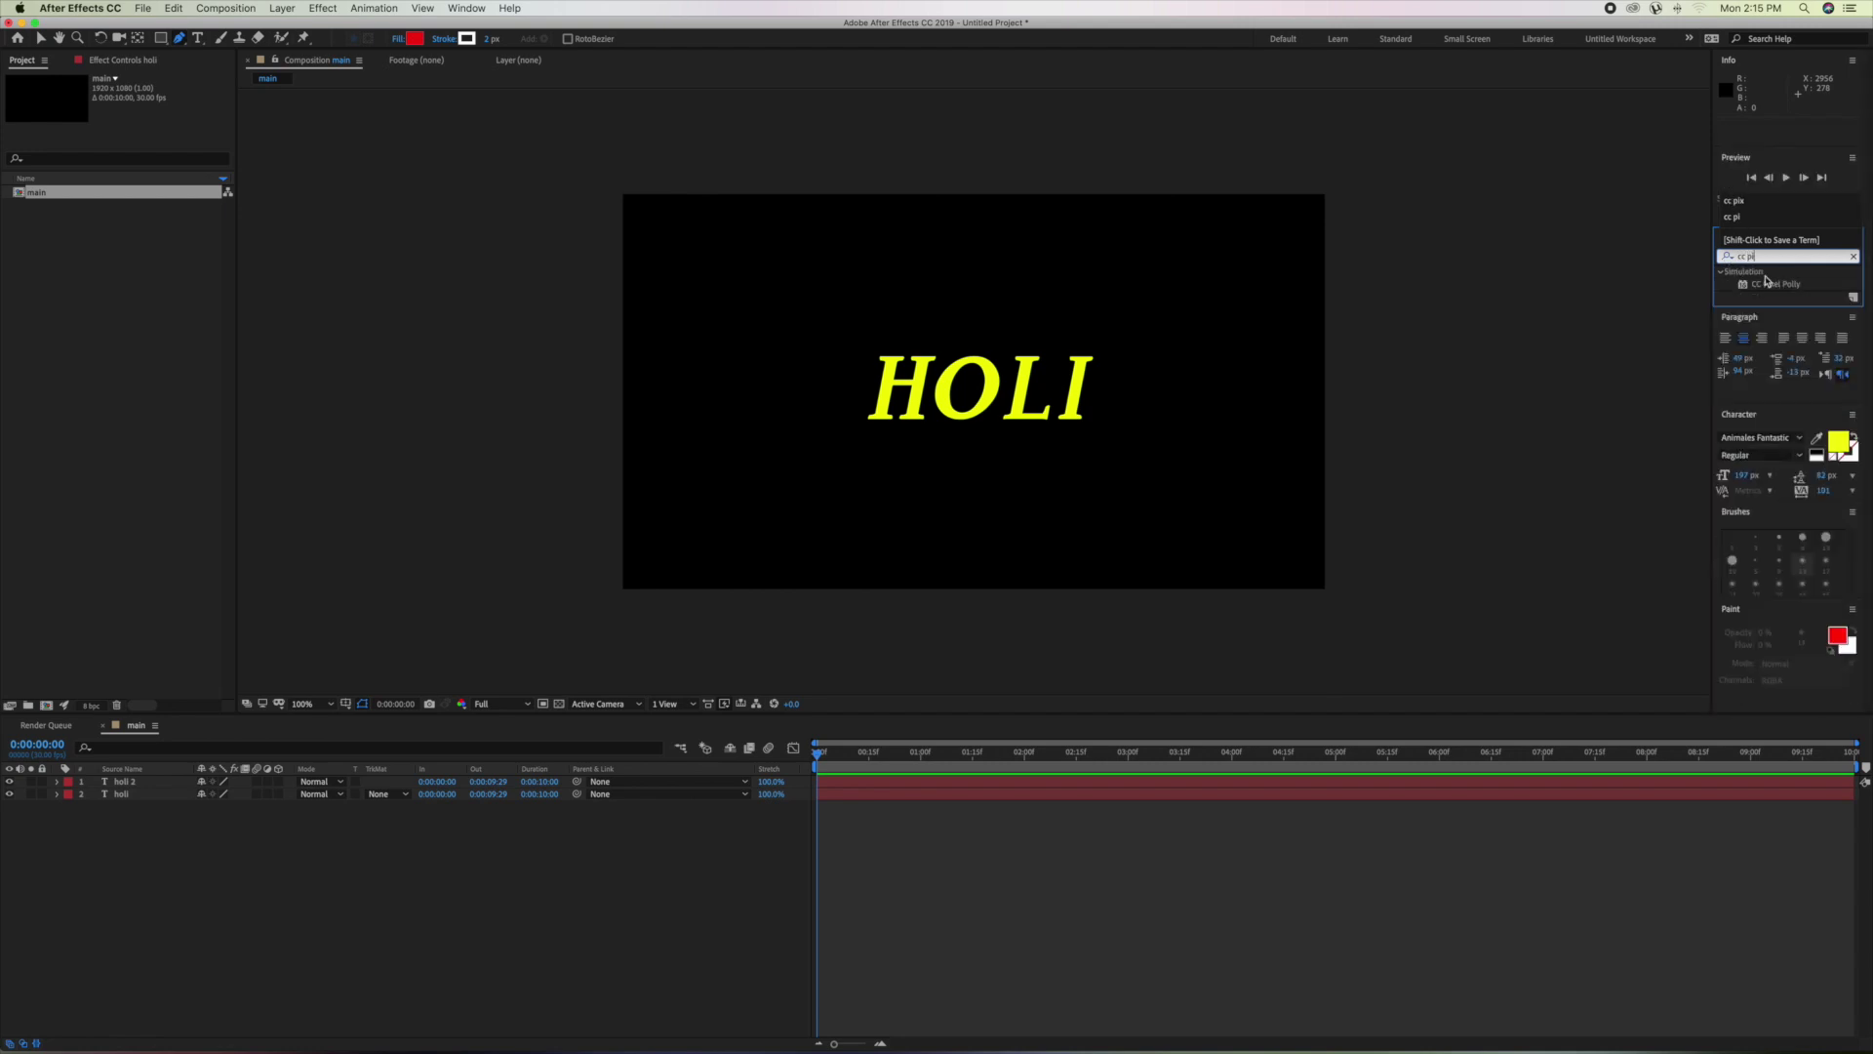
left_click(1792, 285)
left_click_drag(1792, 292, 132, 787)
left_click(132, 786)
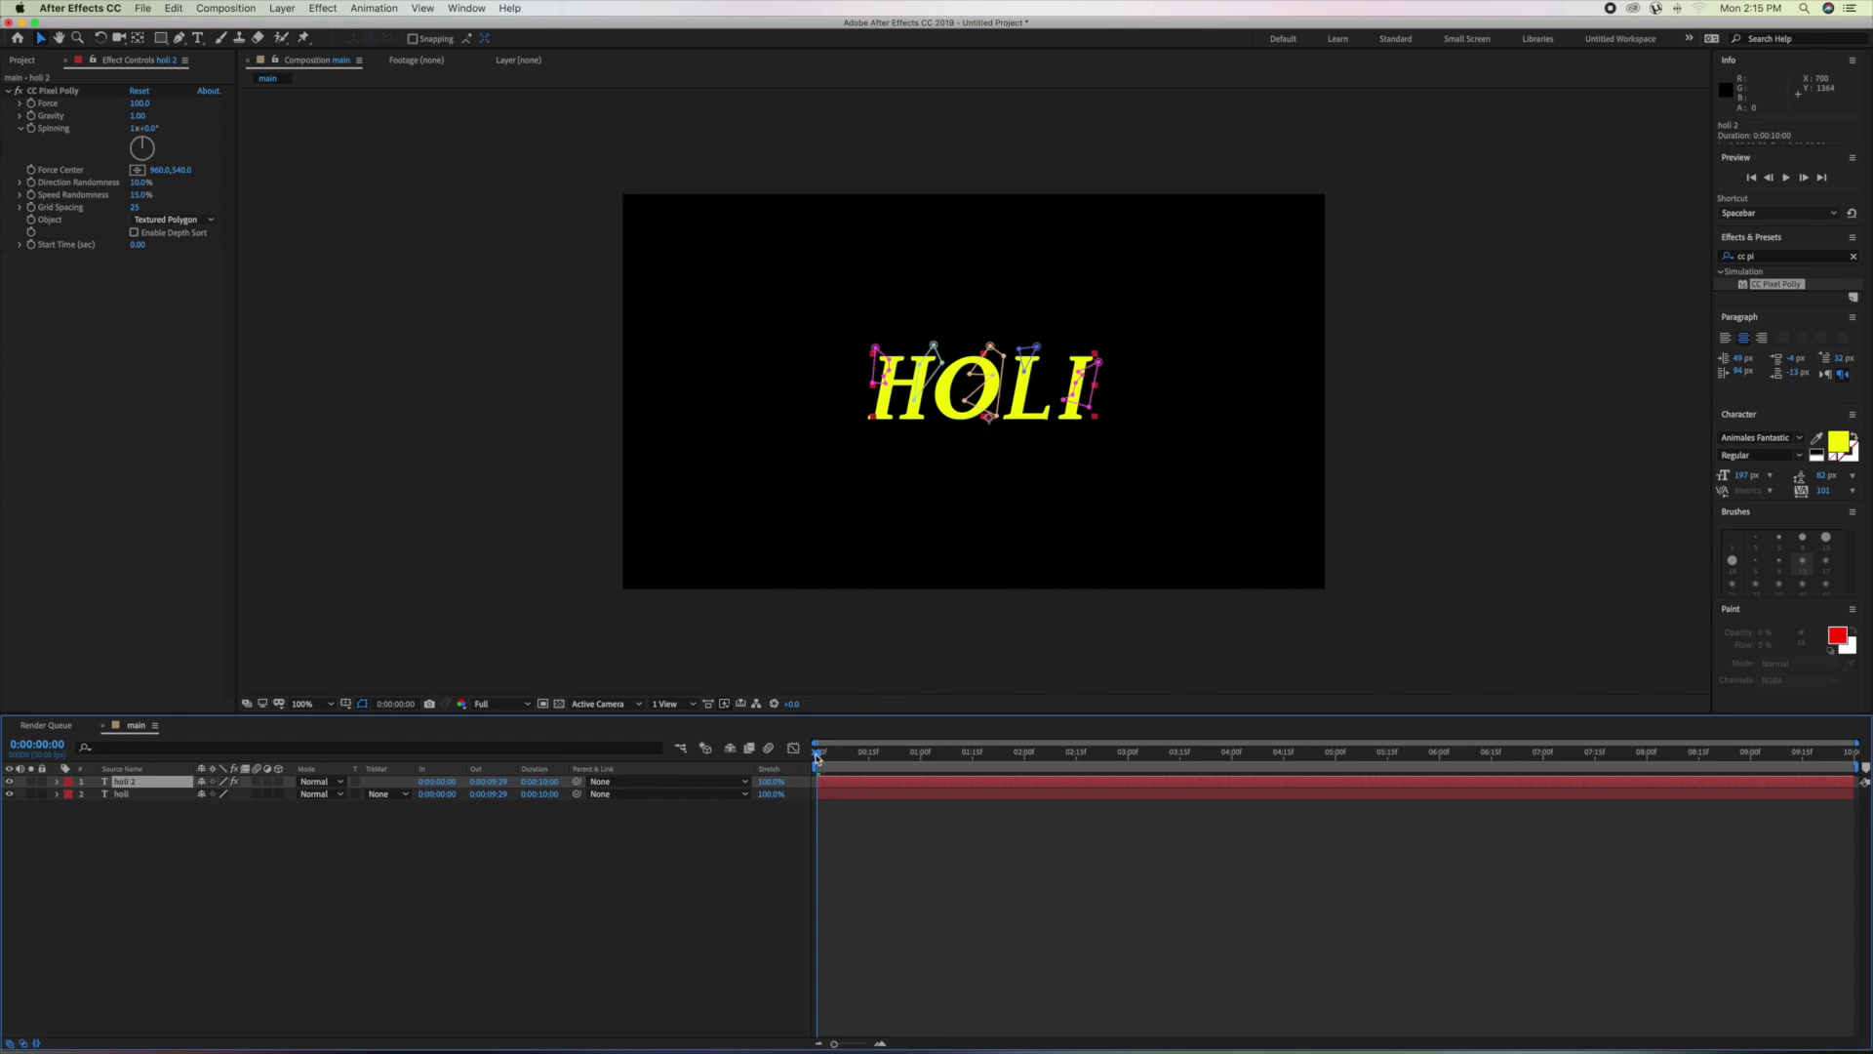
Set CC Pixel Polly's Force to 3, Gravity to 0.02 and Spinning to 1x+19°.
left_click_drag(817, 758, 844, 762)
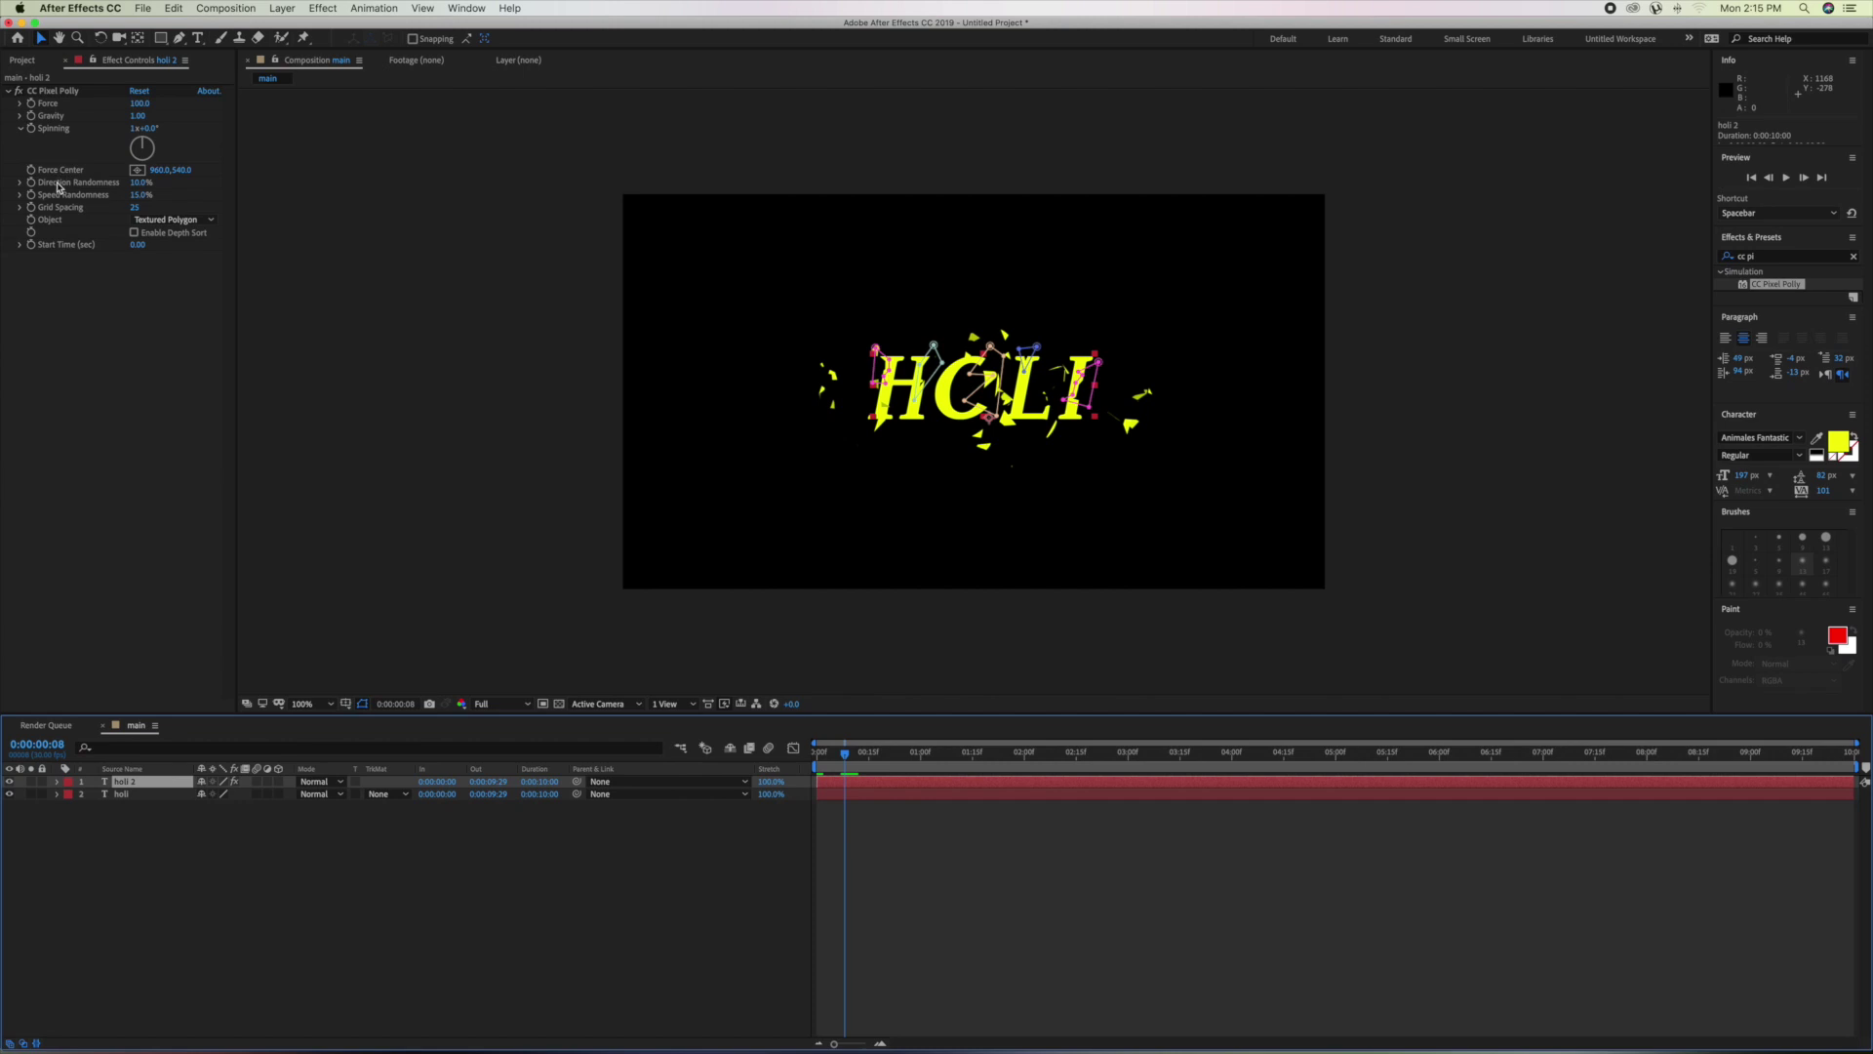
left_click(141, 105)
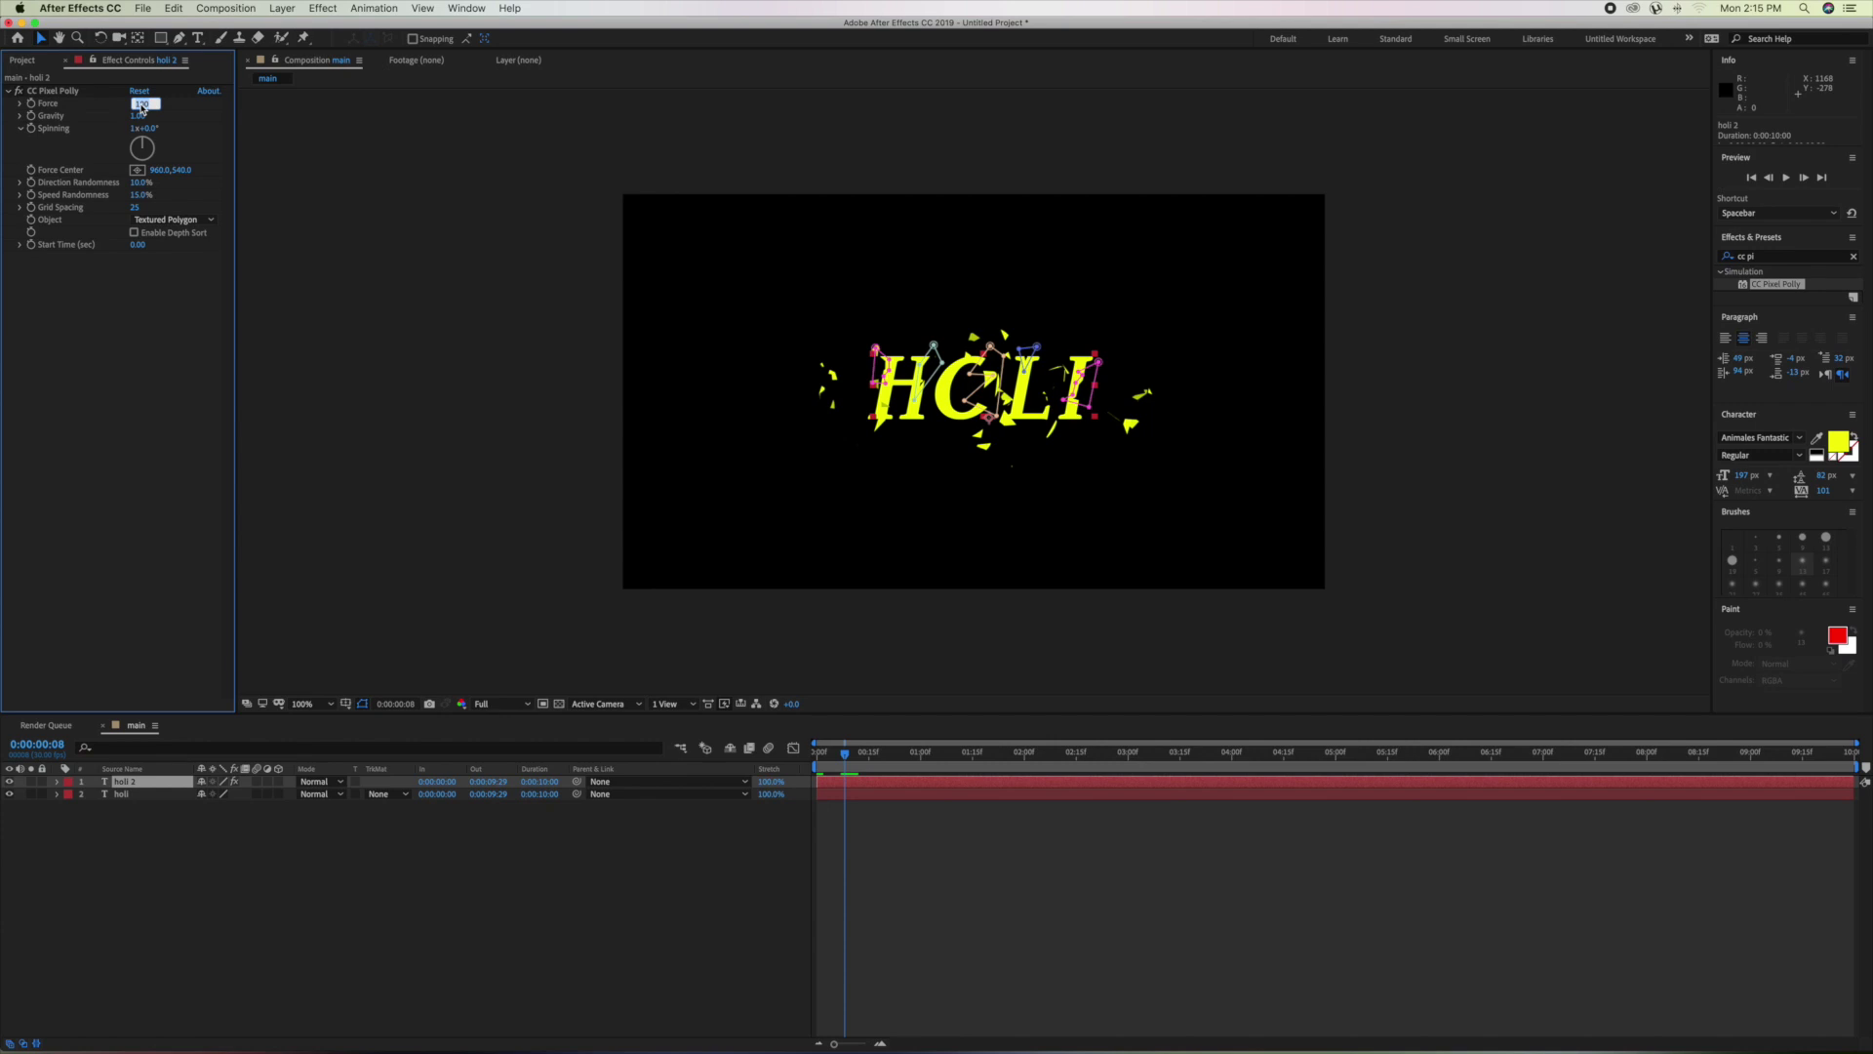
type("5")
key("Return")
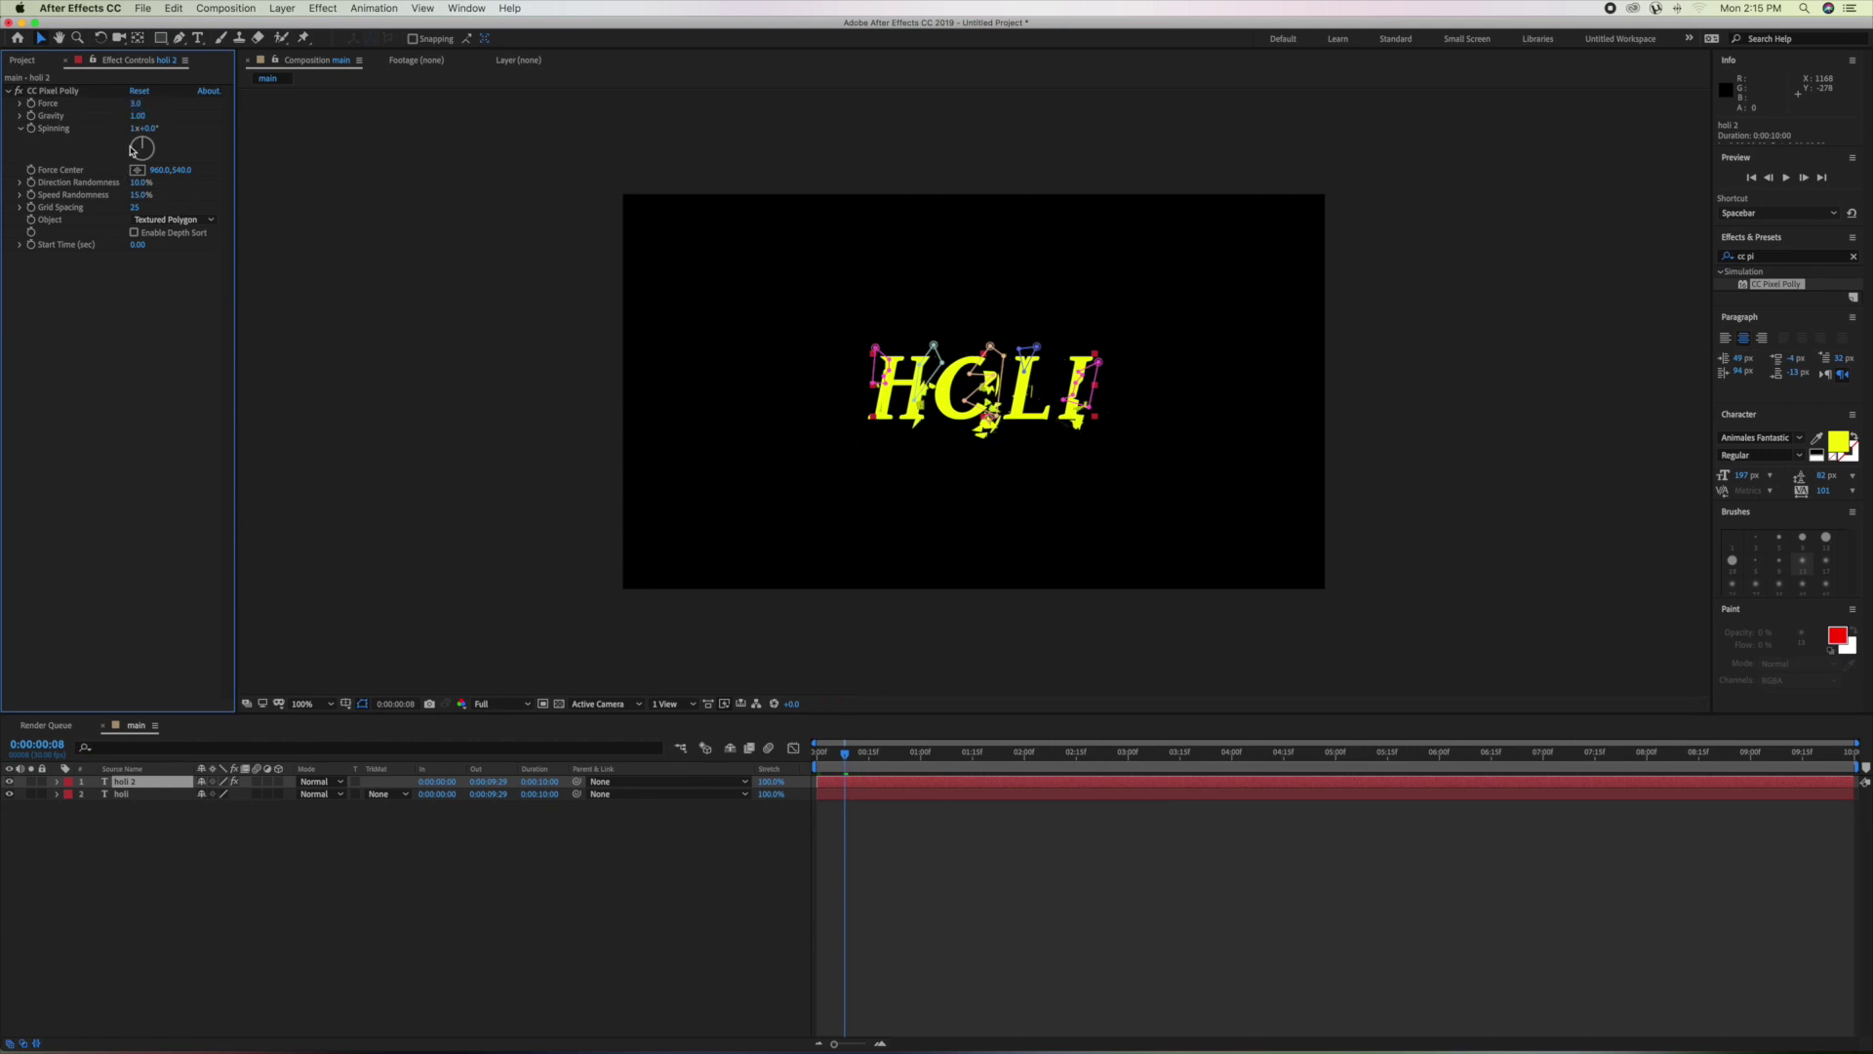
left_click(137, 116)
type("2")
key("Return")
left_click(147, 128)
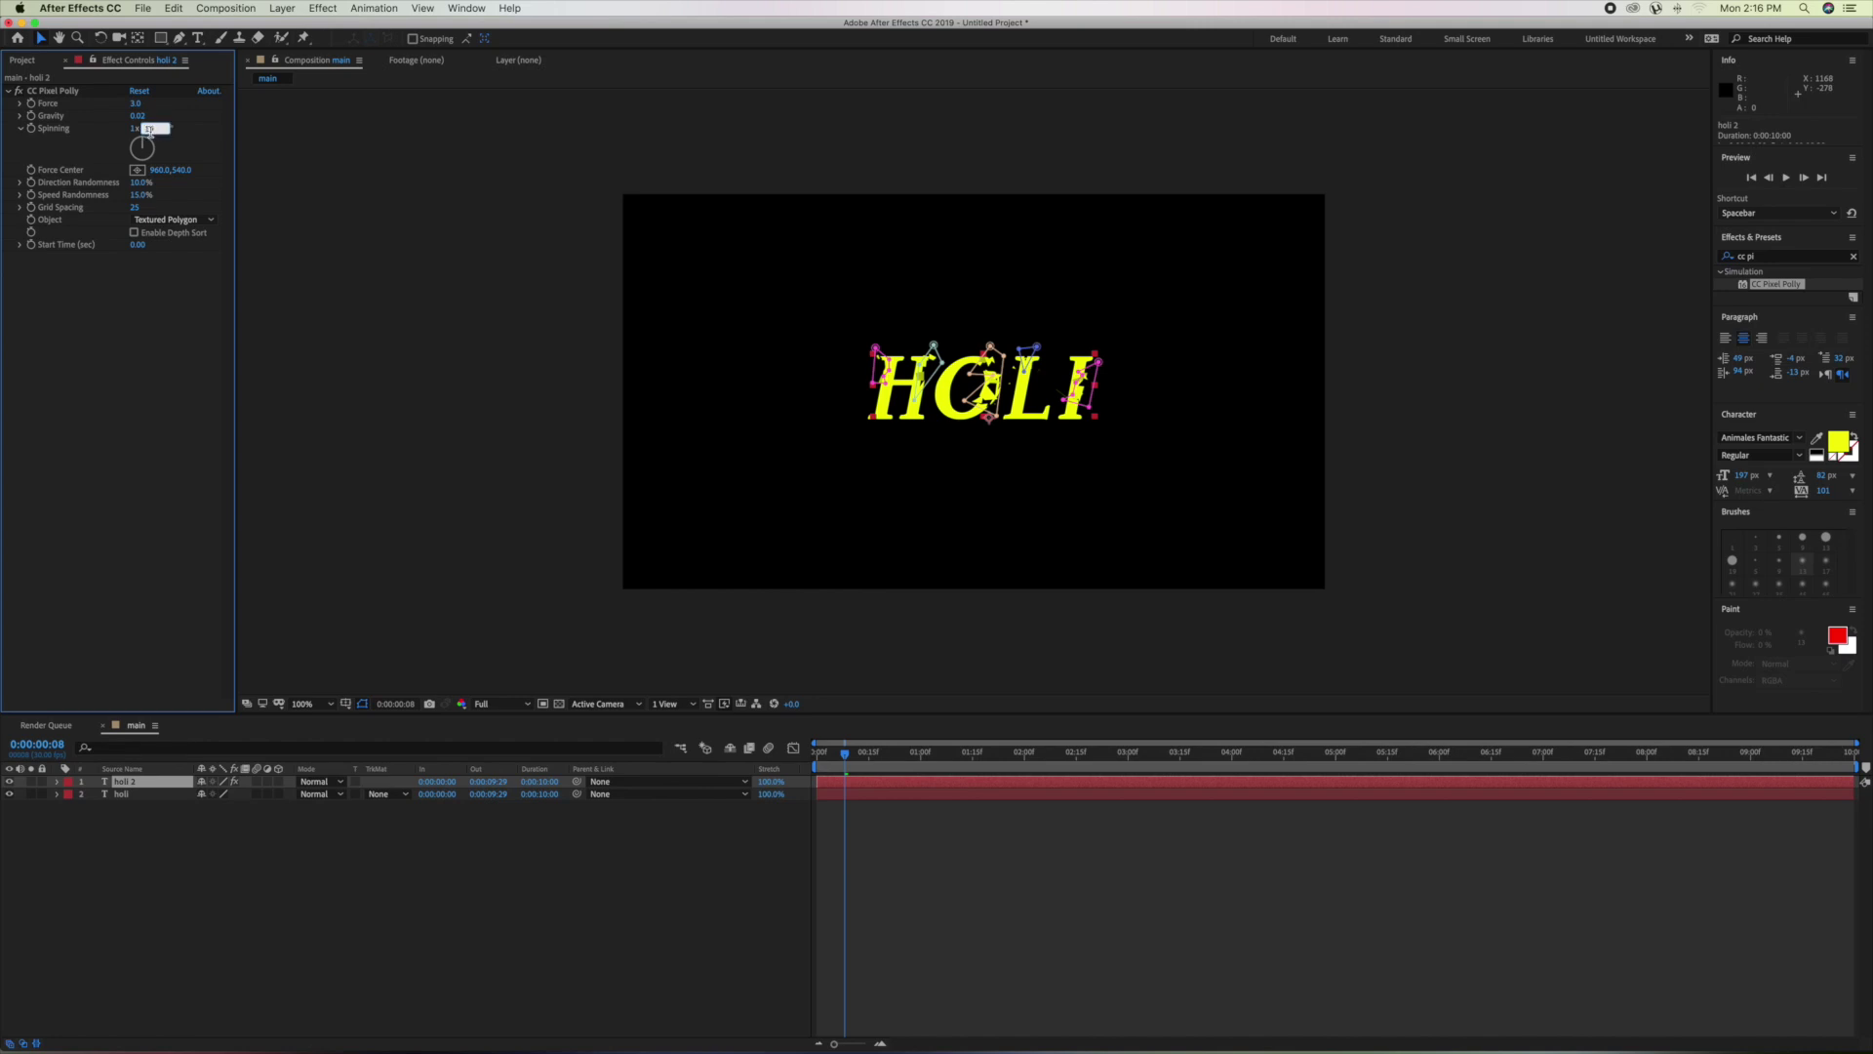
key("Return")
Set Direction Randomness to 15% and Speed Randomness to 90%.
left_click(139, 183)
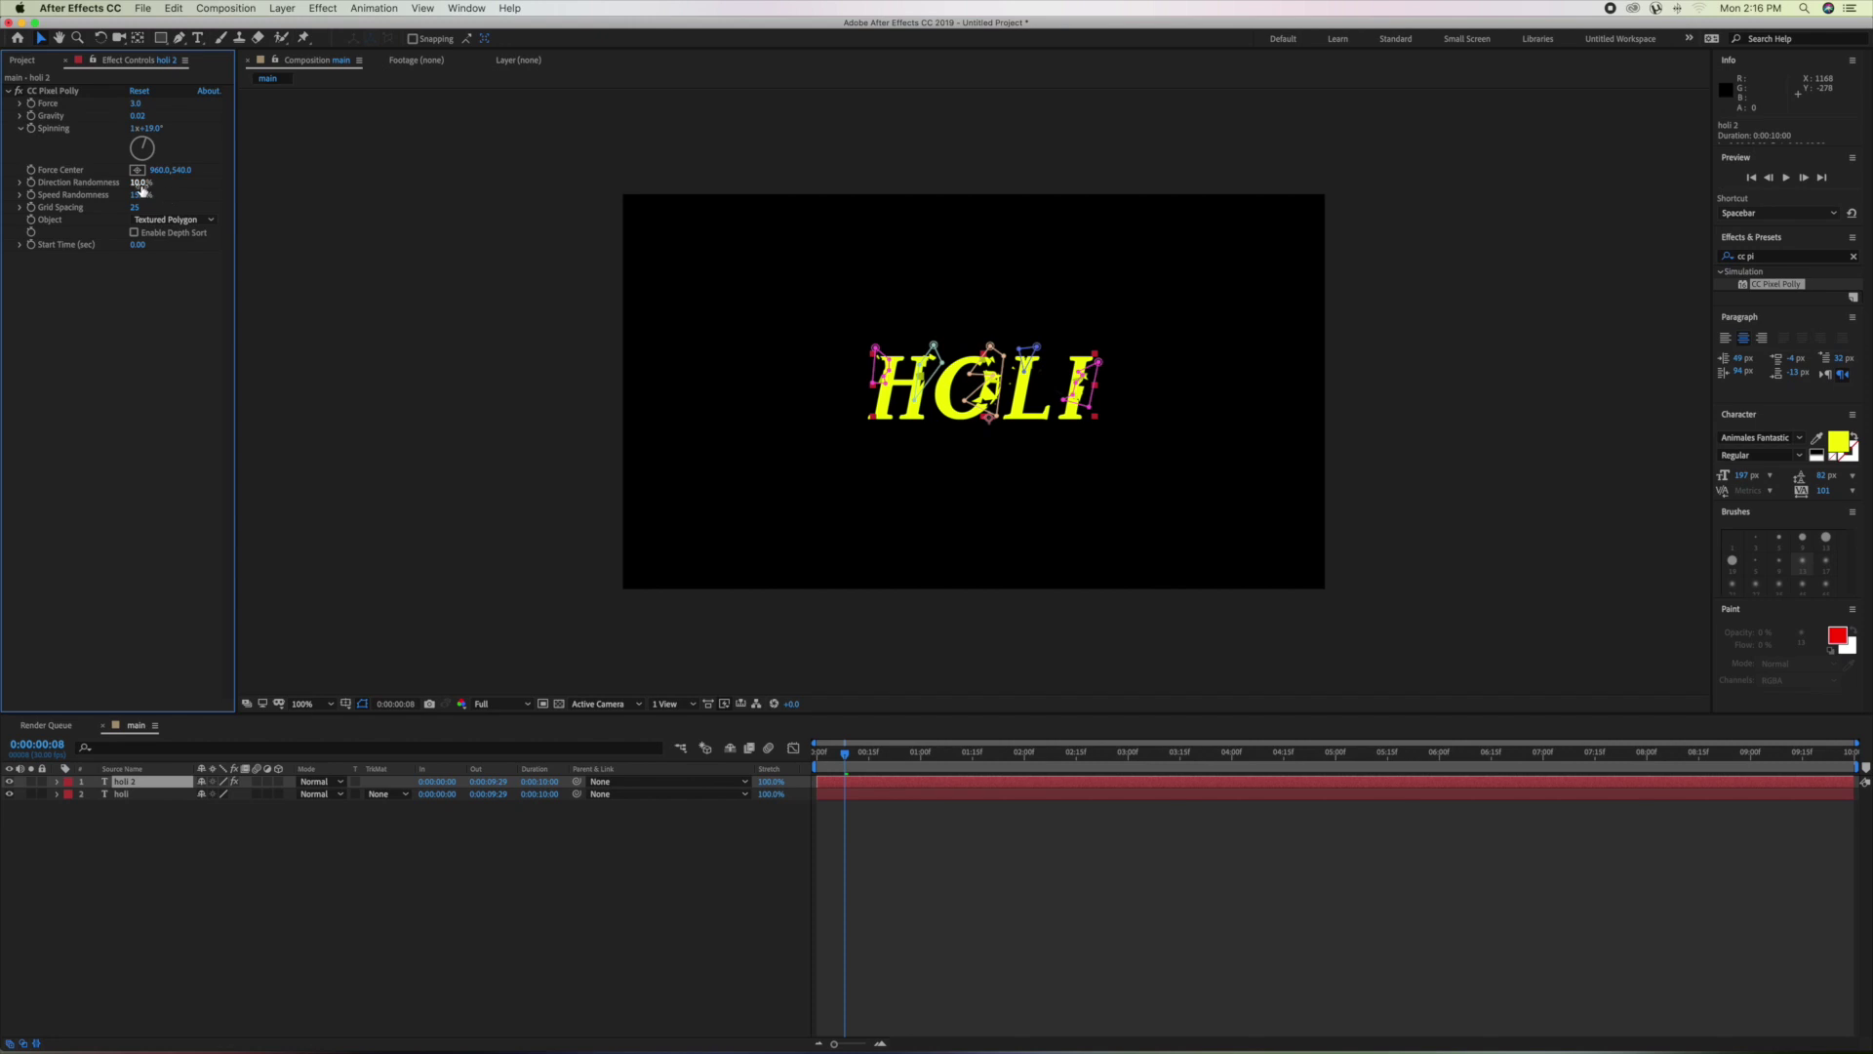
left_click(141, 183)
type("15")
left_click(140, 195)
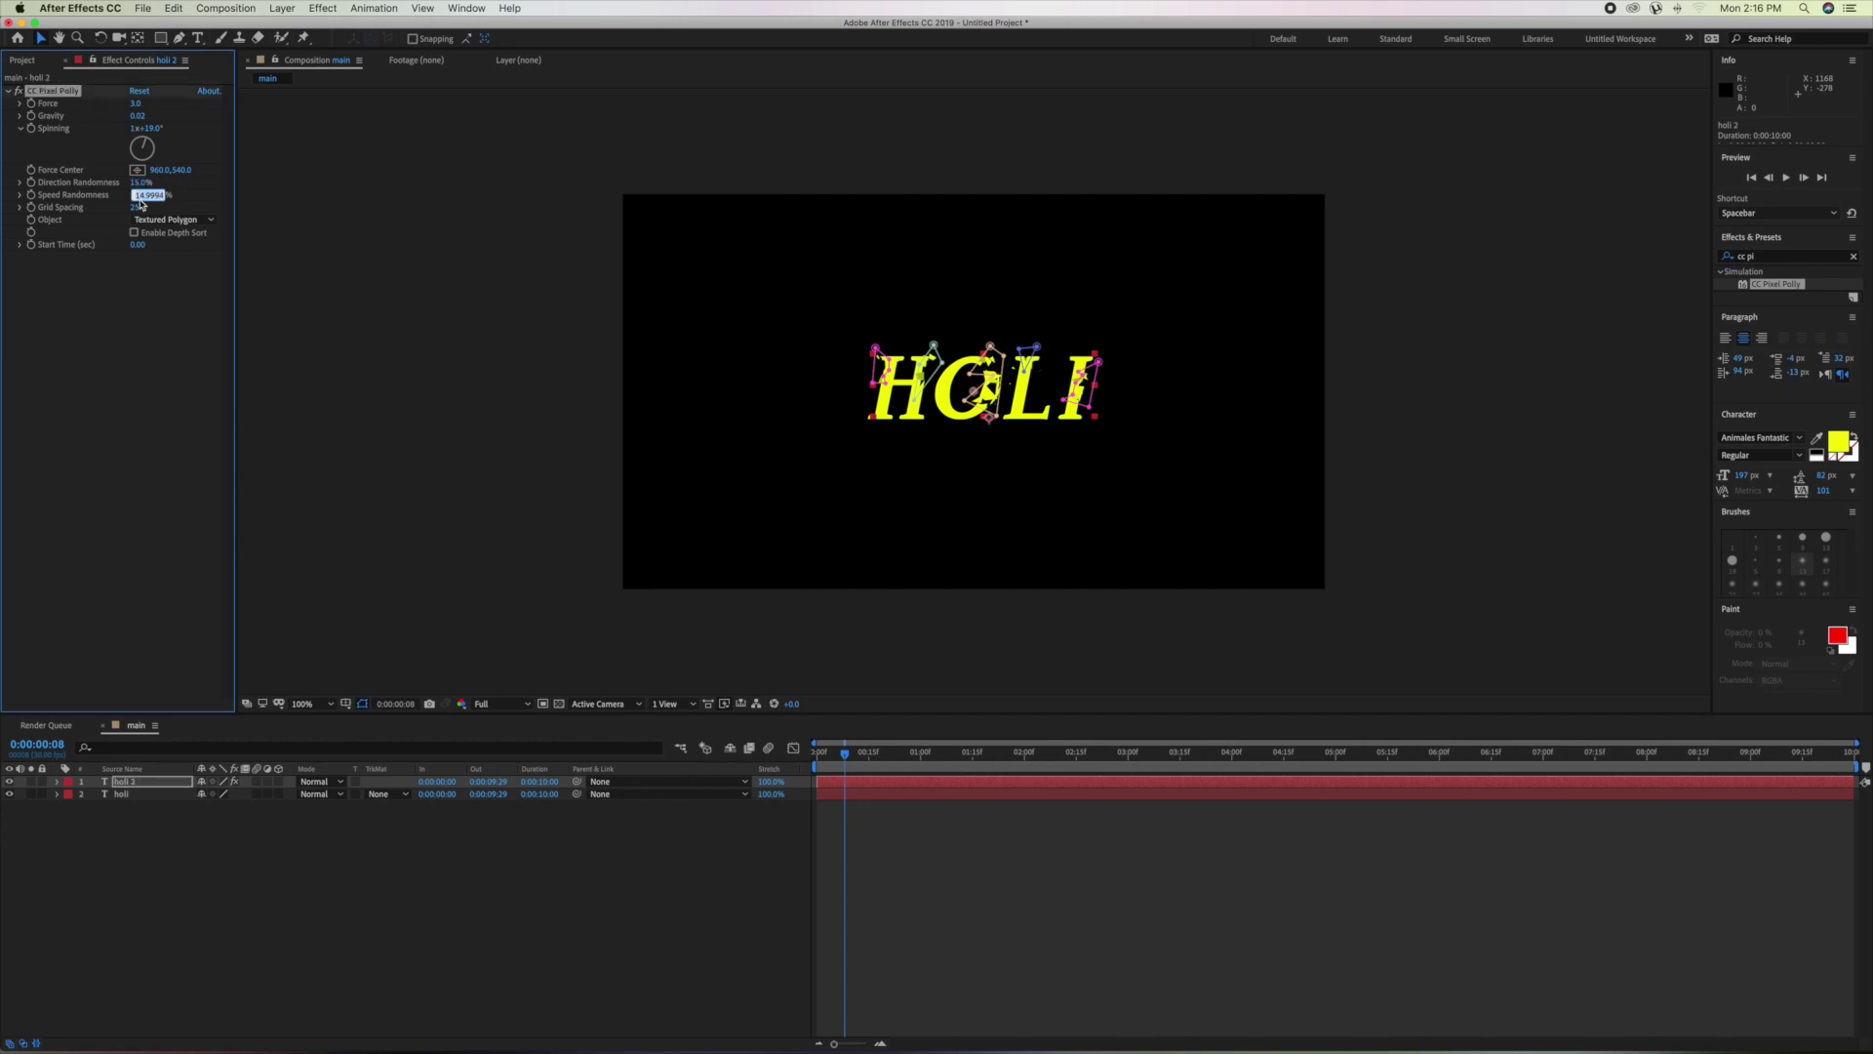
type("90")
left_click(178, 377)
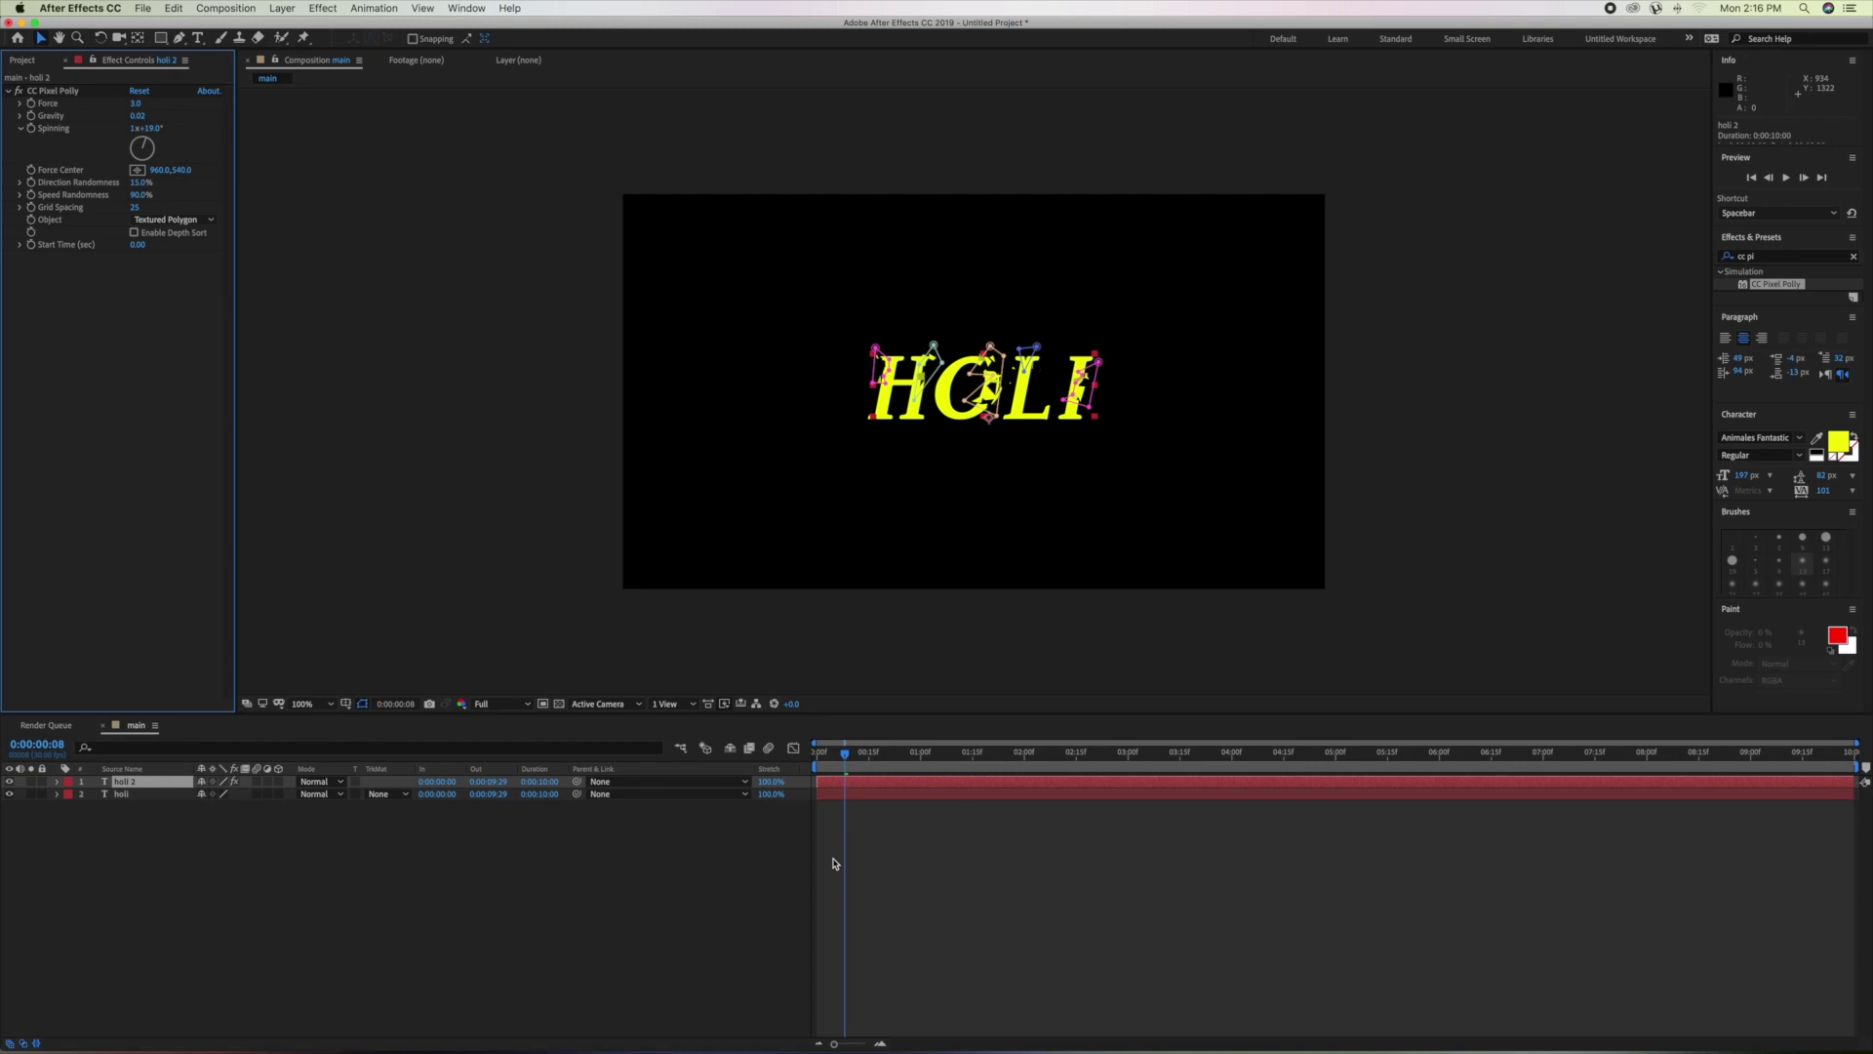
Preview the shatter, then set CC Pixel Polly's Start Time to 3 seconds.
left_click(844, 759)
mouse_move(845, 759)
left_mouse_down()
mouse_move(1023, 759)
mouse_move(972, 778)
left_mouse_up()
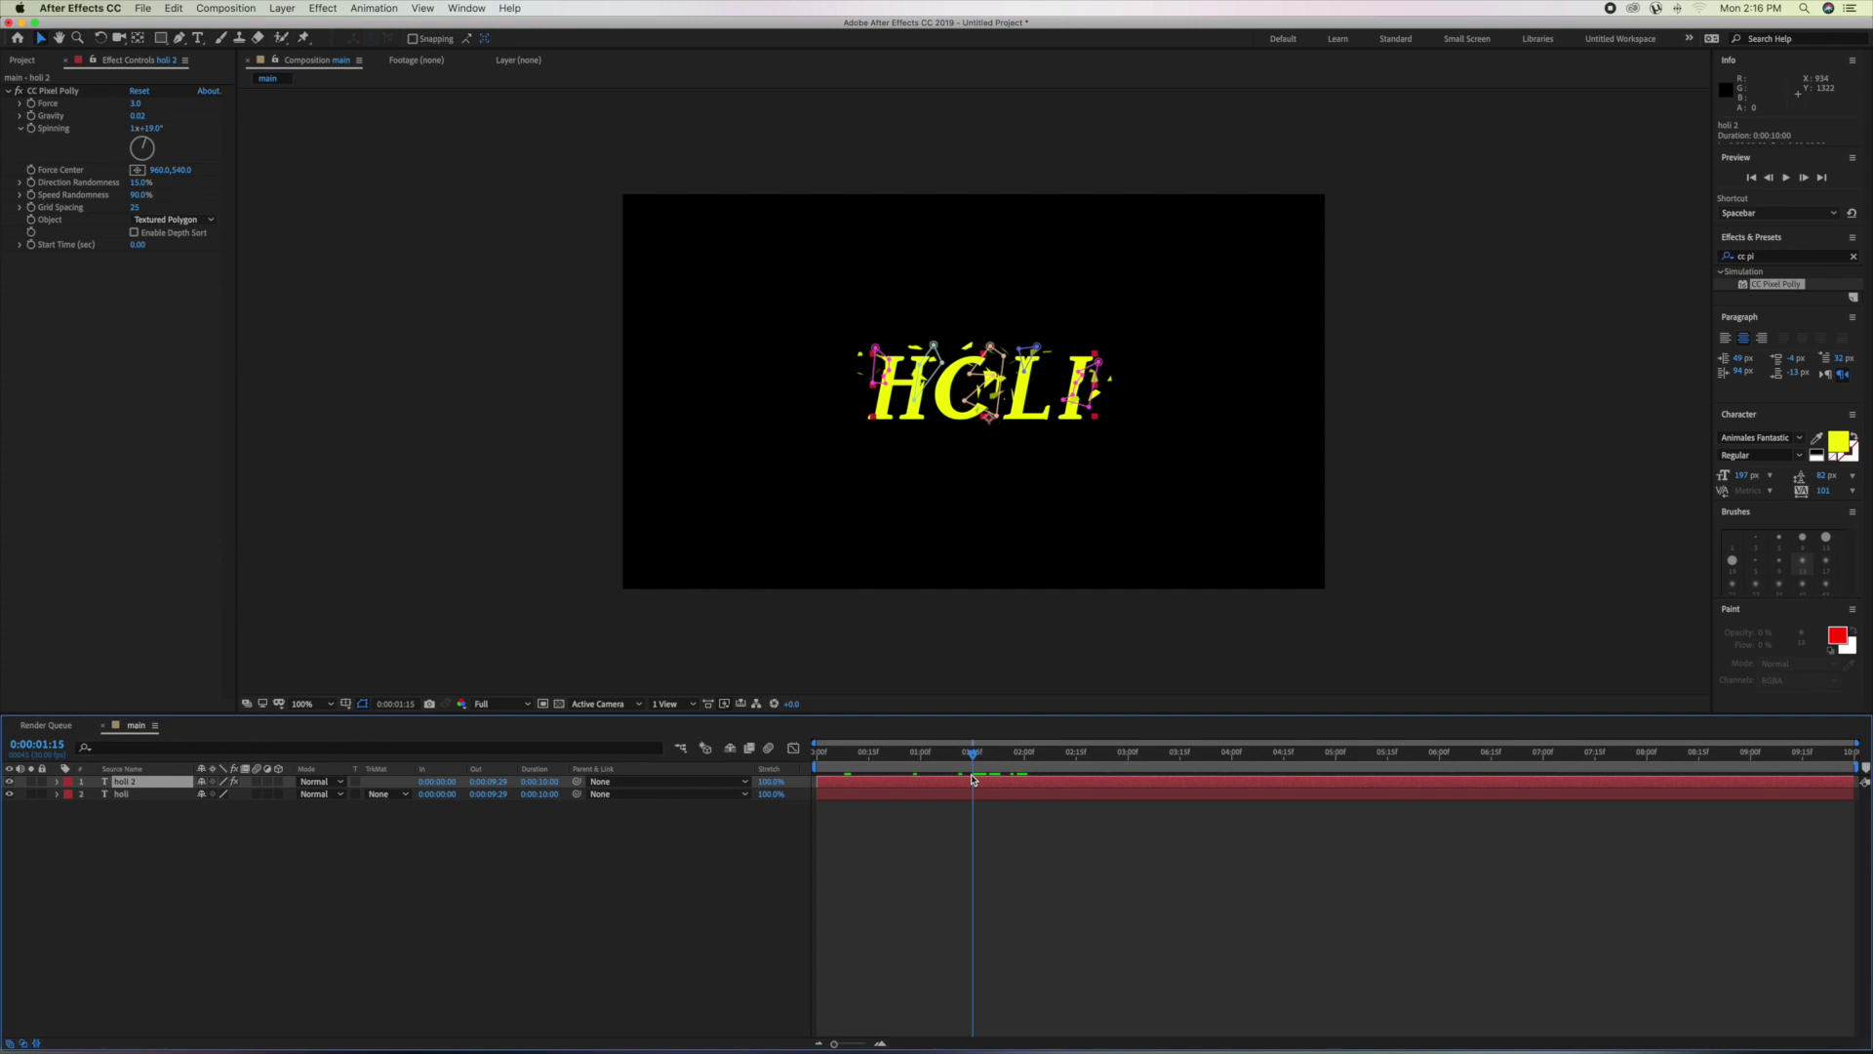
left_click(137, 246)
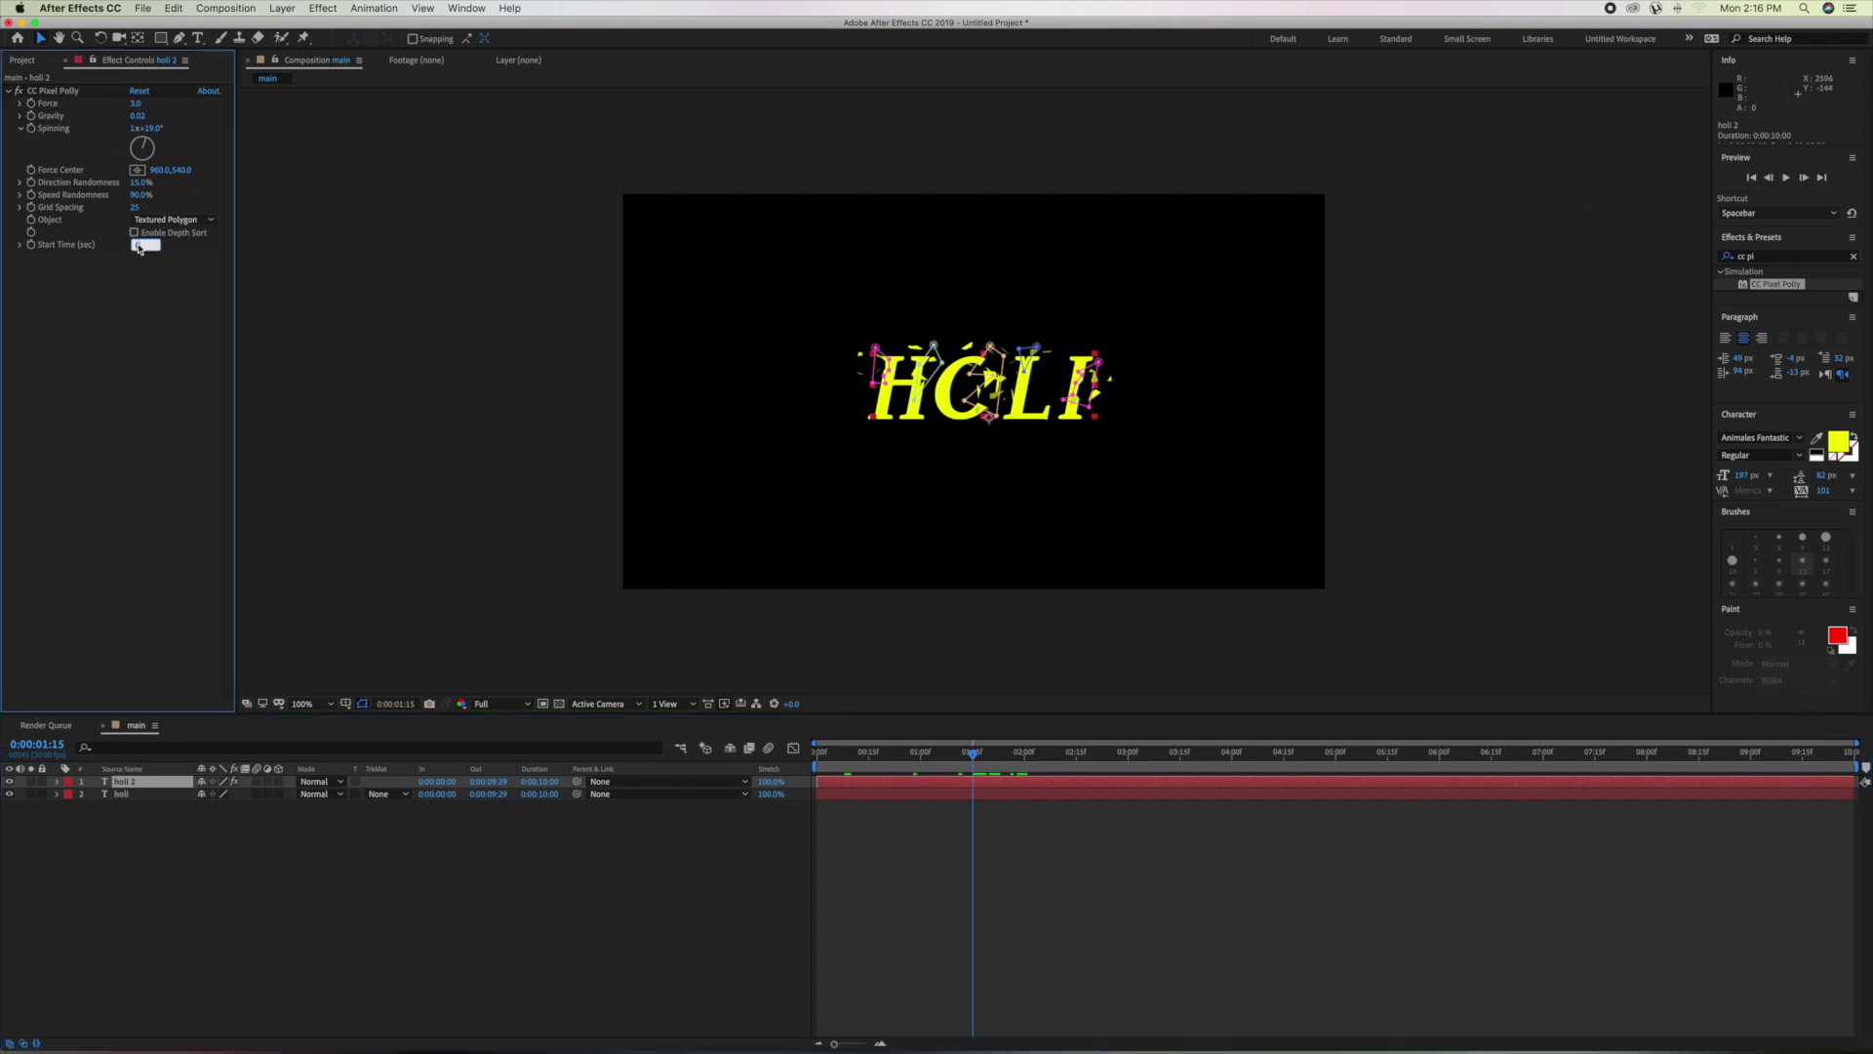
type("3.50")
left_click(210, 925)
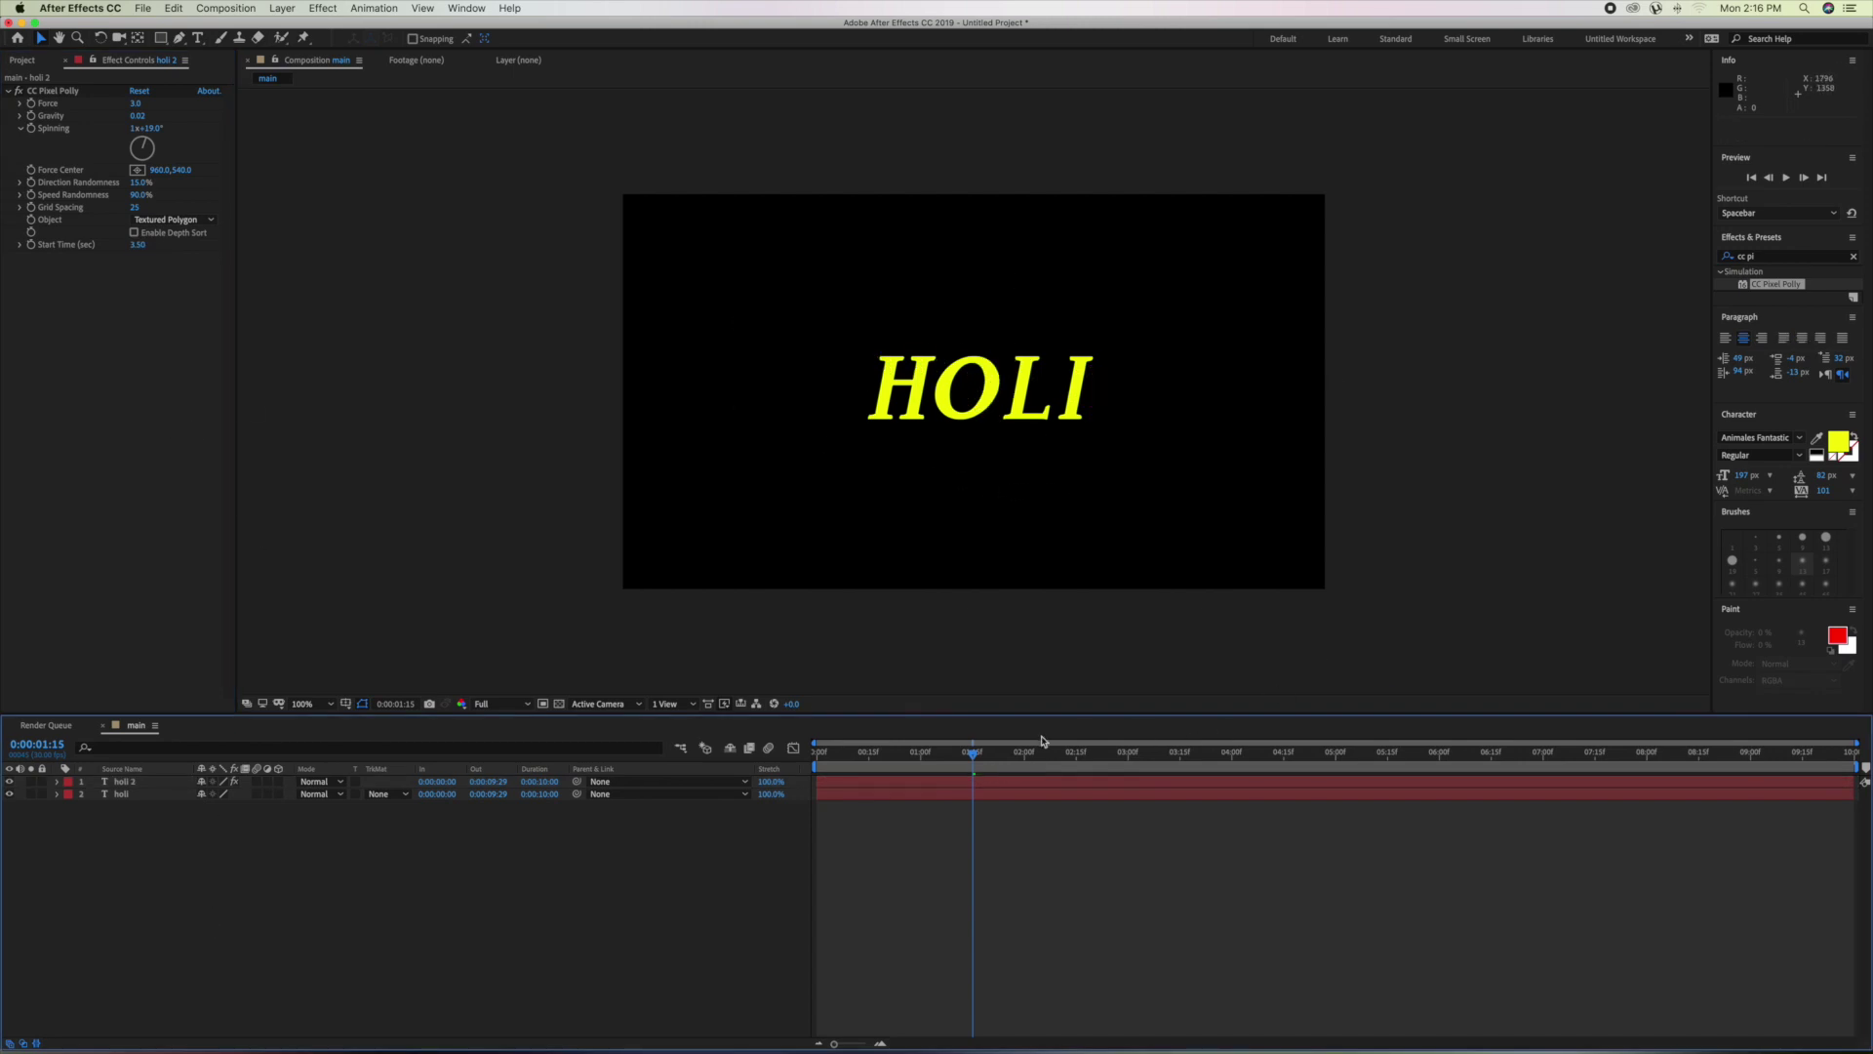
left_click_drag(972, 756, 1595, 764)
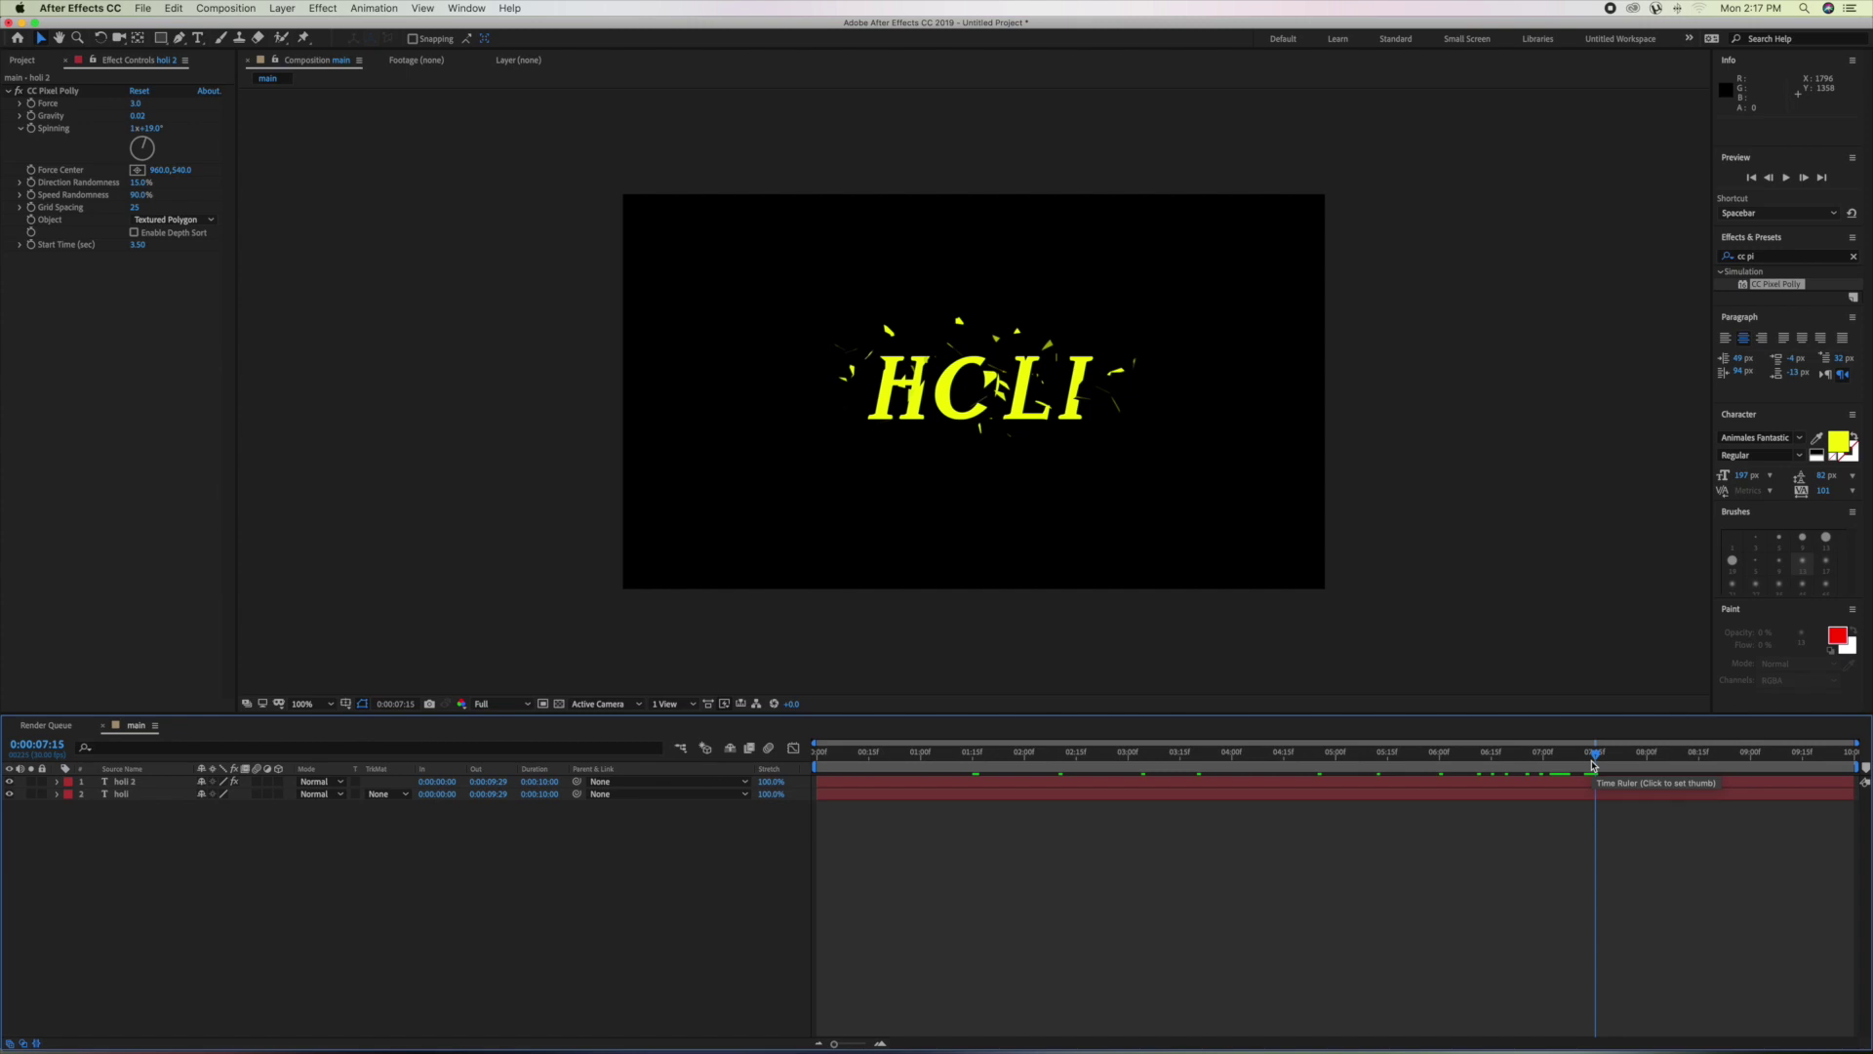
Readjust the Start Time and scrub through the composition to check when HOLI breaks.
left_click(30, 251)
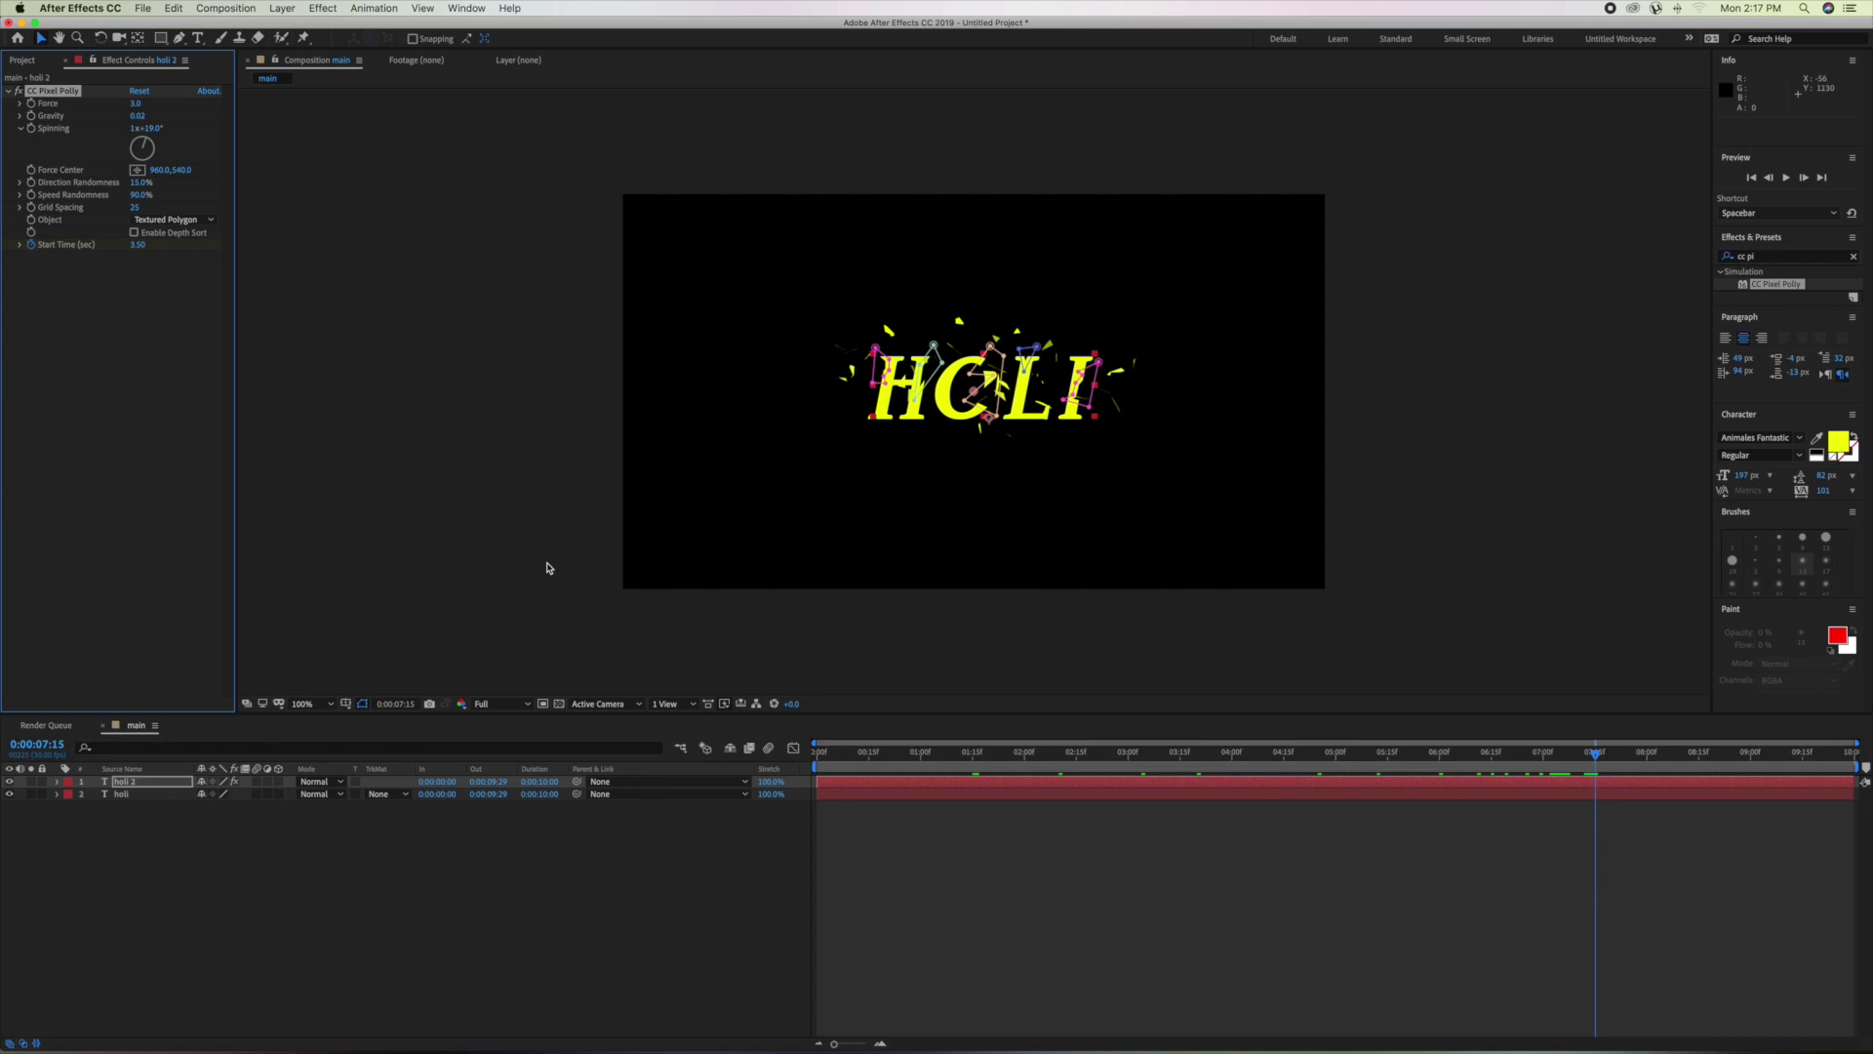
left_click_drag(1612, 760, 1752, 763)
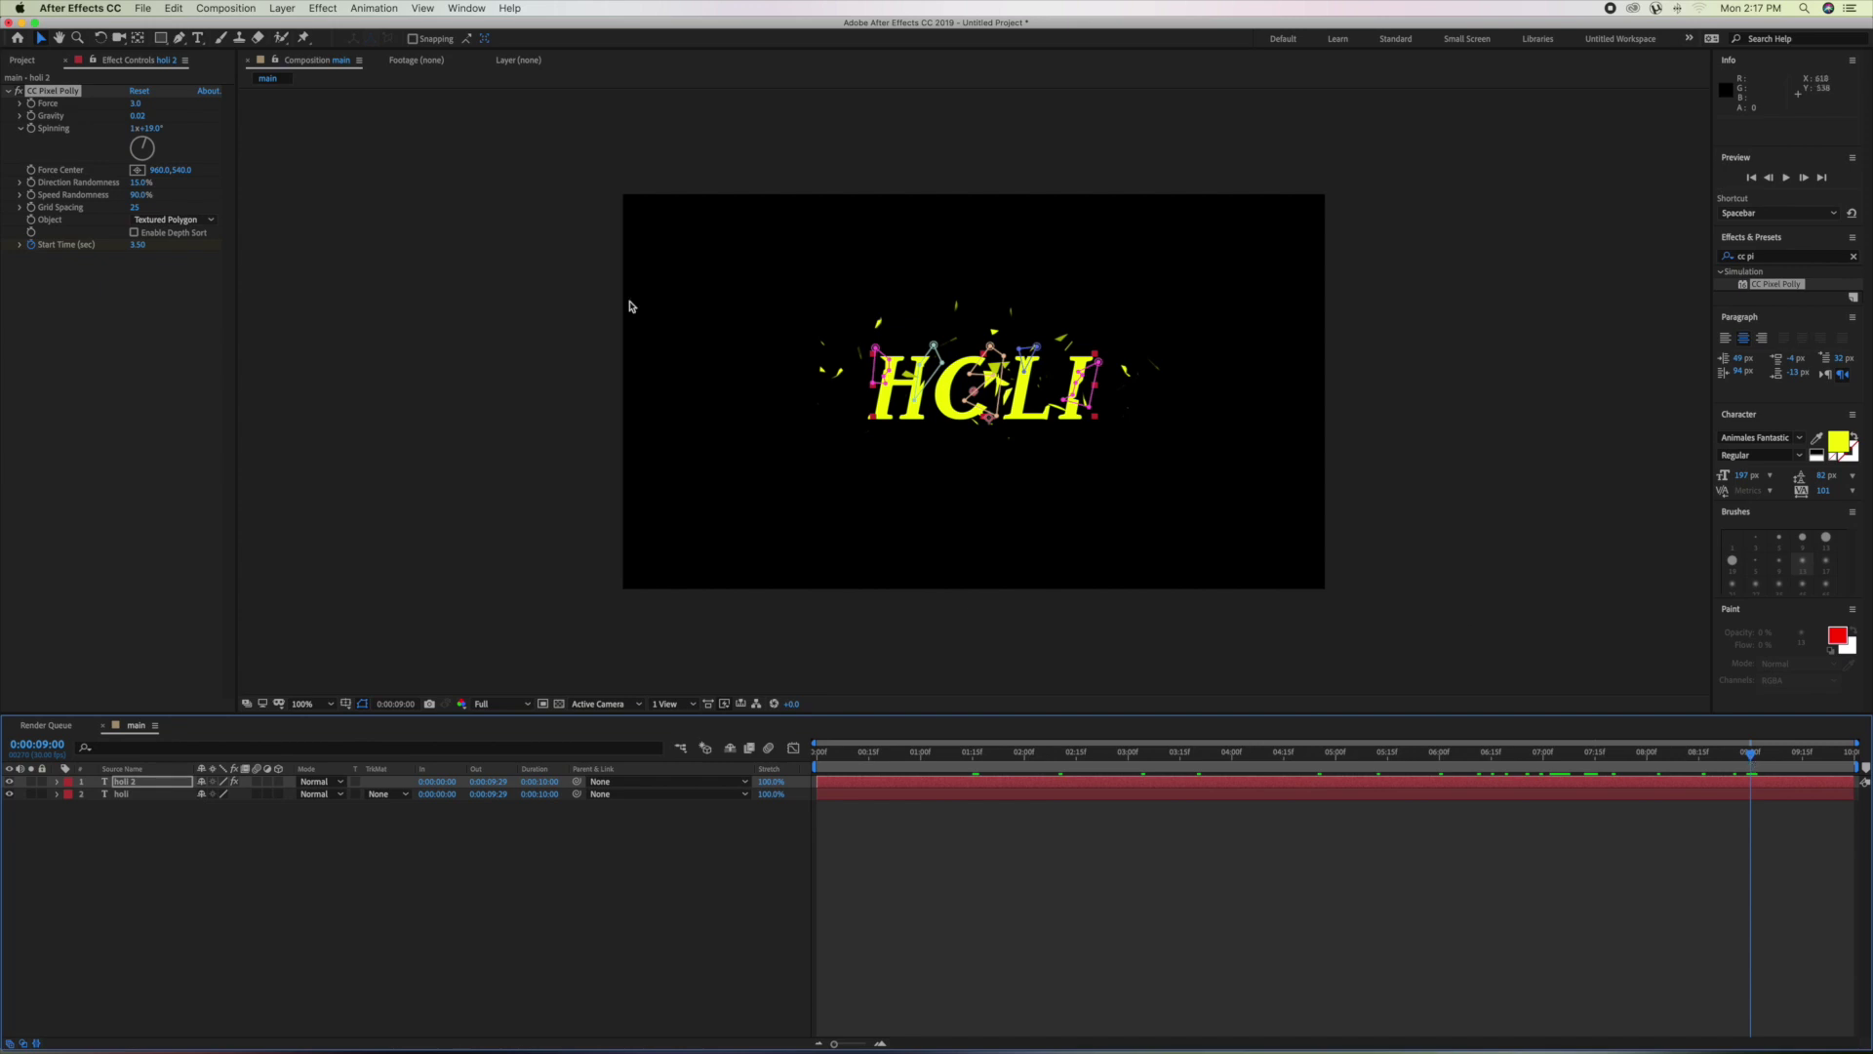
left_click_drag(137, 248, 165, 249)
left_click(138, 245)
type("10")
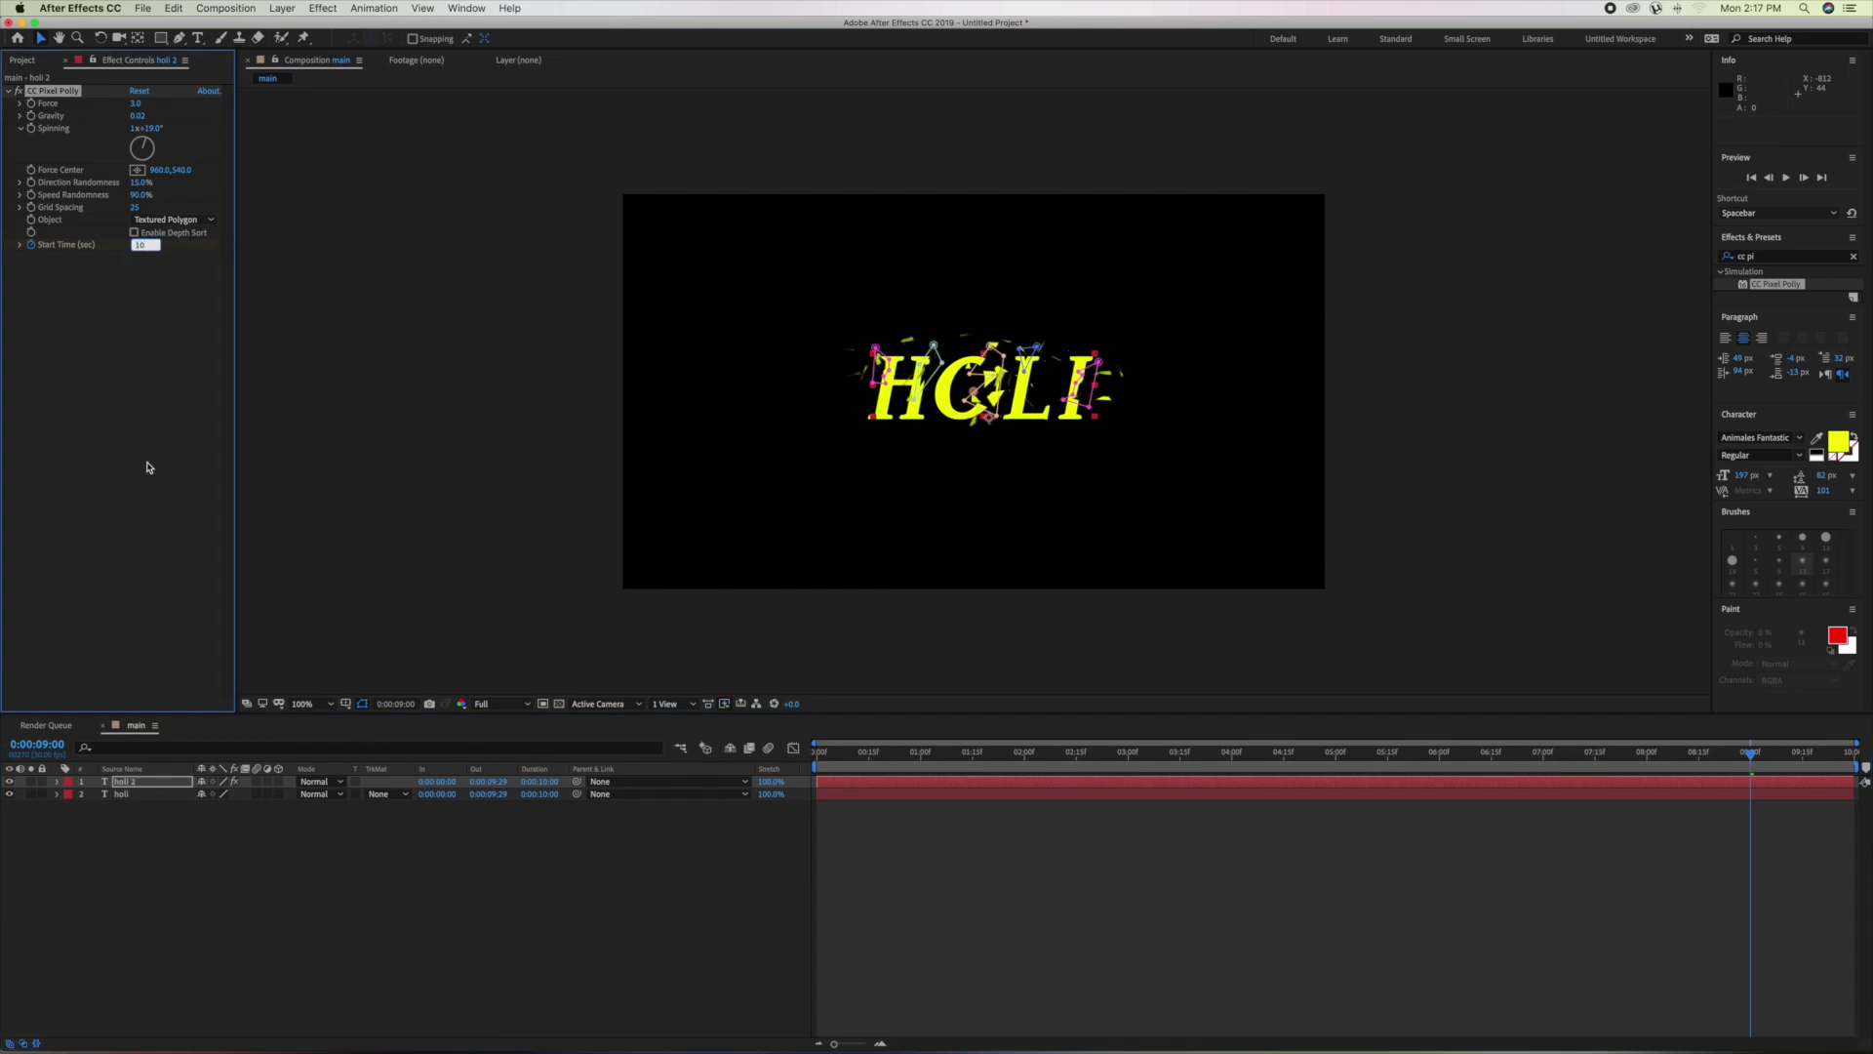
left_click(147, 467)
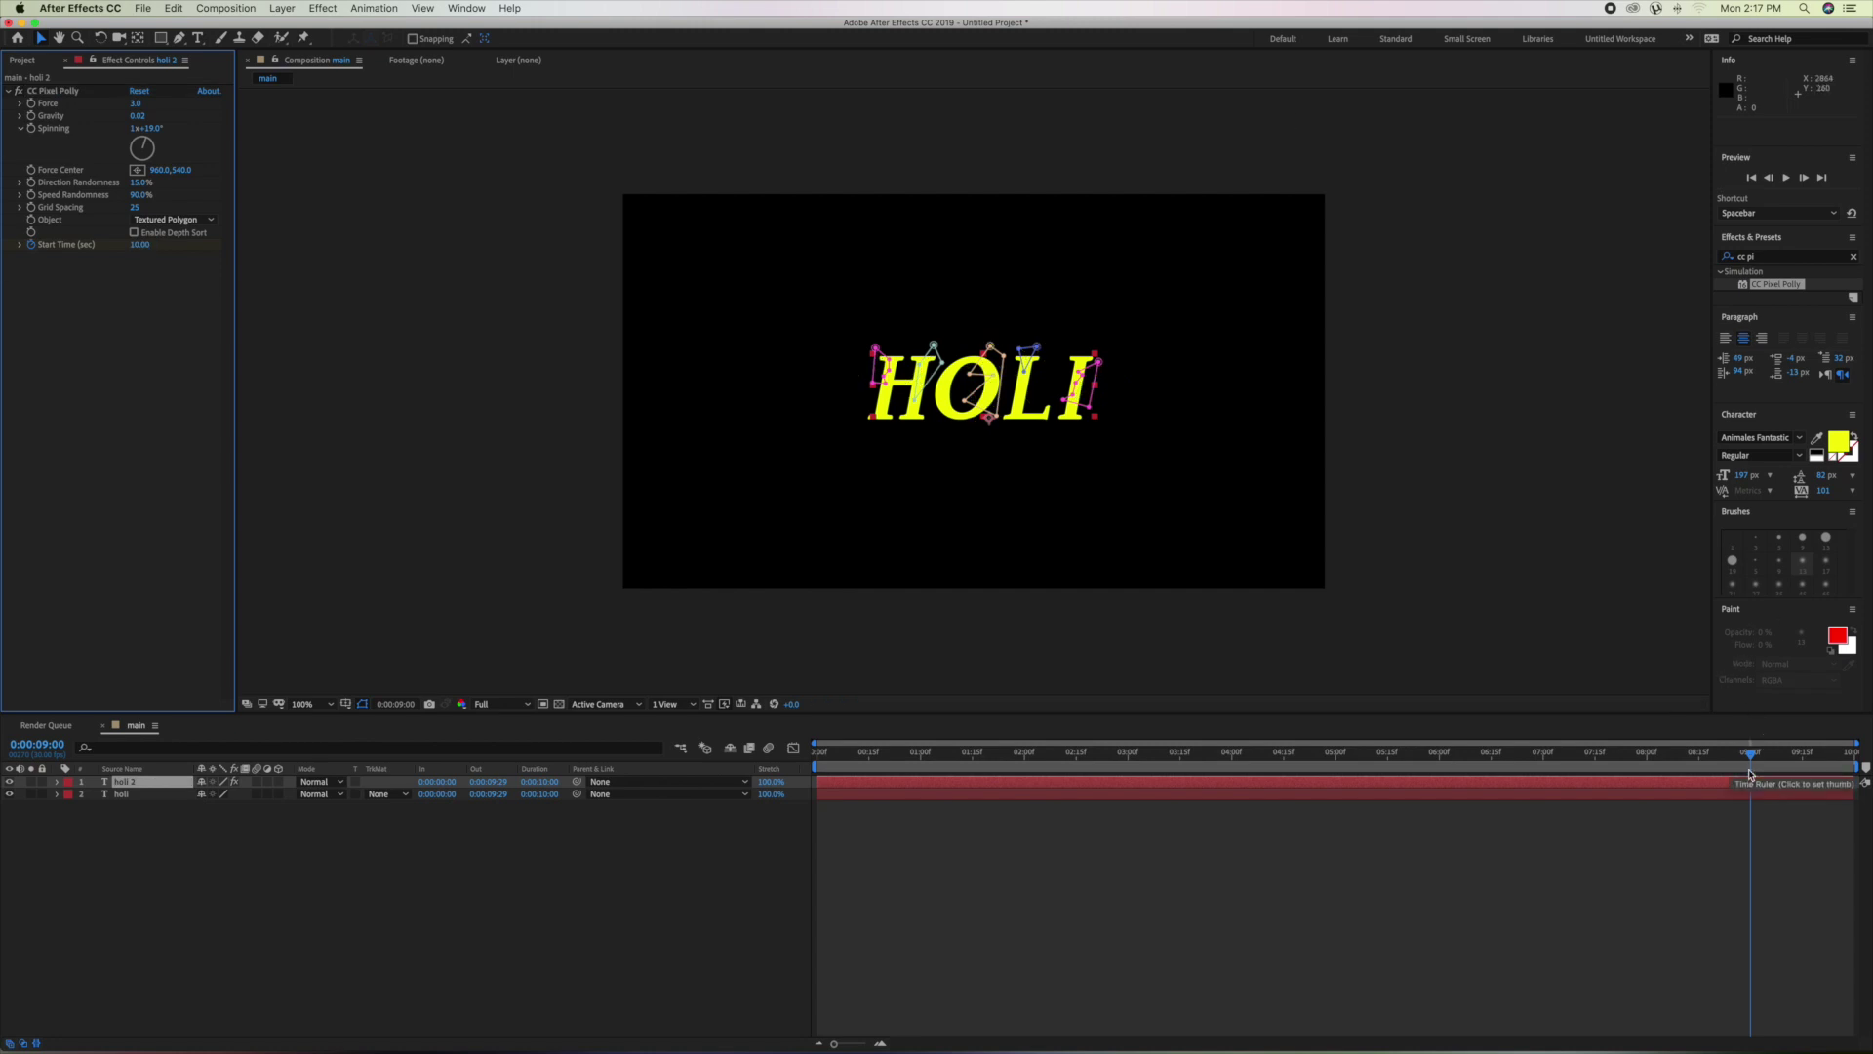
mouse_move(1751, 771)
left_mouse_down()
mouse_move(768, 768)
mouse_move(1746, 776)
left_mouse_up()
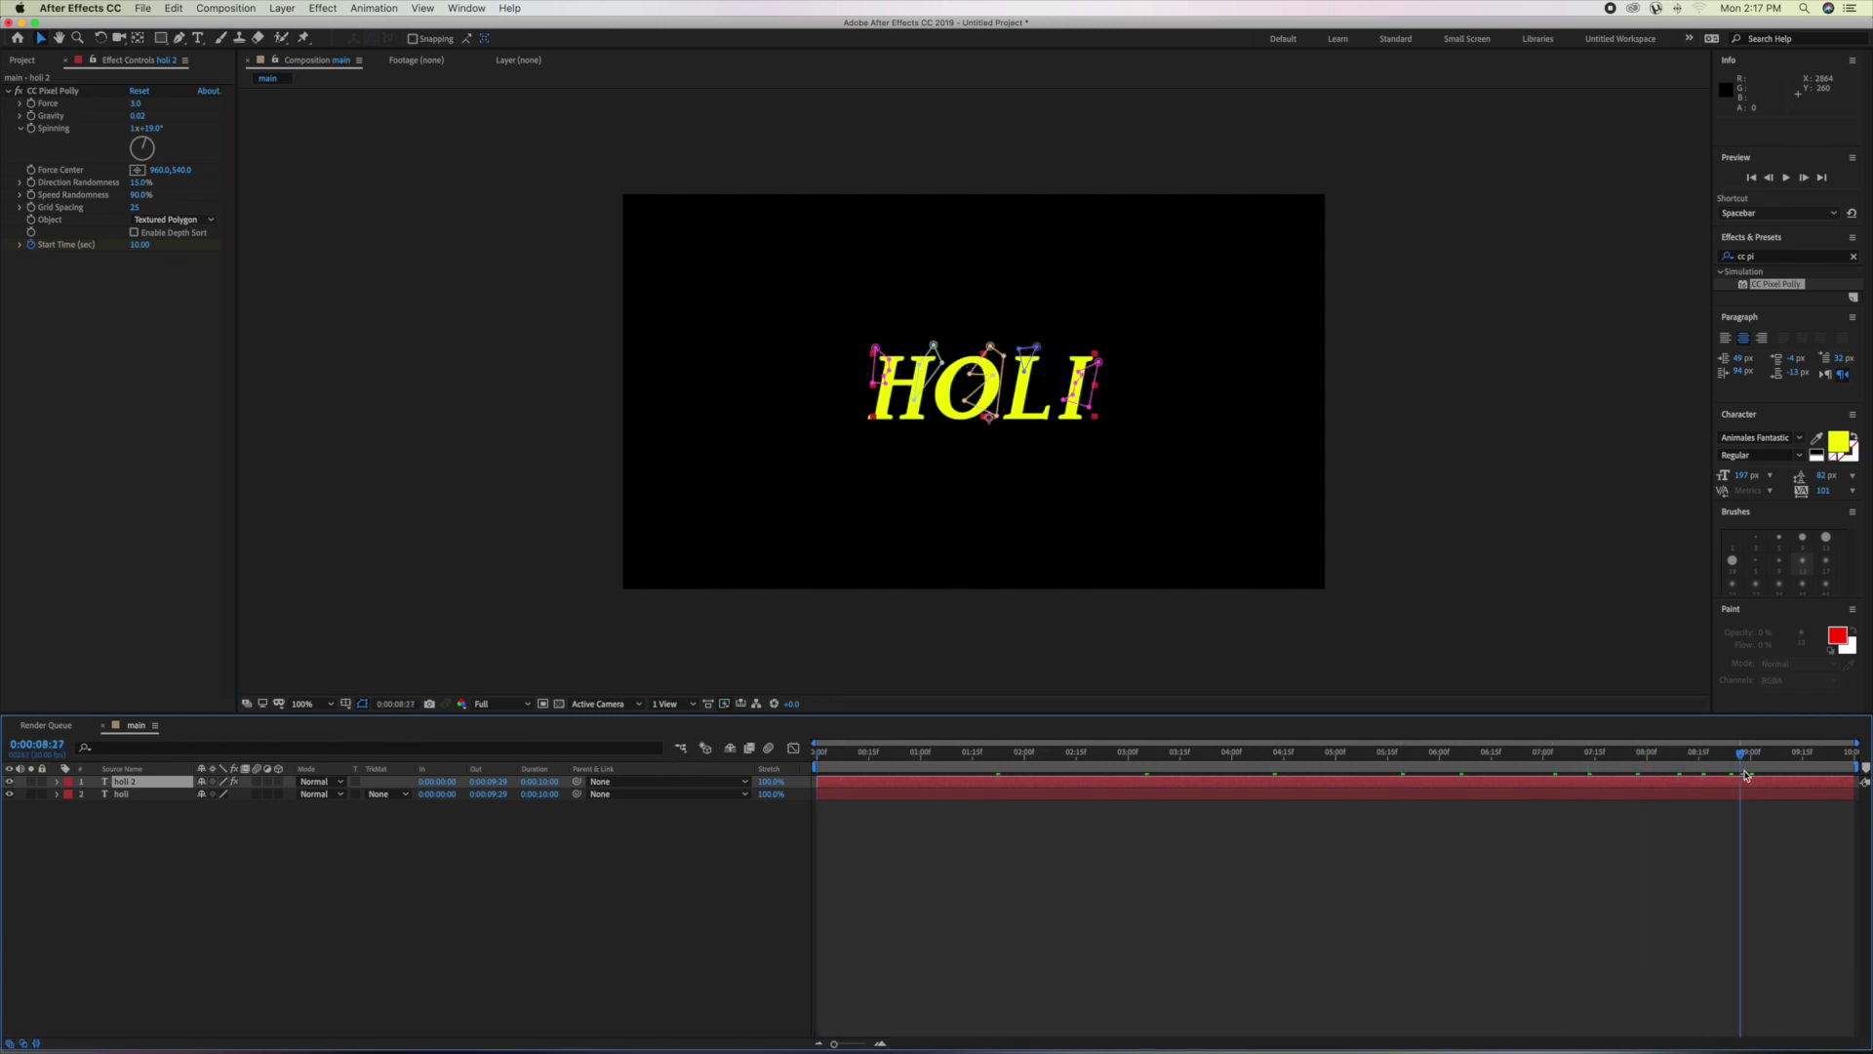
mouse_move(1746, 775)
left_mouse_down()
mouse_move(1852, 773)
mouse_move(589, 792)
left_mouse_up()
left_click(444, 919)
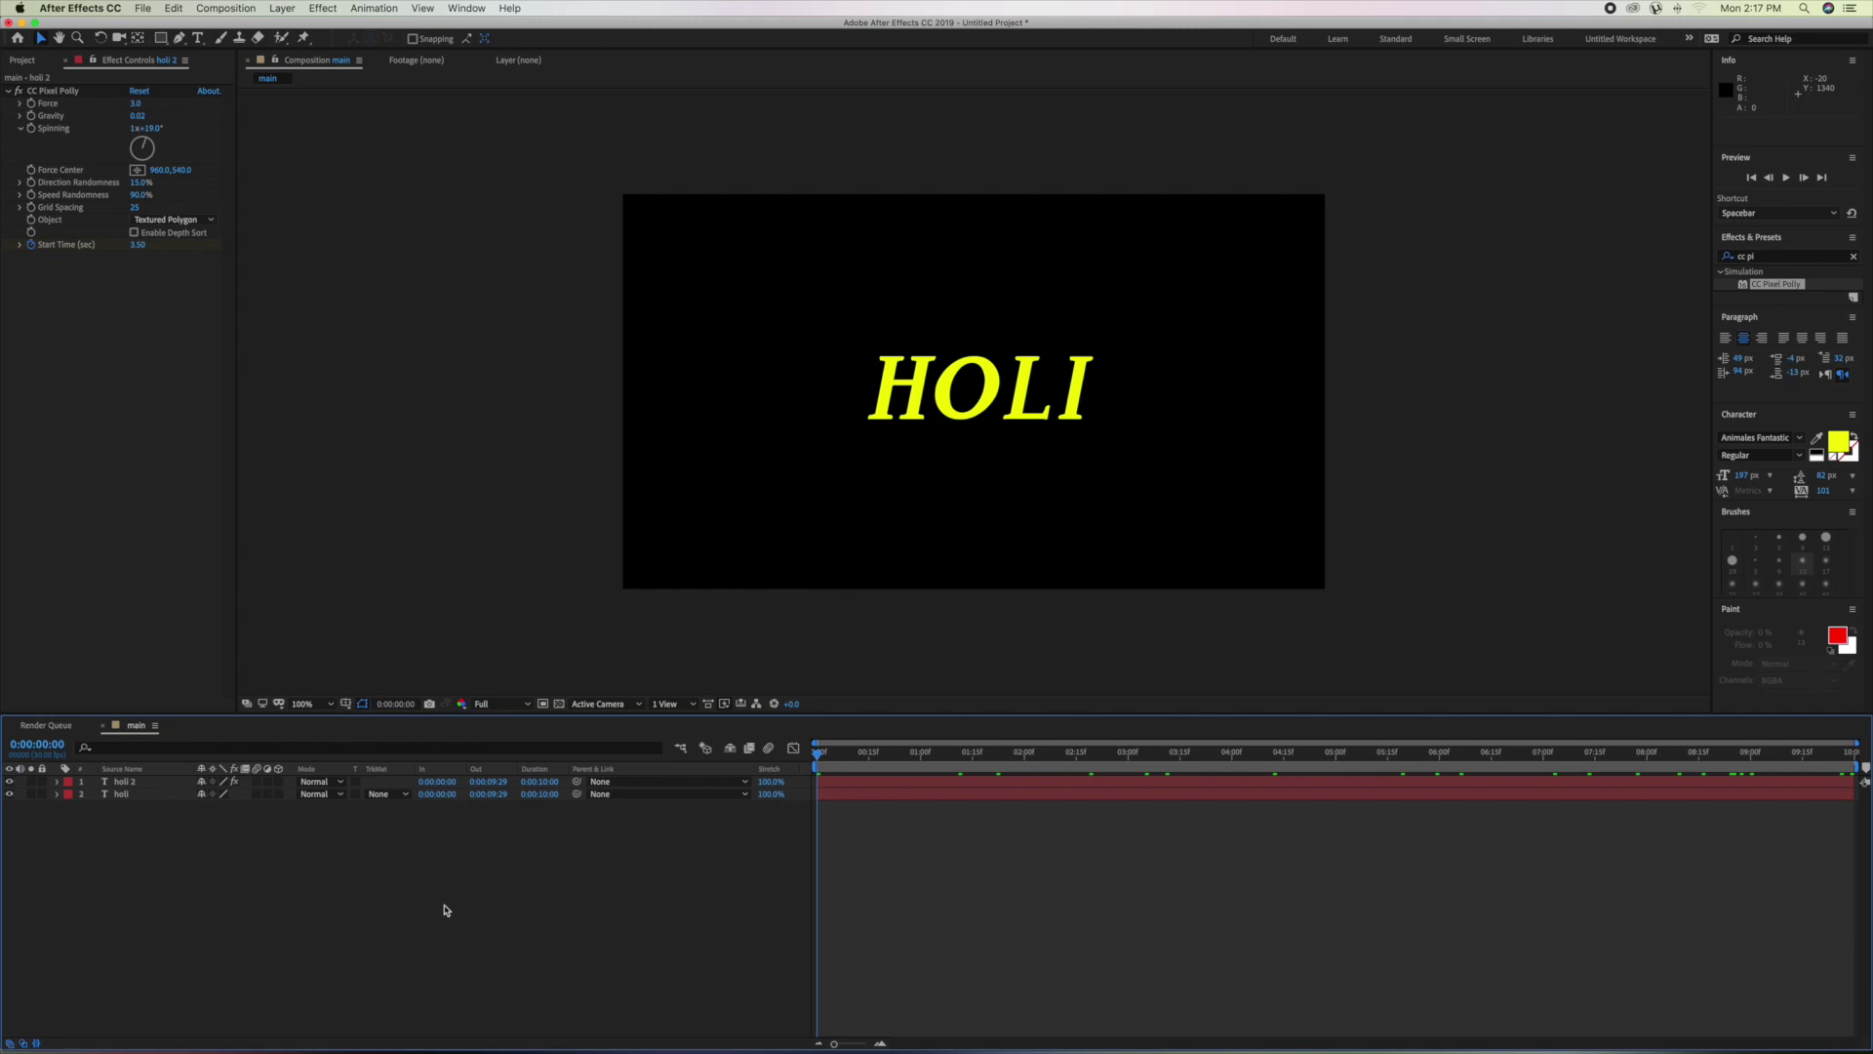
Pre-compose both HOLI layers into a comp named 'text' and show the Project panel.
left_click(136, 796)
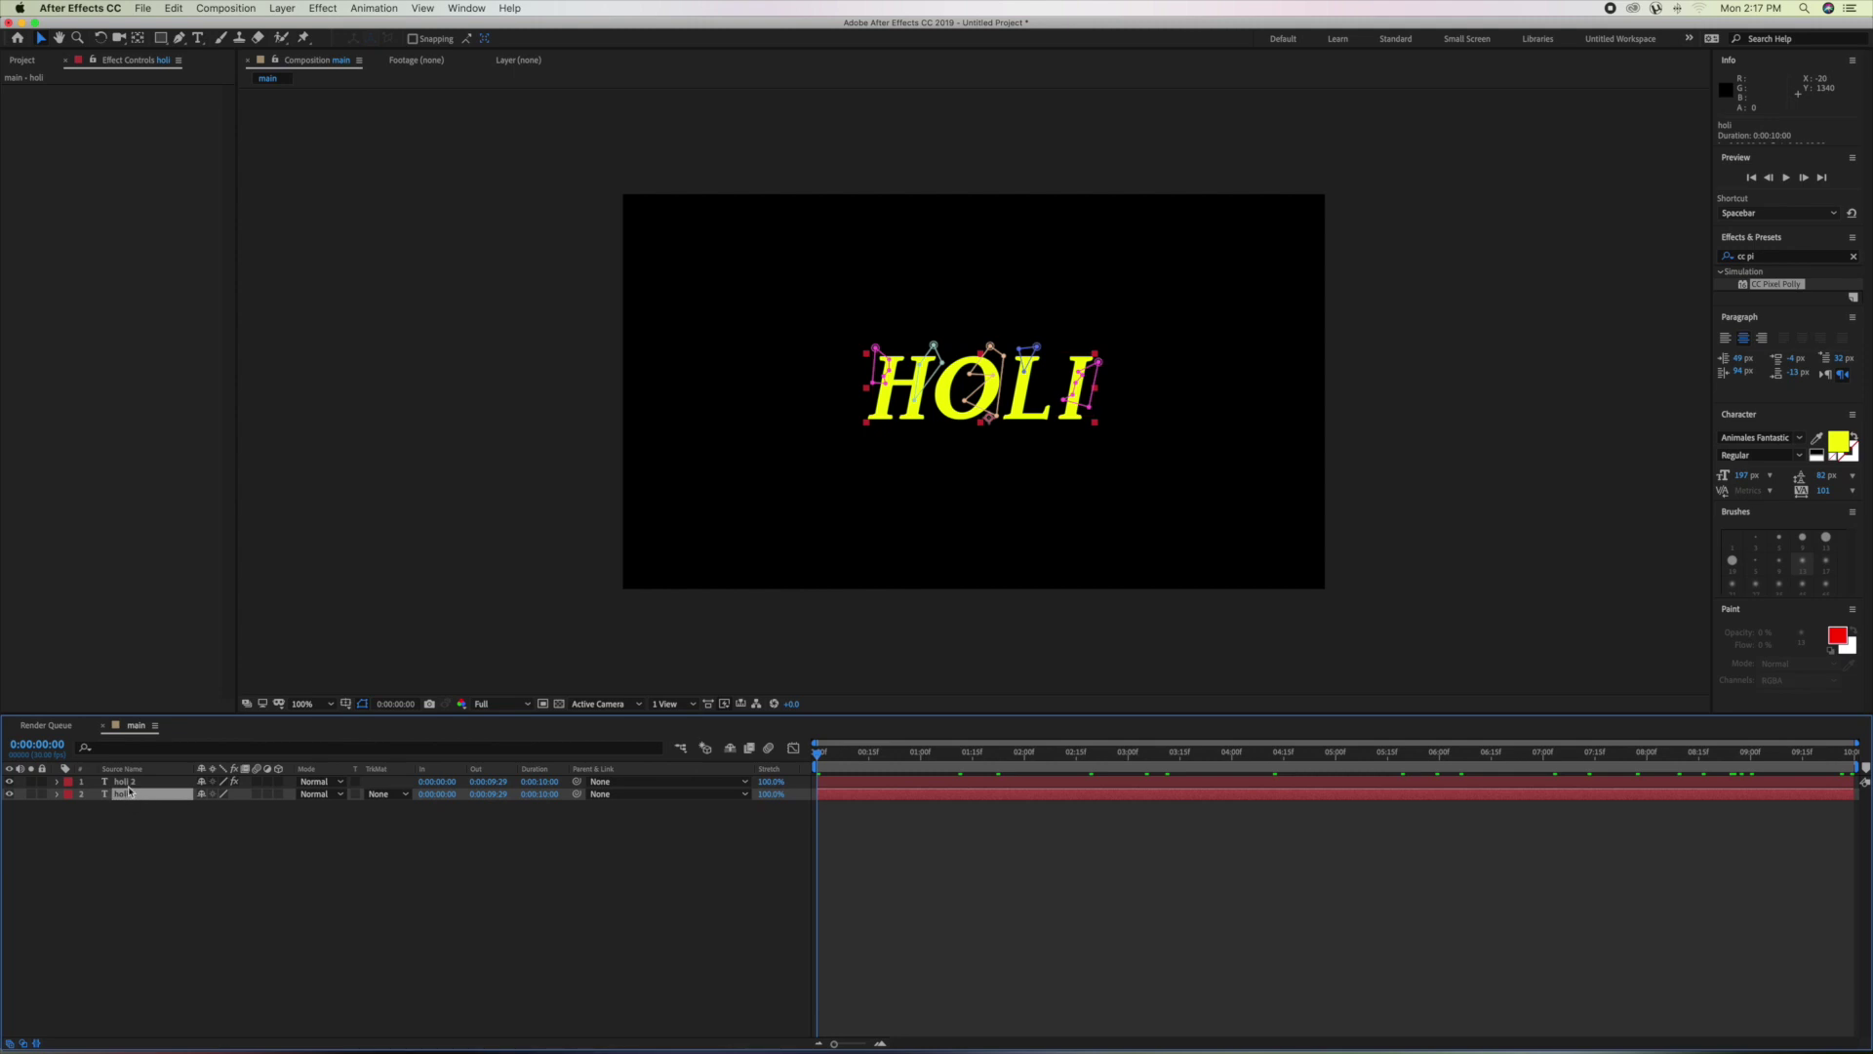
left_click(137, 783, "shift")
right_click(138, 787)
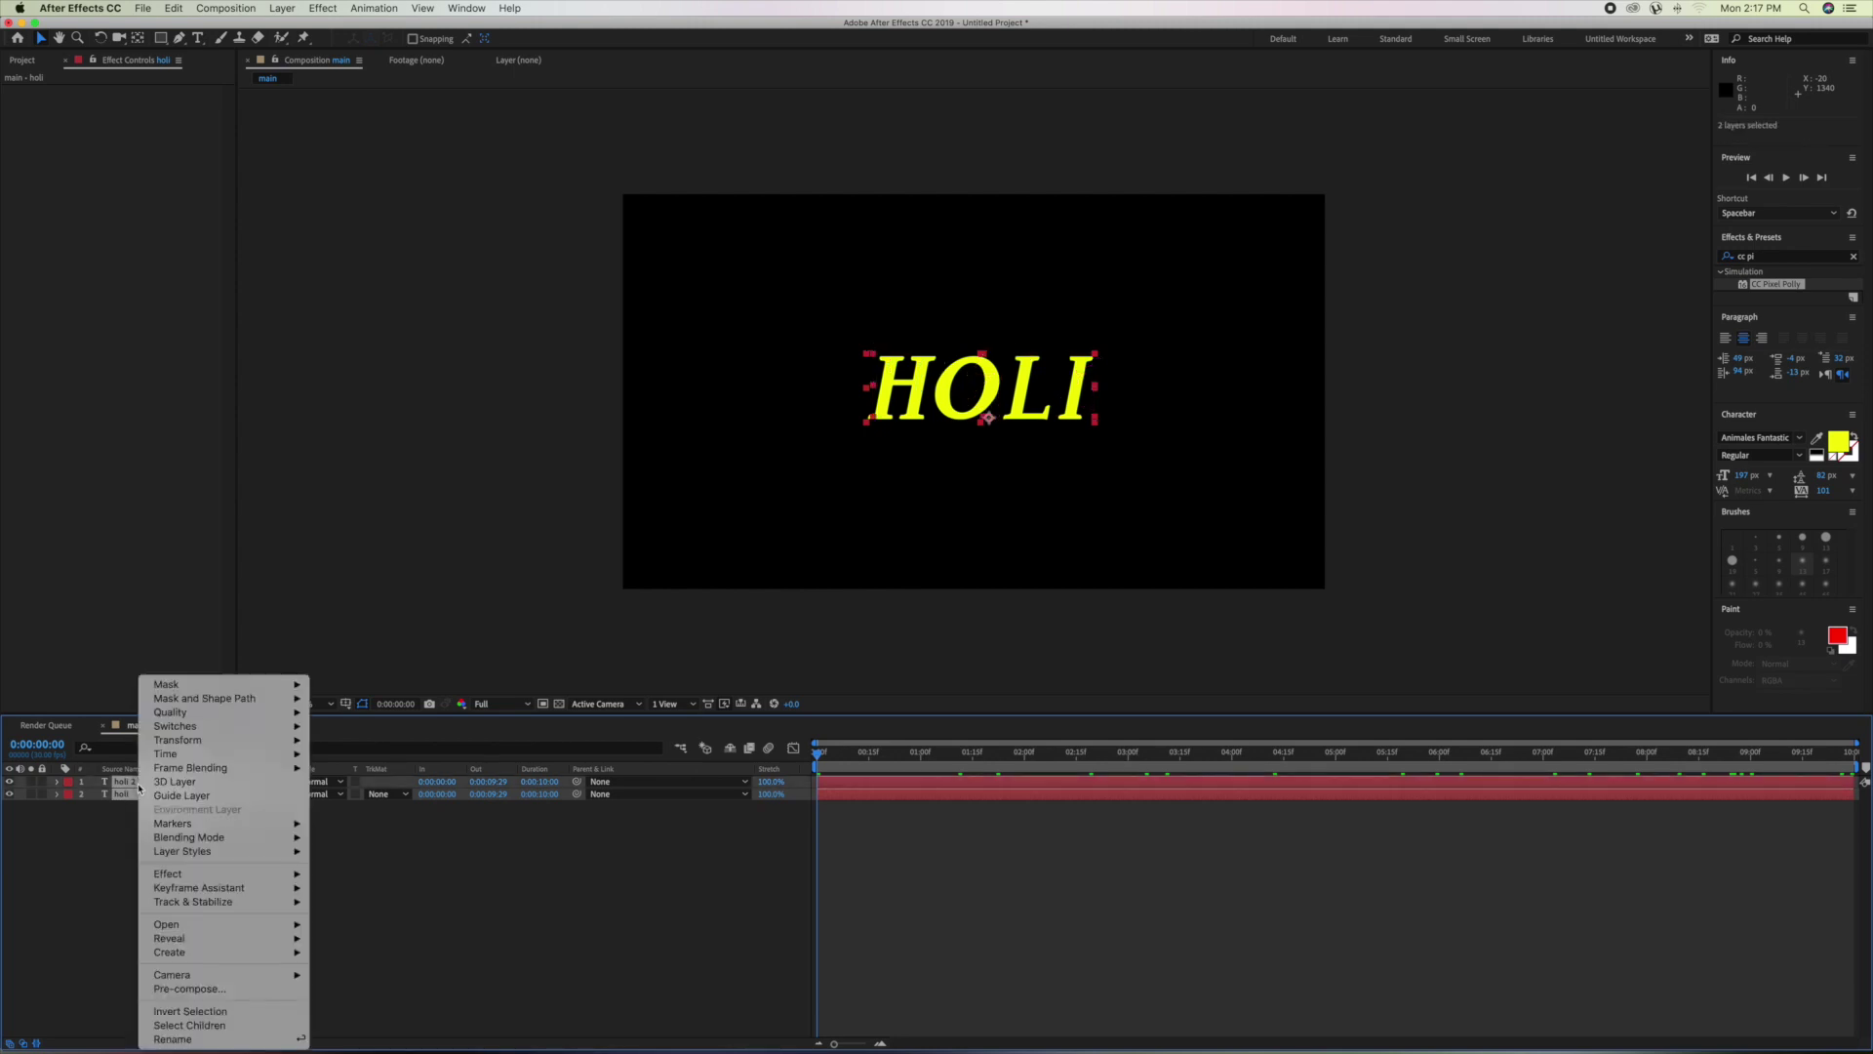
left_click(173, 989)
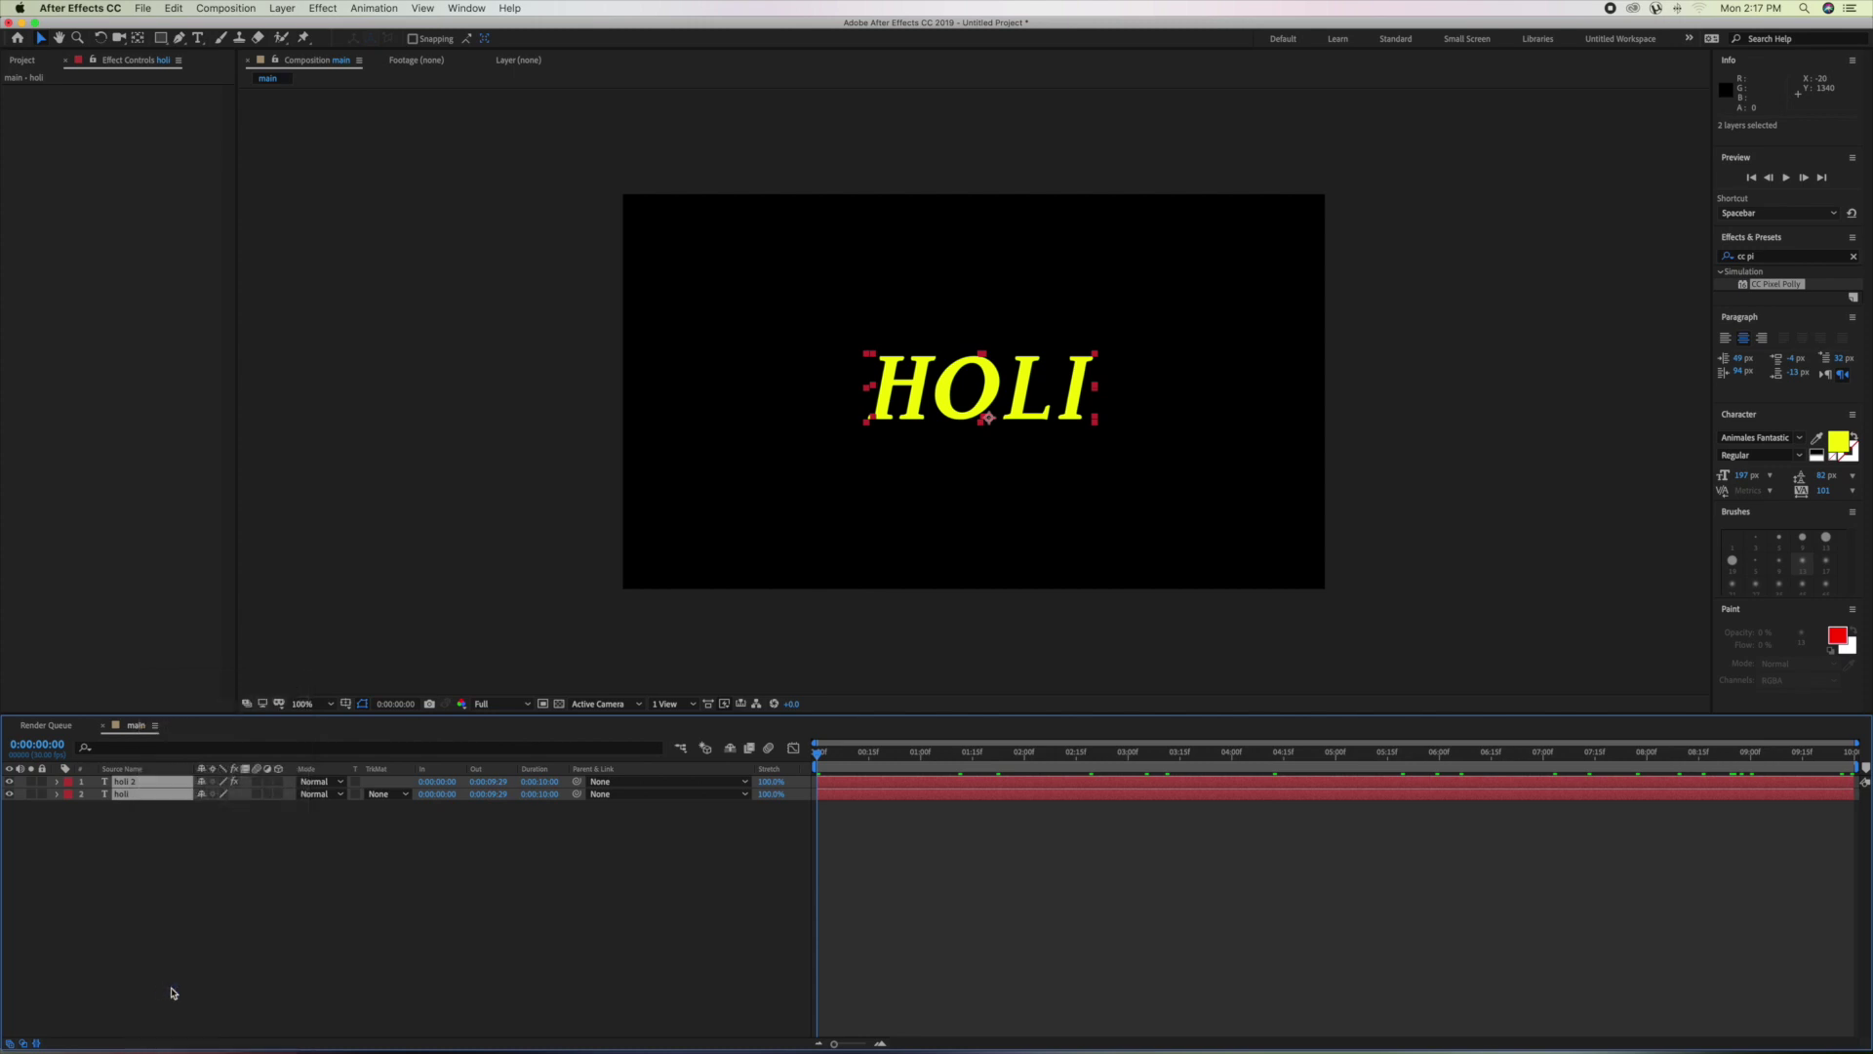
left_click(947, 440)
left_click_drag(946, 441, 822, 442)
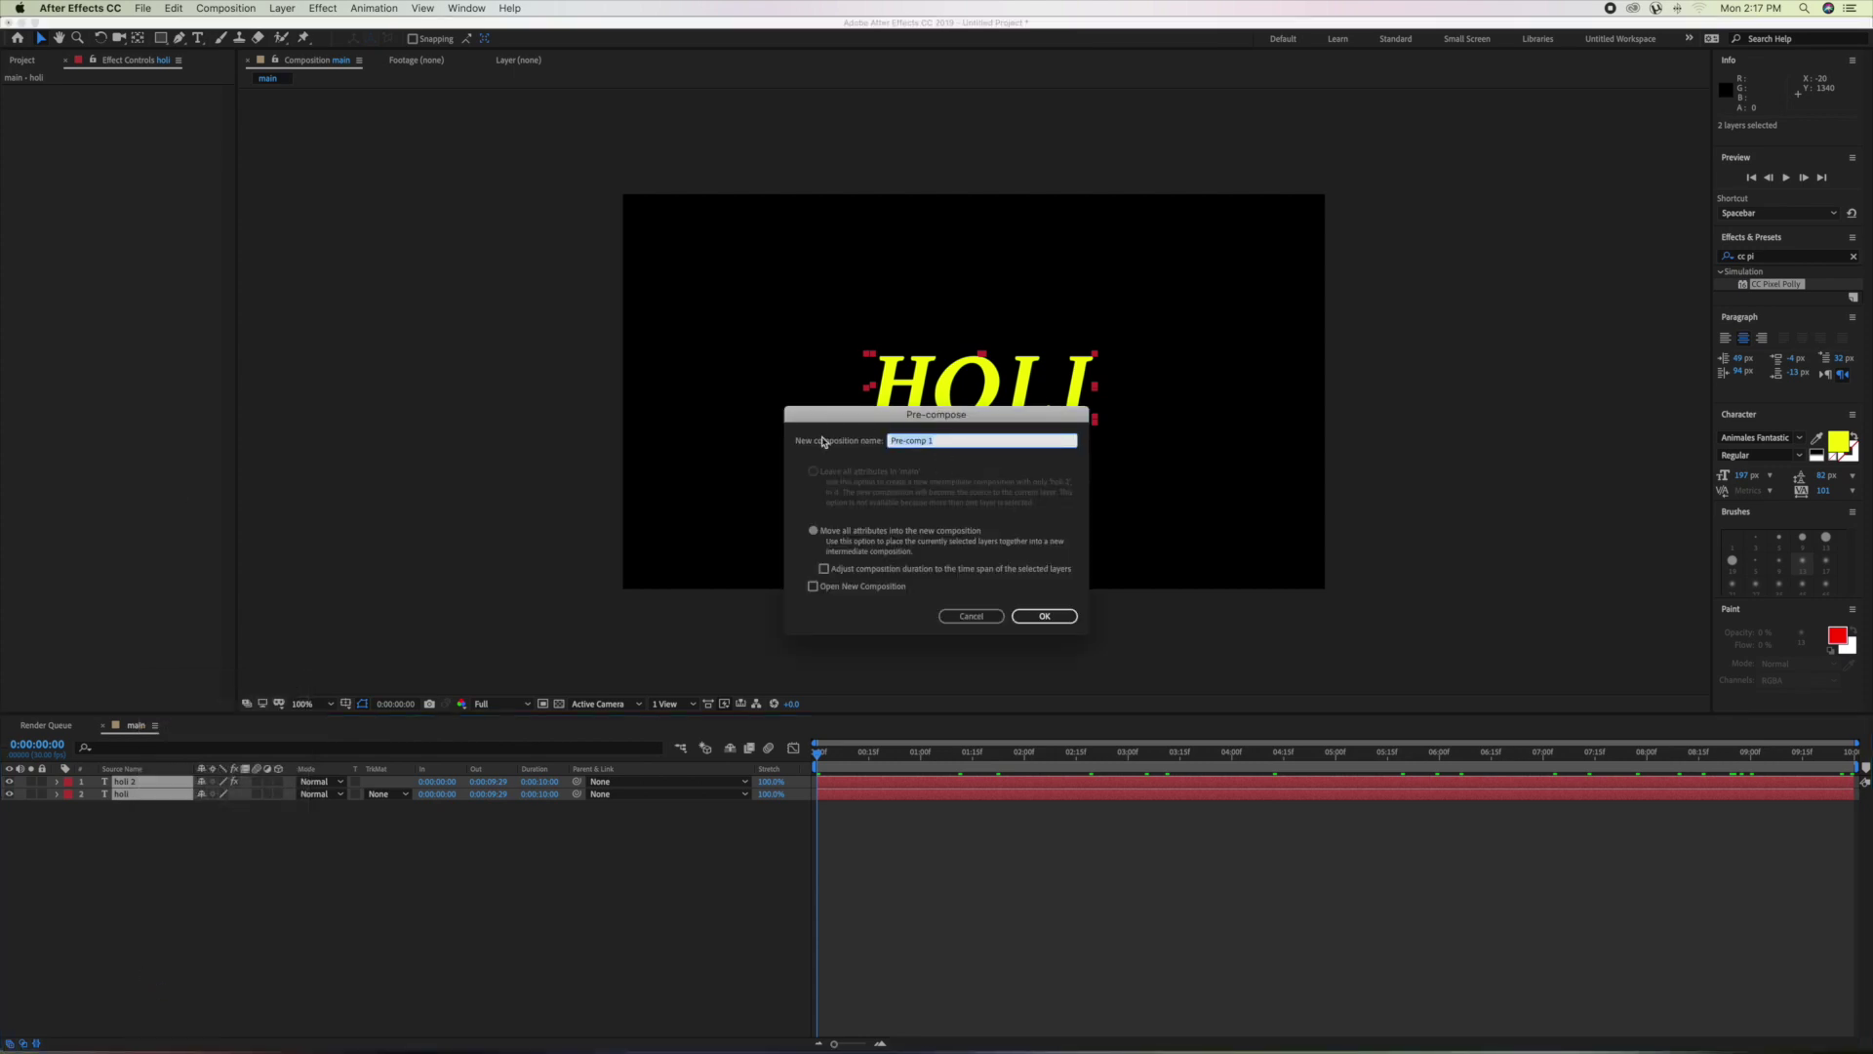
type("text")
left_click(1046, 614)
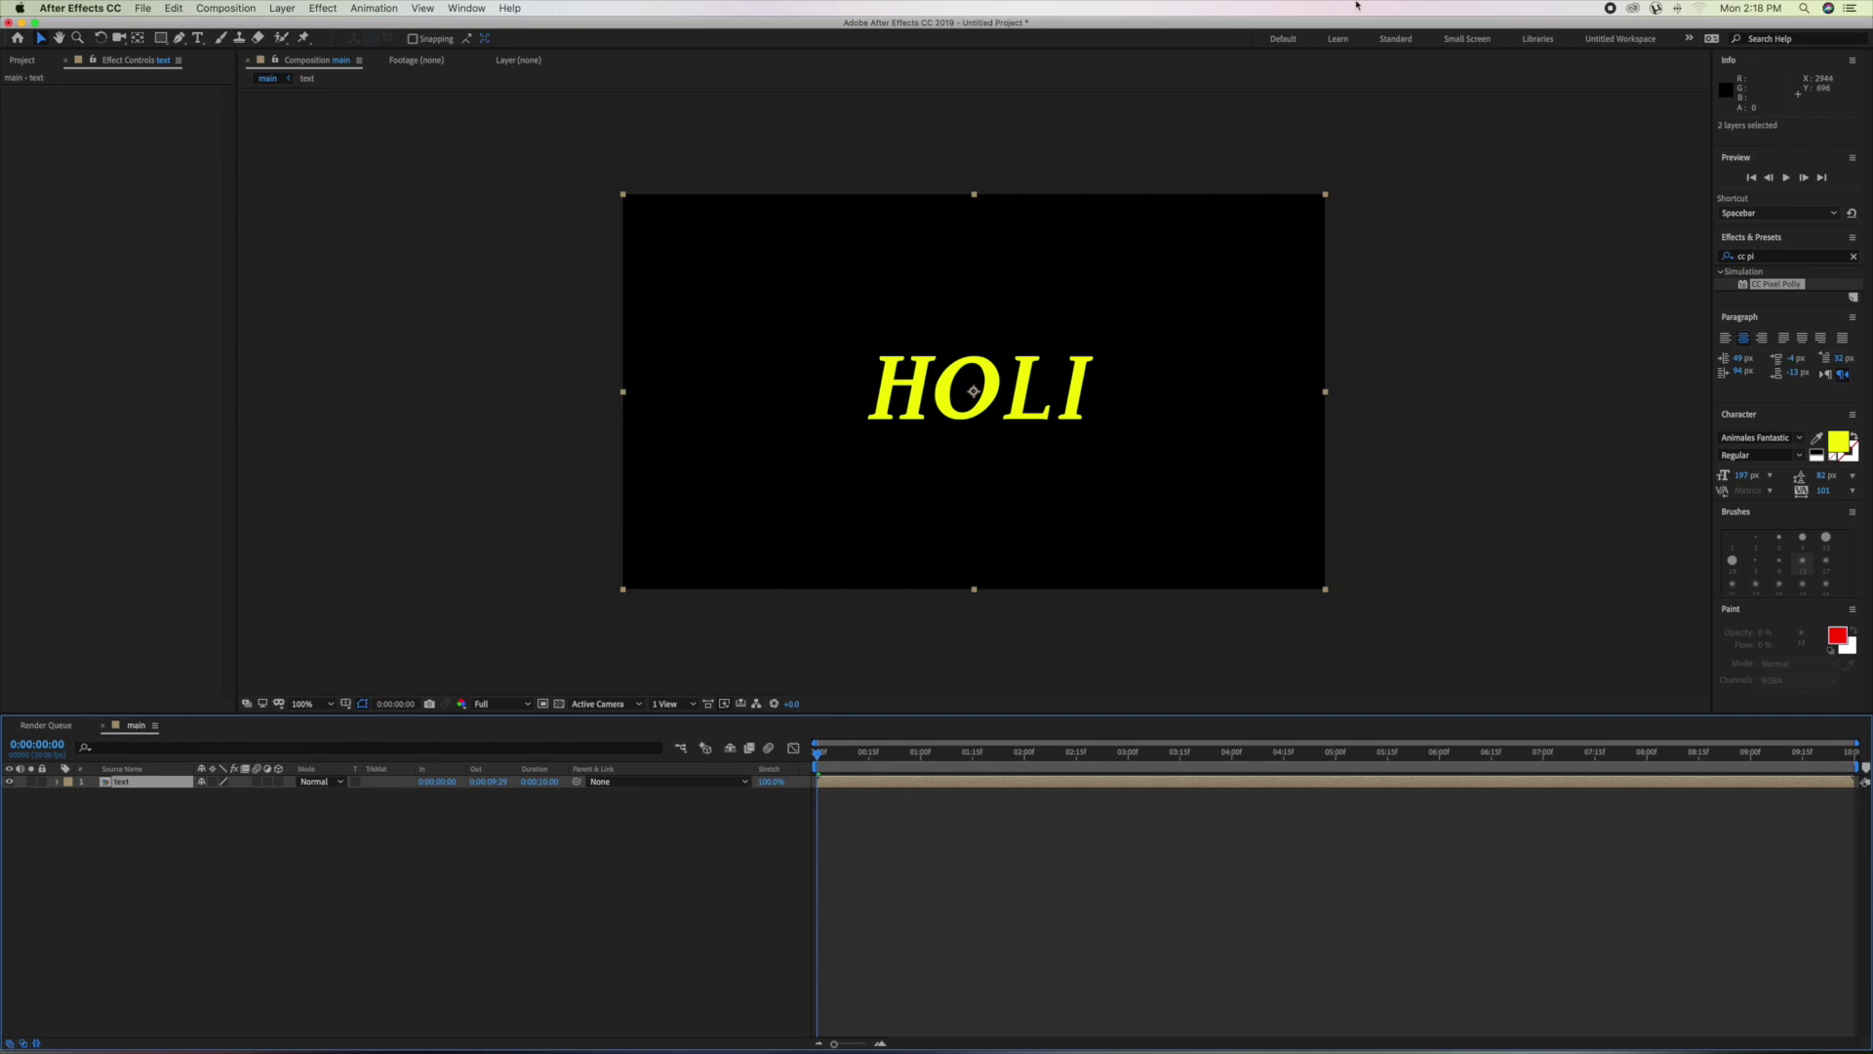
left_click(21, 60)
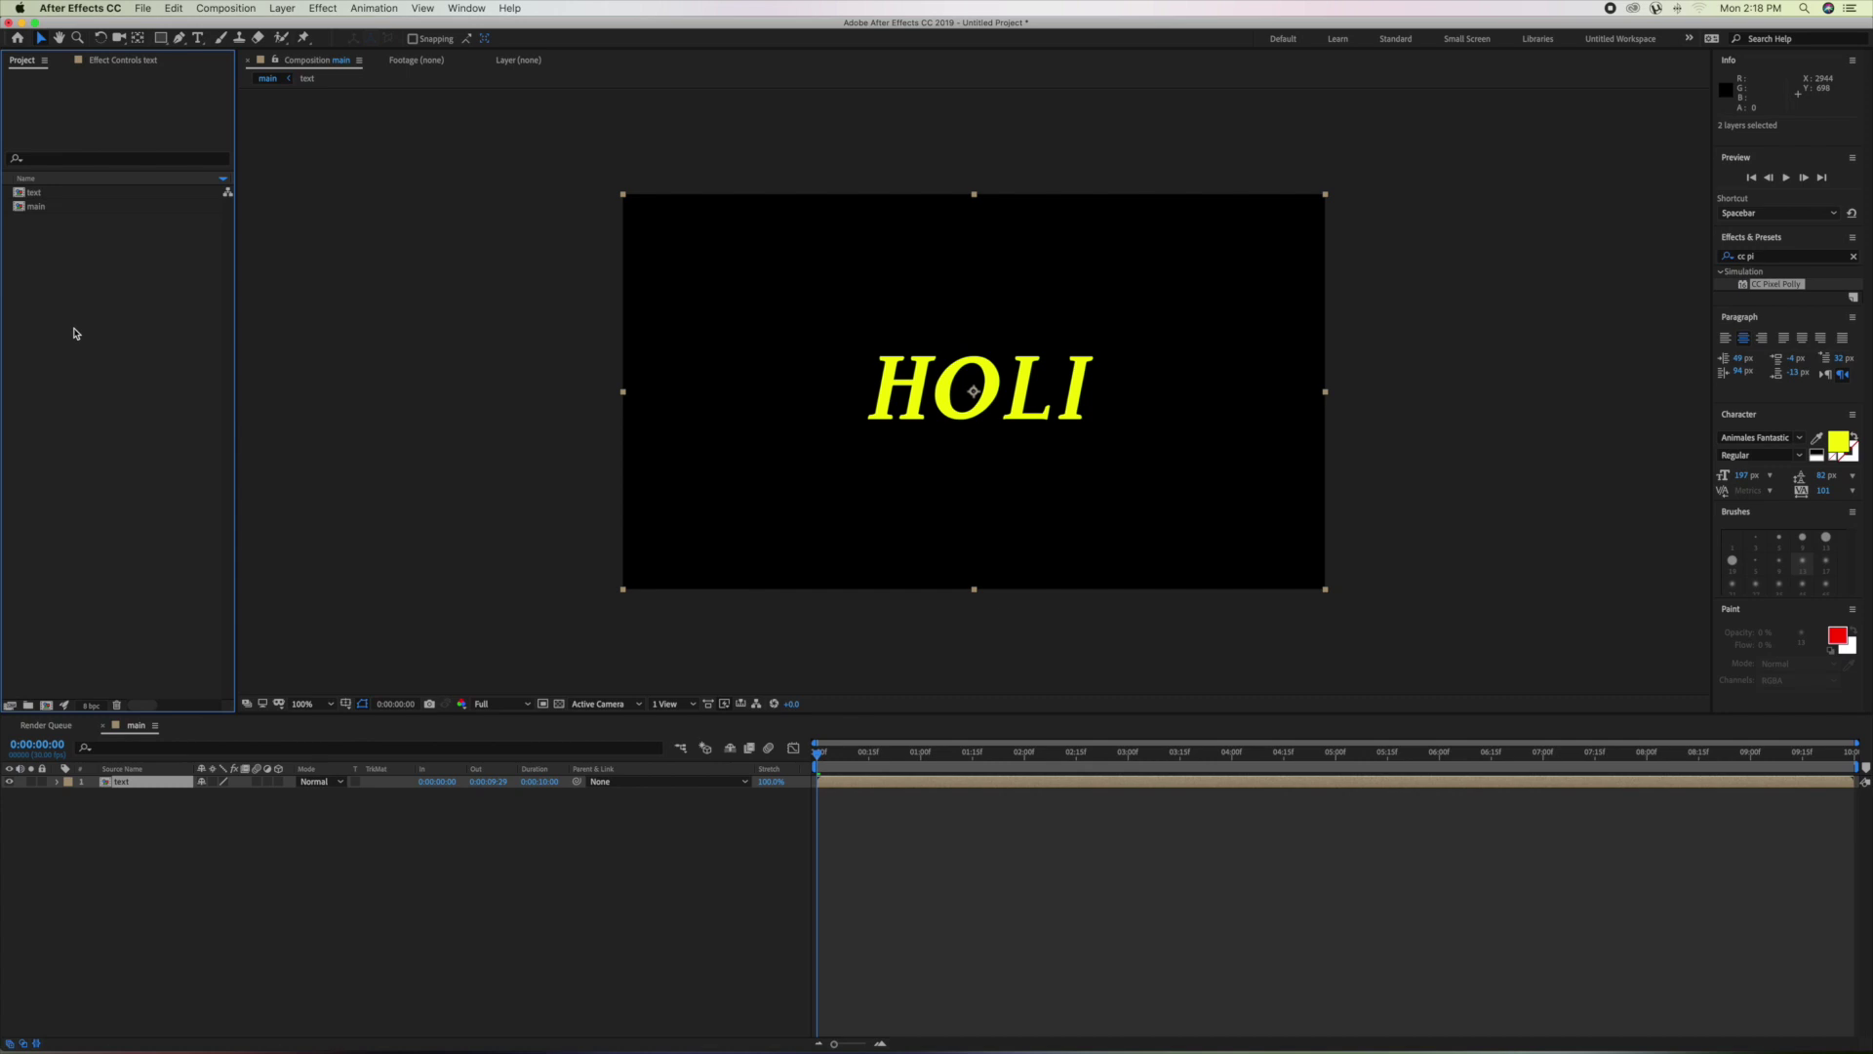
Import BG.png, light leaks.mp4 and Texture.jpg into the project.
double_click(75, 334)
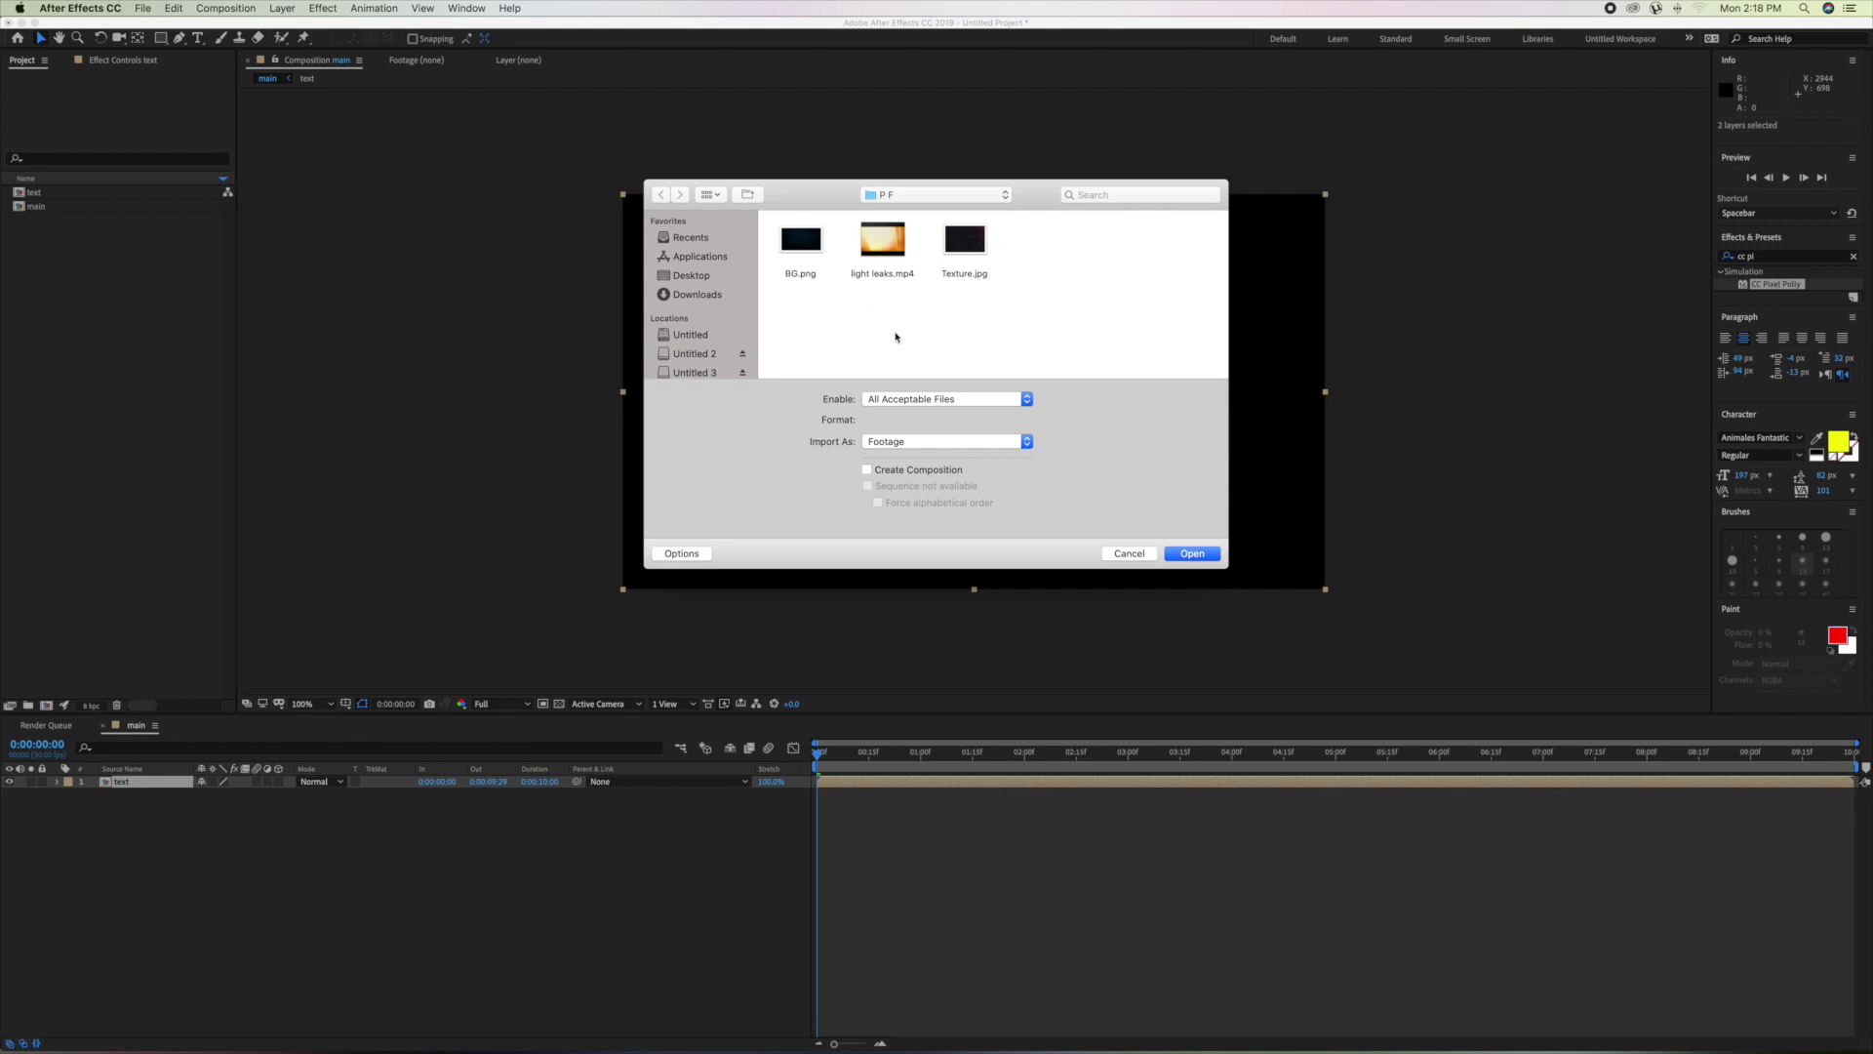
left_click_drag(1015, 301, 775, 232)
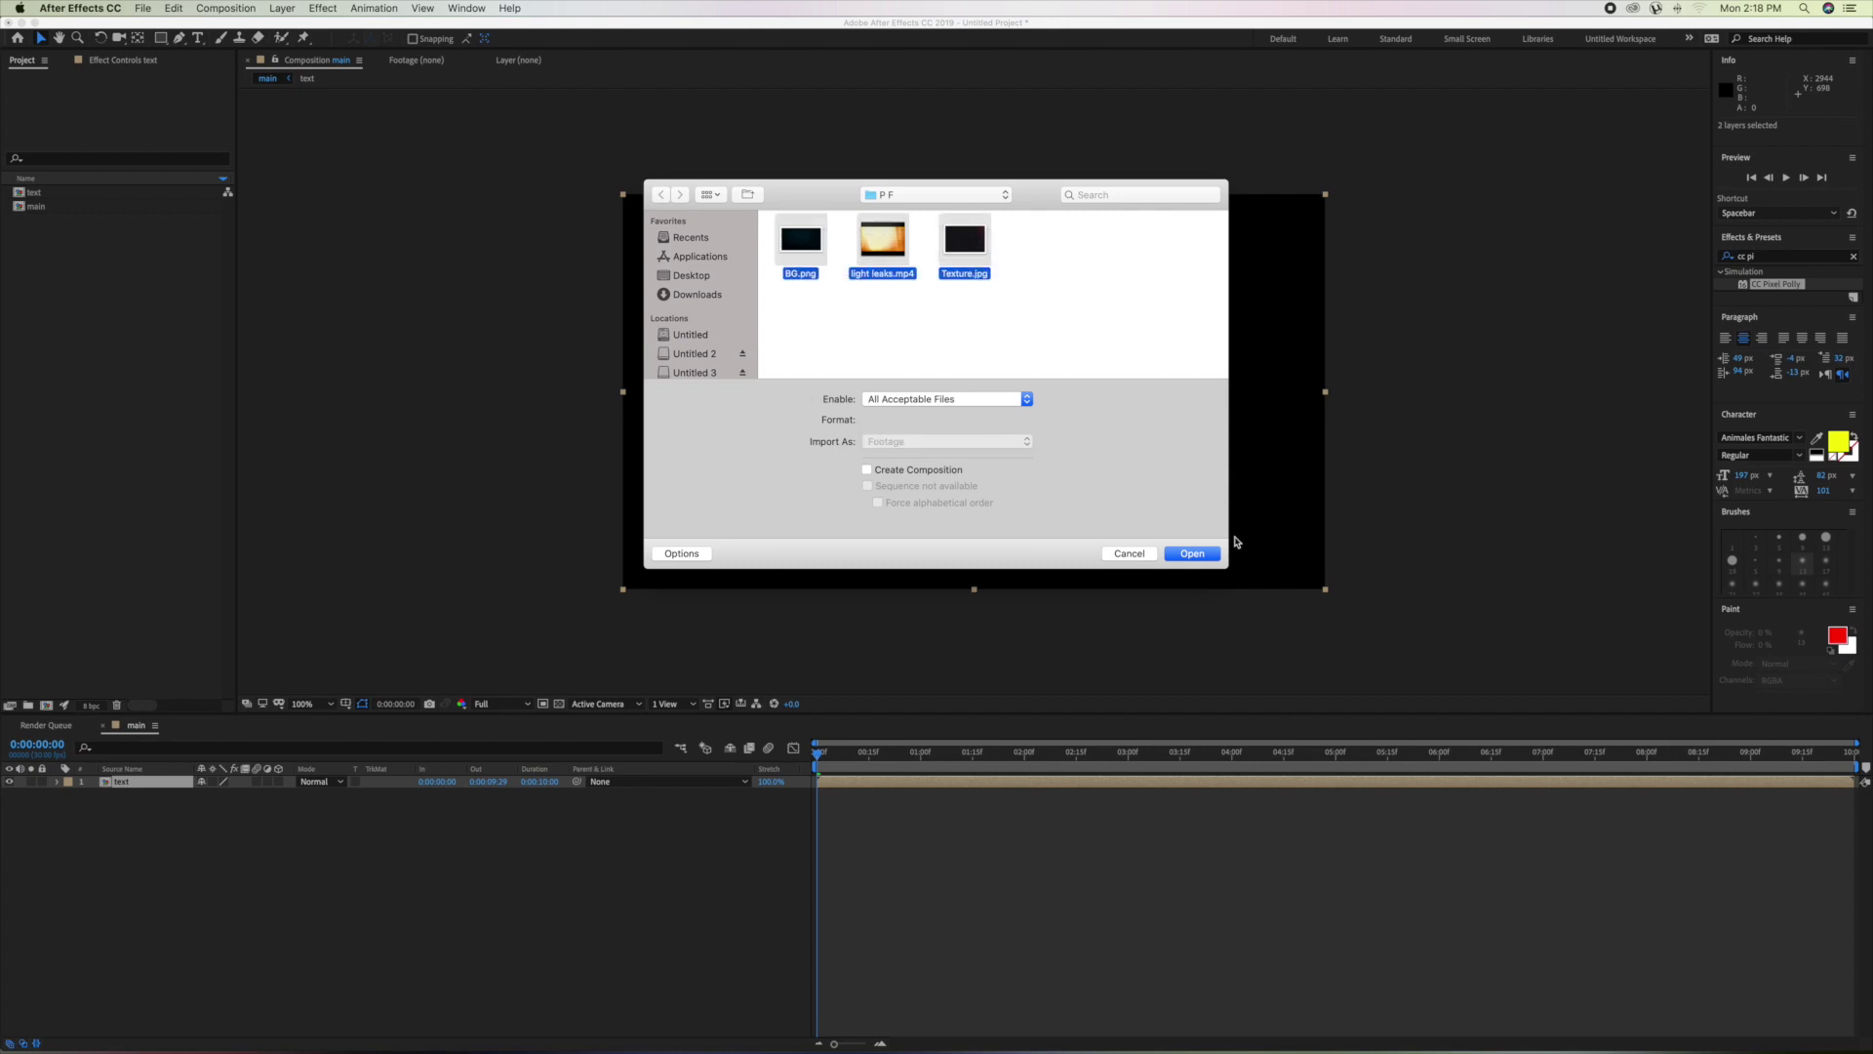
left_click(1192, 553)
left_click(53, 425)
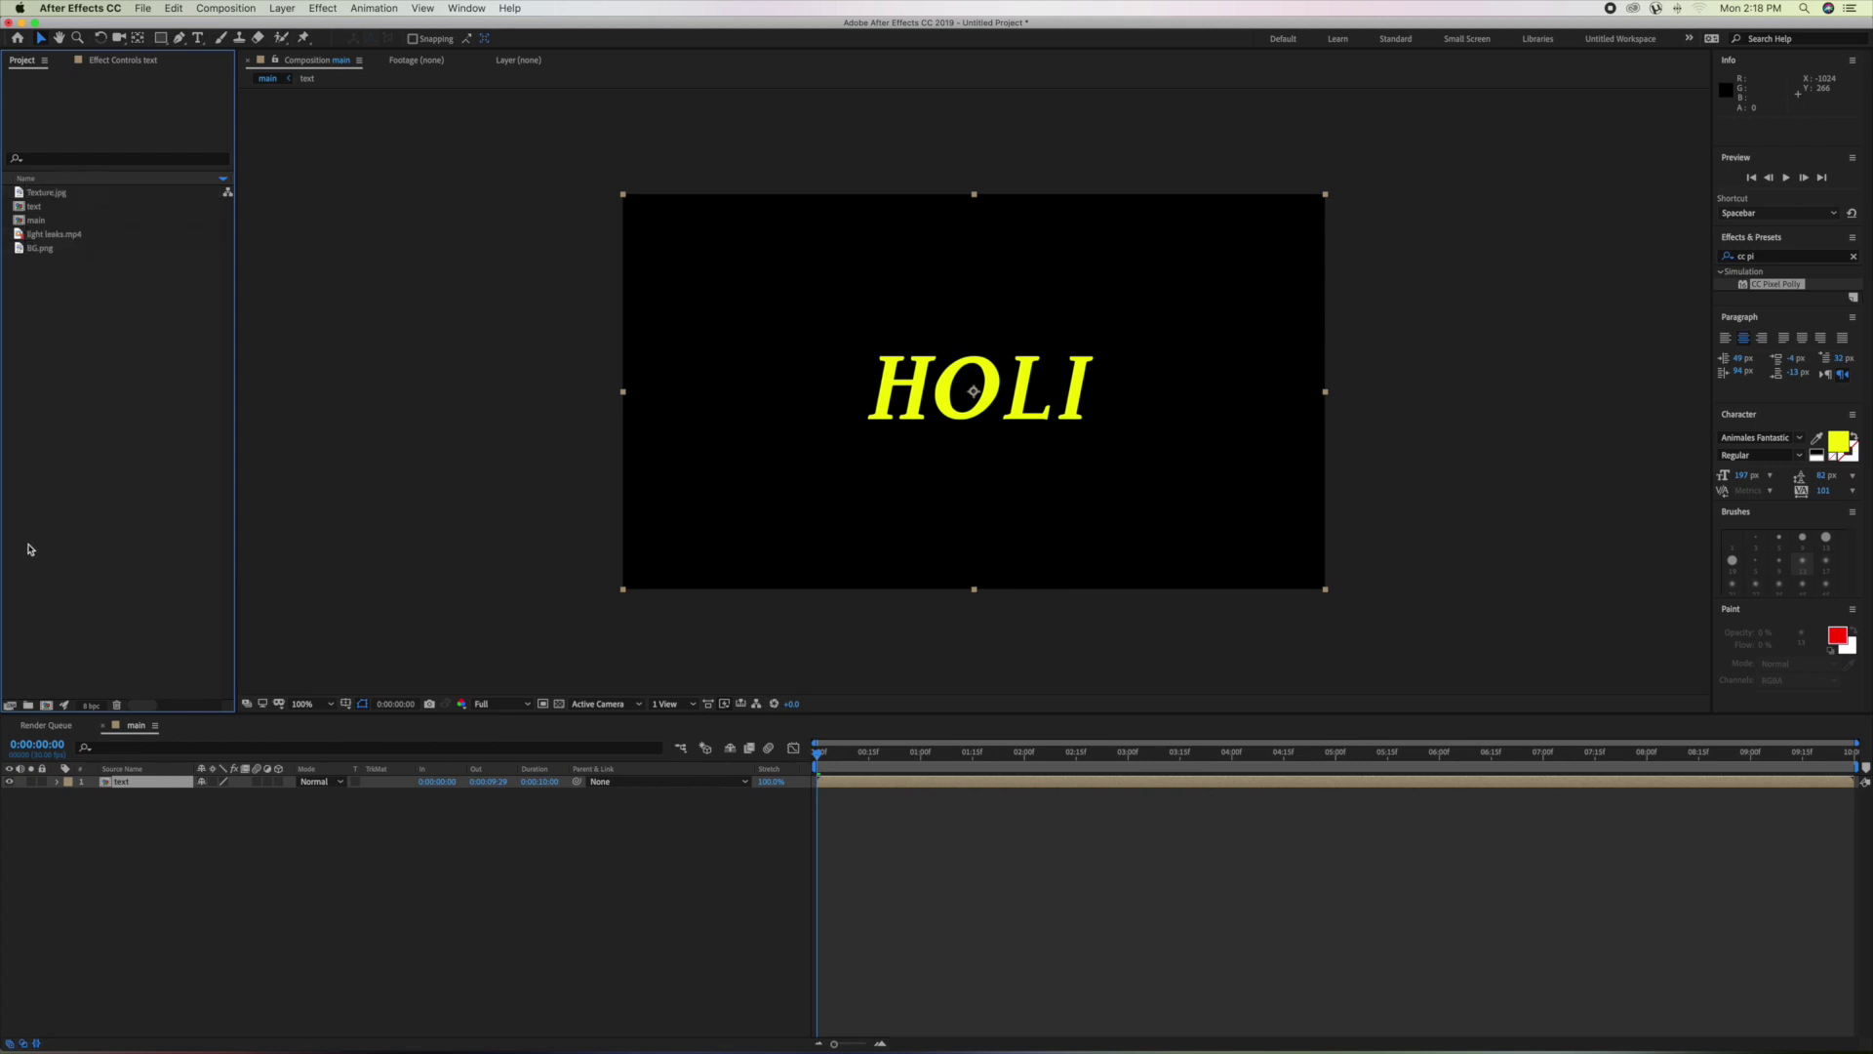
Place BG.png beneath the title in main and play back a preview.
left_click(44, 254)
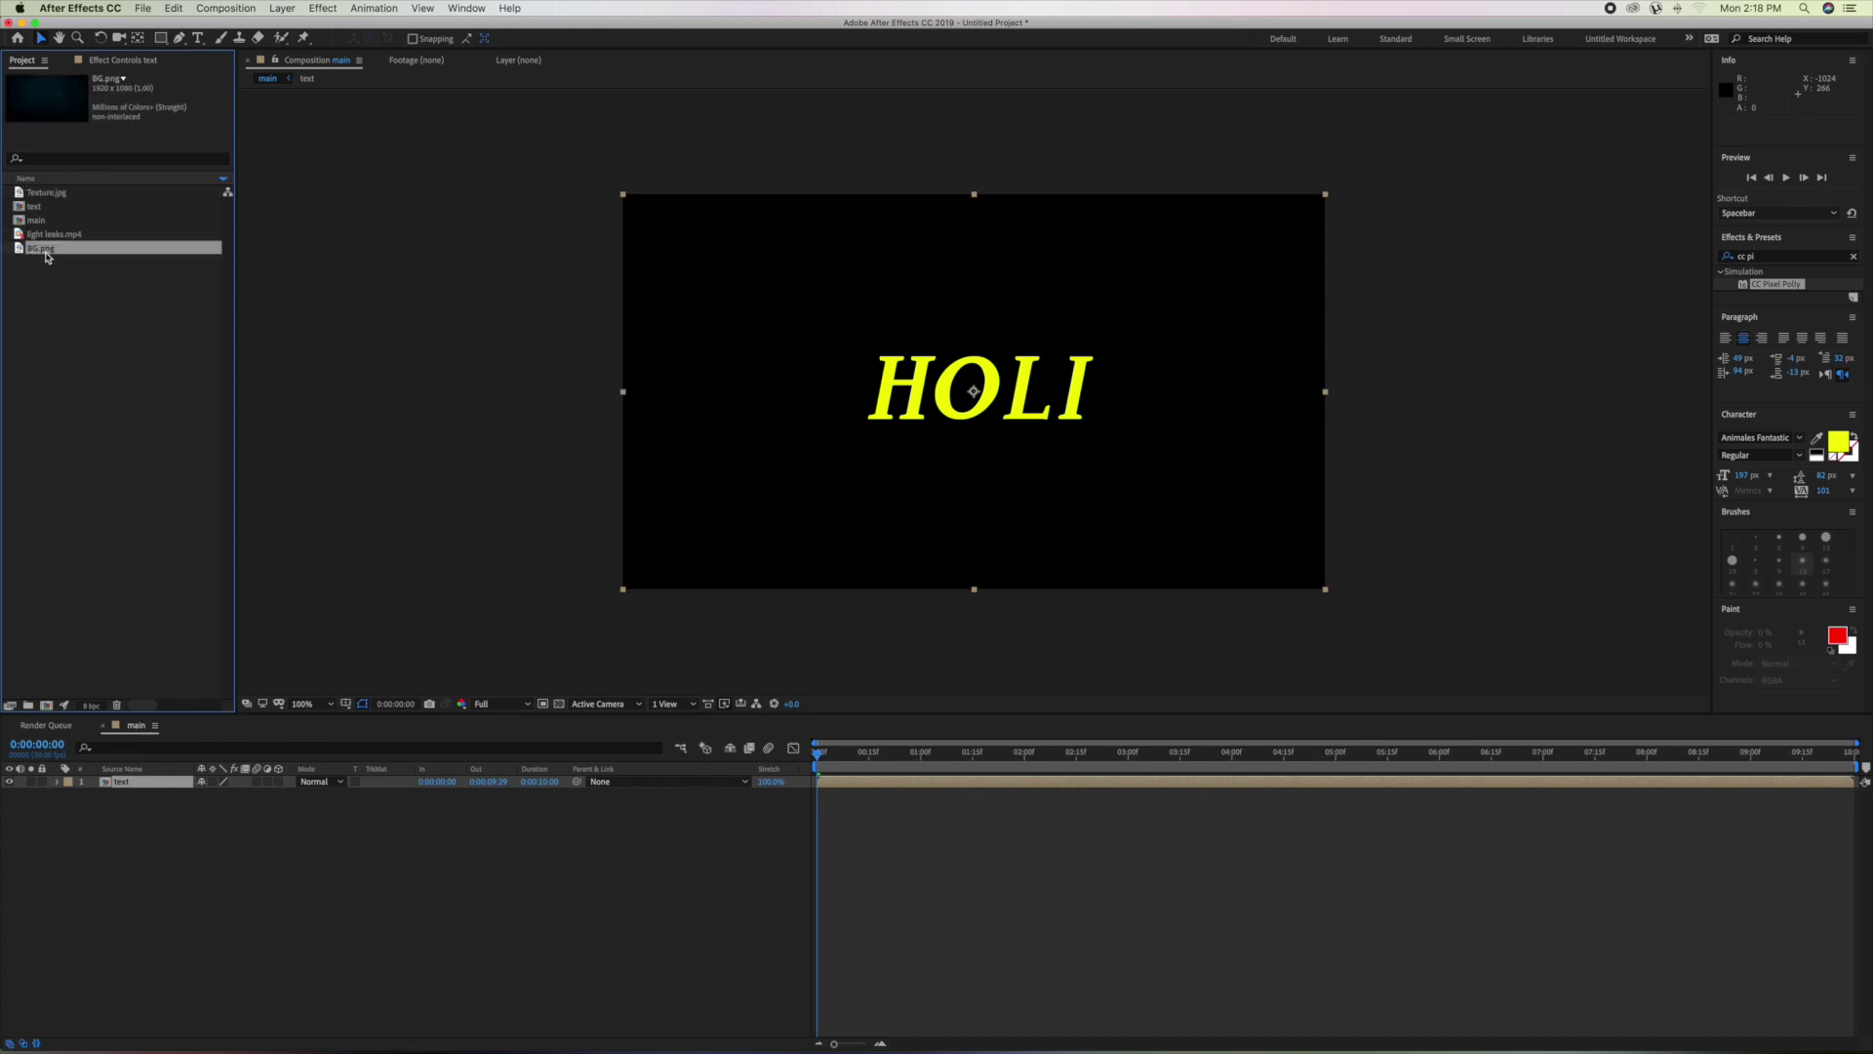
left_click_drag(46, 251, 115, 818)
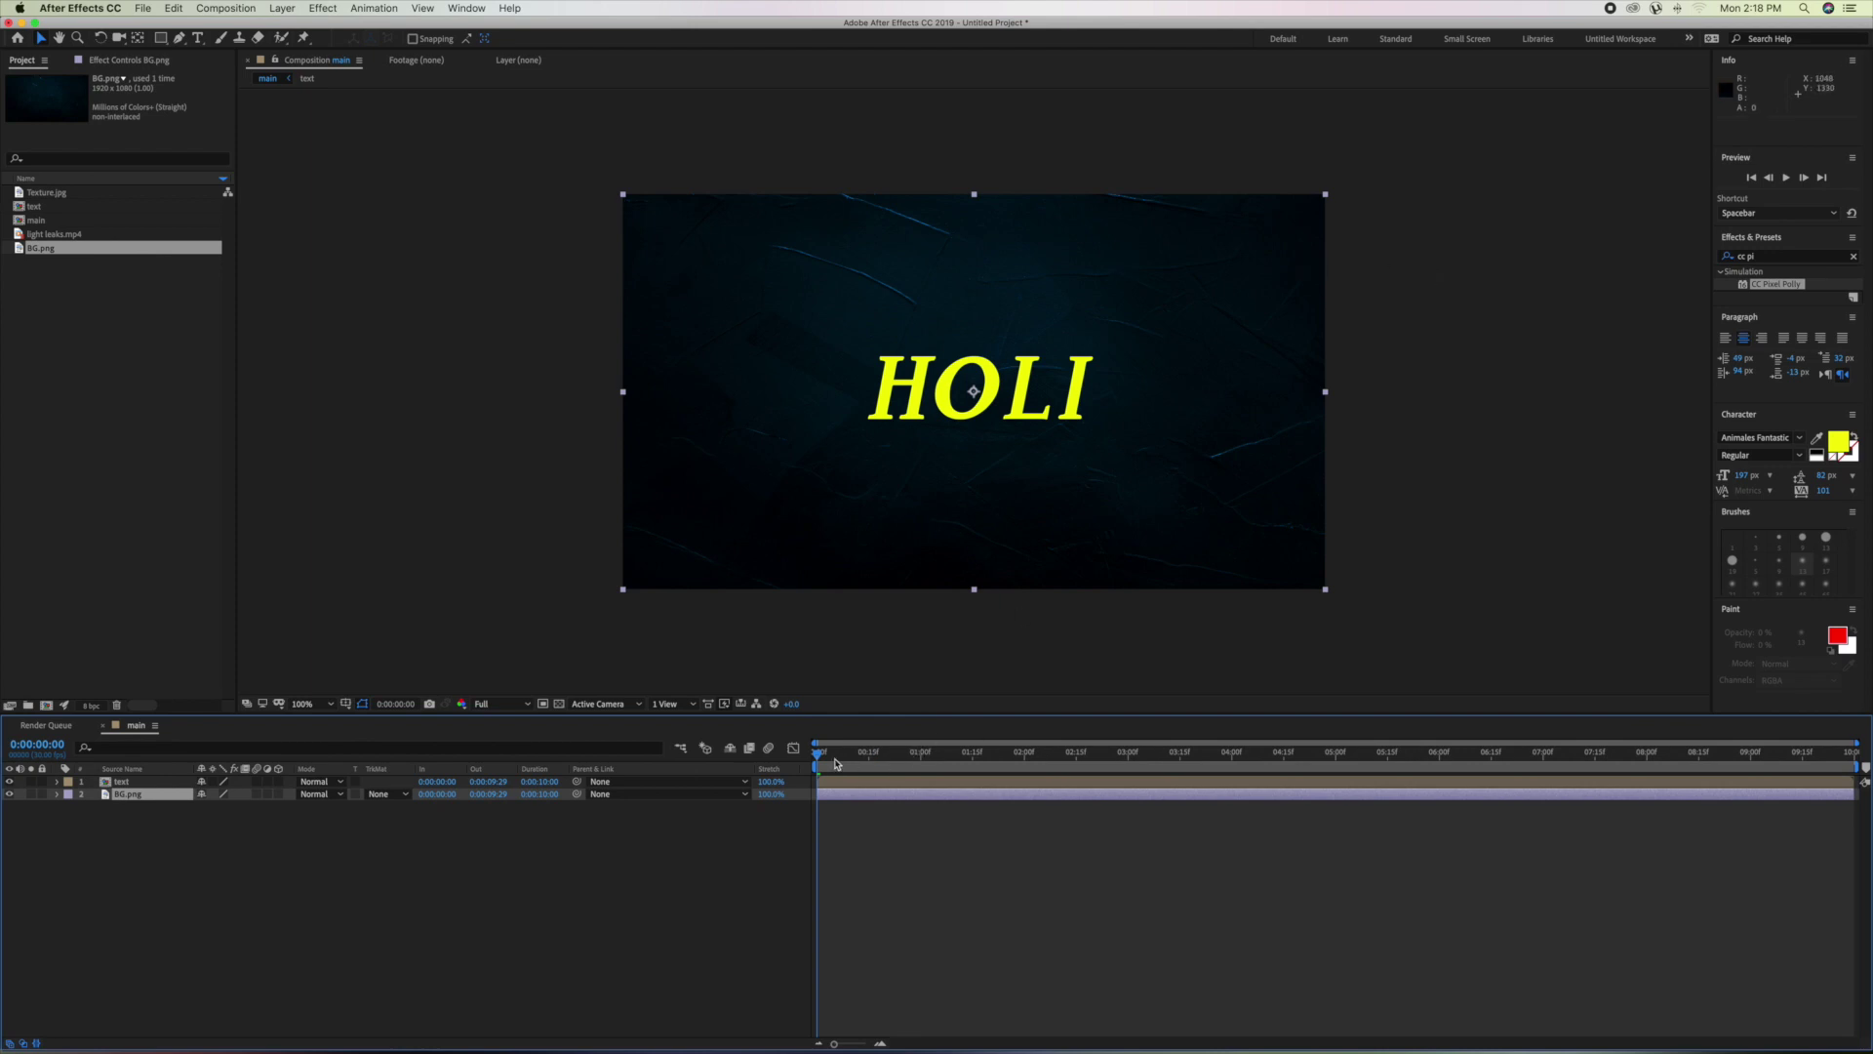
left_click_drag(836, 763, 1584, 799)
key("space")
key("space")
Add Texture.jpg as the top layer with Add blend mode, then preview from the start.
left_click(47, 194)
left_click_drag(47, 200, 118, 782)
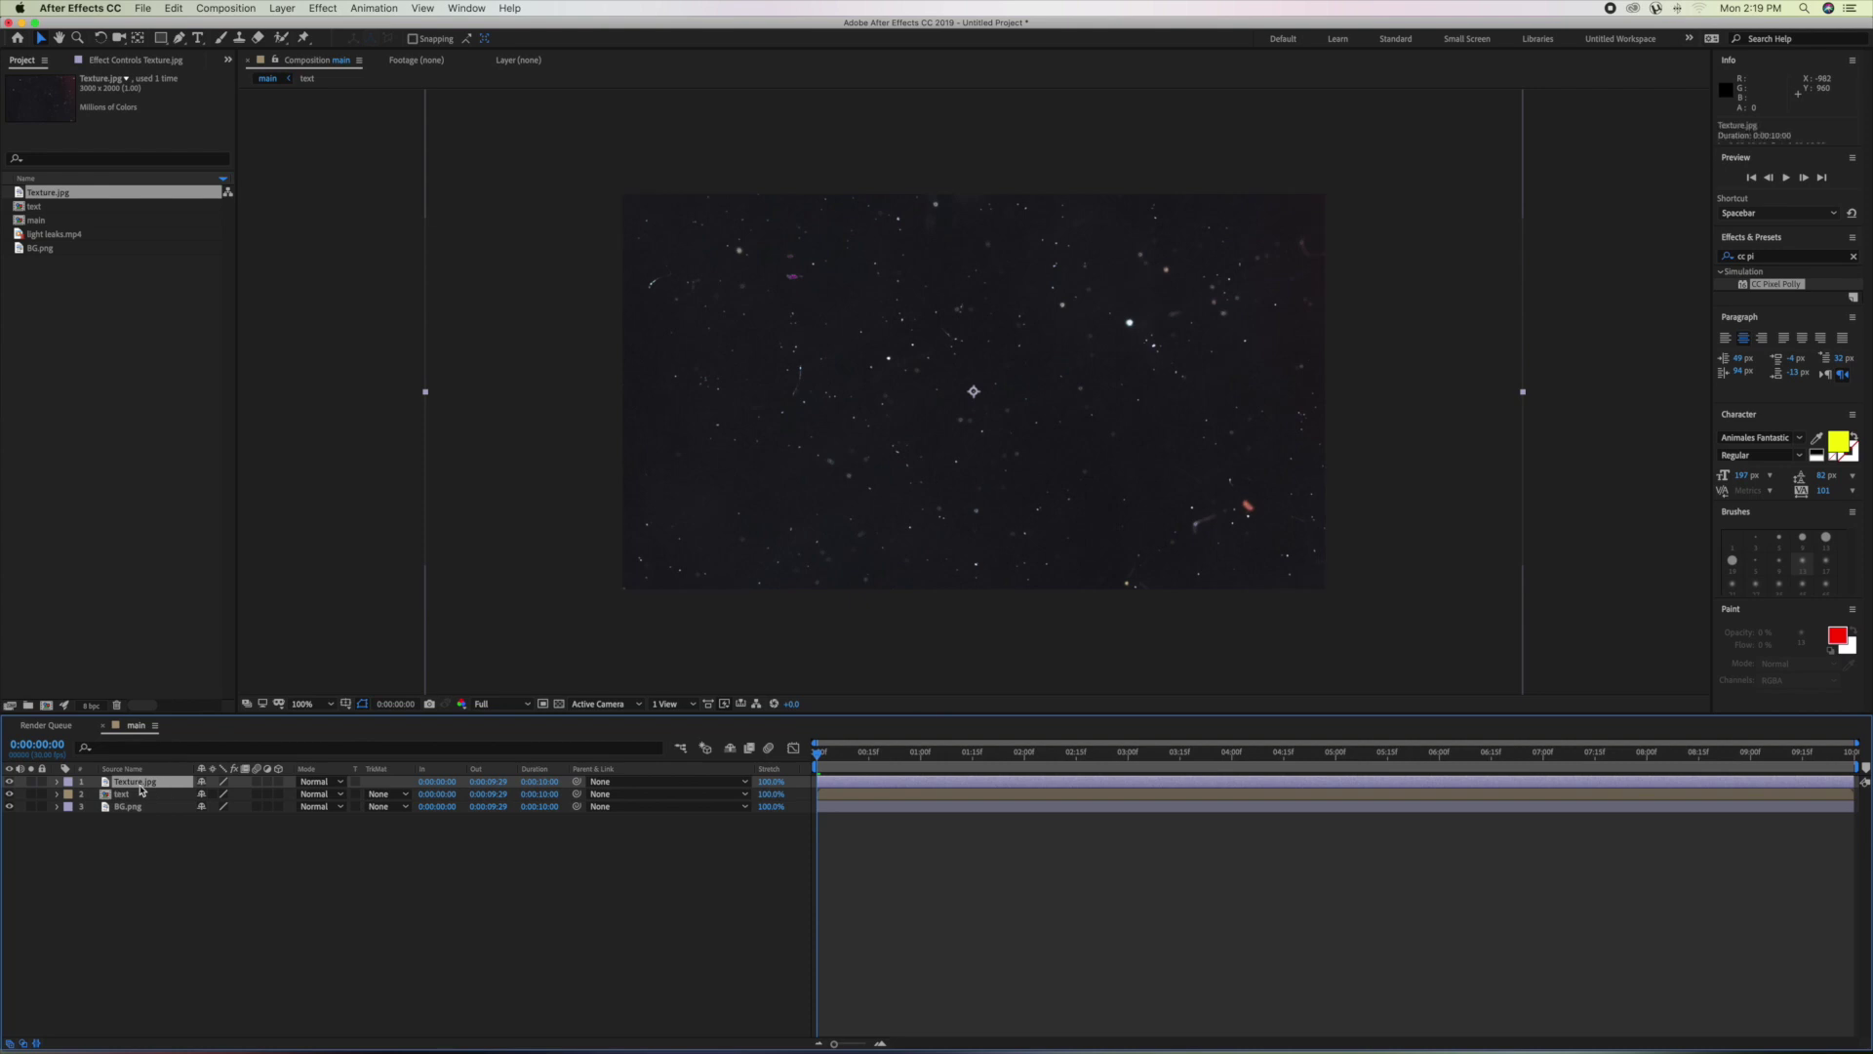
left_click(342, 785)
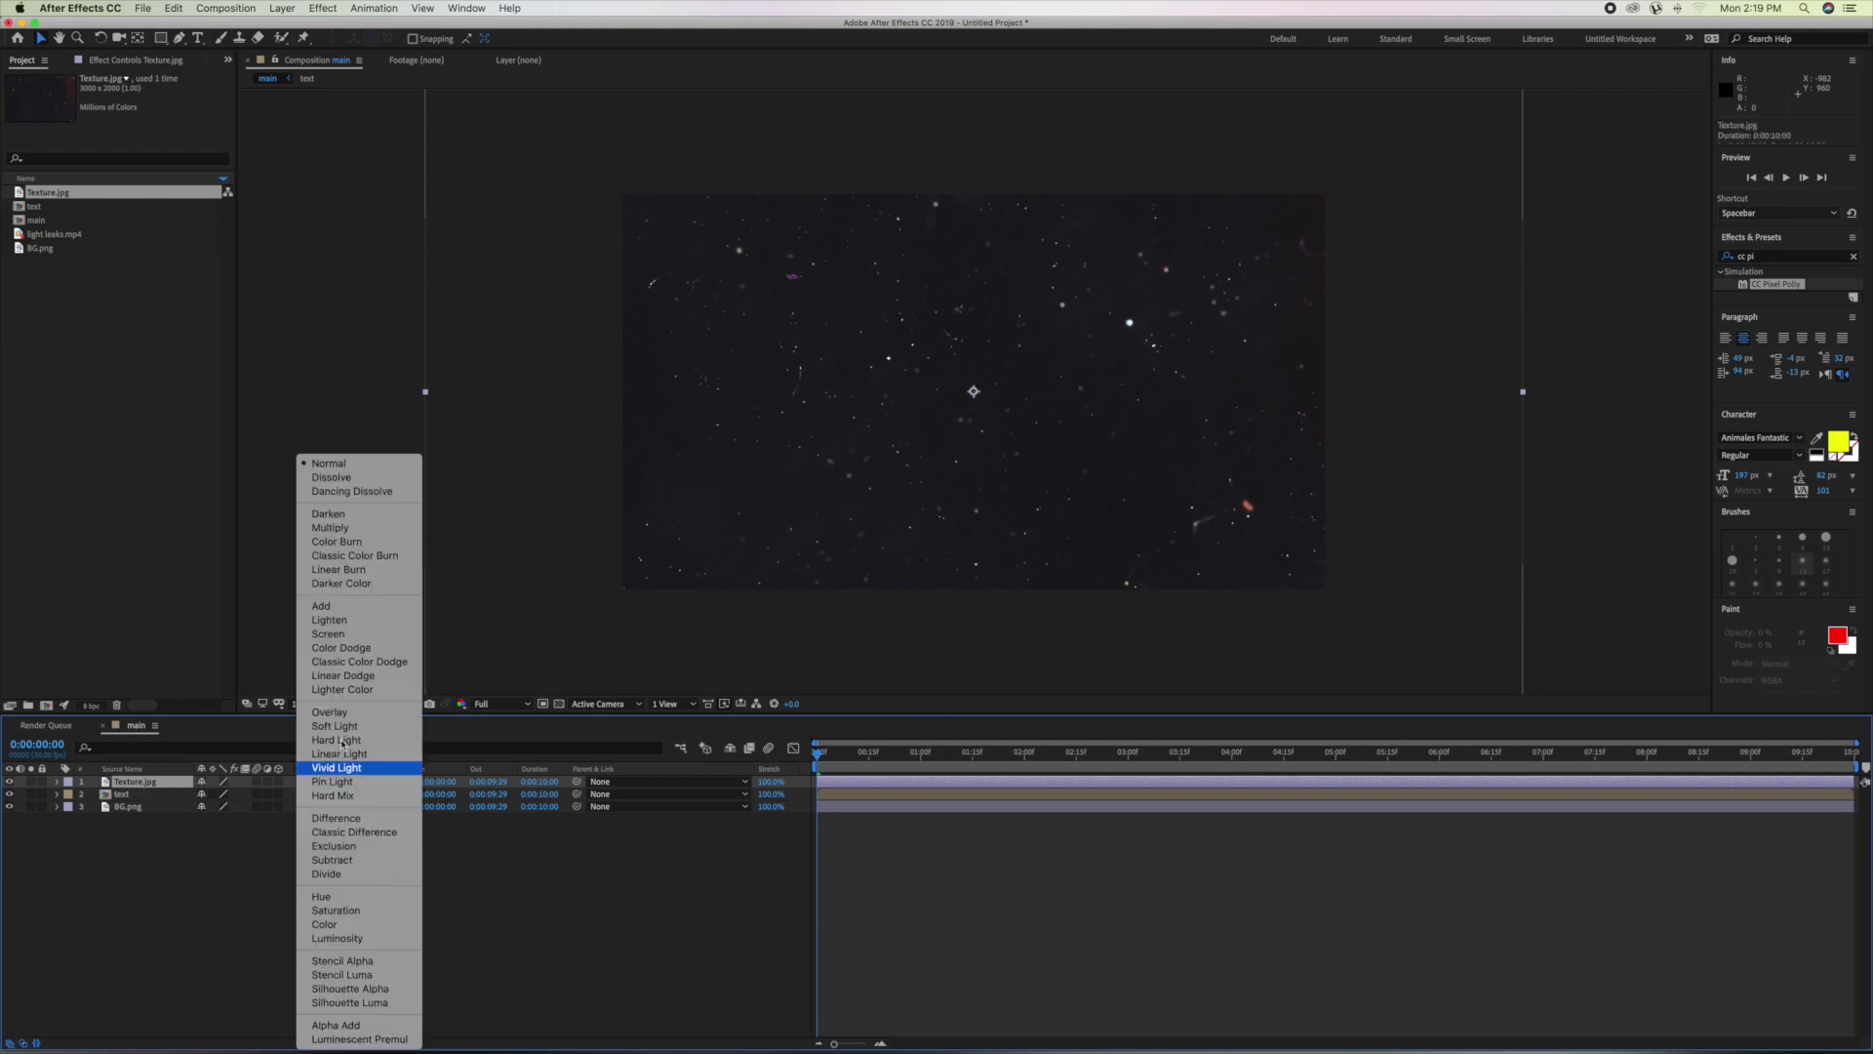
left_click(327, 608)
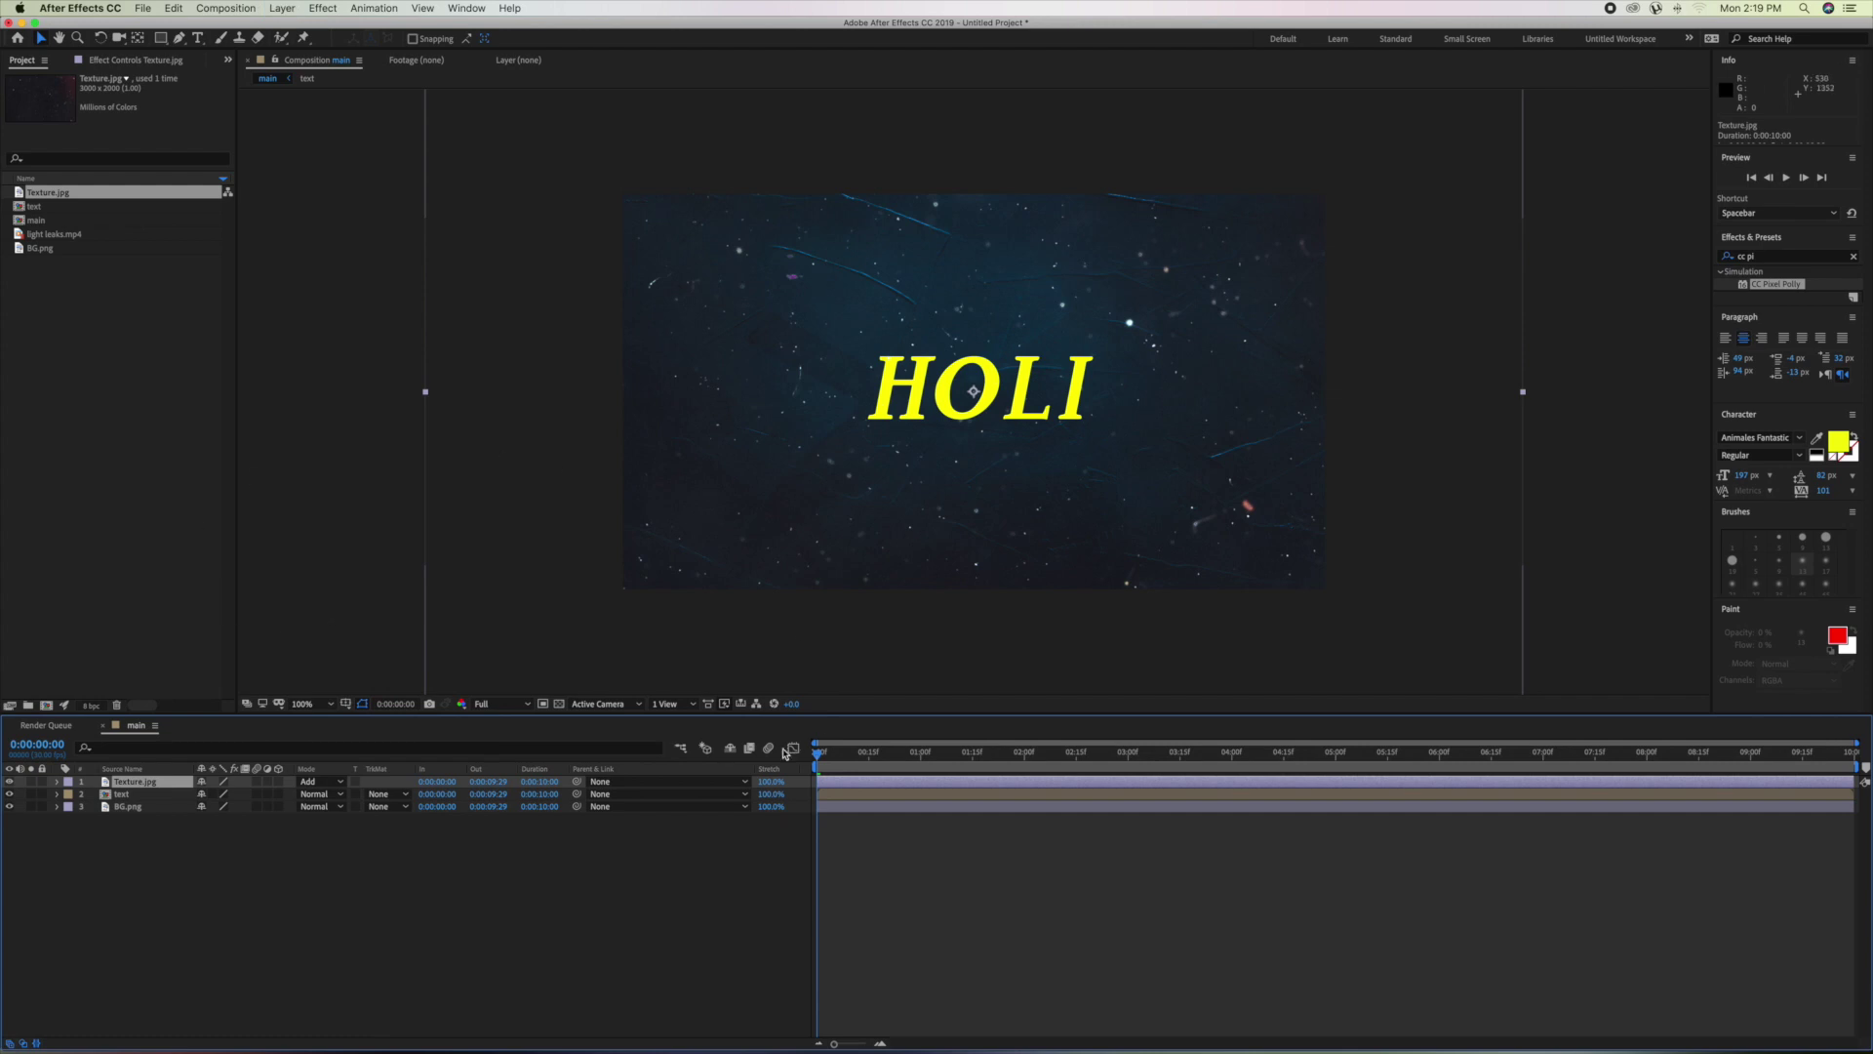
left_click_drag(817, 757, 1727, 800)
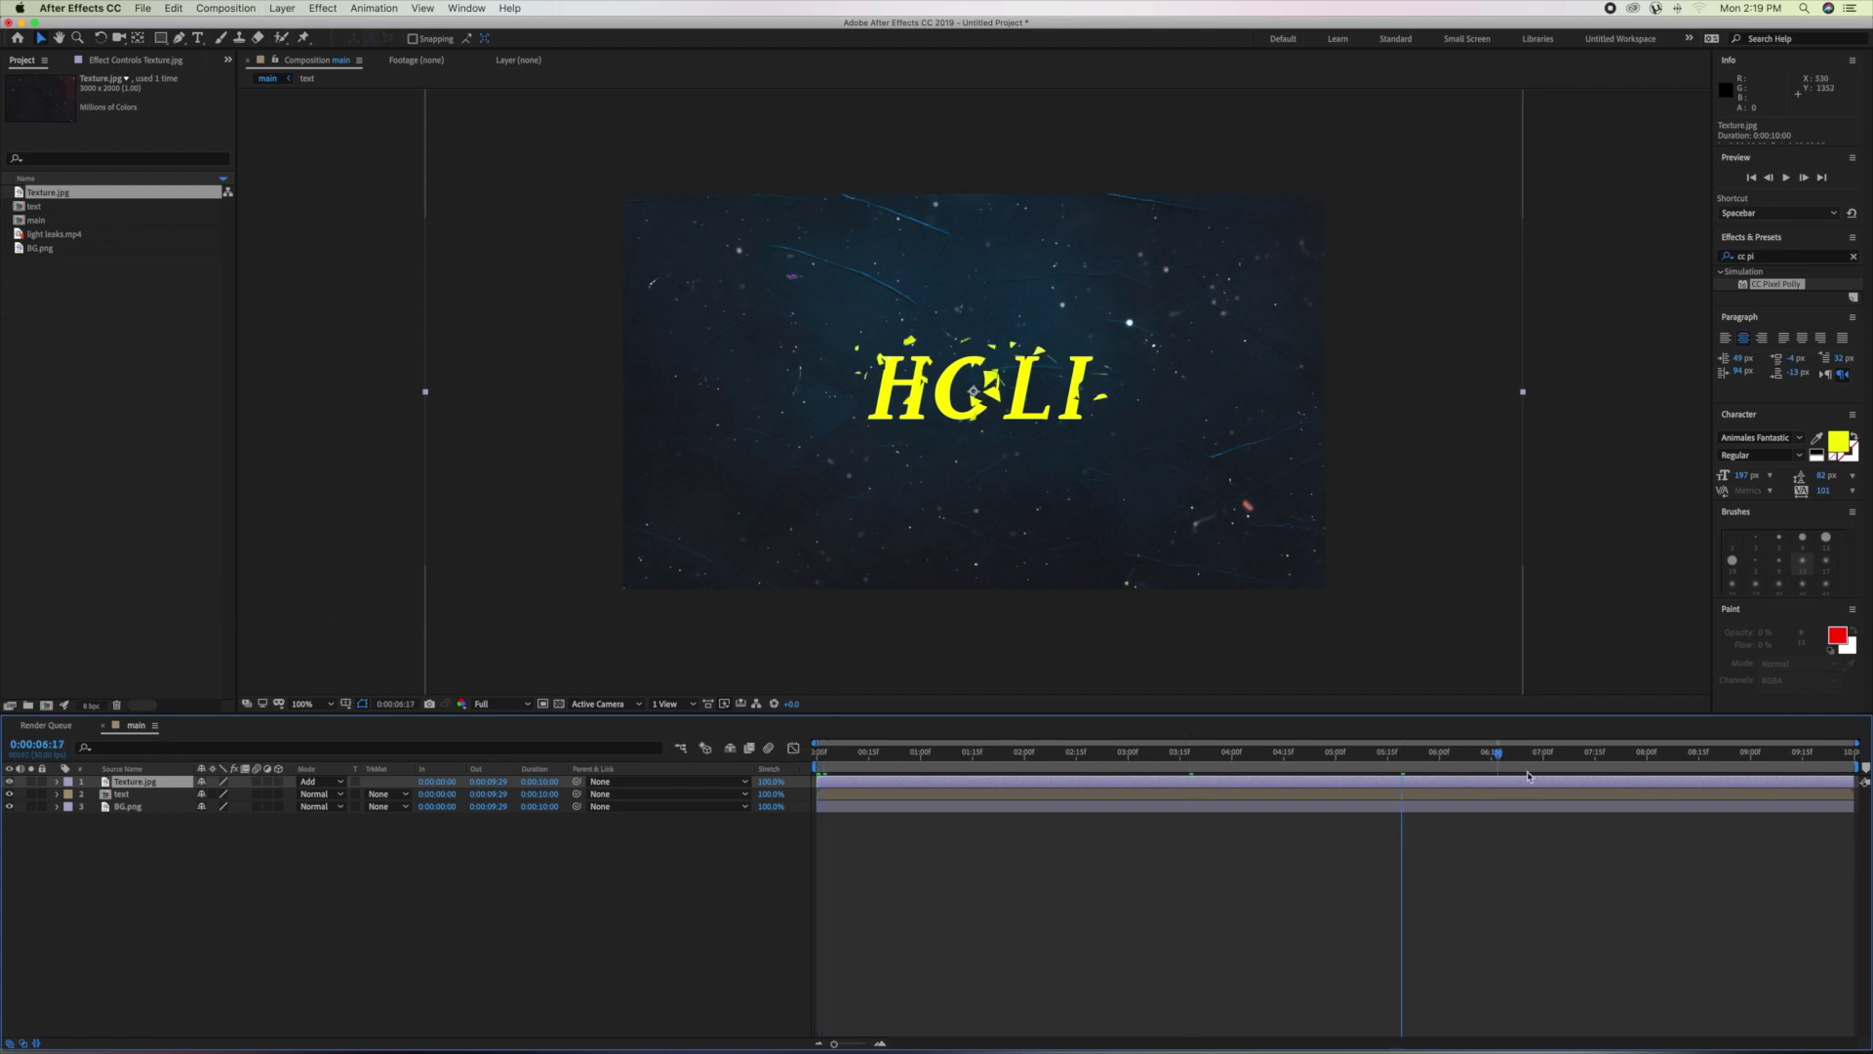
key("Home")
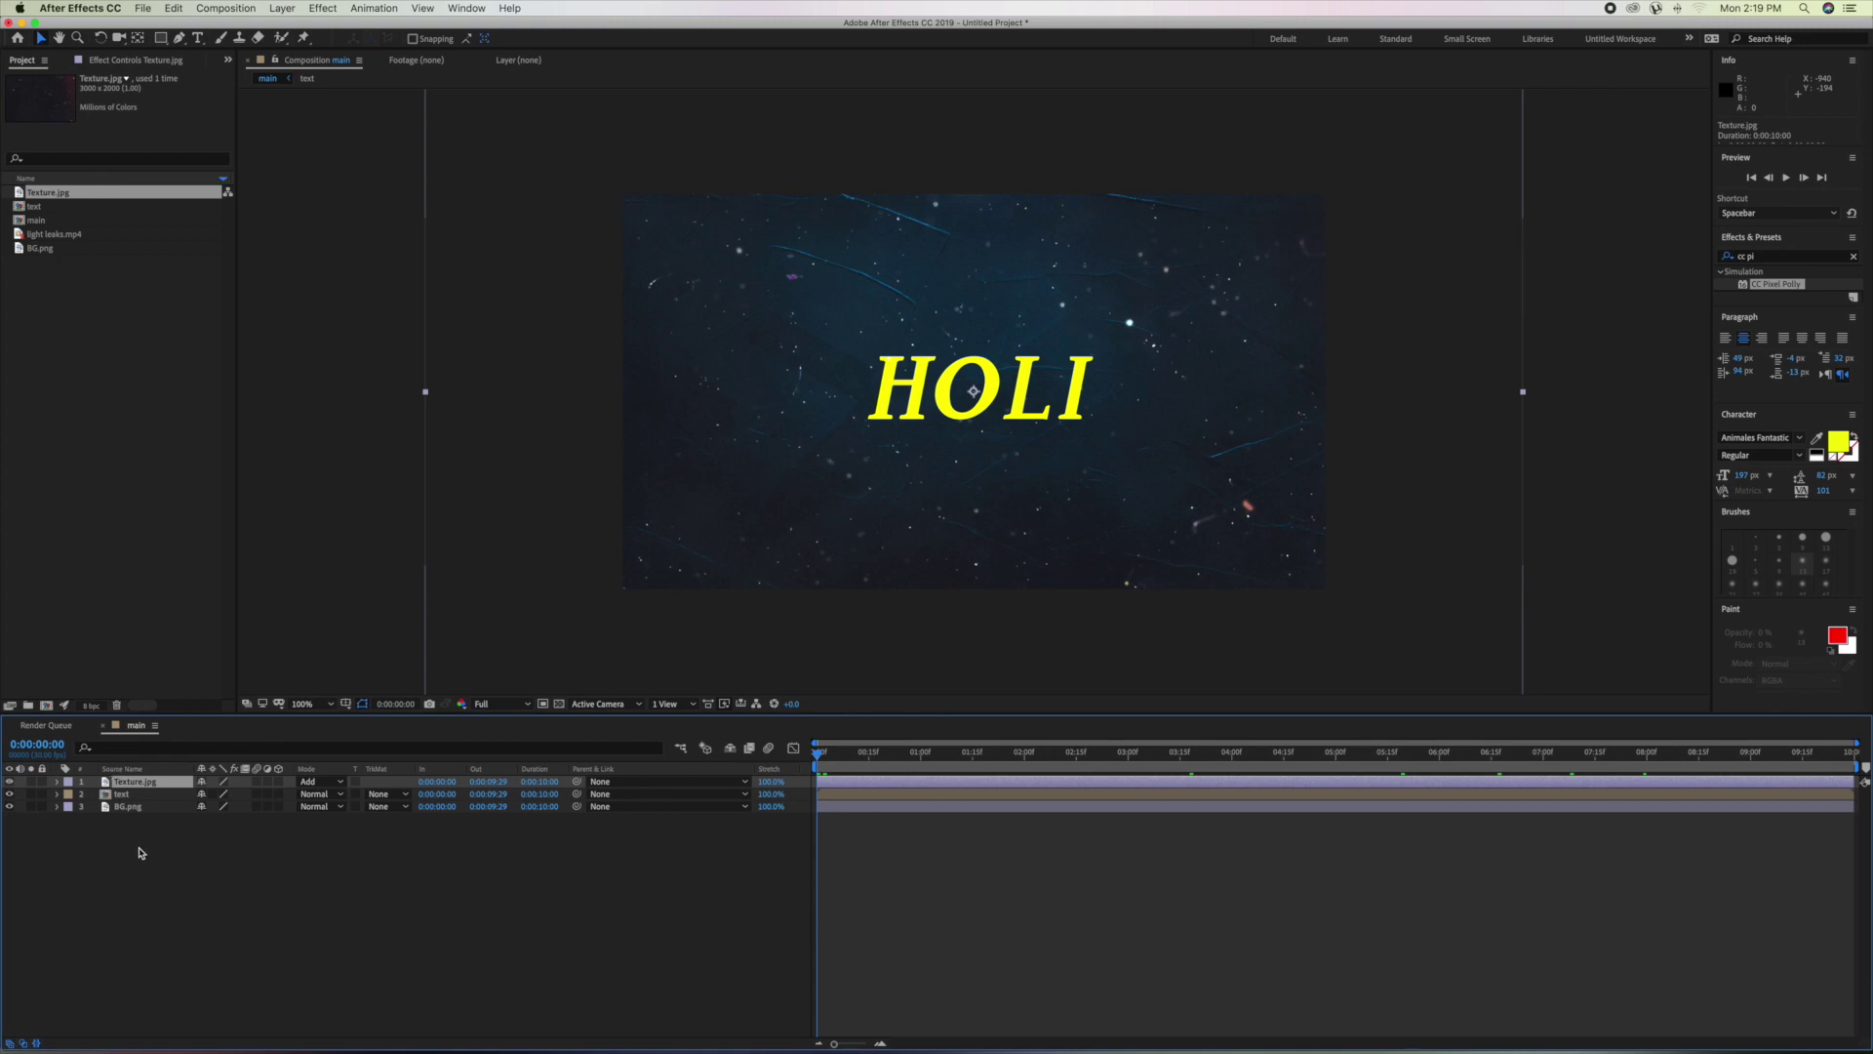
Make Texture.jpg, text and BG.png 3D layers and scrub to about five seconds.
left_click(109, 806)
key("super+a")
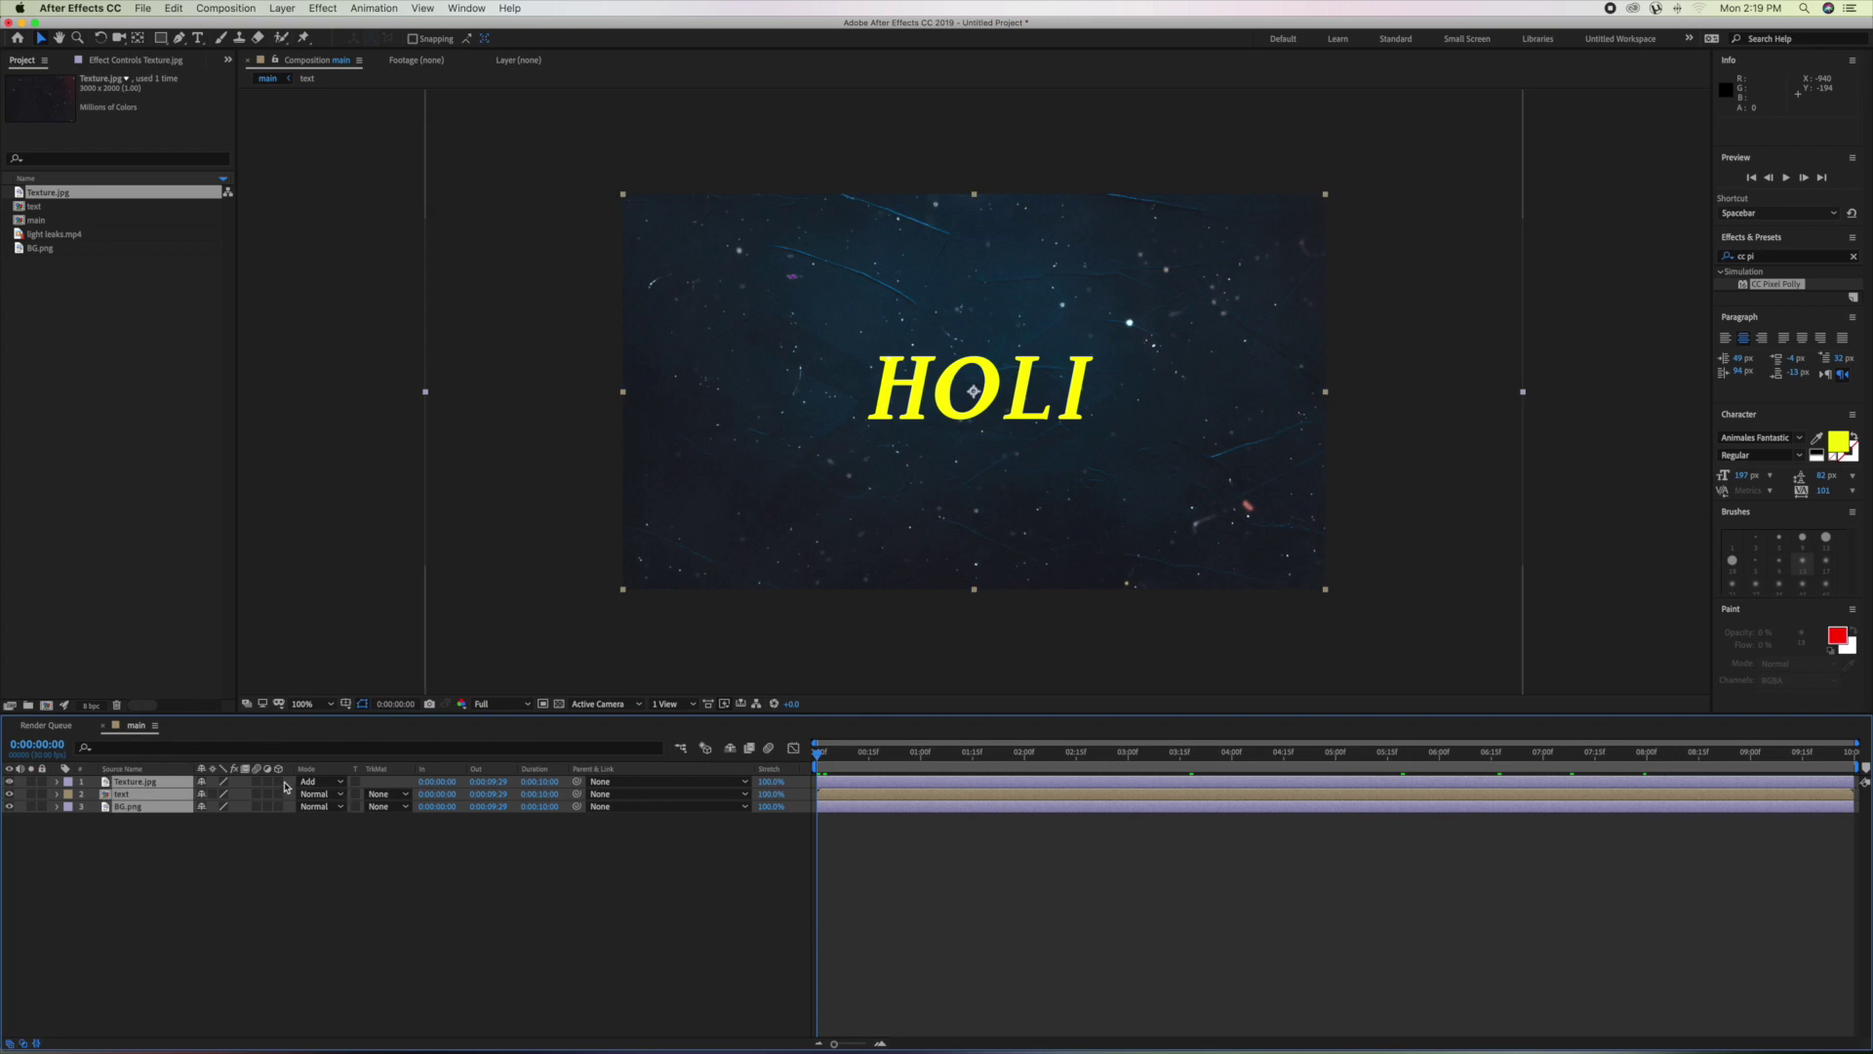
left_click(278, 781)
left_click(154, 890)
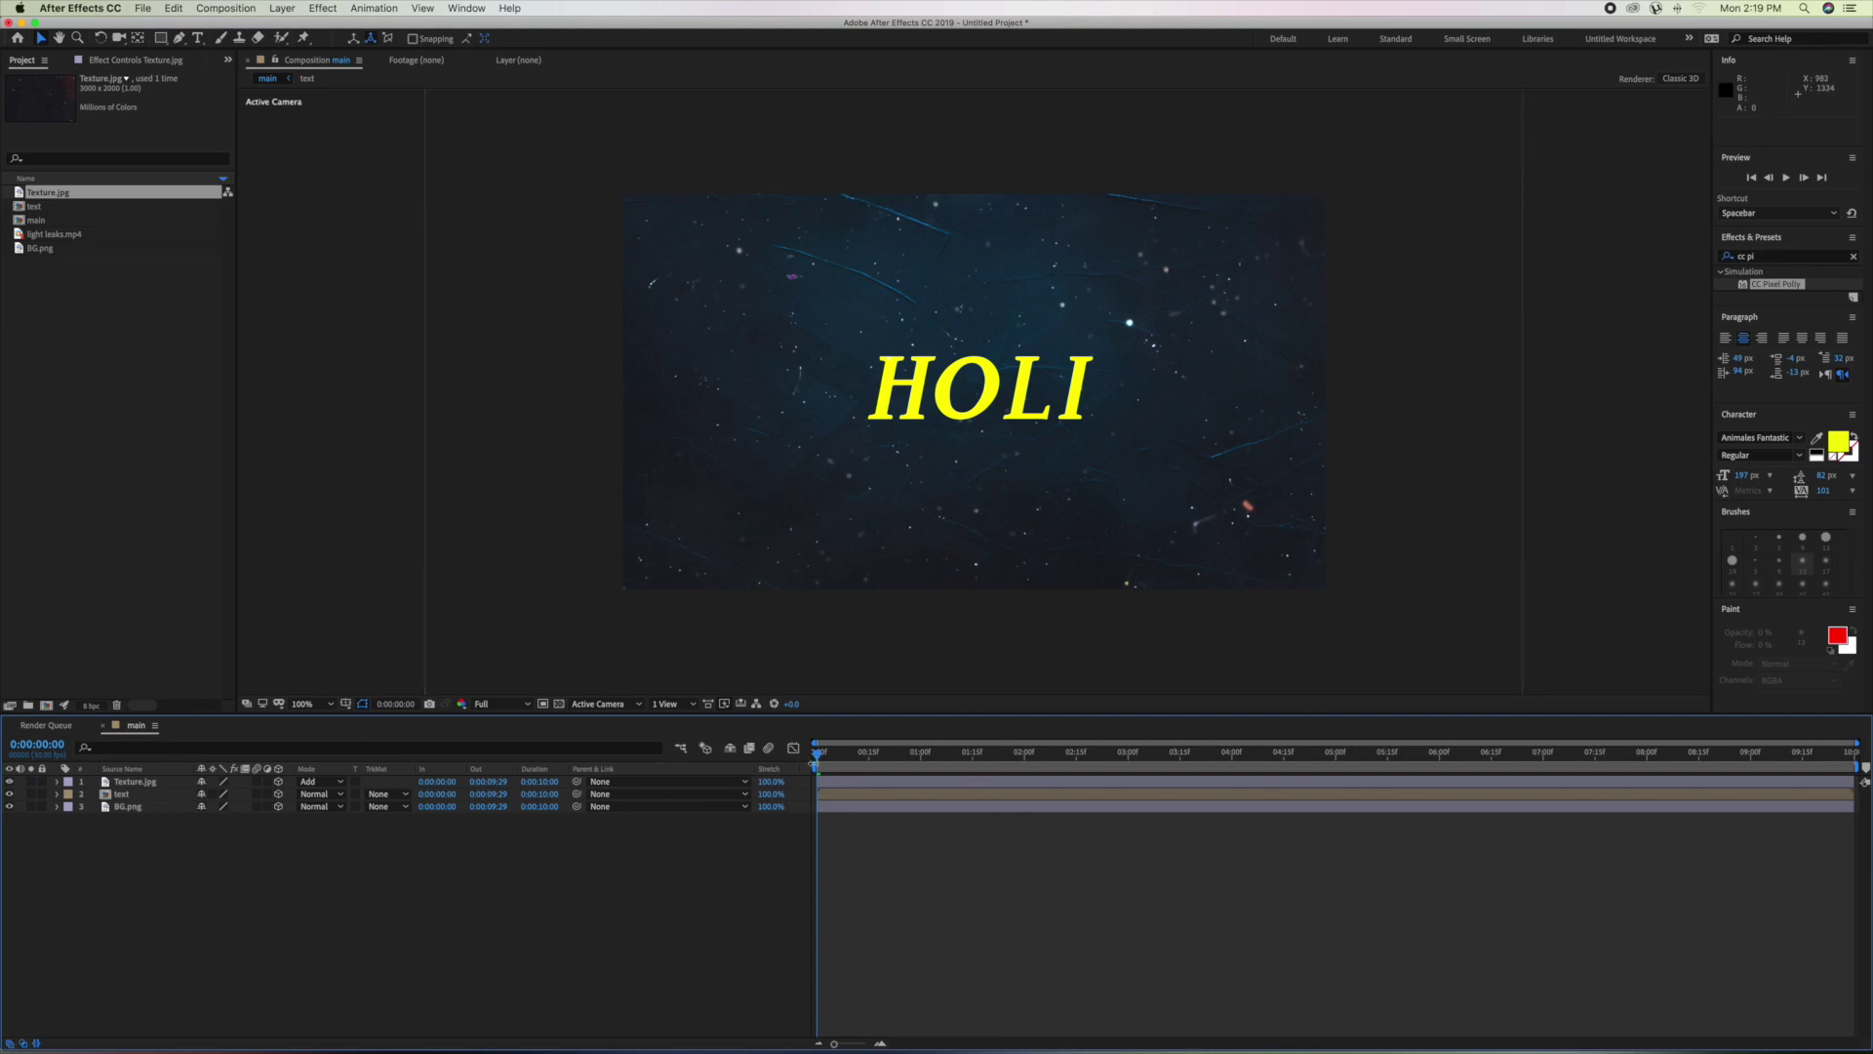
mouse_move(844, 770)
left_mouse_down()
mouse_move(1422, 786)
mouse_move(1395, 785)
left_mouse_up()
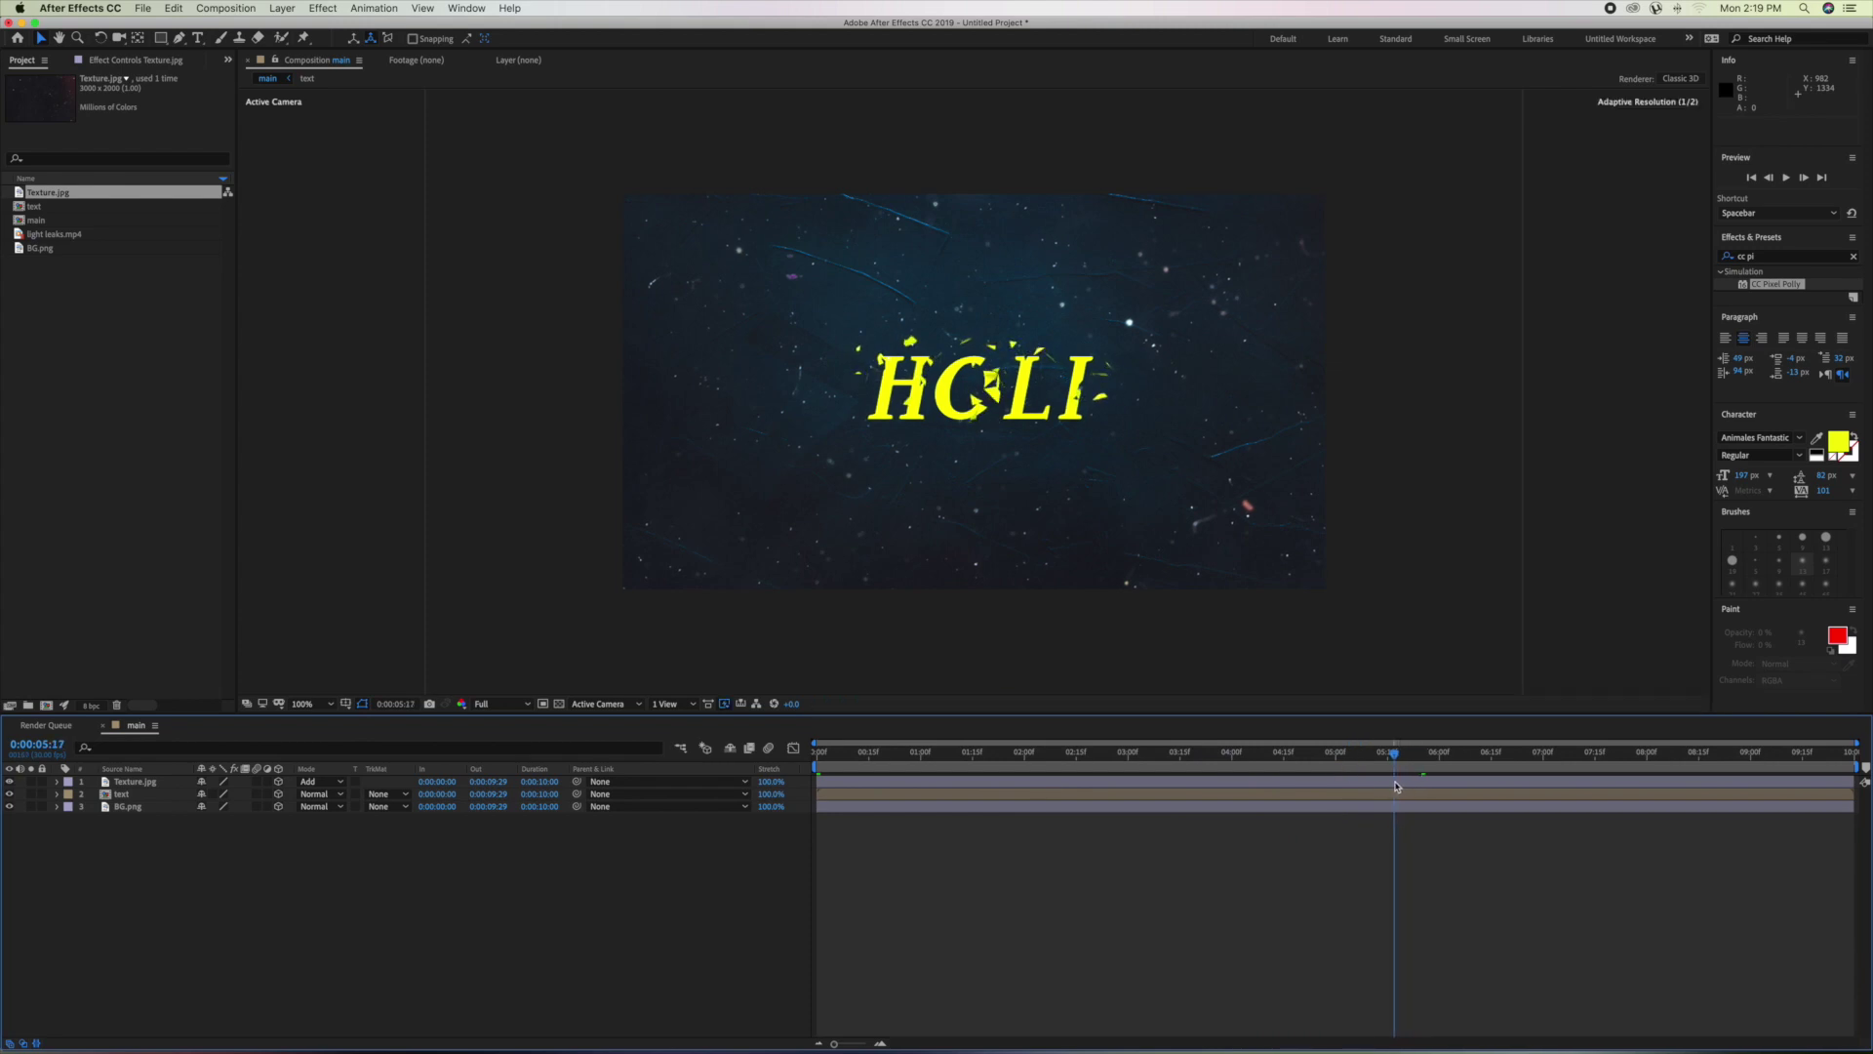
left_click_drag(1395, 785, 1406, 786)
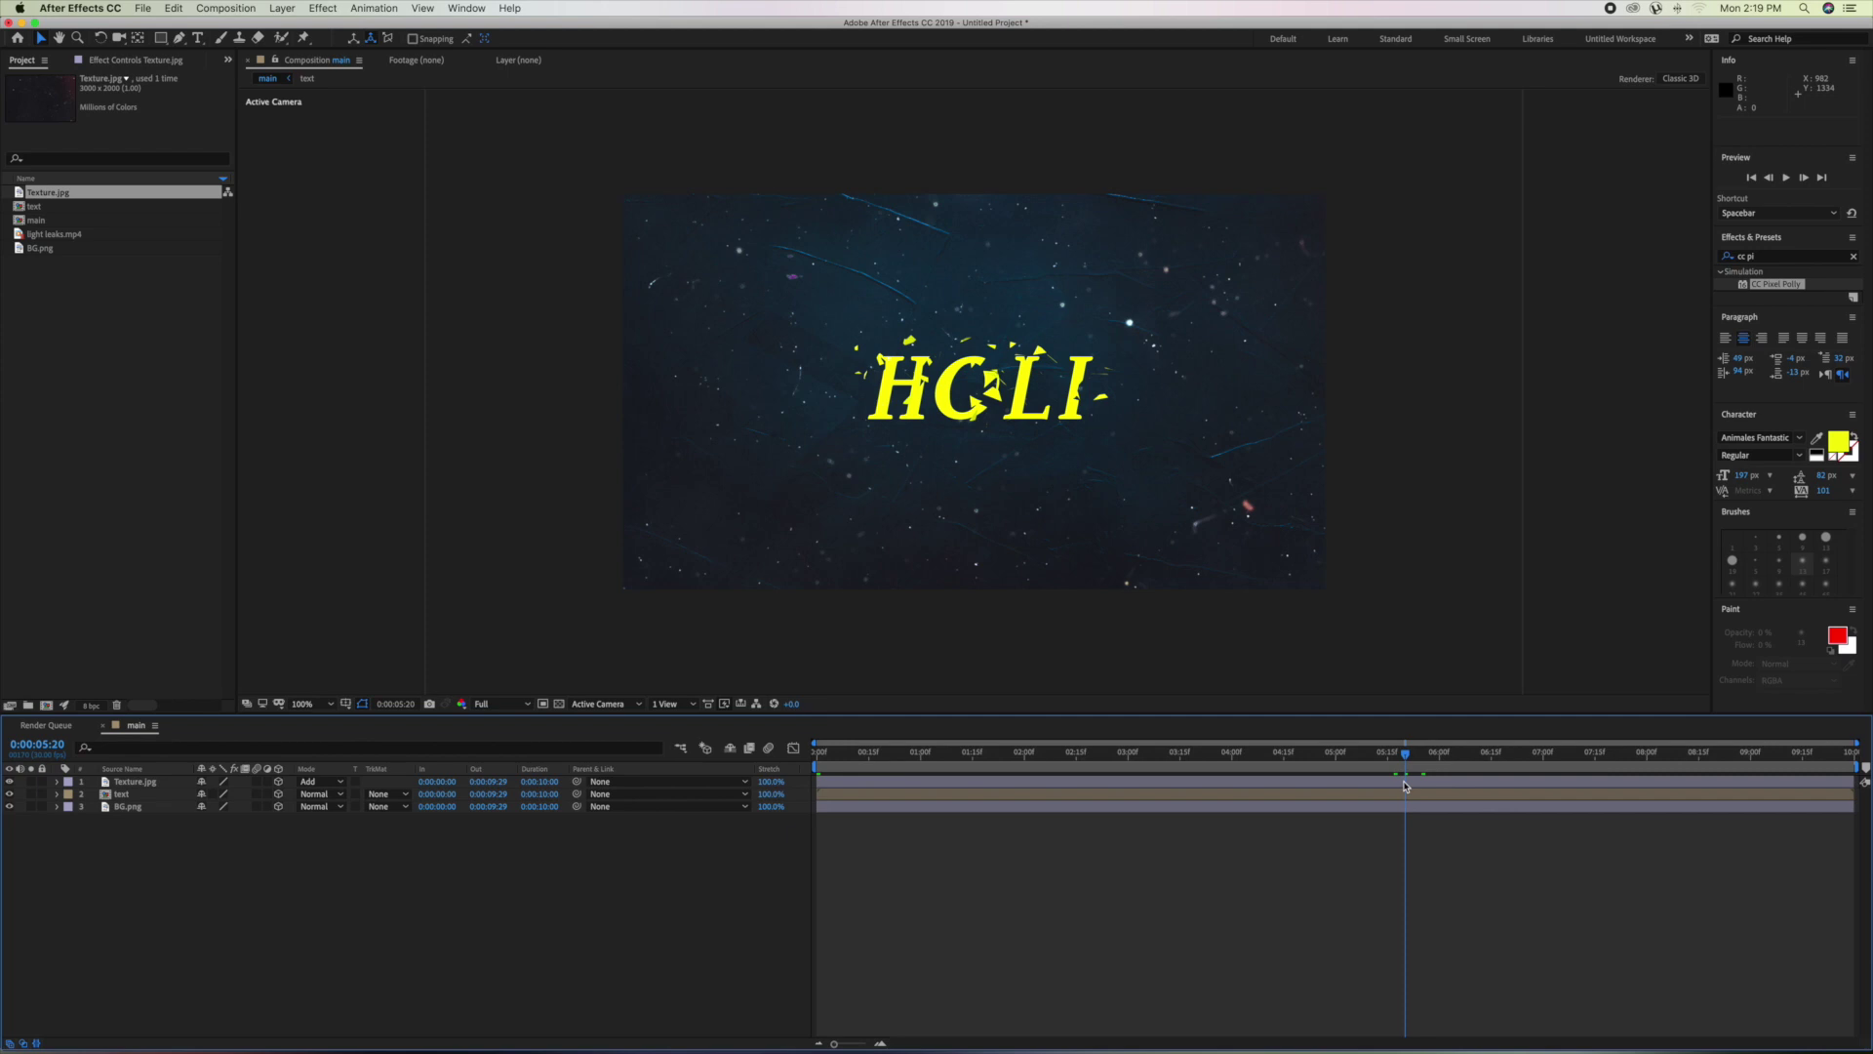
Move BG.png back to Z position 1200.
left_click(134, 808)
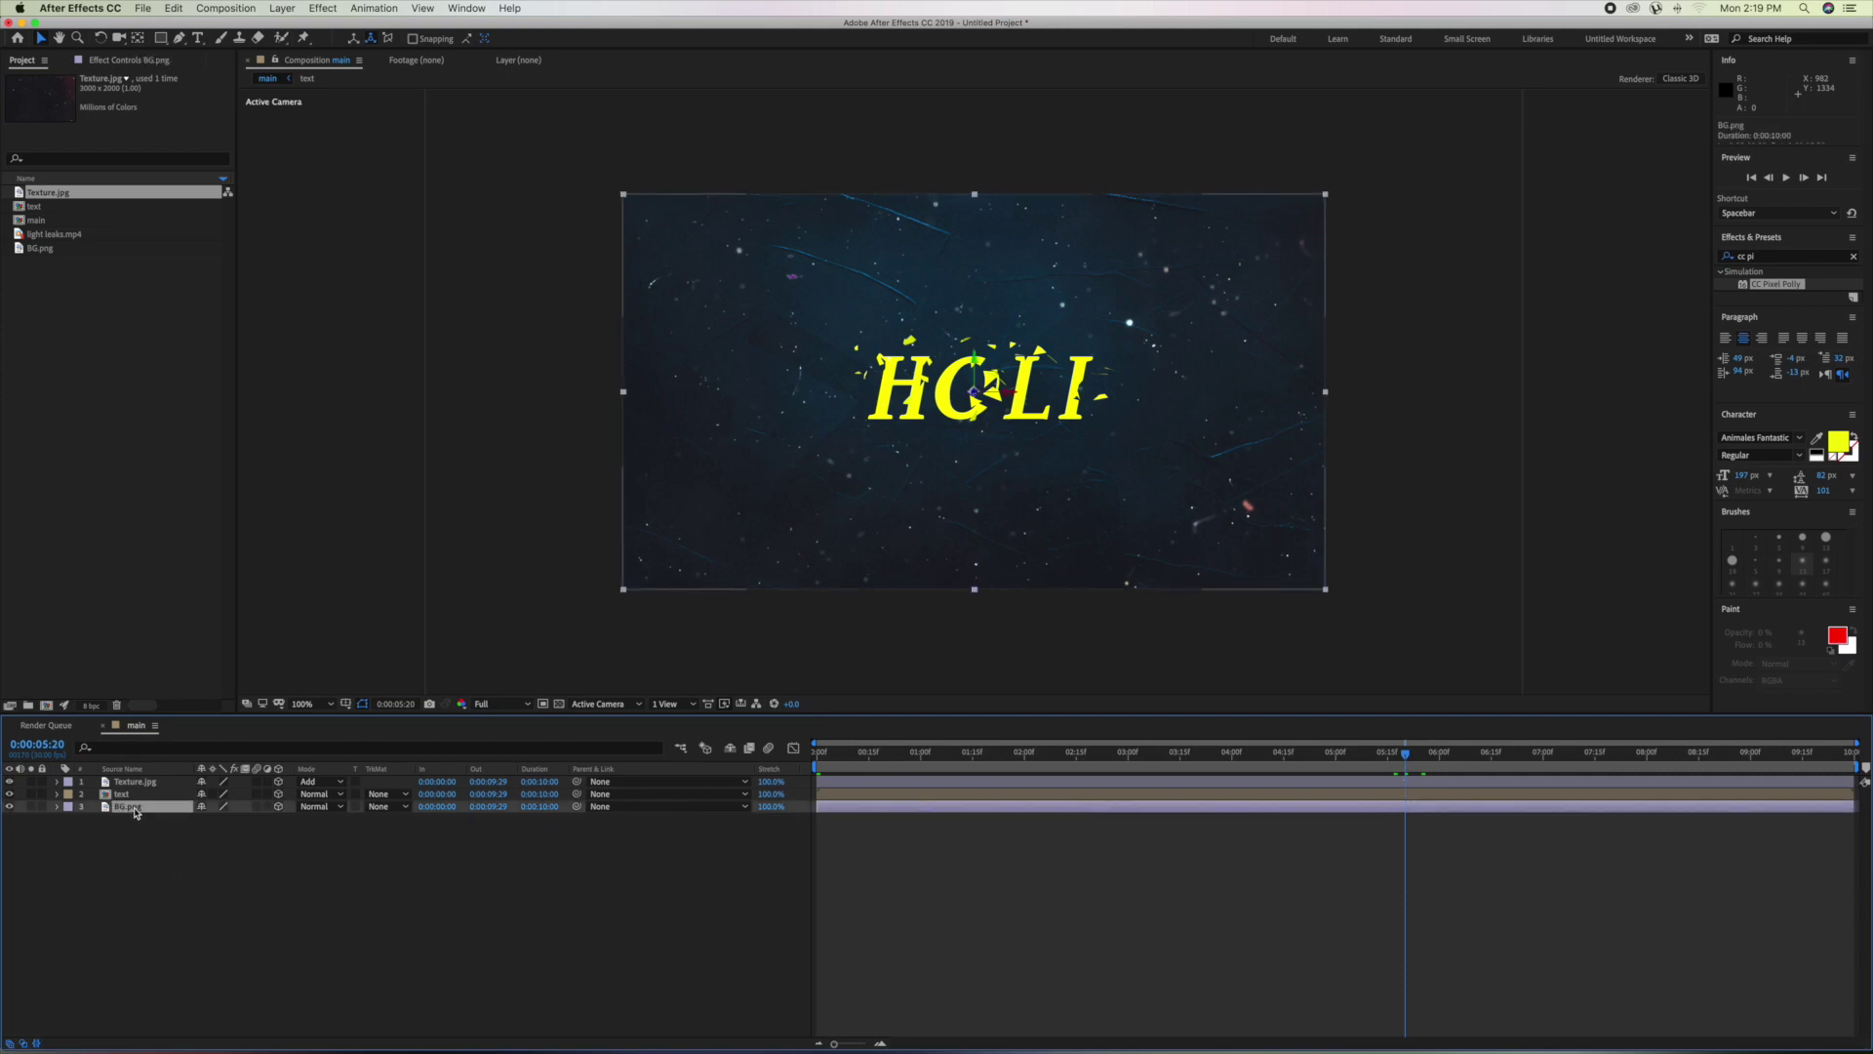
key("p")
left_click(248, 819)
type("1200")
left_click(271, 924)
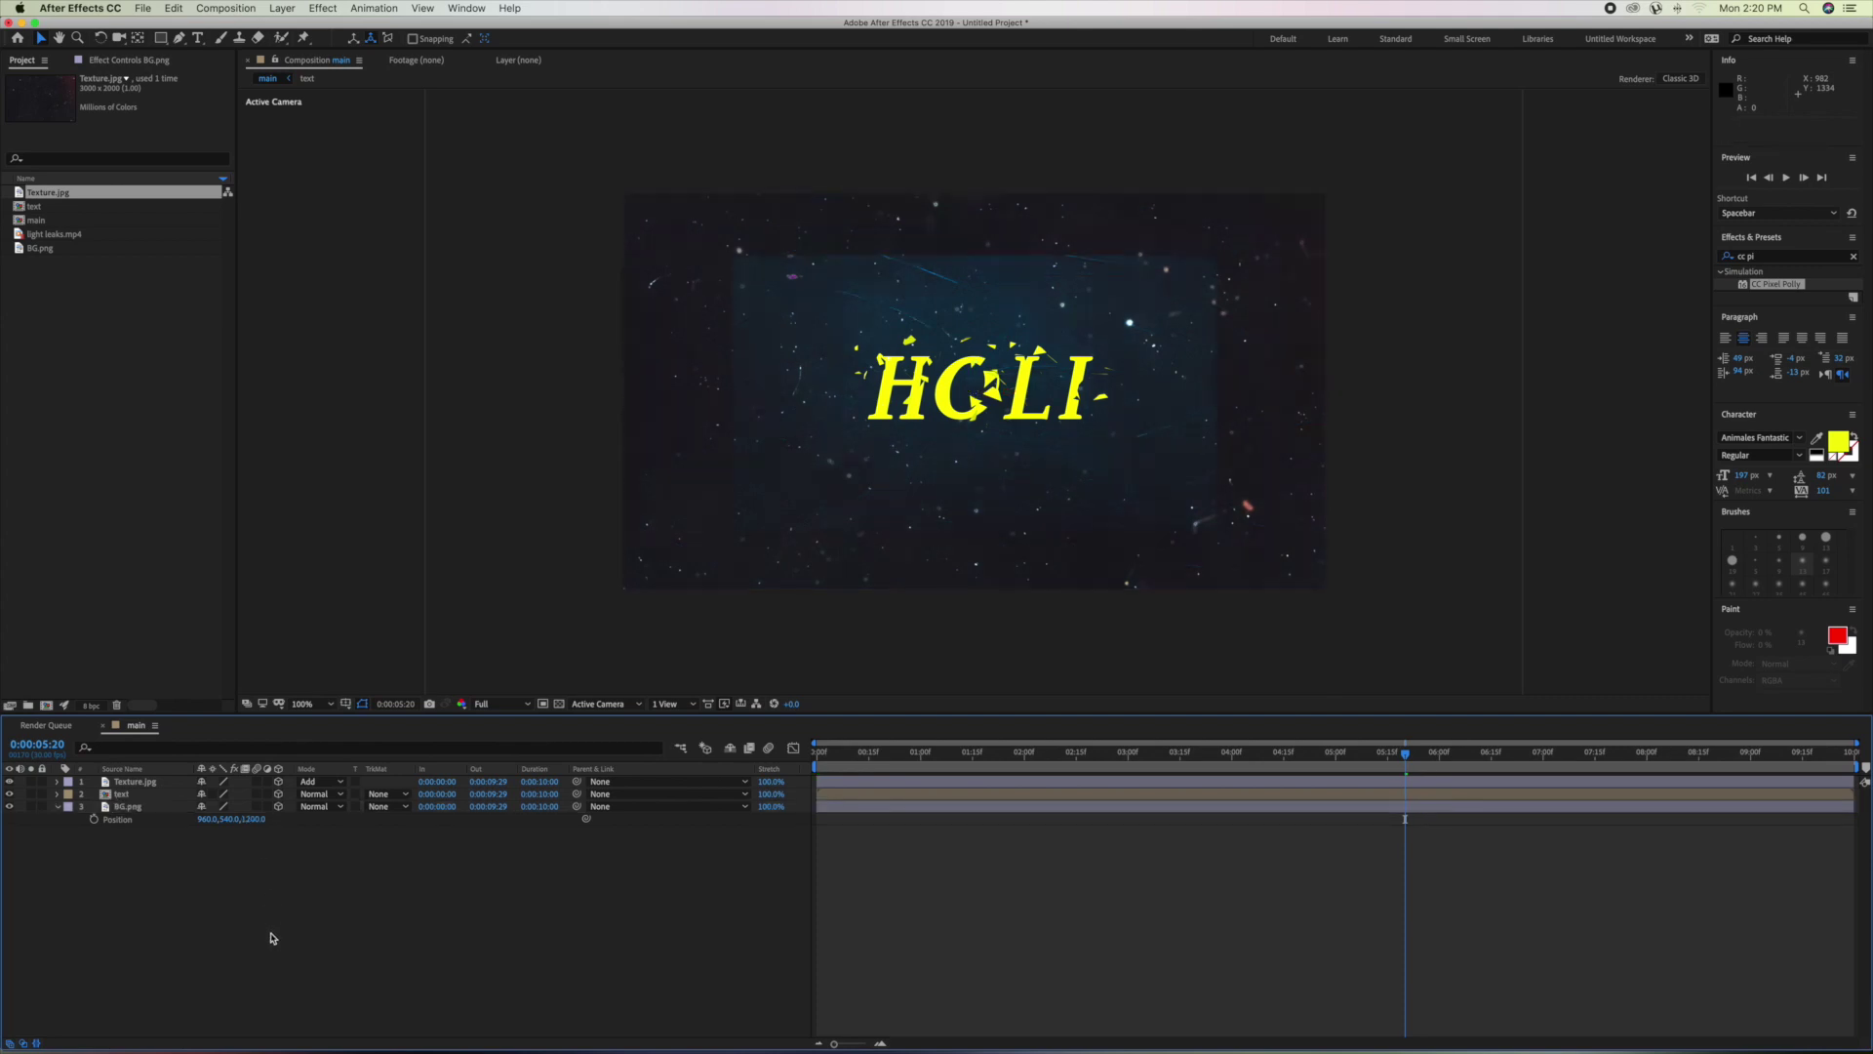
Scale BG.png up to about 370% so it fills the frame.
left_click(124, 807)
key("s")
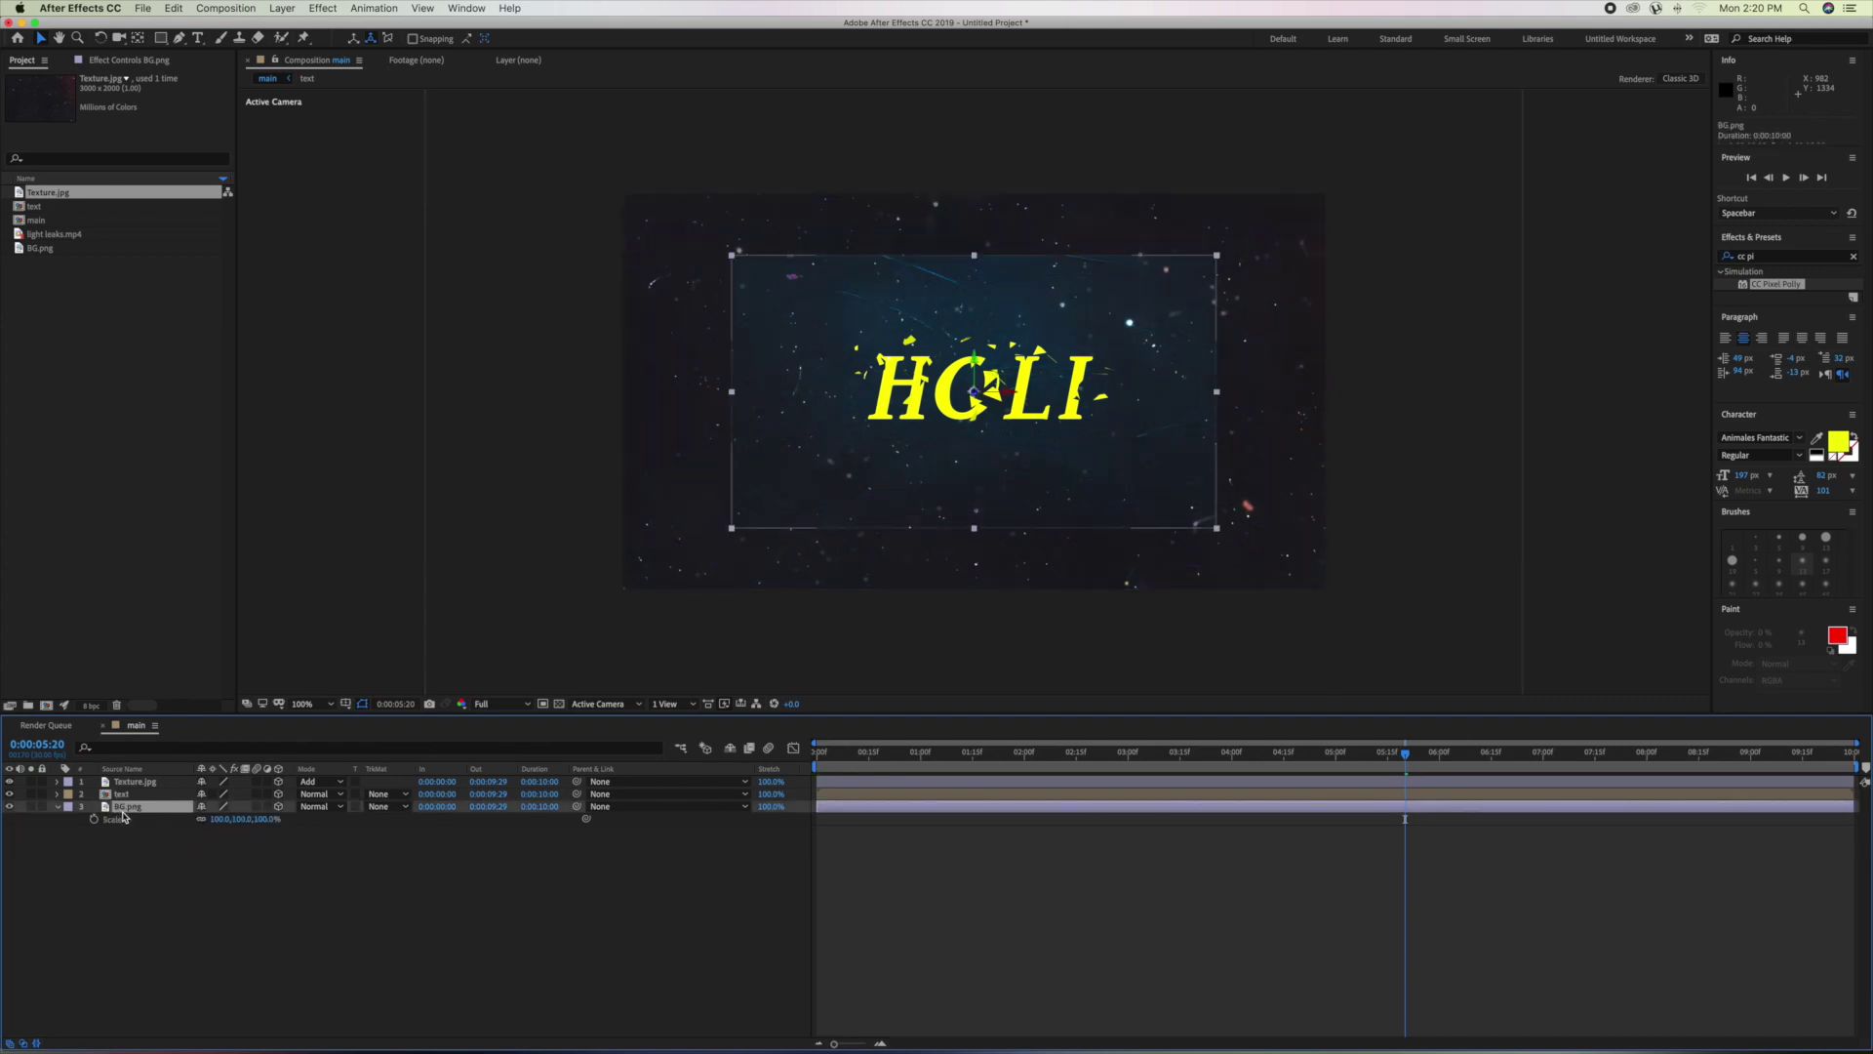
left_click(221, 820)
left_click_drag(221, 820, 419, 821)
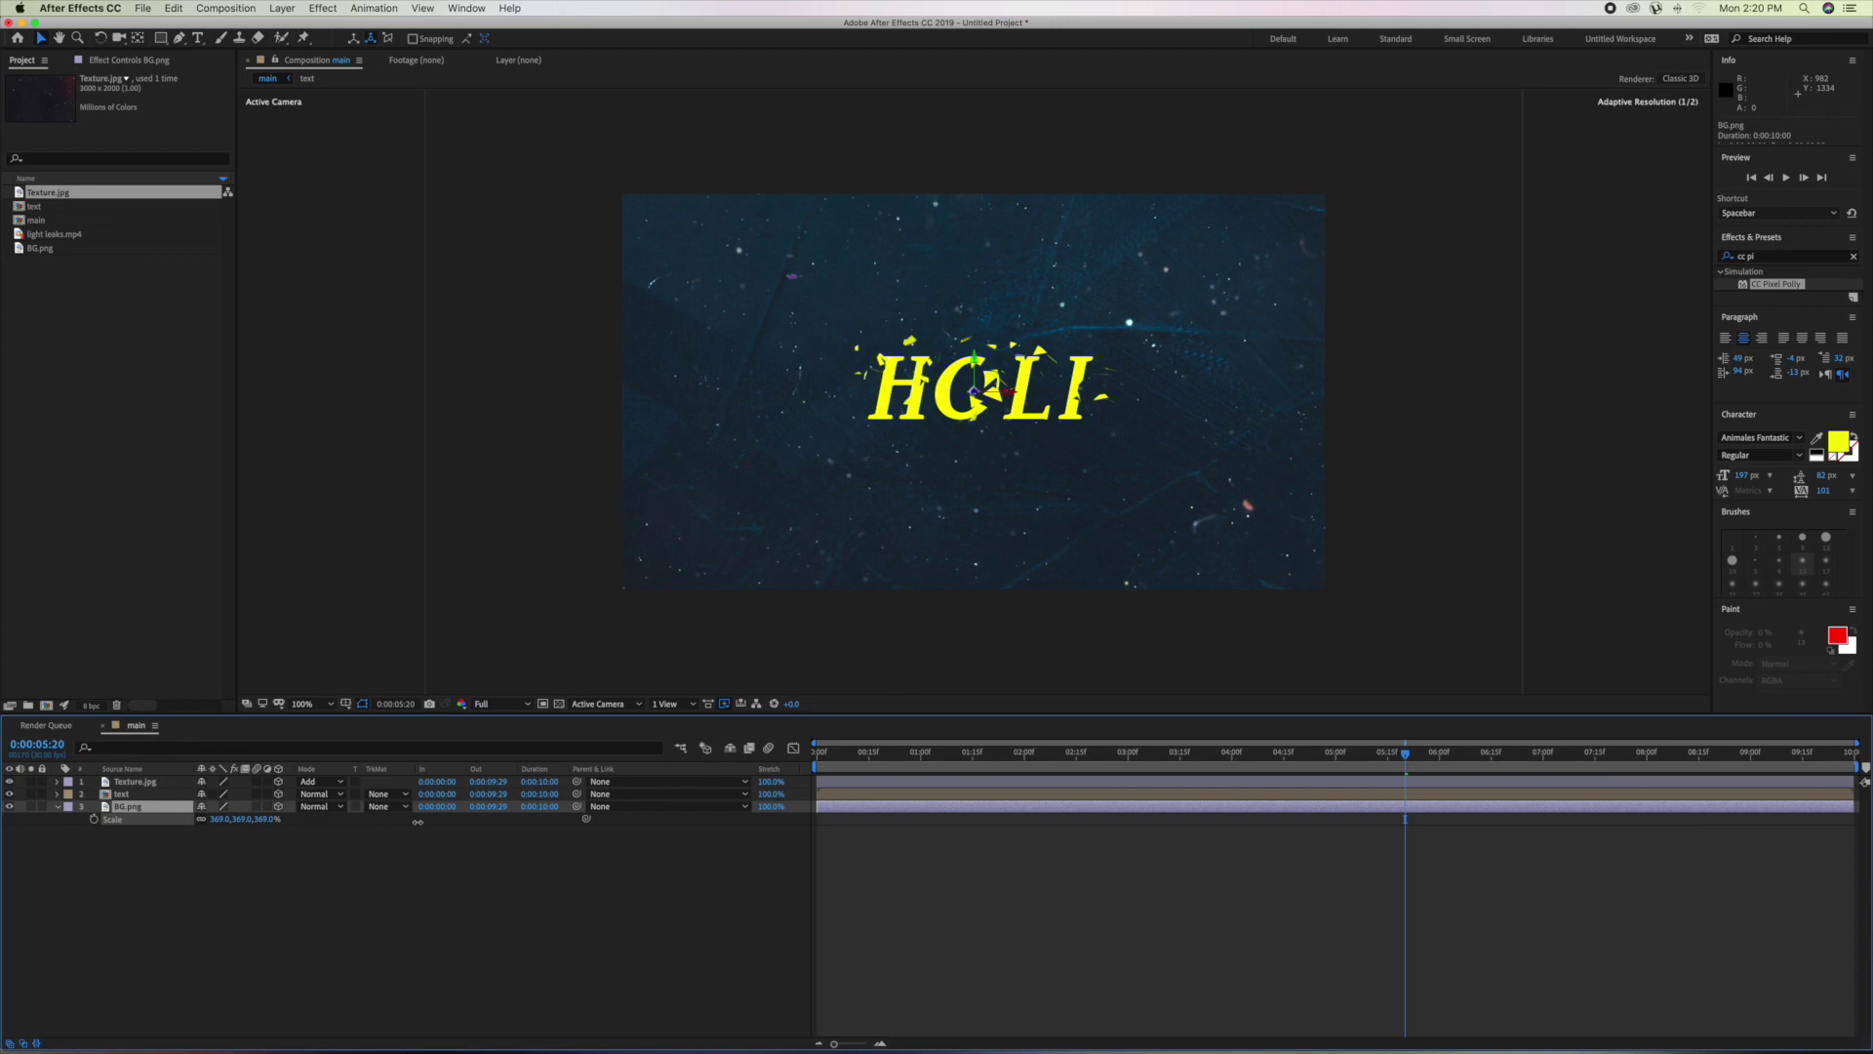
left_click_drag(416, 822, 416, 823)
key("Return")
left_click(326, 940)
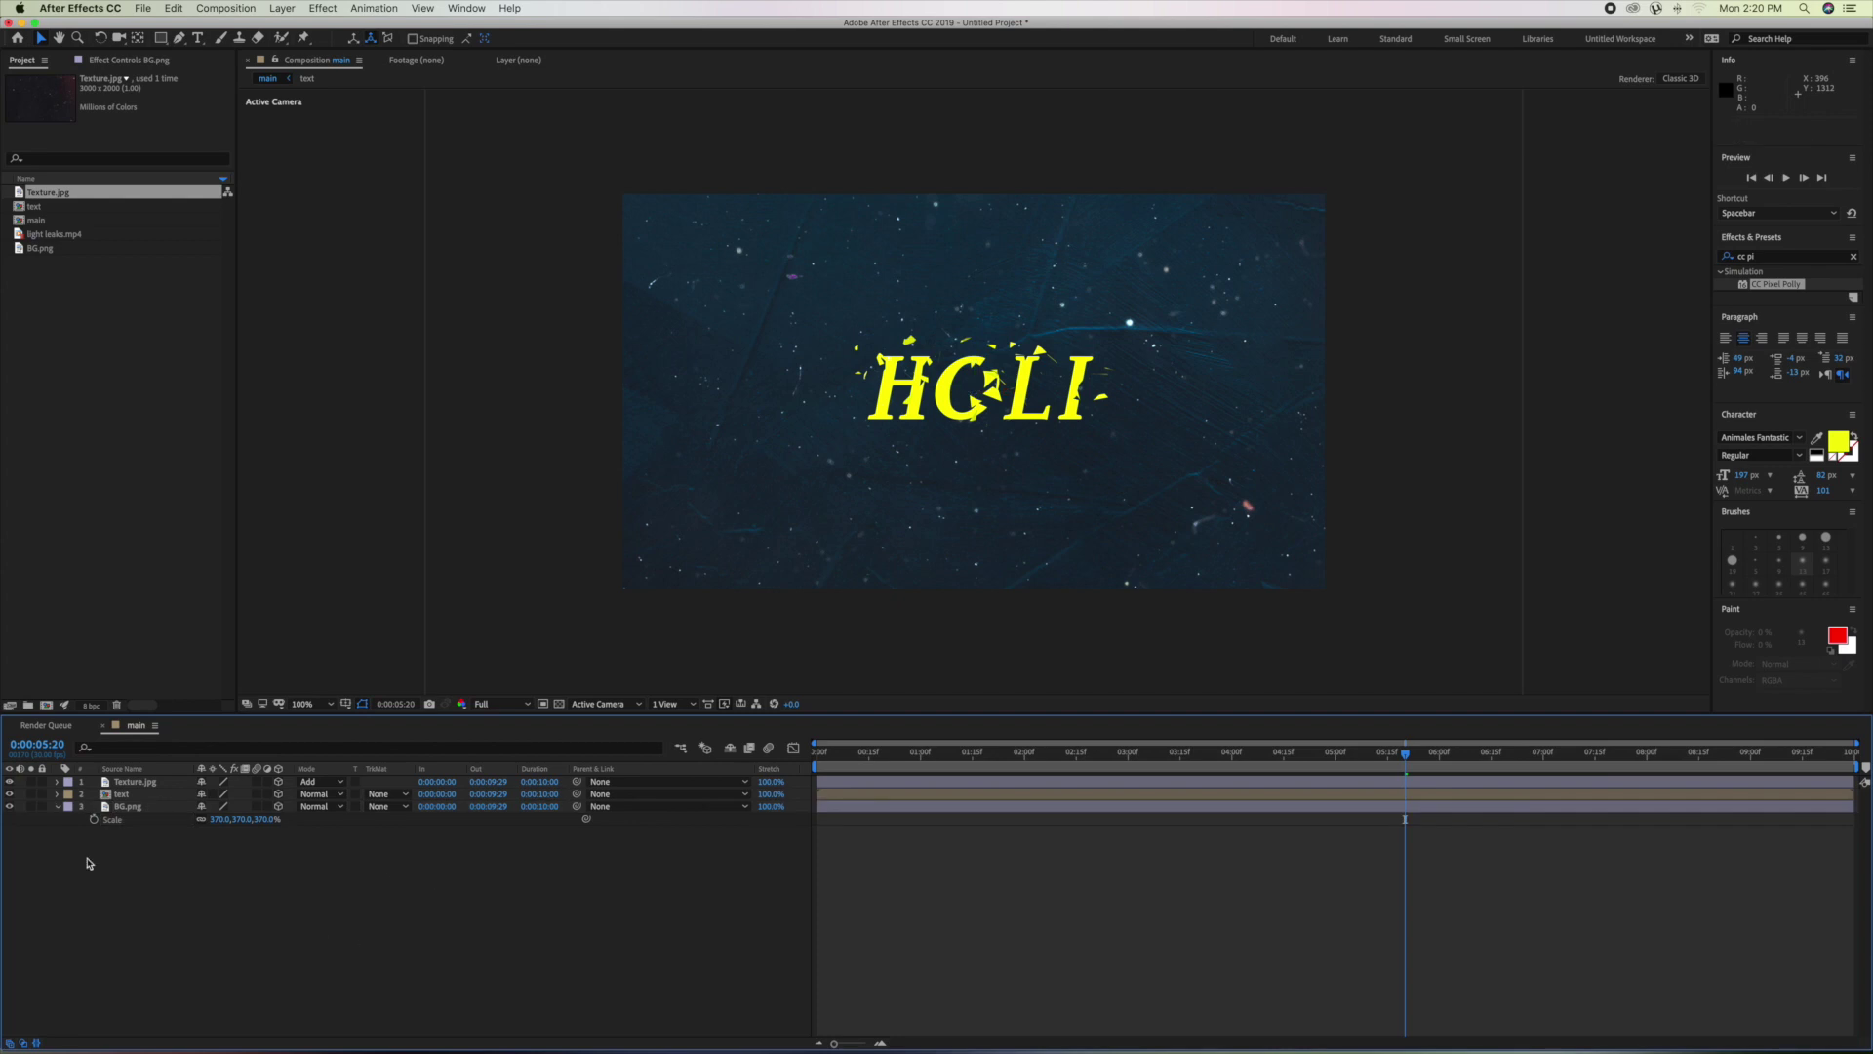
left_click(56, 807)
left_click(136, 784)
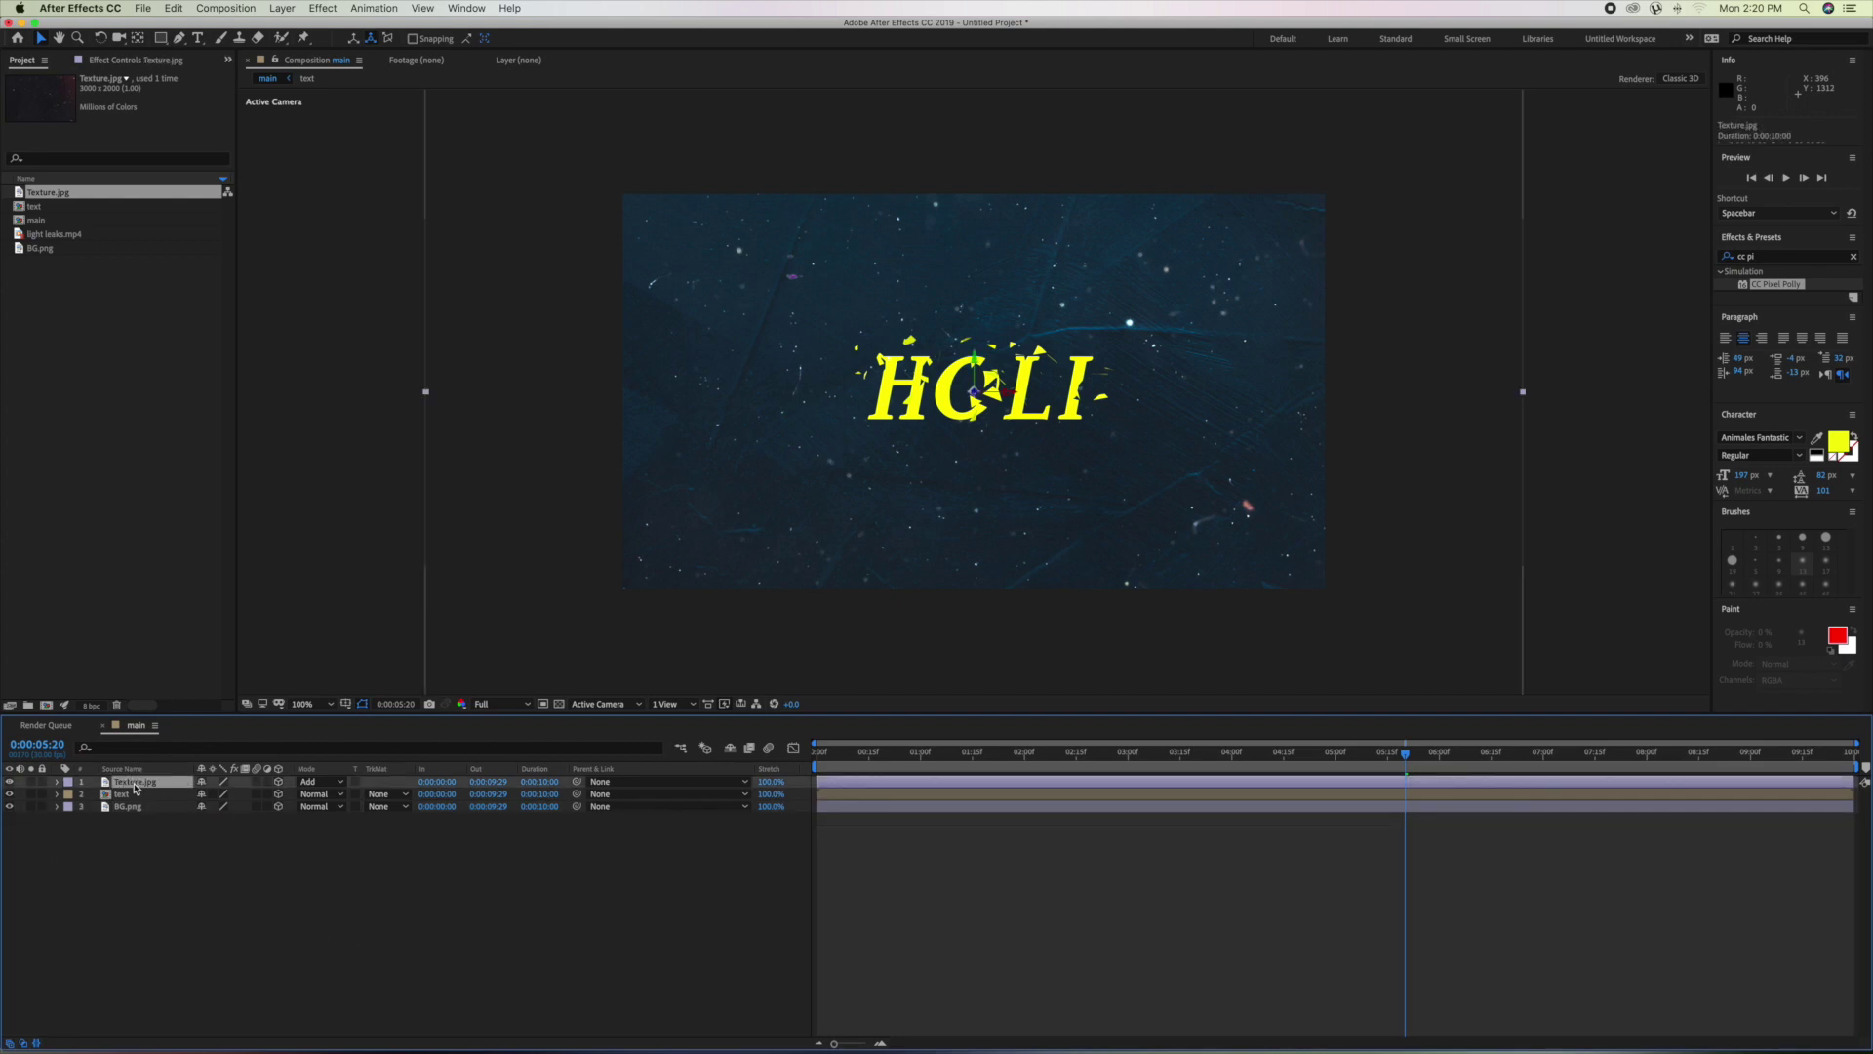
Set Texture.jpg's Z position to -380.
key("p")
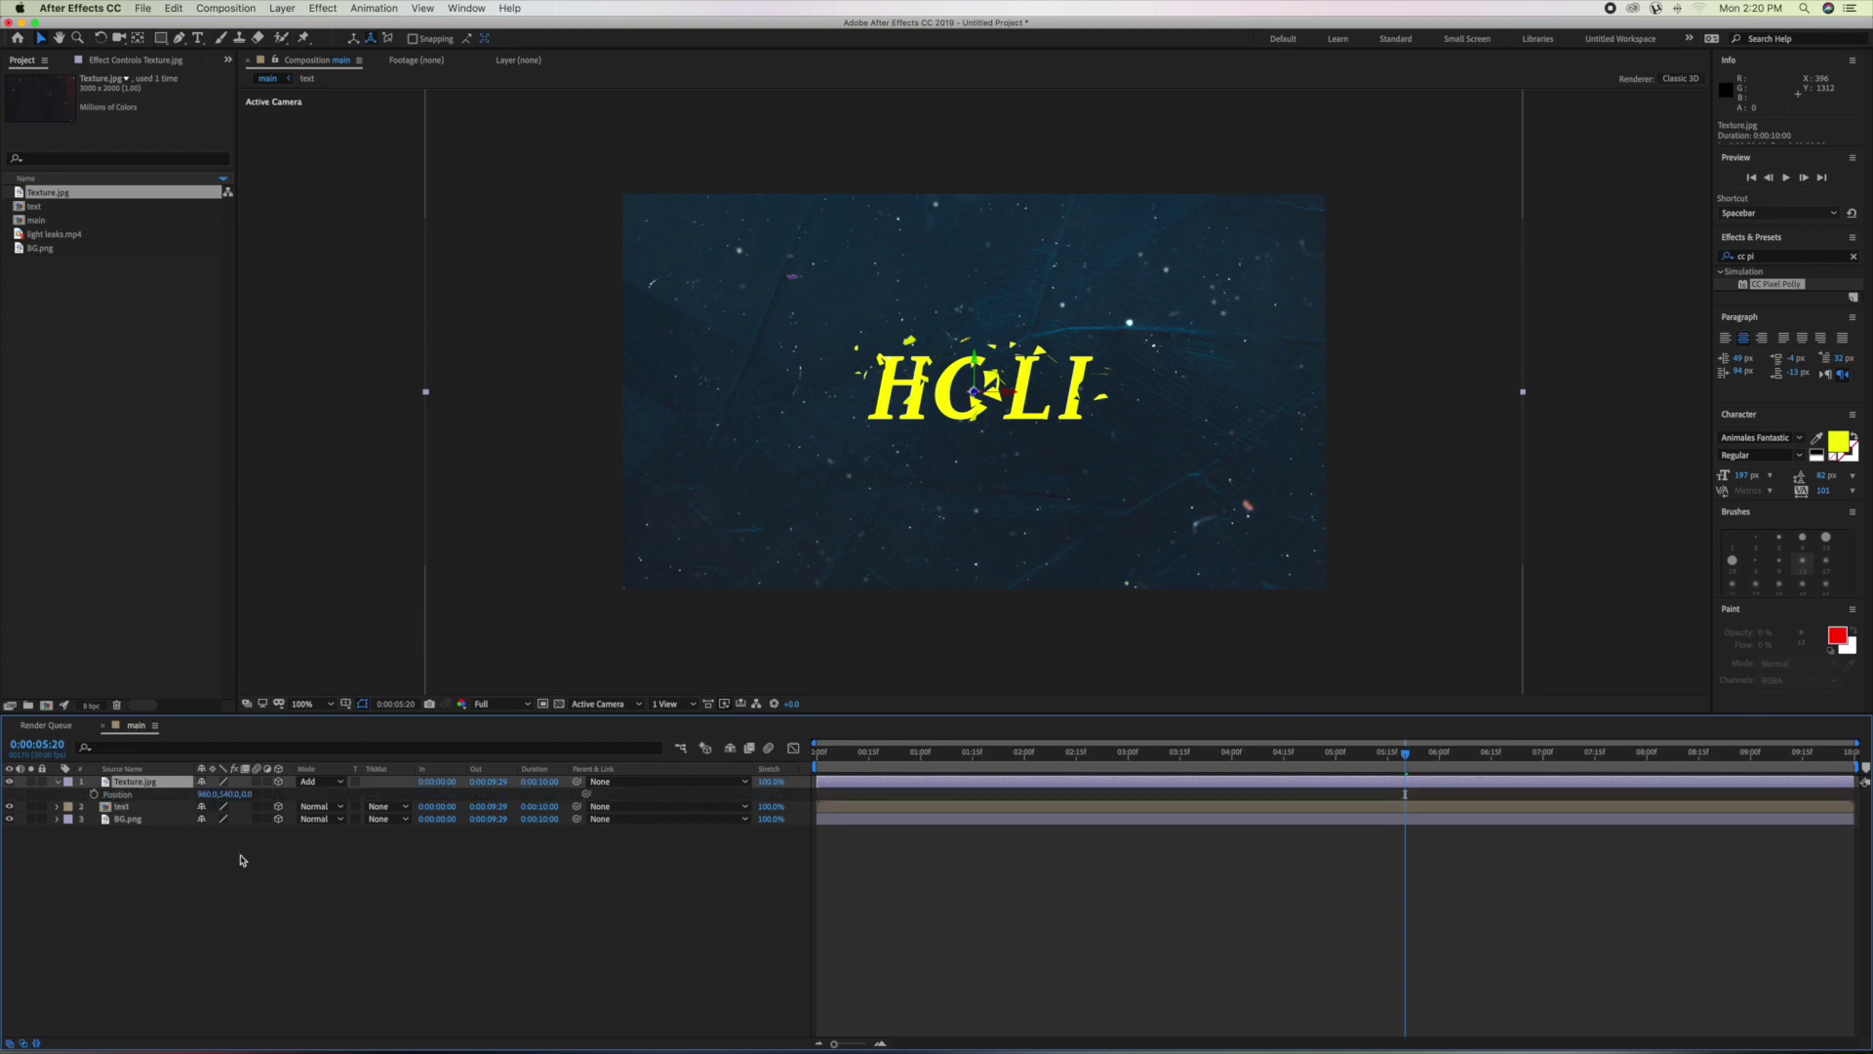
left_click(245, 796)
key("BackSpace")
type("-380.0")
key("Return")
left_click(302, 917)
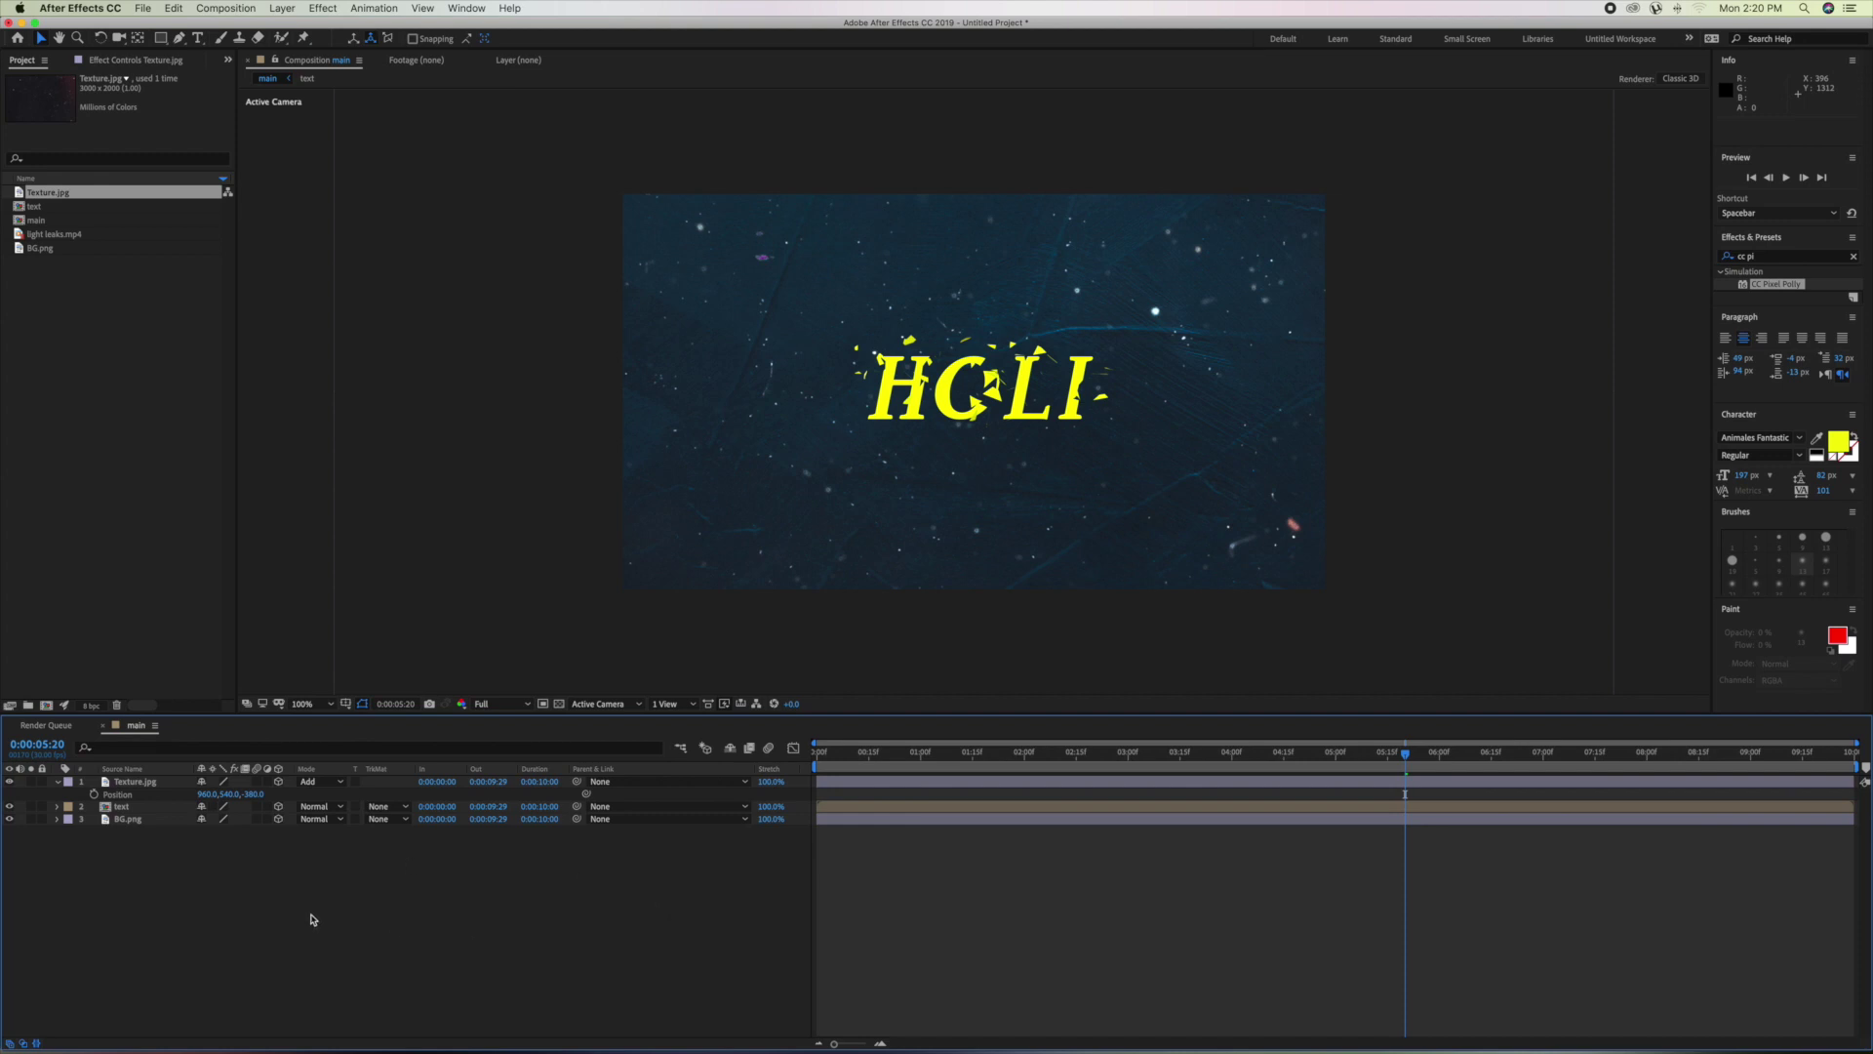
Add a new camera, Camera 1, using the 35mm lens preset.
left_click(57, 783)
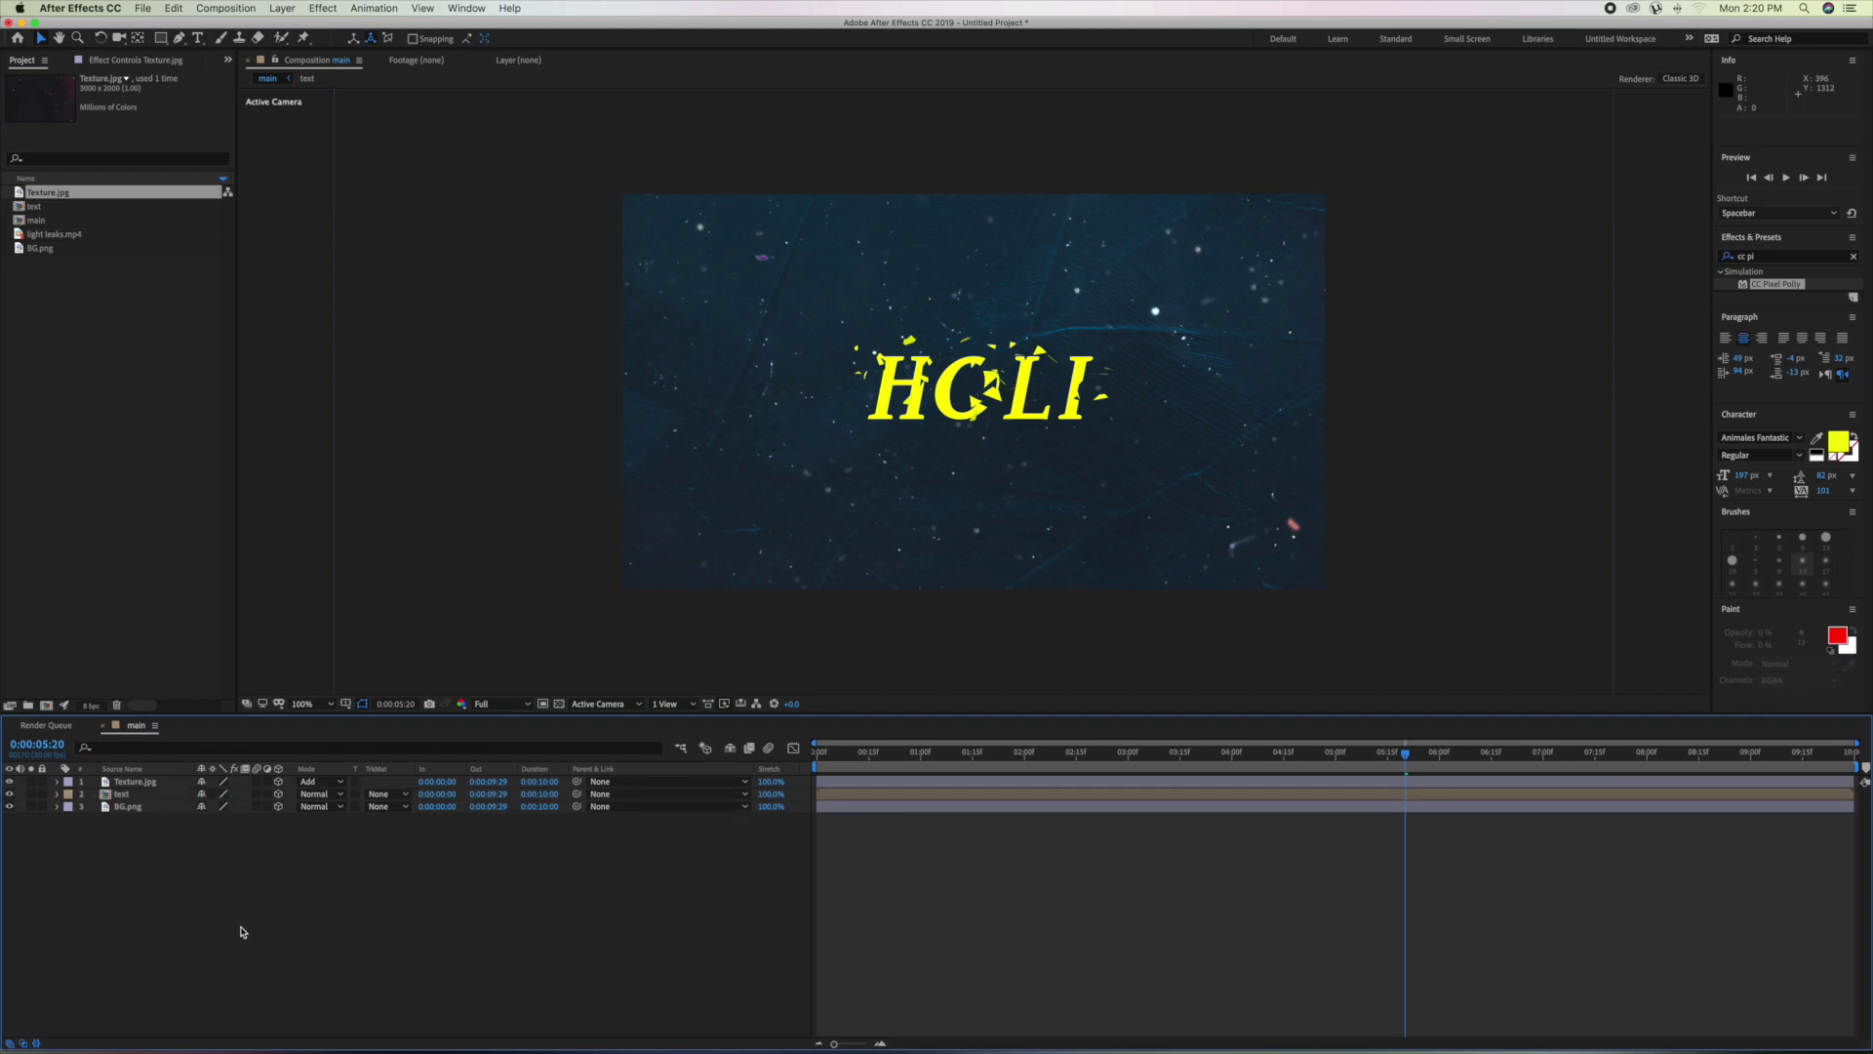
right_click(241, 927)
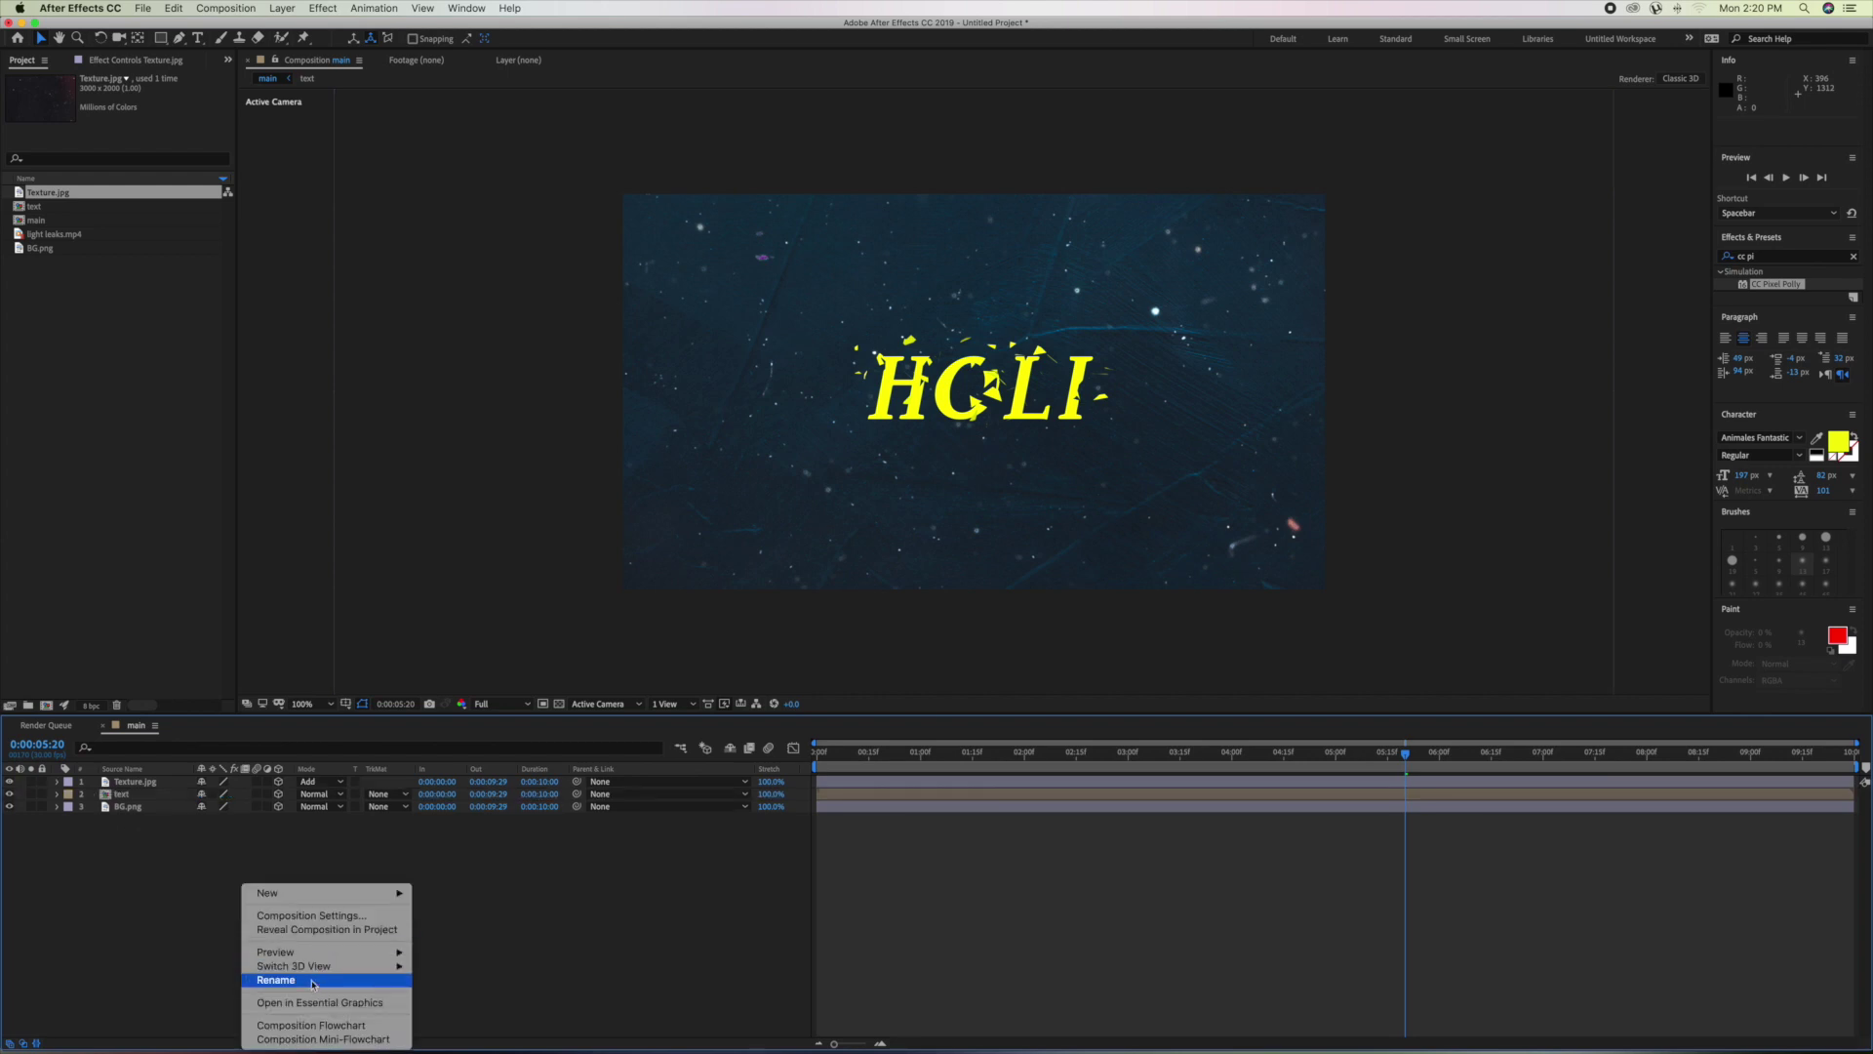
mouse_move(317, 895)
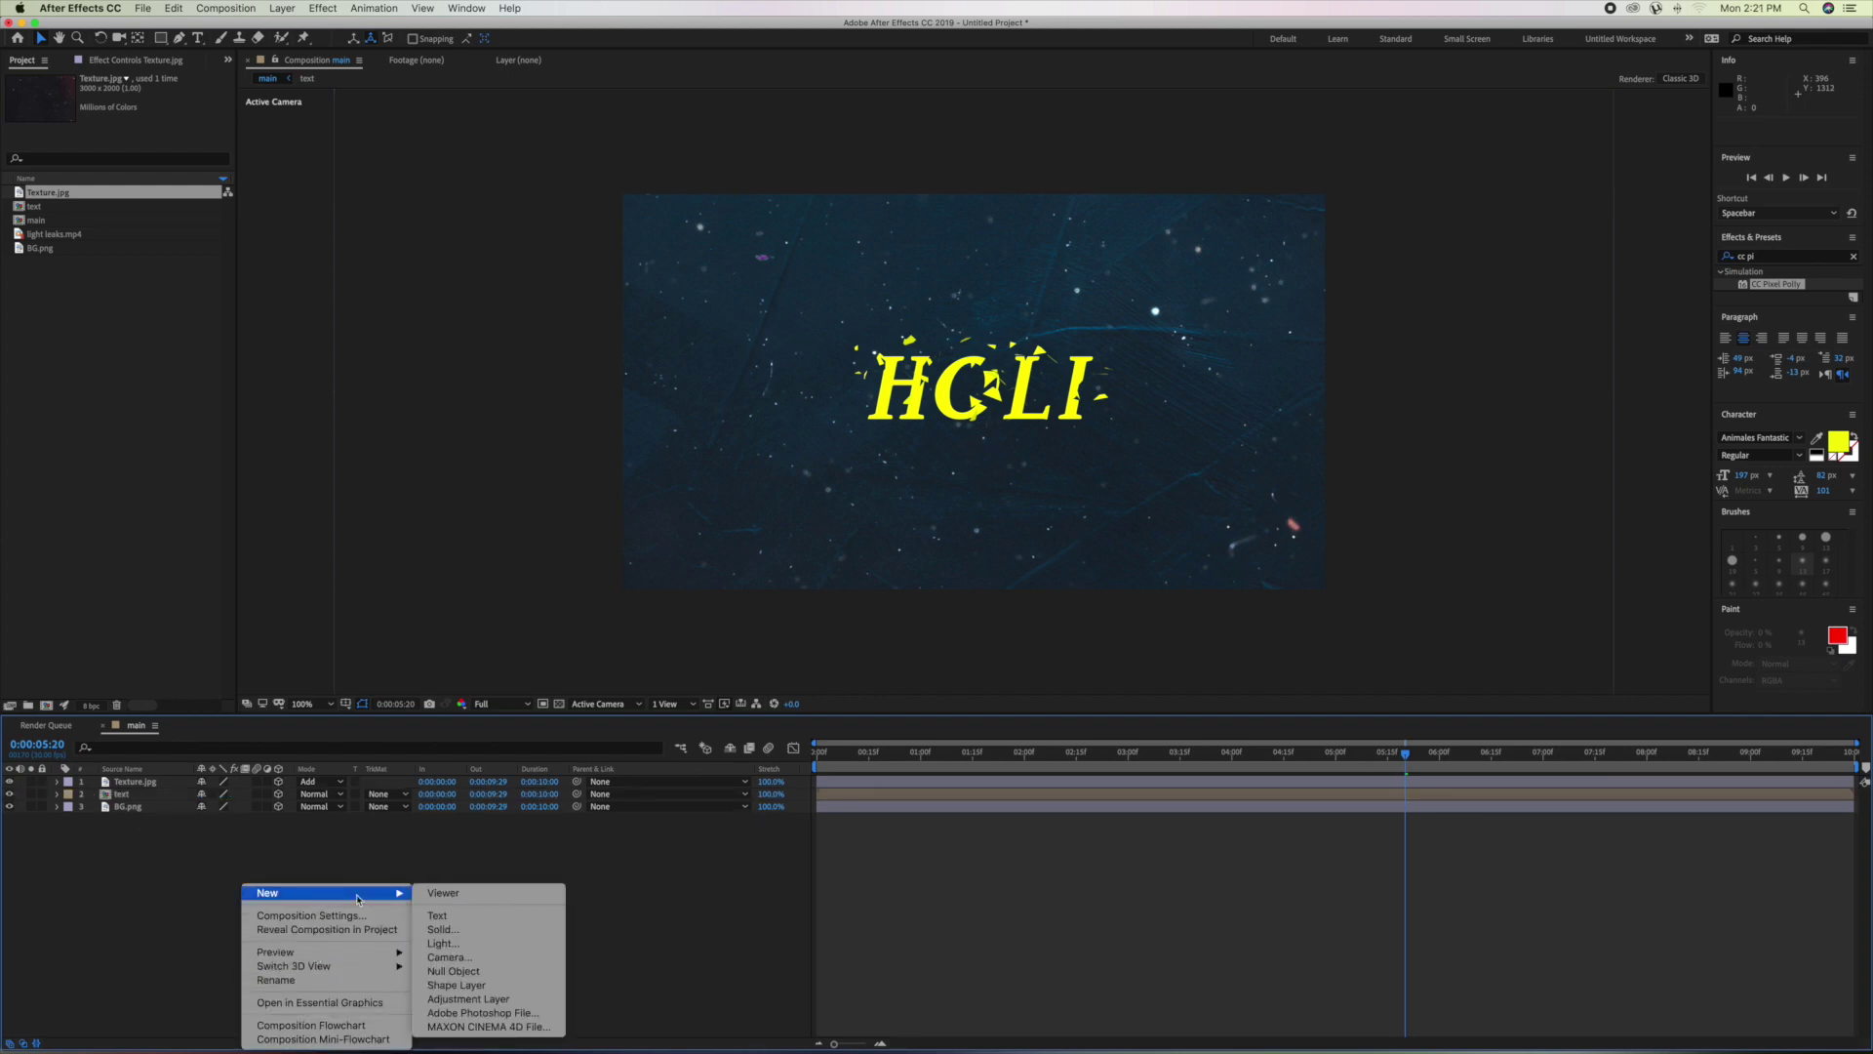
left_click(497, 962)
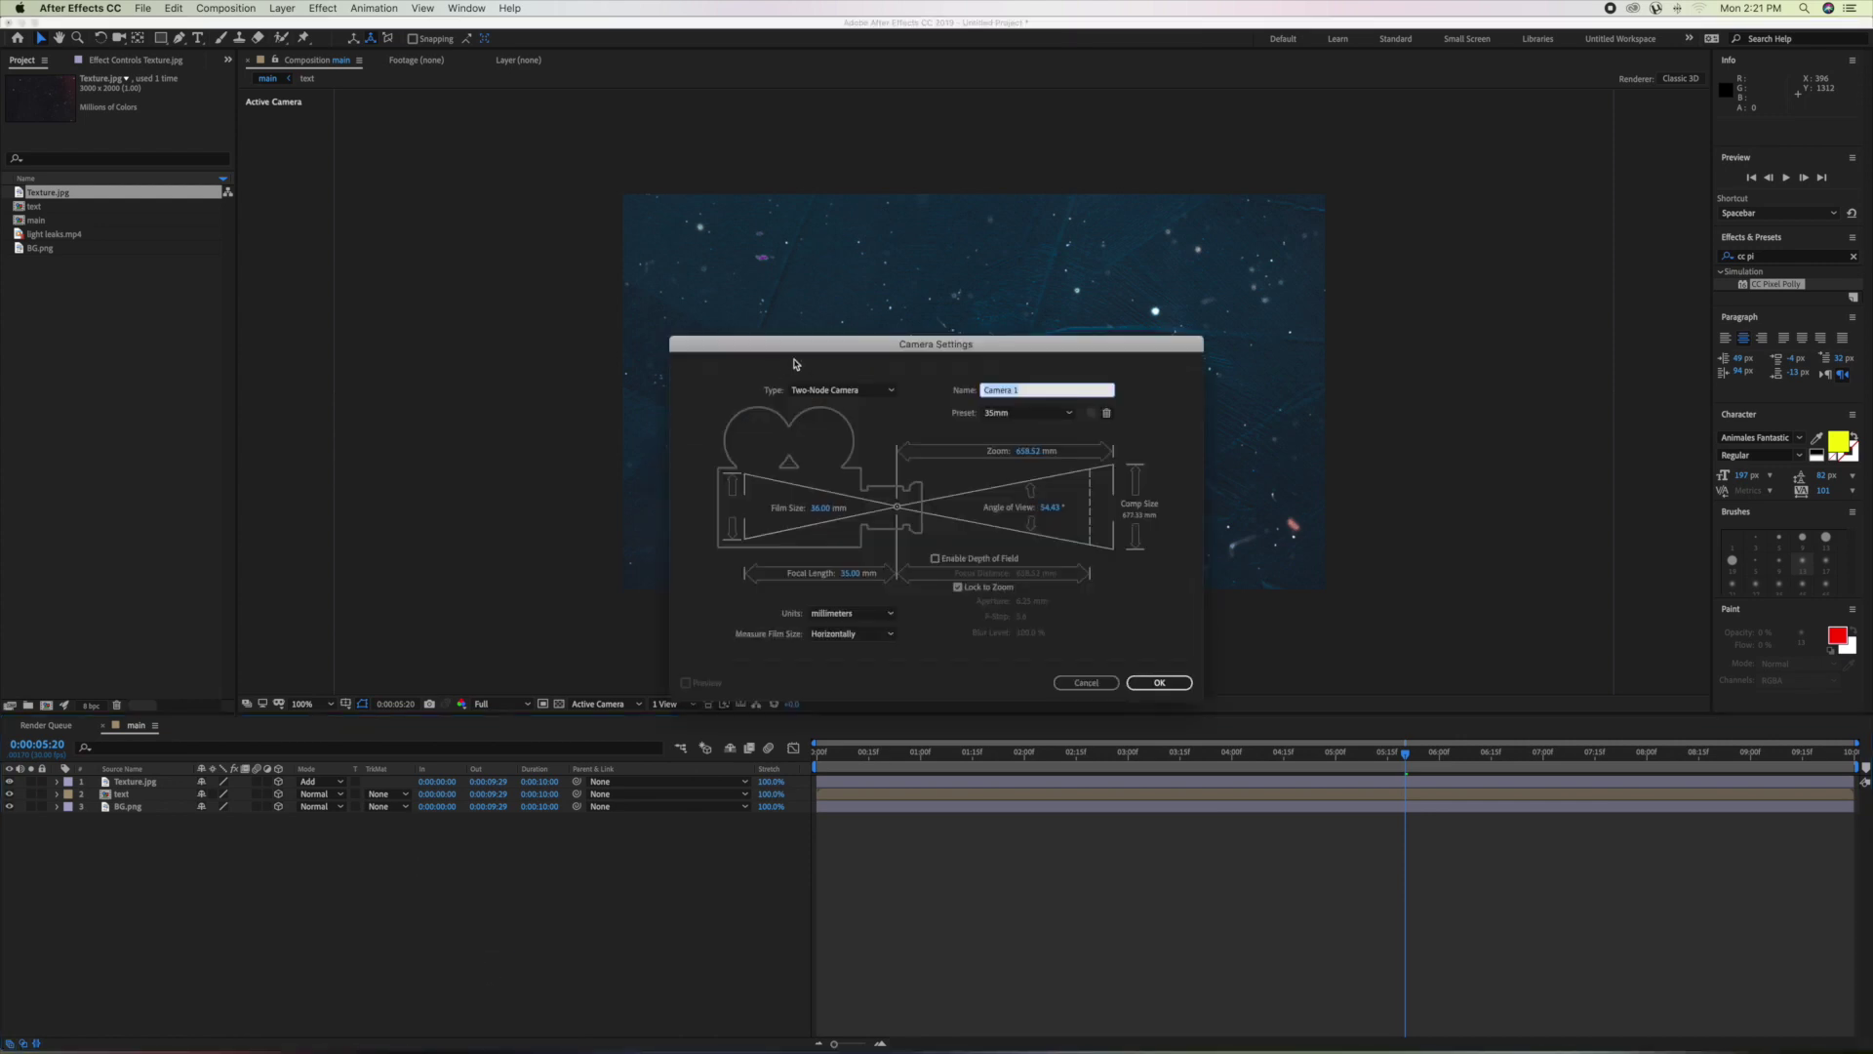
left_click_drag(805, 349, 762, 318)
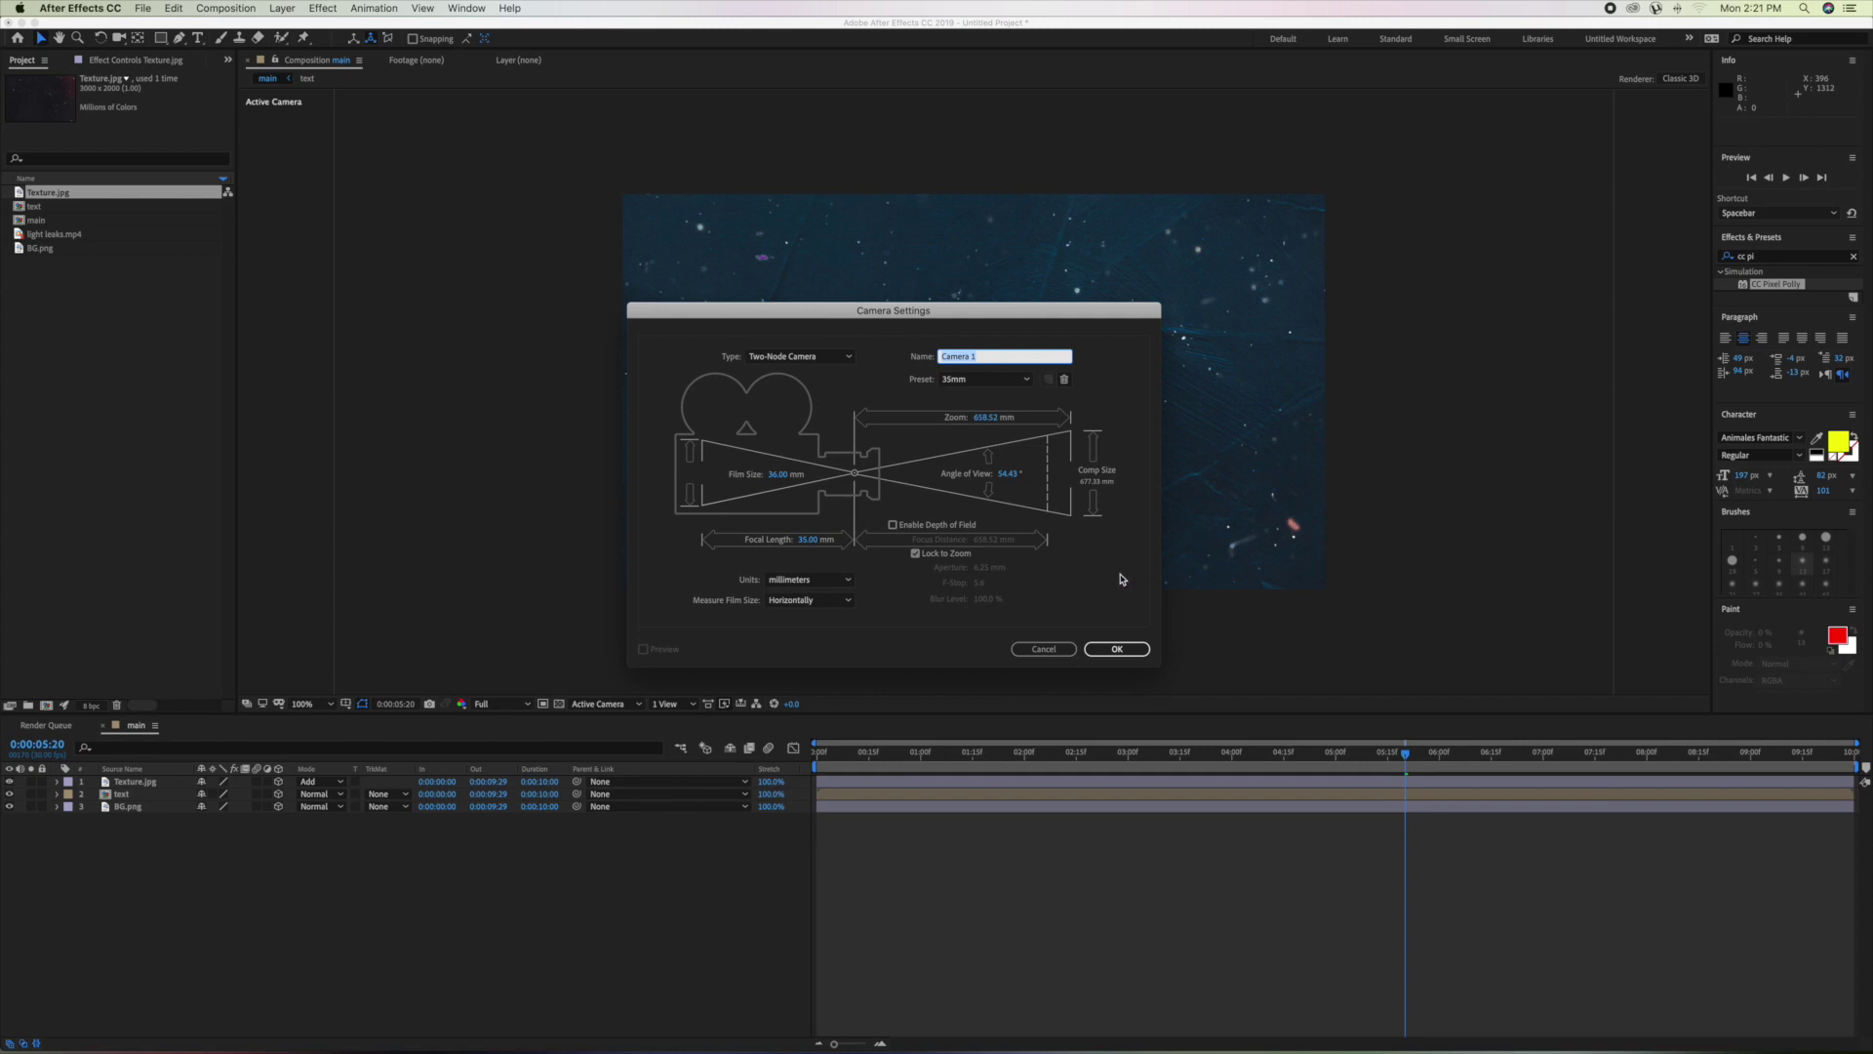
left_click(1026, 383)
left_click(983, 485)
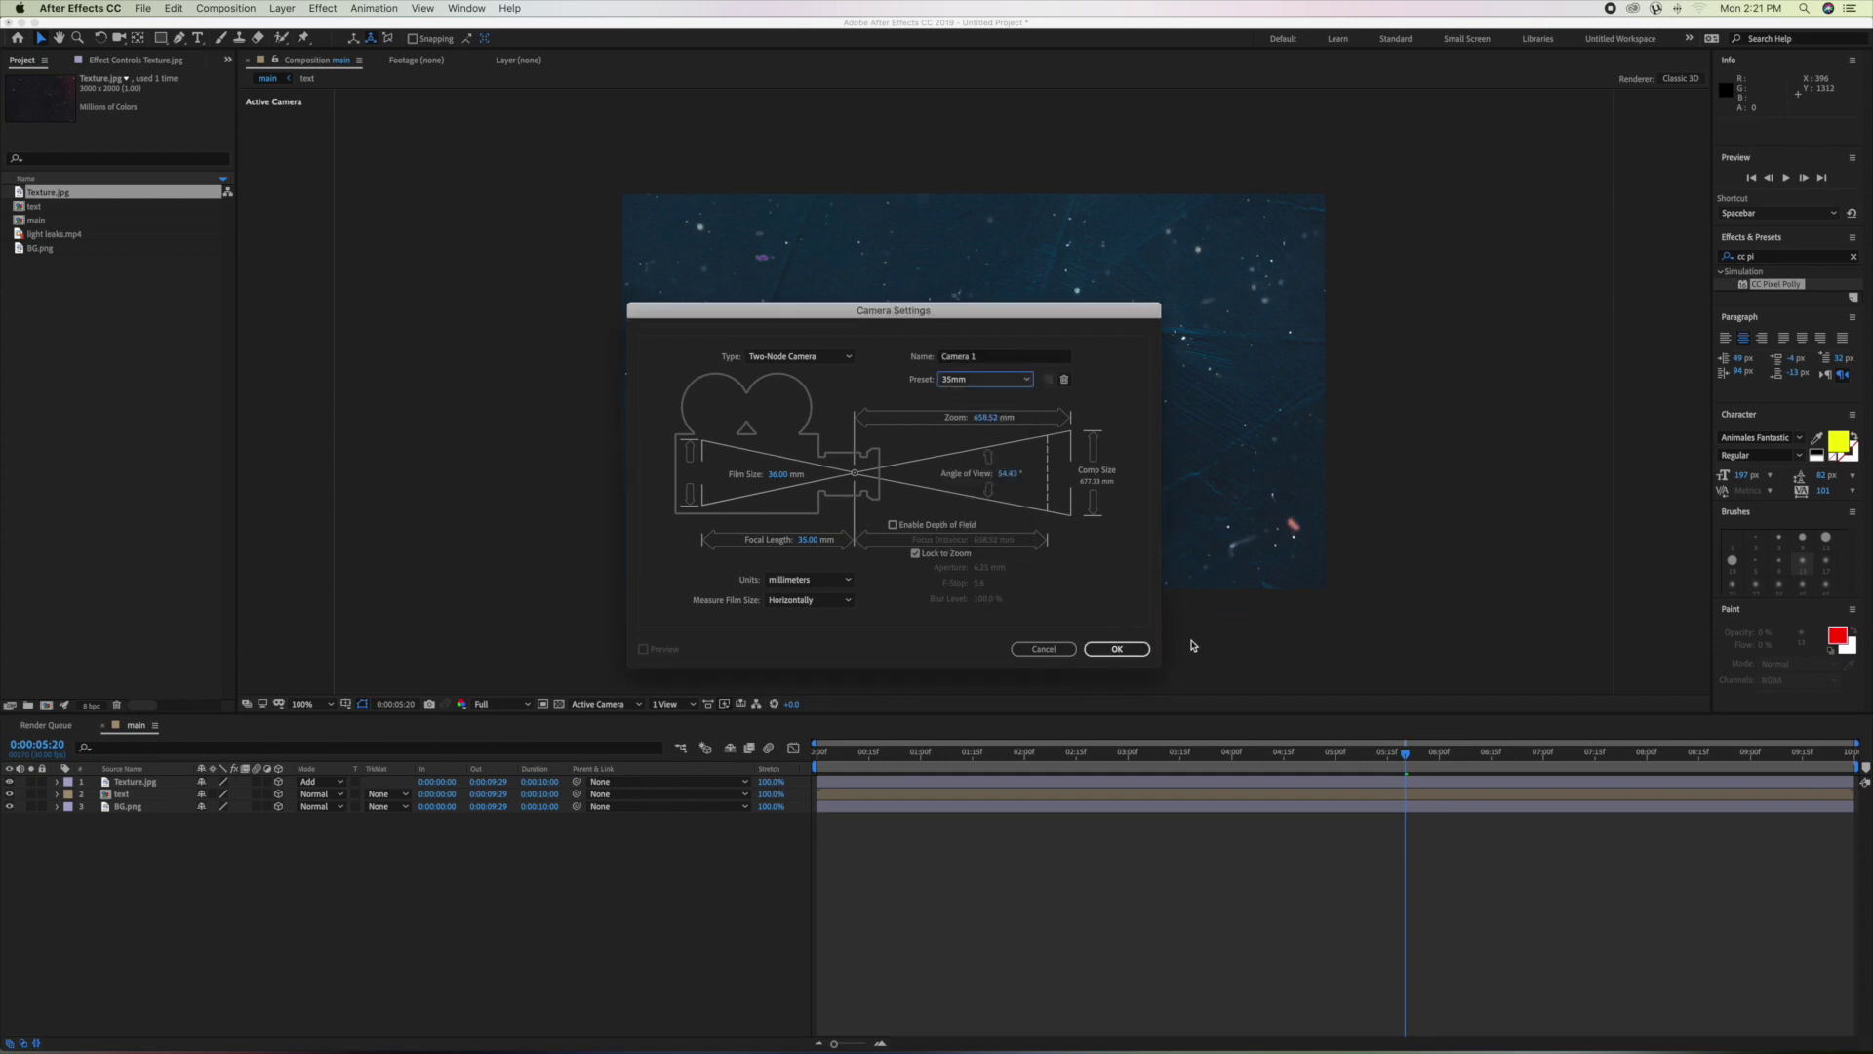
left_click(1117, 649)
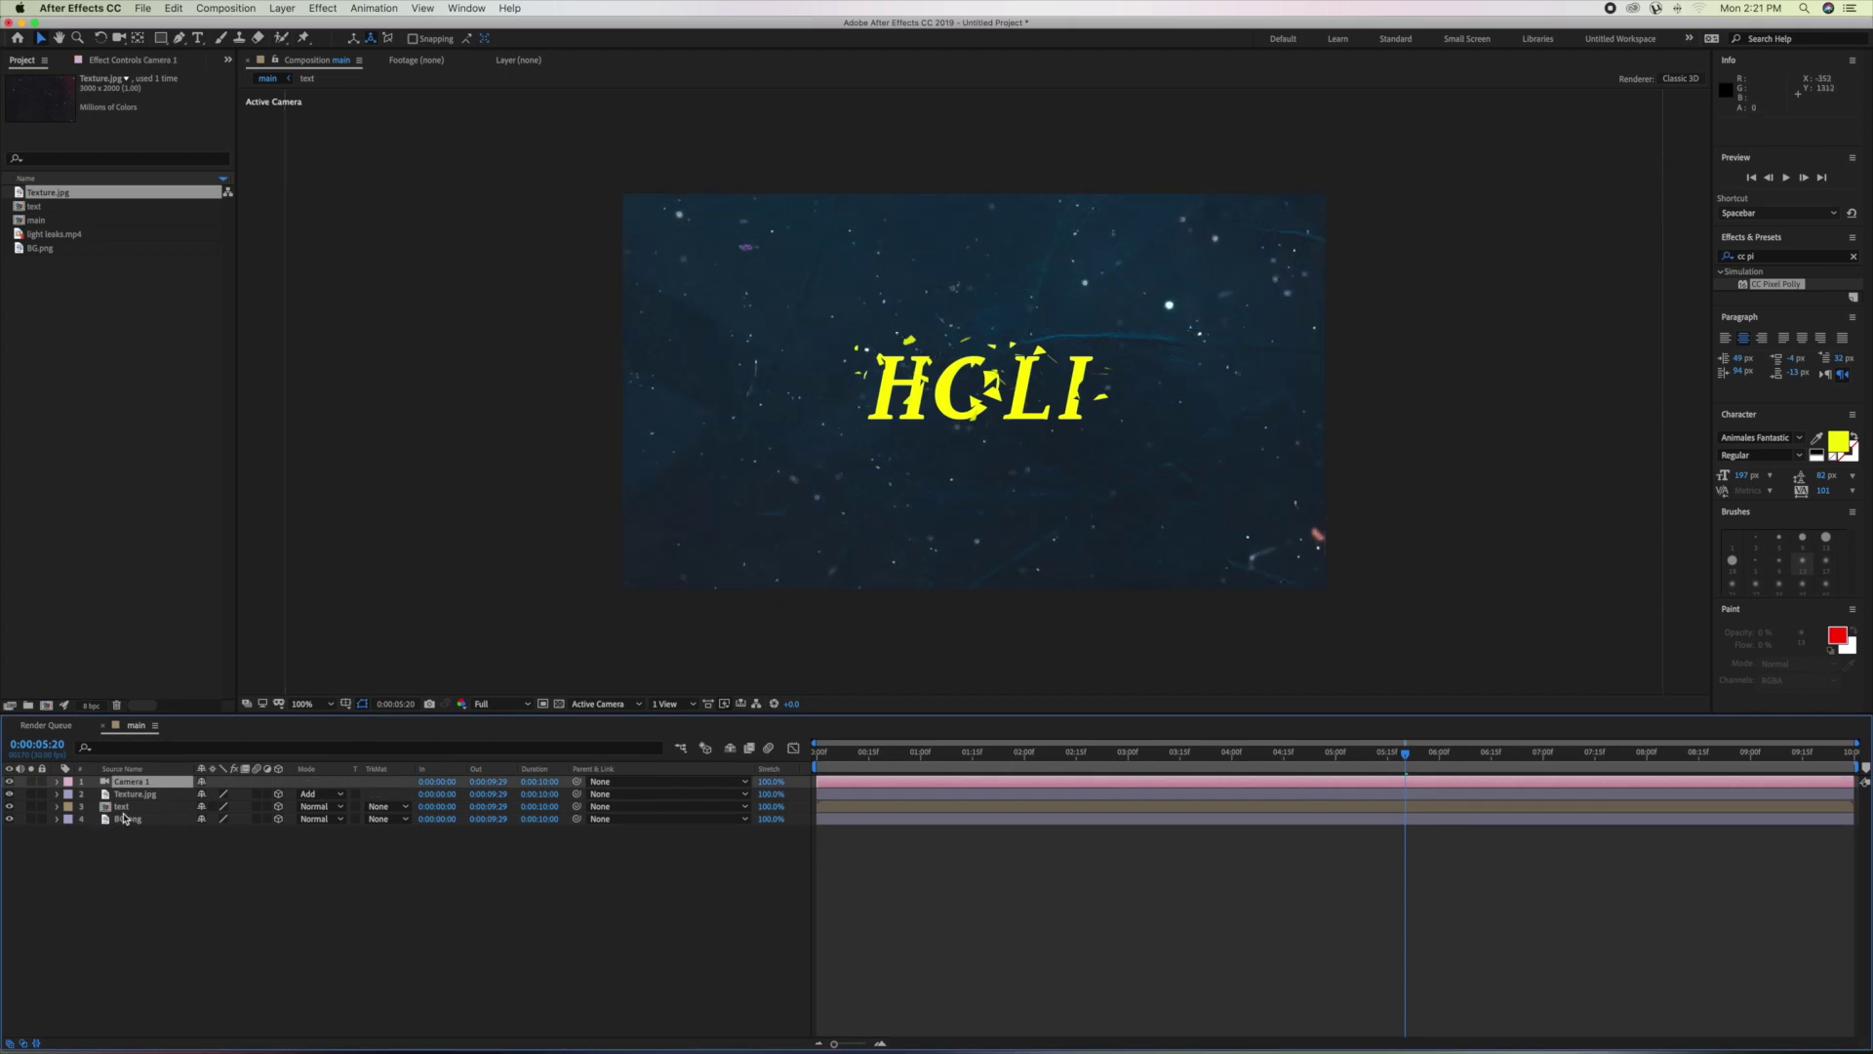
Reveal Camera 1's Position and Point of Interest and keyframe both near 9:01.
key("p")
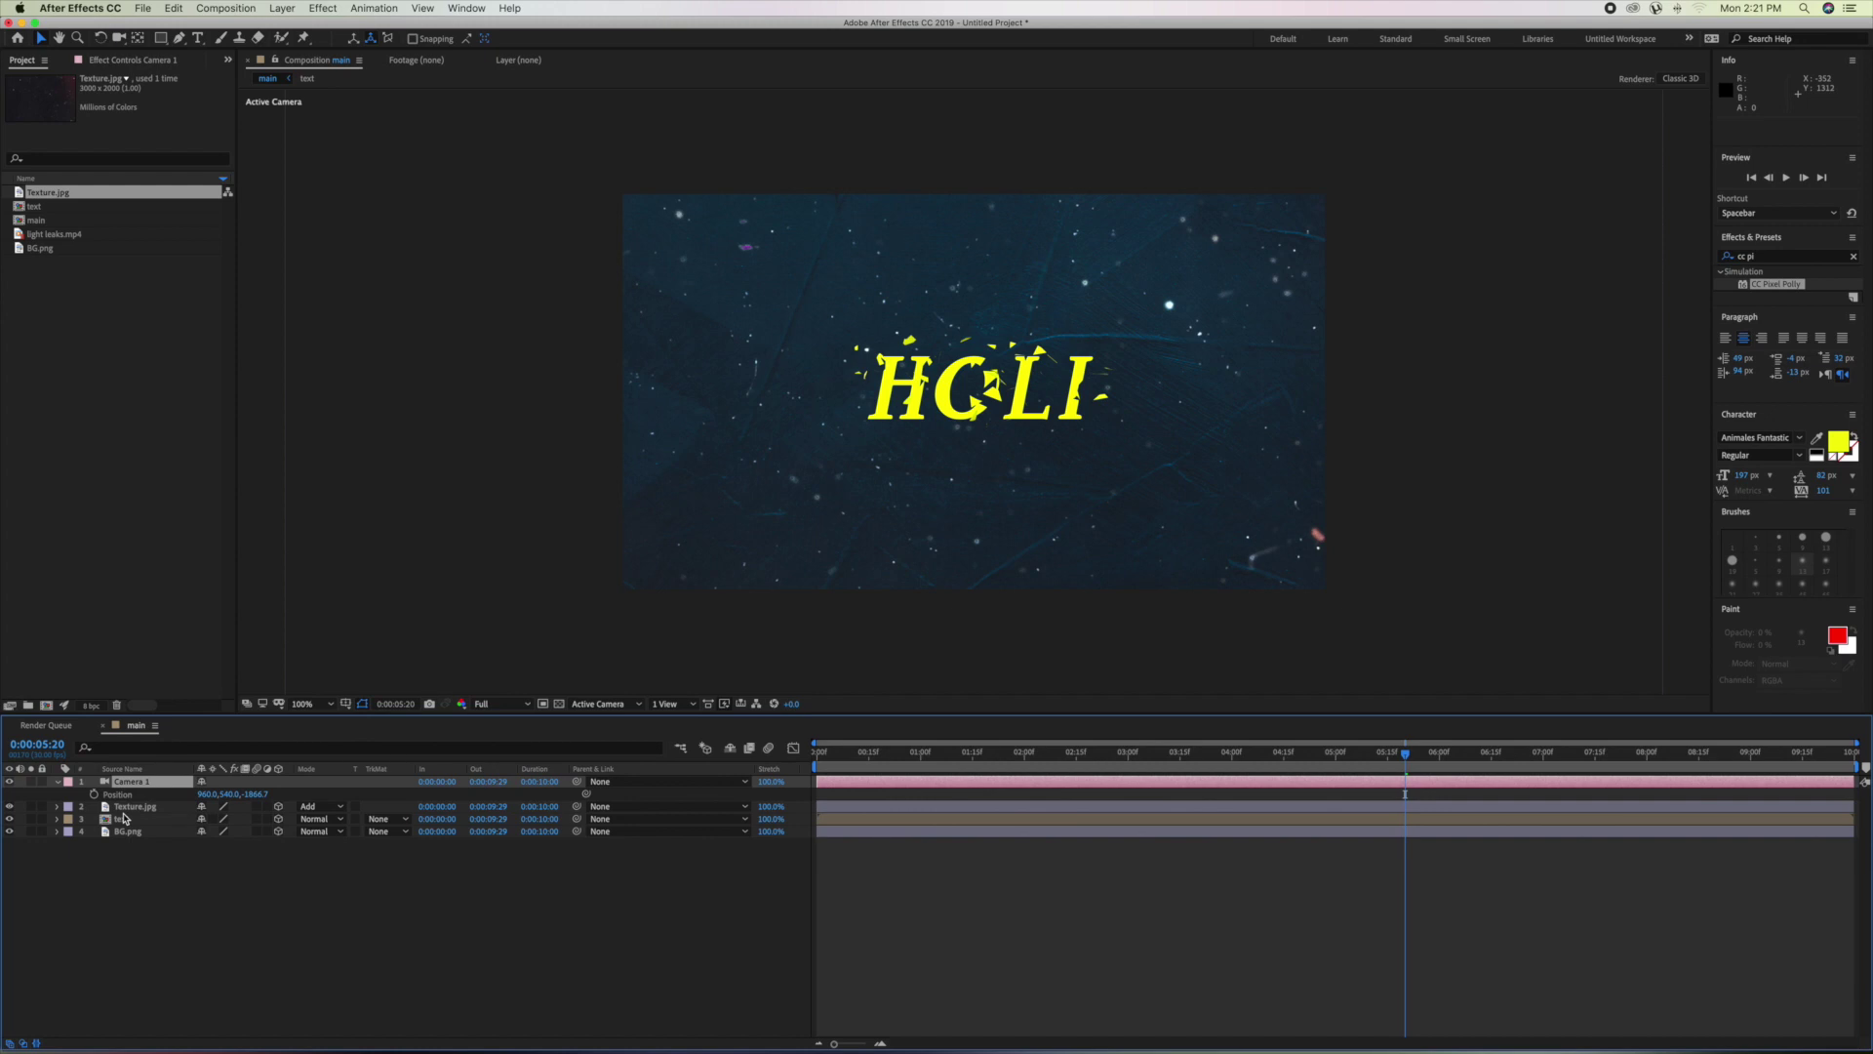
key("shift+a")
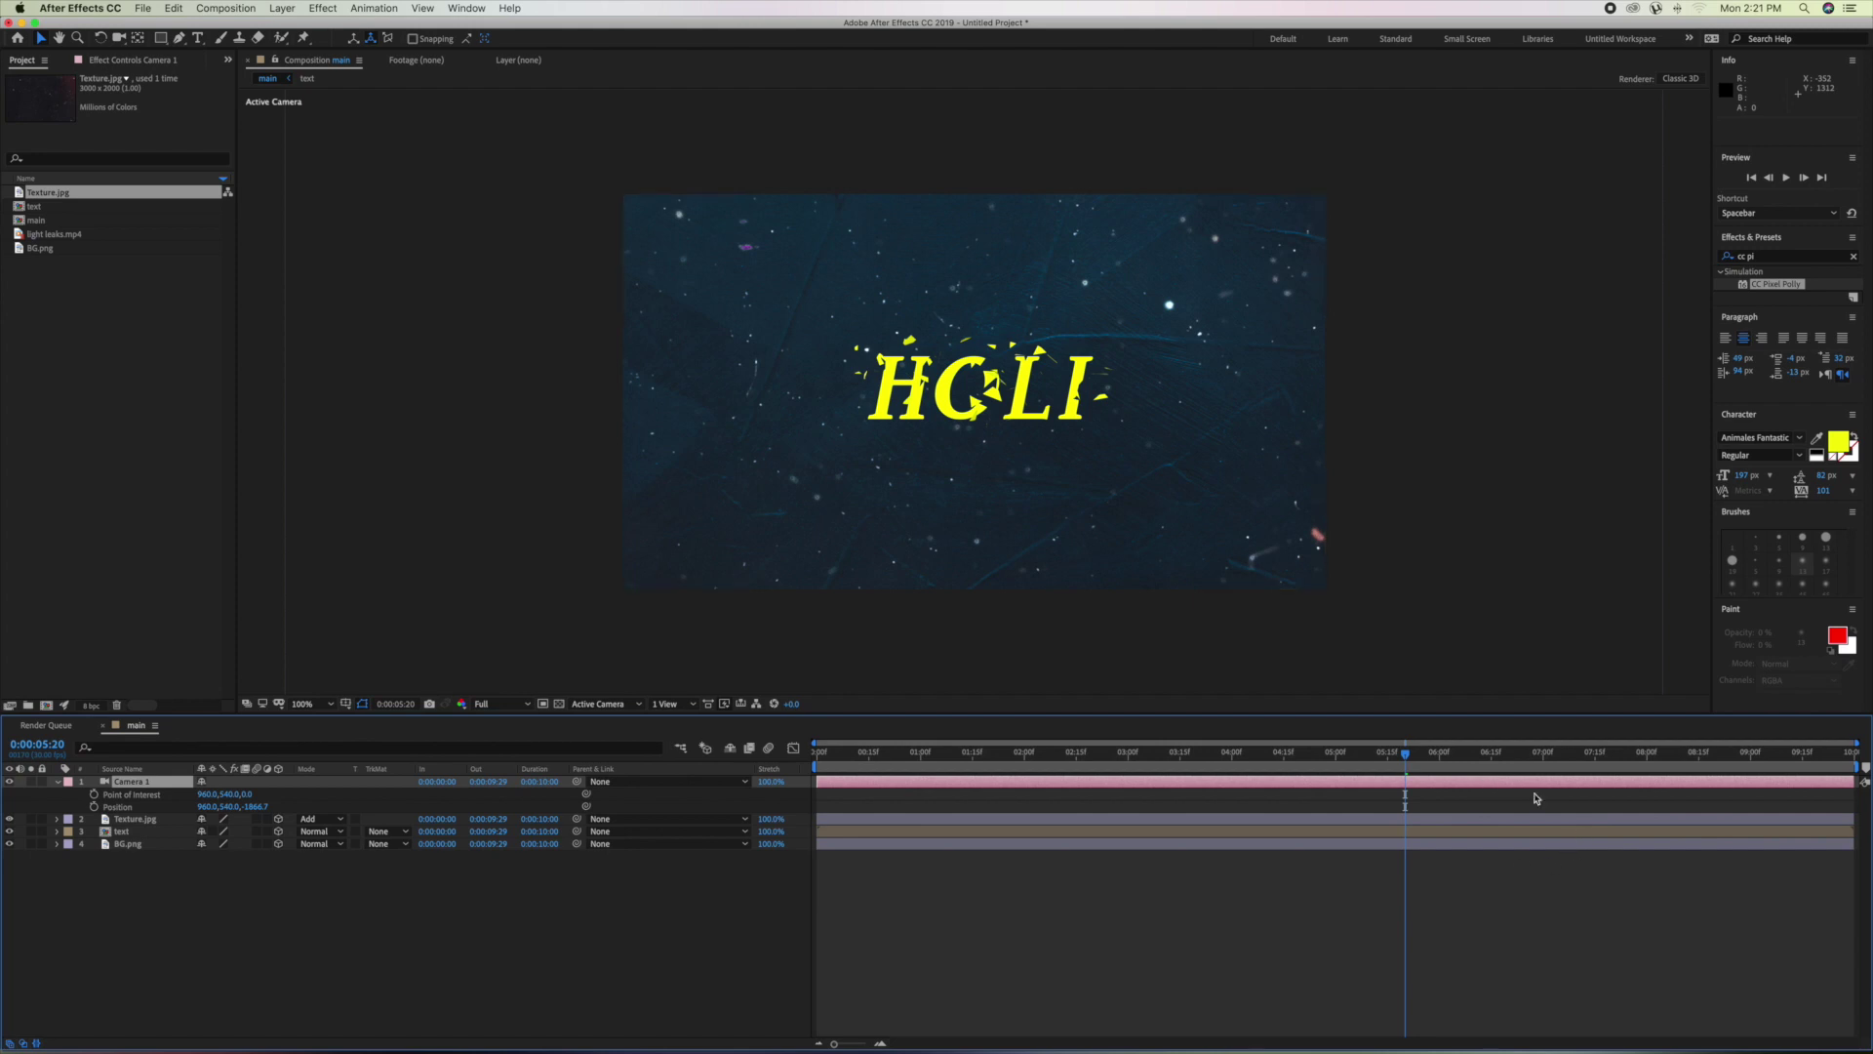
left_click(1473, 756)
left_click_drag(1502, 761, 1753, 757)
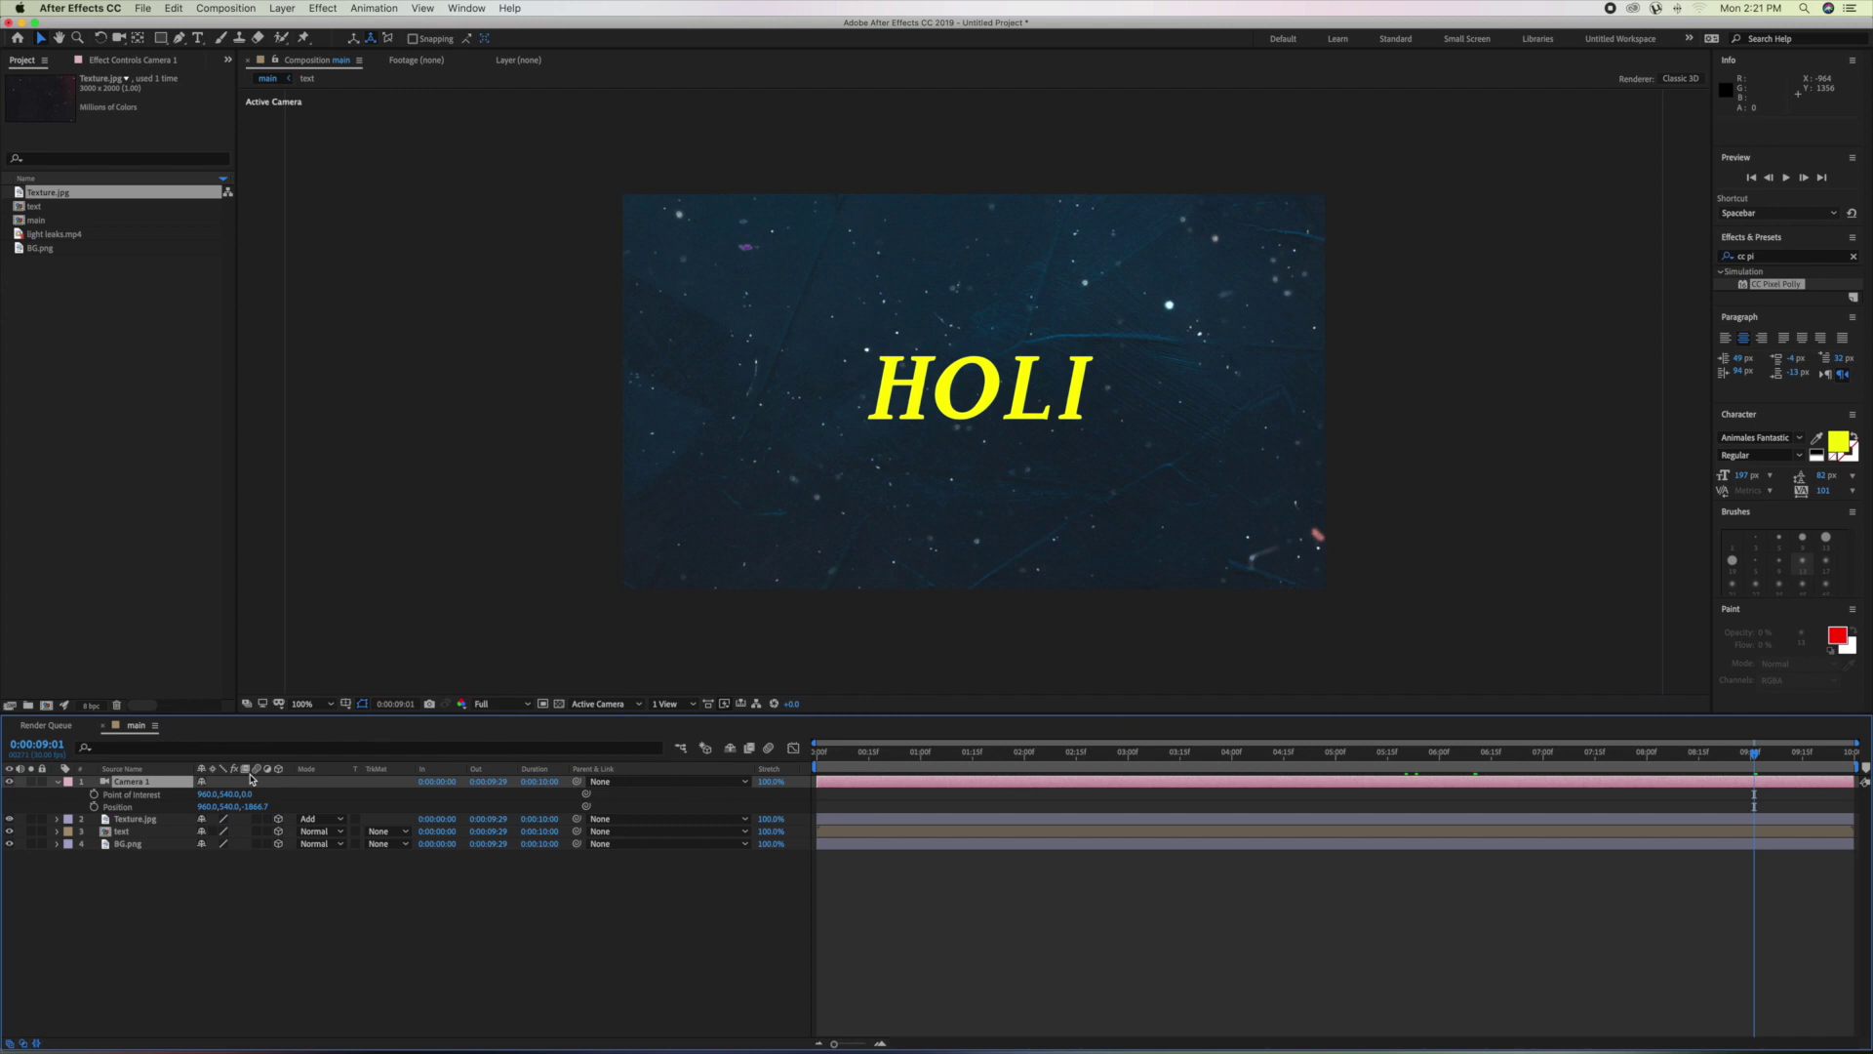
left_click(93, 794)
left_click(93, 807)
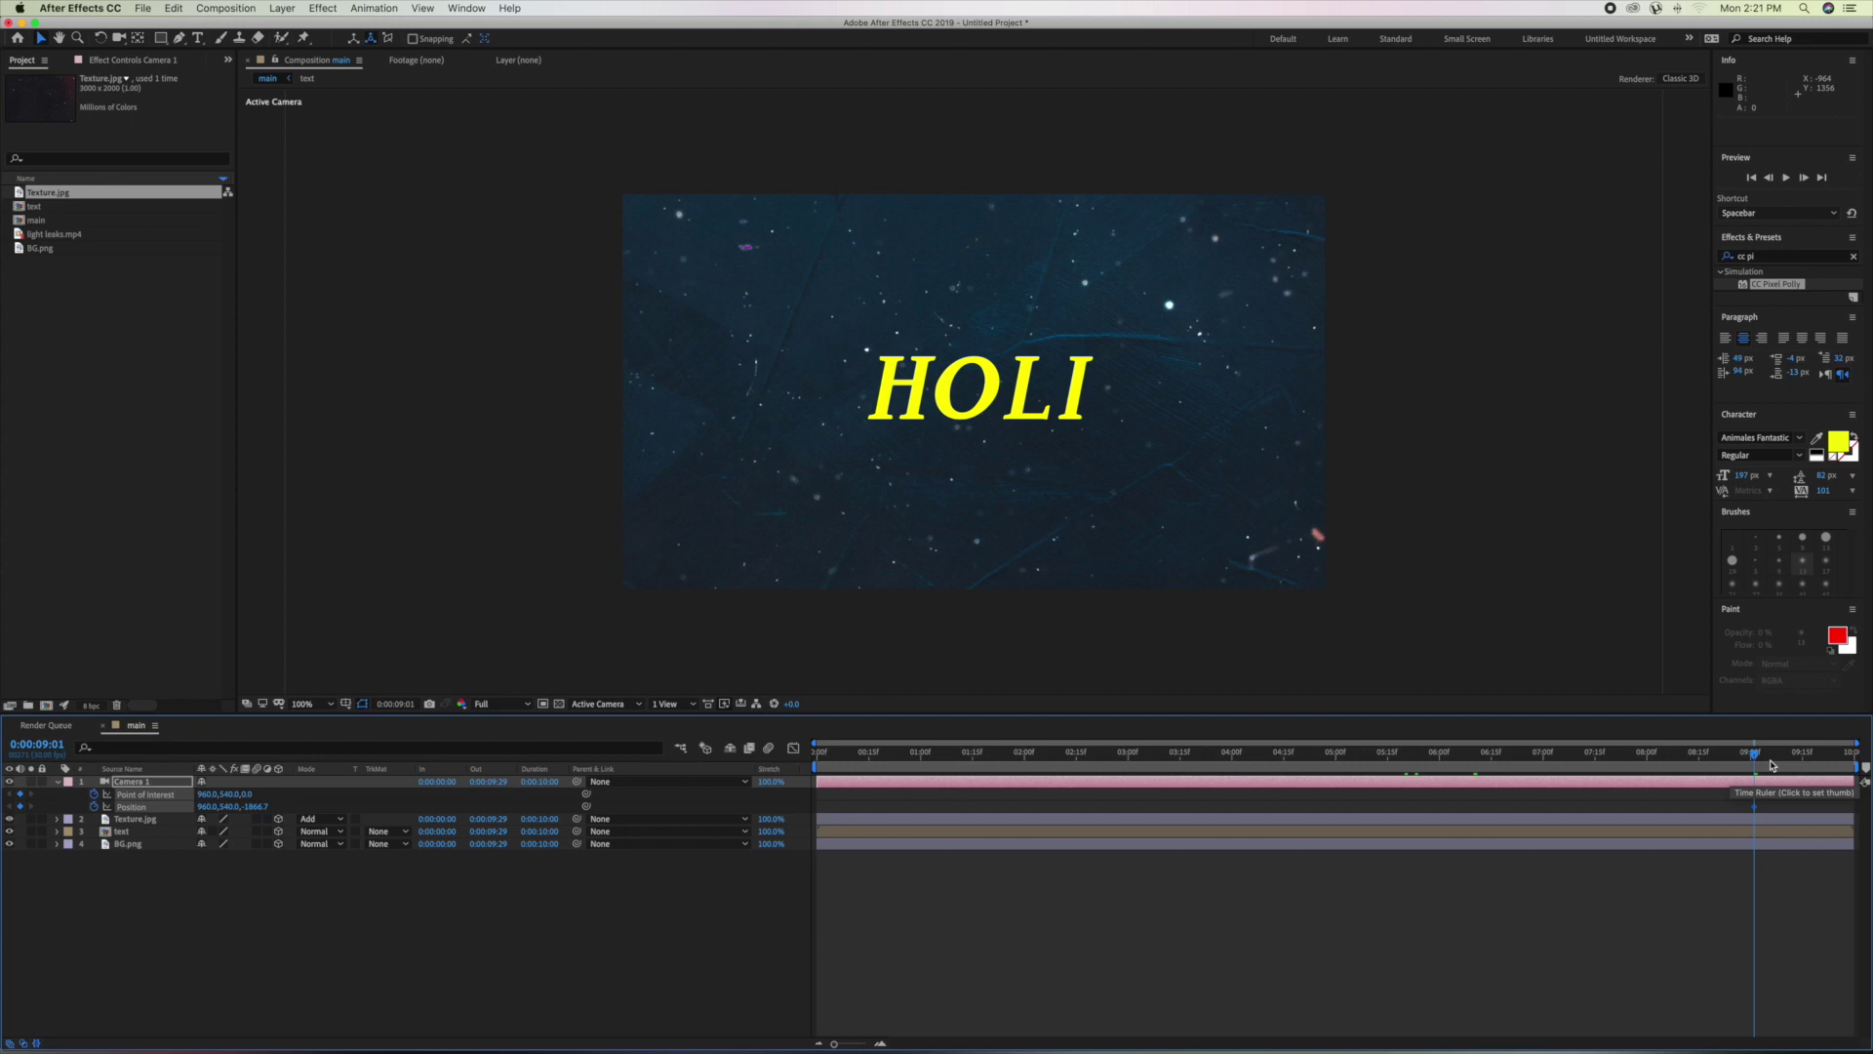
Keyframe Camera 1's Point of Interest and Position at 0:00.
left_click_drag(1752, 757, 1342, 757)
left_click_drag(1044, 781, 793, 808)
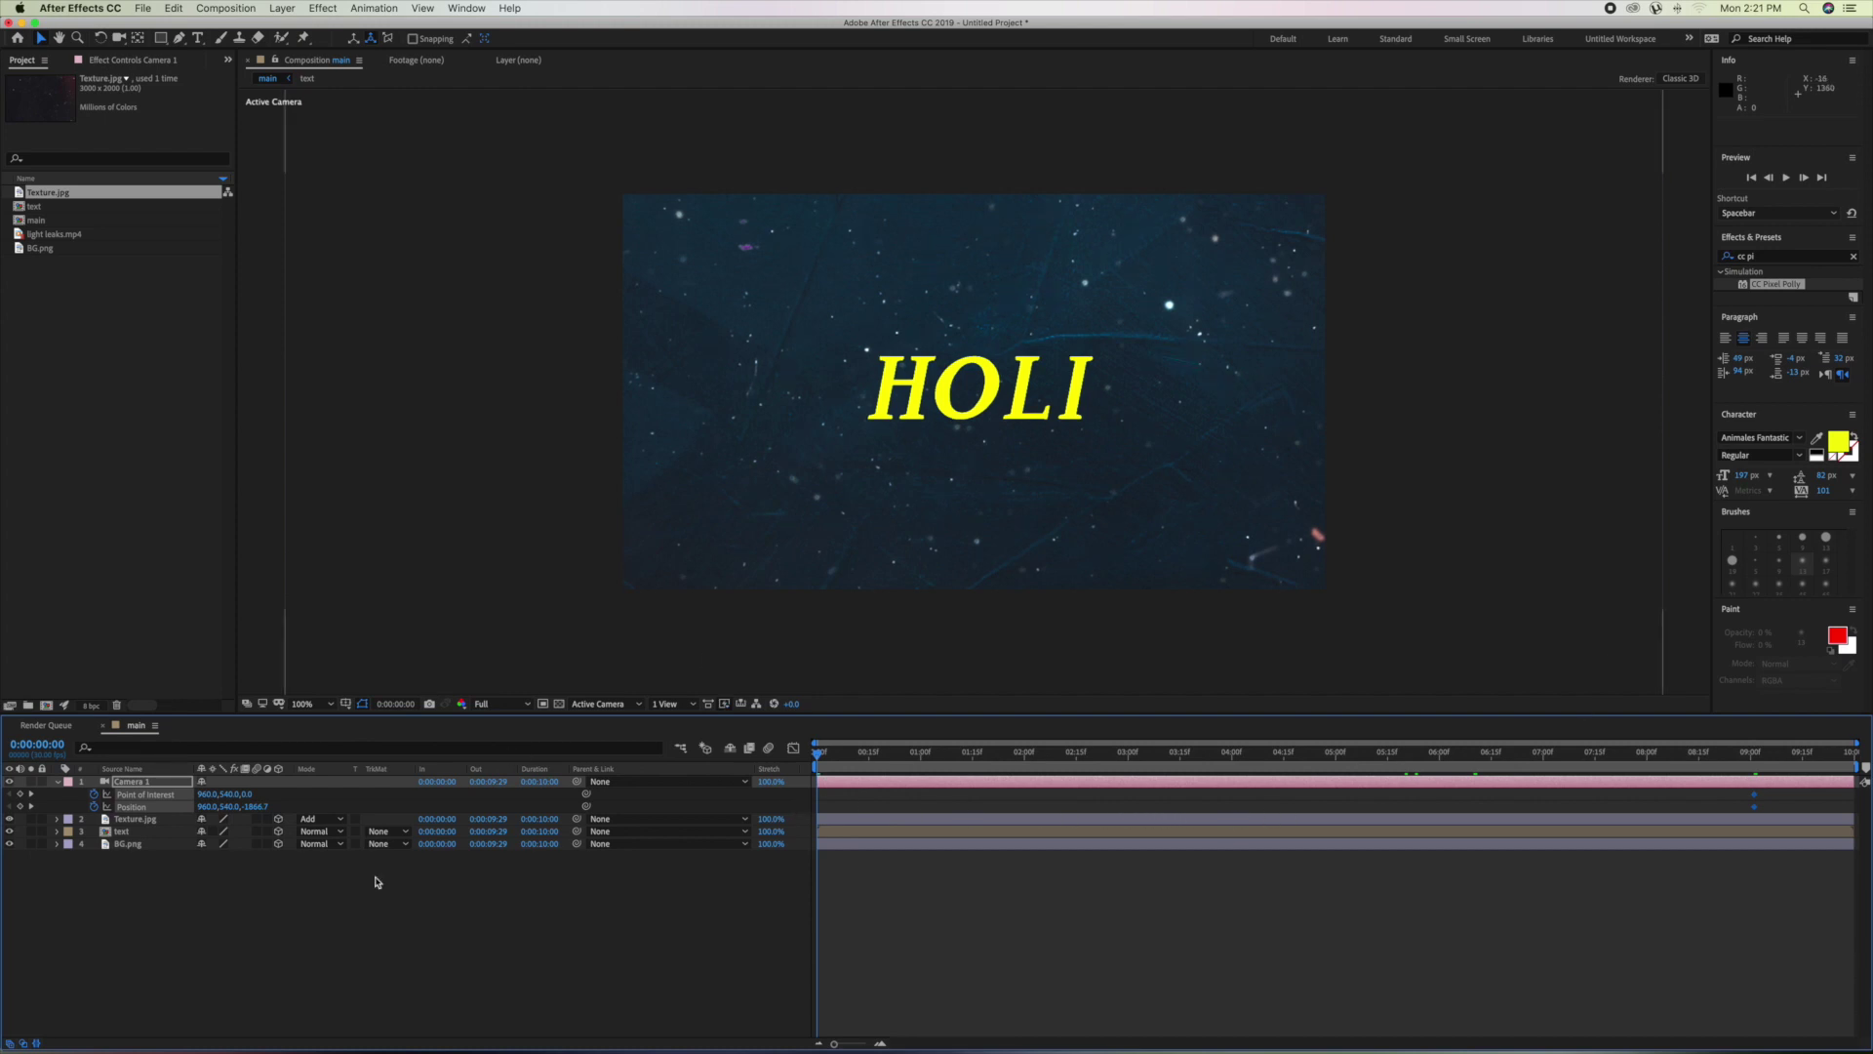
left_click(20, 794)
left_click(20, 806)
key("c")
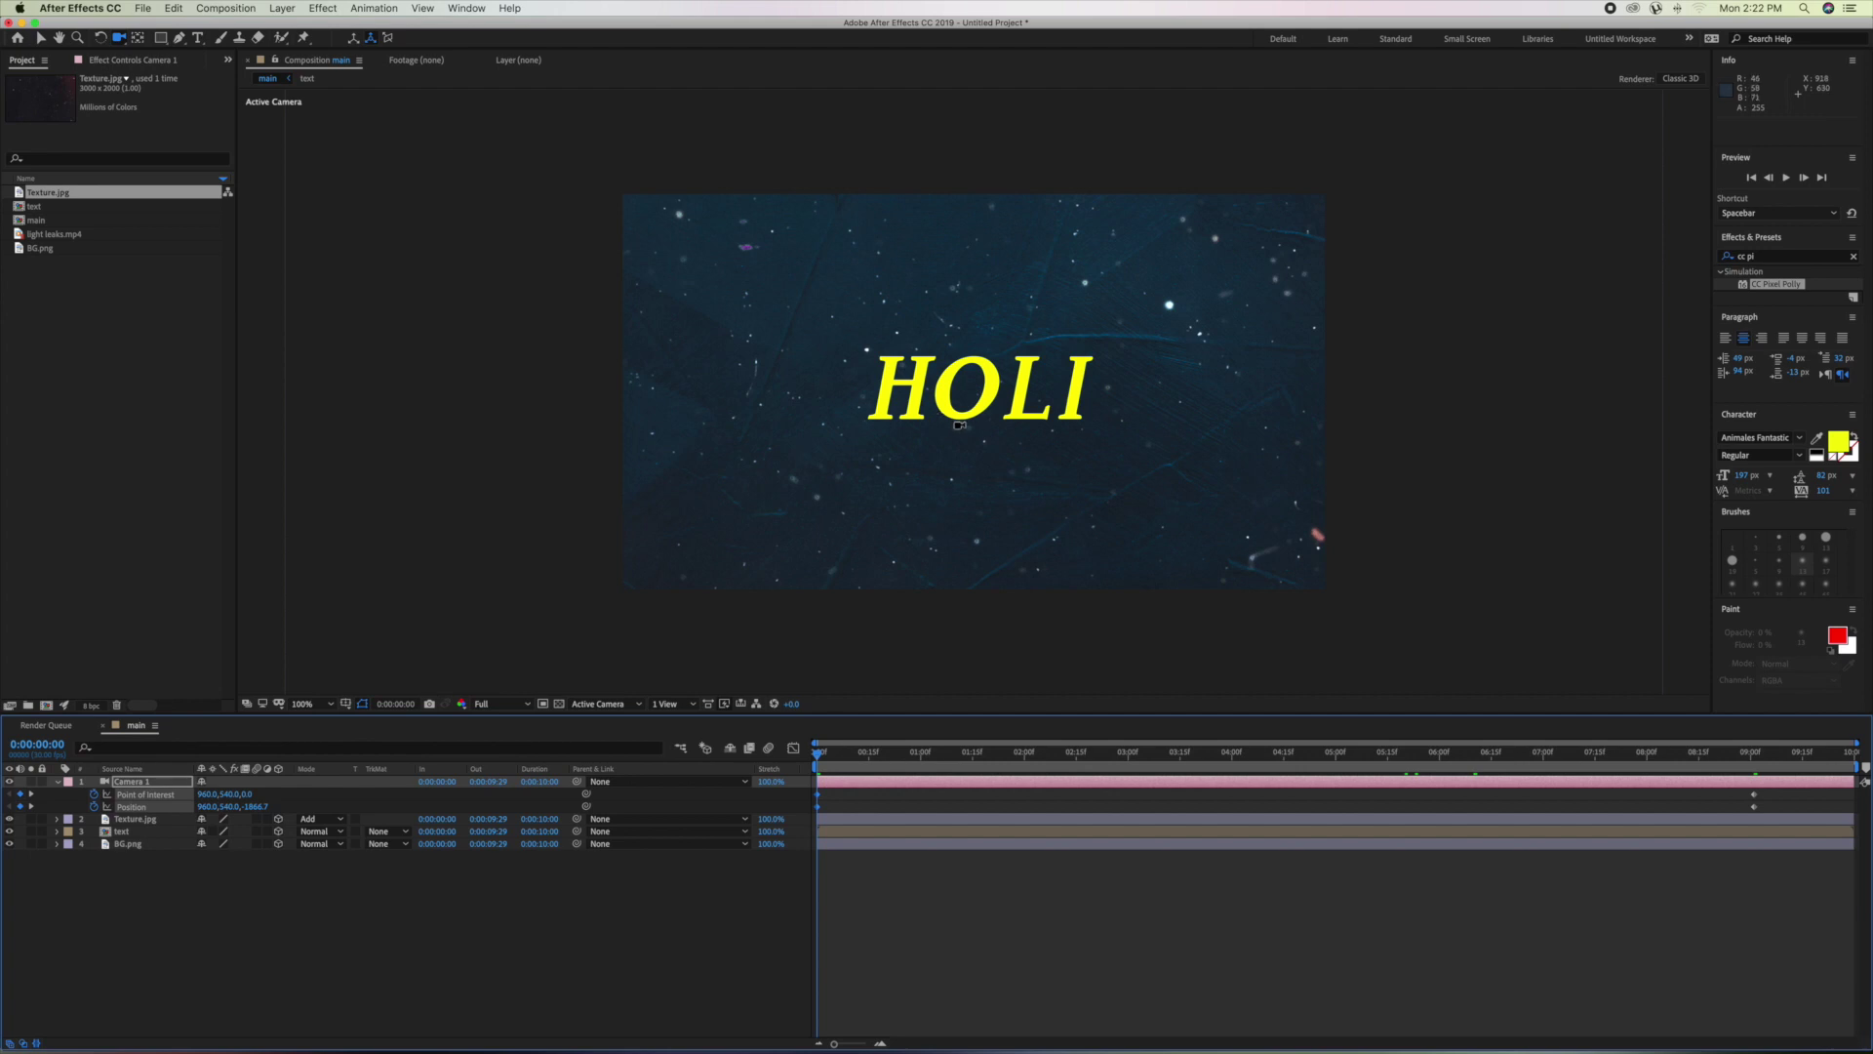
Dolly Camera 1 back from the HOLI title at 0:00, then scrub ahead to check it.
left_click(959, 425)
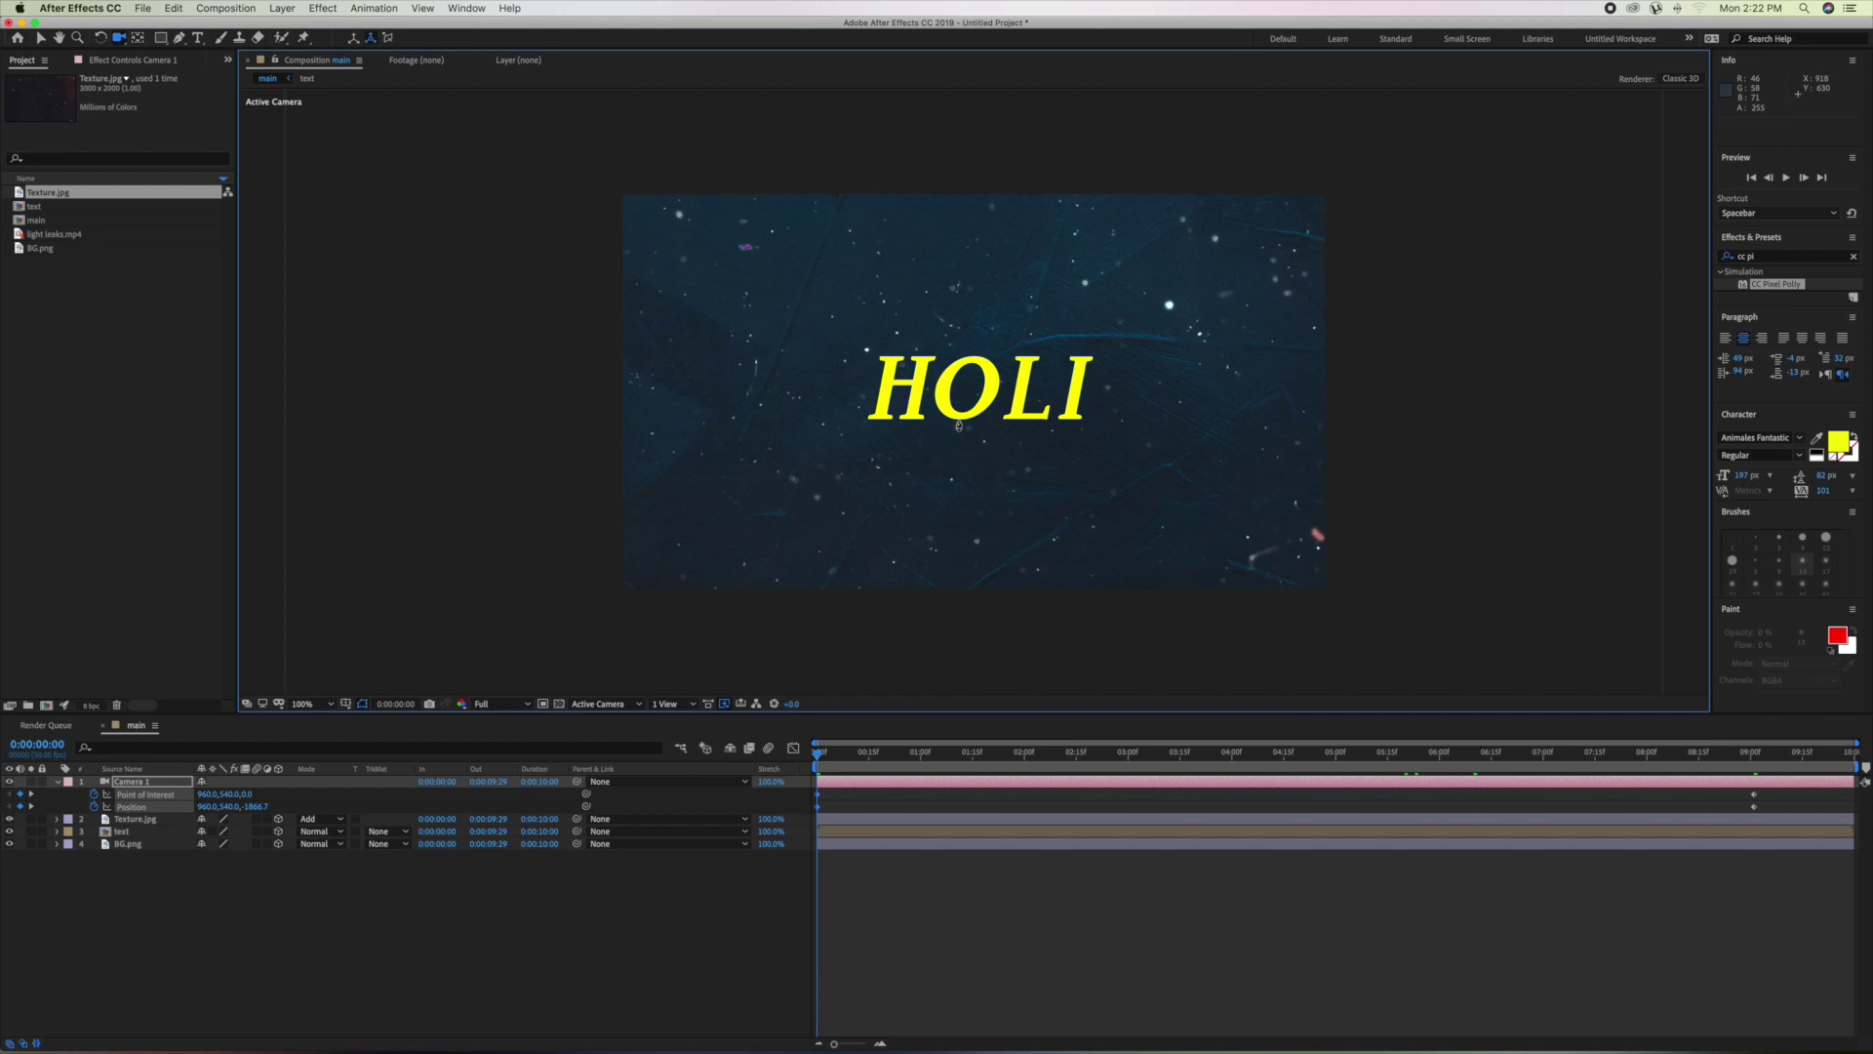
left_click_drag(959, 426, 962, 658)
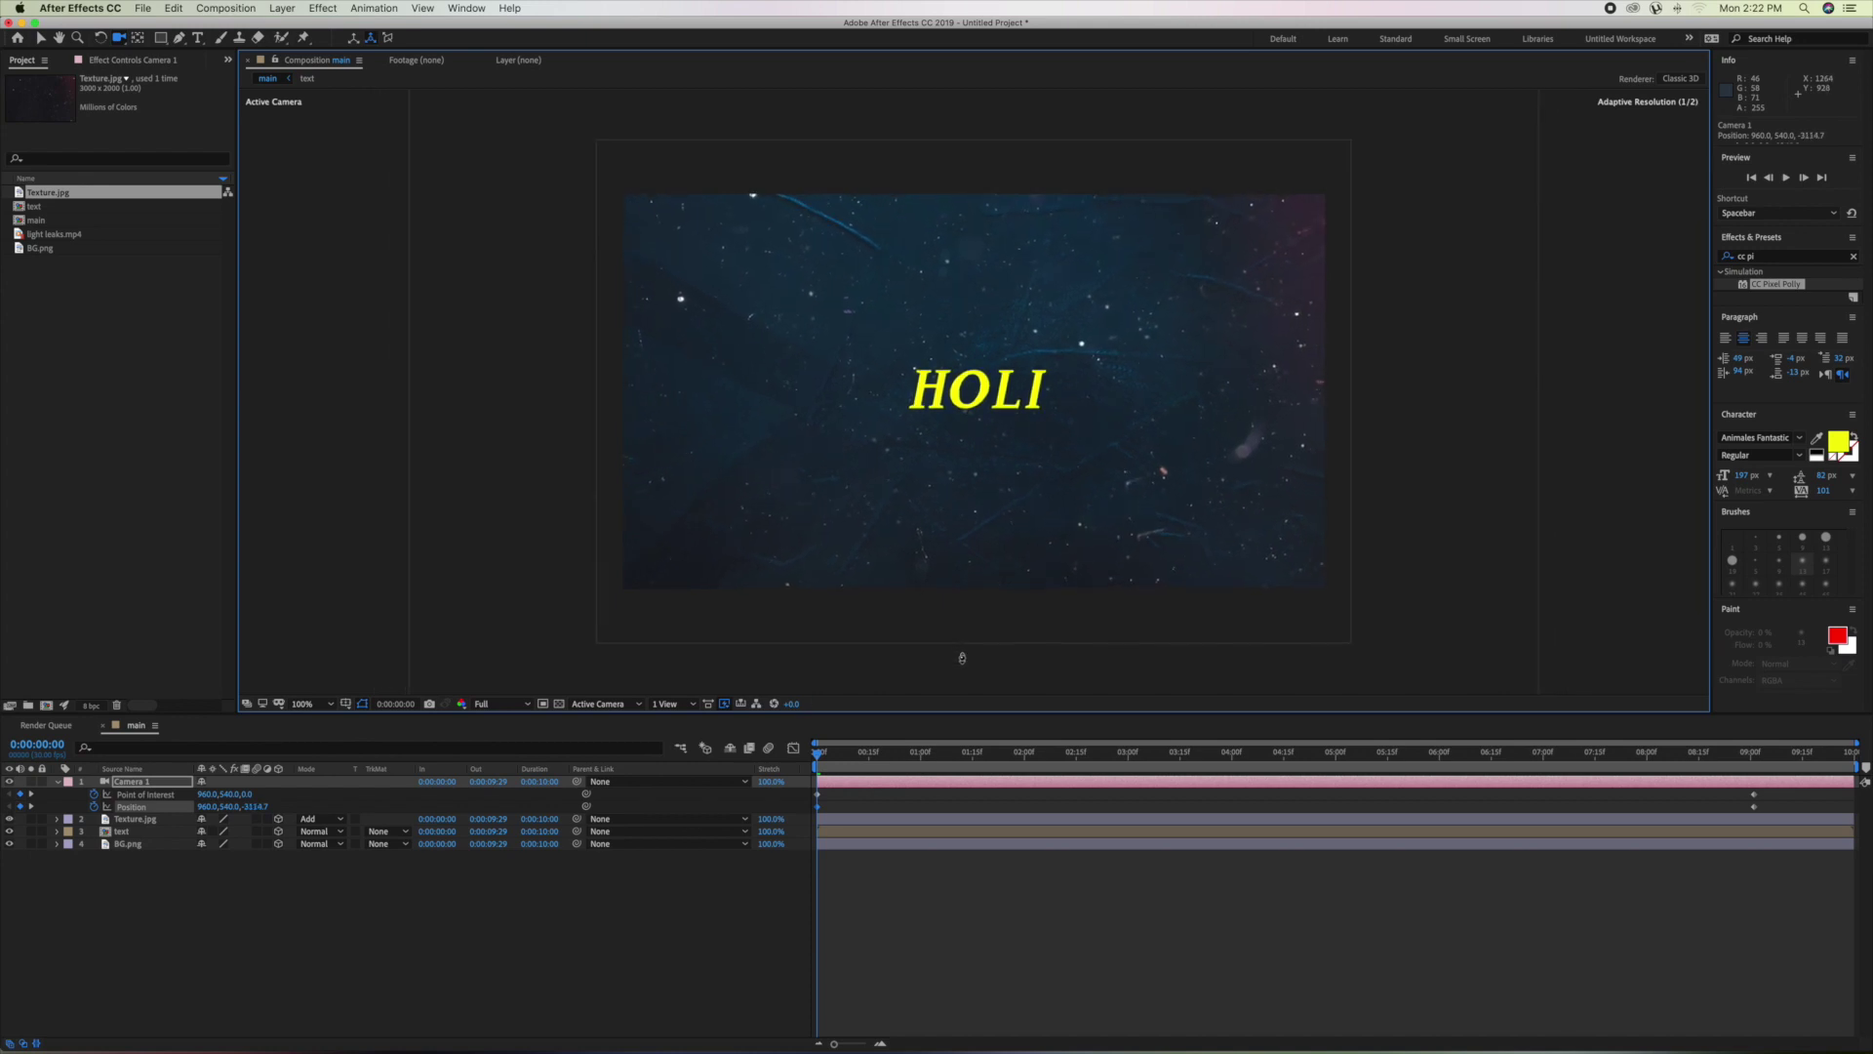
left_click_drag(962, 657, 963, 675)
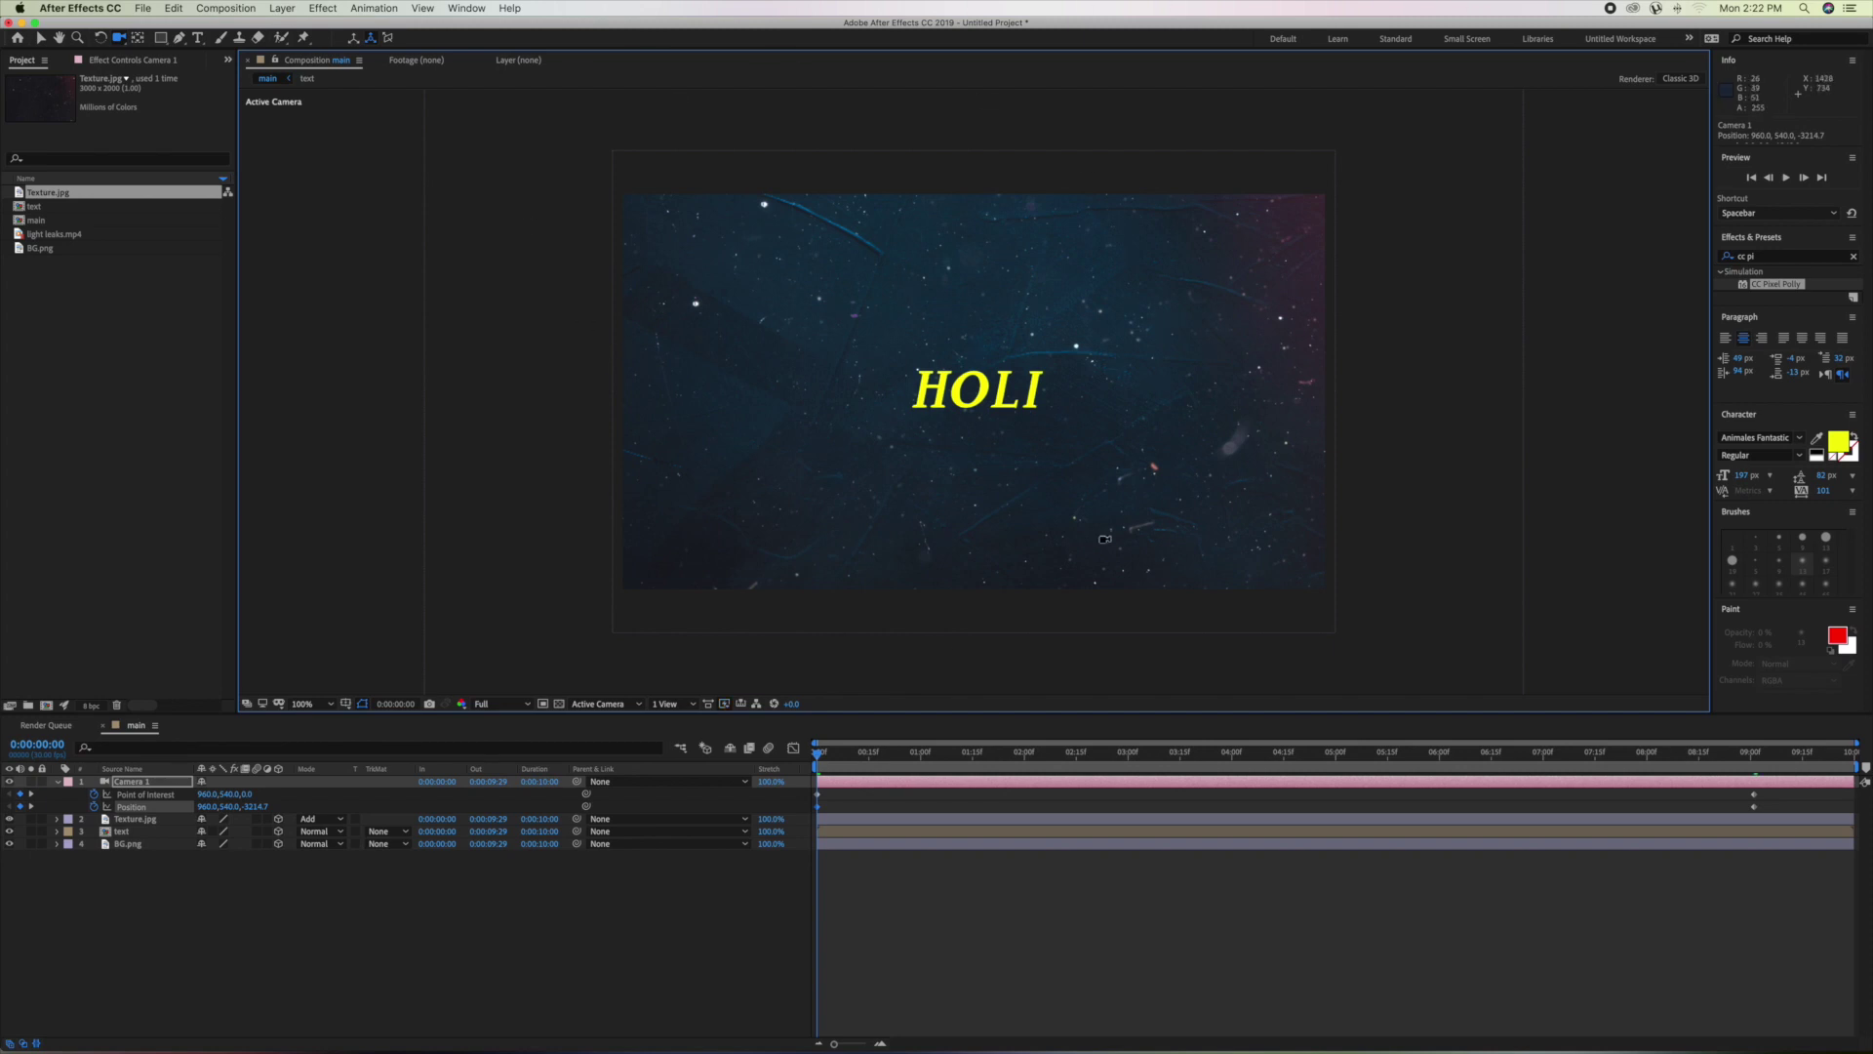
key("space")
mouse_move(910, 769)
left_mouse_down()
mouse_move(1047, 772)
mouse_move(807, 774)
left_mouse_up()
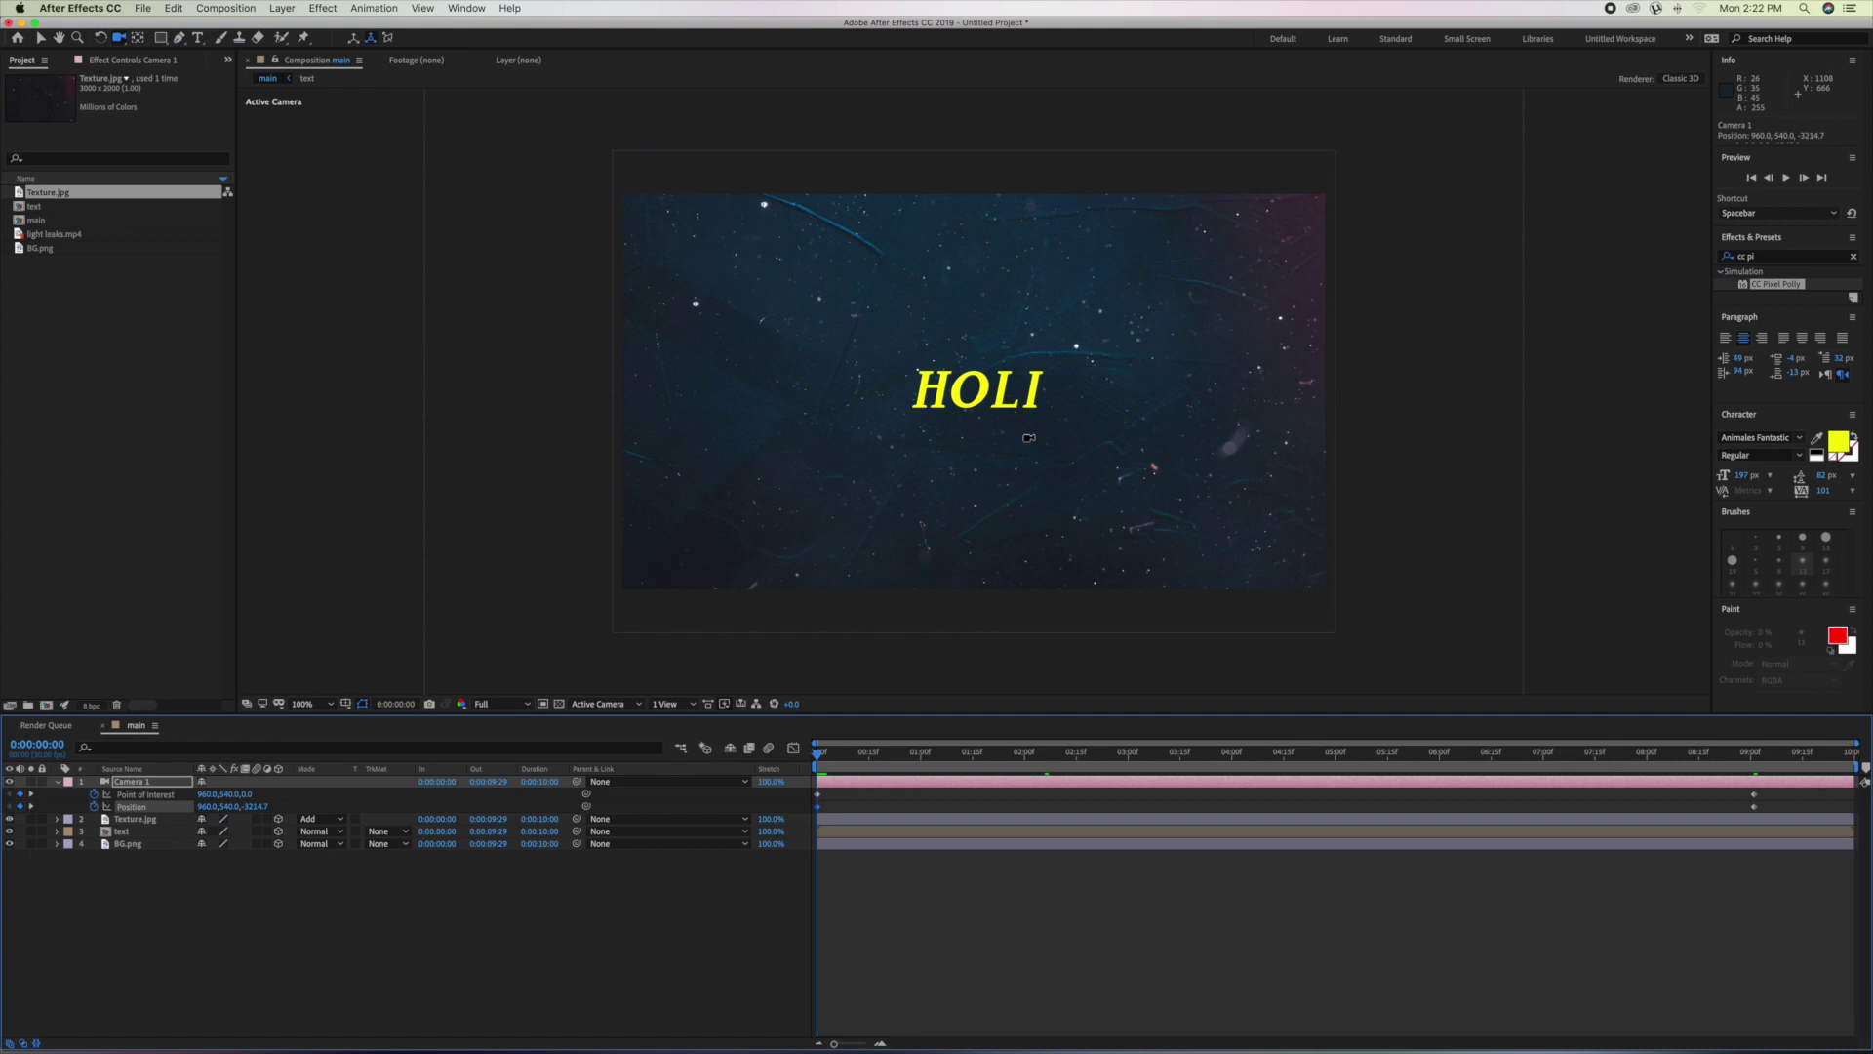
Orbit the opening camera view sideways and scrub to about 3 seconds to check the move.
left_click(1042, 436)
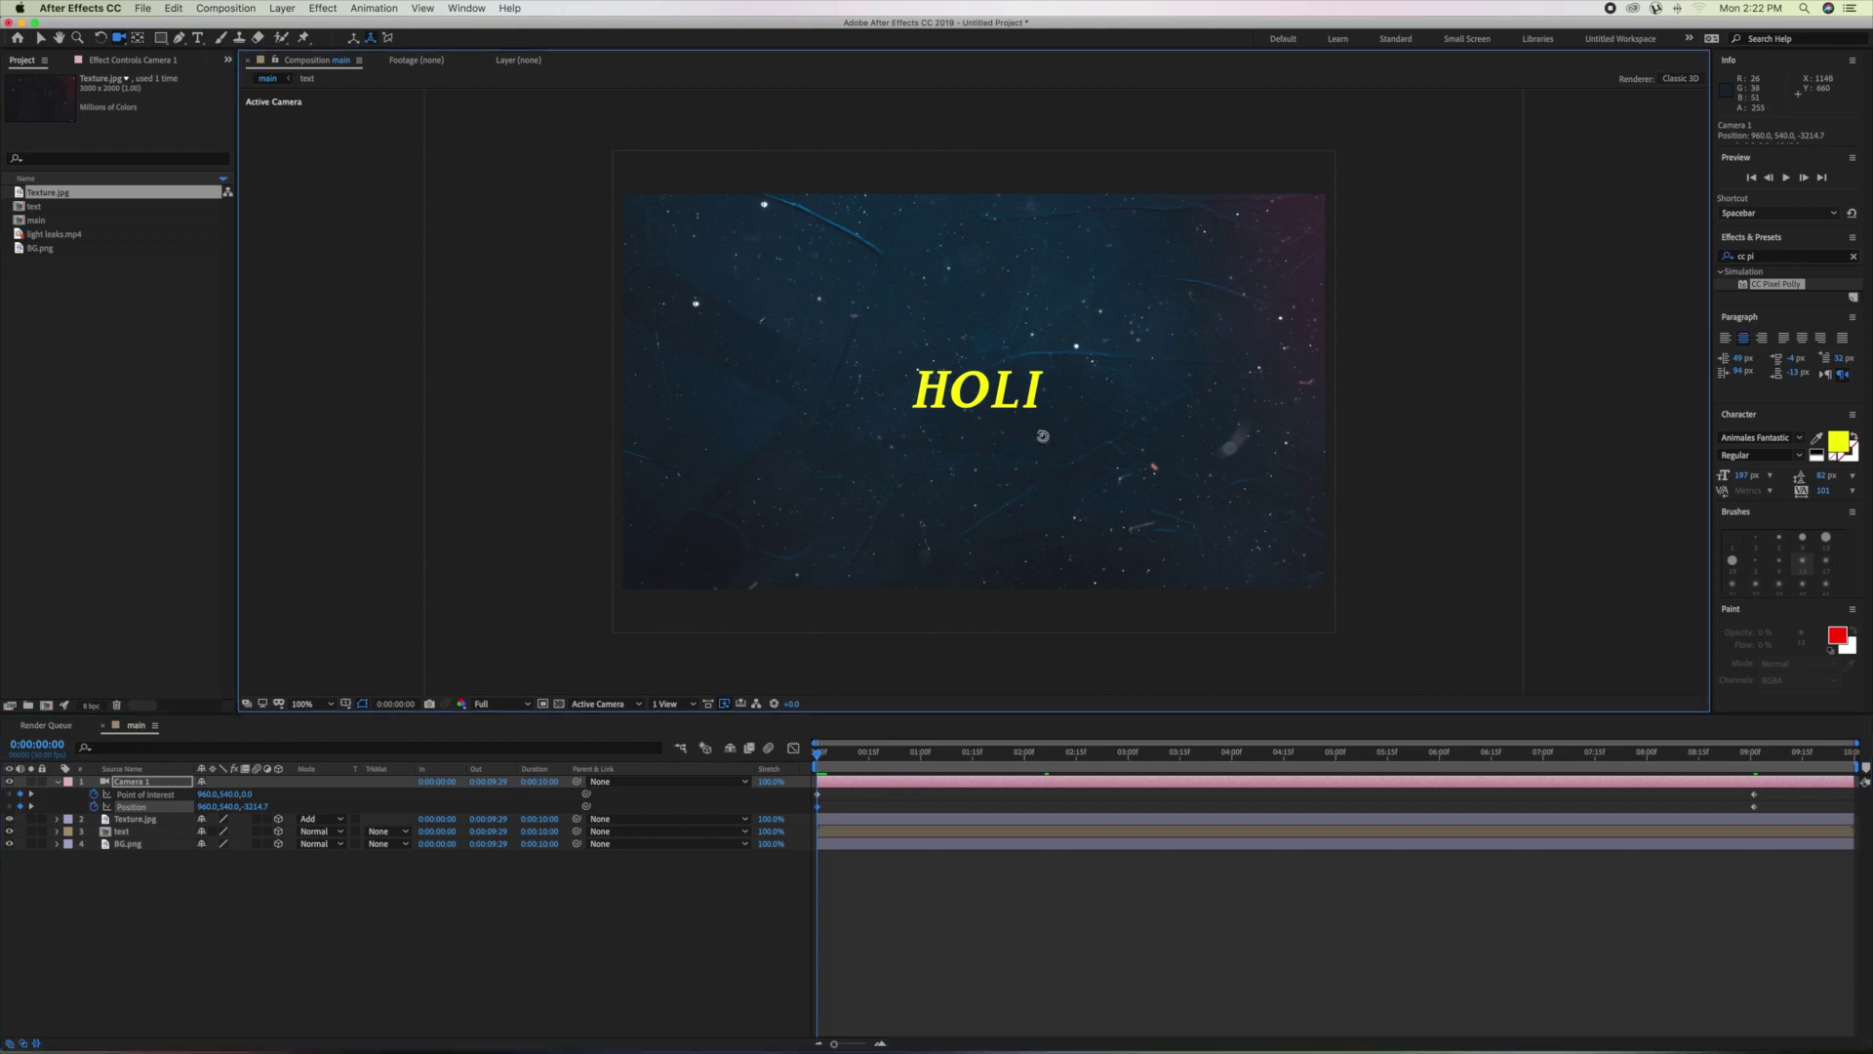
left_click_drag(1042, 436, 1032, 436)
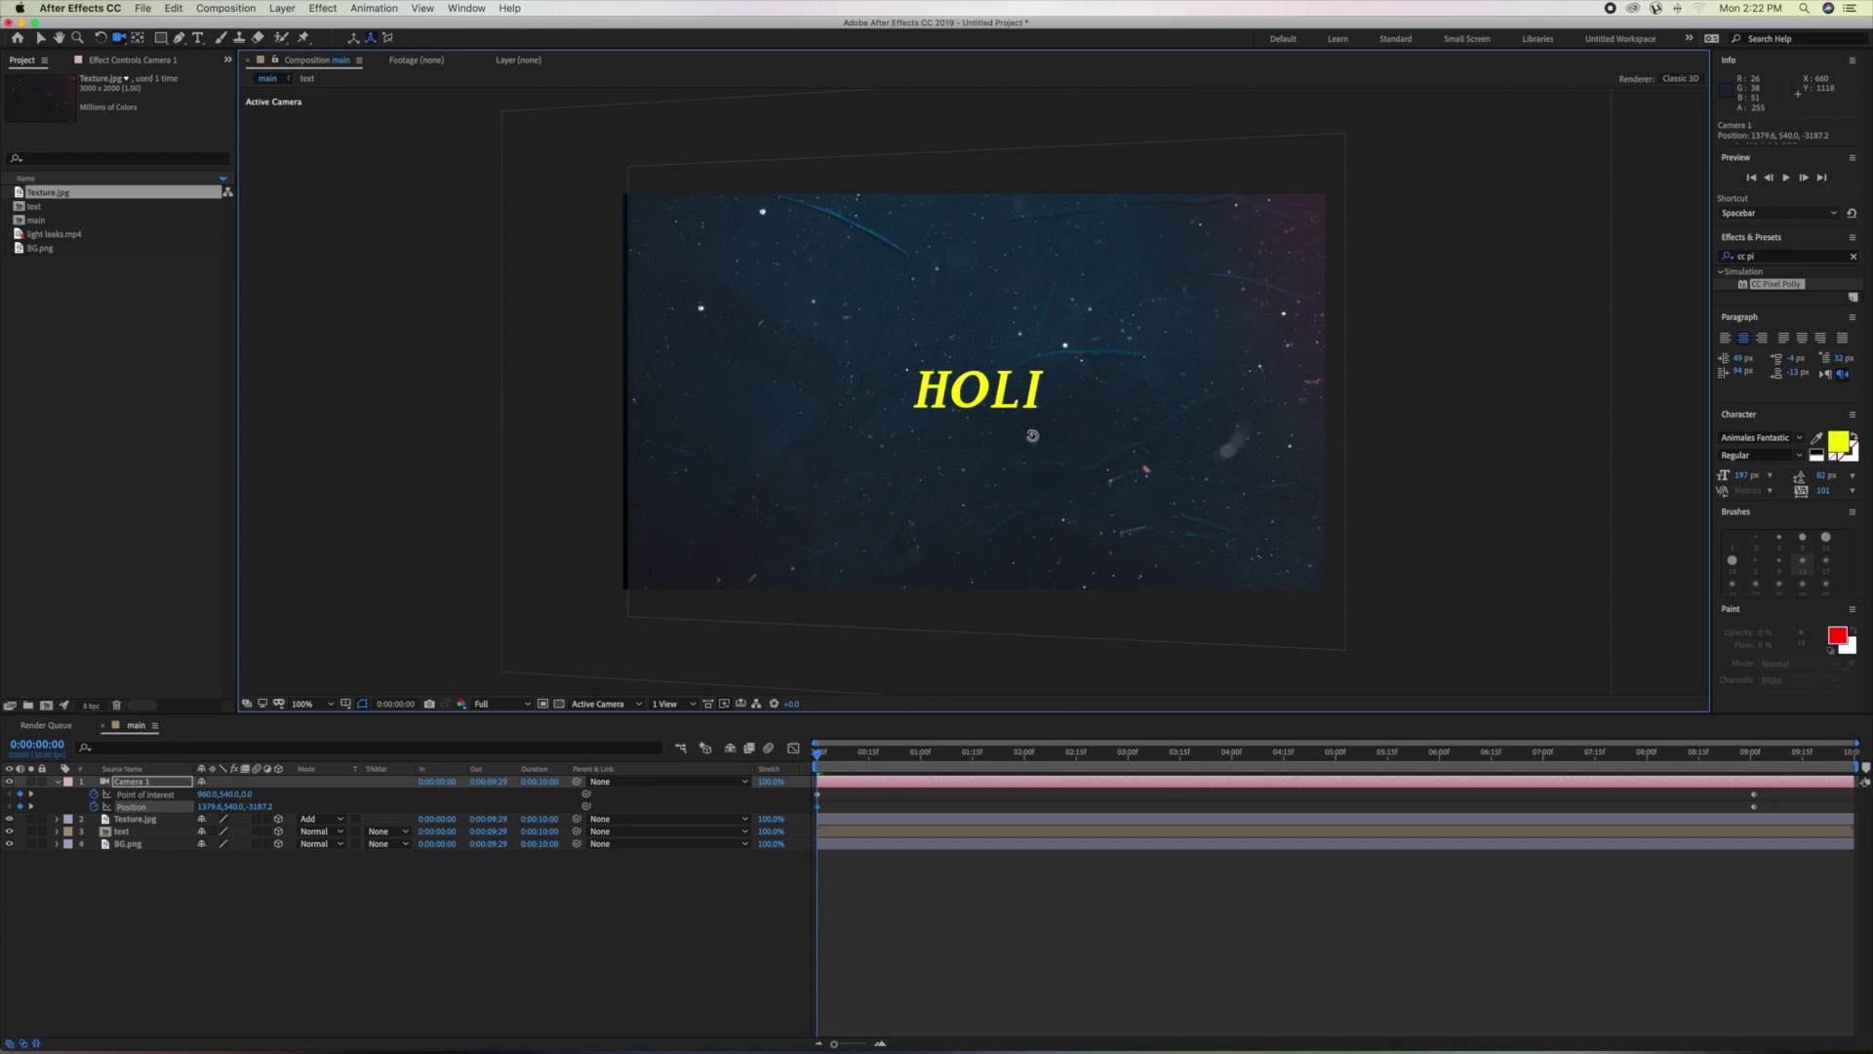
left_click_drag(1033, 435, 1035, 436)
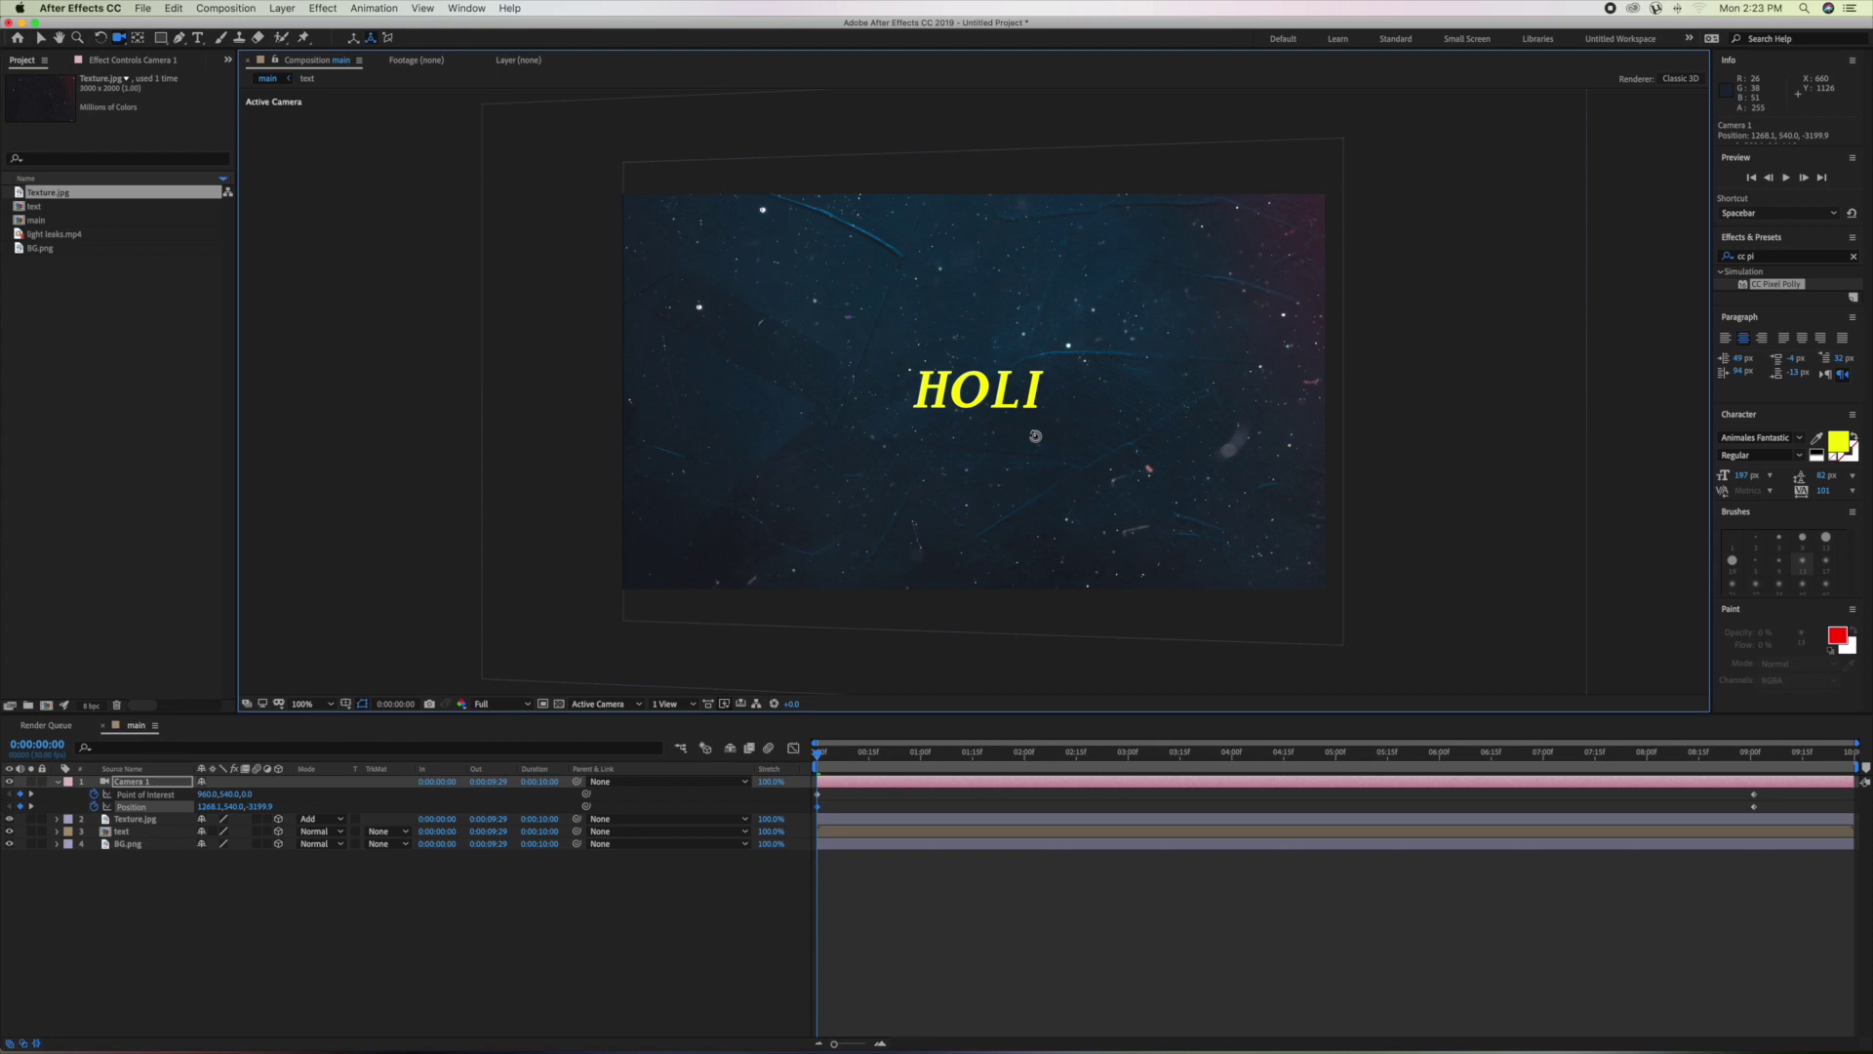
key("c")
left_click_drag(817, 758, 1274, 764)
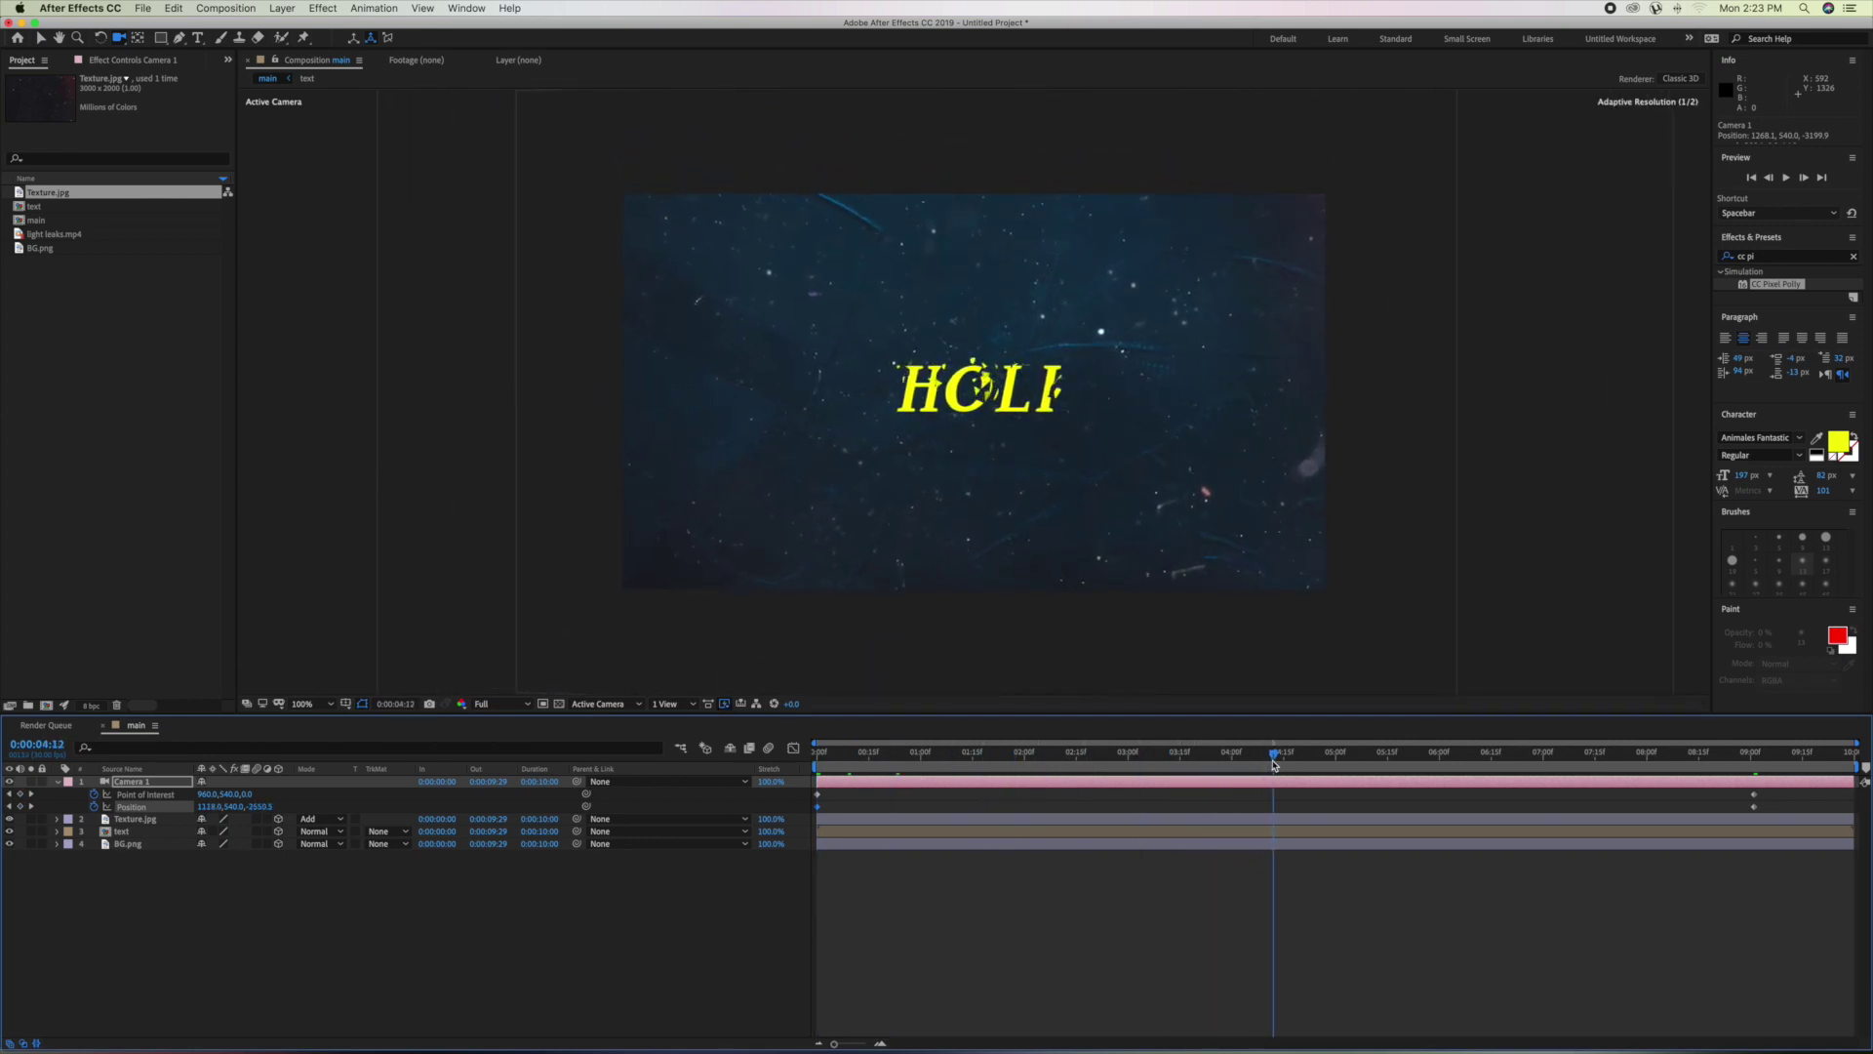
At about 5:15, dolly Camera 1 closer to HOLI and orbit it around the shattering title.
mouse_move(1274, 764)
left_mouse_down()
mouse_move(1425, 763)
mouse_move(1394, 765)
left_mouse_up()
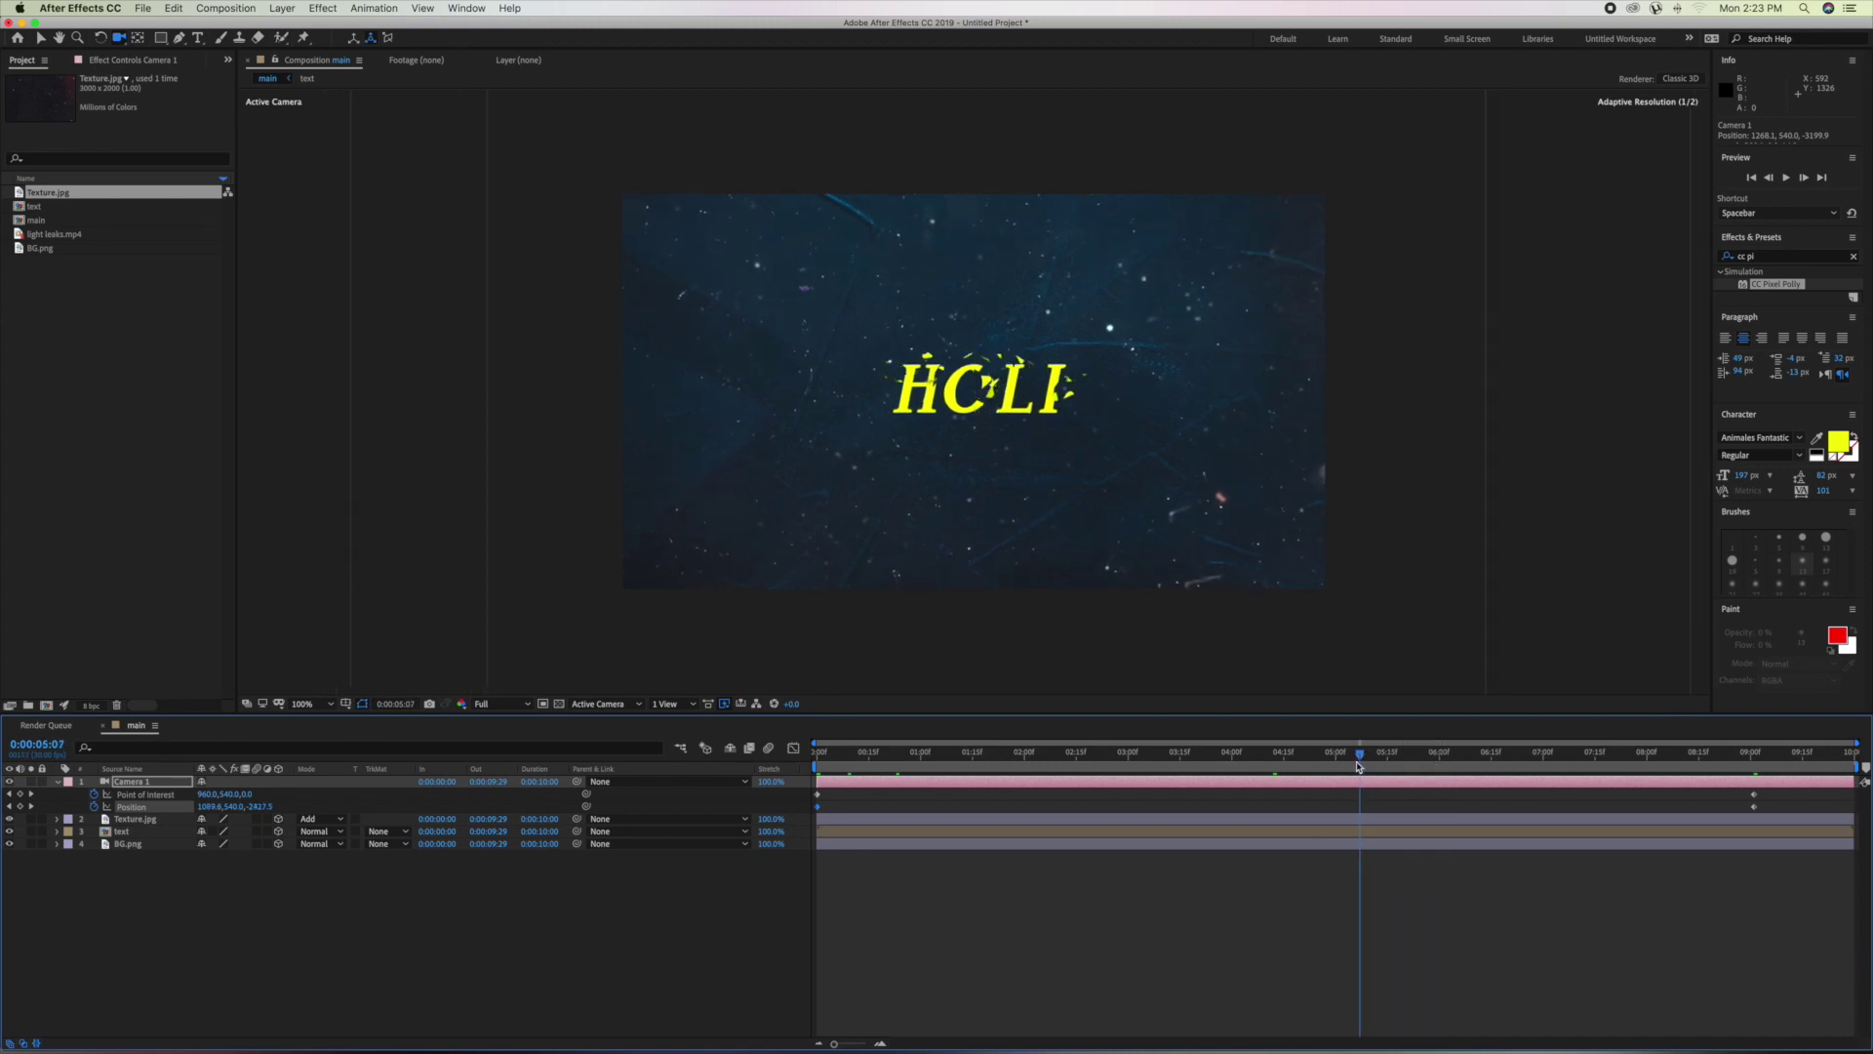
left_click_drag(1522, 768, 1387, 774)
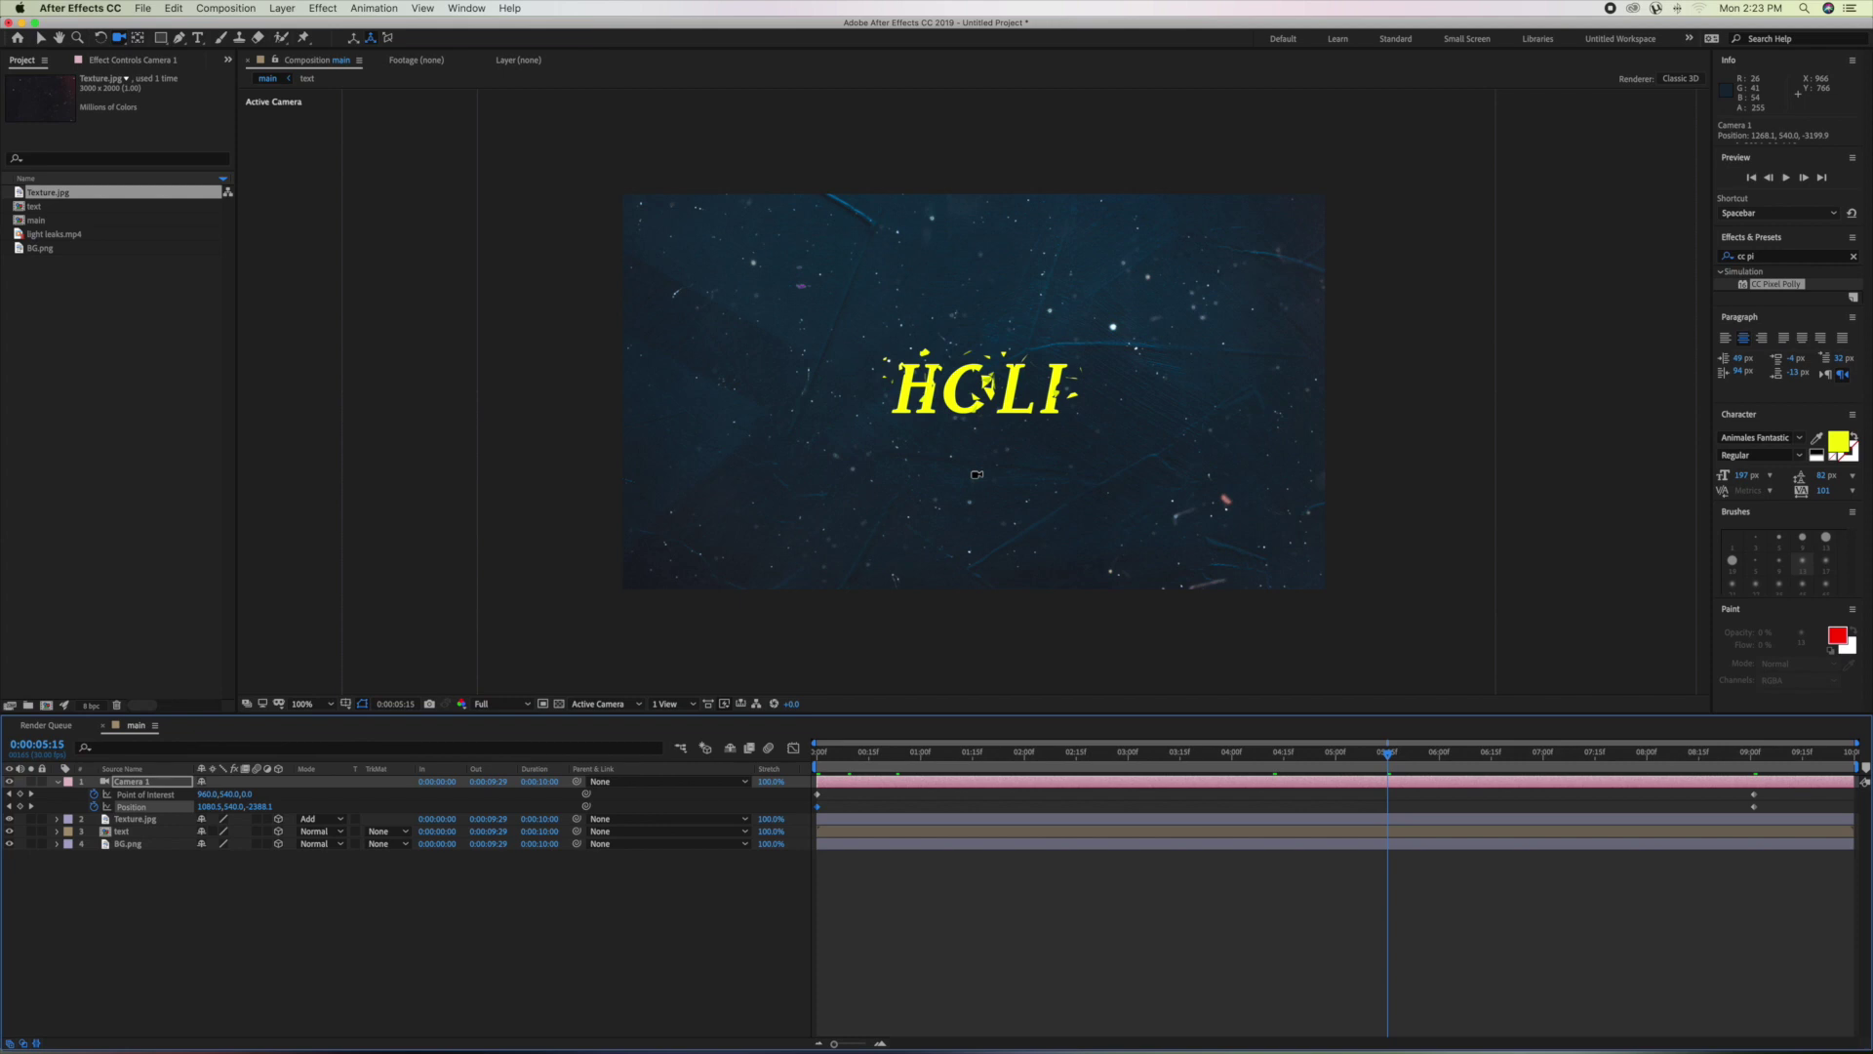
left_click(977, 475)
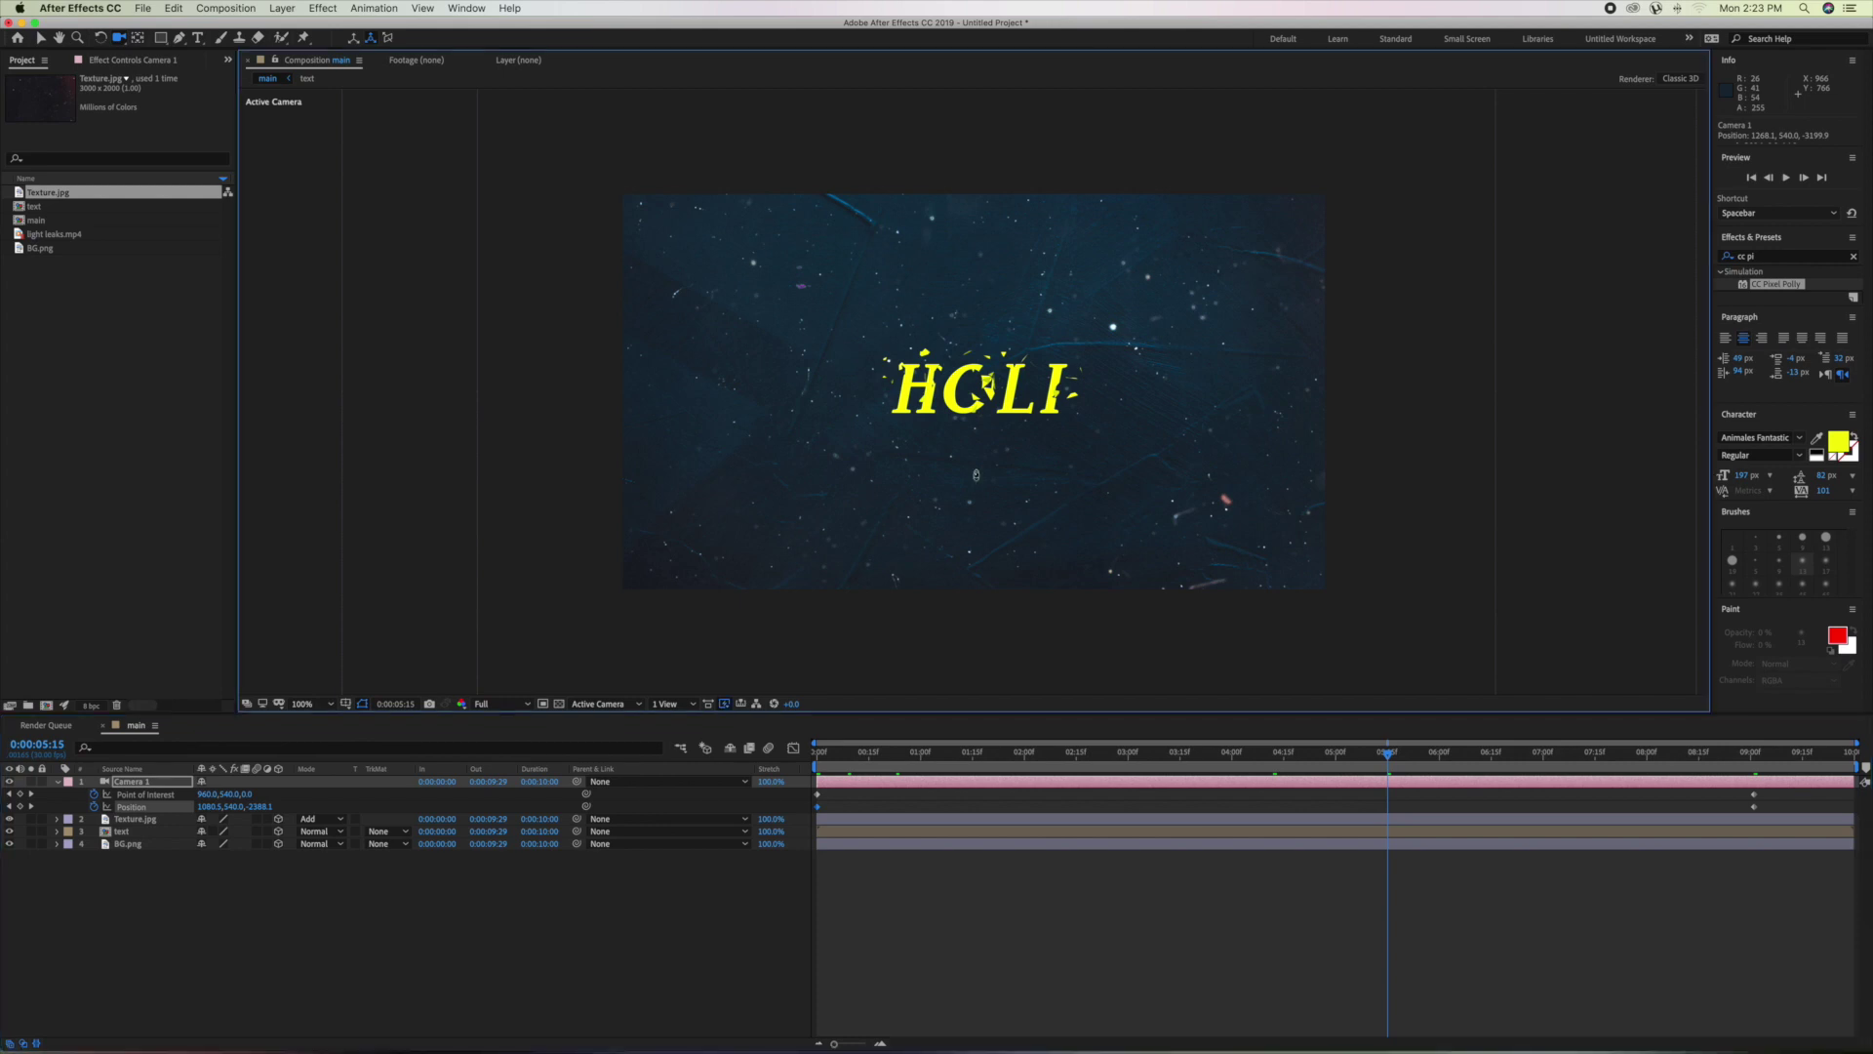
left_click_drag(977, 474, 977, 398)
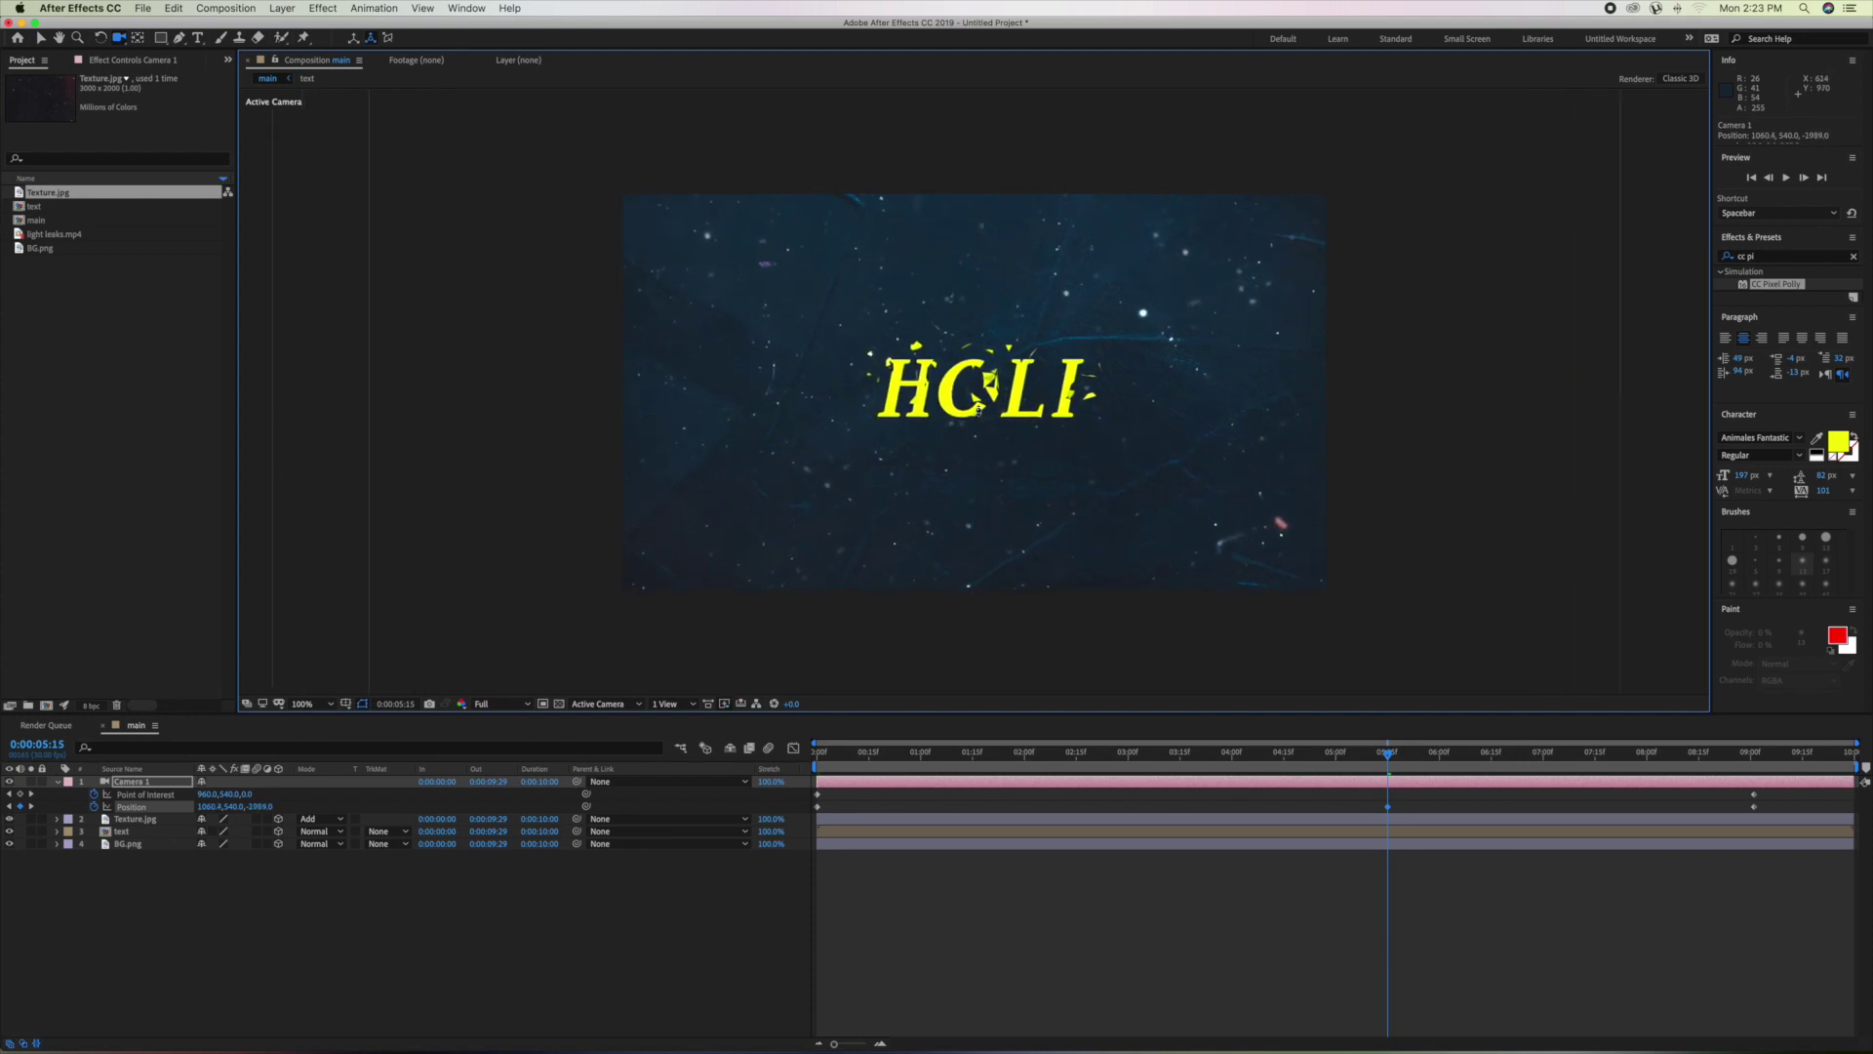
left_click_drag(976, 398, 979, 388)
scroll(980, 389, "down", 2)
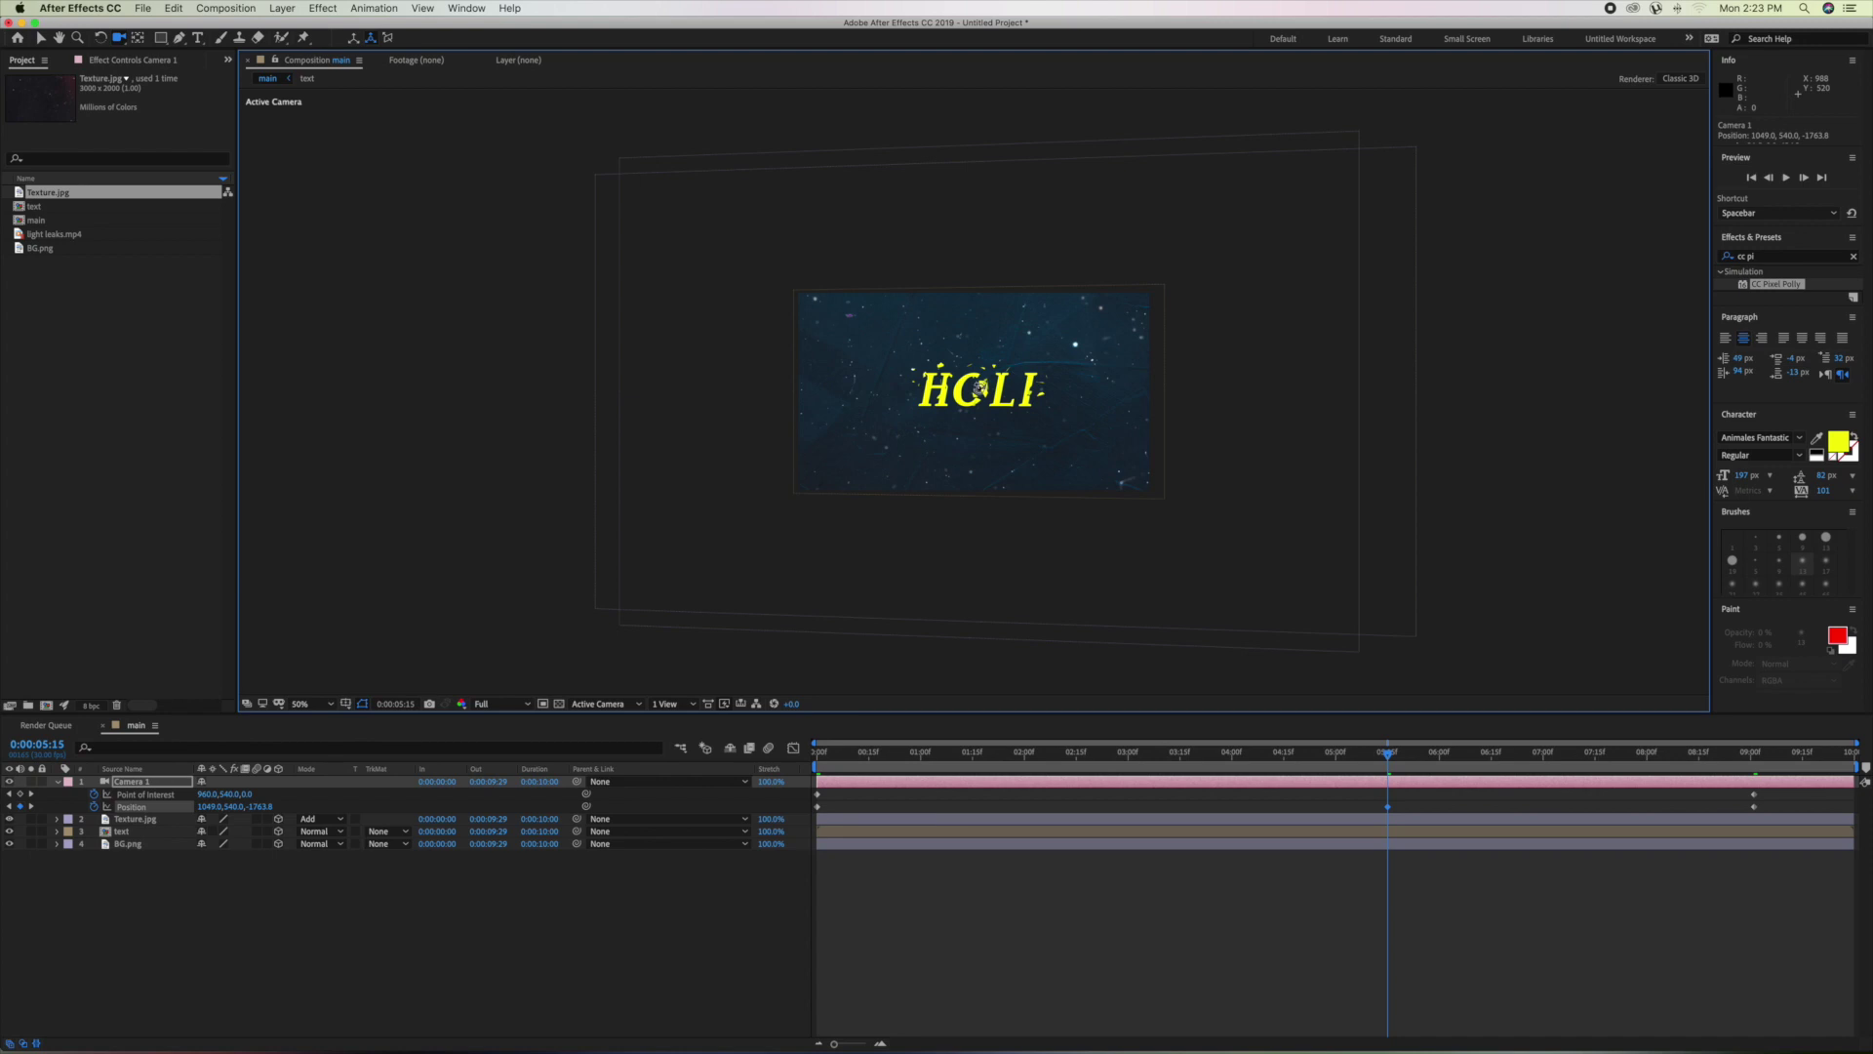
left_click_drag(980, 388, 991, 385)
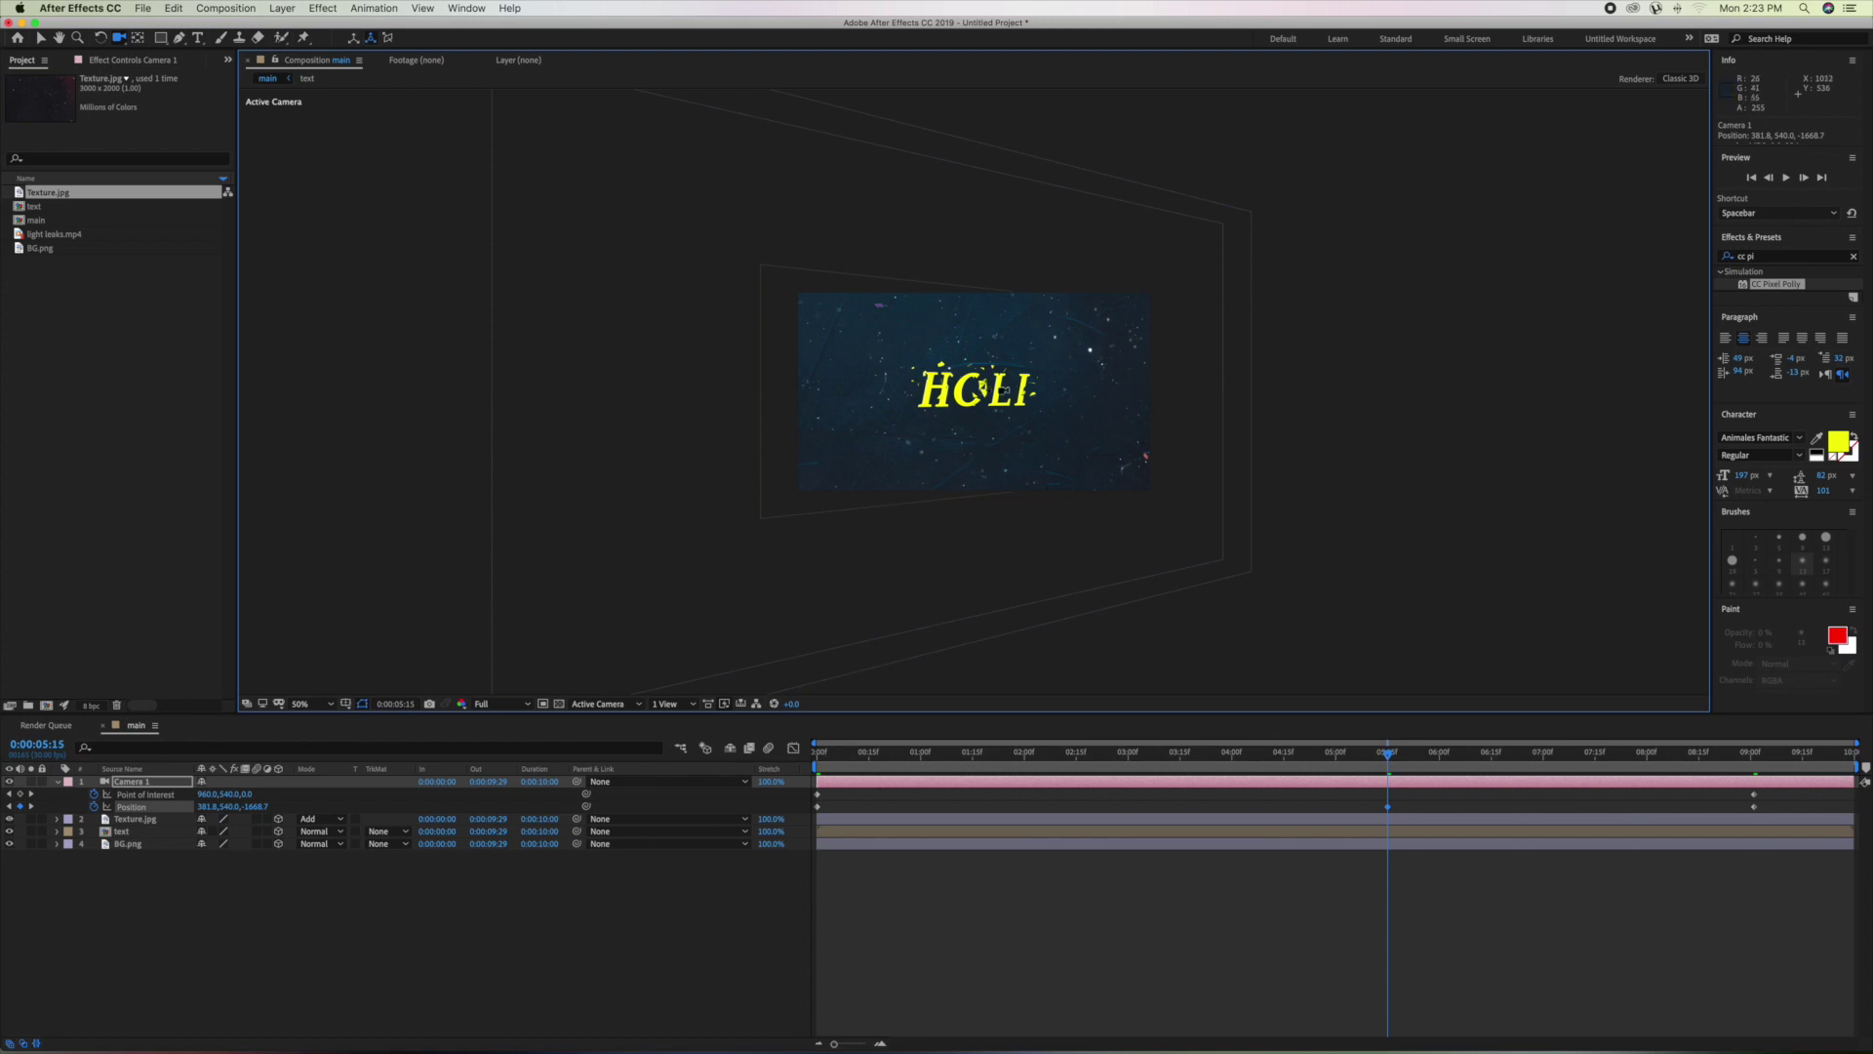
At about 6:03, orbit Camera 1 toward the other side of the title.
left_click_drag(1389, 755, 1450, 754)
left_click(1020, 400)
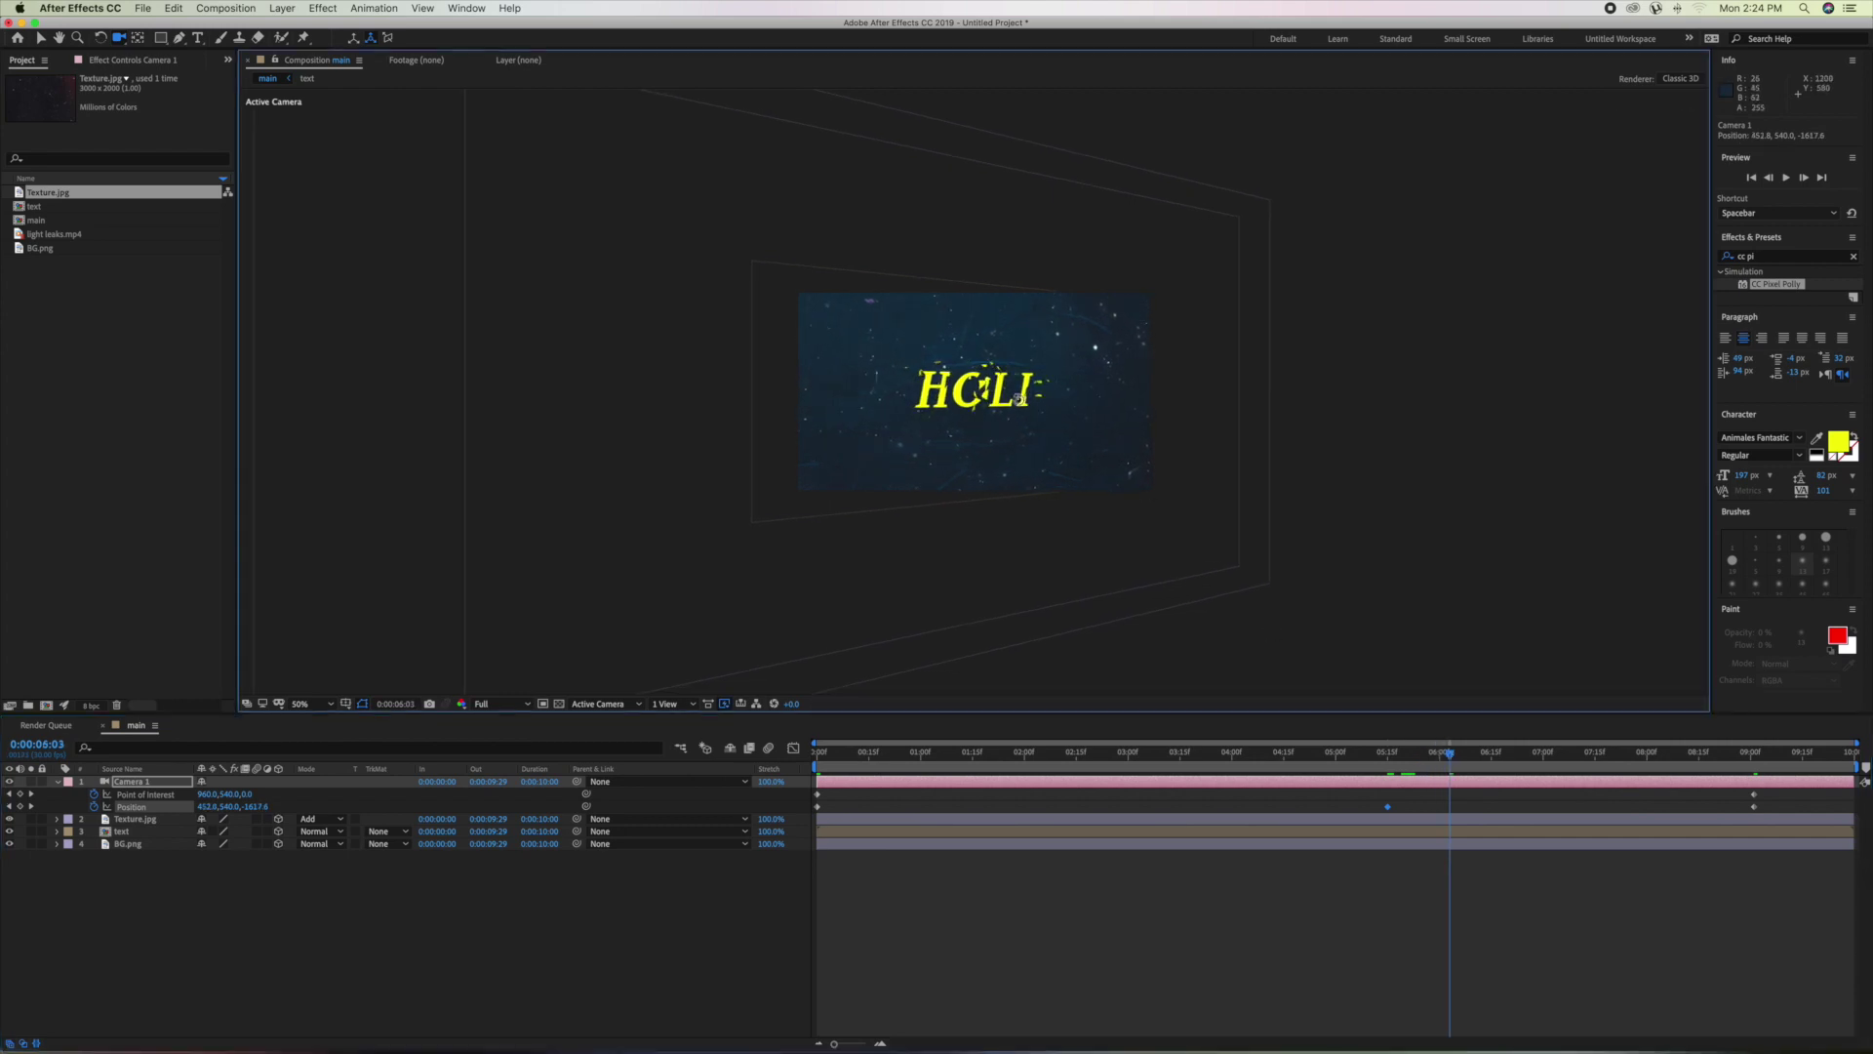
mouse_move(1017, 398)
left_mouse_down()
mouse_move(997, 401)
mouse_move(1083, 410)
left_mouse_up()
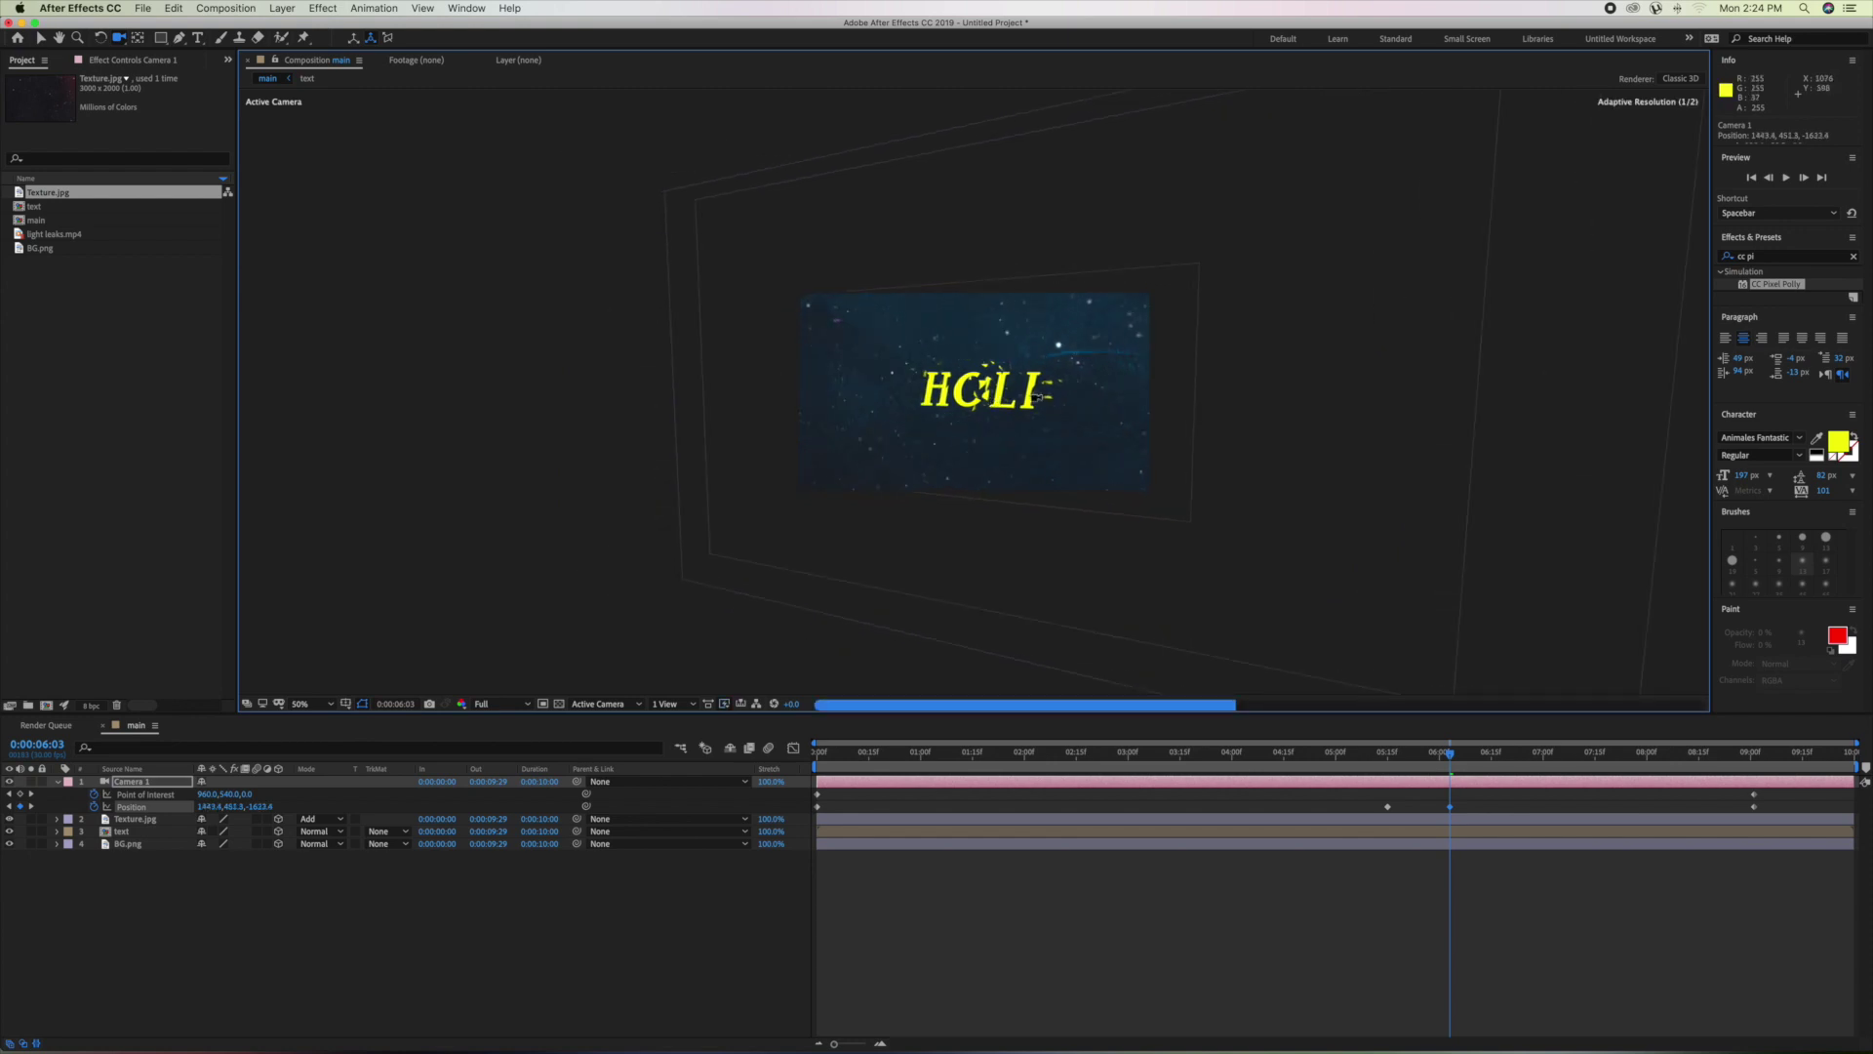
left_click_drag(1447, 756, 1735, 764)
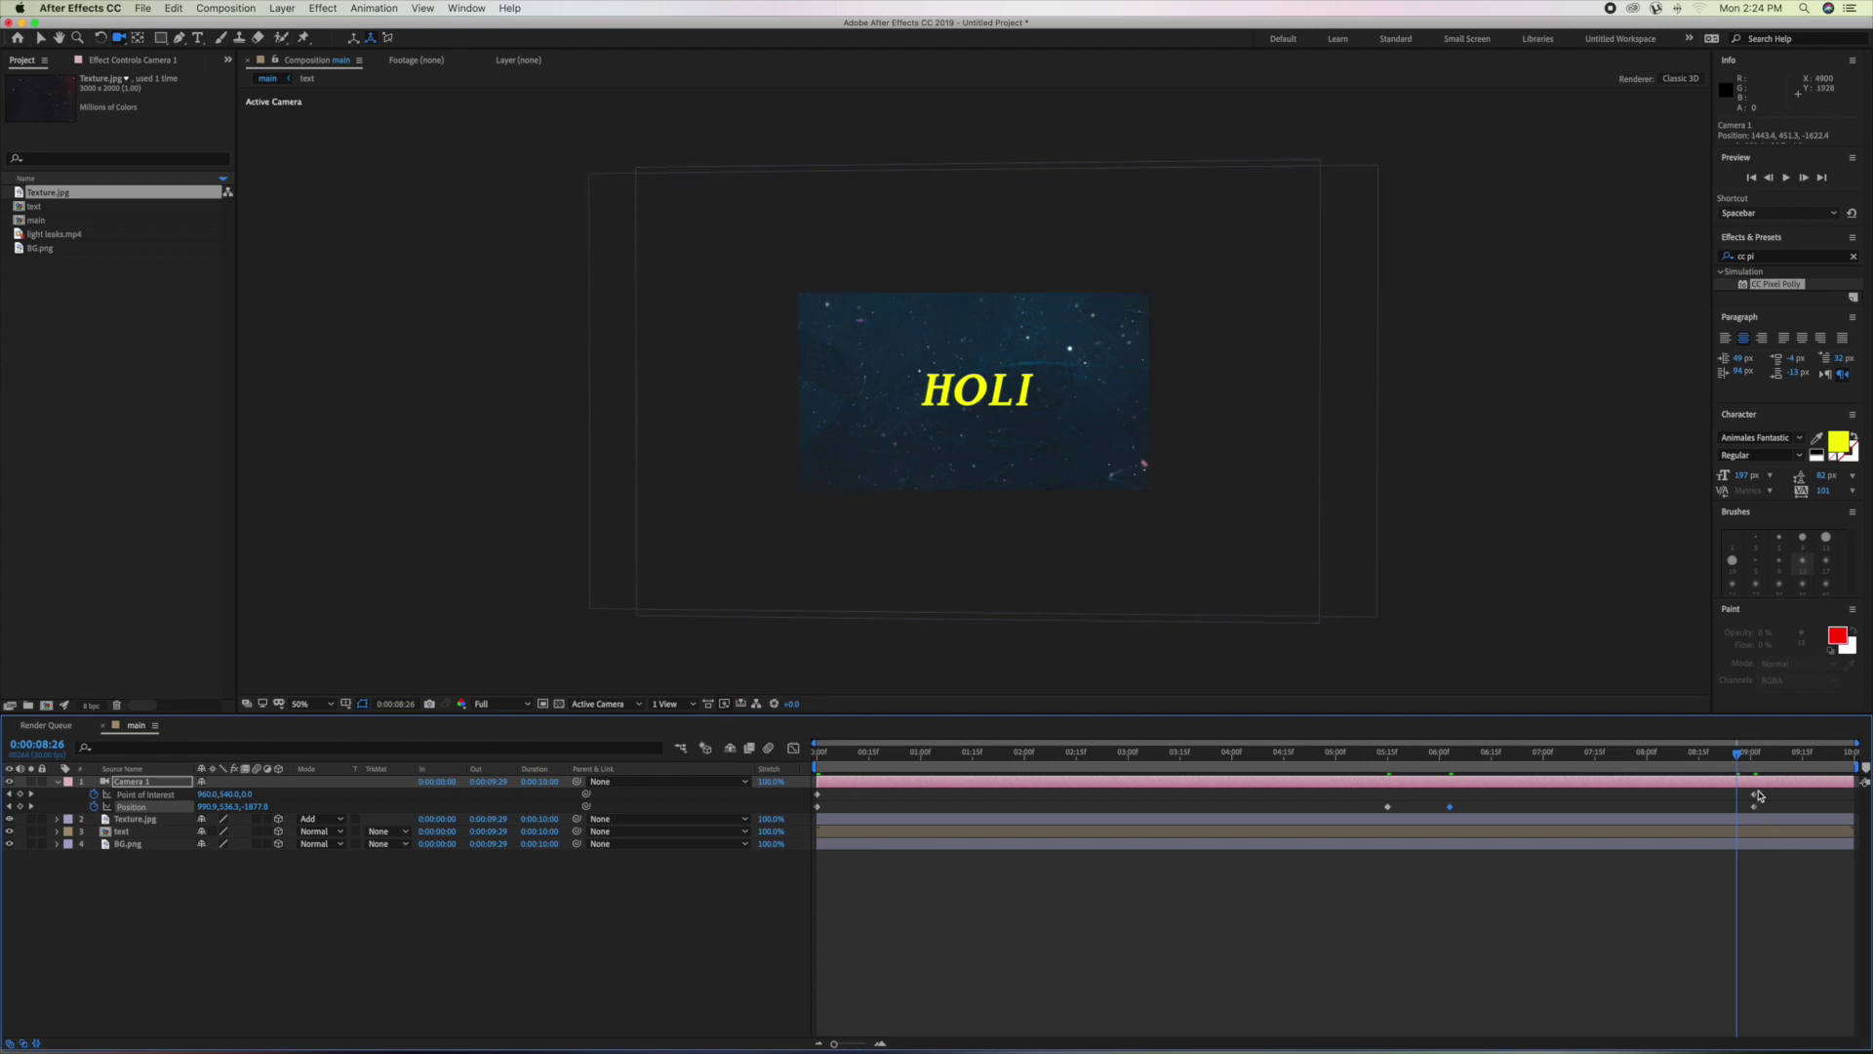
At 9:01, dolly Camera 1 back to Z -3202.7 so HOLI ends smaller, then return to 0:00.
left_click_drag(1741, 756, 1755, 757)
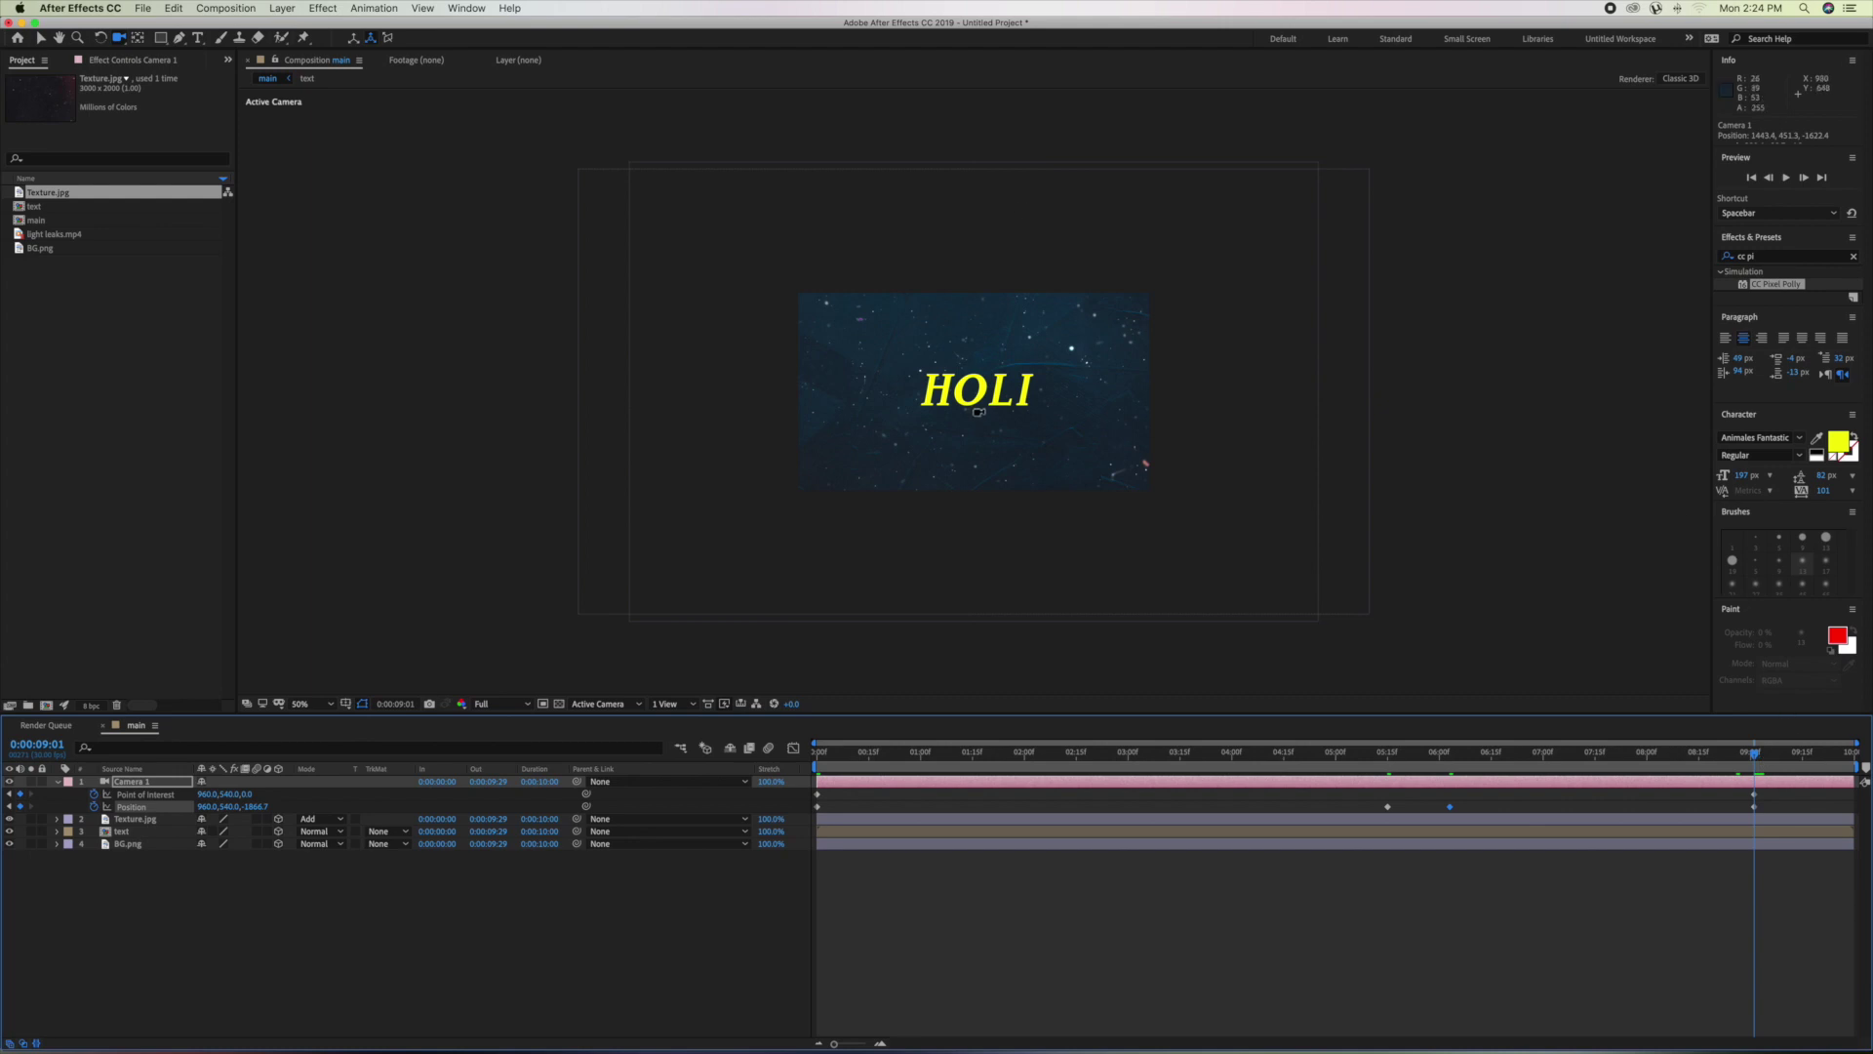
left_click(978, 412)
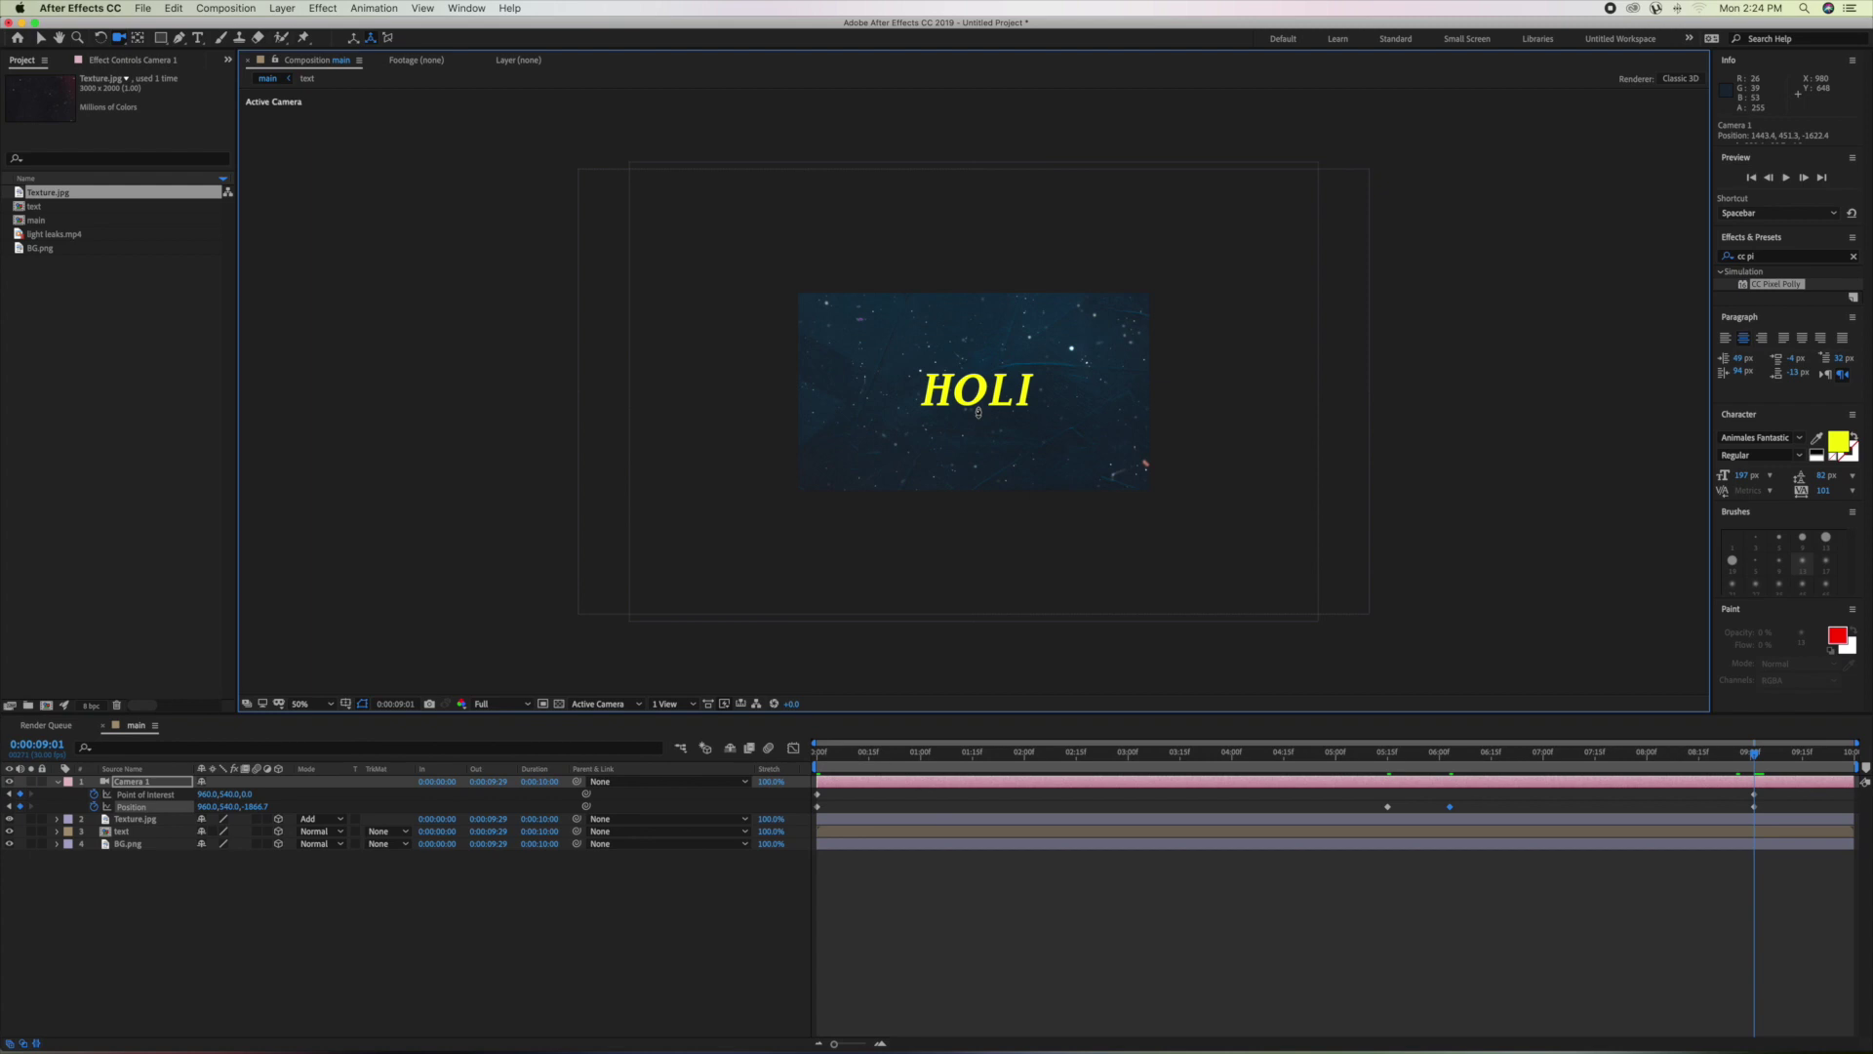
left_click_drag(979, 411, 980, 535)
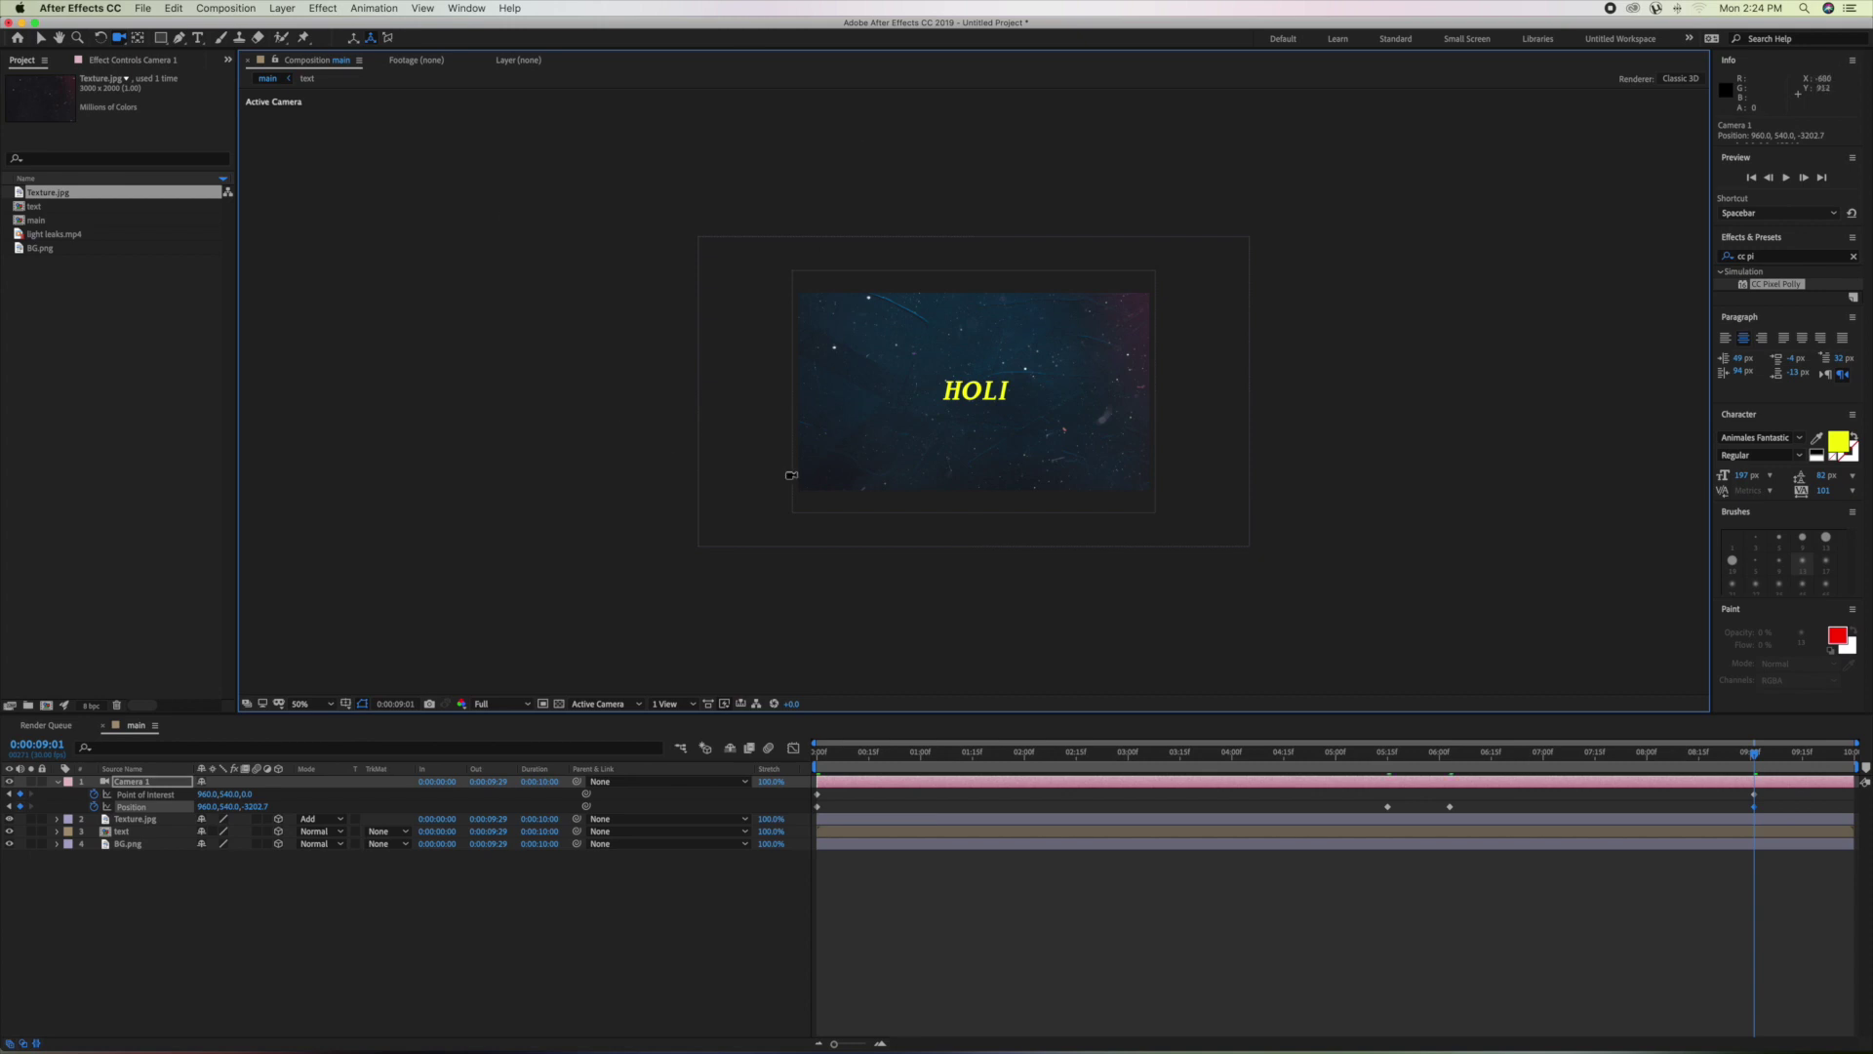
left_click_drag(1757, 758, 768, 781)
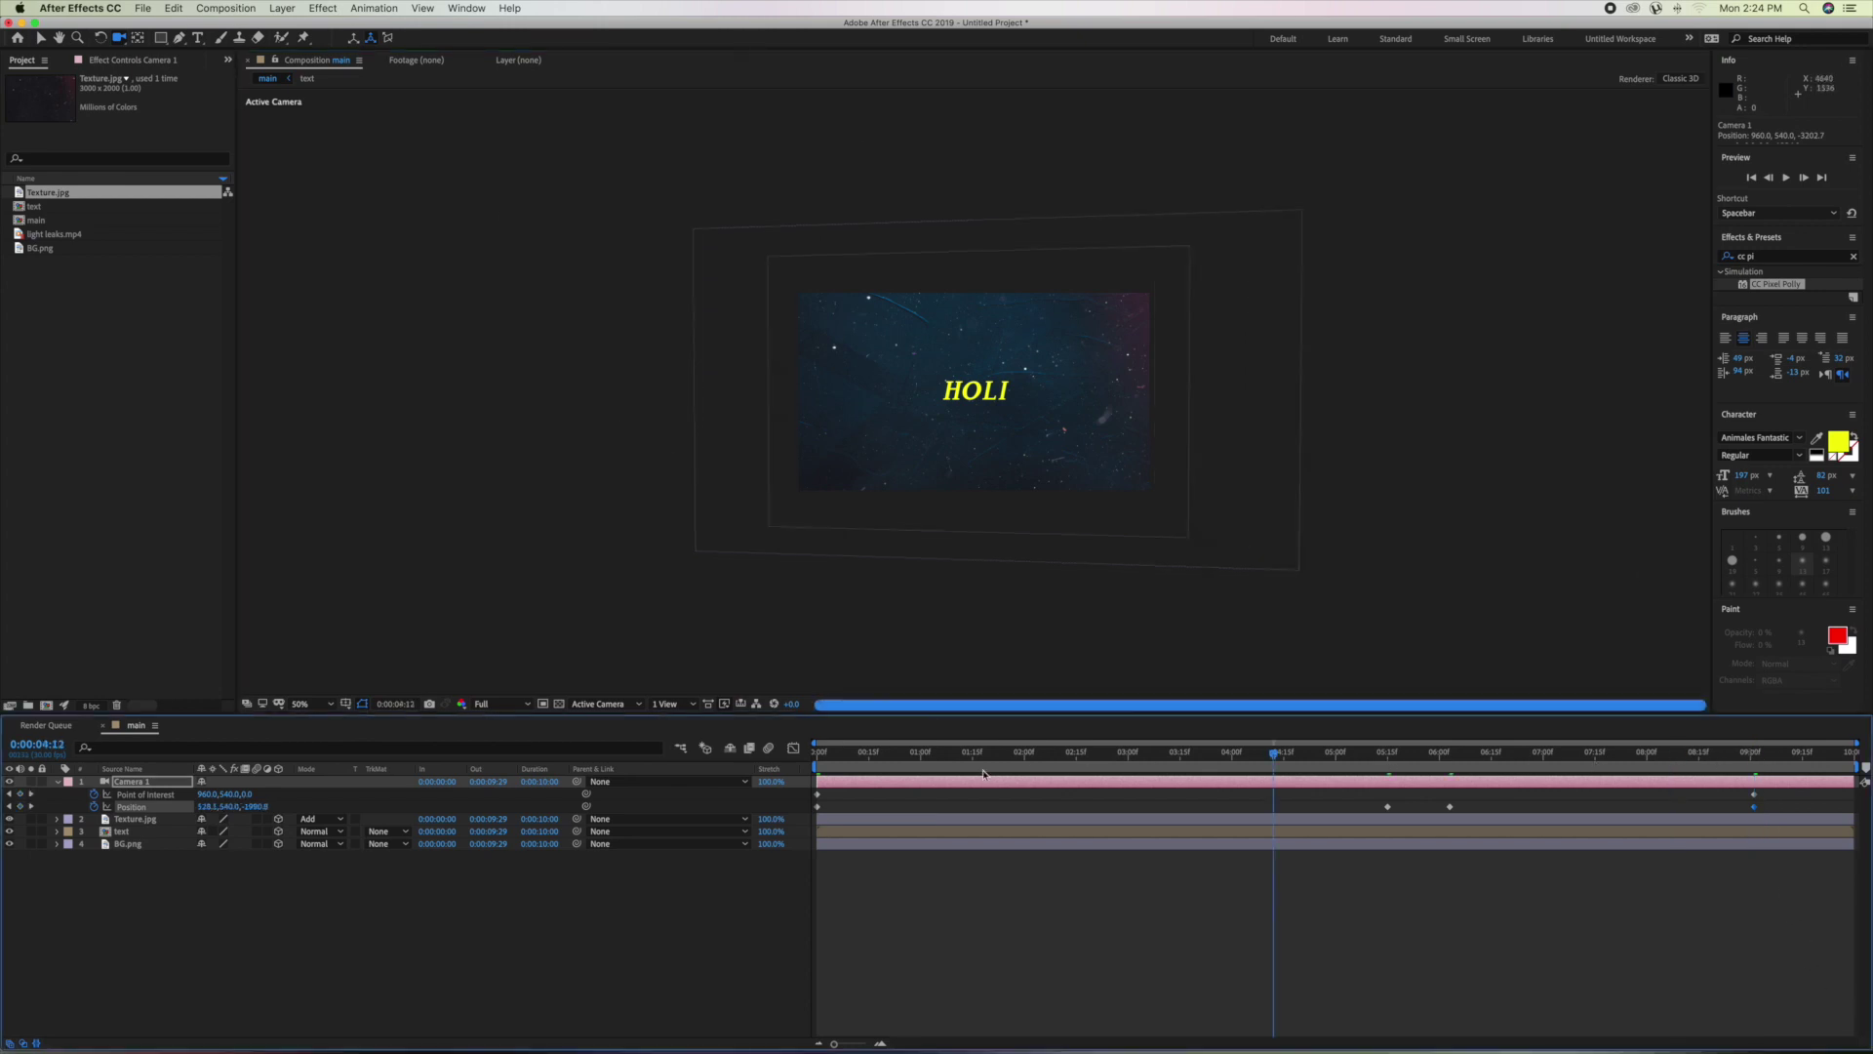
key("space")
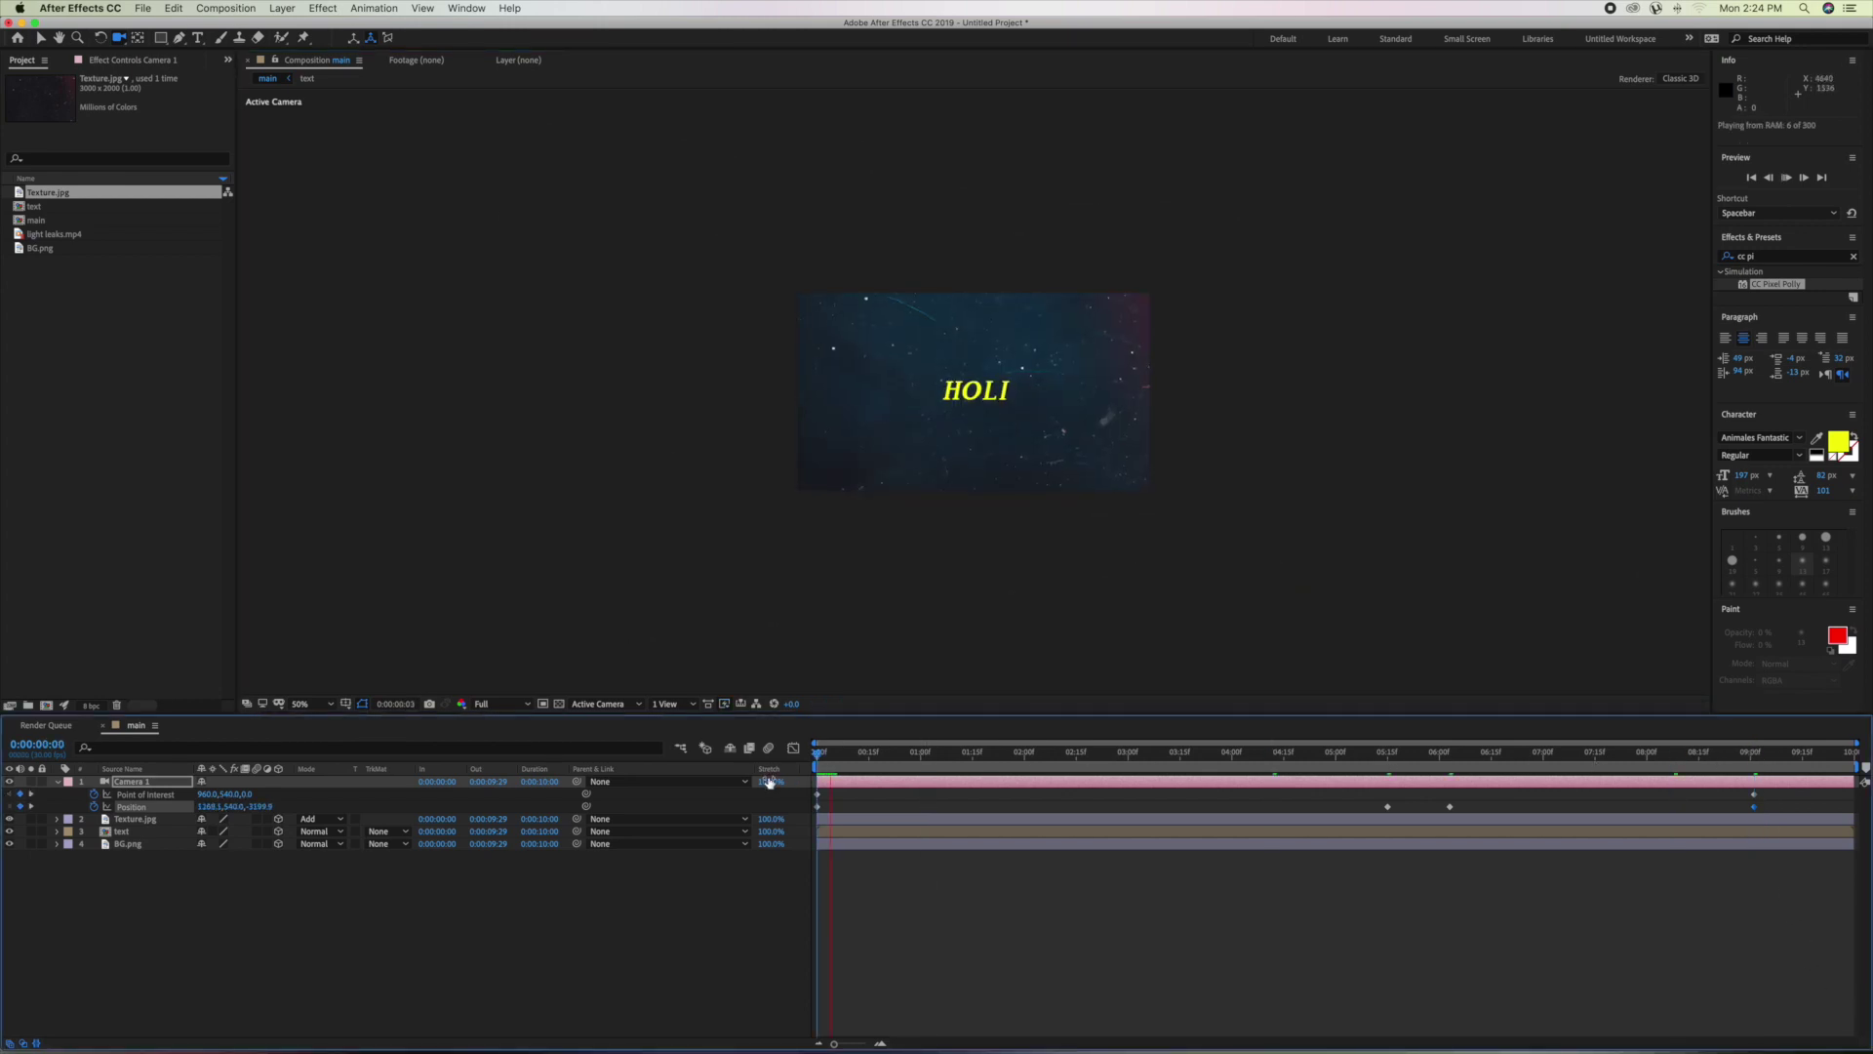
key("period")
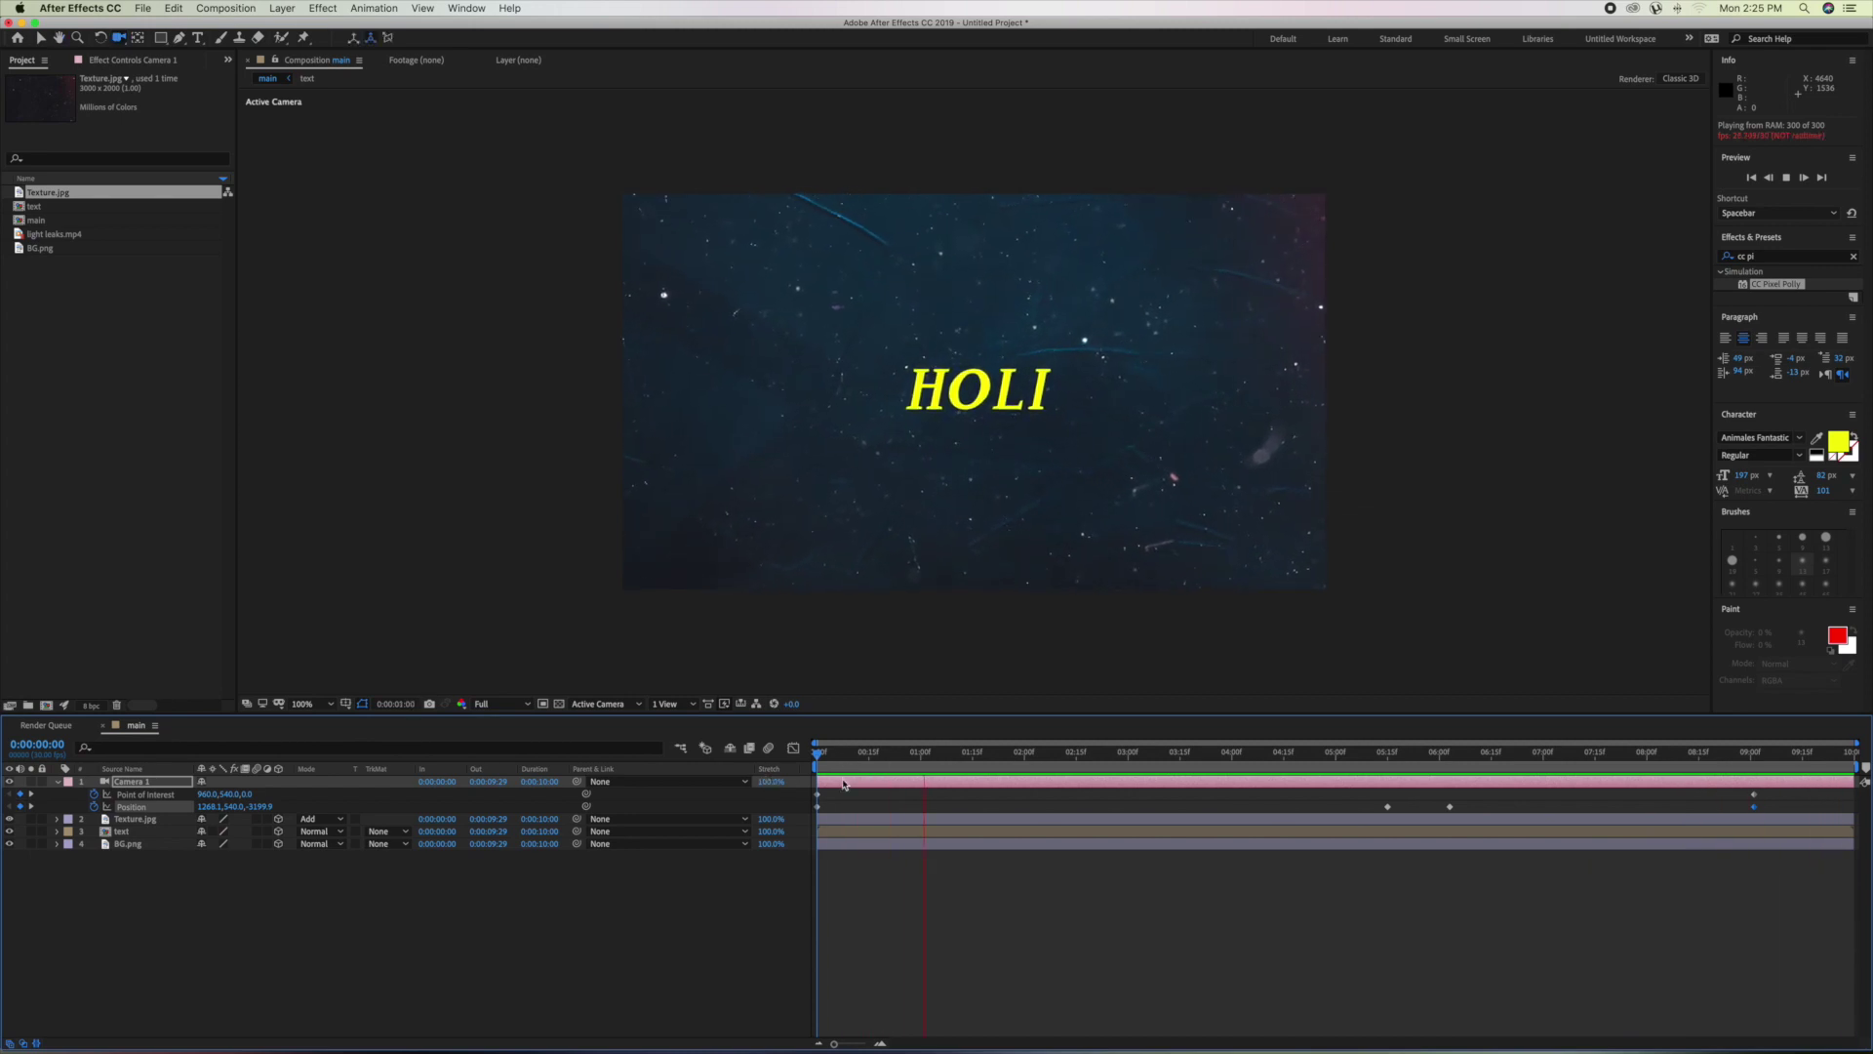
Stop the preview, return to the first frame and duplicate the text layer with Ctrl+D.
left_click(871, 756)
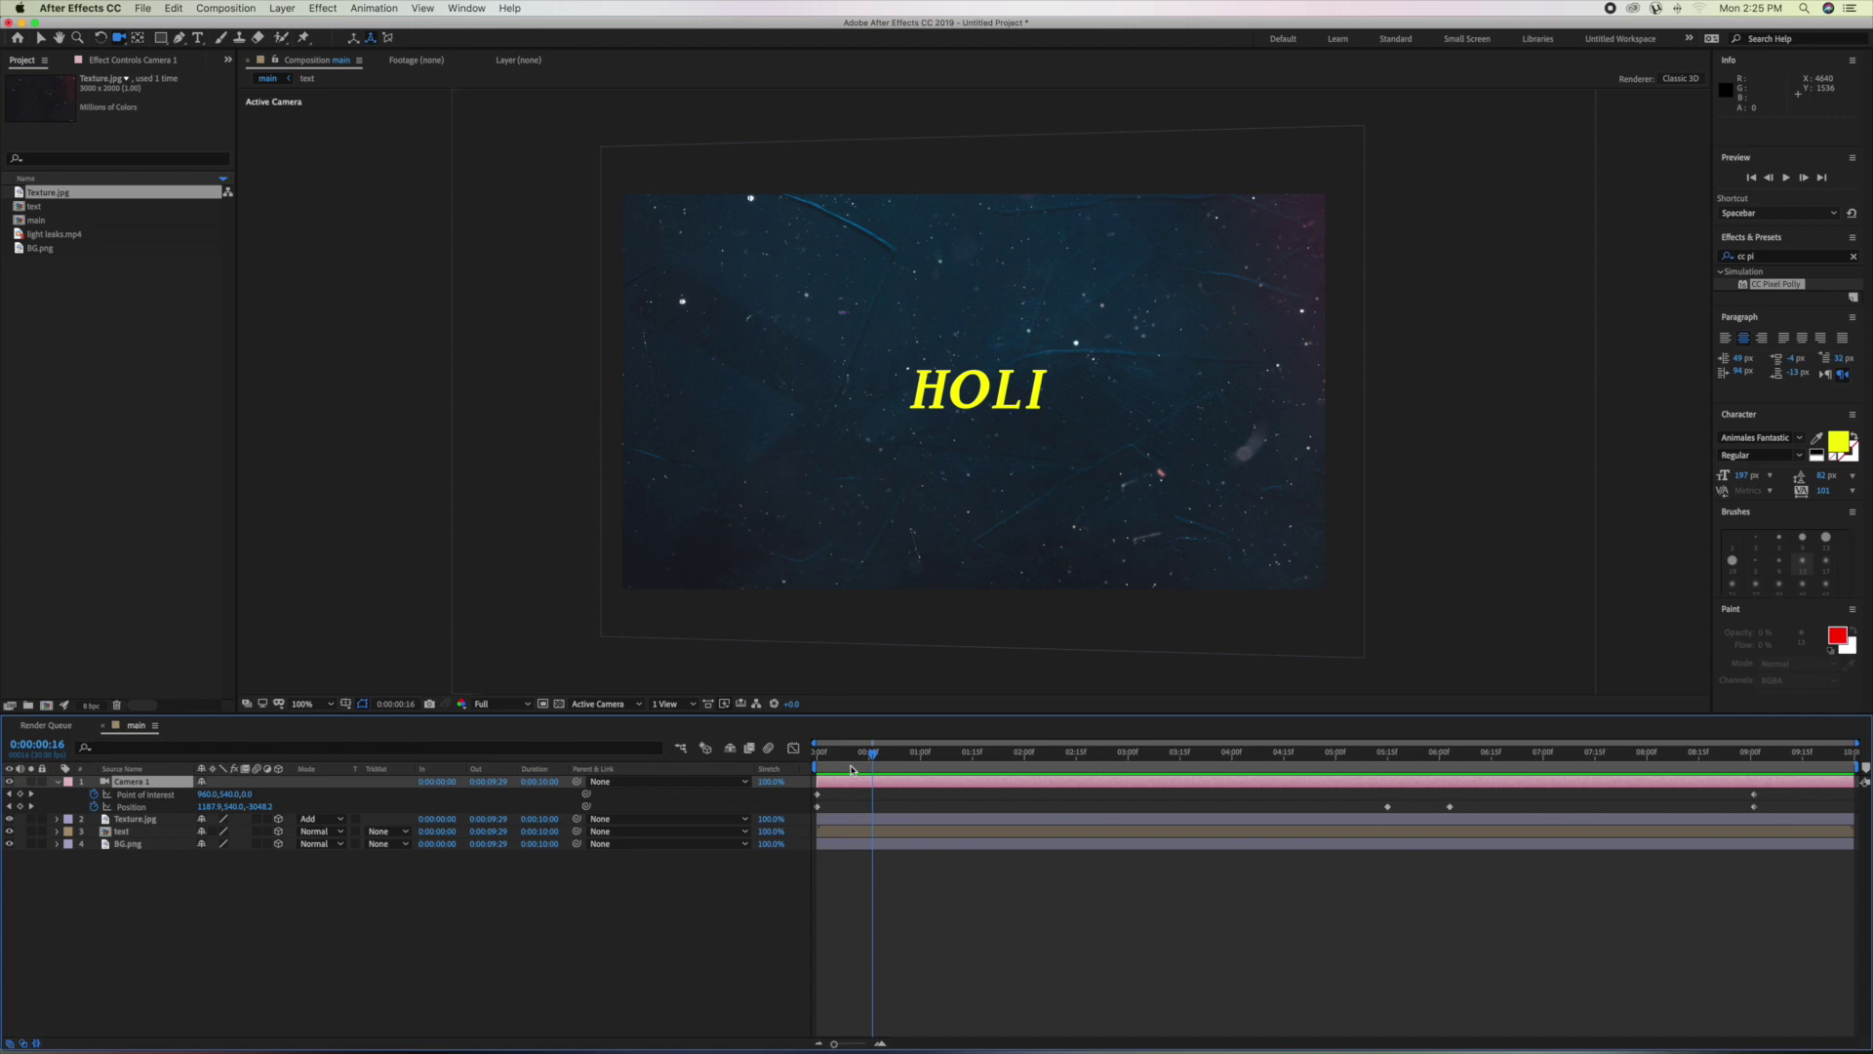
key("Home")
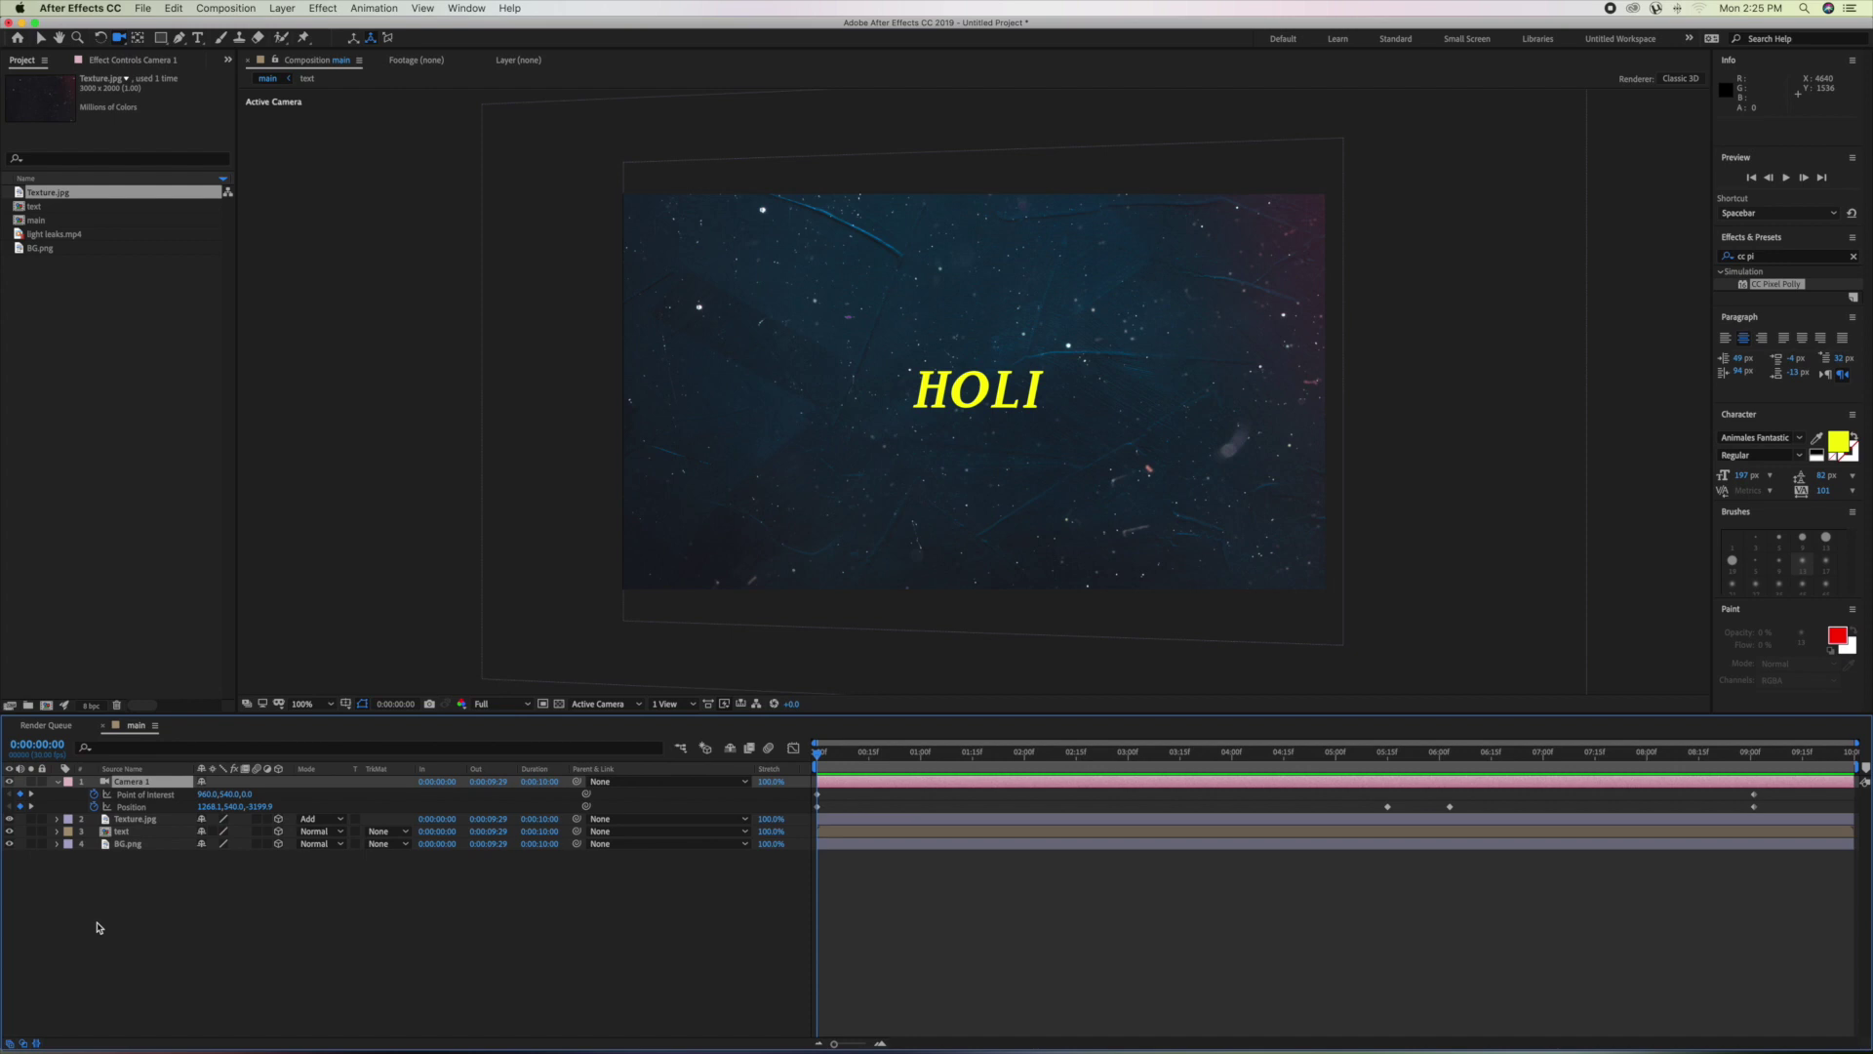
left_click(58, 783)
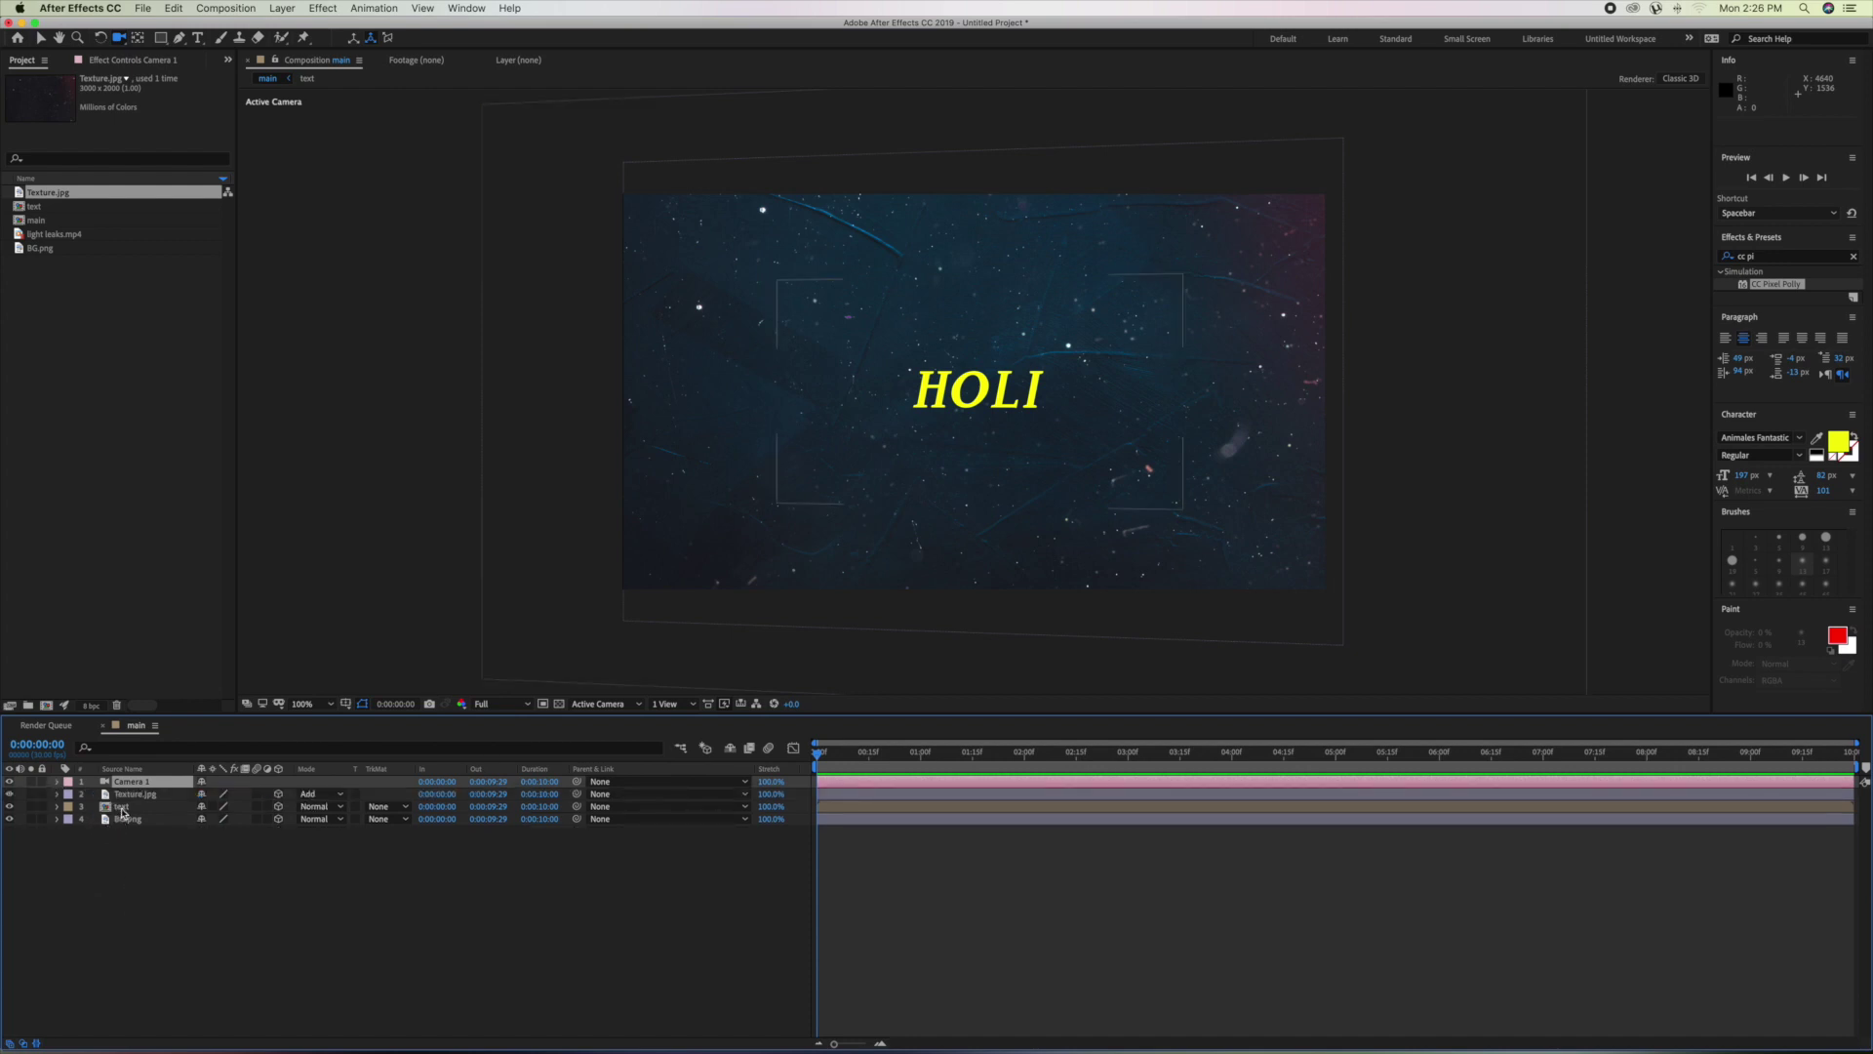
left_click(122, 808)
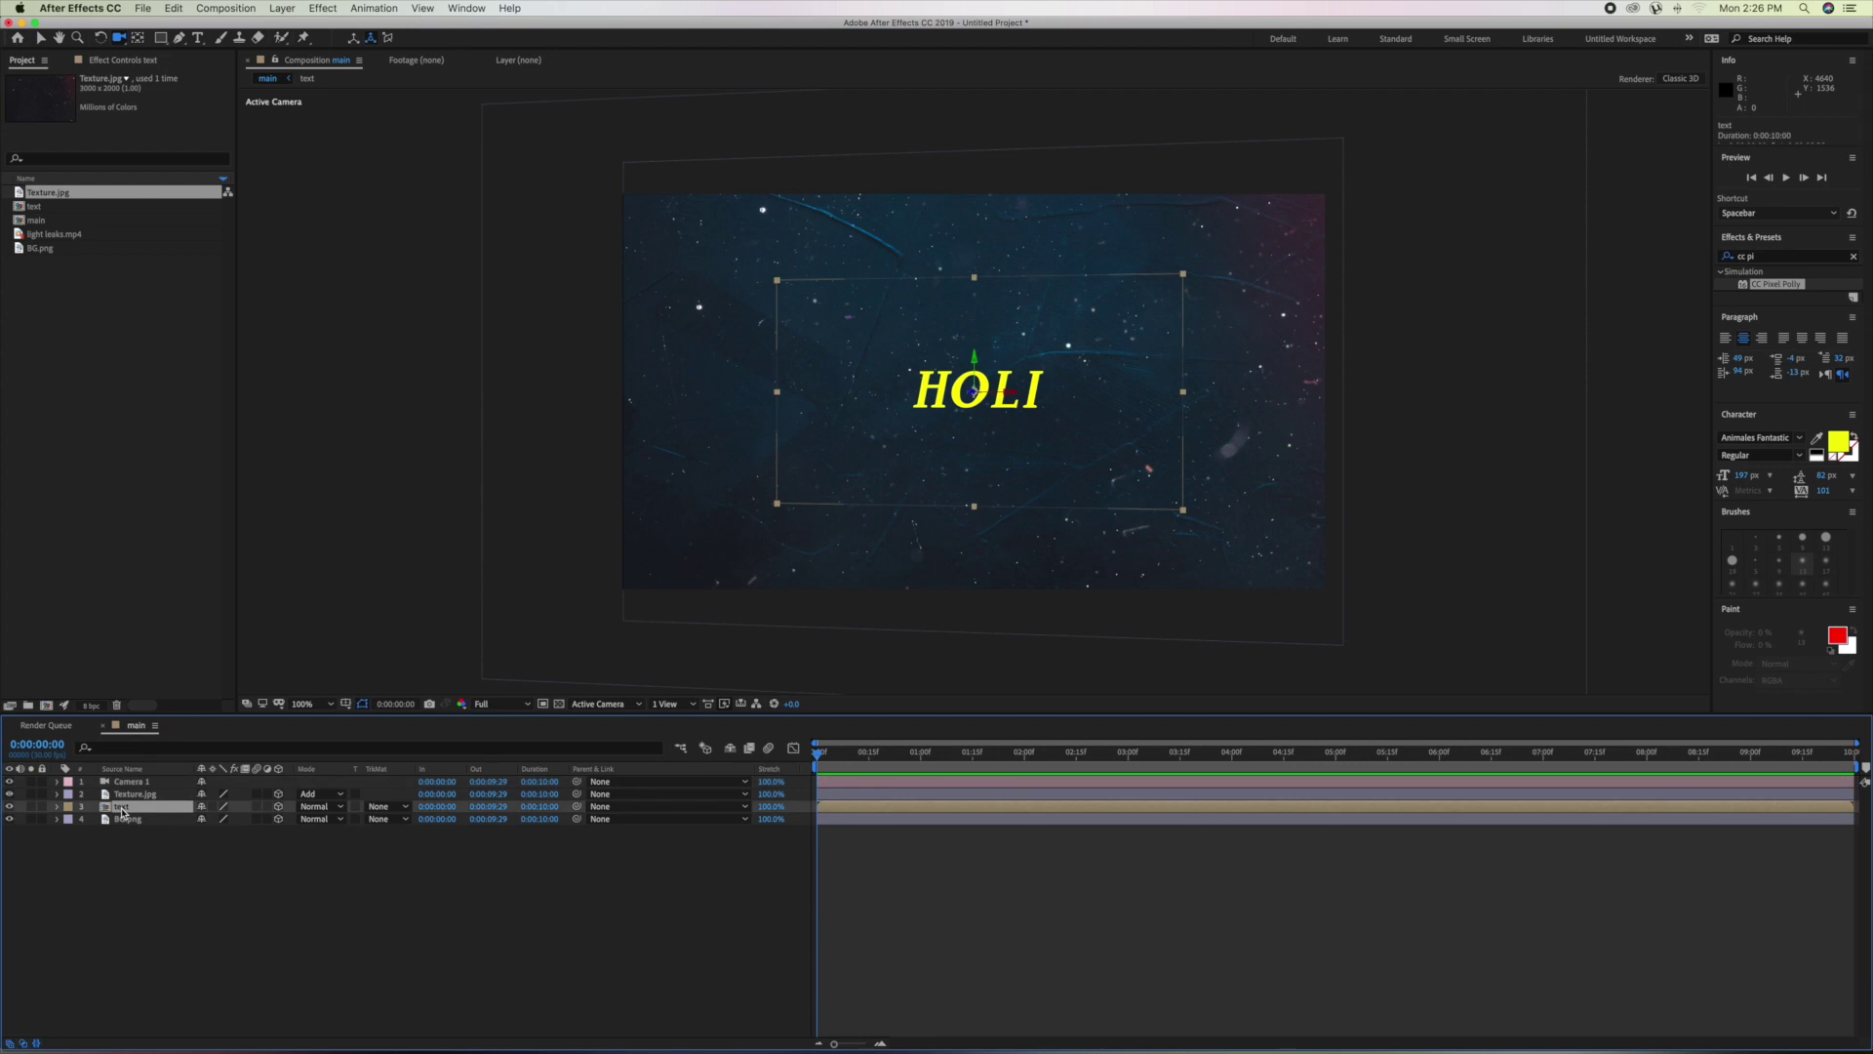
key("ctrl+d")
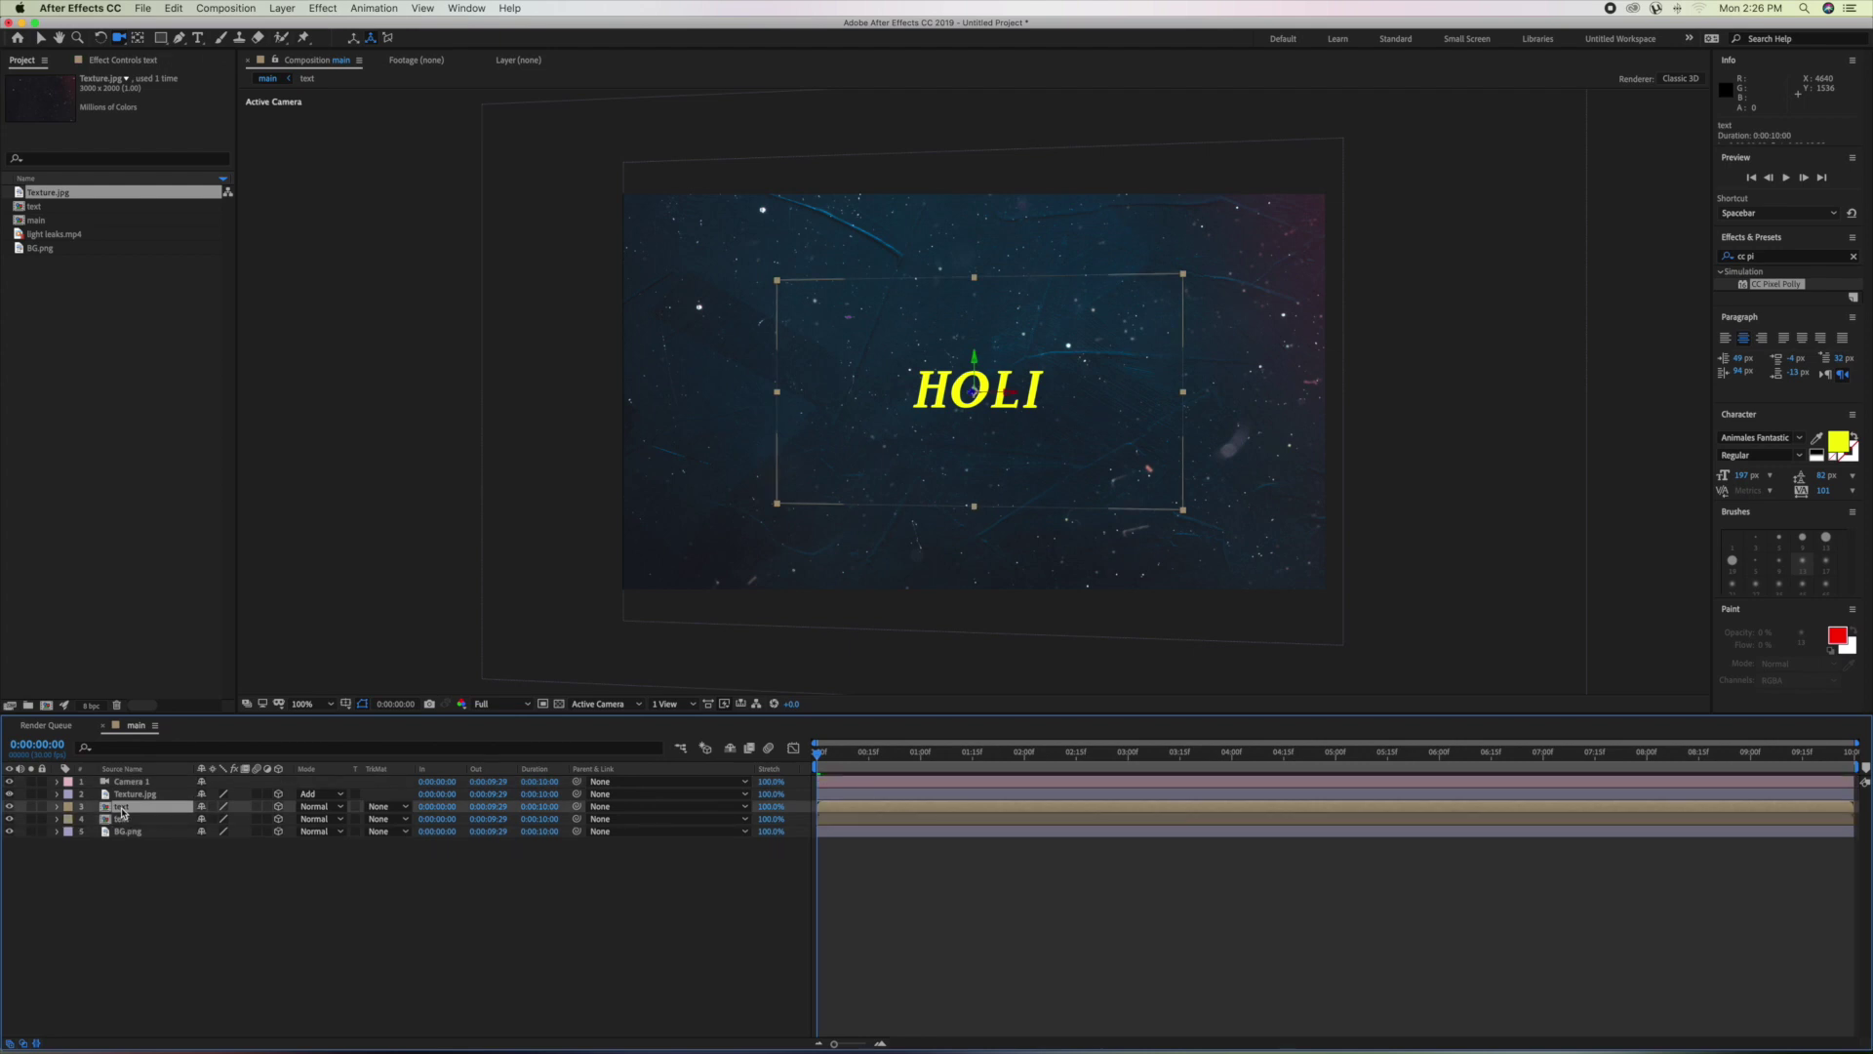
left_click(127, 899)
left_click(129, 808)
left_click(1758, 257)
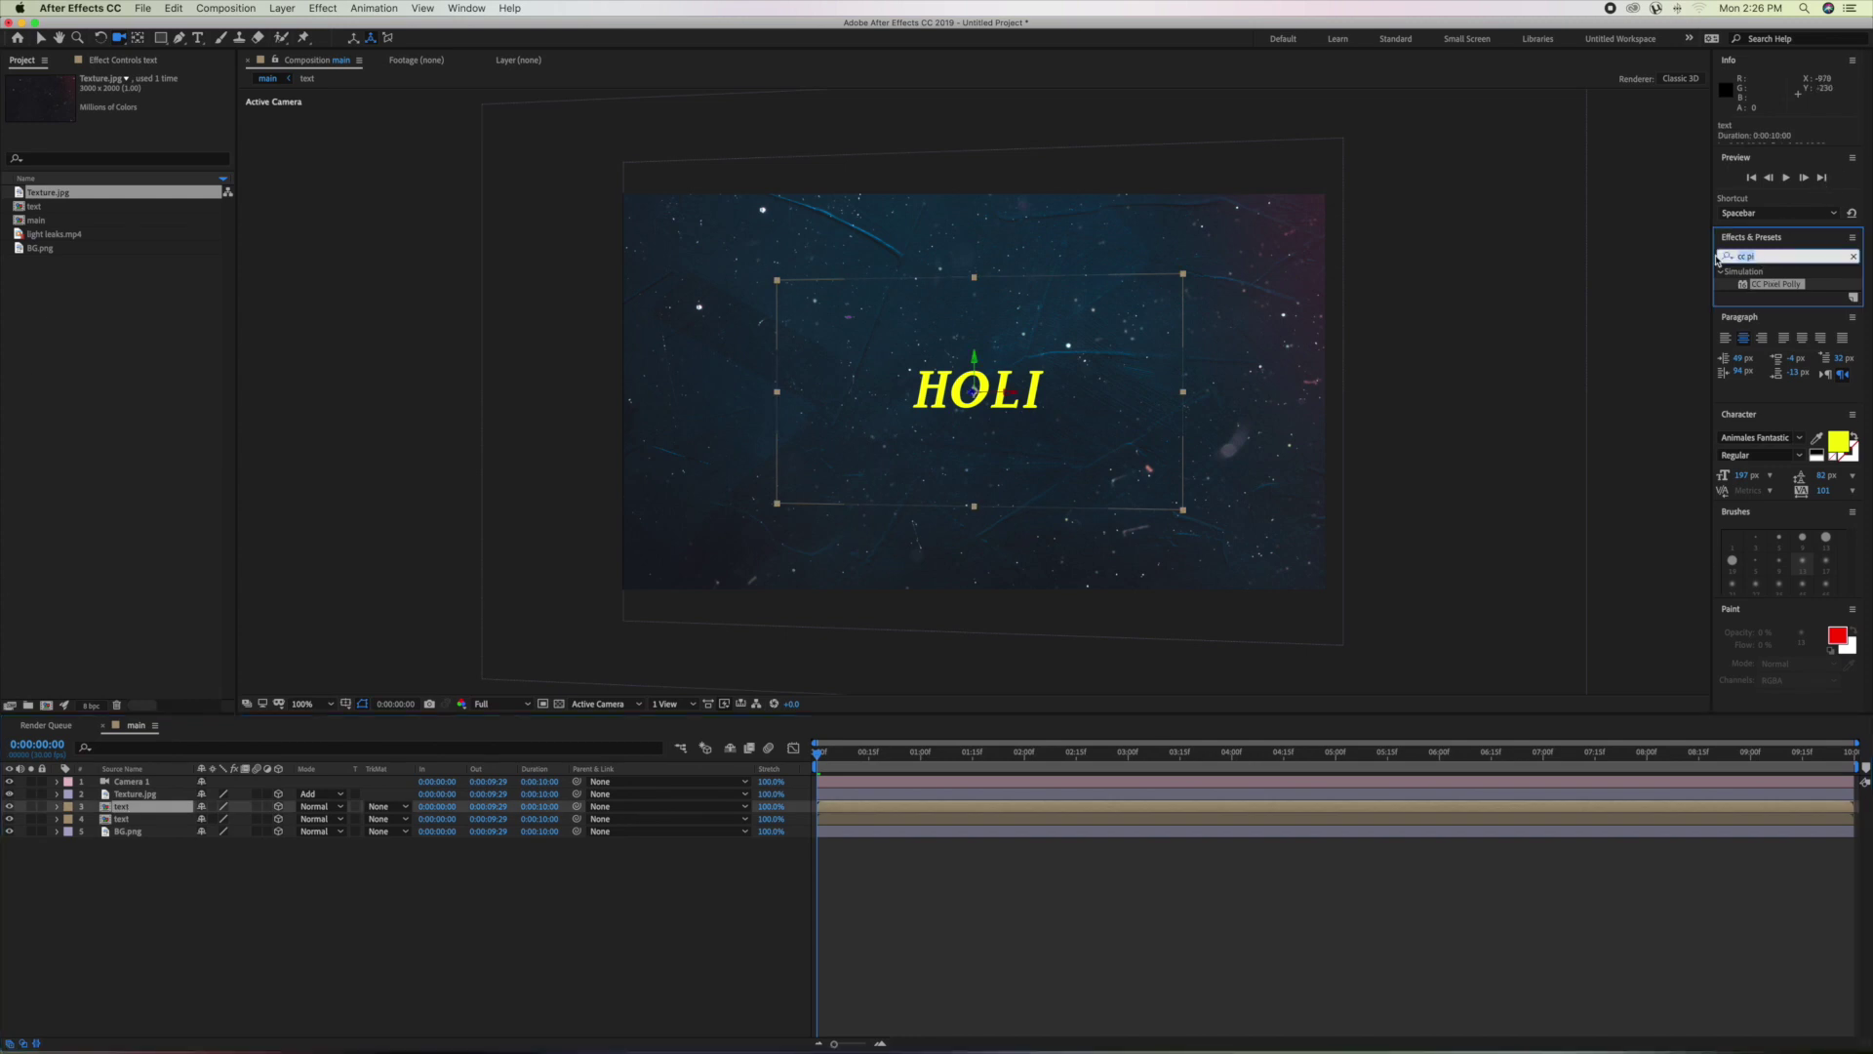
Apply the Fill effect to the upper text layer and set its colour to a dark olive.
key("BackSpace")
left_click(1723, 257)
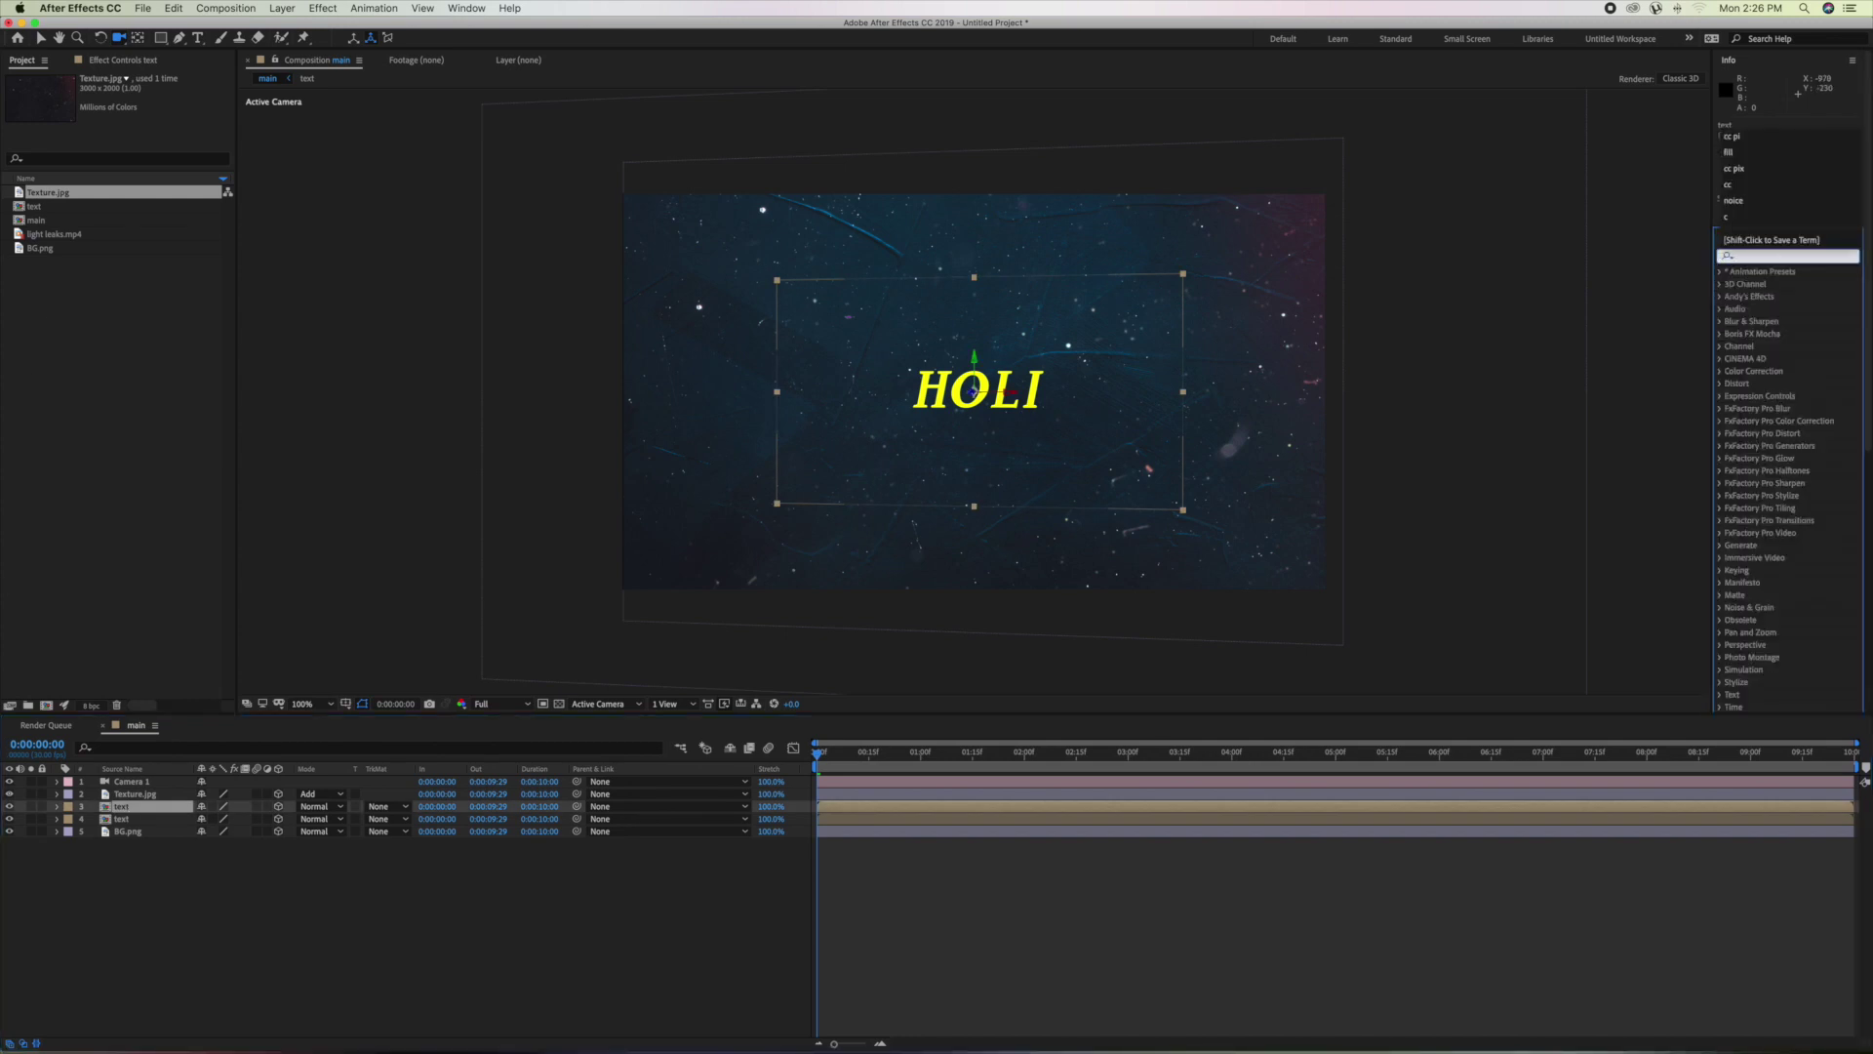
type("fill")
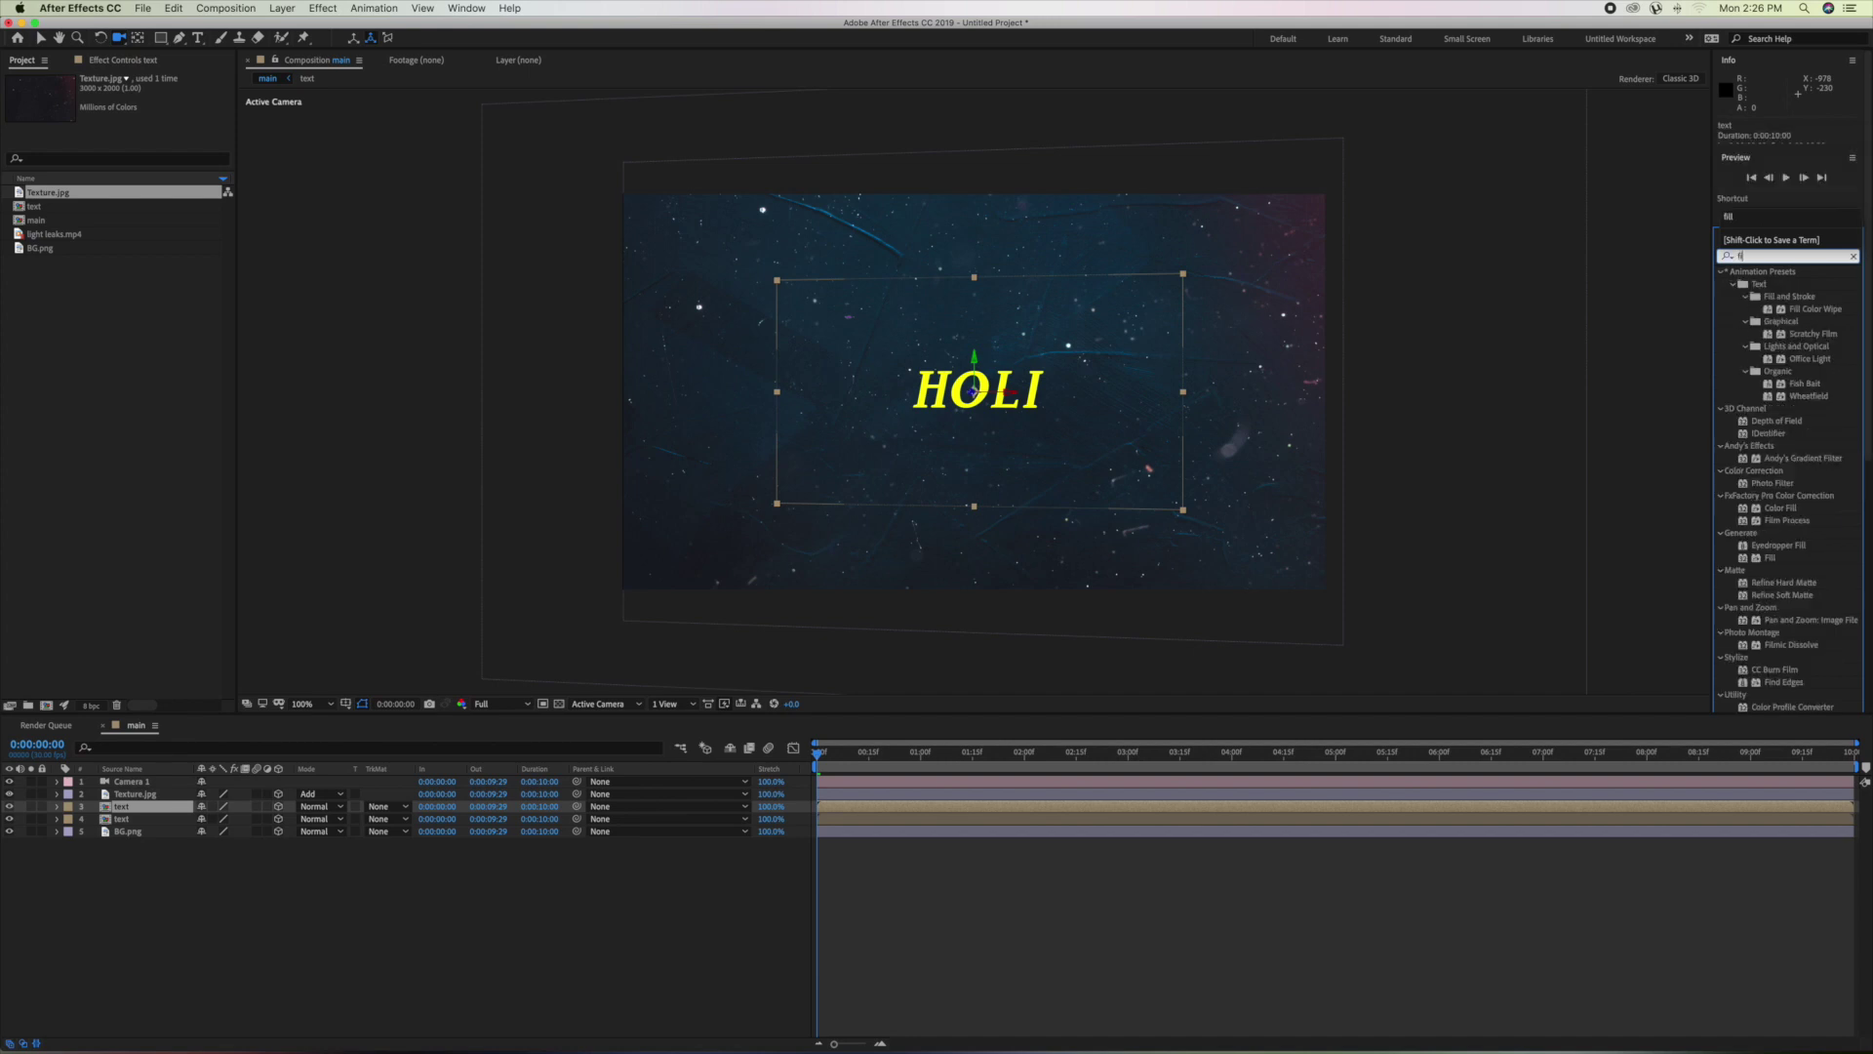
left_click_drag(1771, 372, 136, 806)
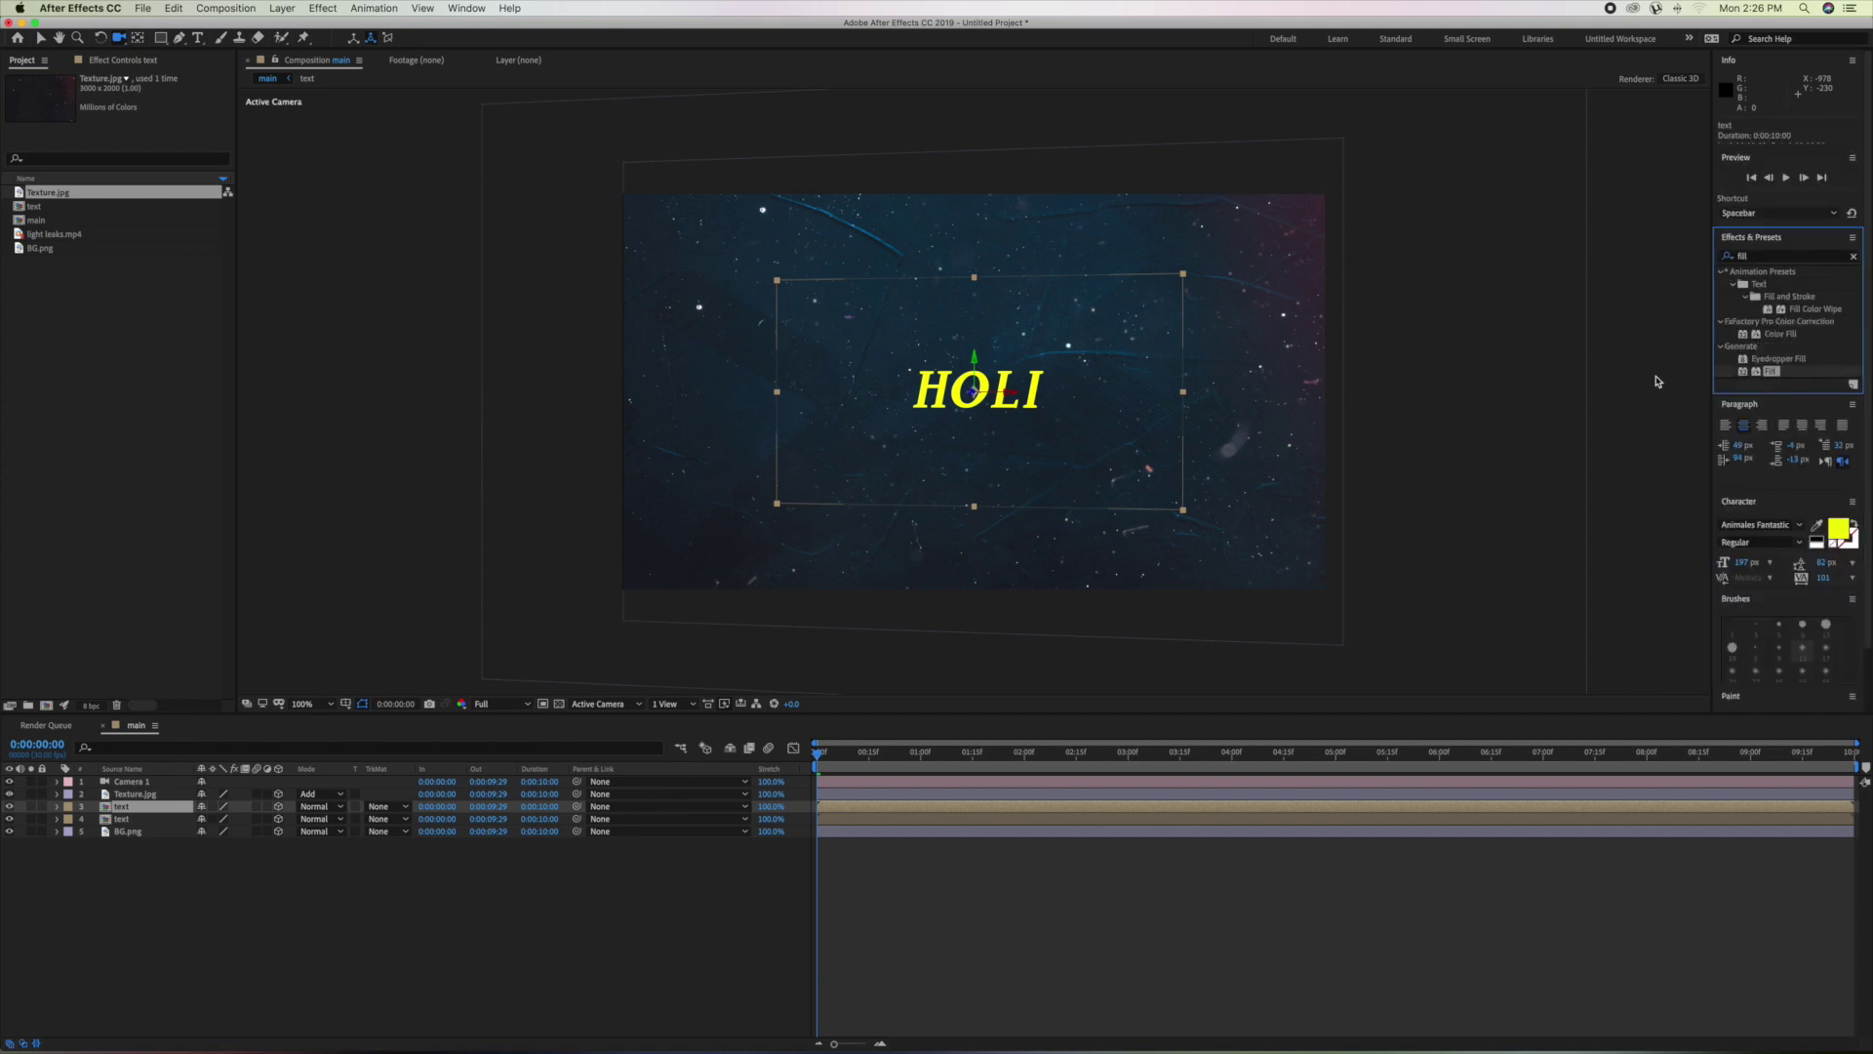
key("v")
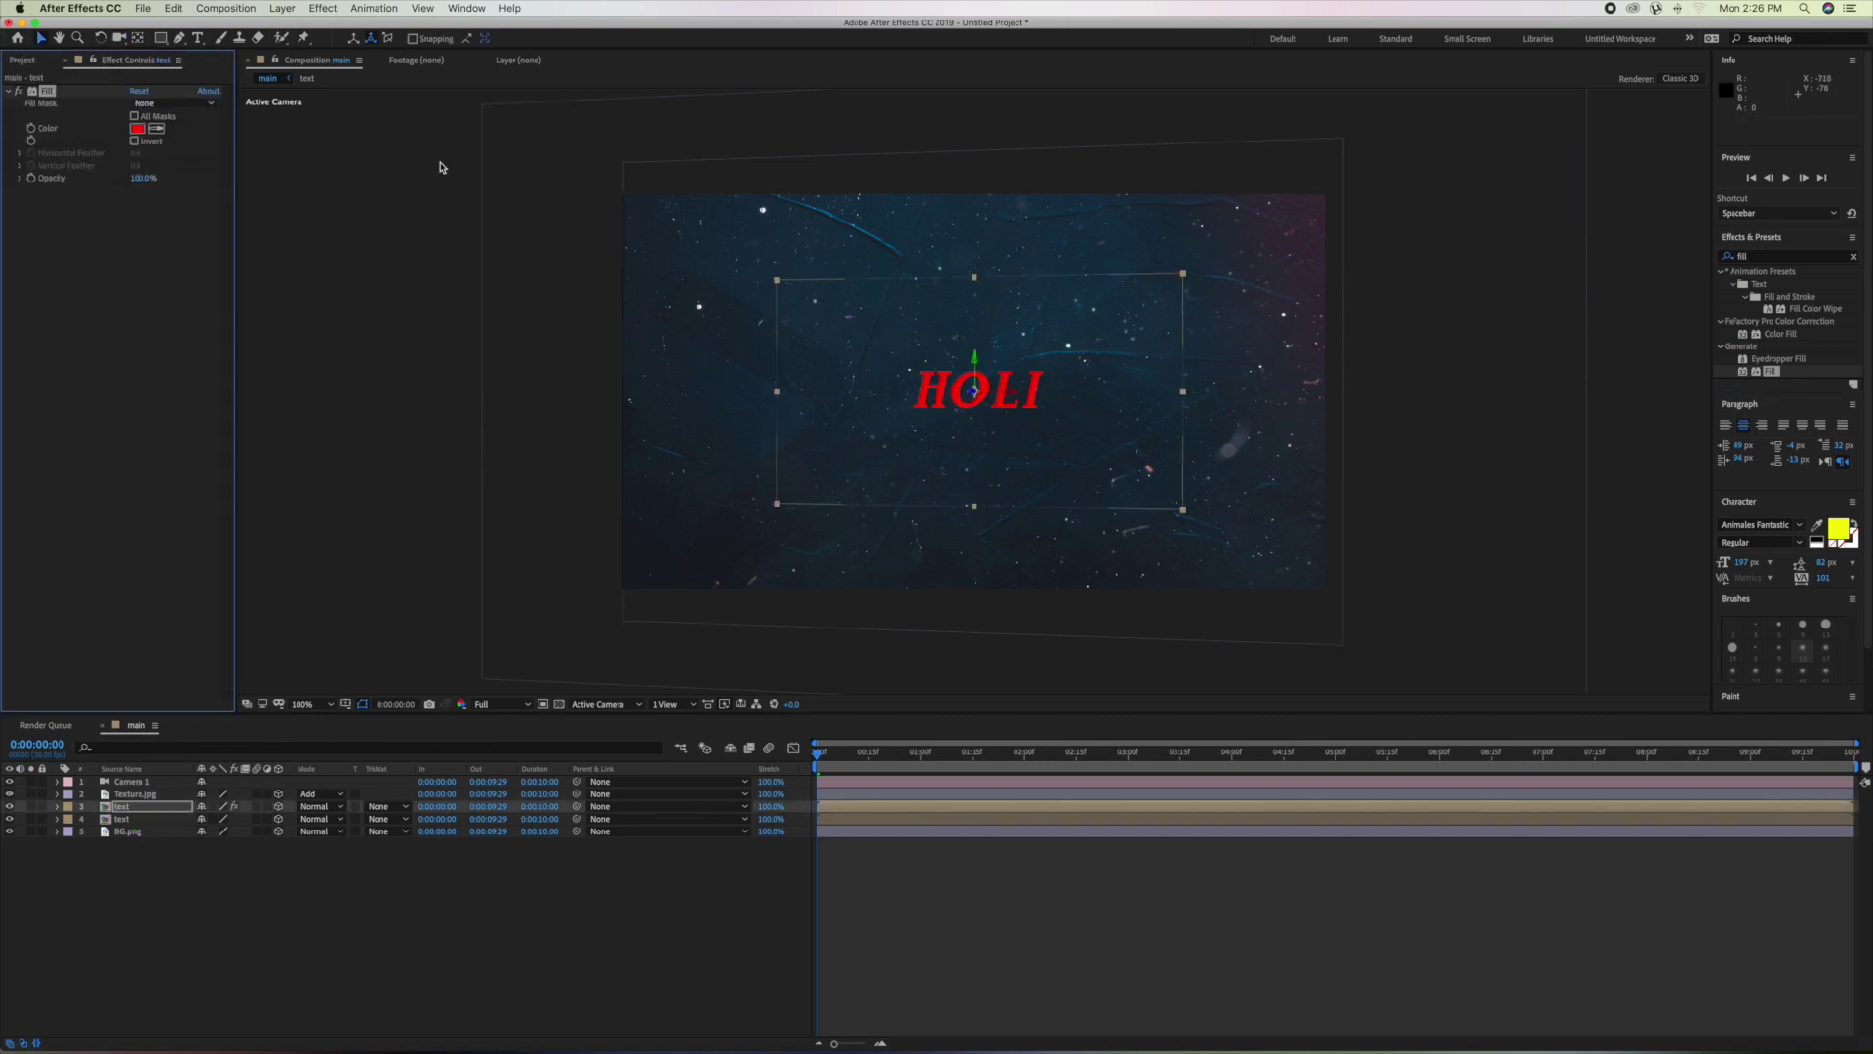
key("period")
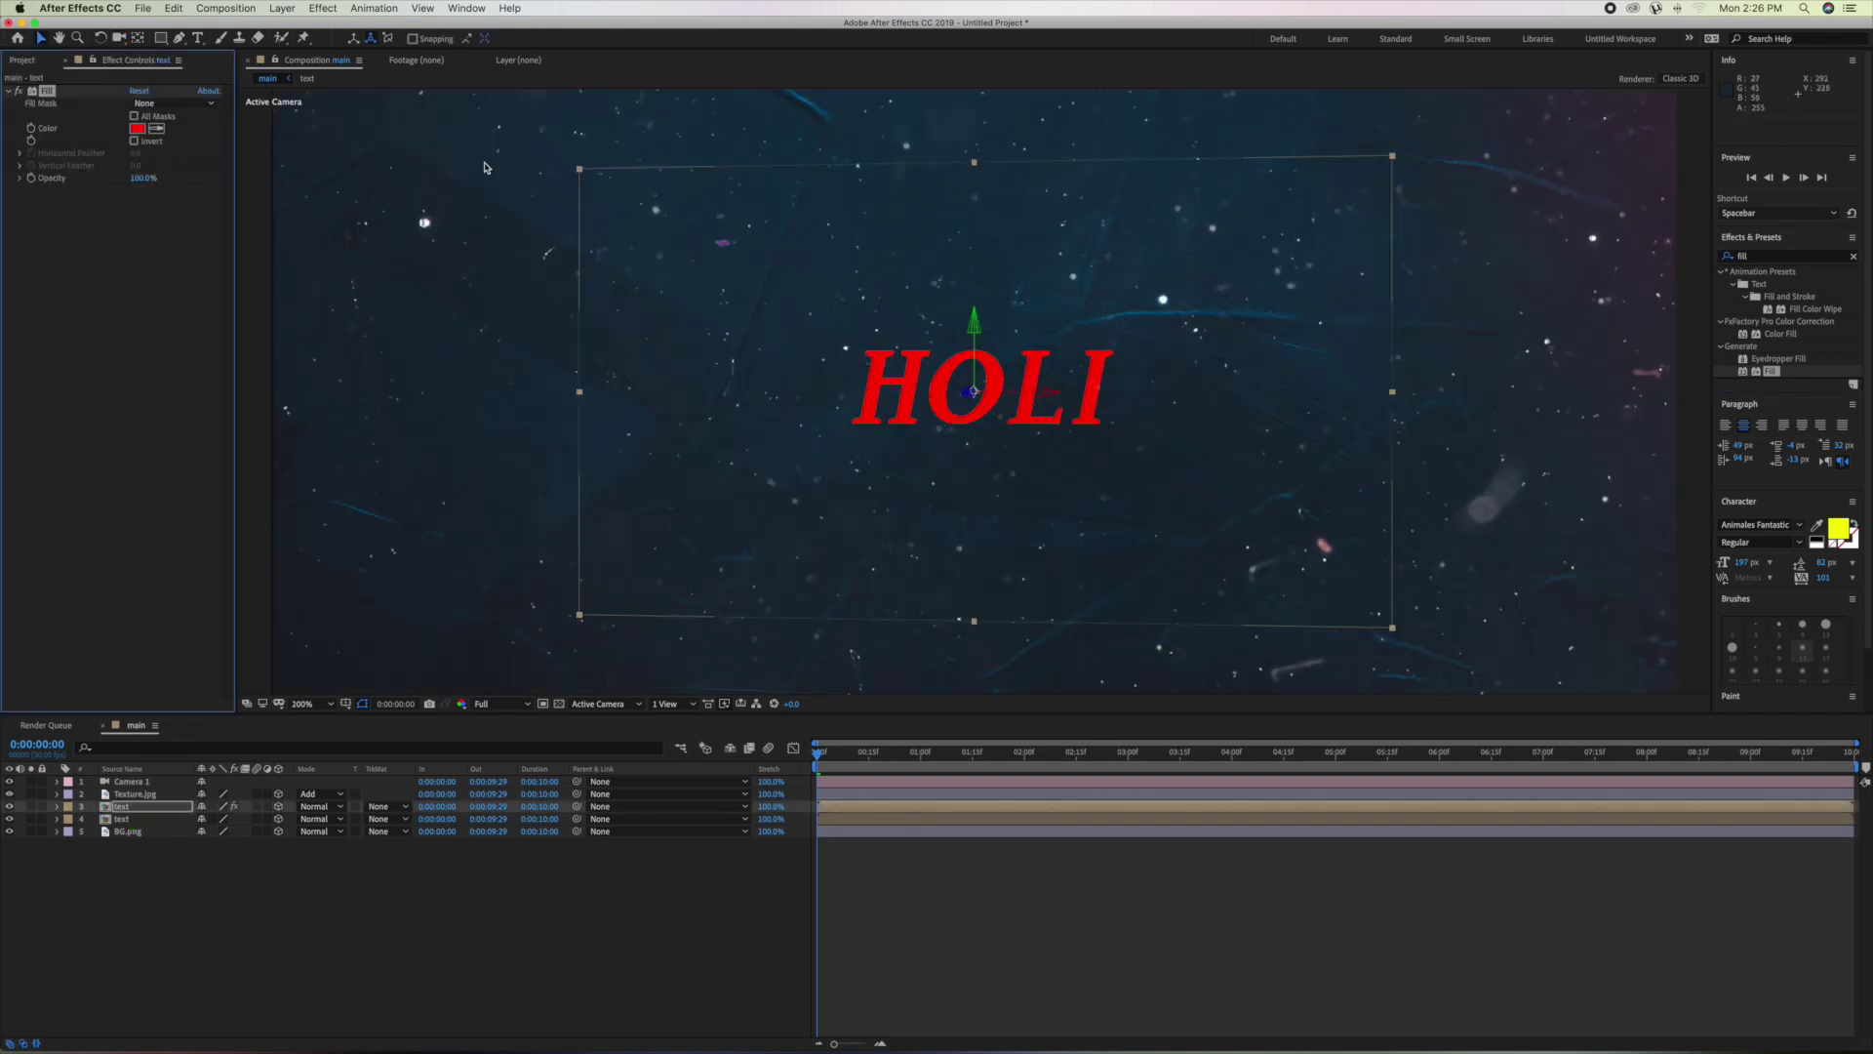
left_click(138, 127)
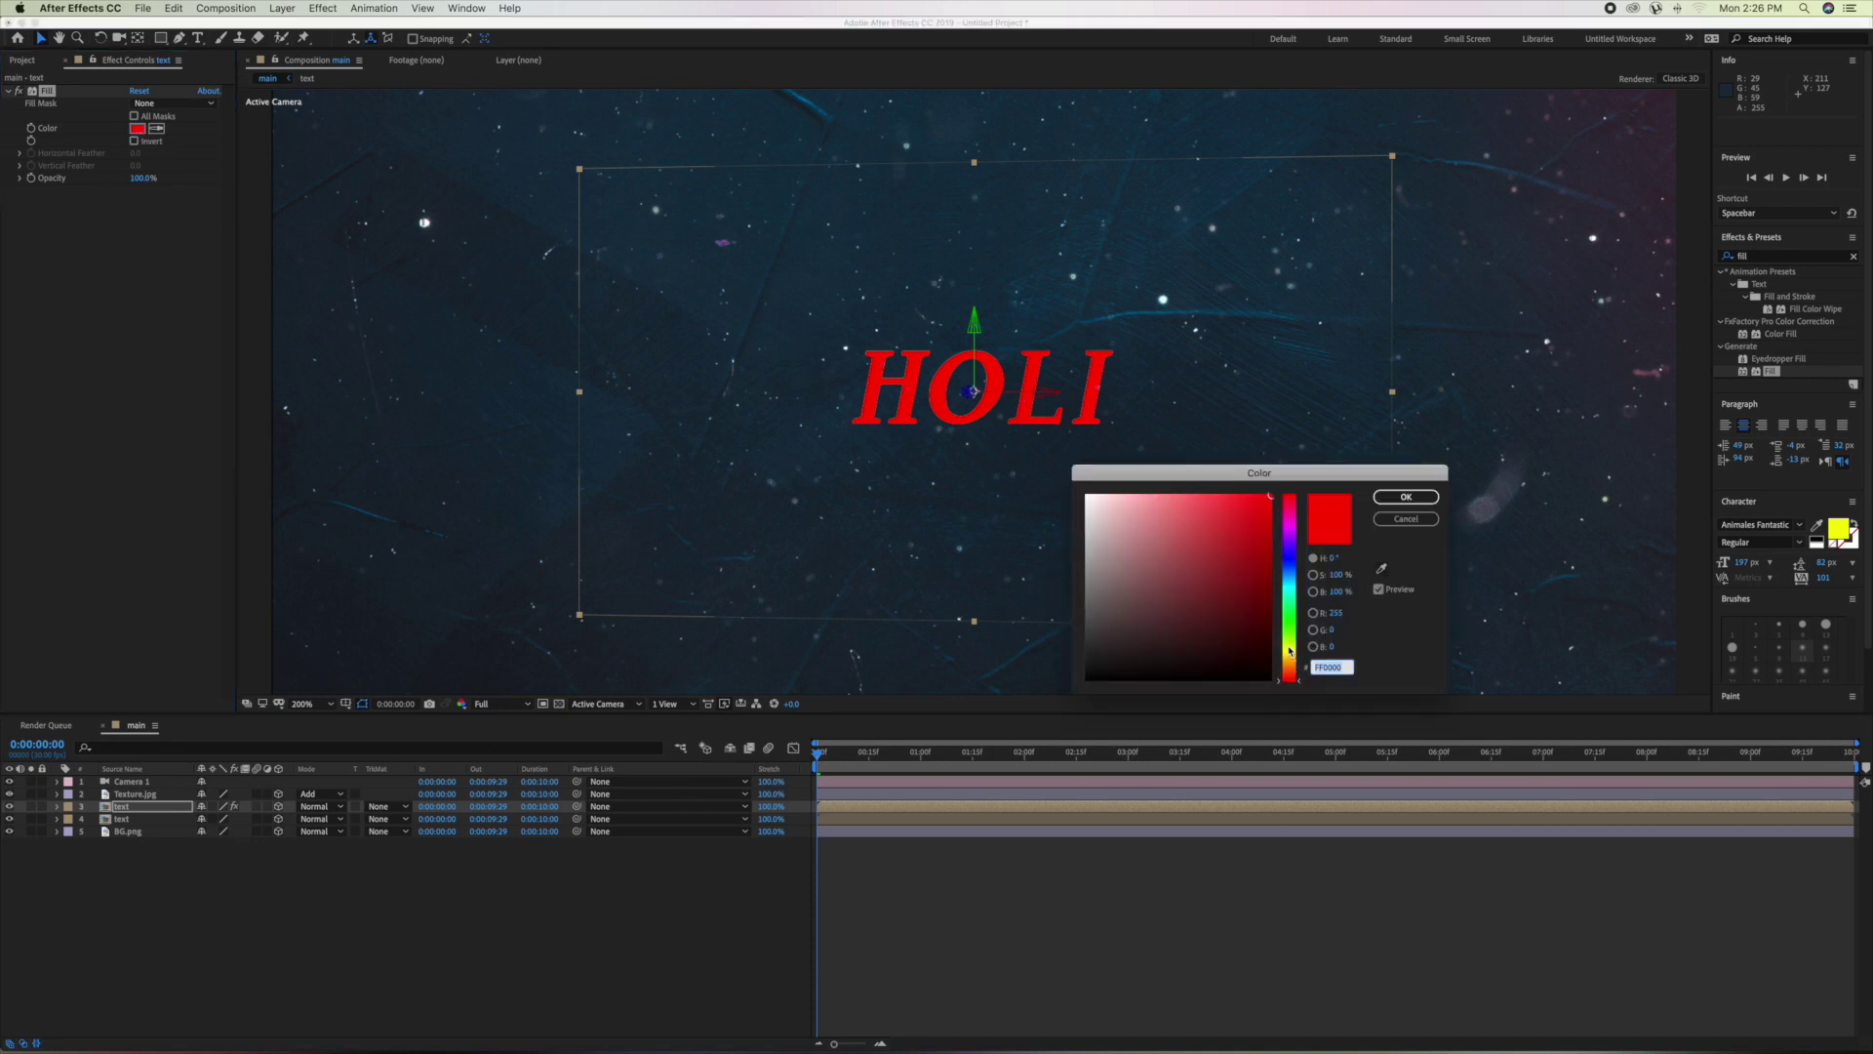
left_click(1288, 646)
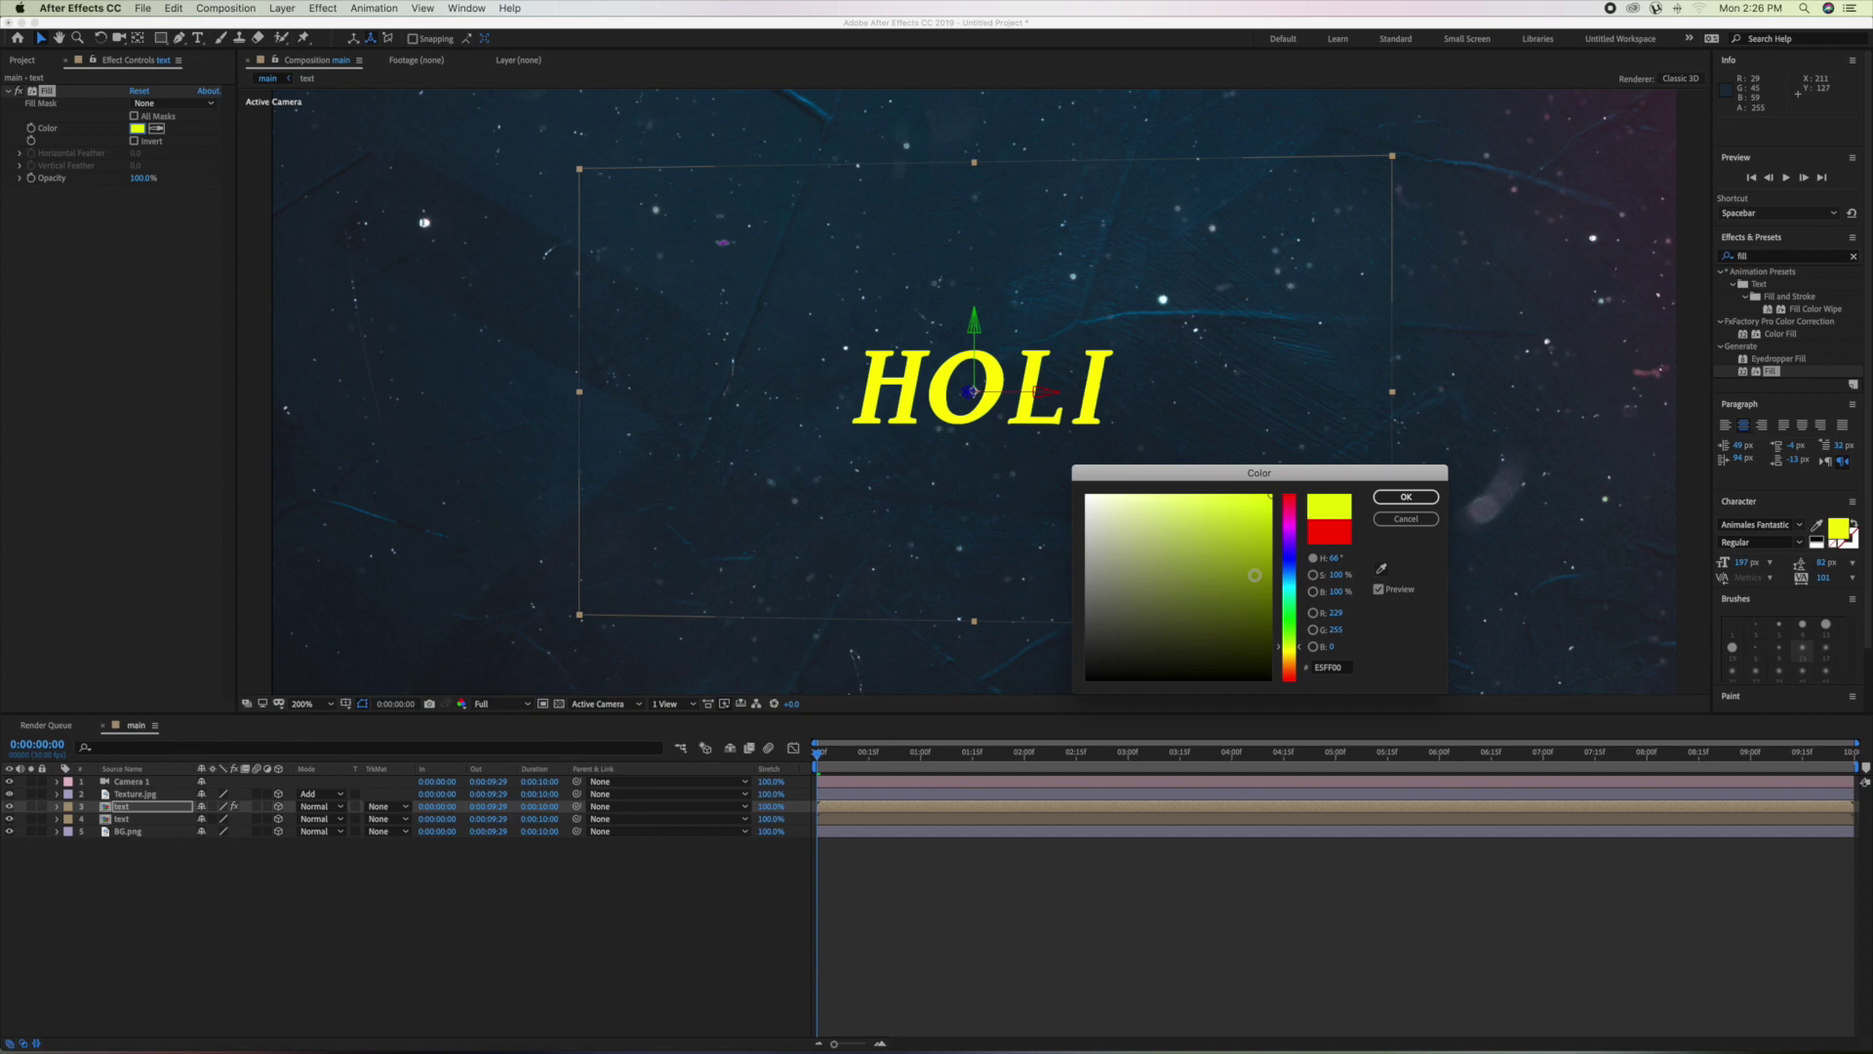
left_click(1254, 587)
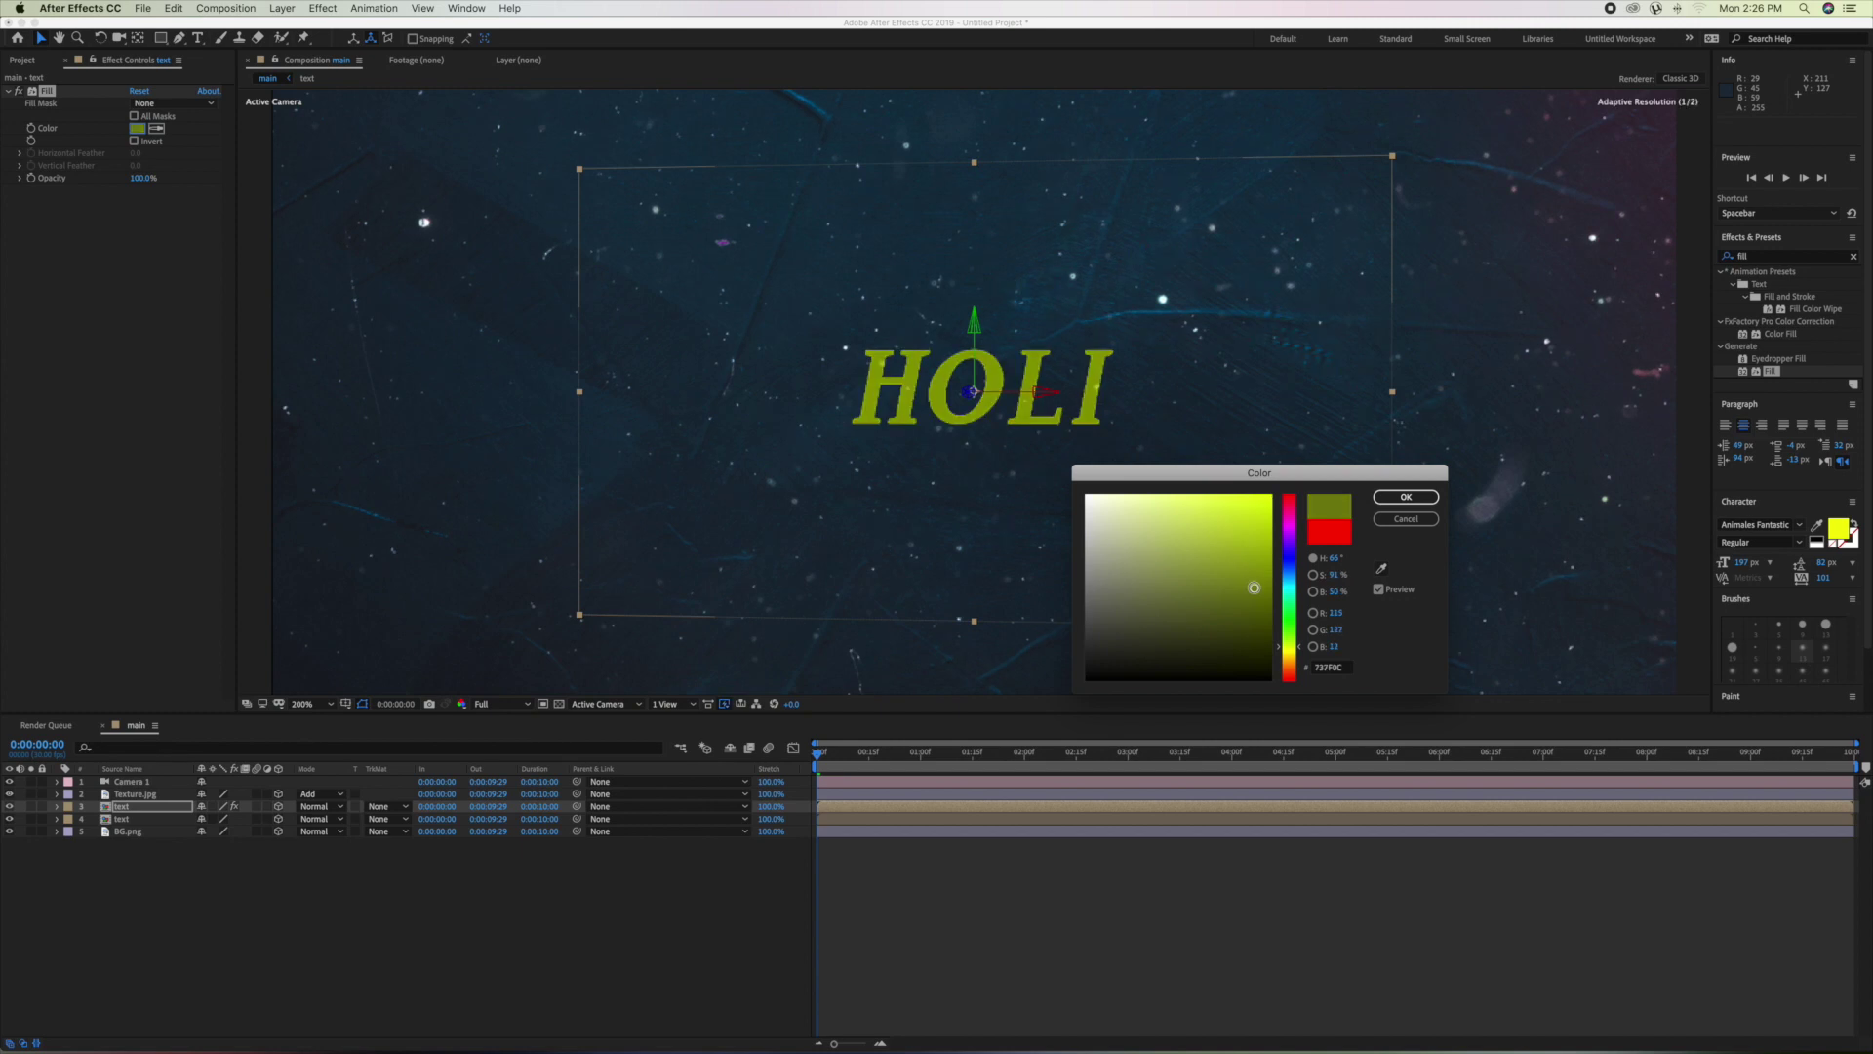
left_click(1406, 497)
Shift the olive HOLI copy's Position X from 960 to 974.
left_click(144, 810)
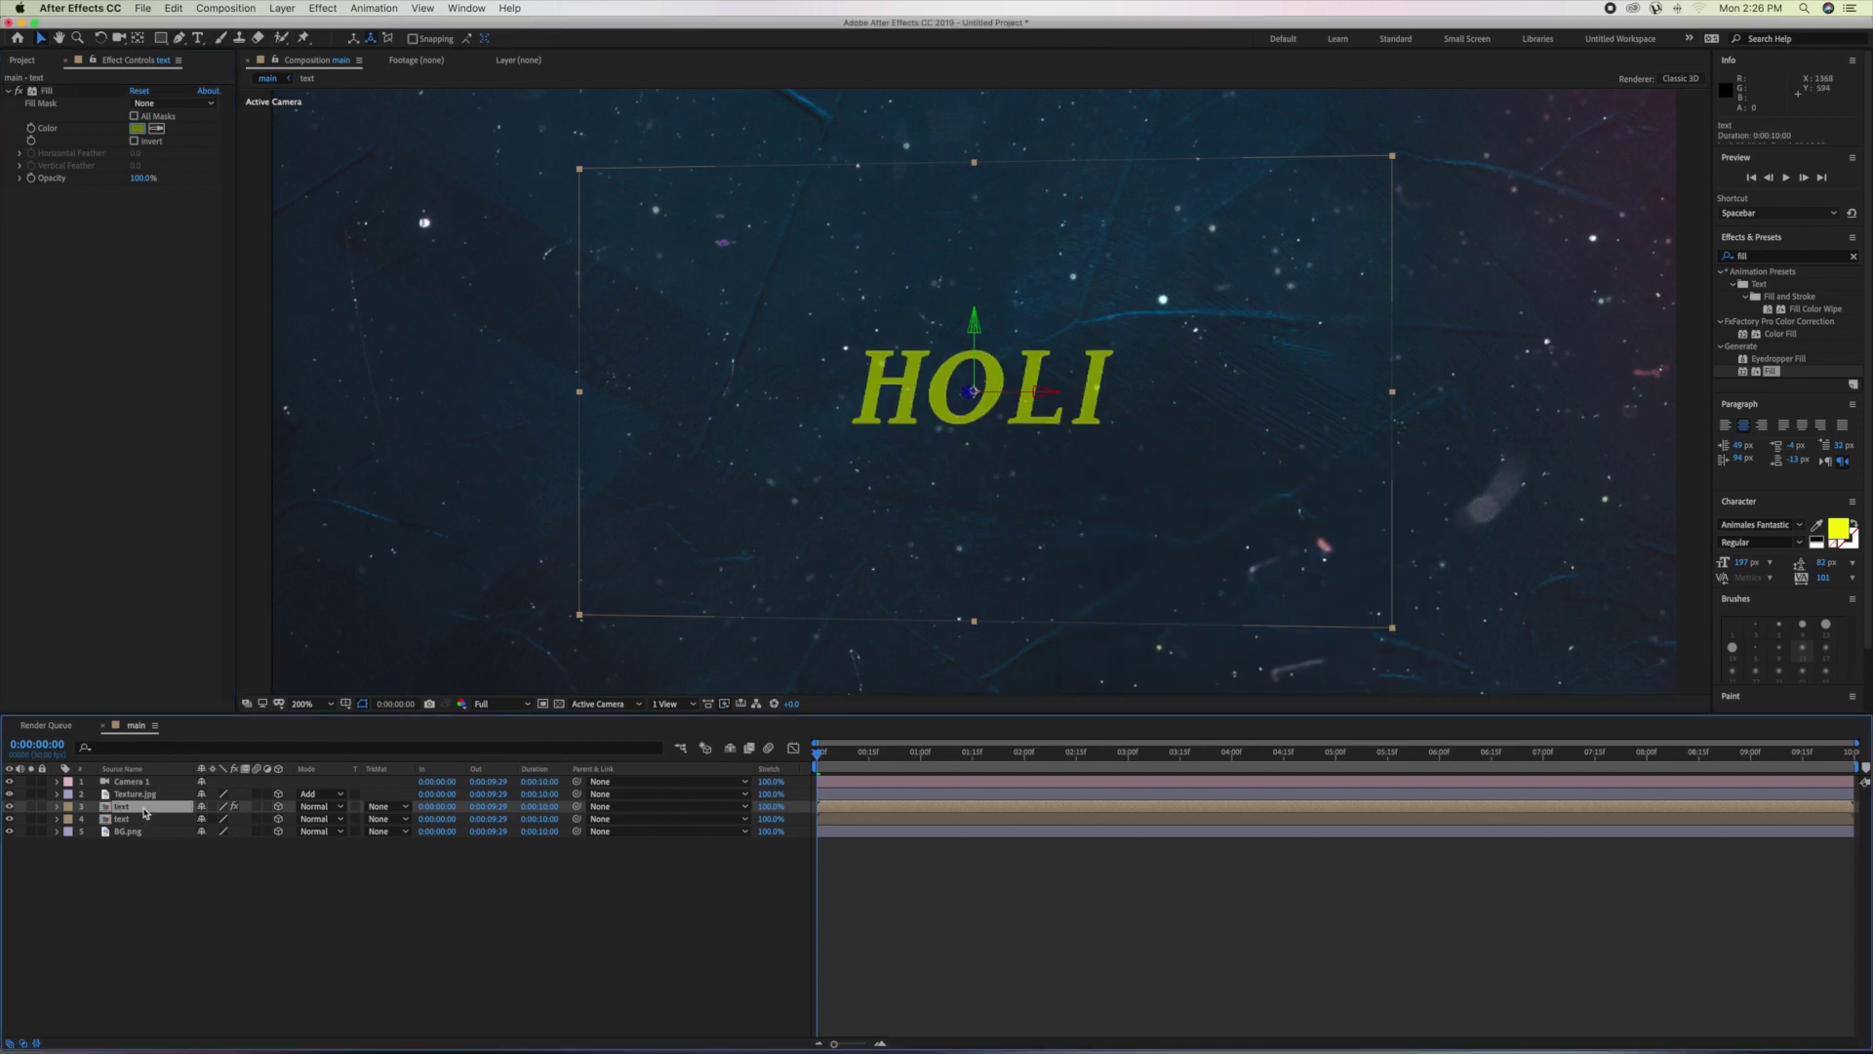
key("p")
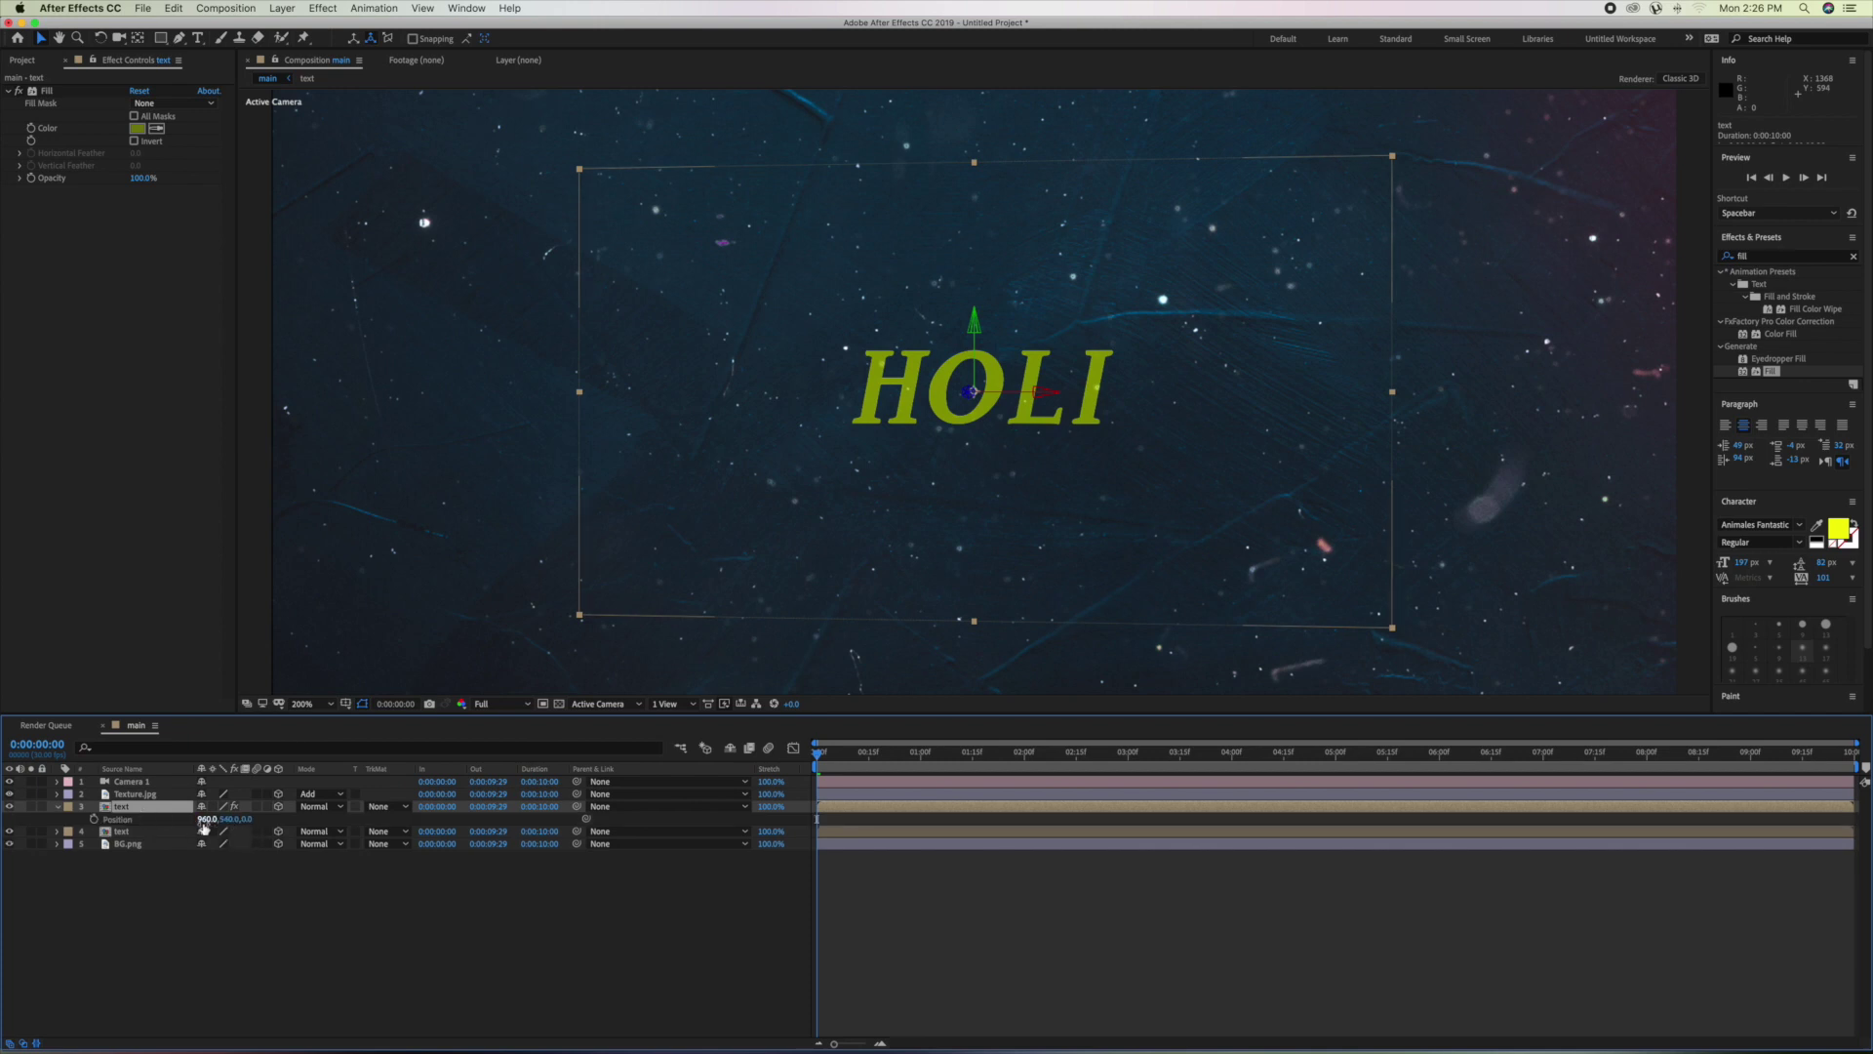
left_click_drag(201, 820, 212, 822)
left_click(212, 822)
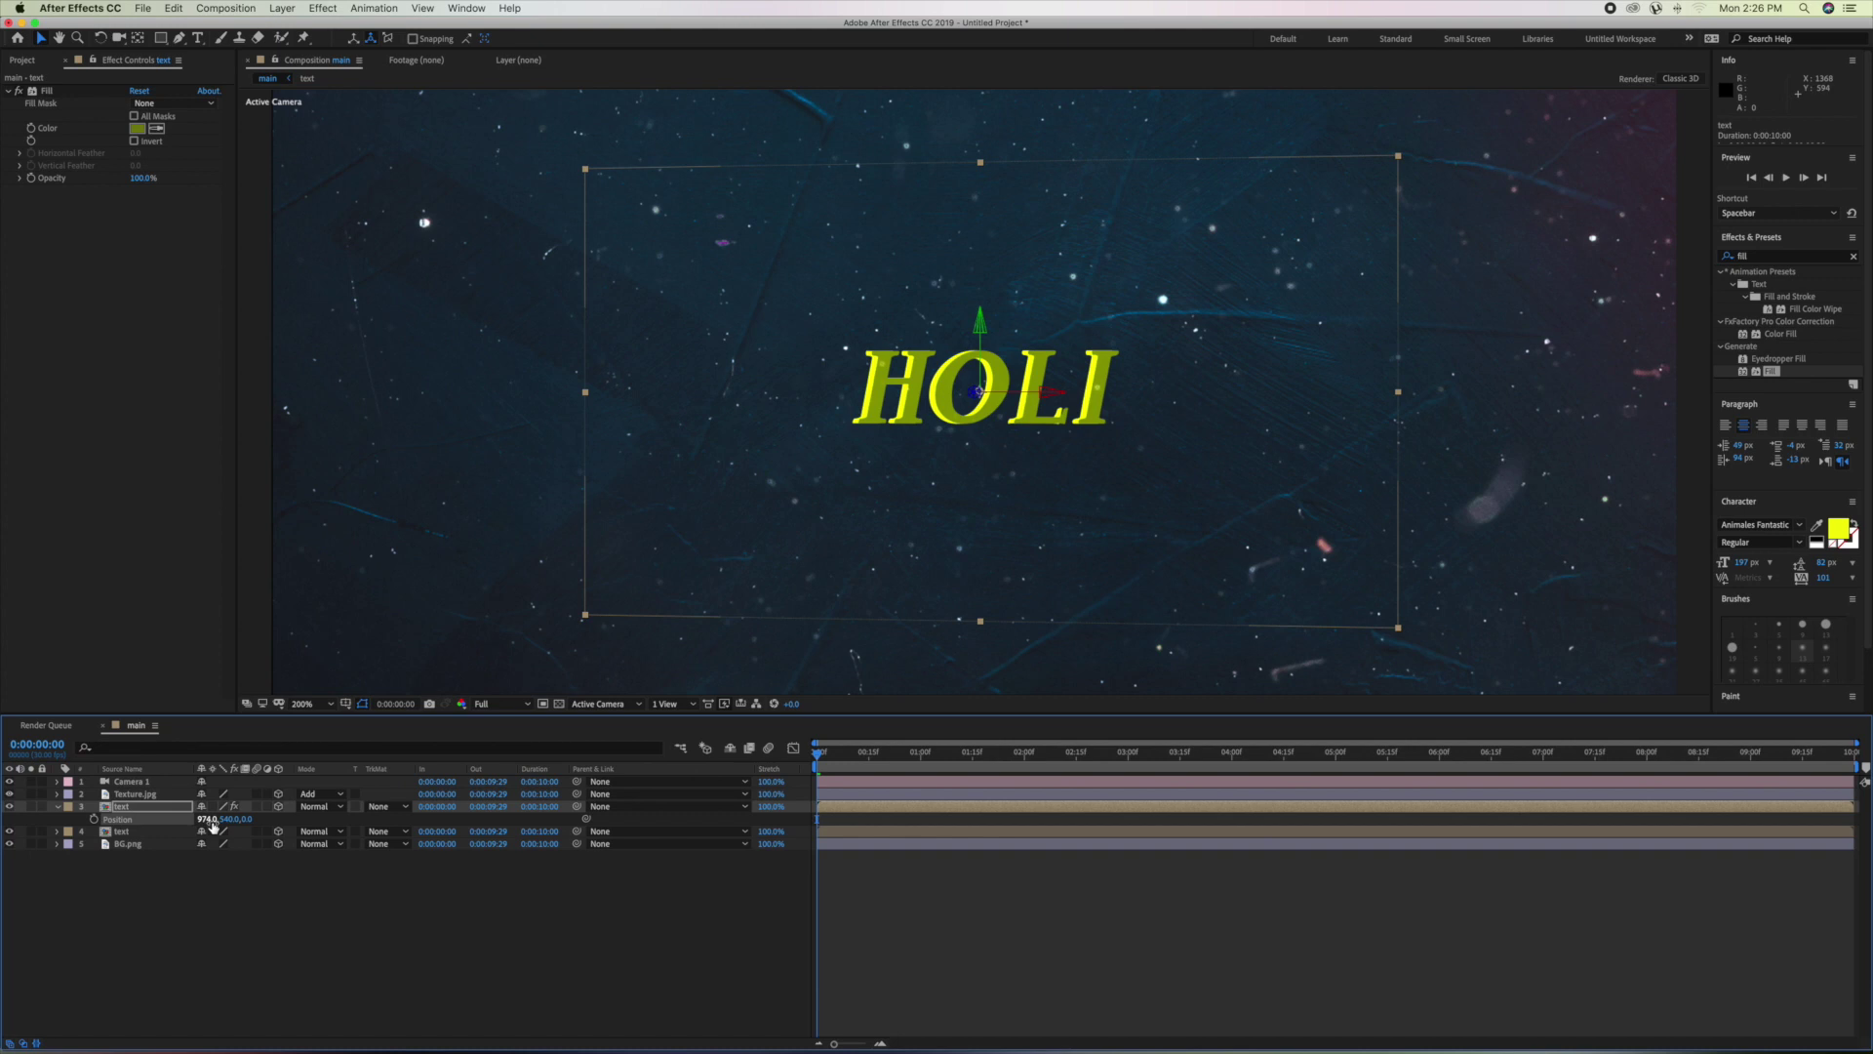
left_click(193, 921)
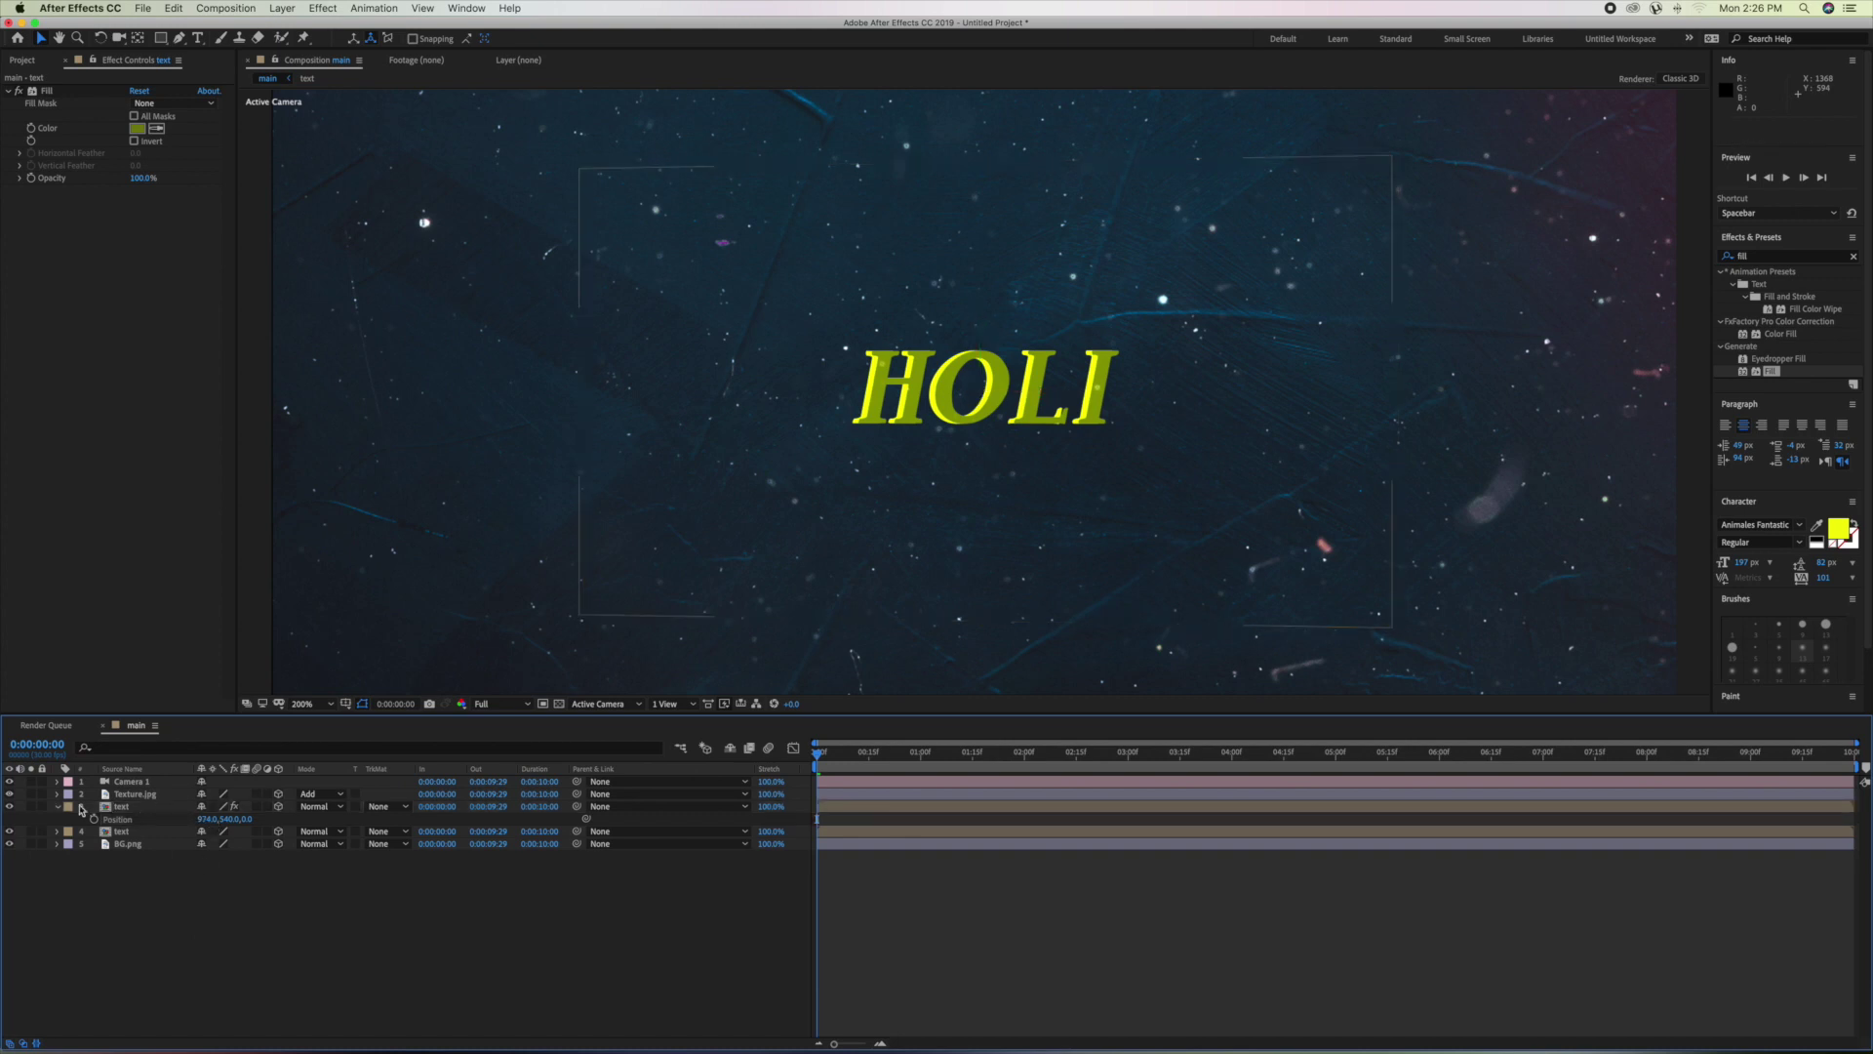
left_click(57, 806)
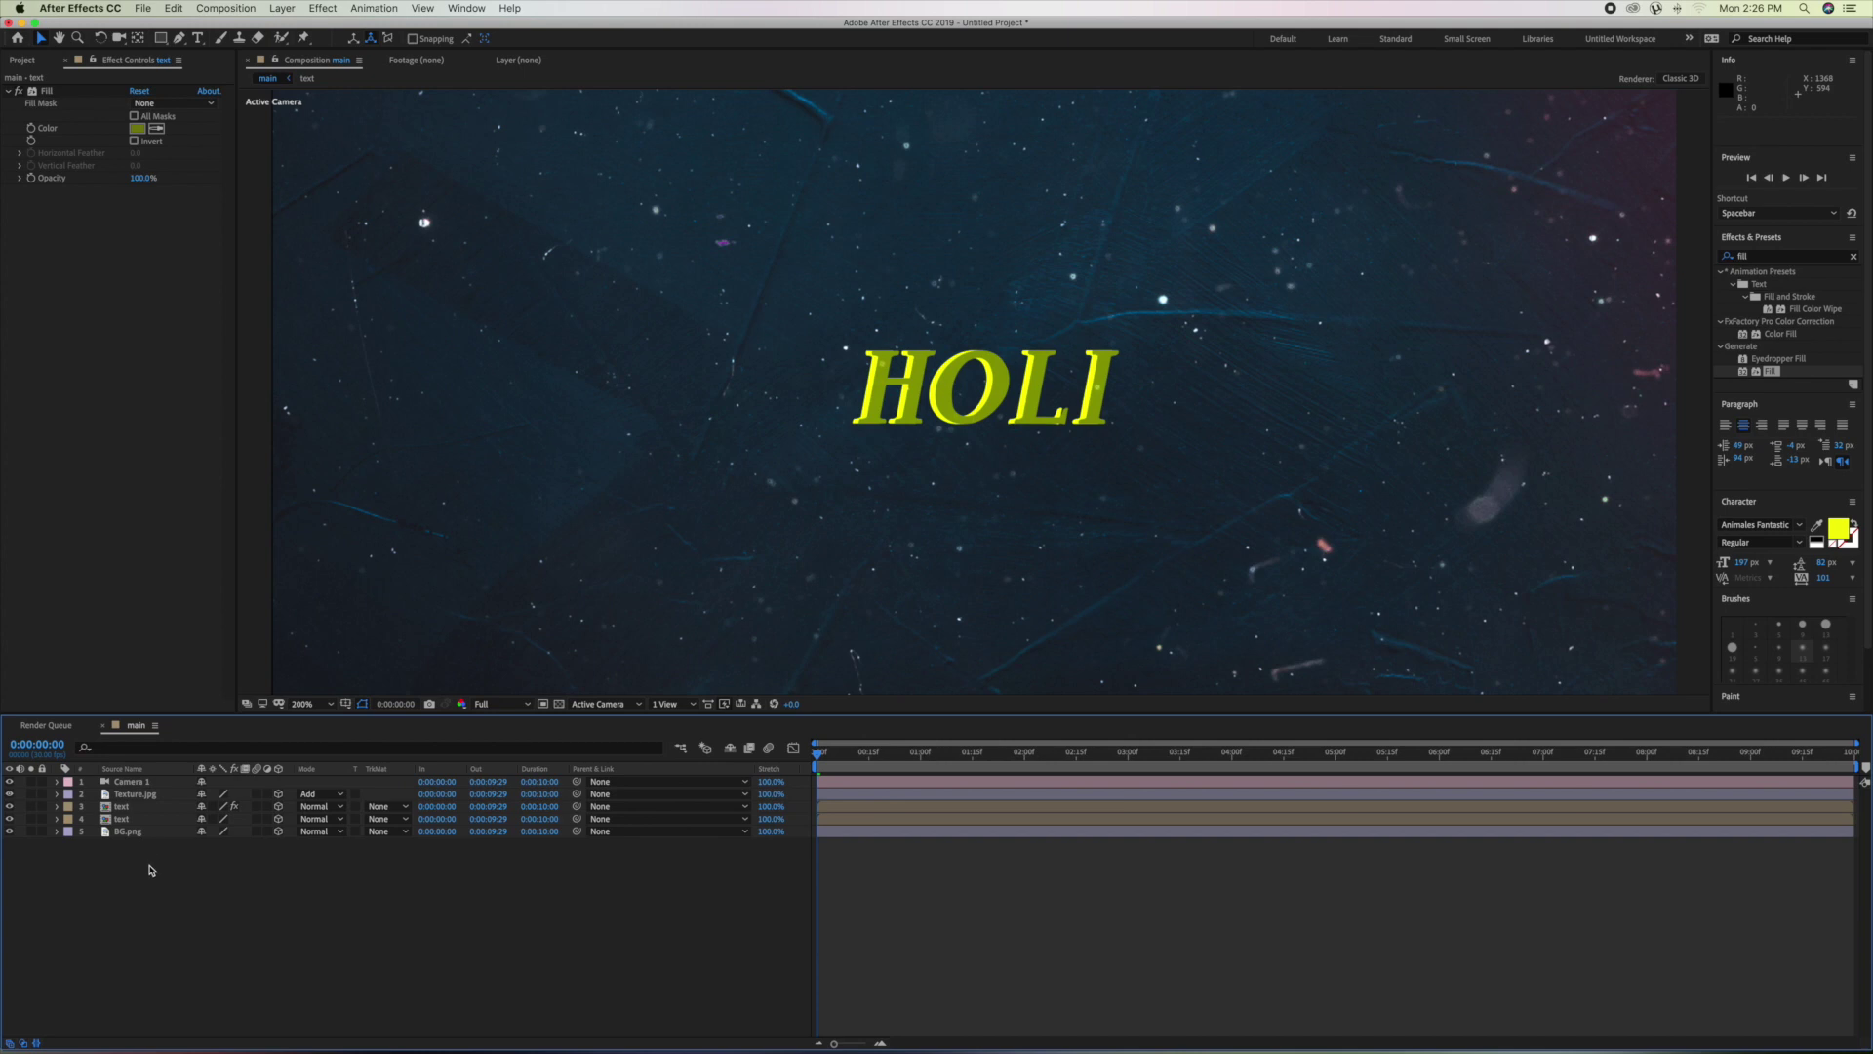
Toggle the Fill effect's Invert checkbox on and back off.
left_click(133, 142)
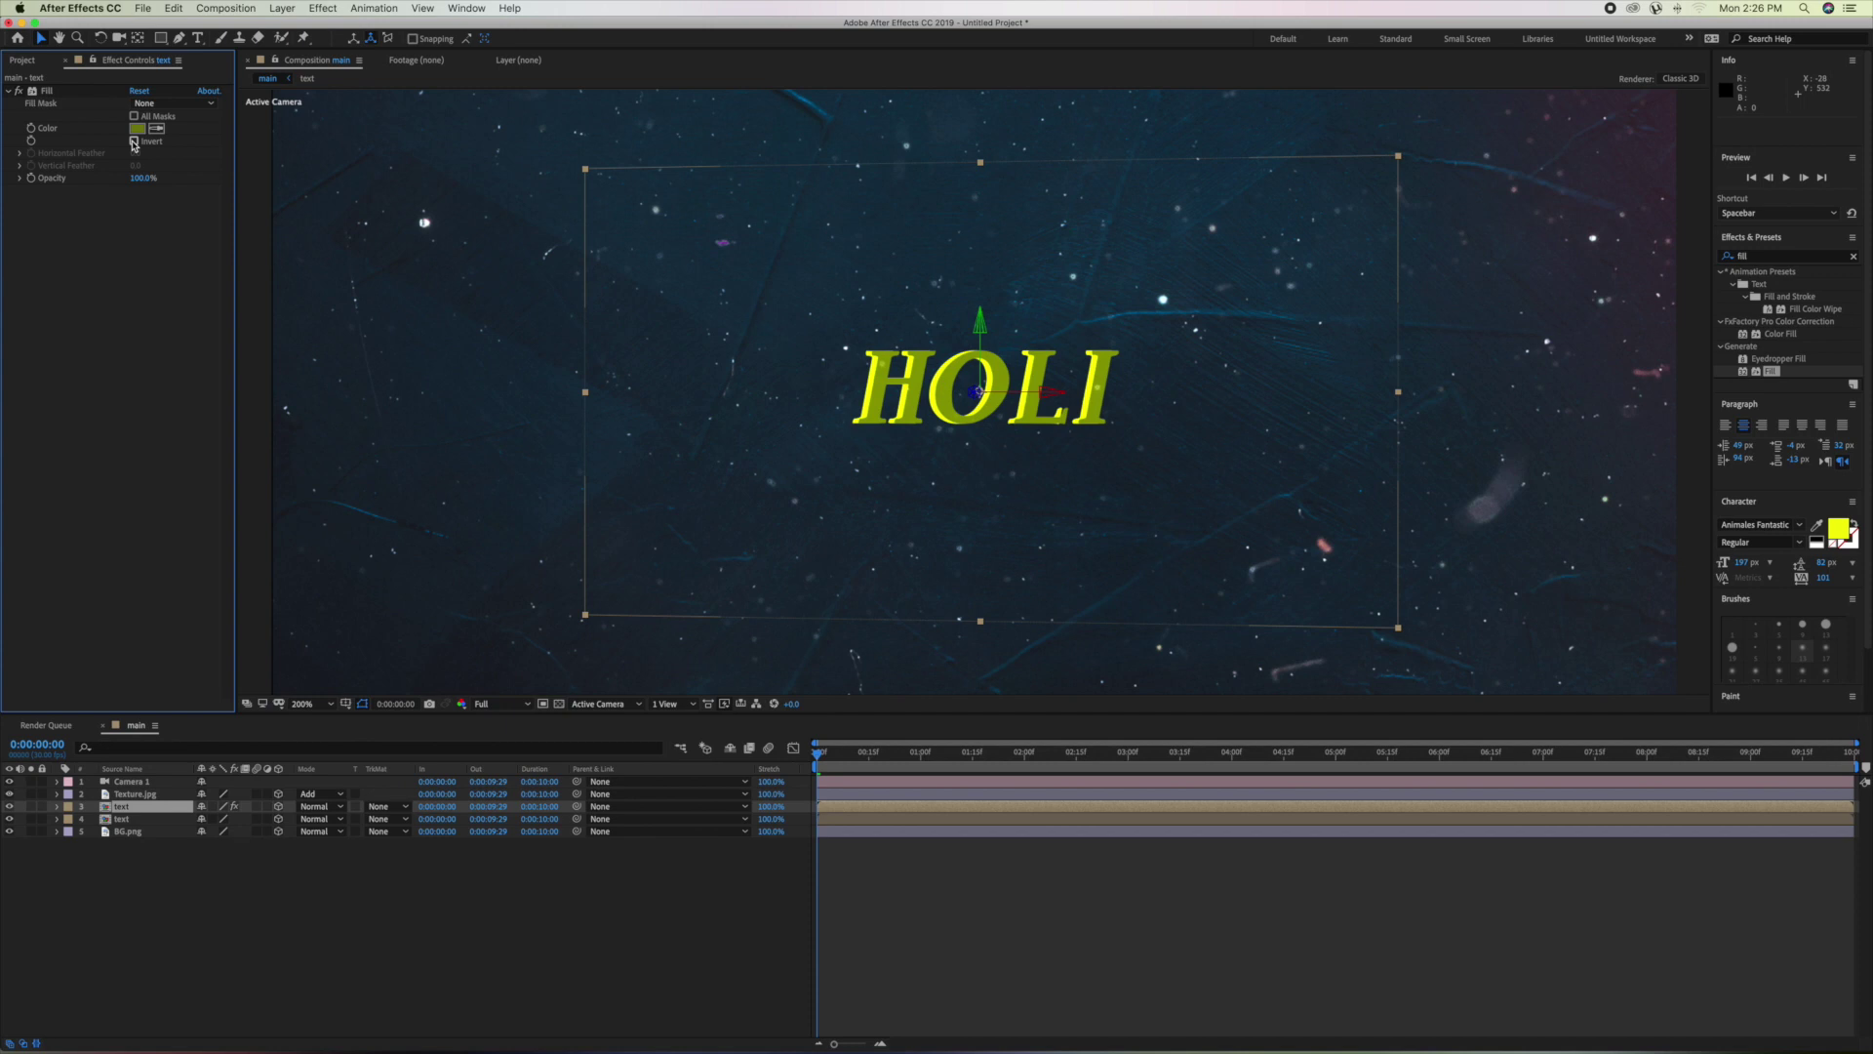
left_click(133, 141)
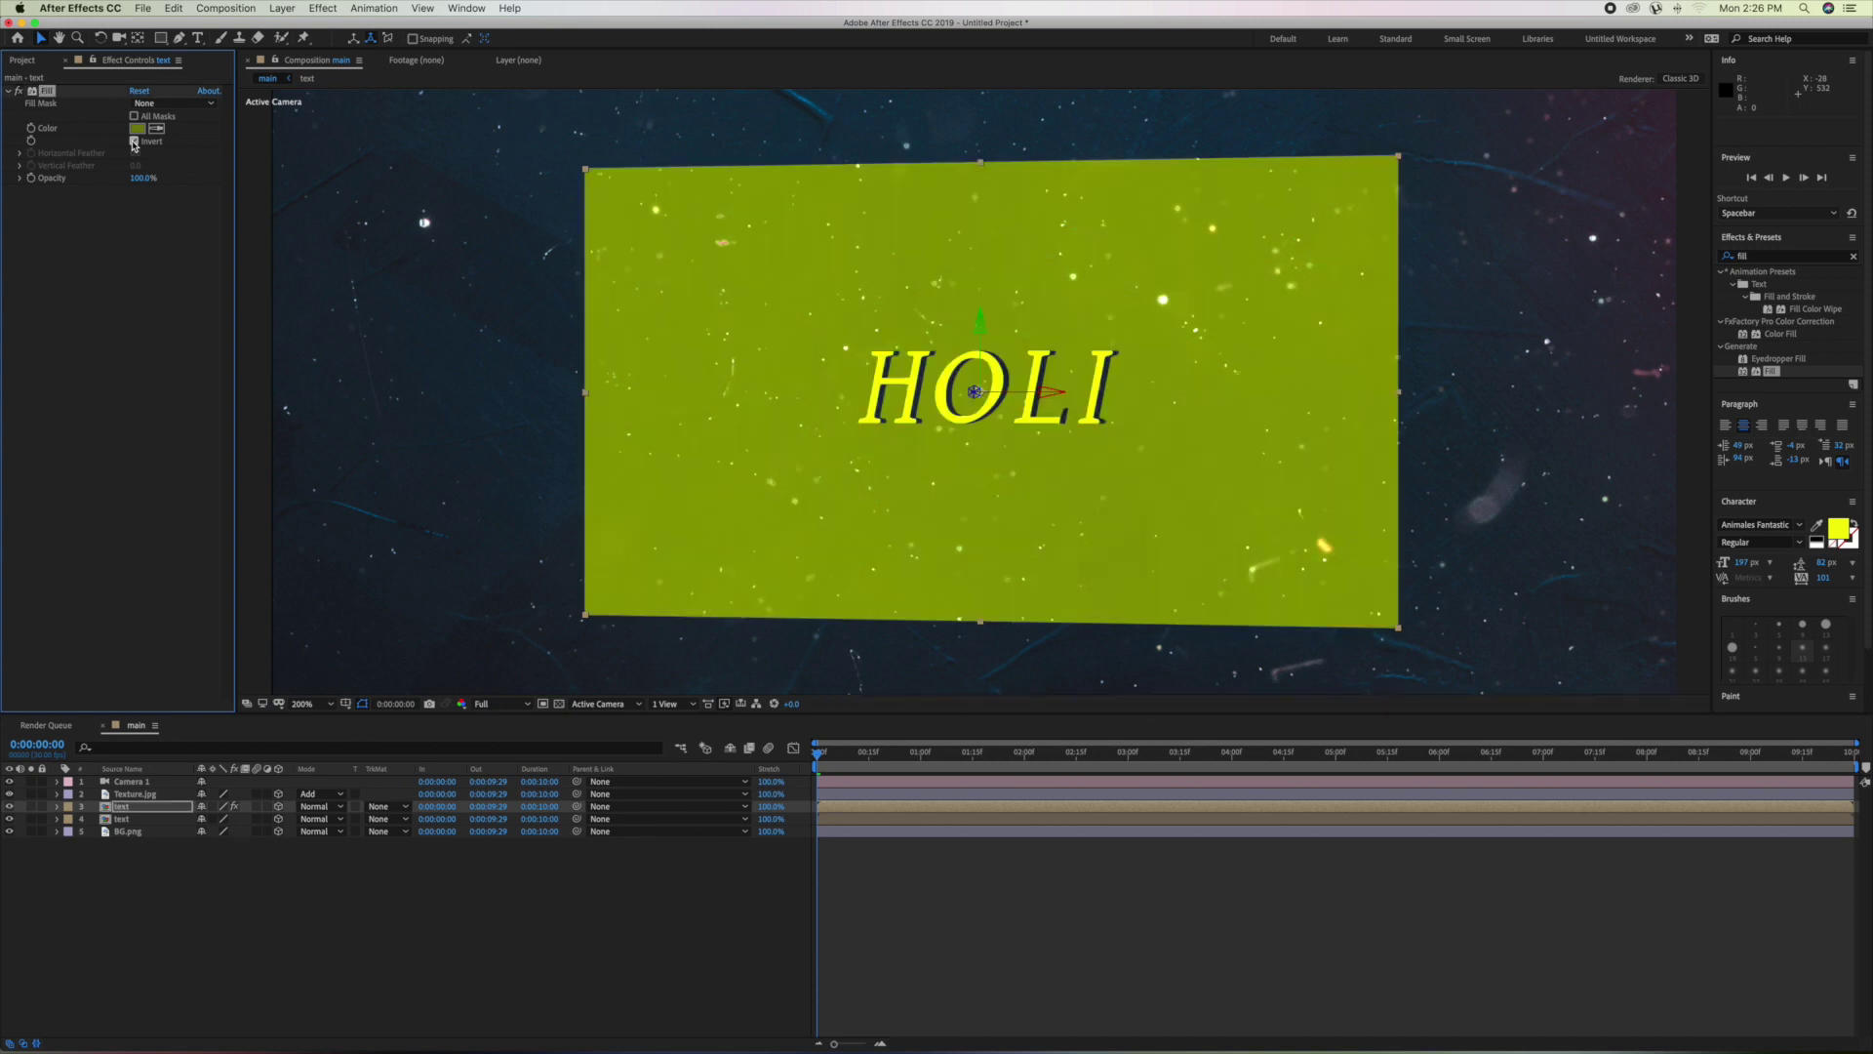
left_click(134, 141)
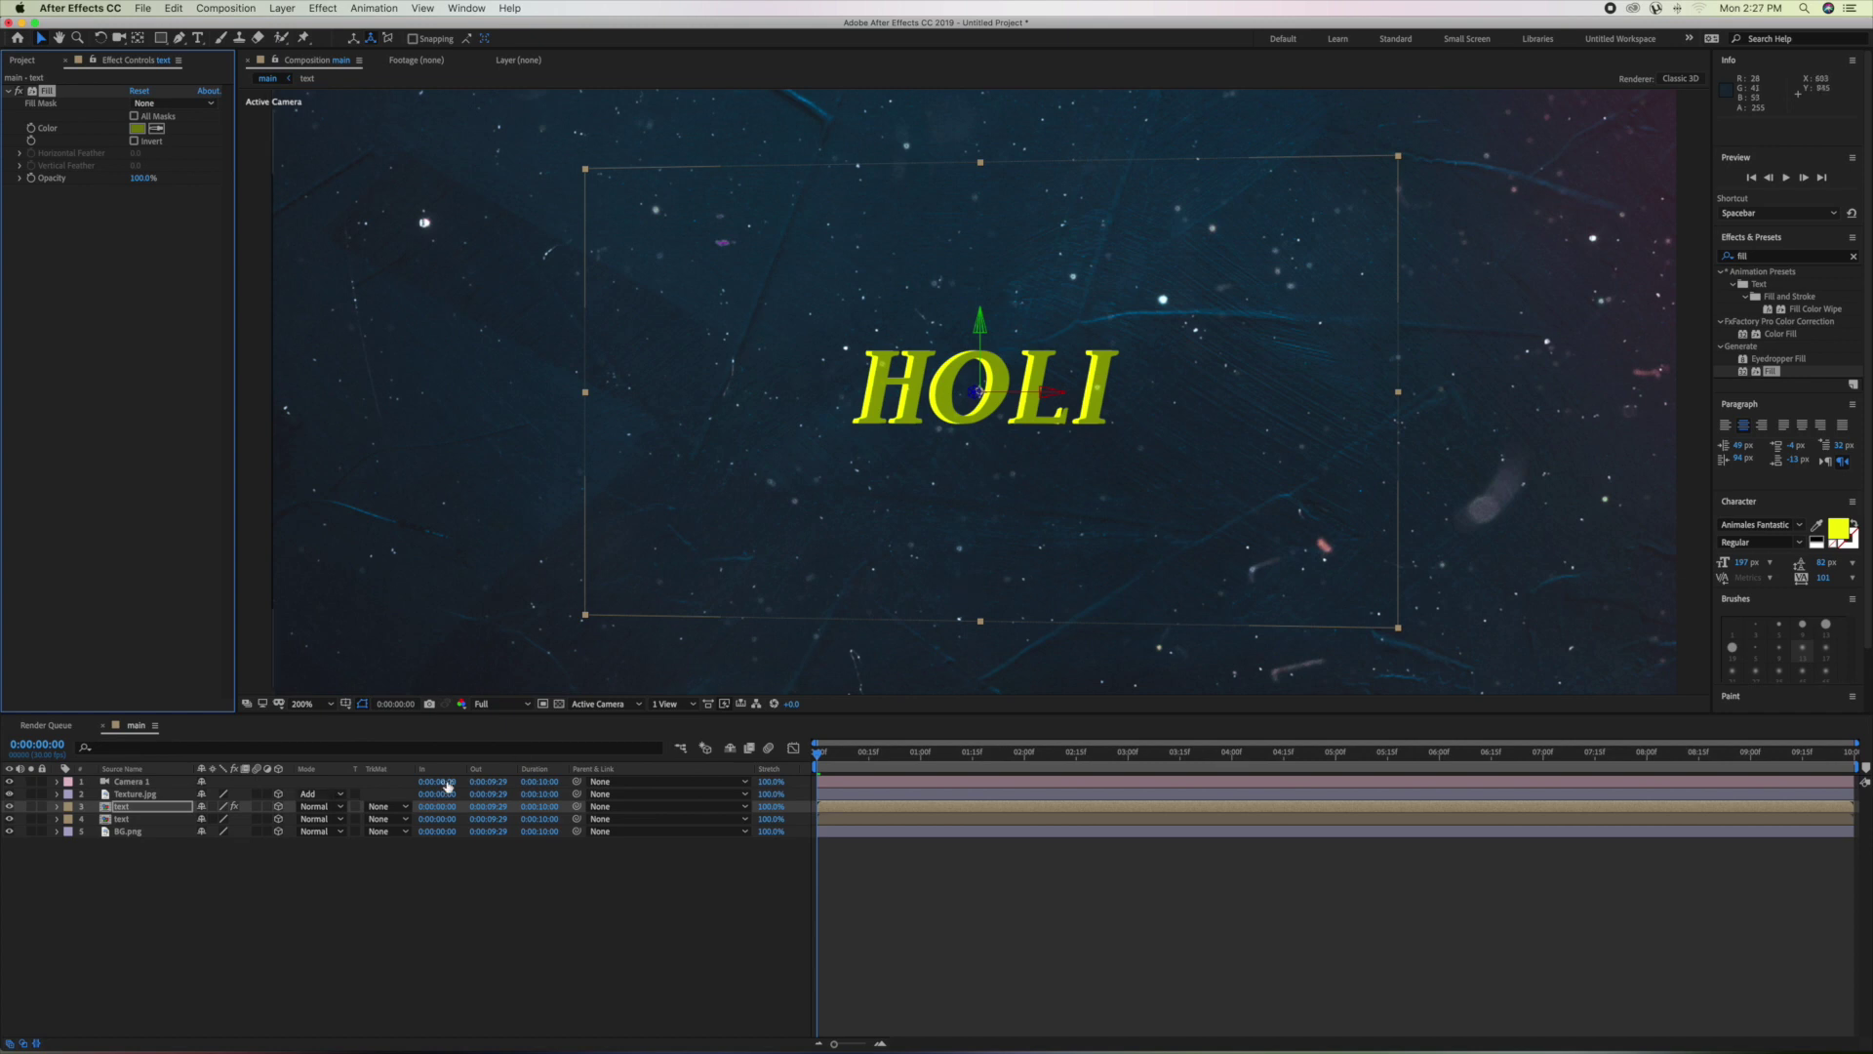
left_click_drag(820, 759, 1685, 798)
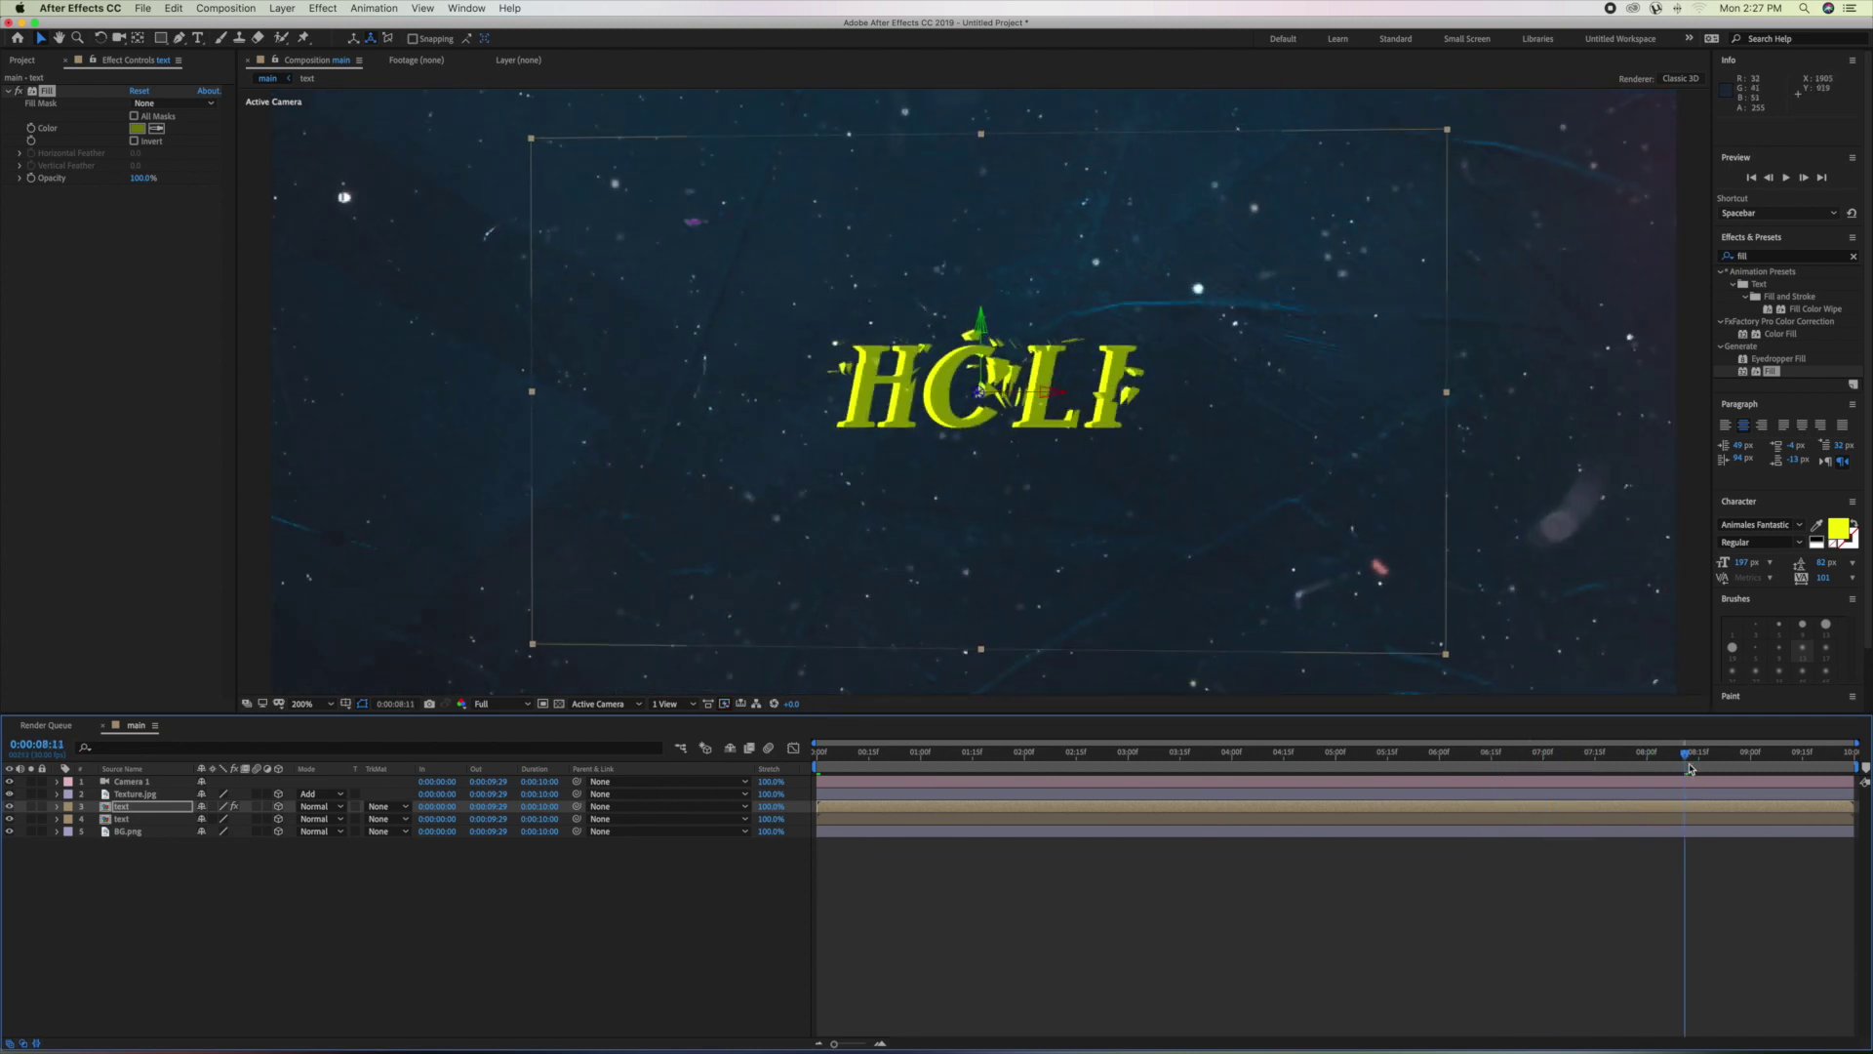
left_click_drag(1690, 769, 1847, 756)
key("Home")
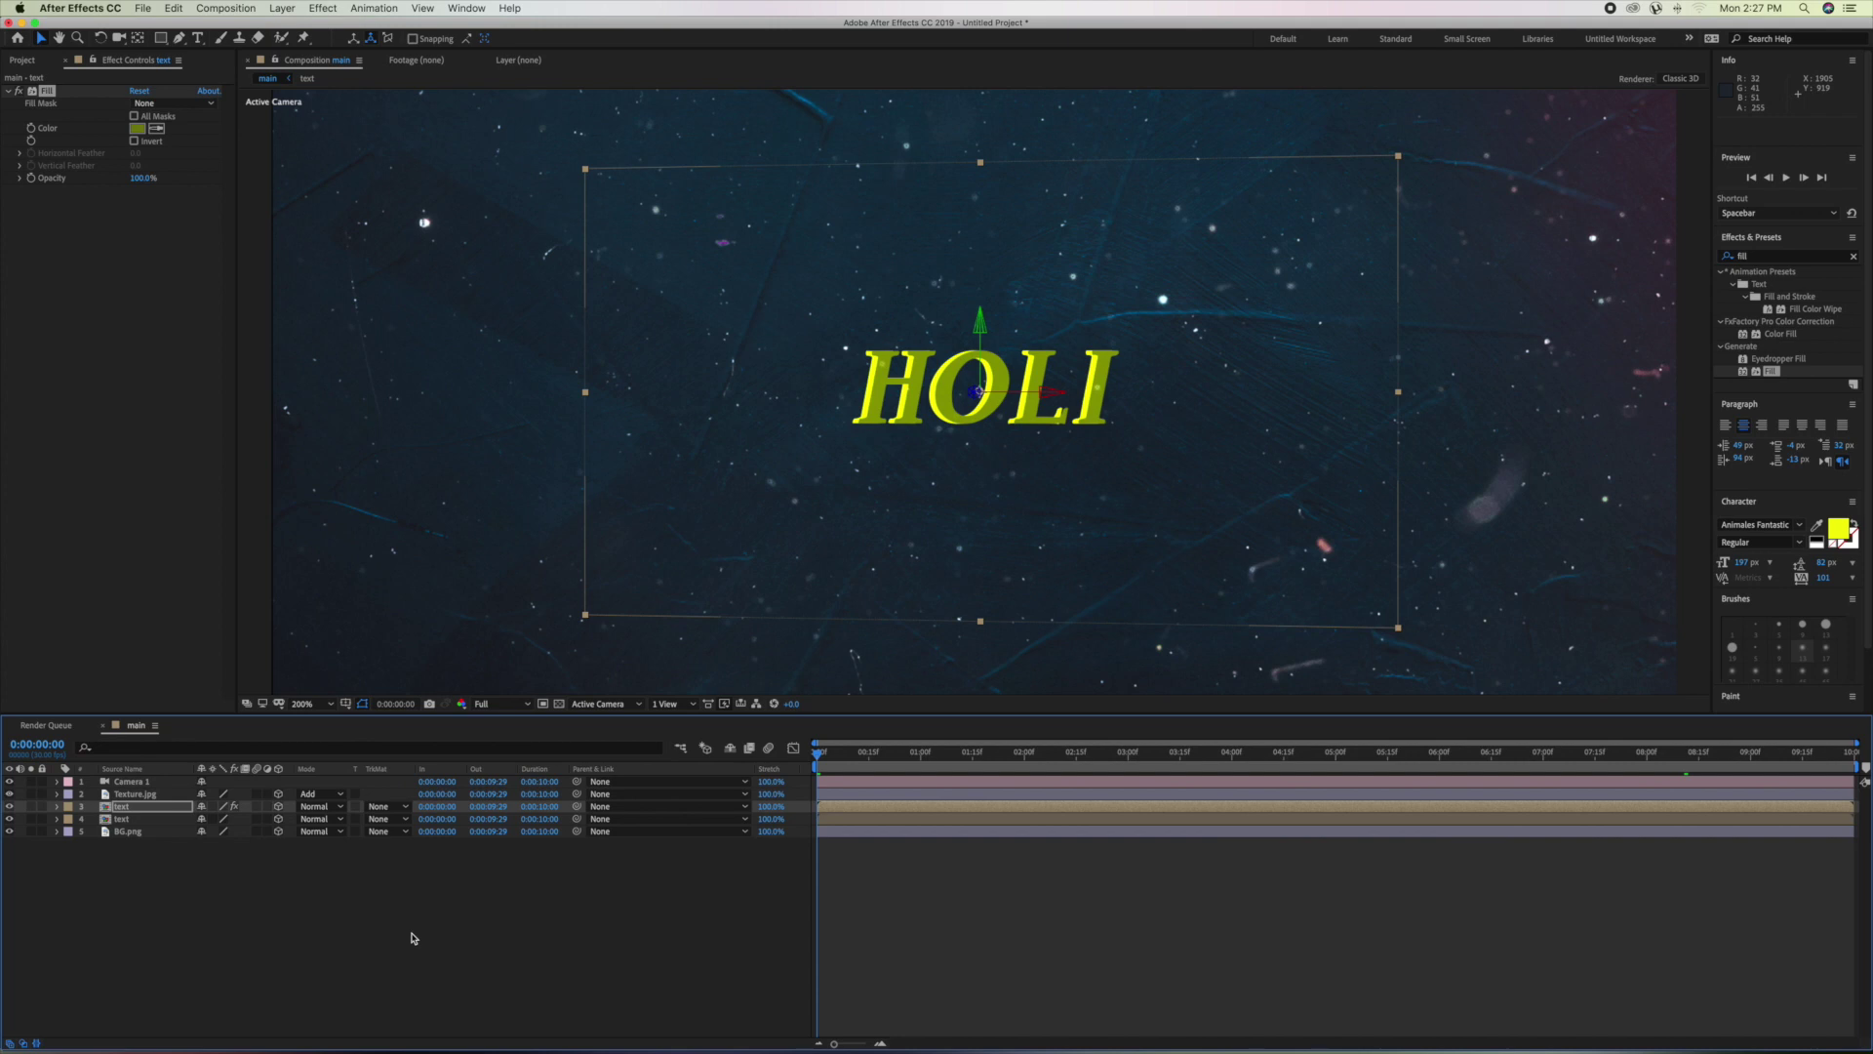
left_click(151, 936)
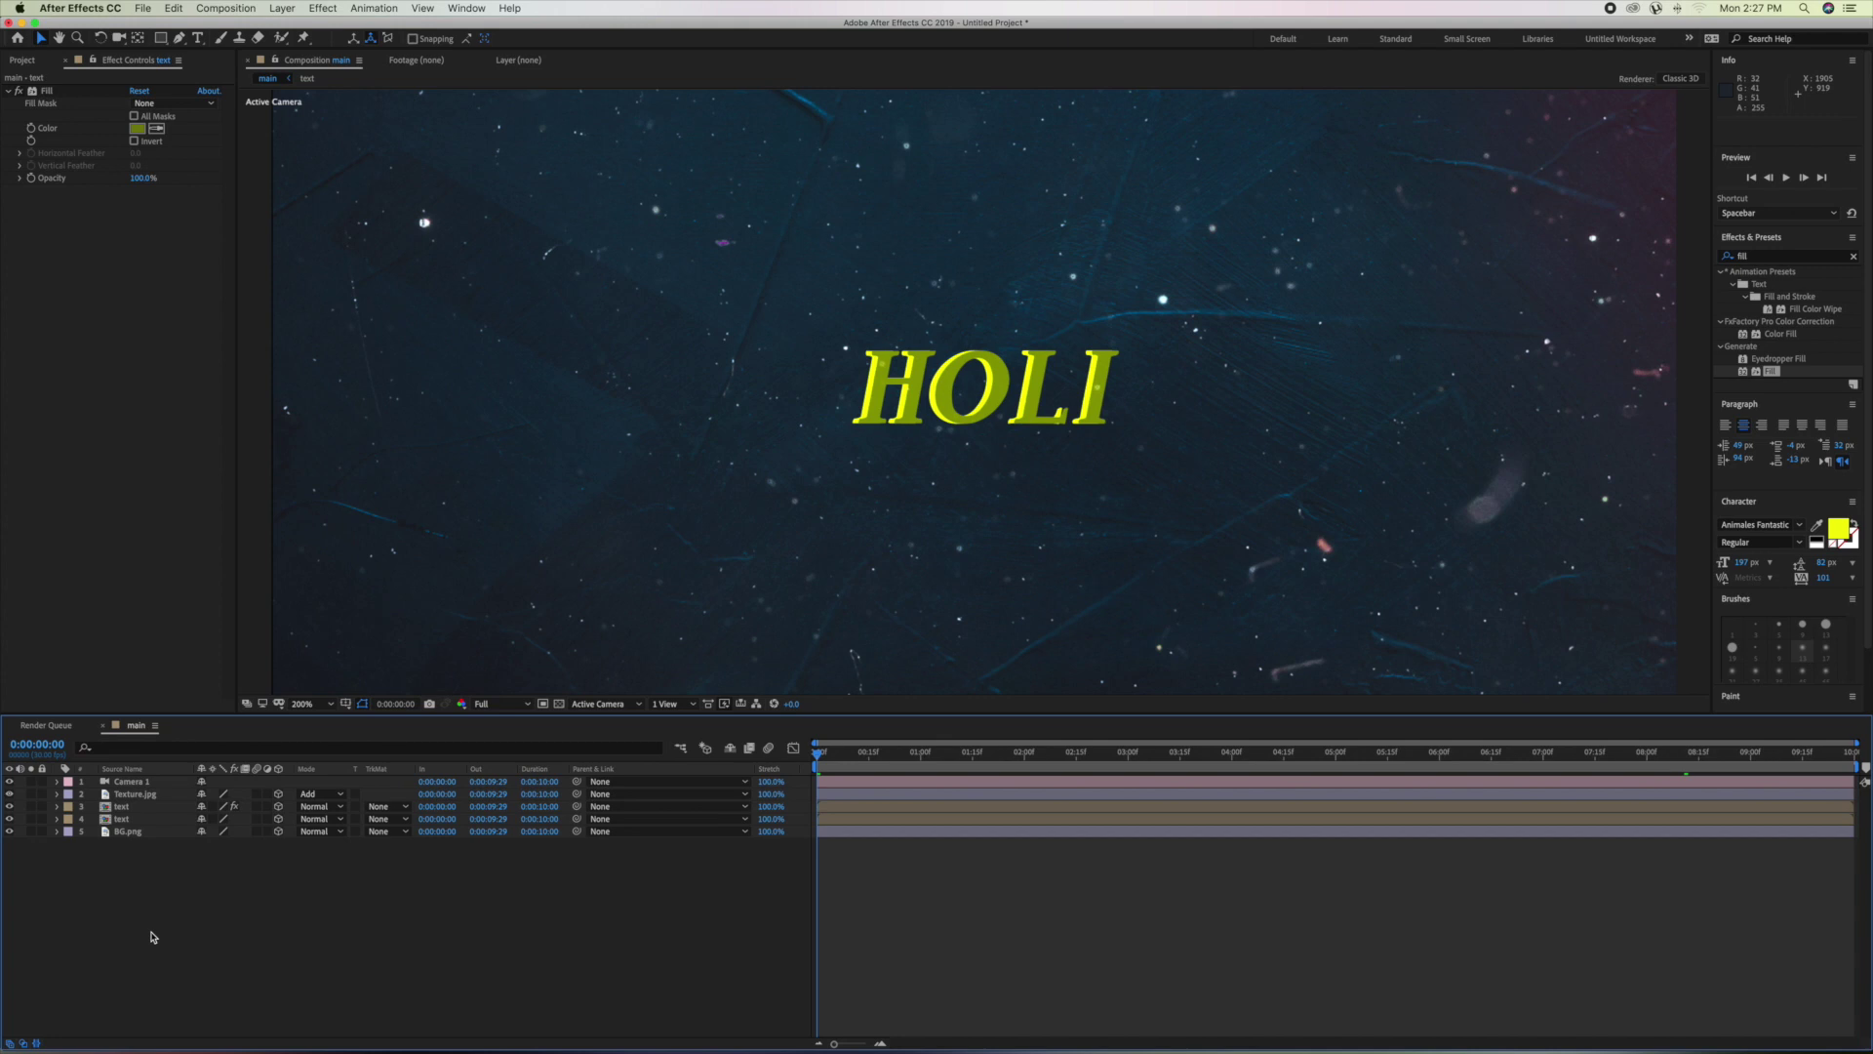
key("comma")
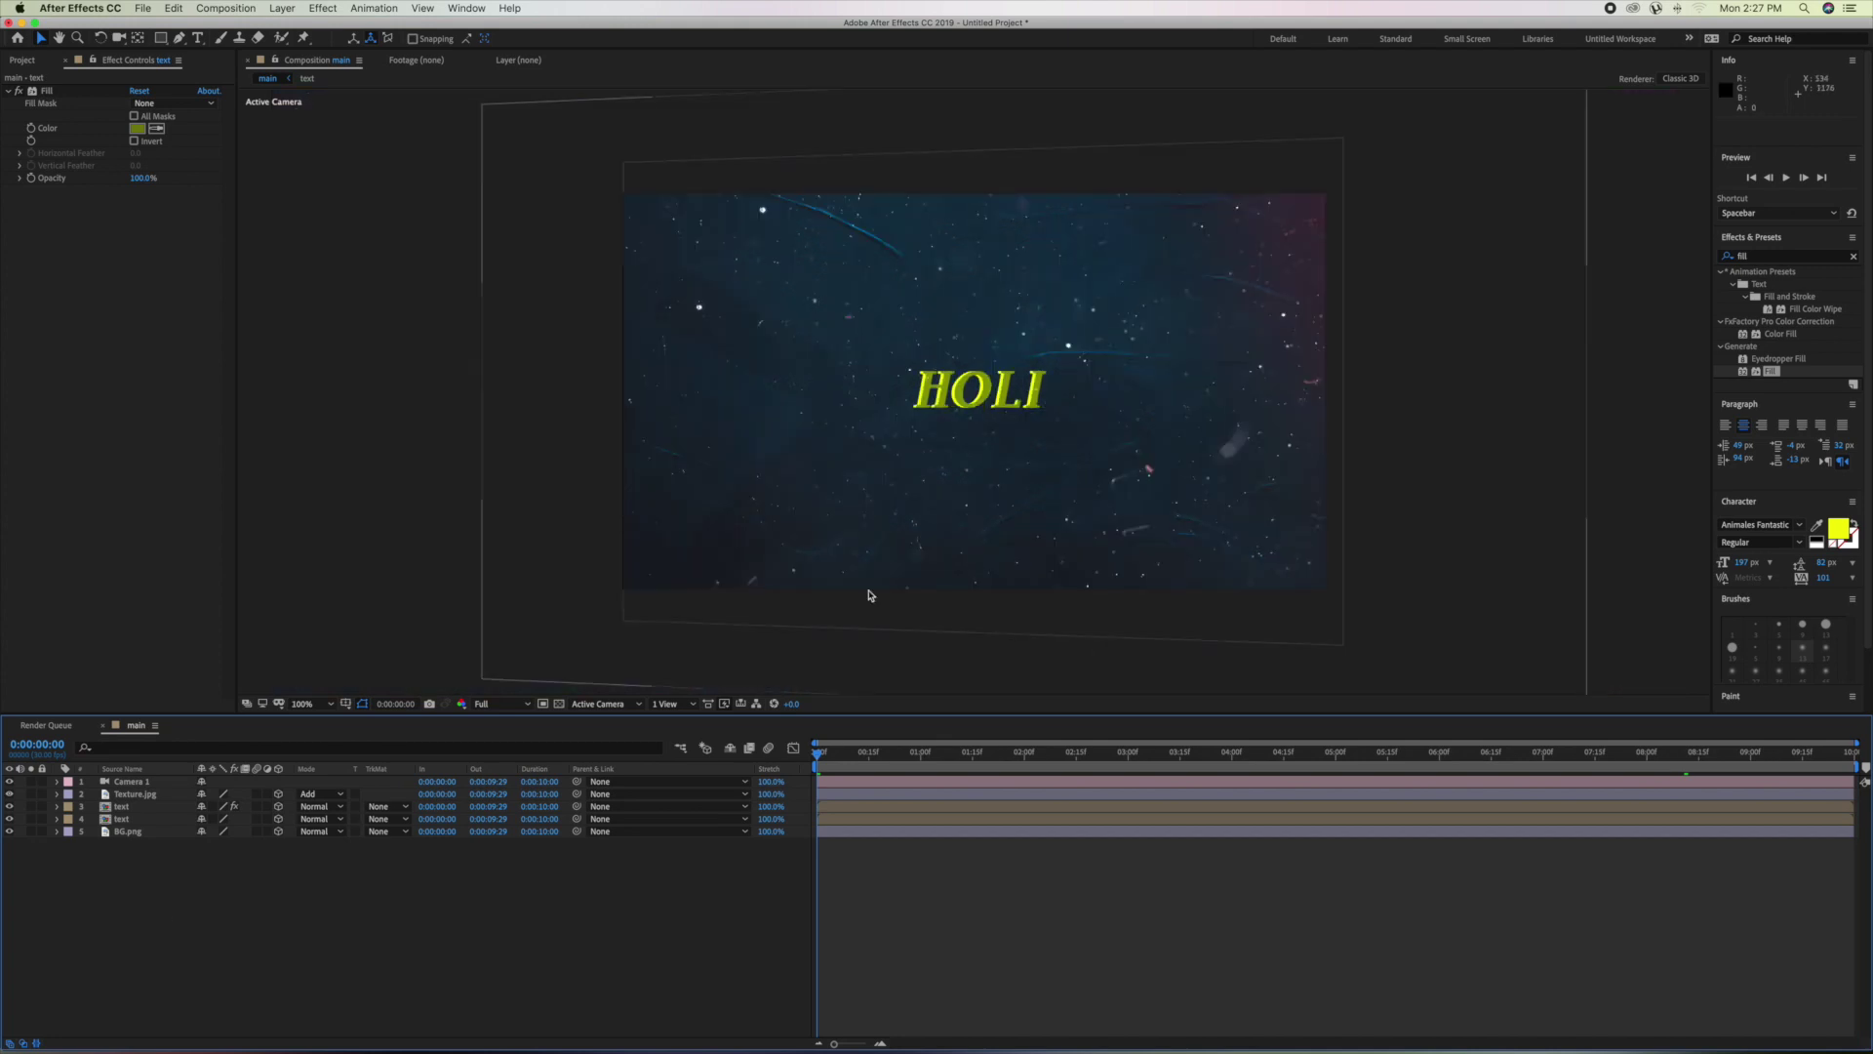
Create a black full-frame solid named 'ventage' at the top of the layer stack.
right_click(176, 906)
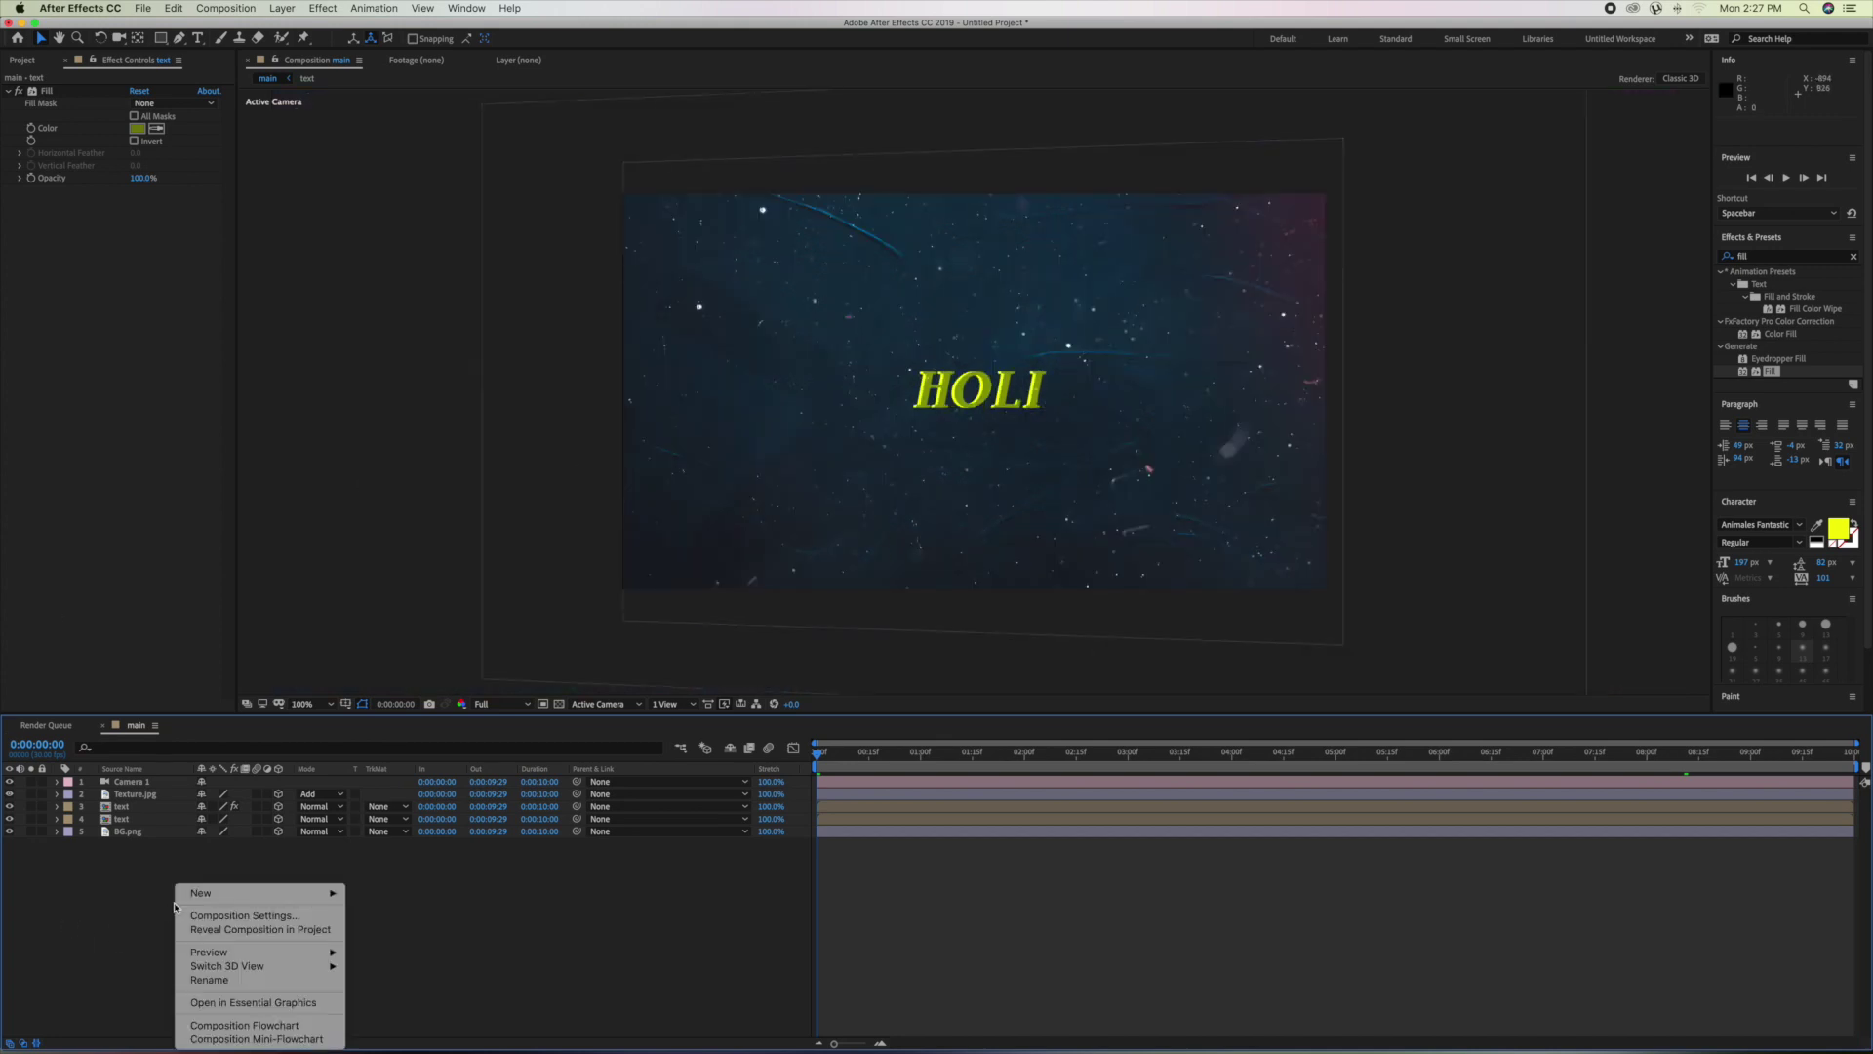
mouse_move(253, 892)
left_click(411, 929)
type("ventage")
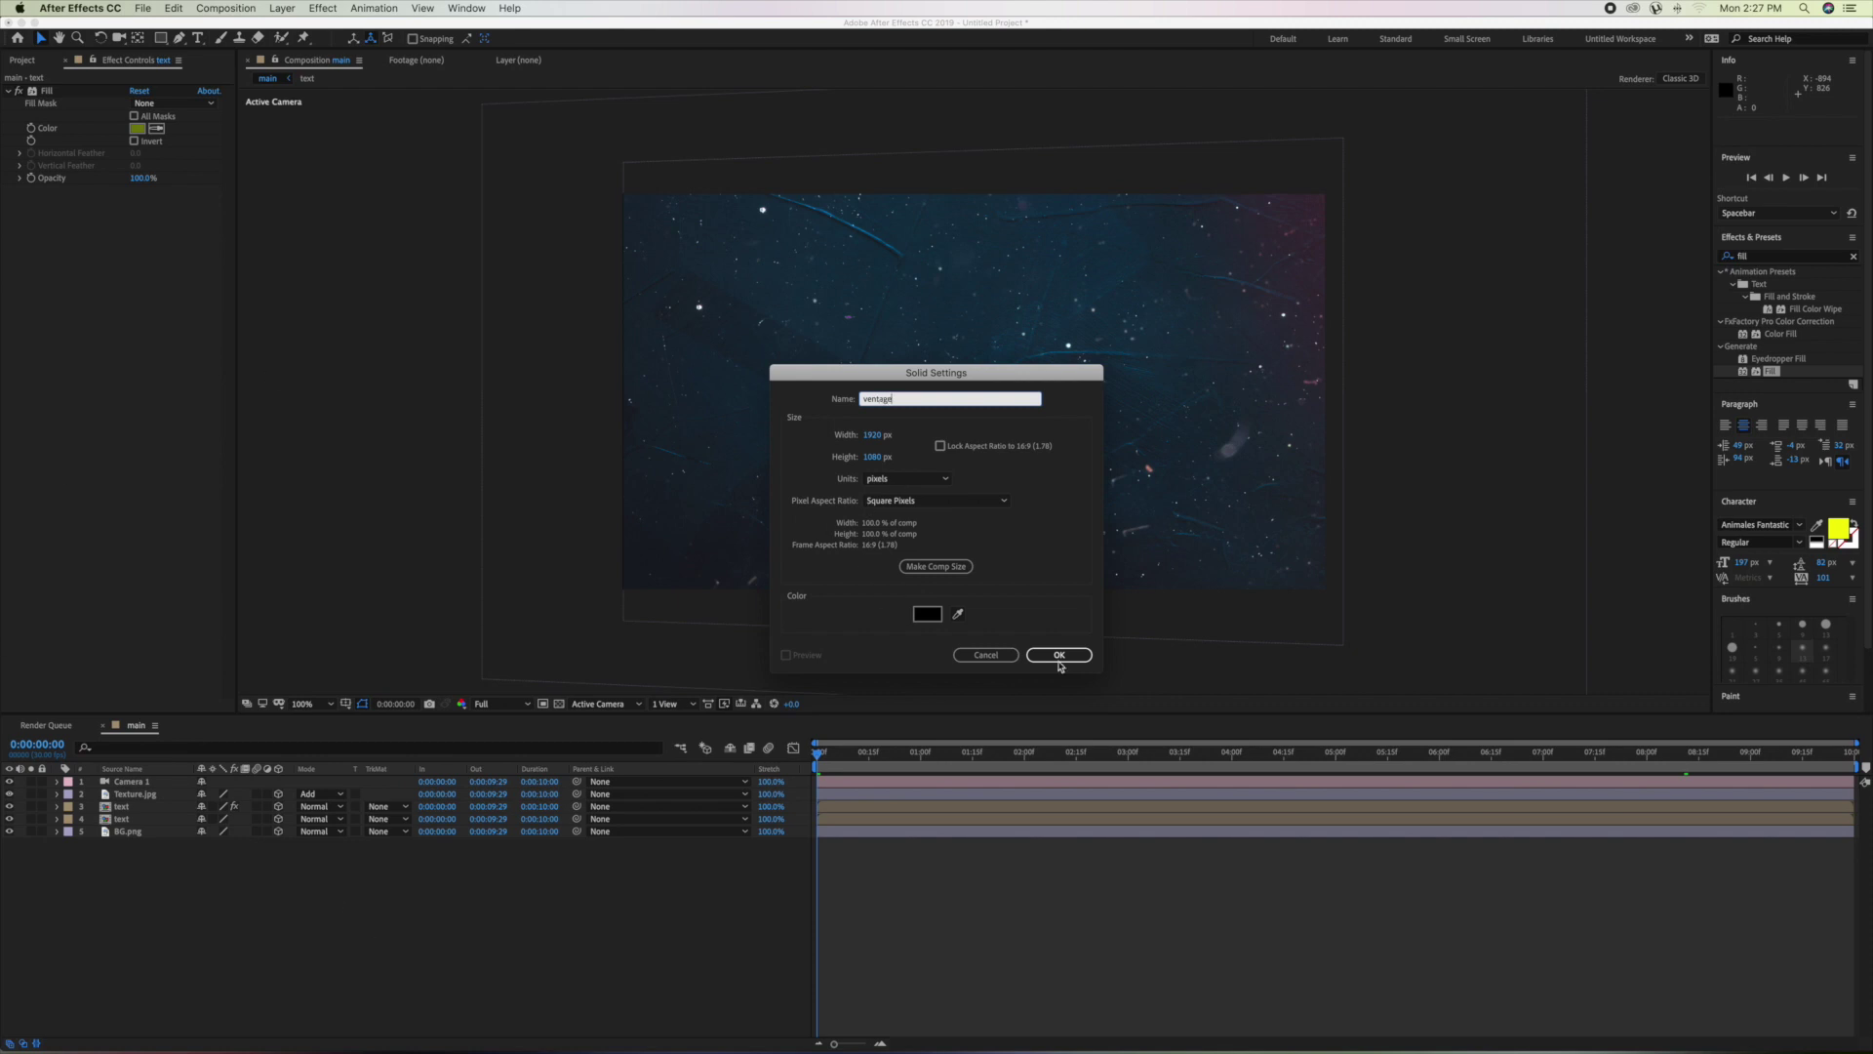
left_click(1071, 656)
left_click(442, 993)
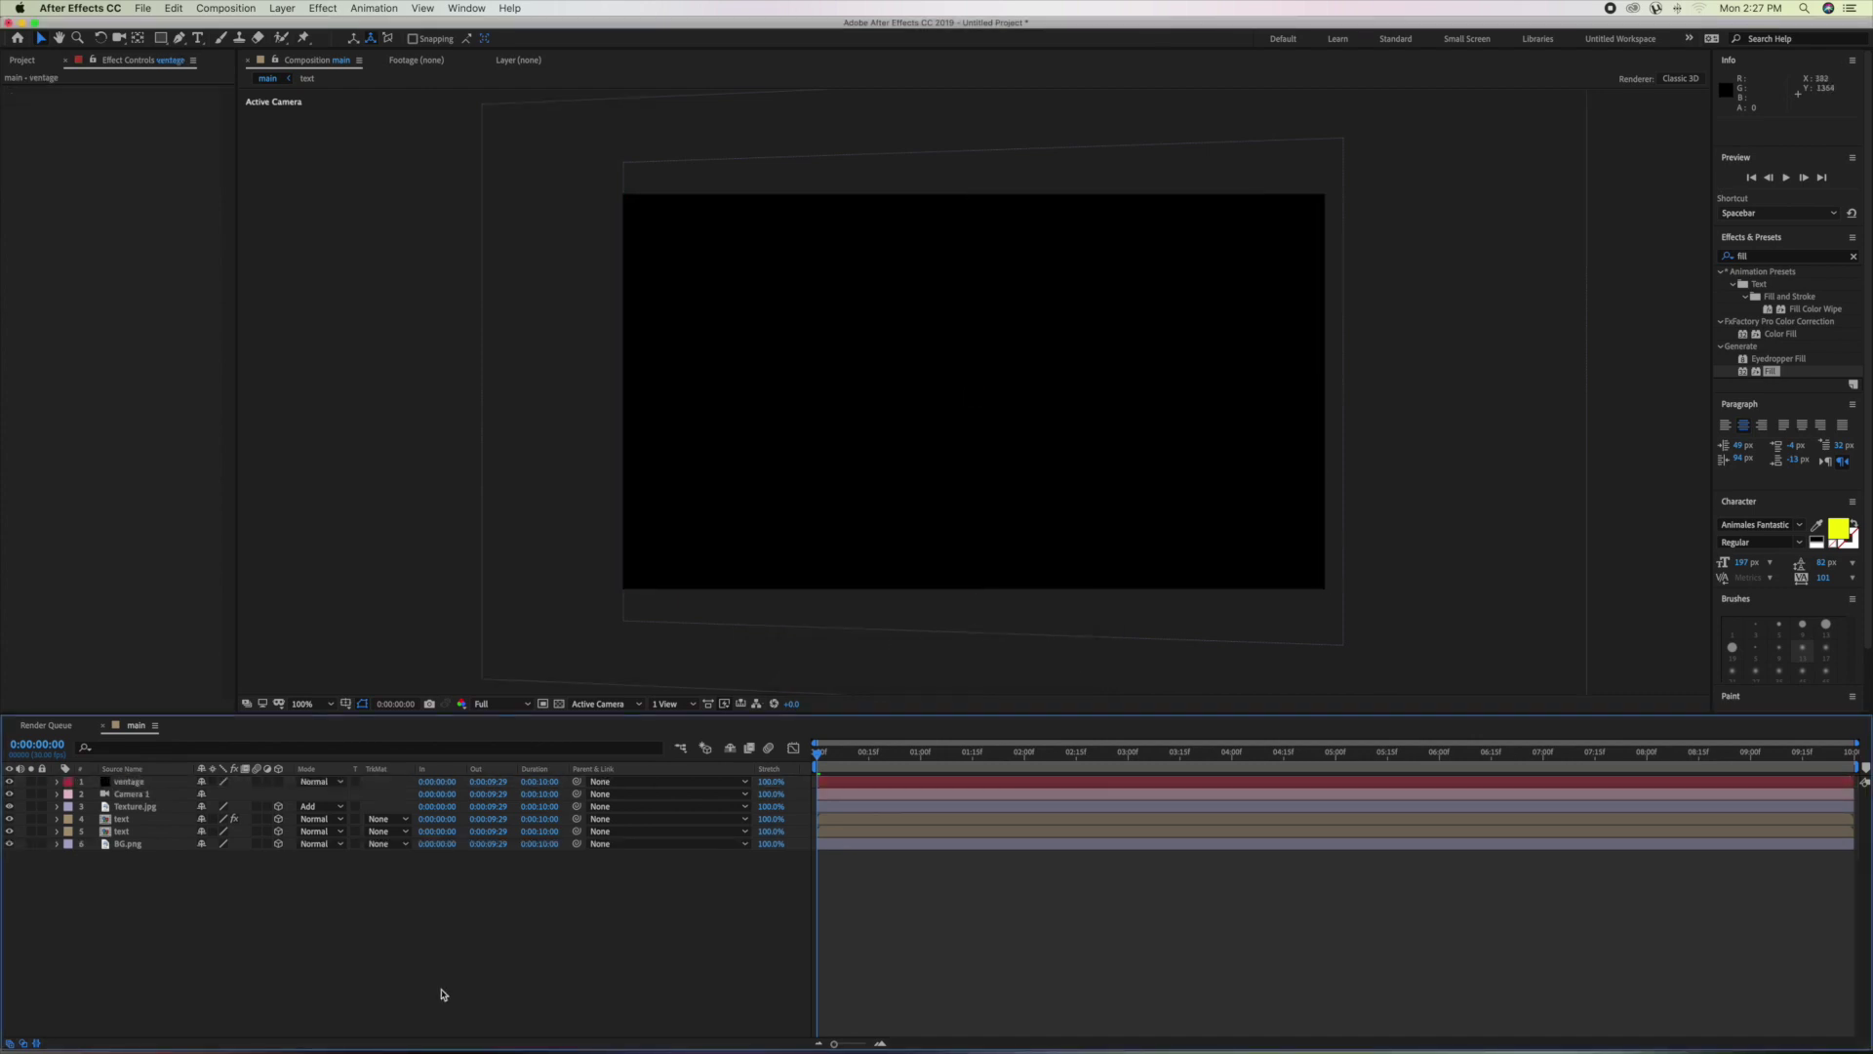
Add a full-frame ellipse shape layer with the Ellipse tool, then undo it.
left_click(162, 40)
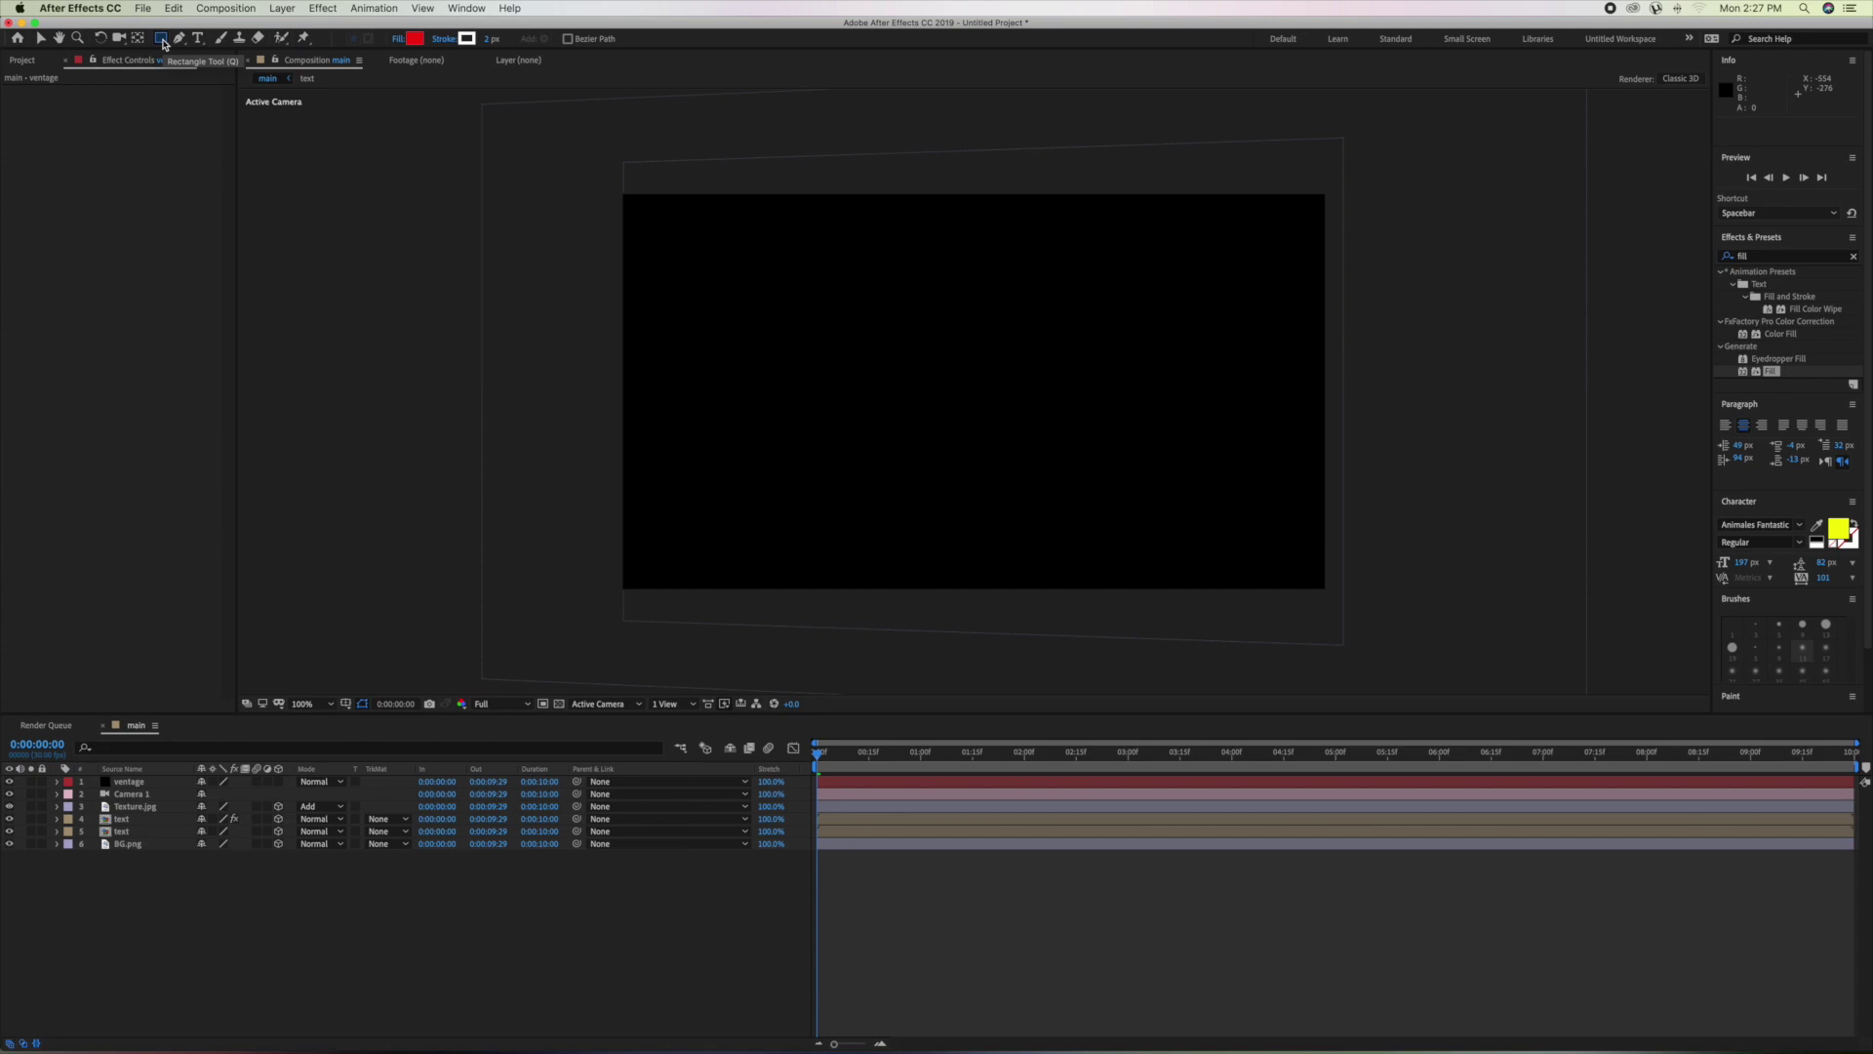
key("q")
key("q")
left_click(162, 40)
double_click(162, 40)
key("v")
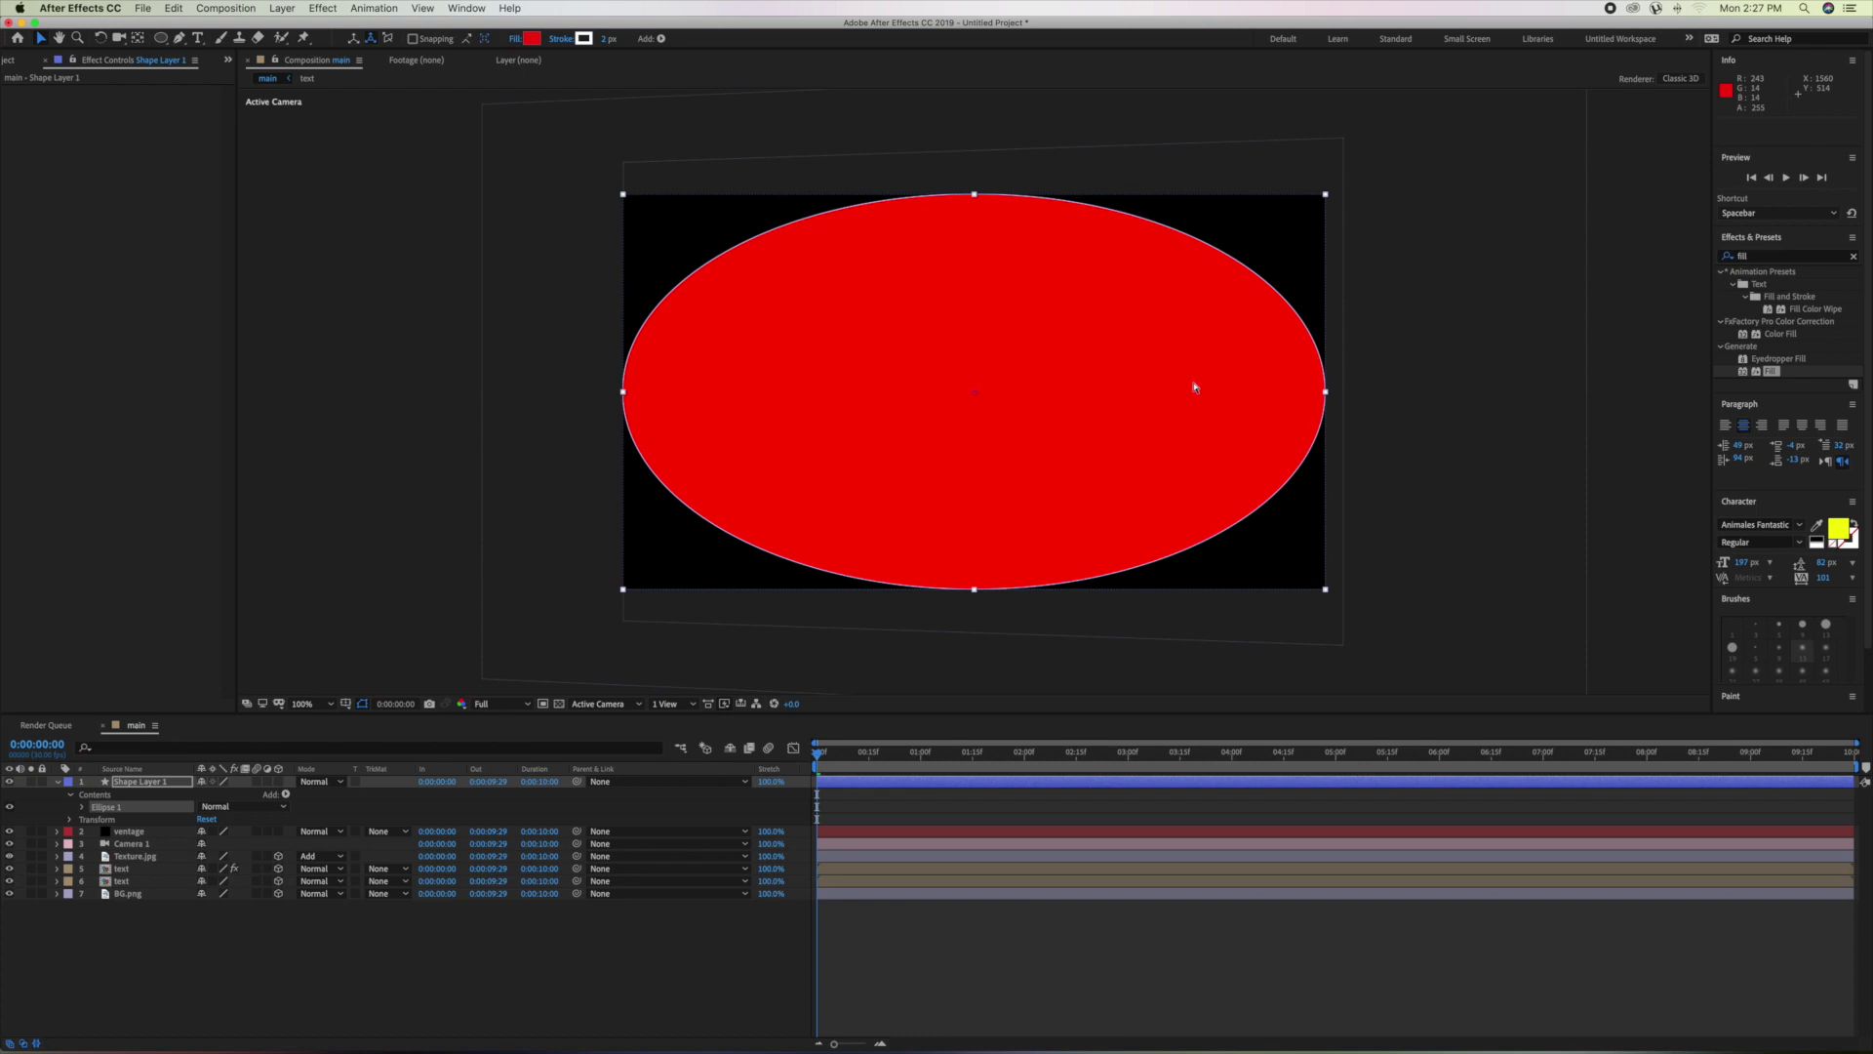
key("ctrl+z")
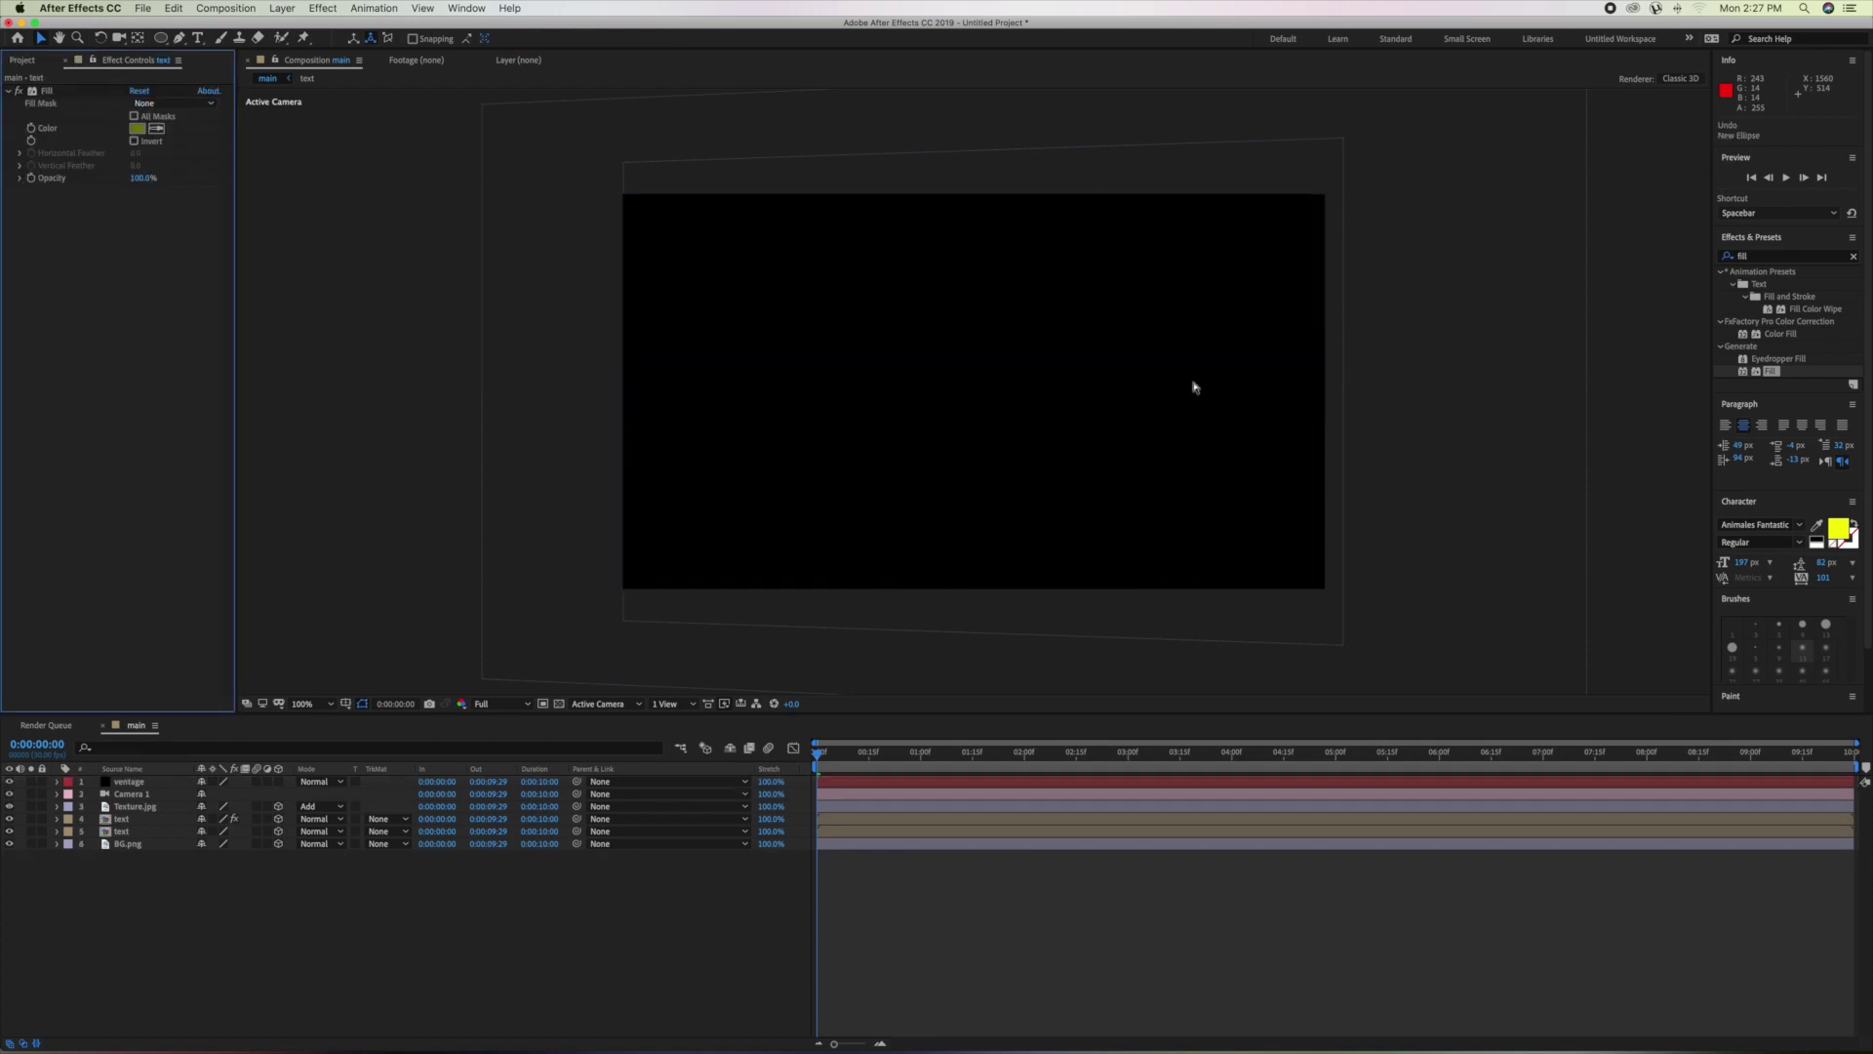
Undo the ventage solid and create a new black solid, Black Solid 1.
key("ctrl+z")
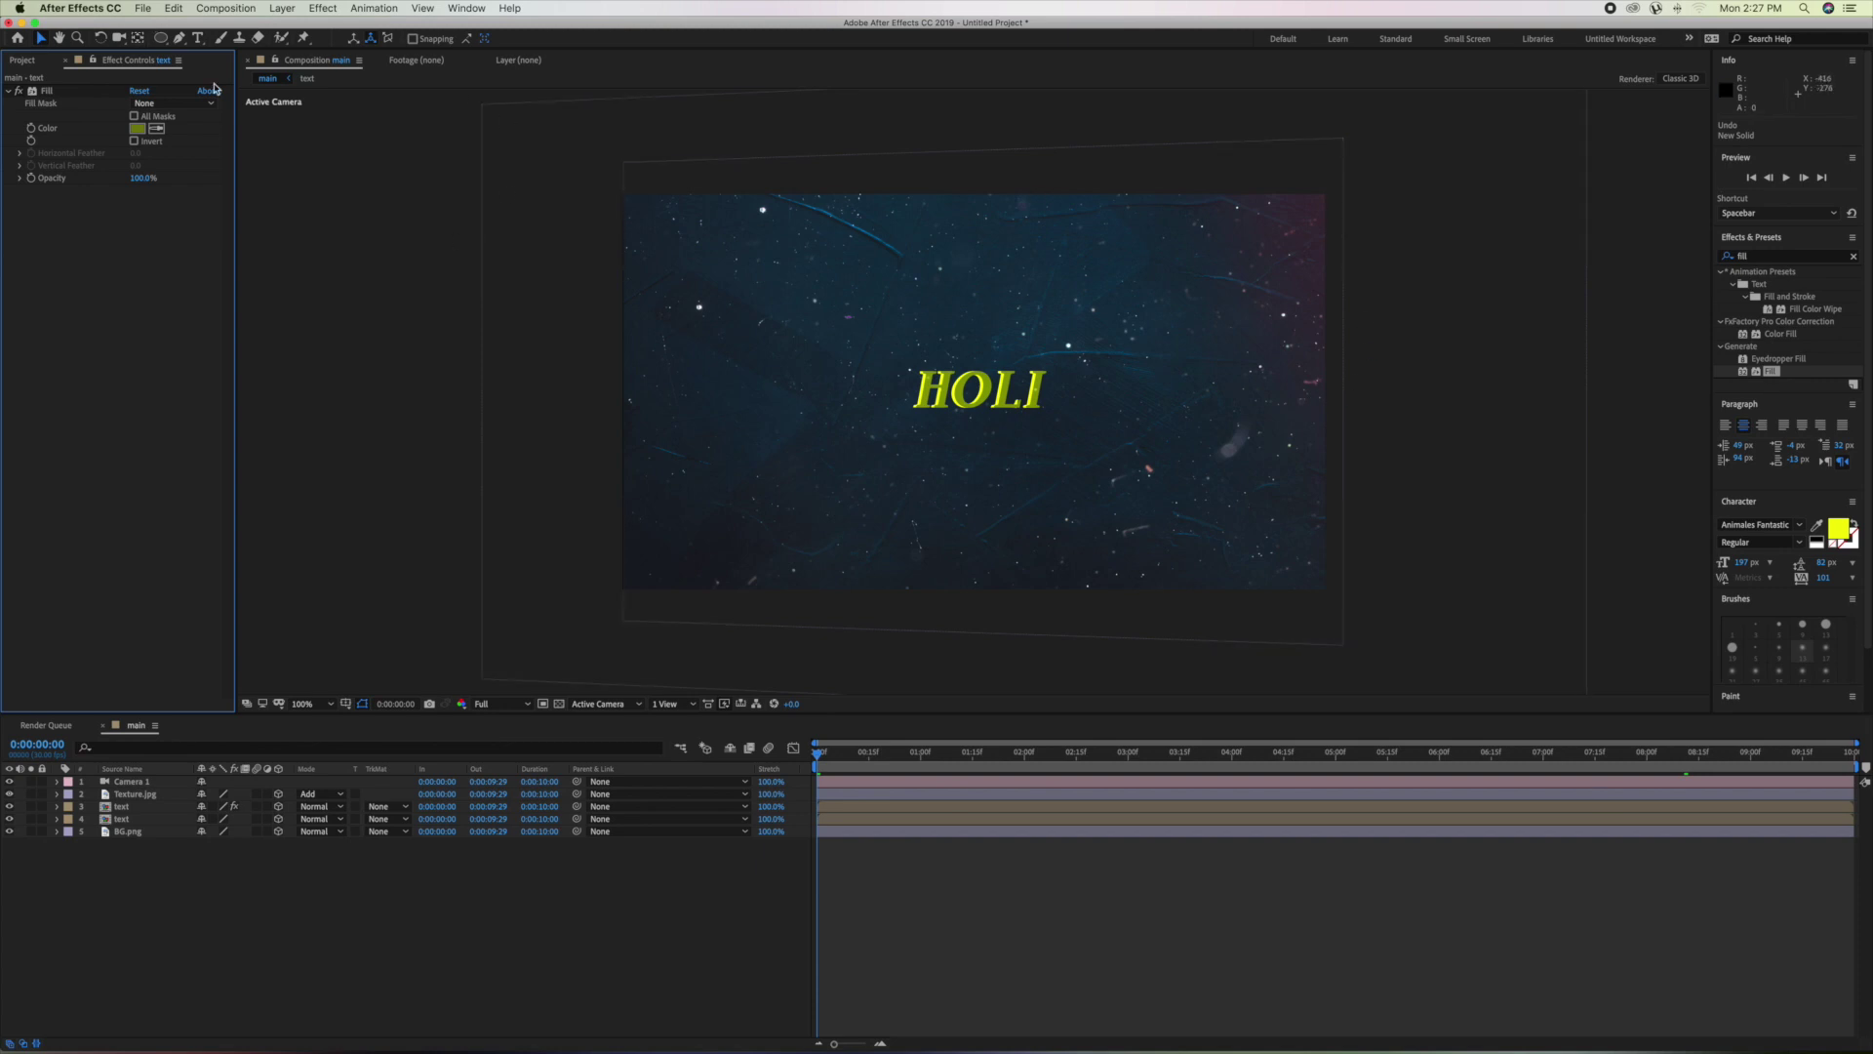
right_click(330, 944)
mouse_move(458, 892)
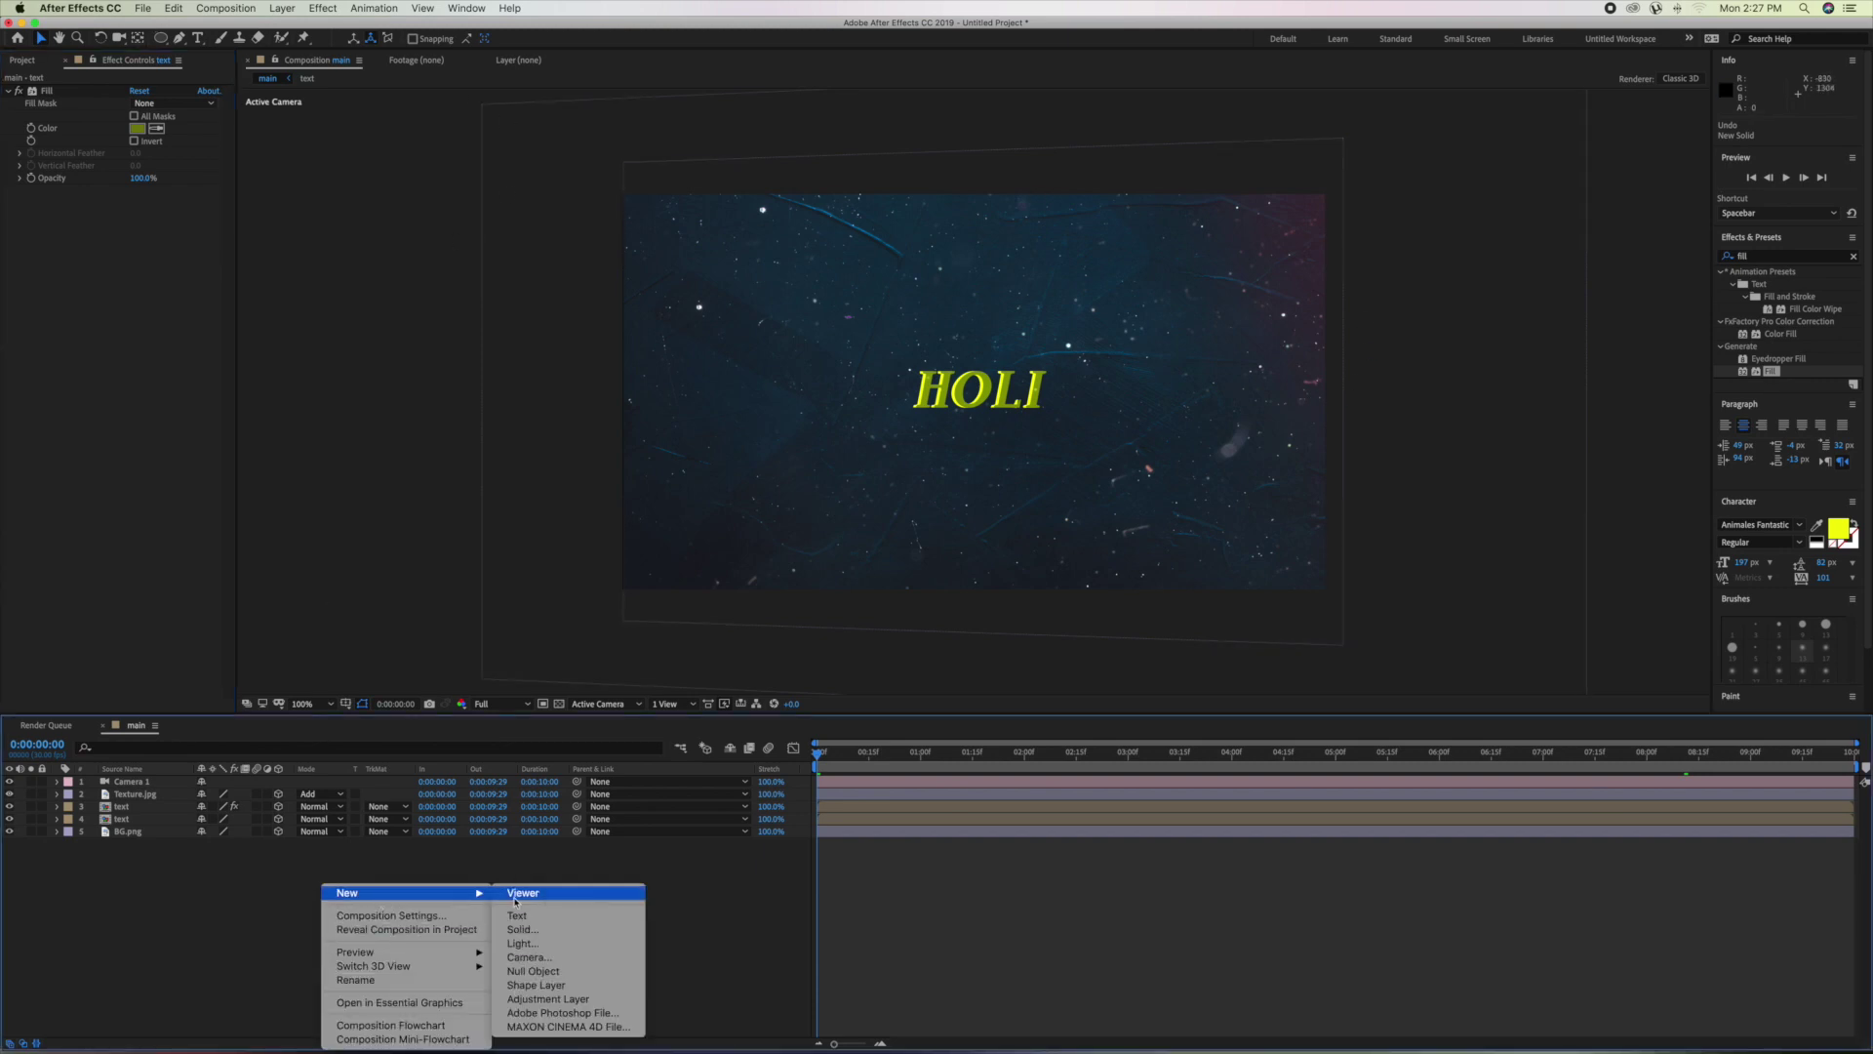
left_click(554, 932)
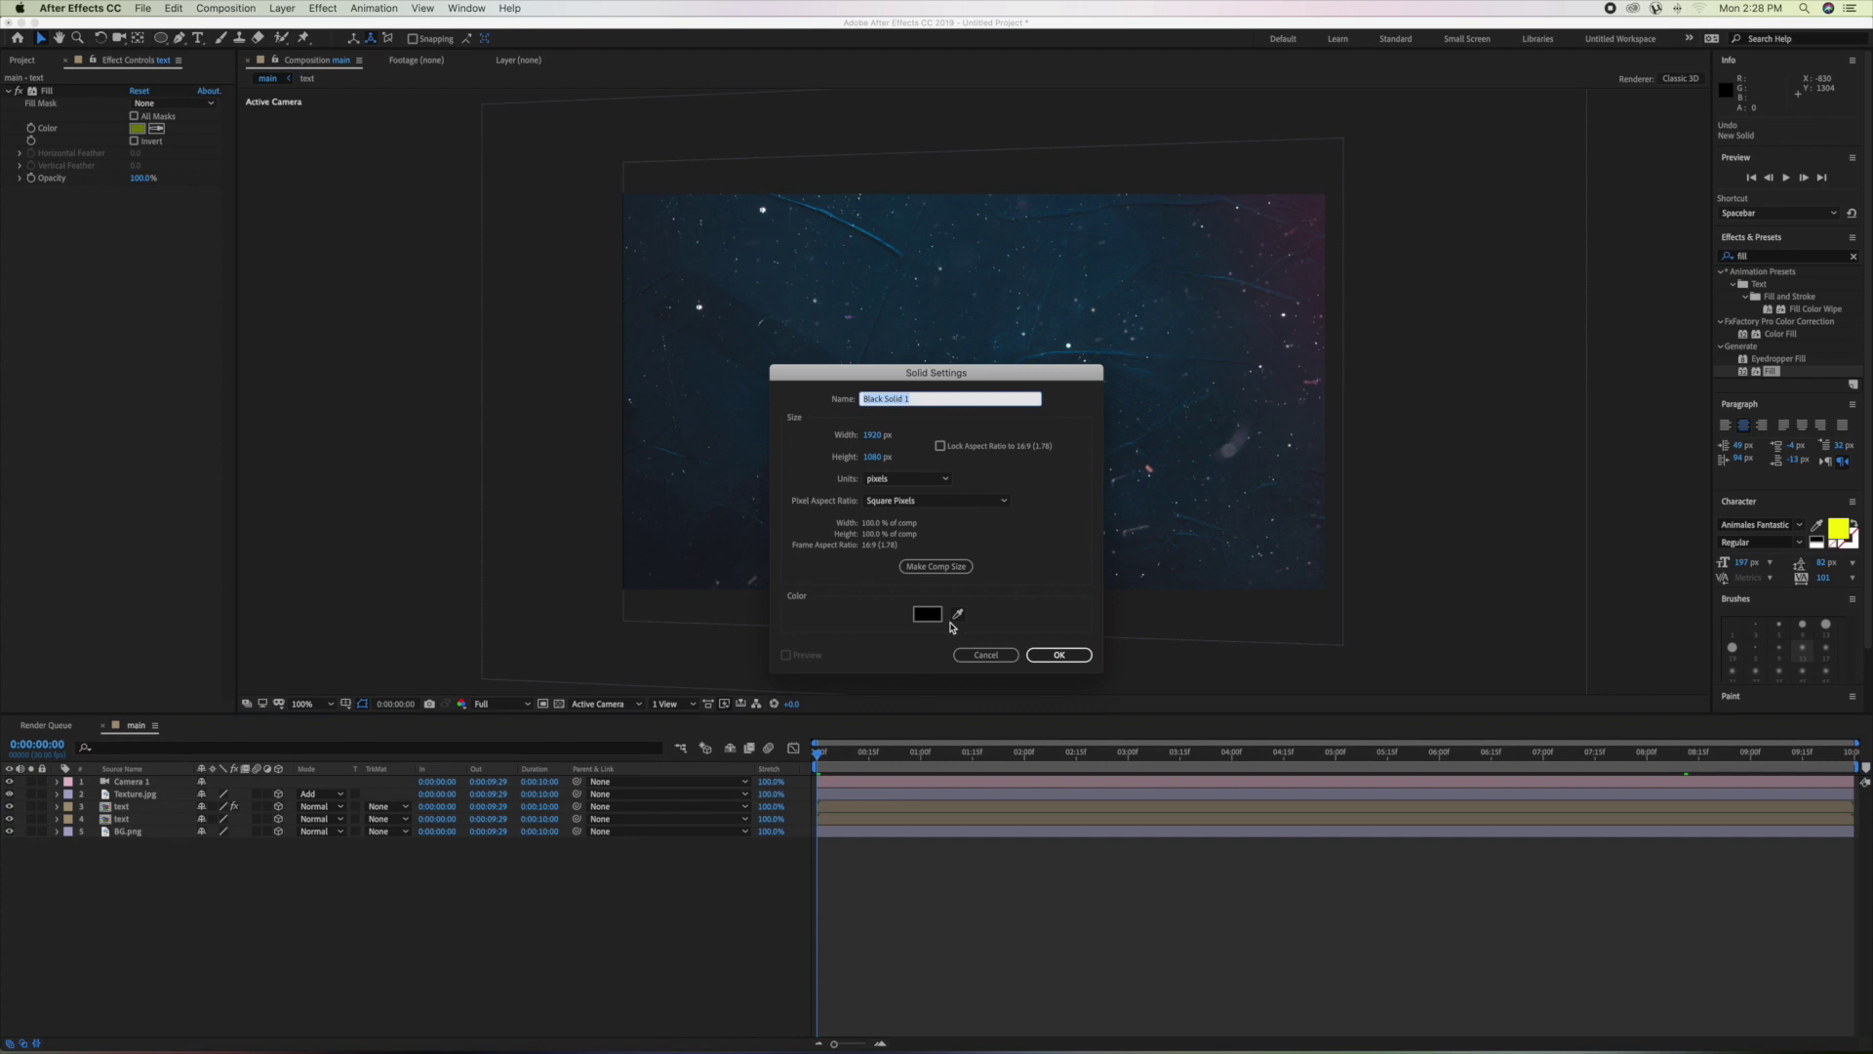
left_click(1057, 655)
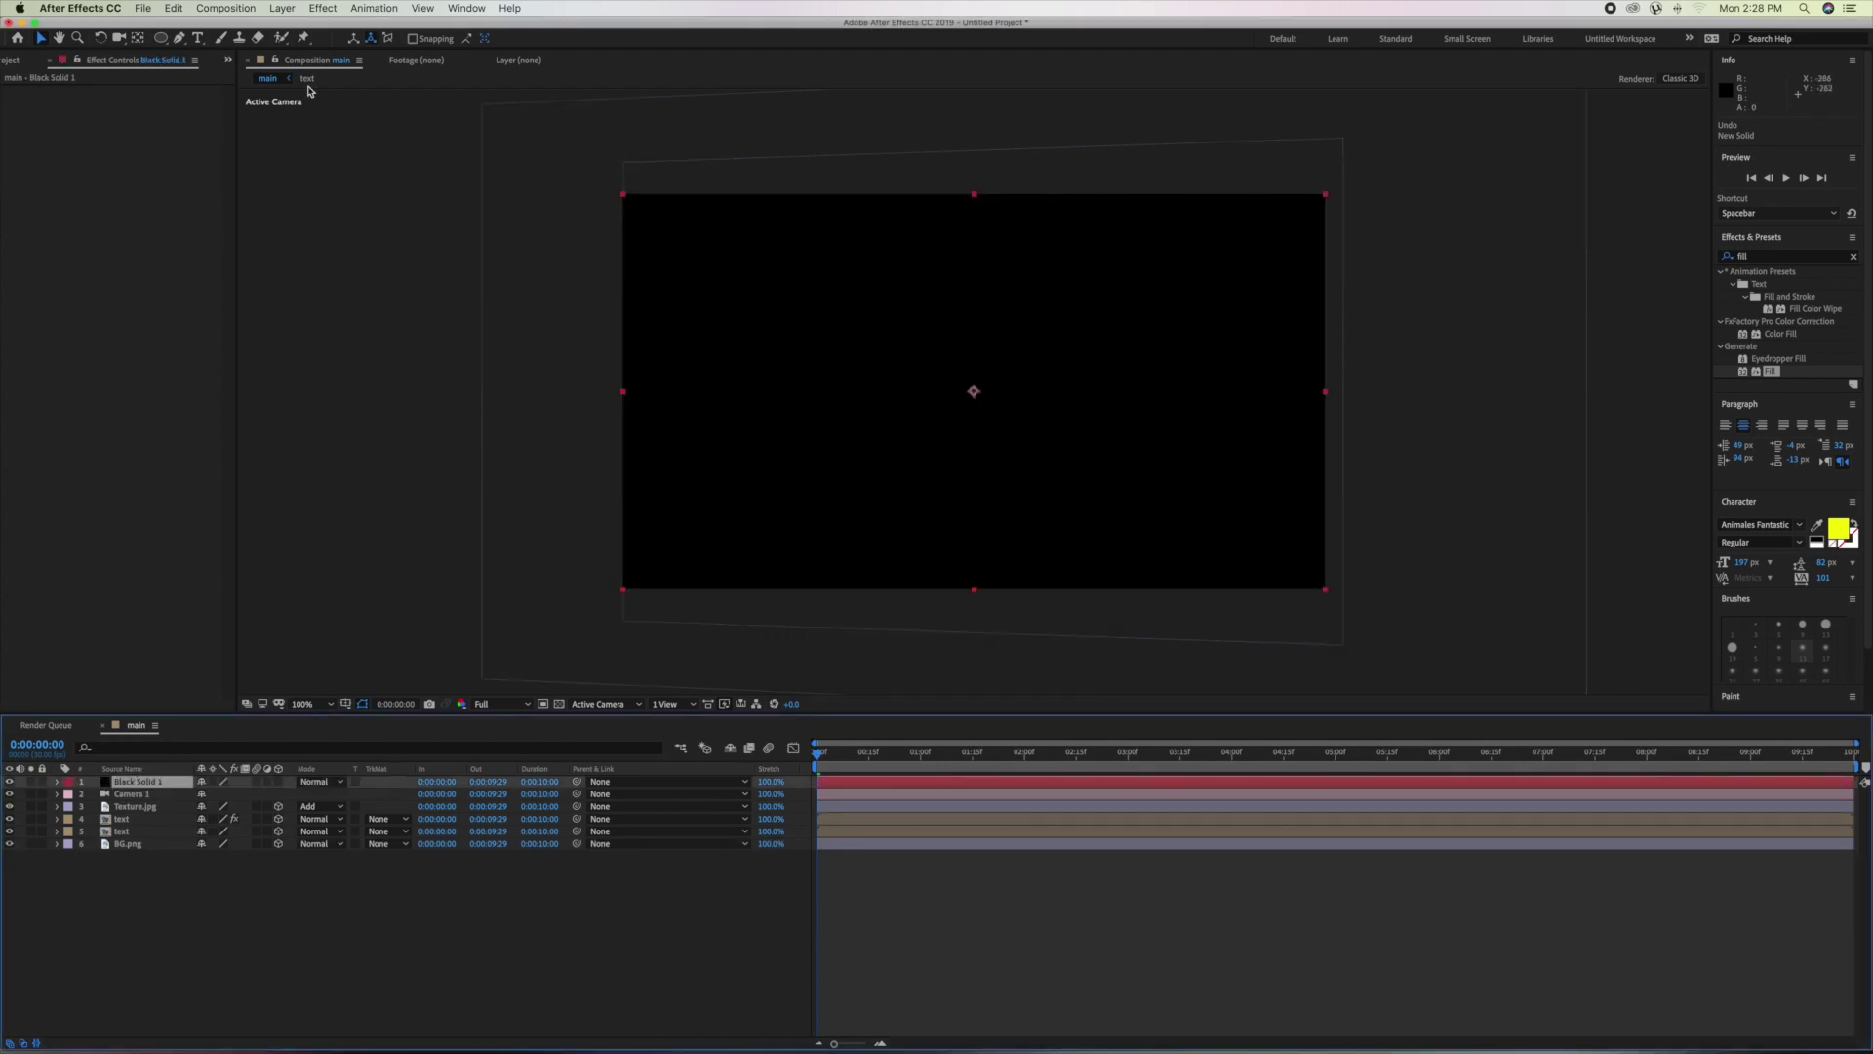
Add an ellipse mask spanning the whole Black Solid 1 layer.
left_click(162, 39)
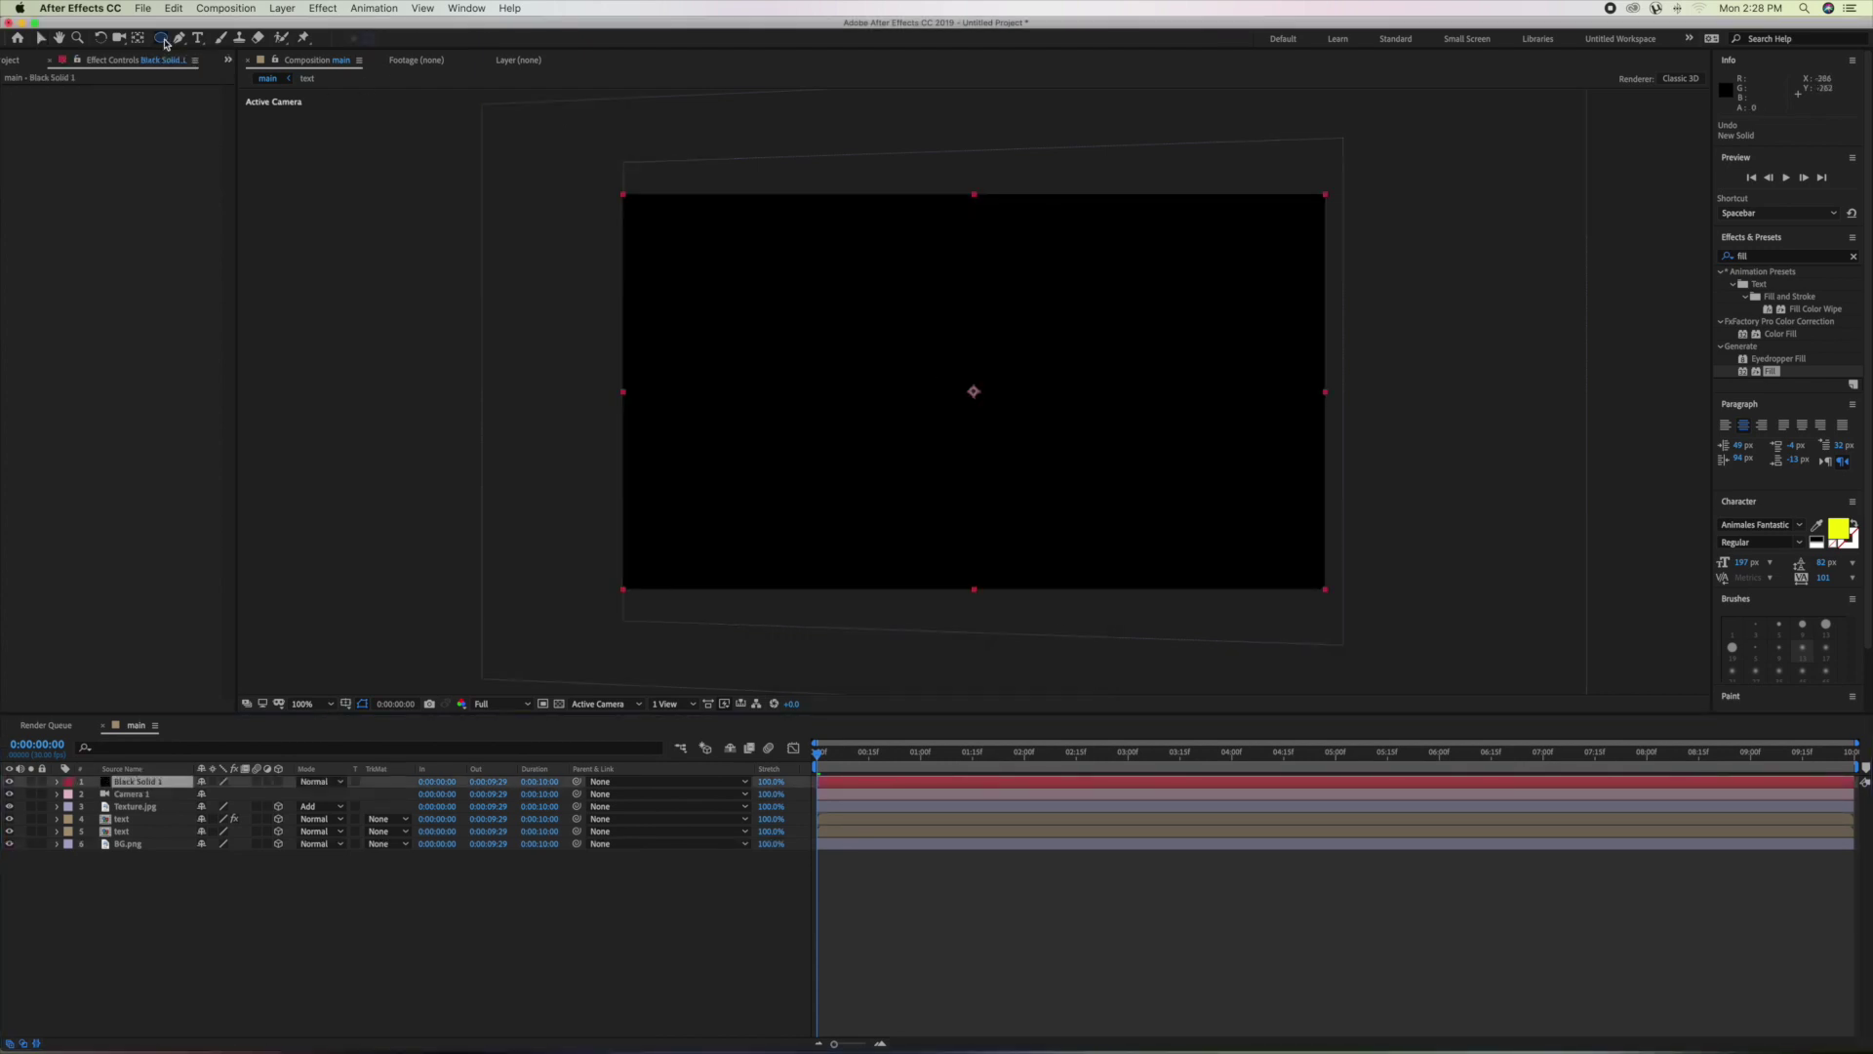
double_click(162, 39)
key("v")
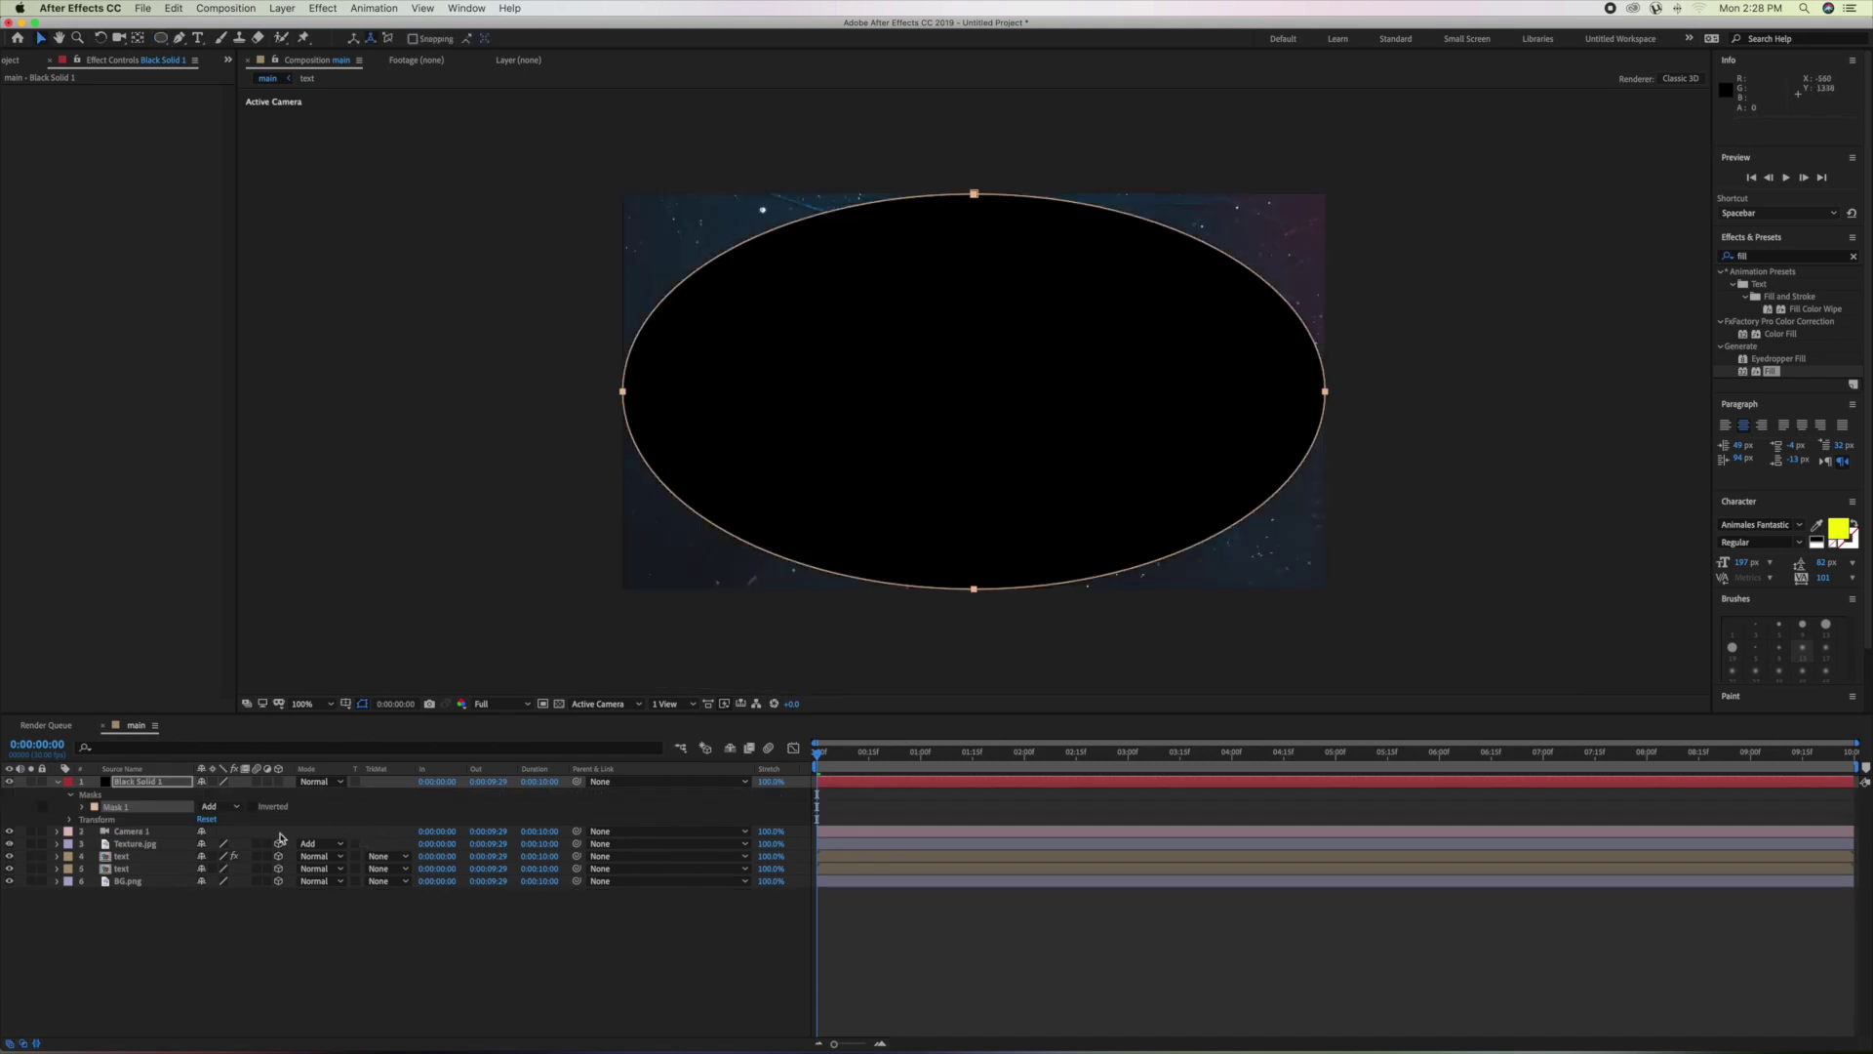
Feather Black Solid 1's Mask 1 to 289 pixels and switch its mode to Subtract.
left_click(82, 808)
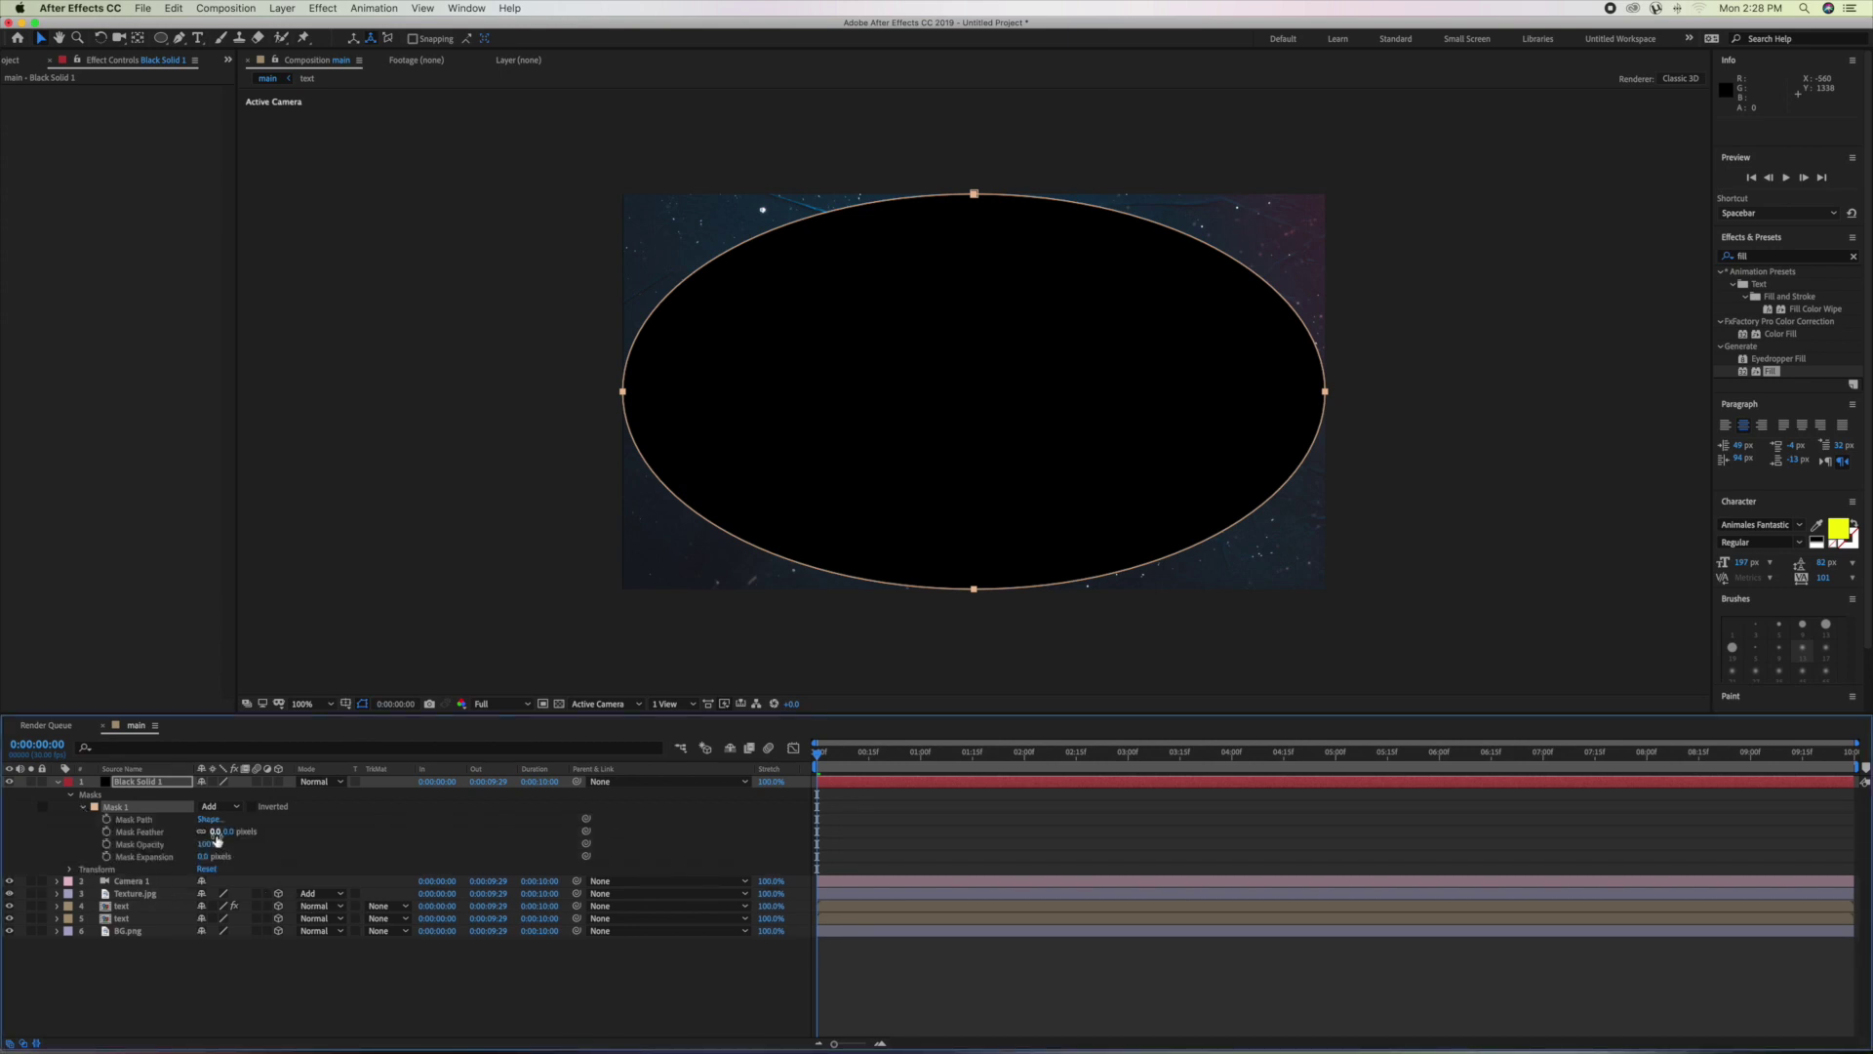
left_click_drag(219, 834, 585, 832)
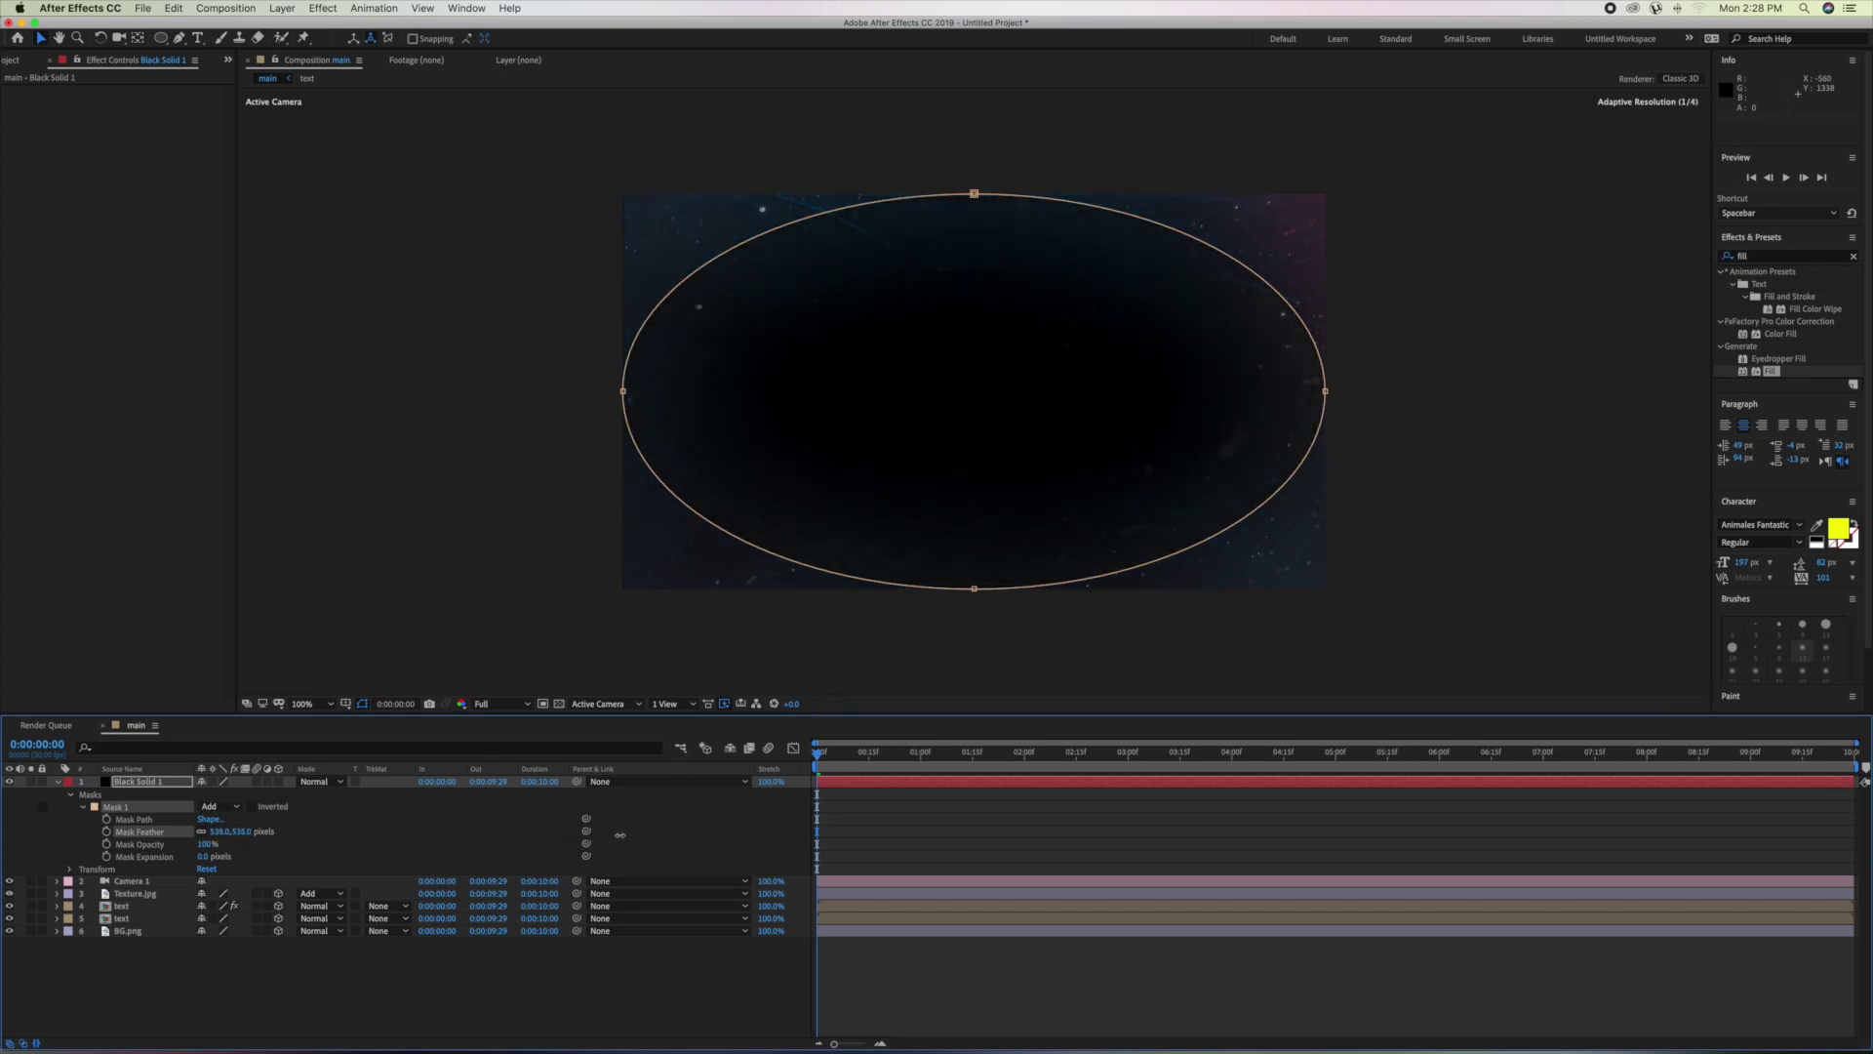
mouse_move(841, 828)
left_mouse_down()
mouse_move(81, 837)
mouse_move(227, 832)
left_mouse_up()
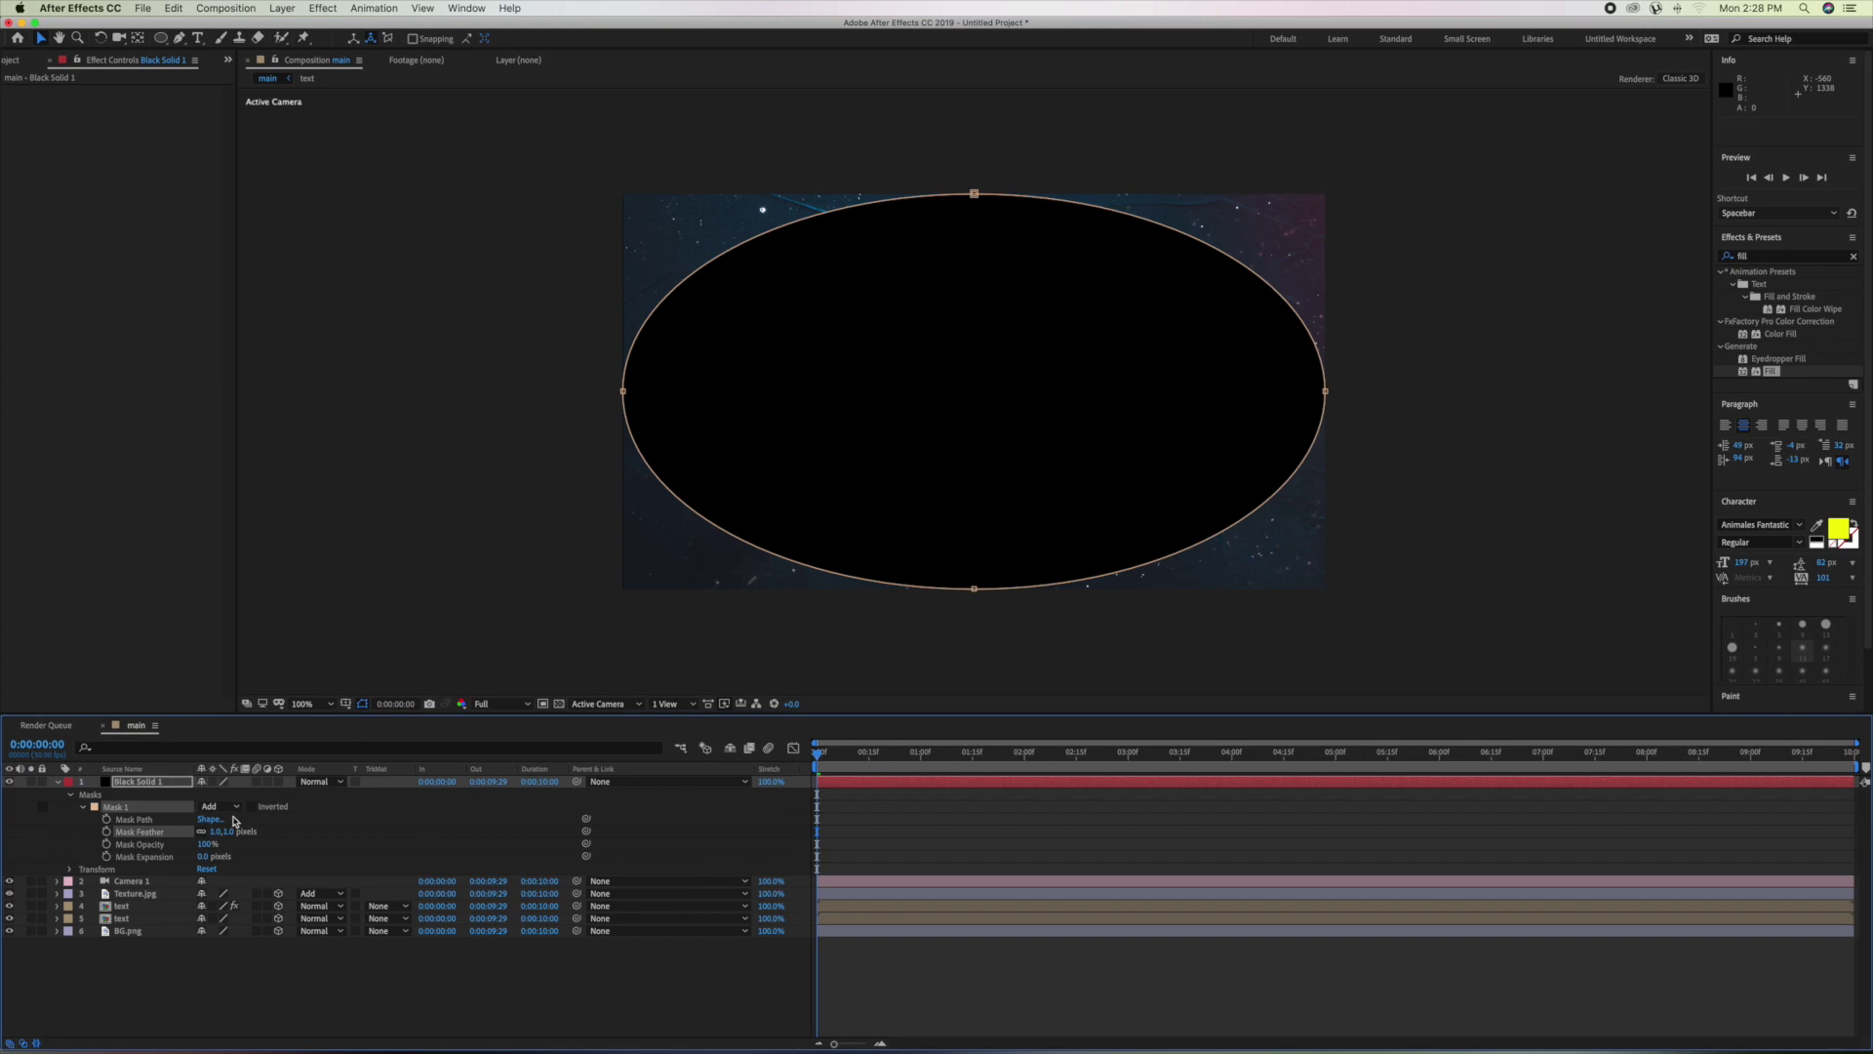
left_click_drag(222, 832, 226, 833)
left_click_drag(214, 831, 429, 835)
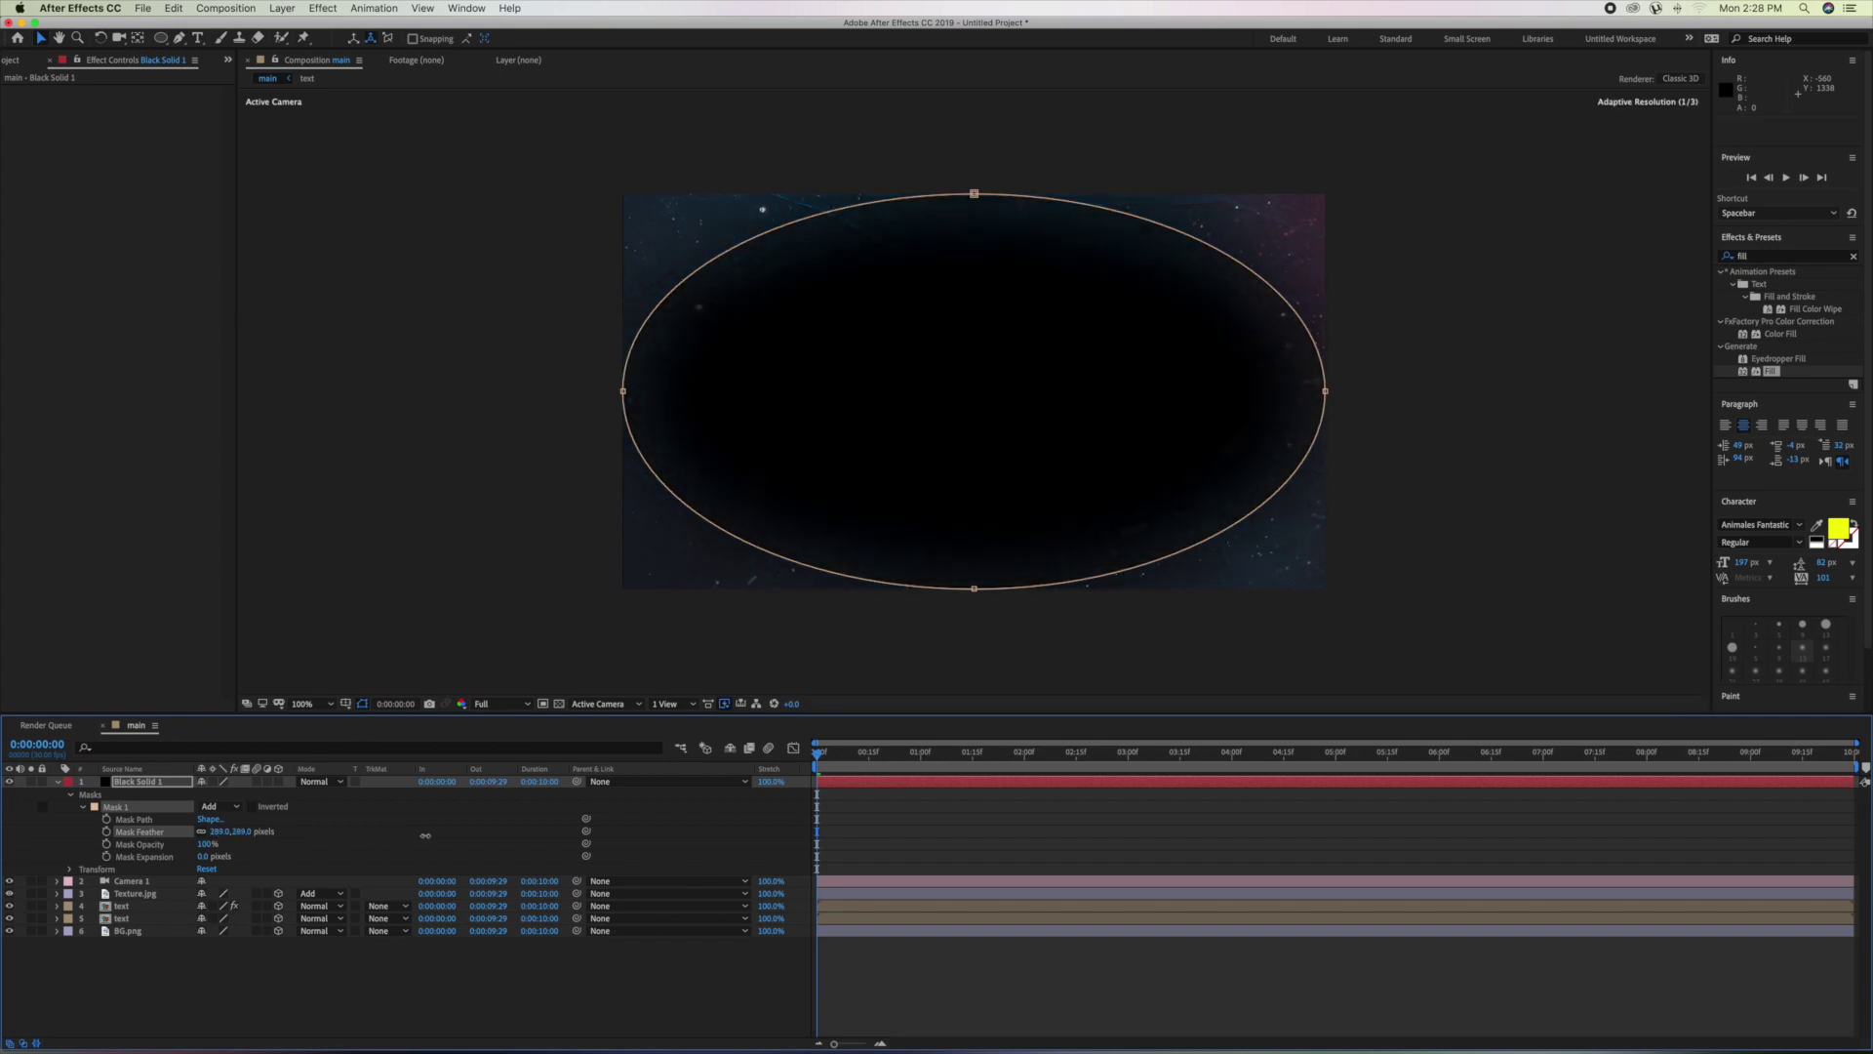
left_click(235, 811)
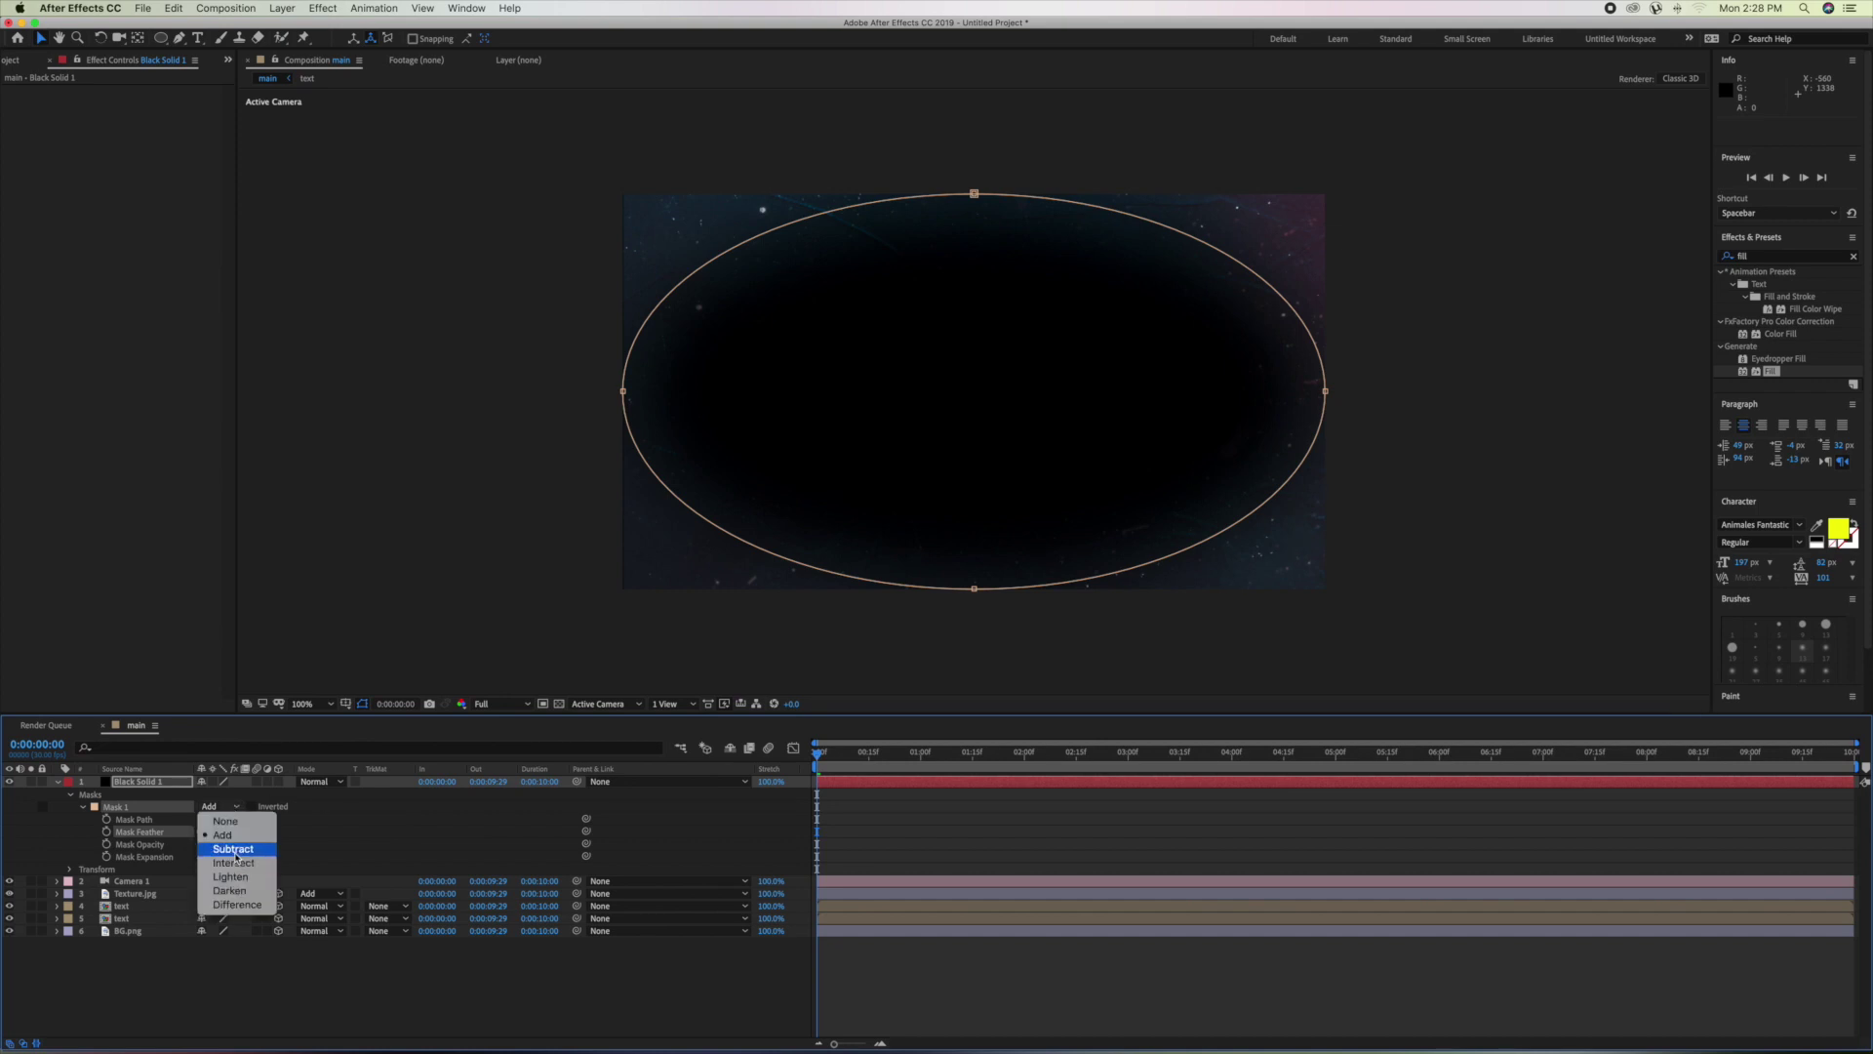
left_click(235, 854)
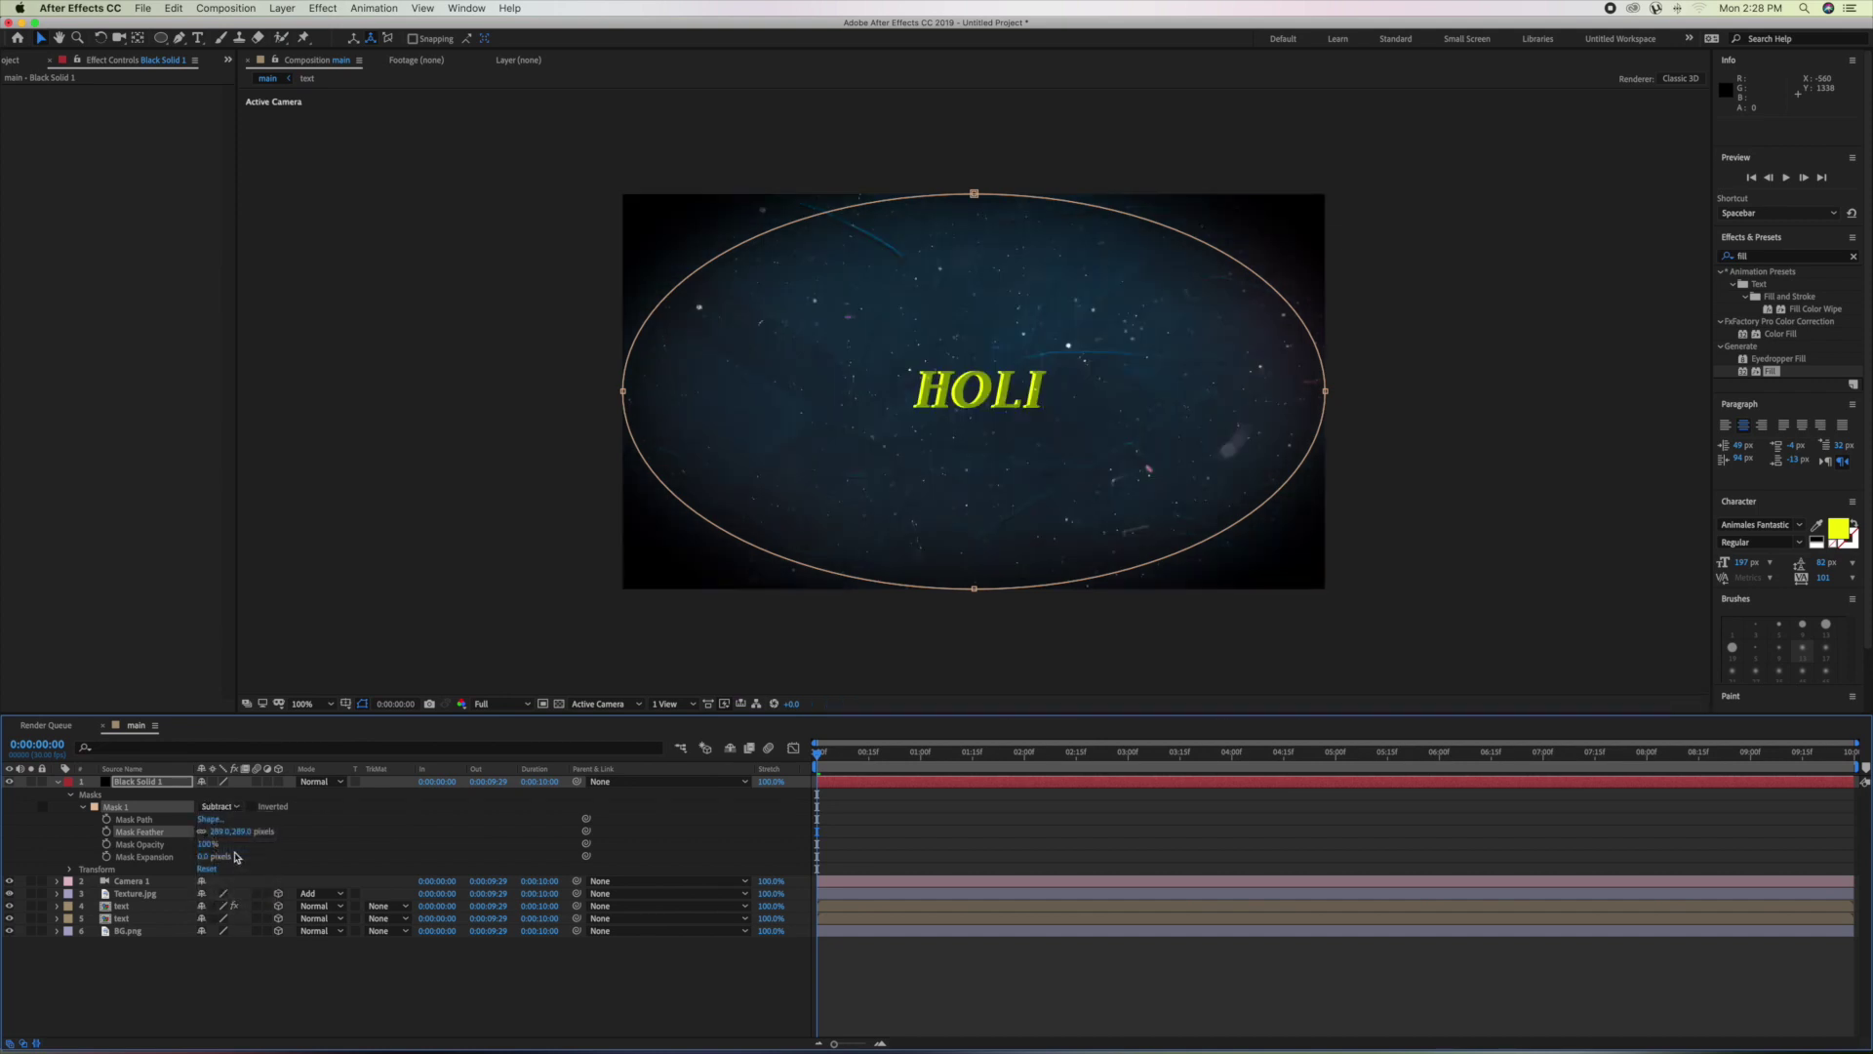
left_click(442, 1009)
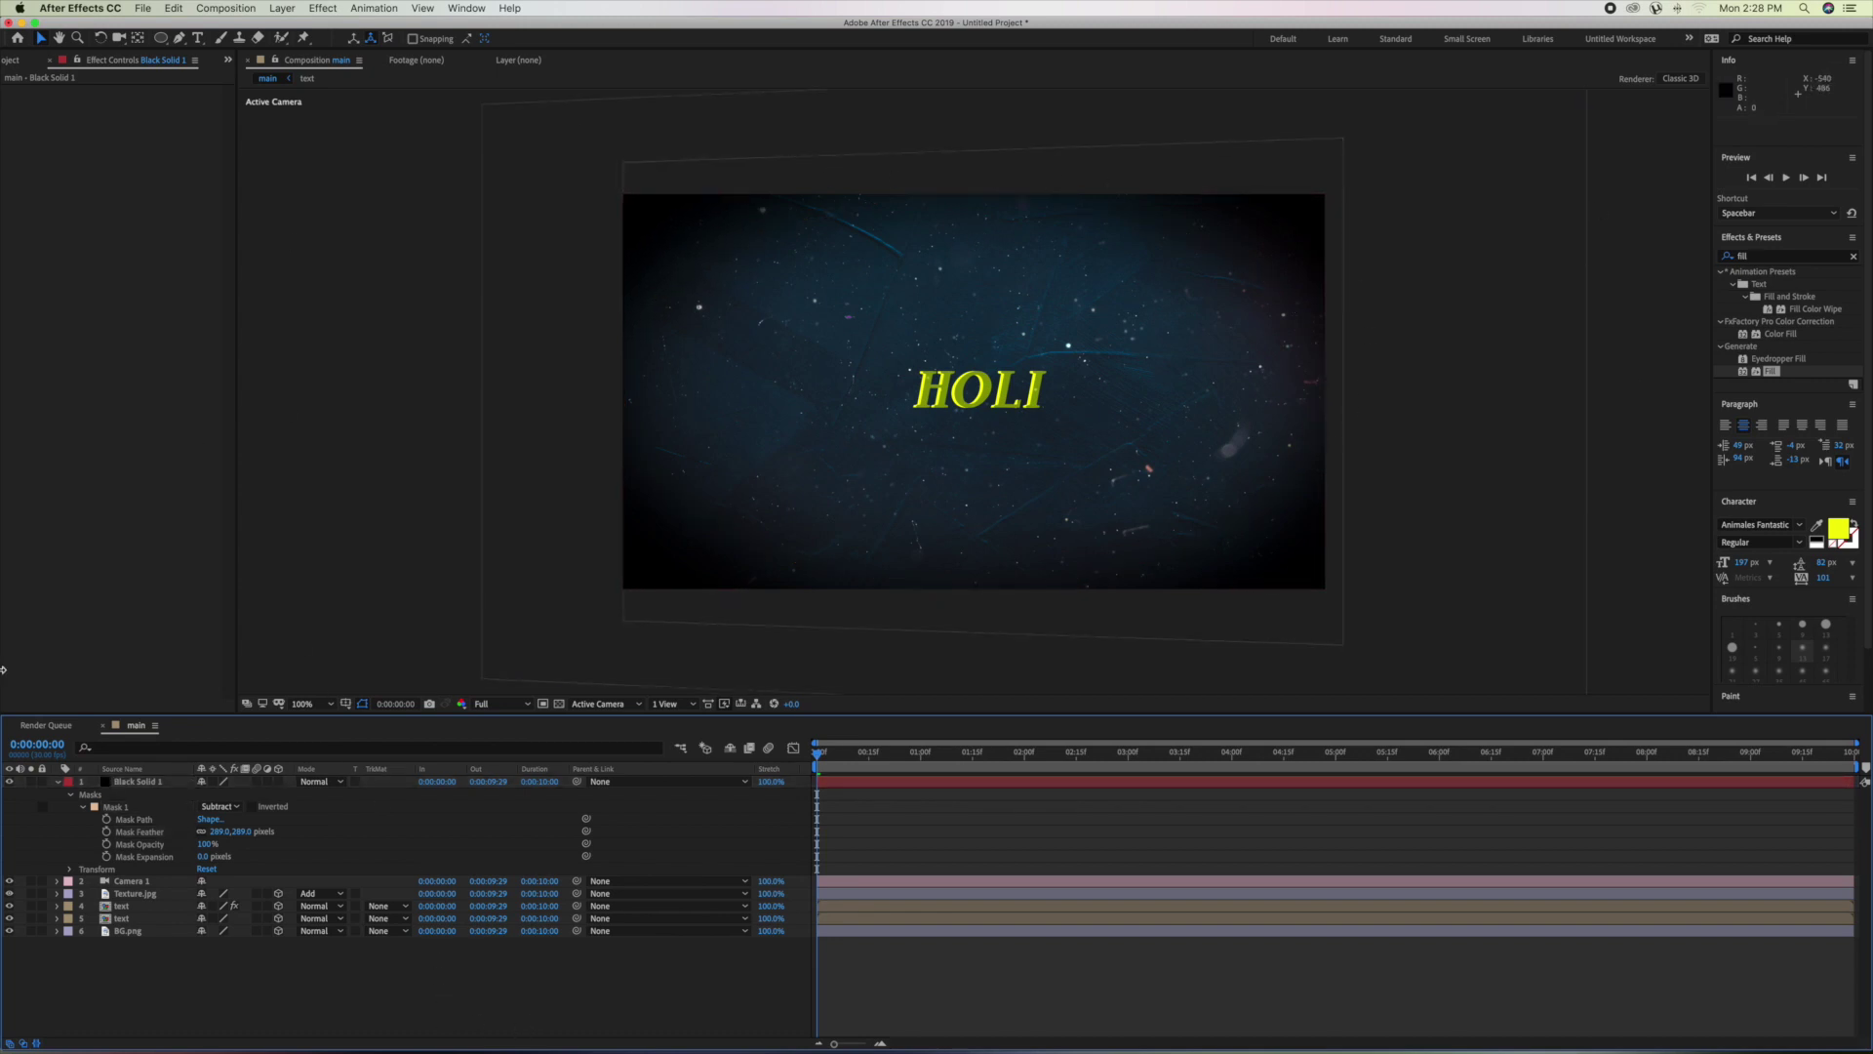
Move Black Solid 1 below Texture.jpg, directly above the two text layers.
left_click(58, 782)
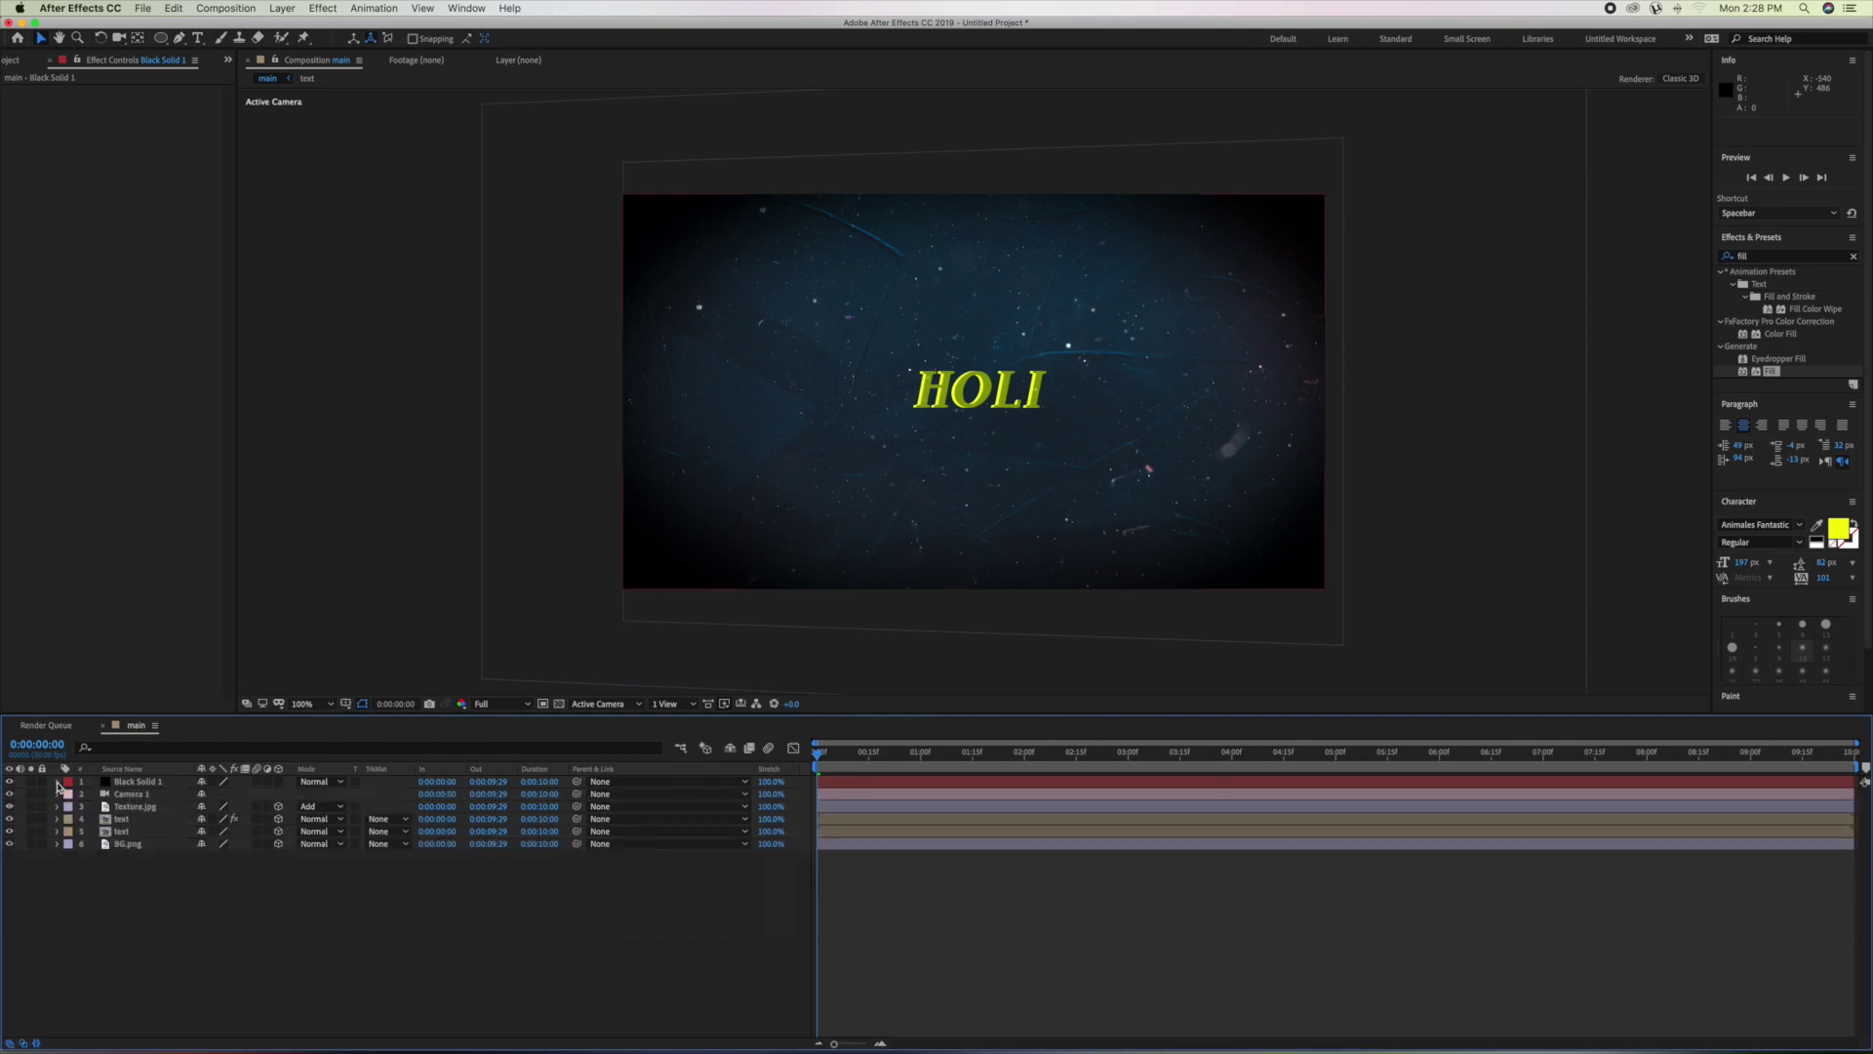
left_click(138, 784)
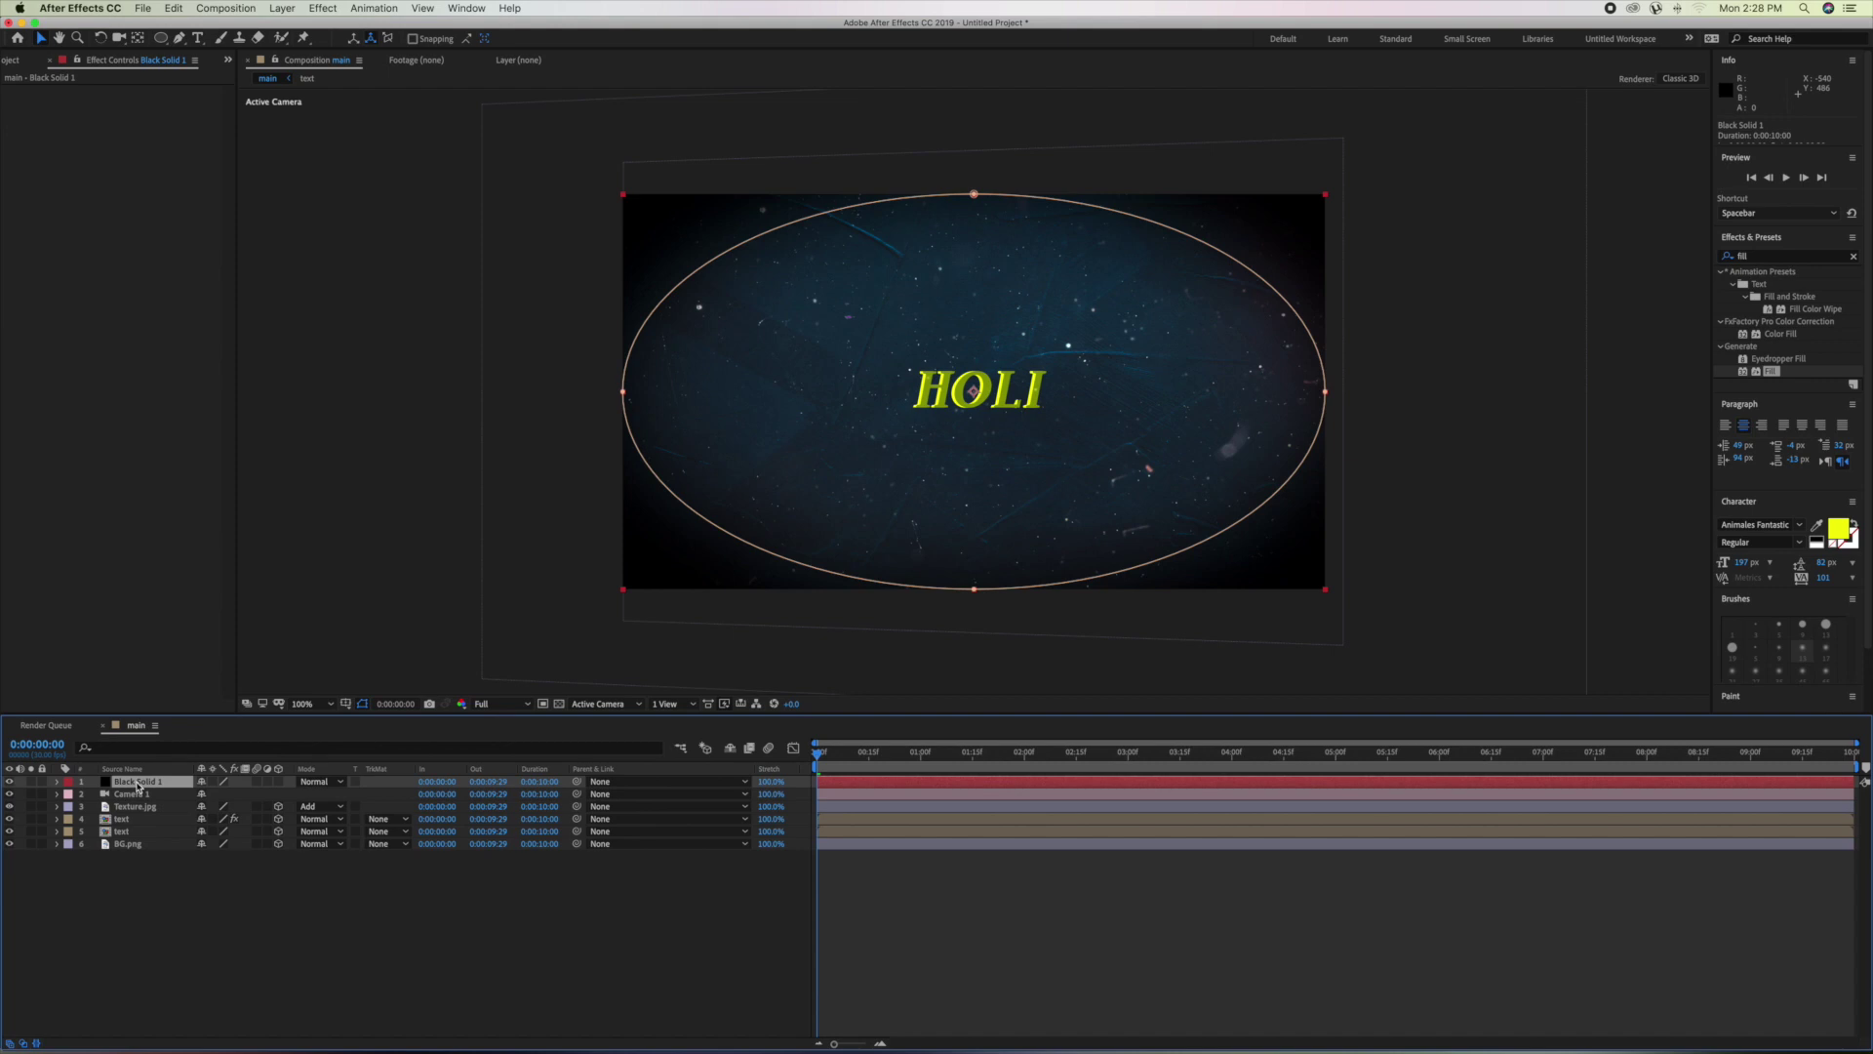
left_click_drag(138, 786, 138, 819)
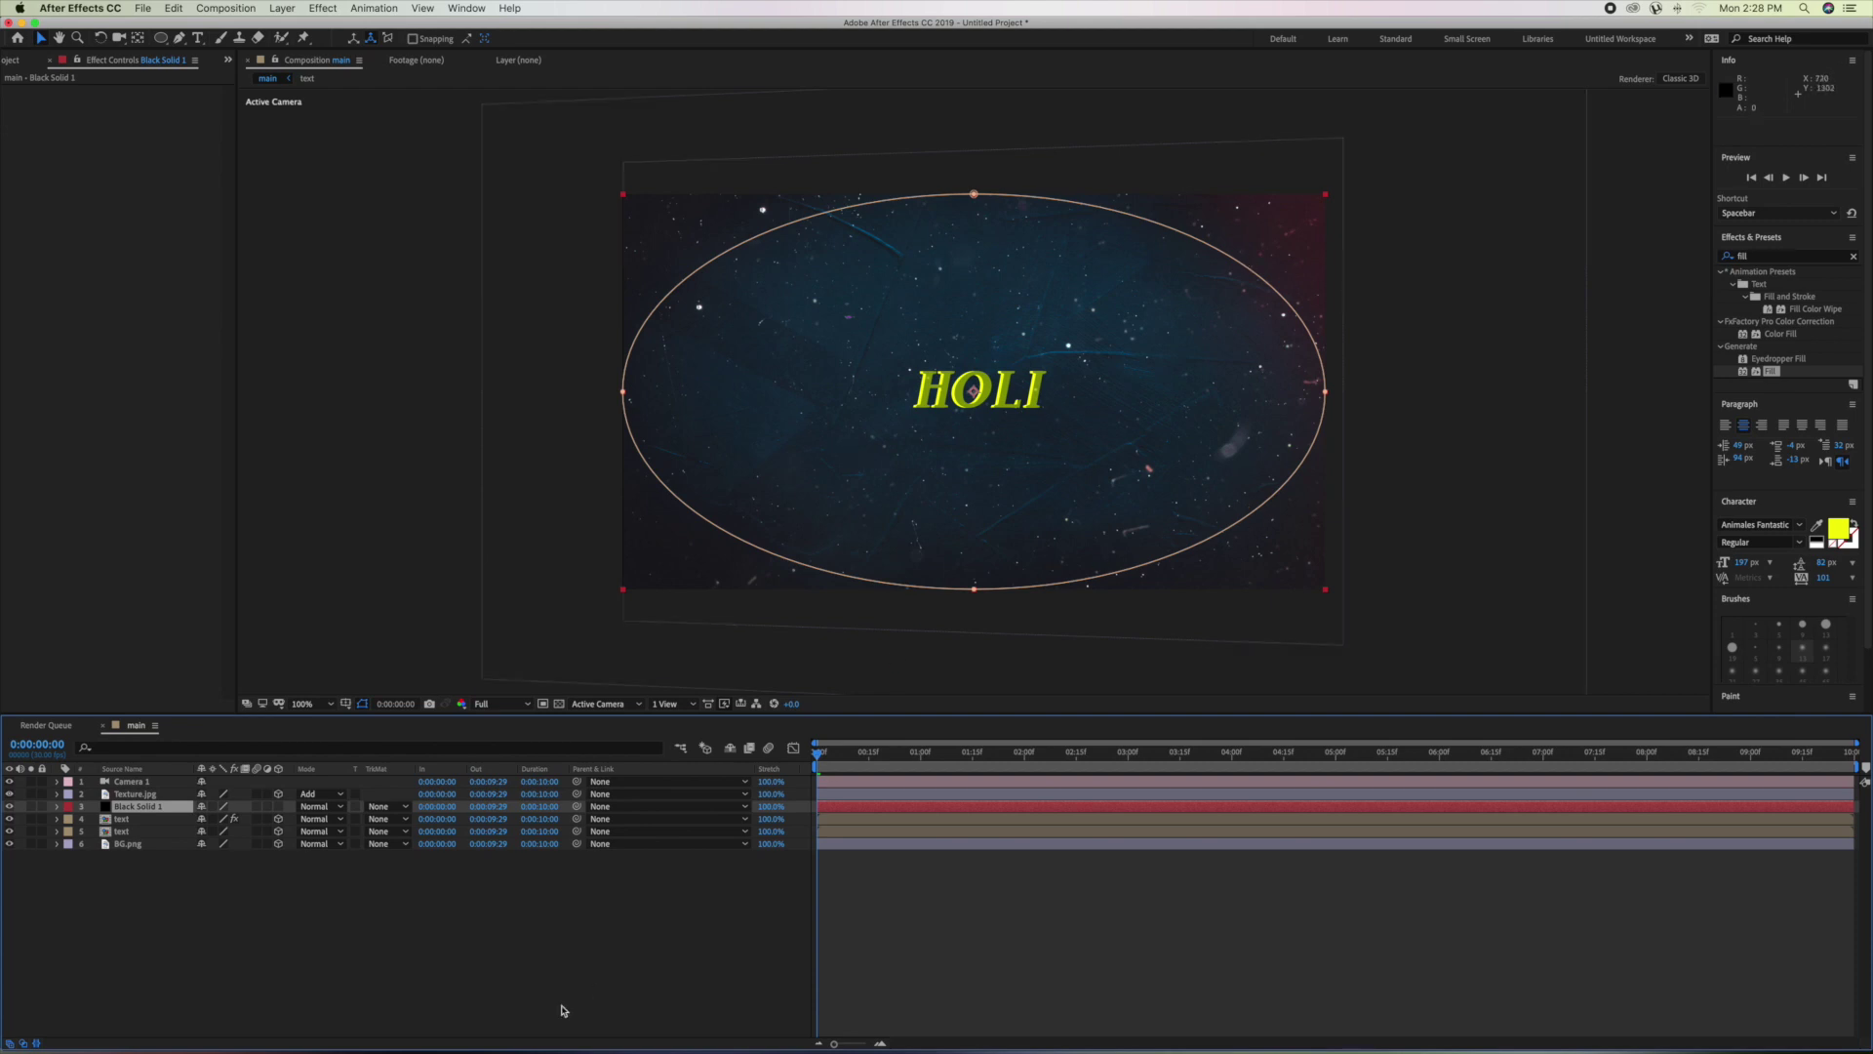
left_click(512, 1020)
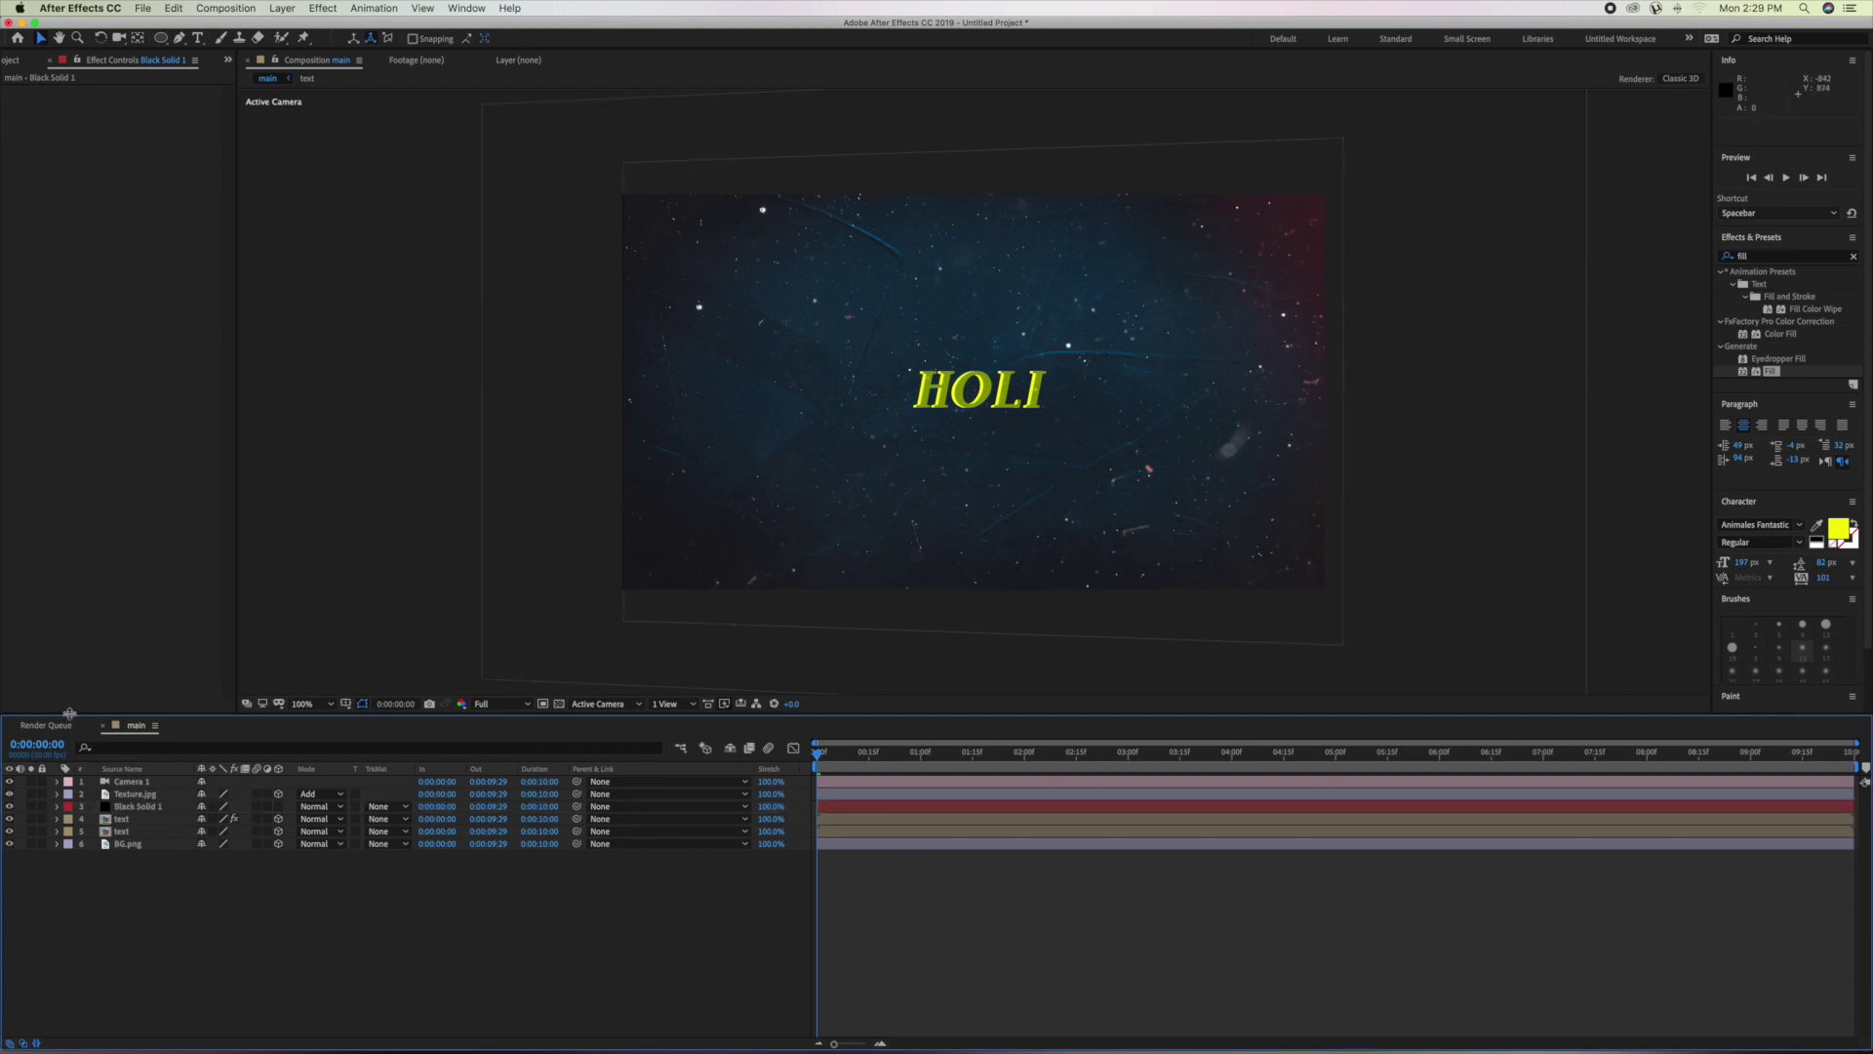
Create a new black solid layer named 'film bar'.
right_click(138, 912)
mouse_move(176, 894)
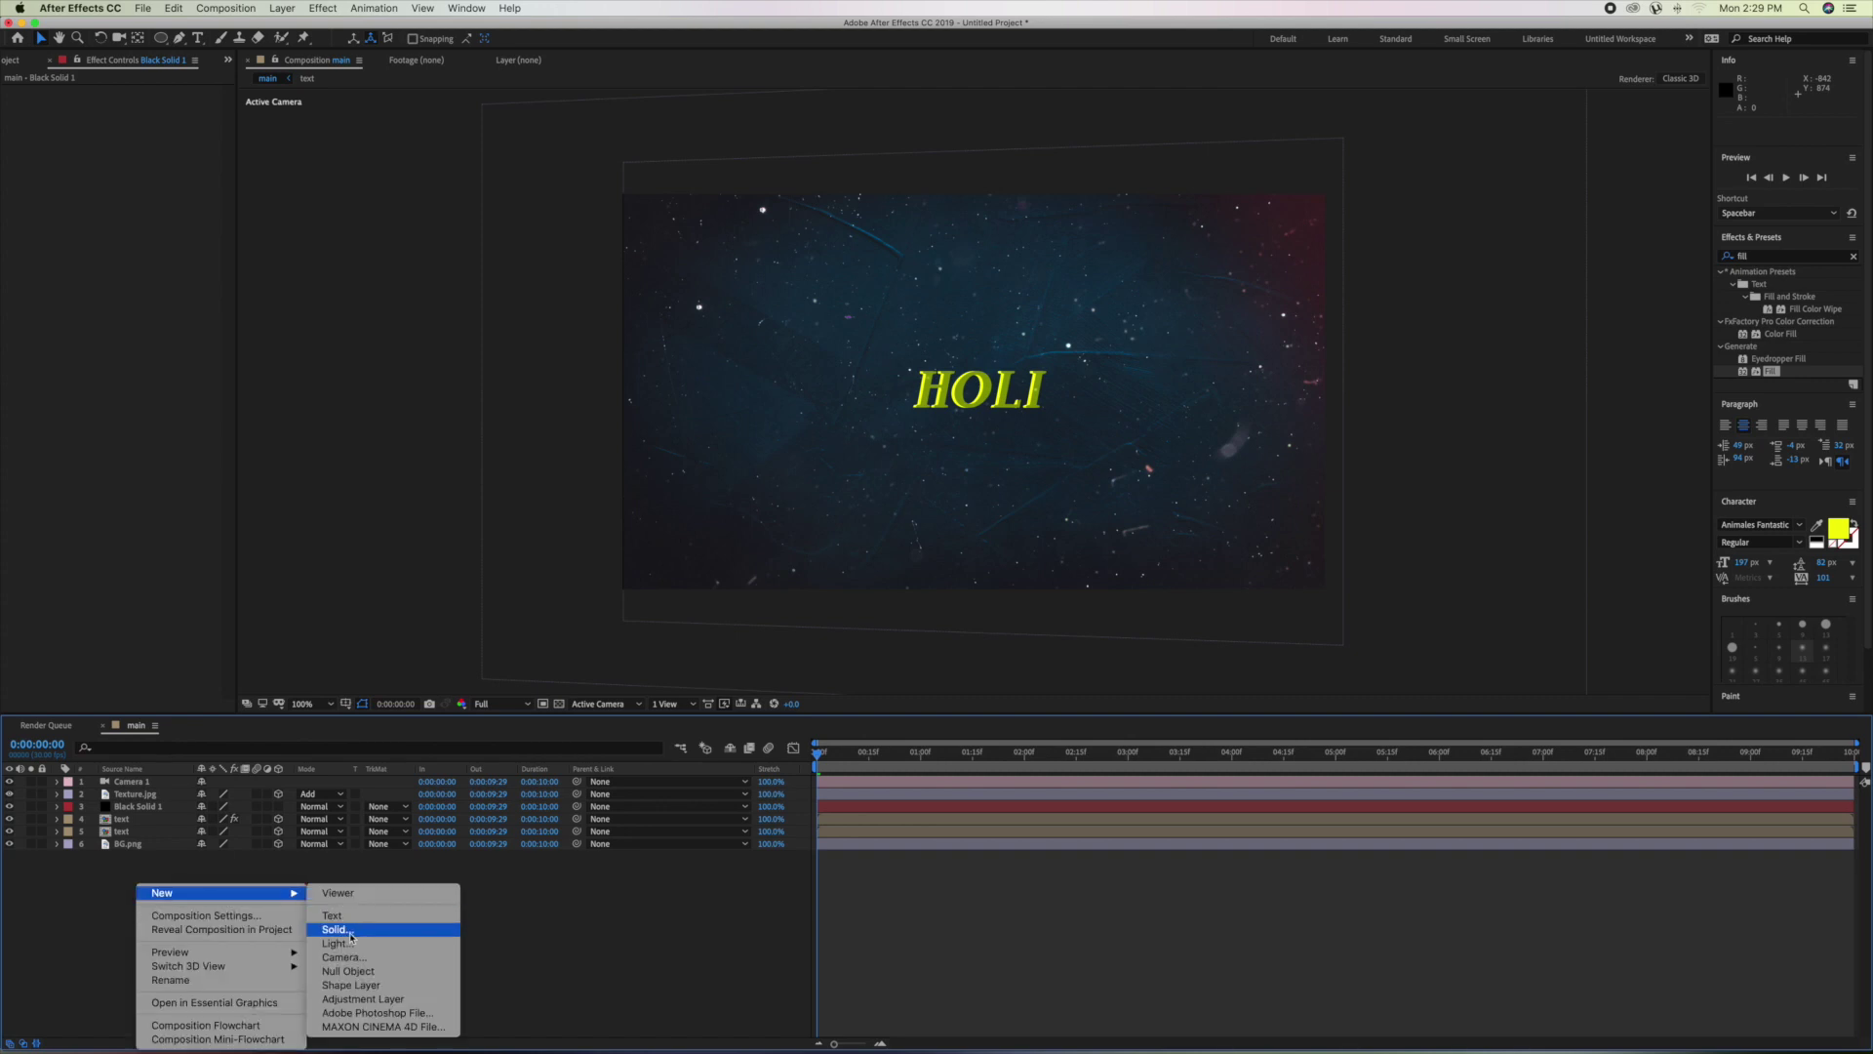
left_click(351, 934)
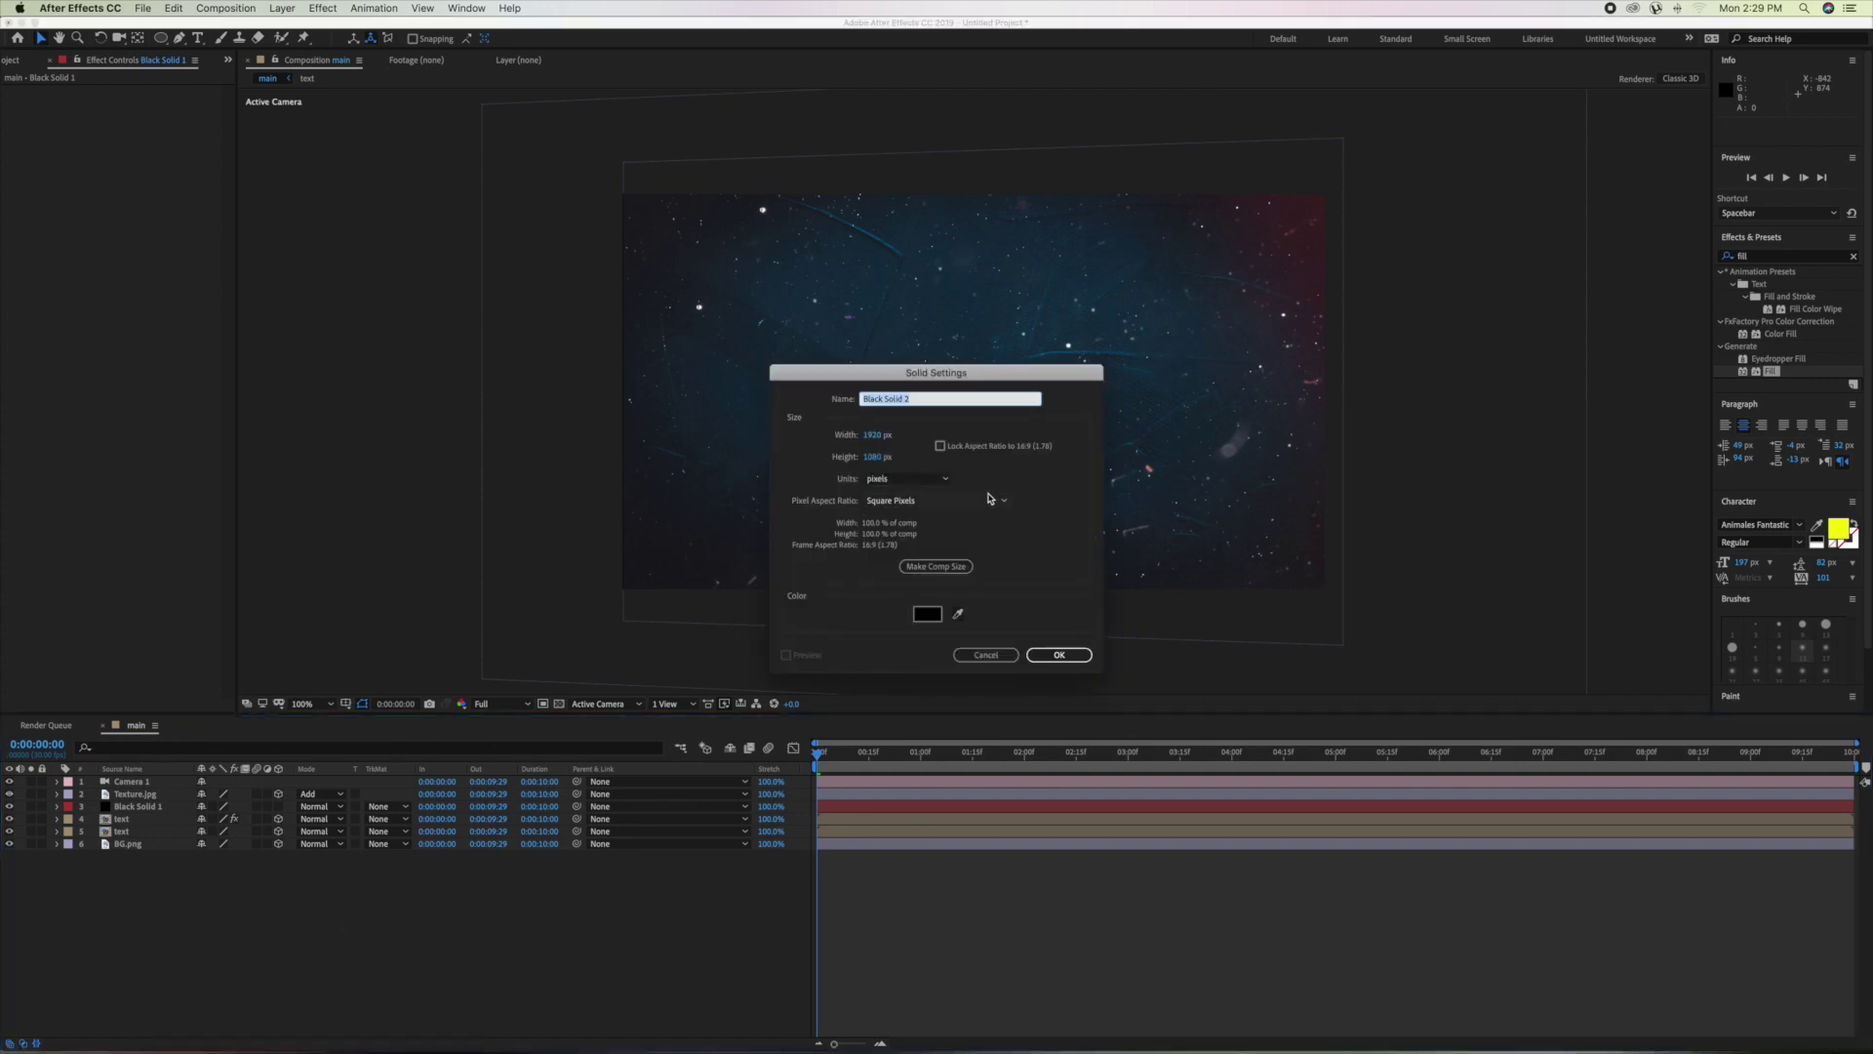
type("film bar")
left_click(1063, 655)
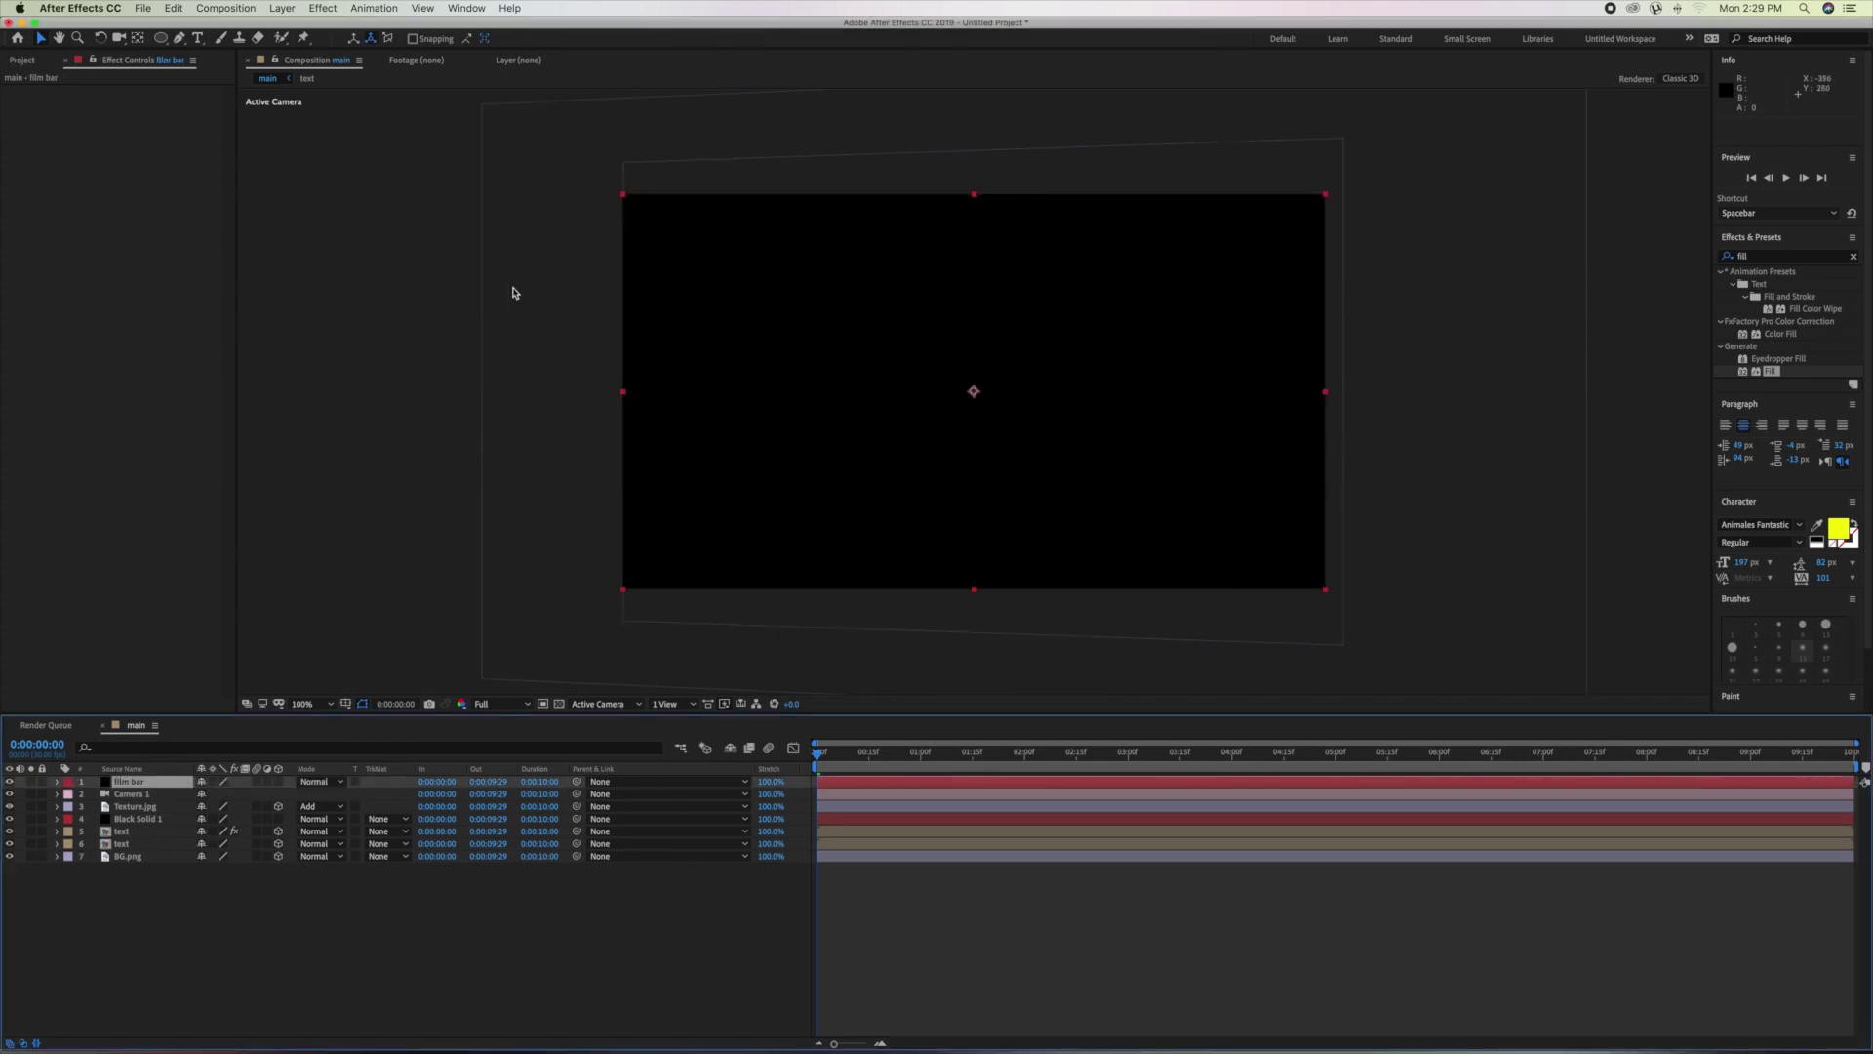
Give film bar a full-frame rectangle mask and set Mask 1 to Inverted.
left_click(162, 39)
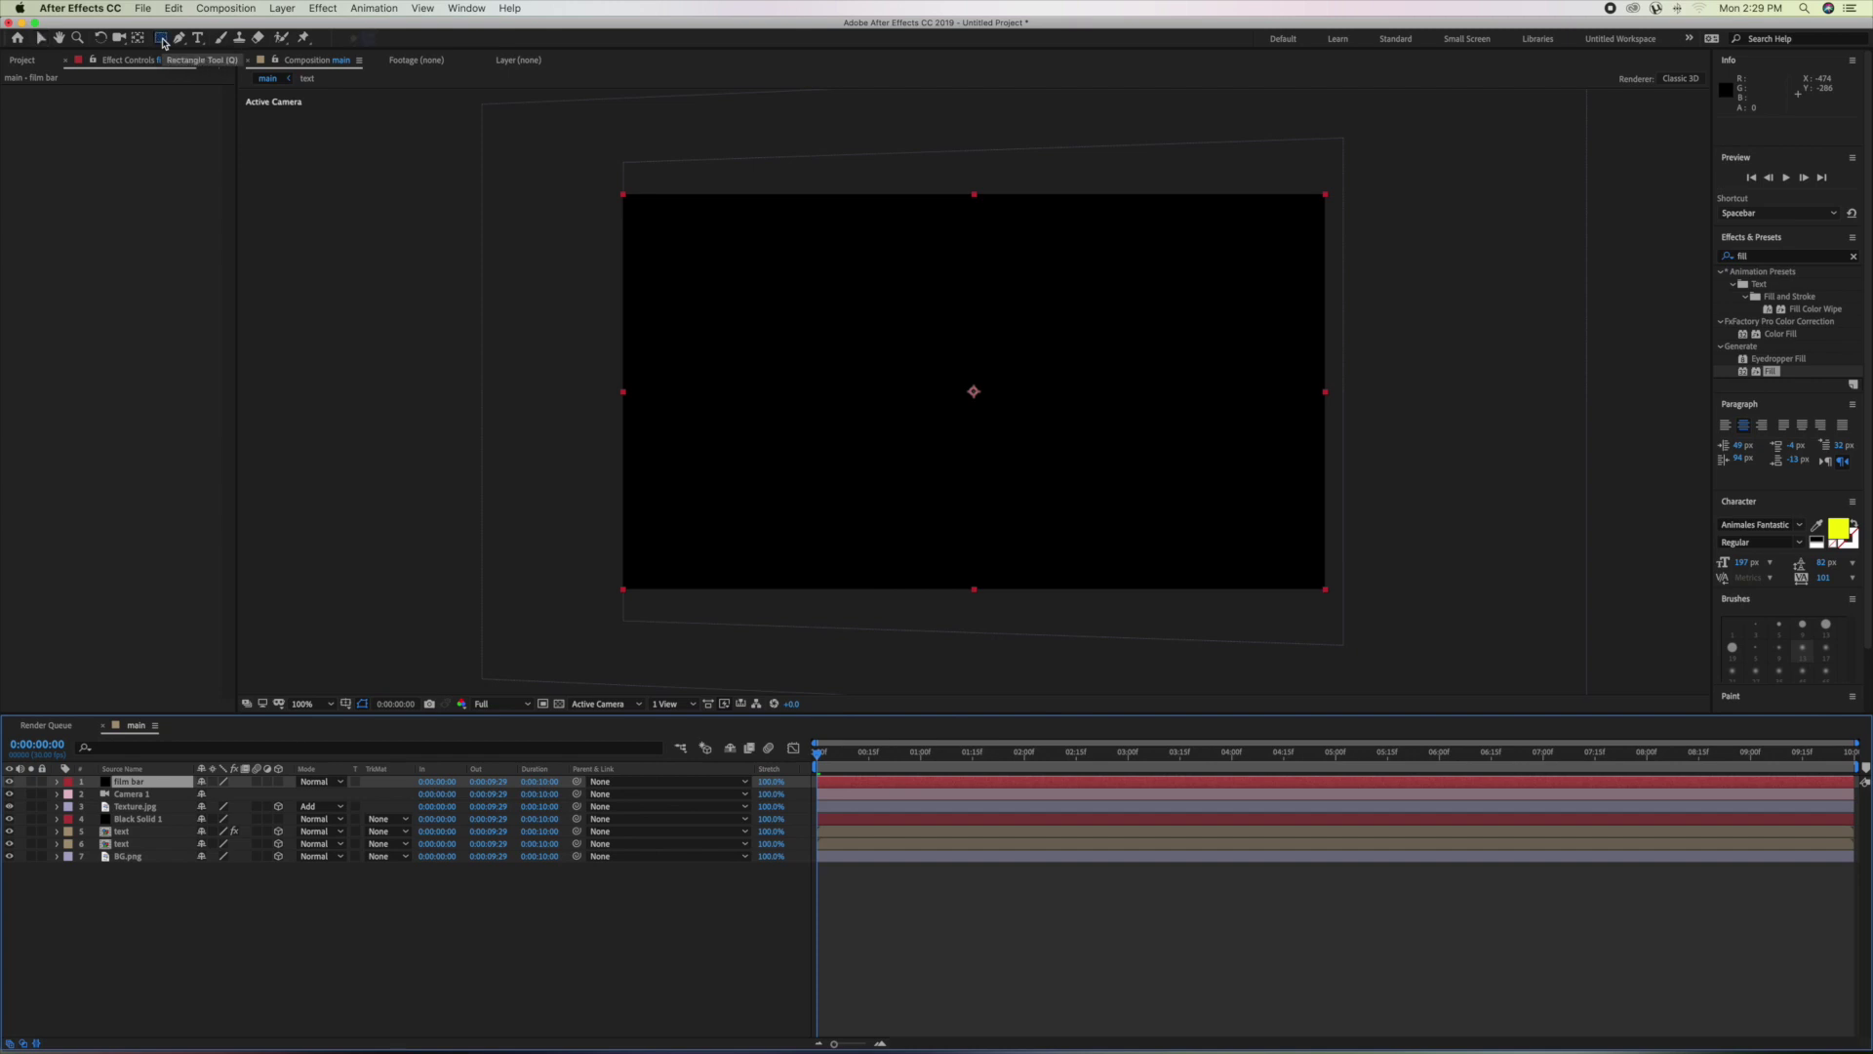
double_click(162, 39)
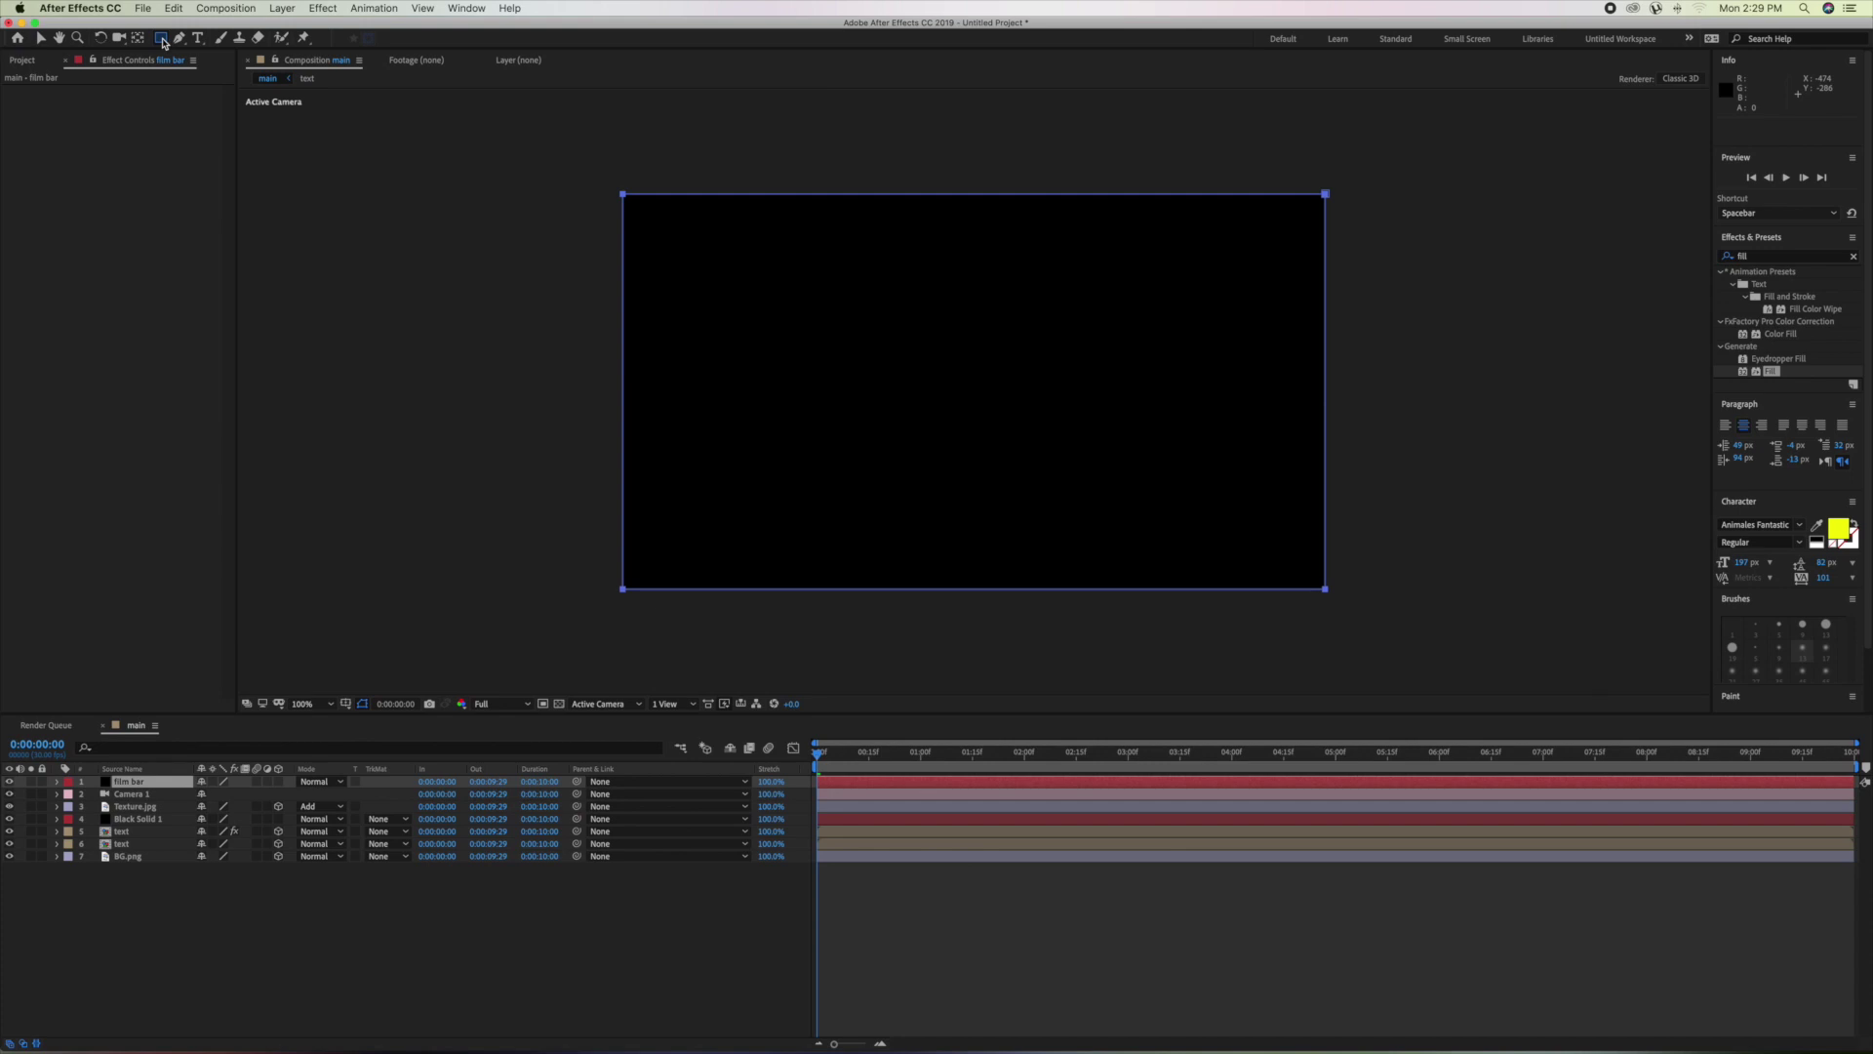
left_click(162, 39)
double_click(162, 39)
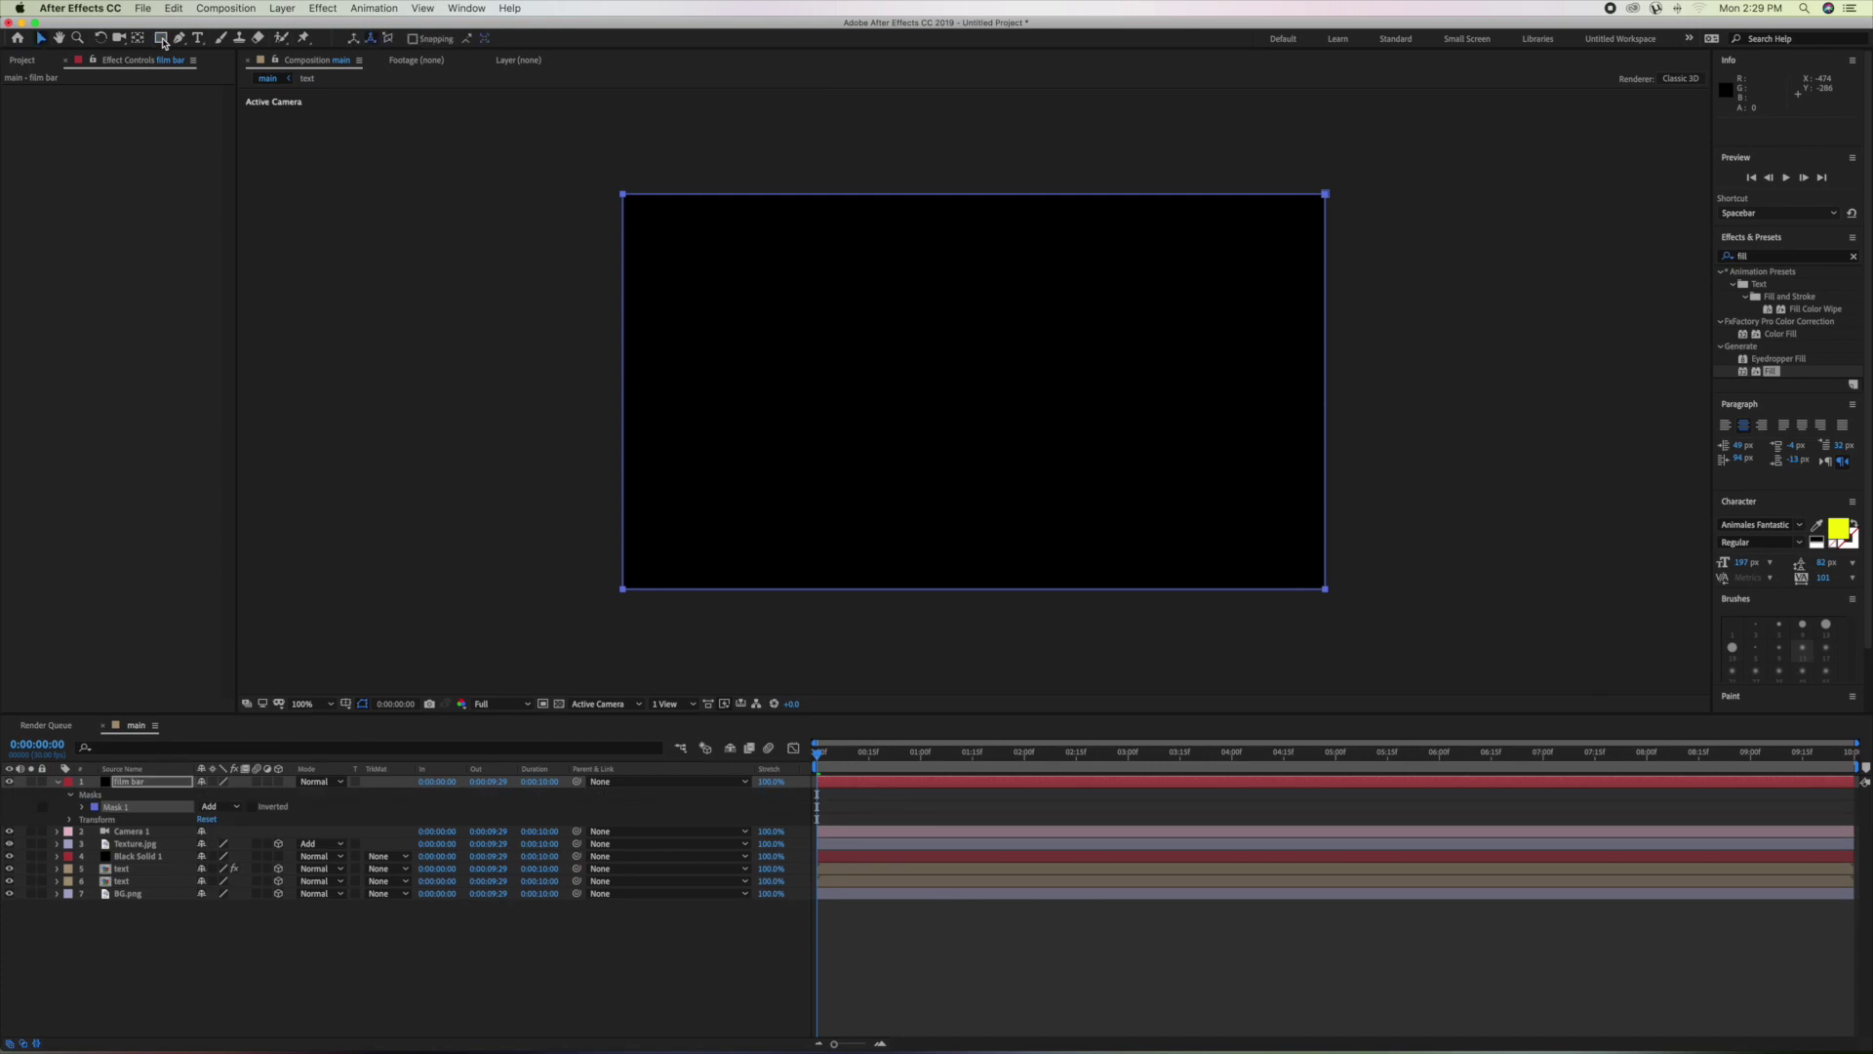
left_click(252, 807)
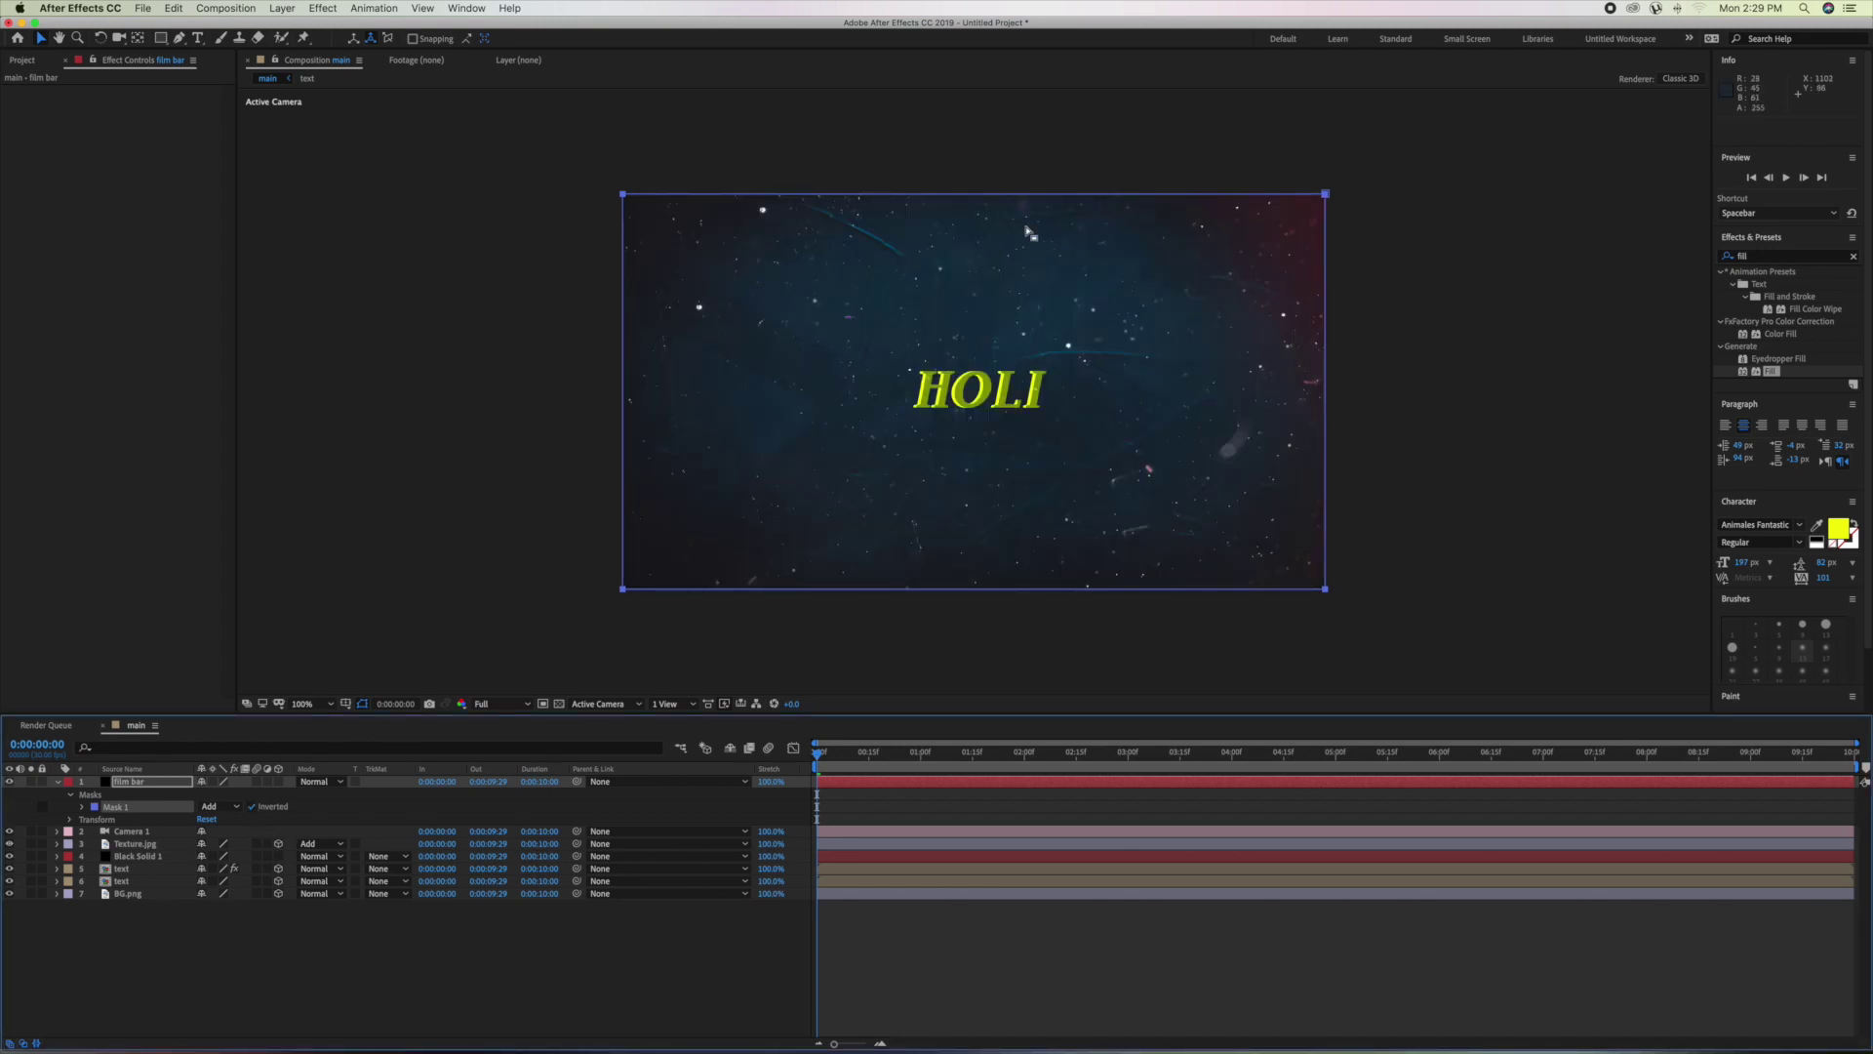
Undo the mask inversion, both rectangle masks and the film bar solid, leaving Camera 1 on top.
key("ctrl+z")
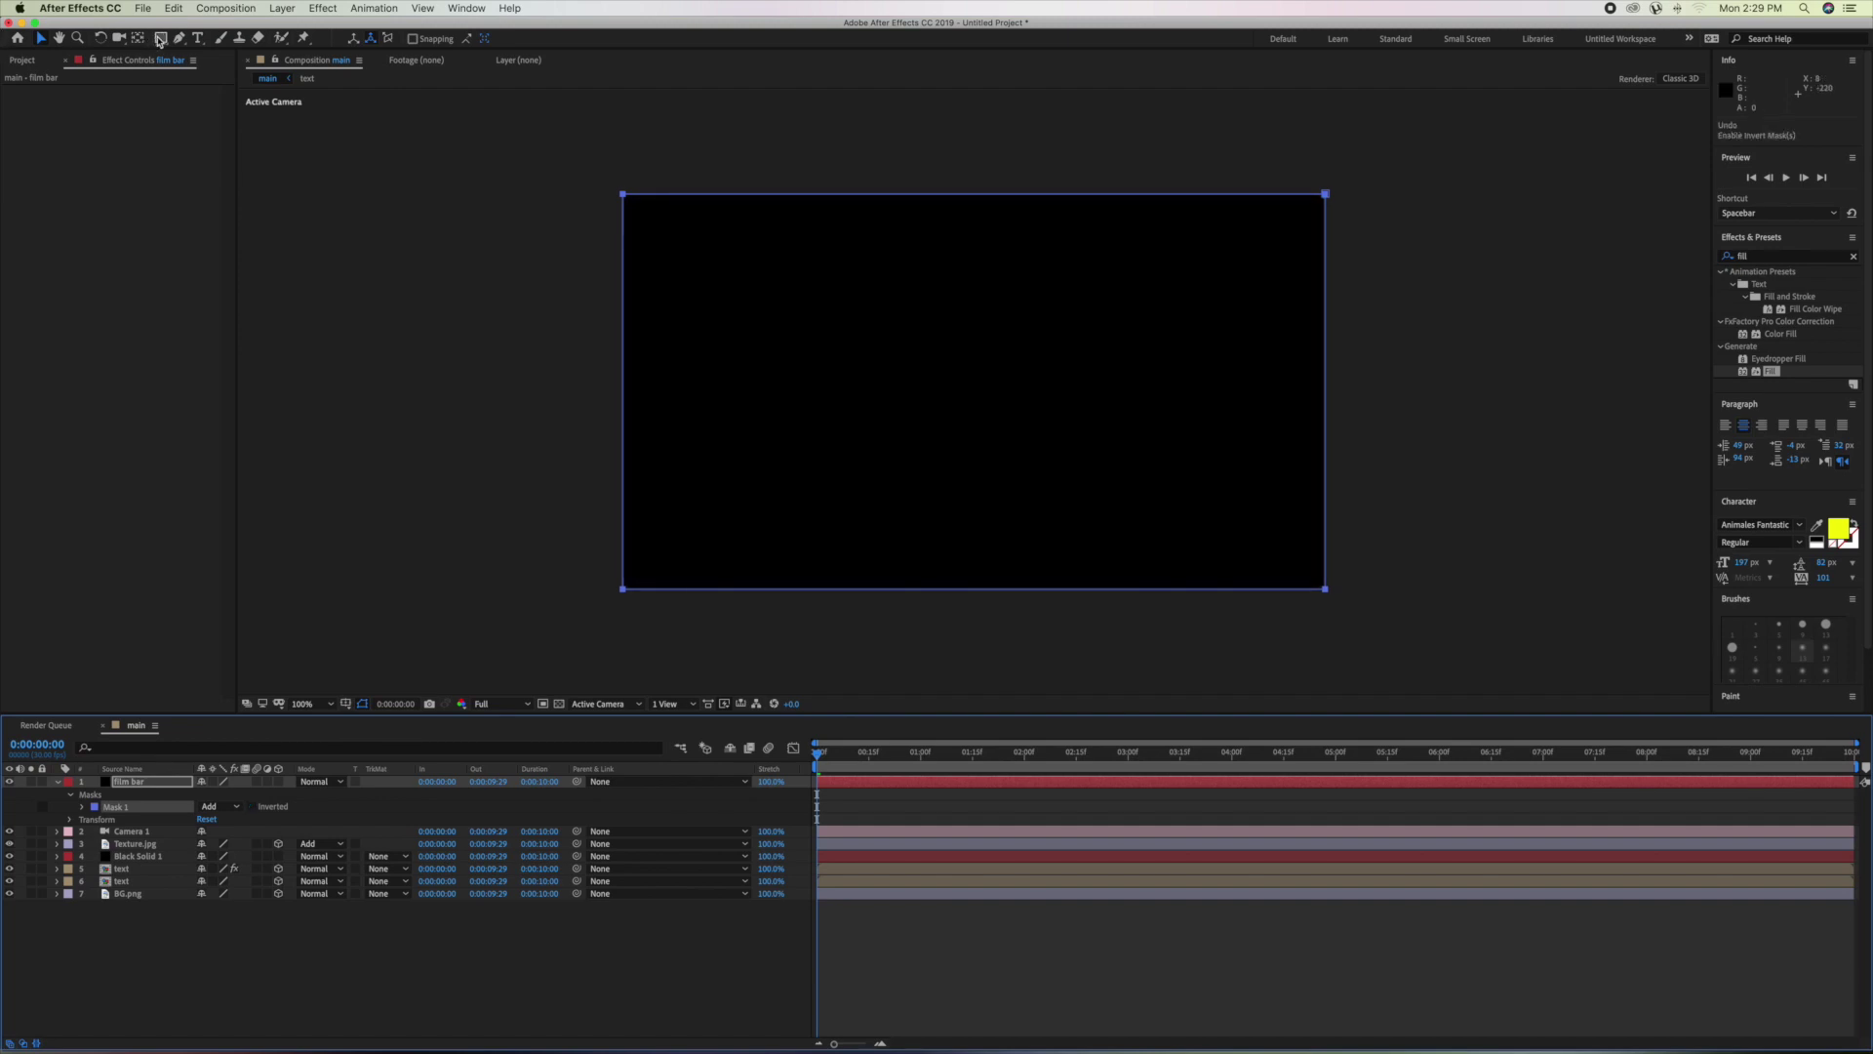
left_click(161, 40)
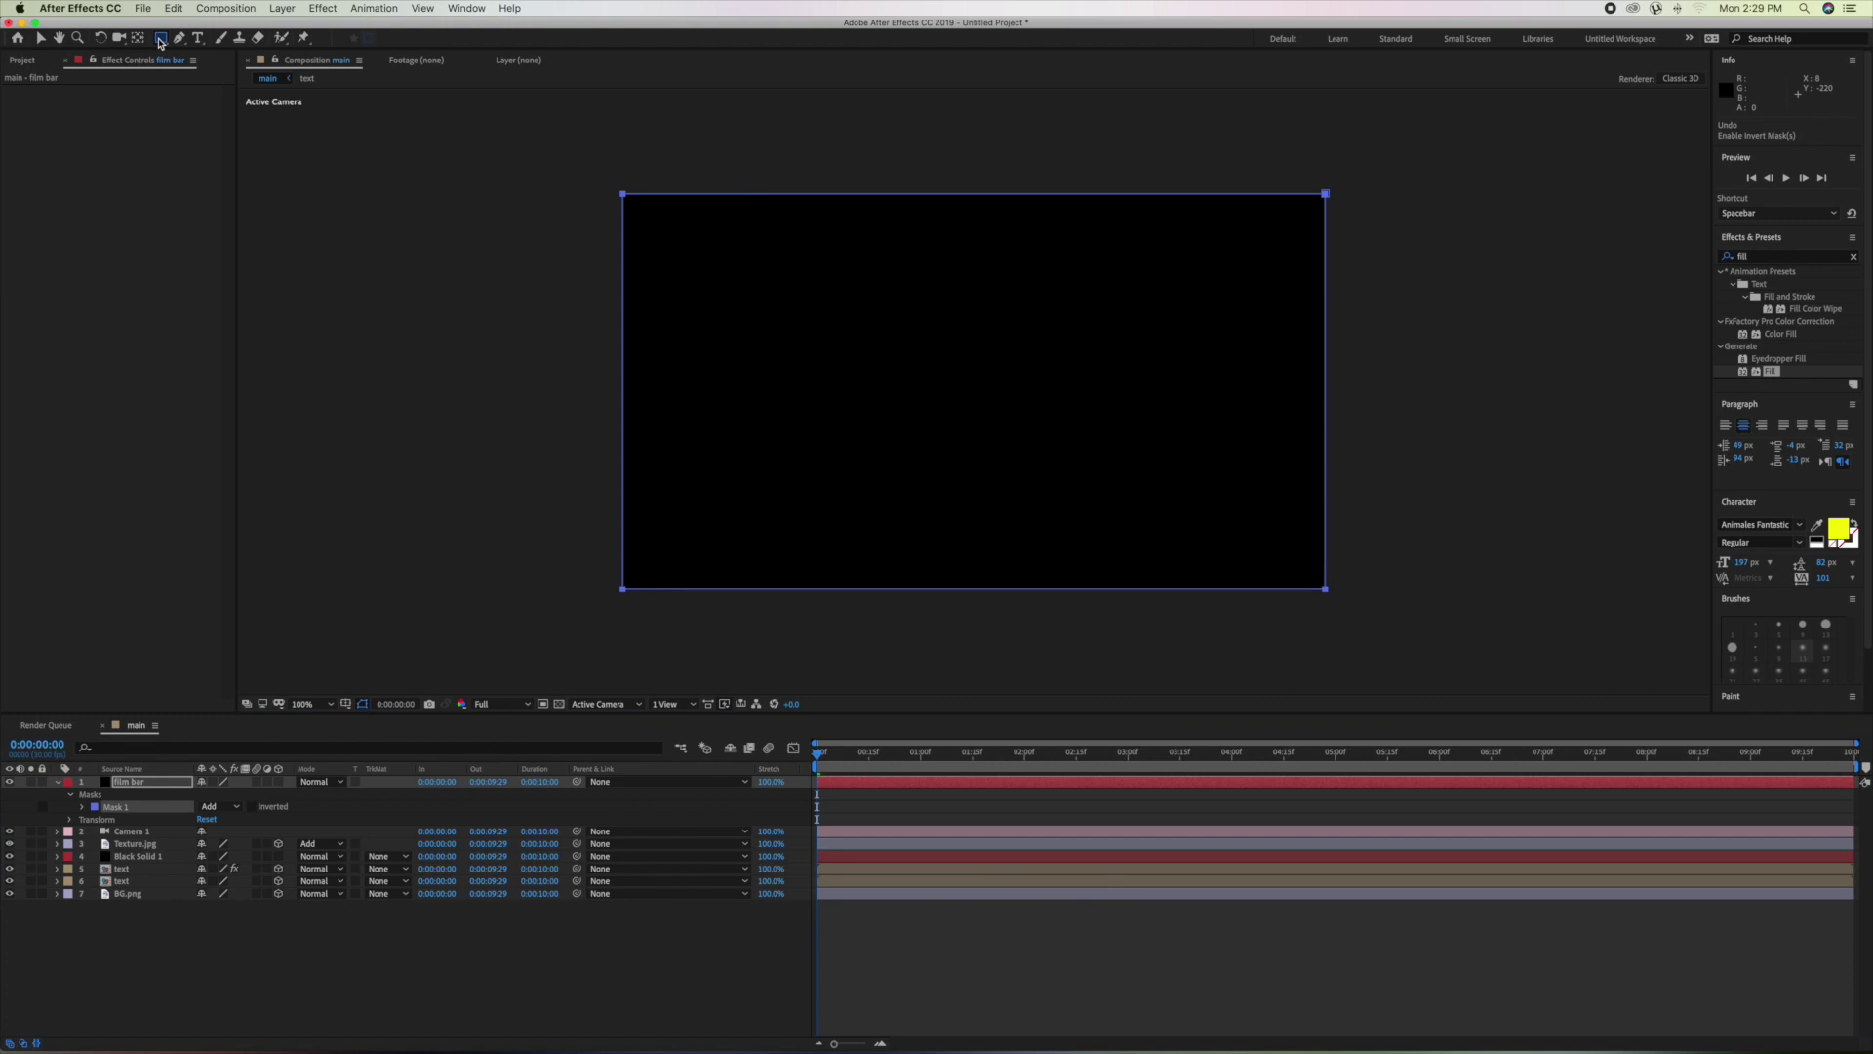
key("v")
left_click(162, 41)
key("super+z")
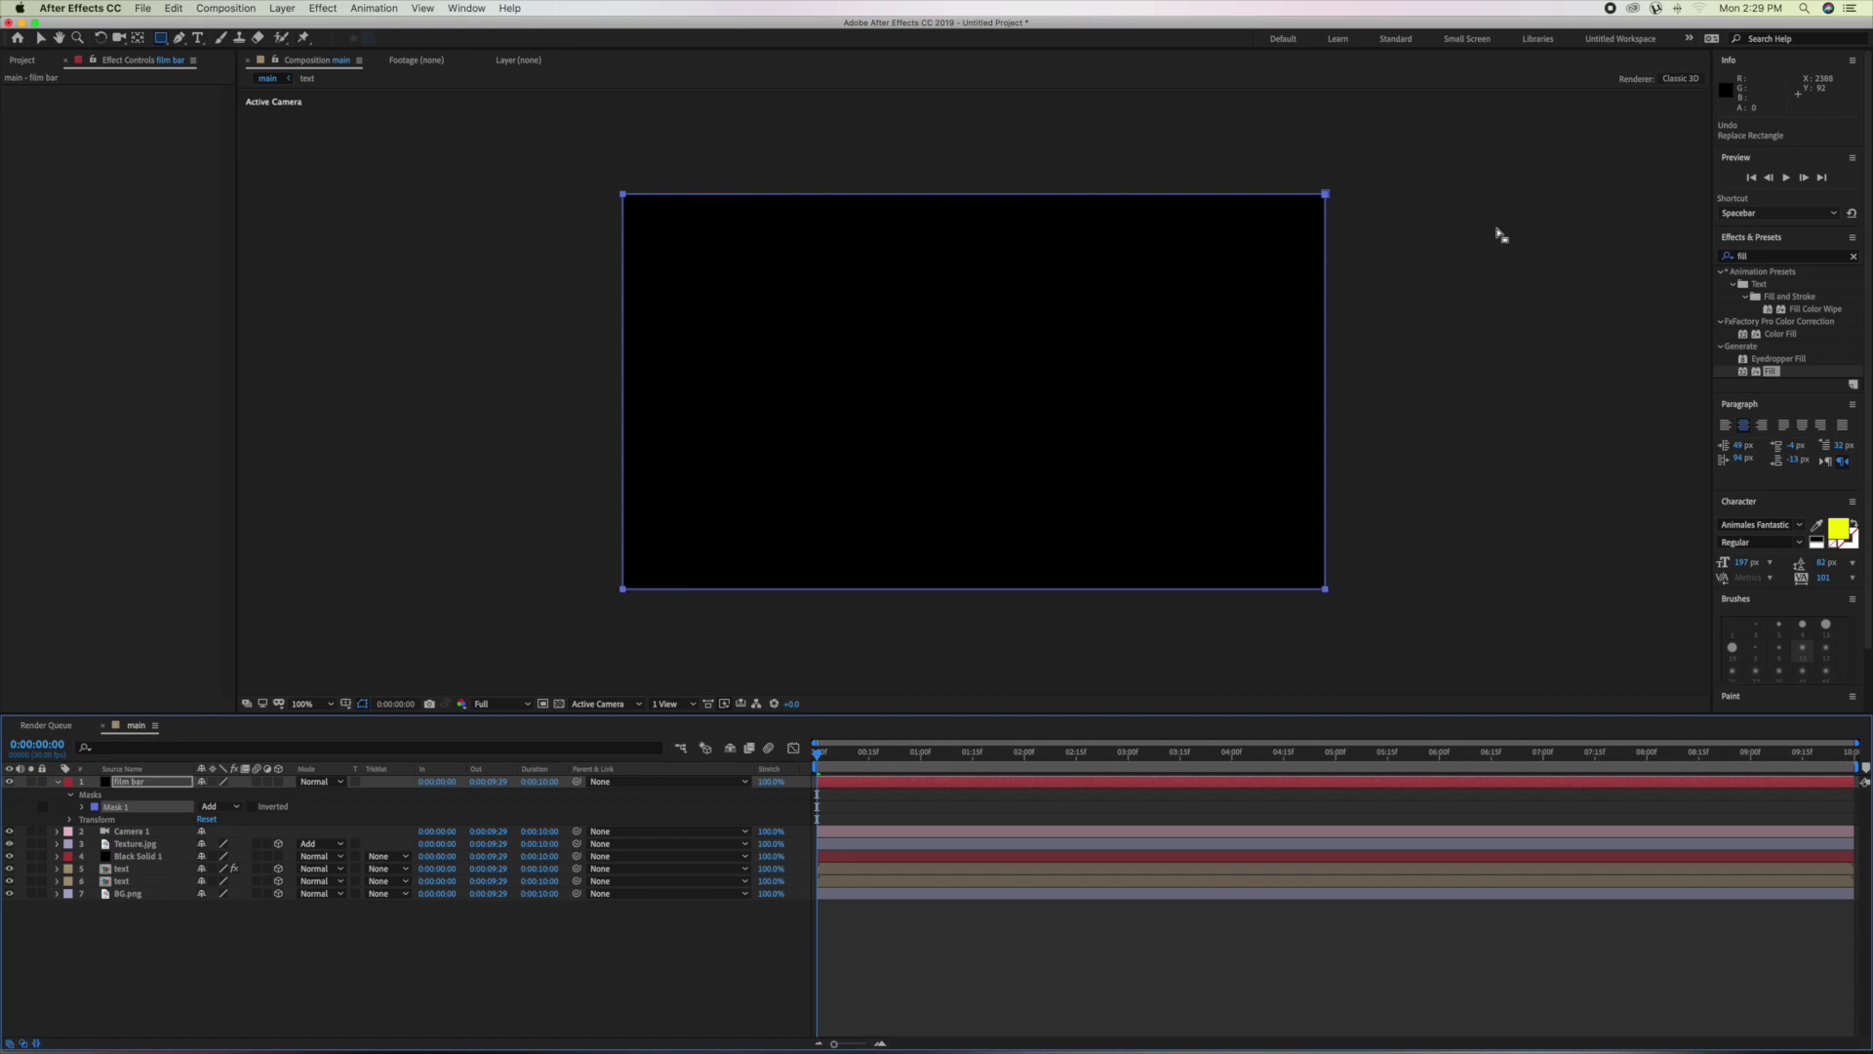
key("super+z")
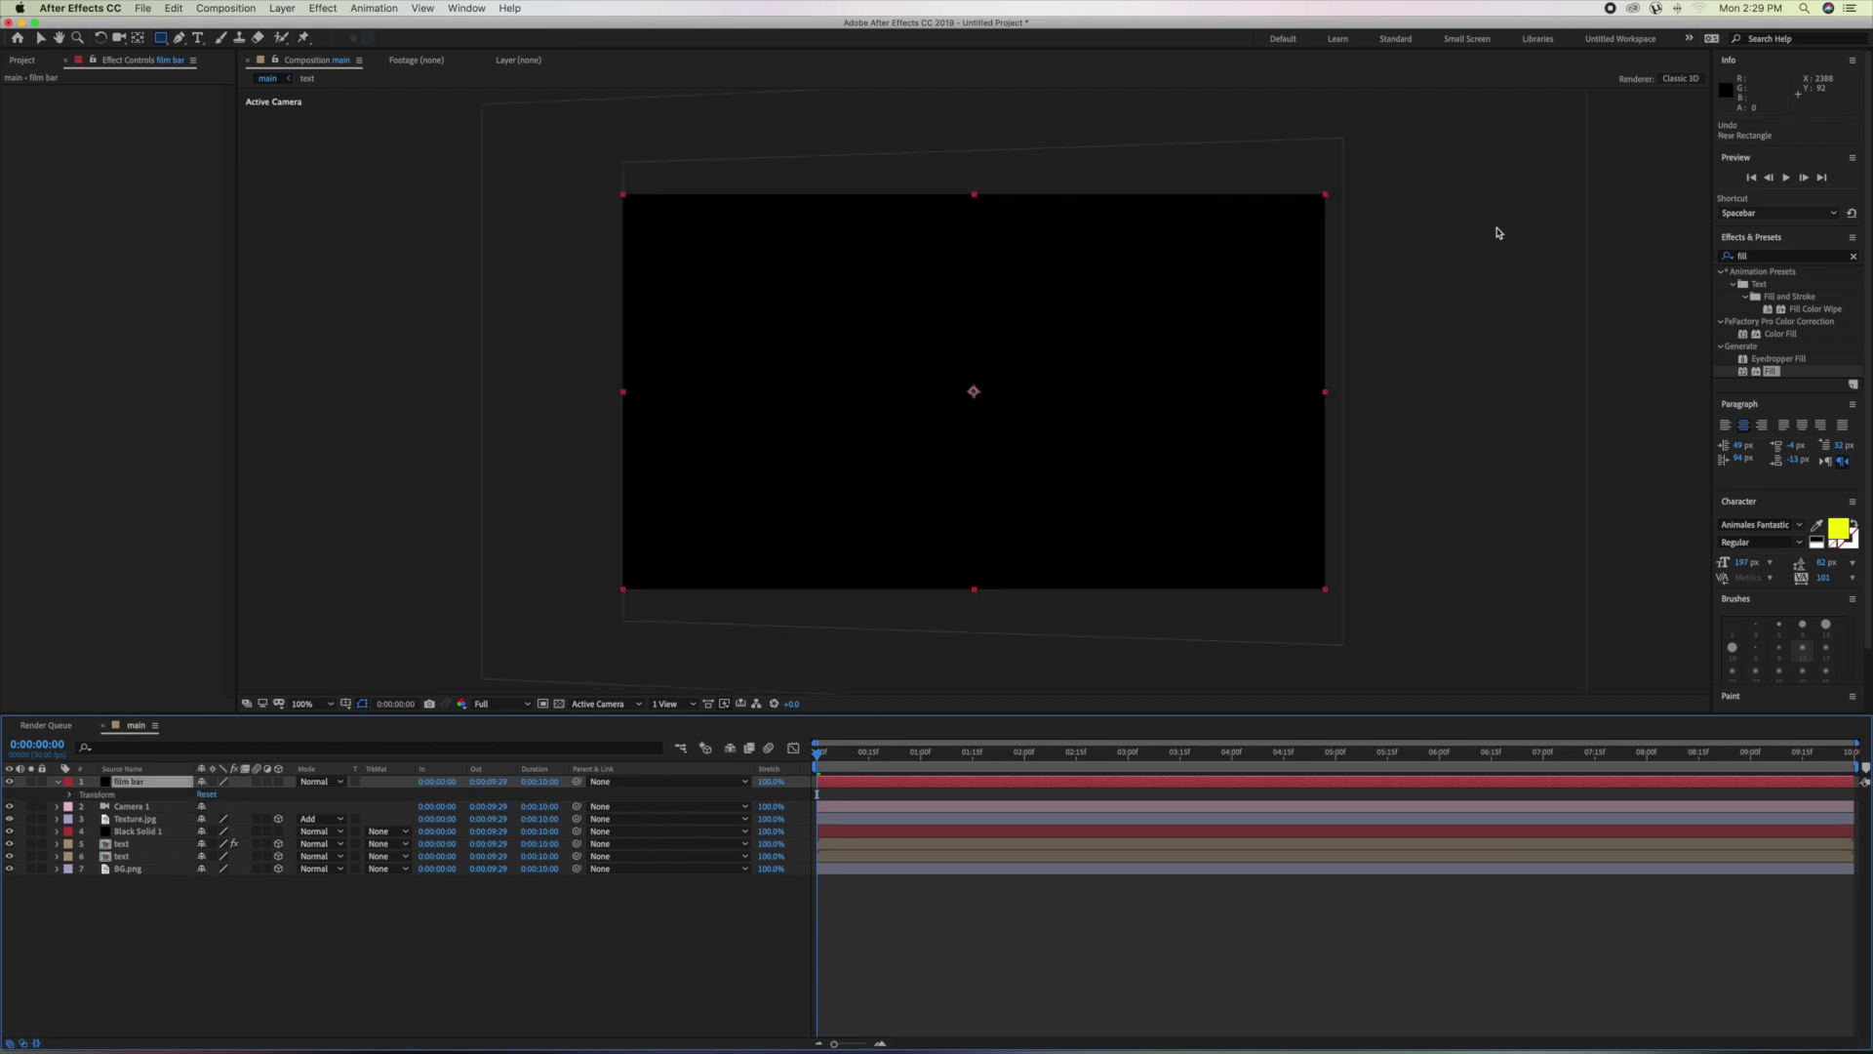
key("super+z")
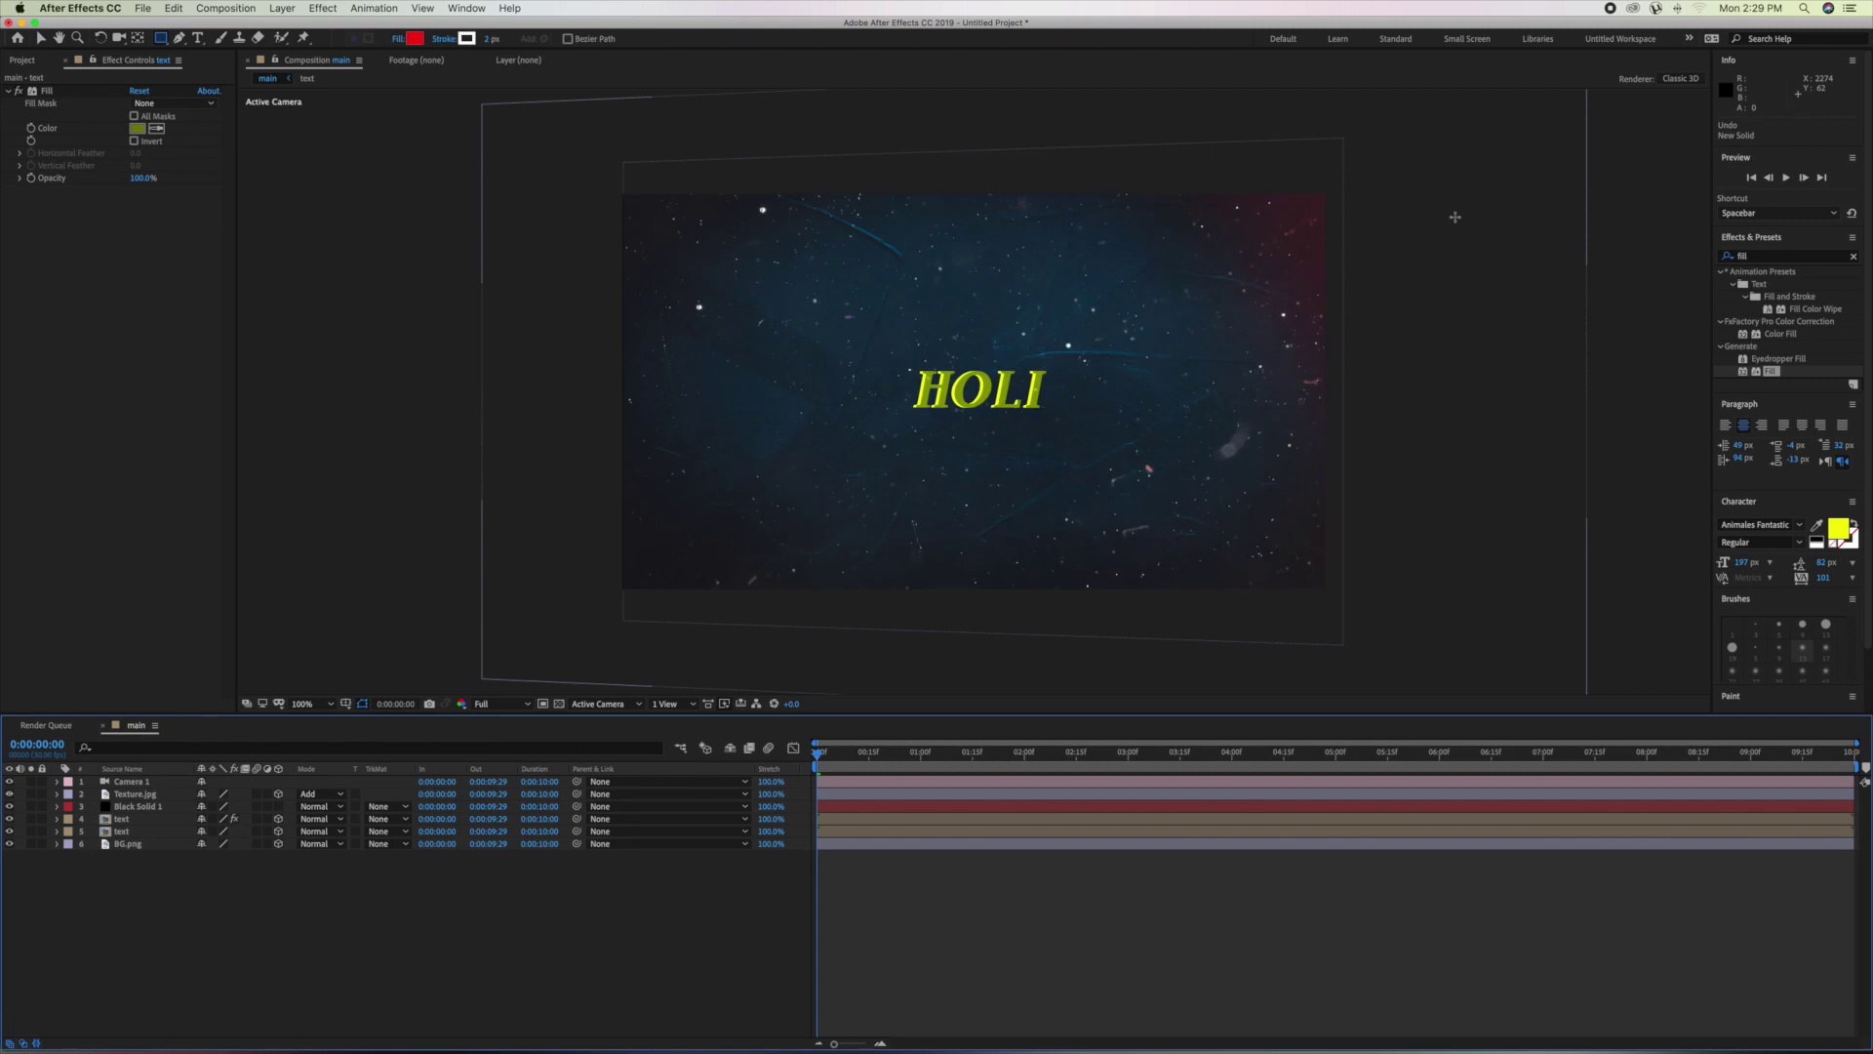